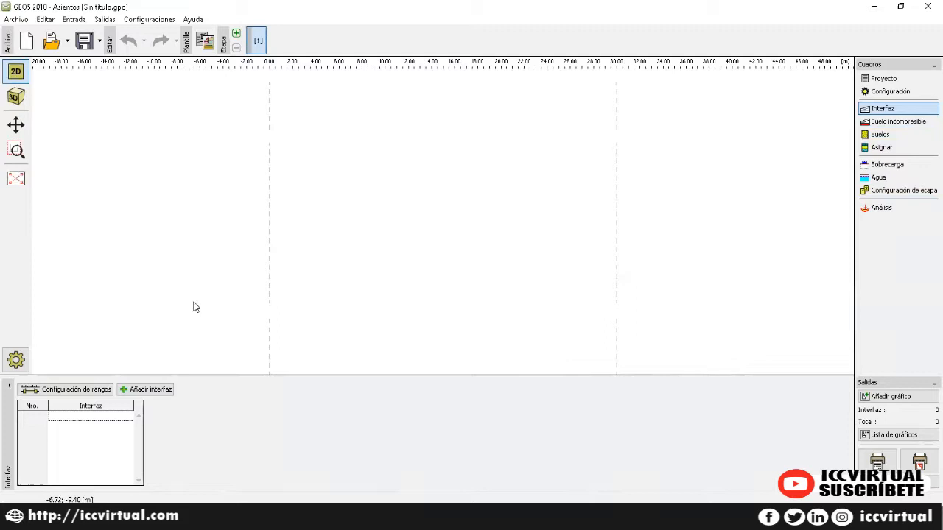
Step: Enter task 'Determinacion del asentamiento', client 'ICC' and the author's name in the project details
{"action": "left_click", "coordinate": [879, 78]}
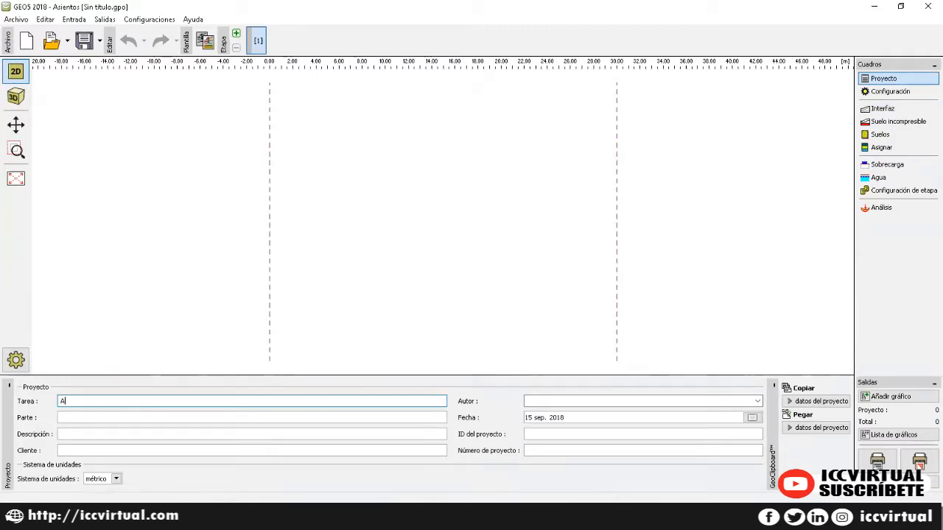
{"action": "type", "text": "terminacion del asentamiento"}
{"action": "left_click", "coordinate": [150, 448]}
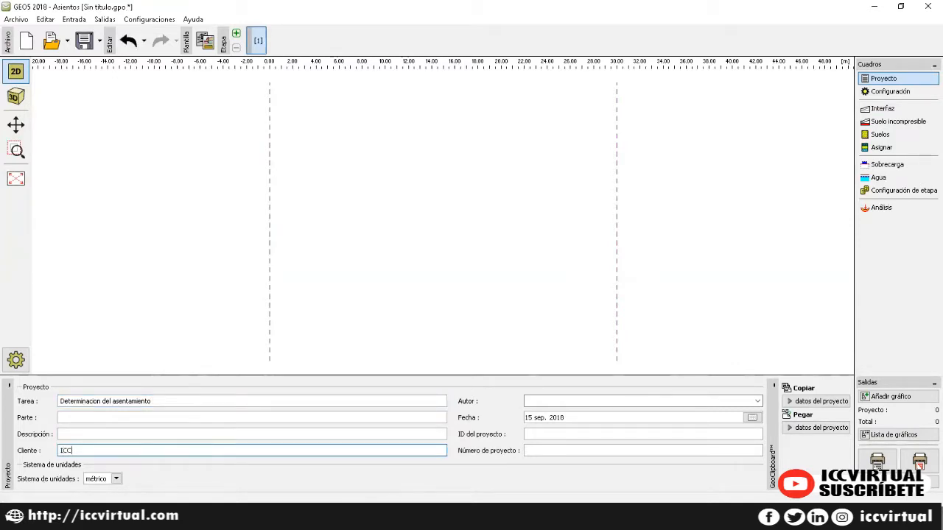
{"action": "left_click", "coordinate": [571, 399]}
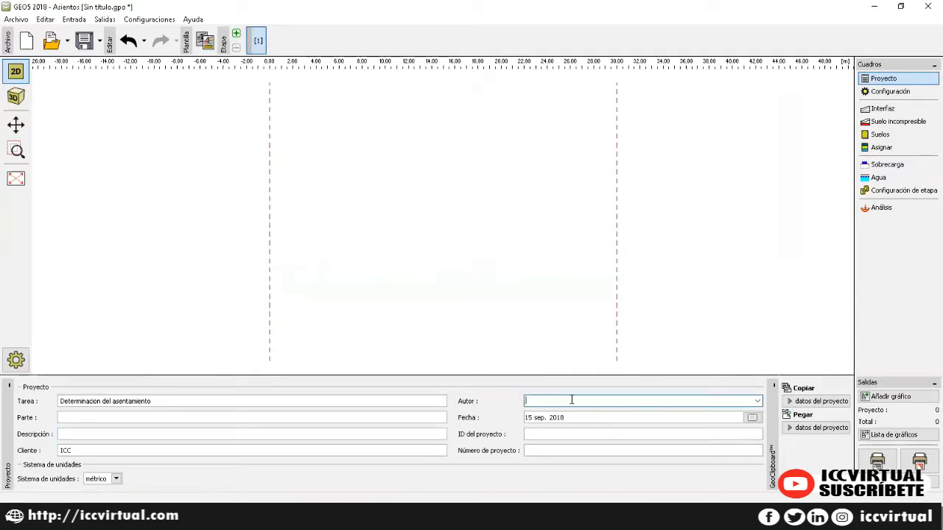
{"action": "left_click", "coordinate": [143, 21]}
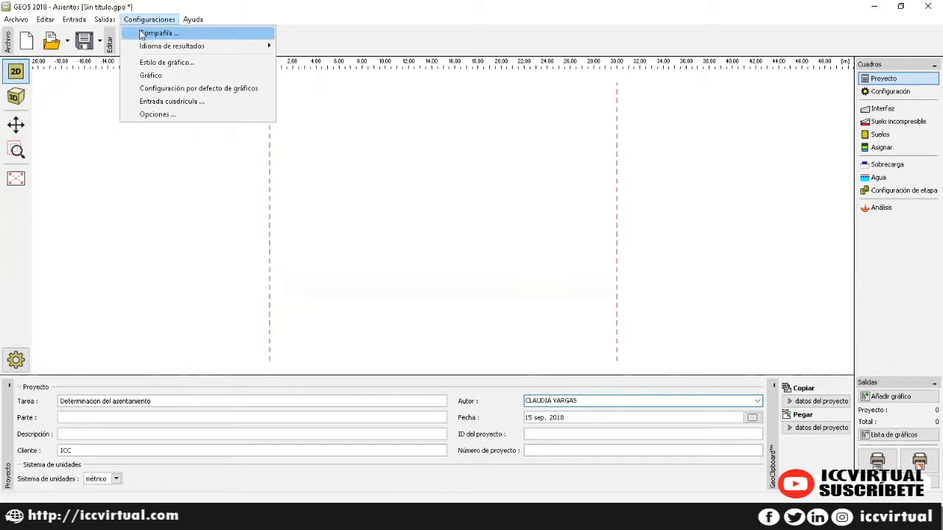
{"action": "left_click", "coordinate": [143, 35]}
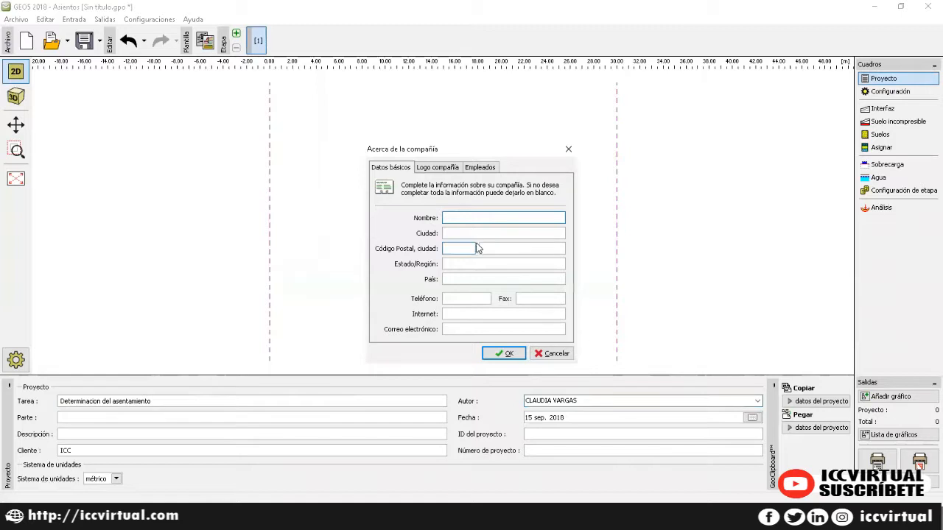
{"action": "left_click", "coordinate": [436, 169]}
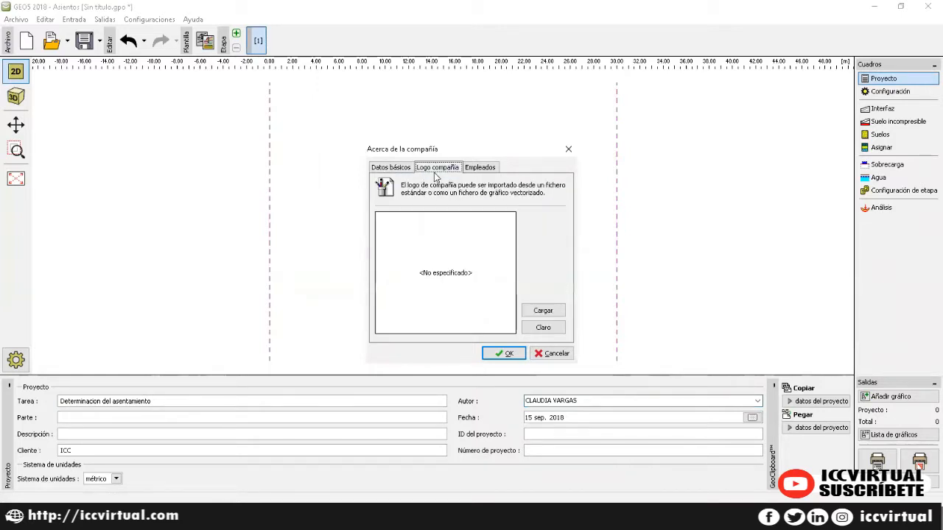
{"action": "left_click", "coordinate": [473, 169]}
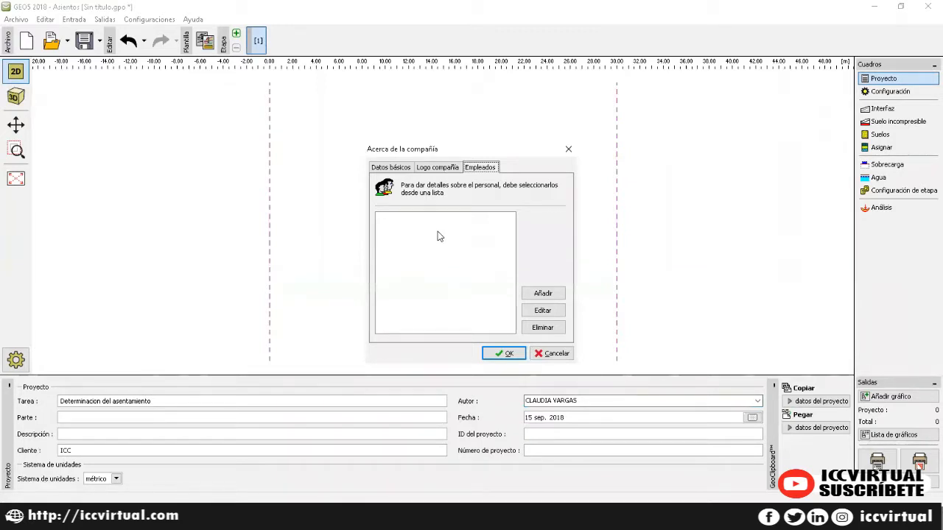
{"action": "left_click", "coordinate": [567, 149]}
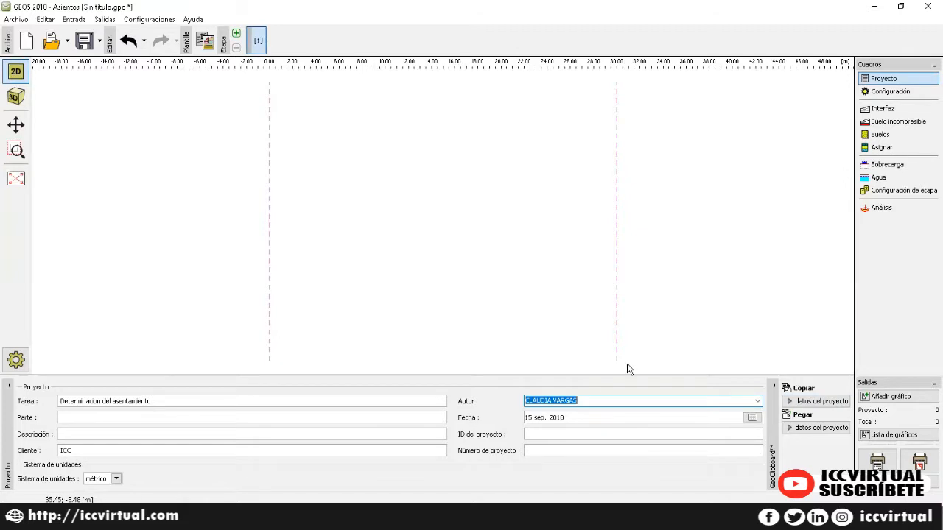
Step: In the analysis settings, look through the configuration list without changing anything
{"action": "left_click", "coordinate": [906, 98]}
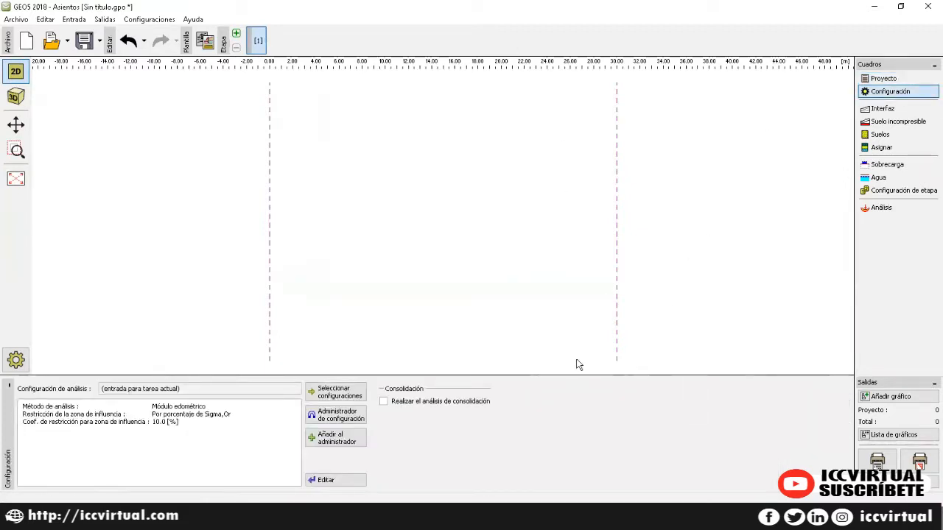
{"action": "left_click", "coordinate": [324, 397]}
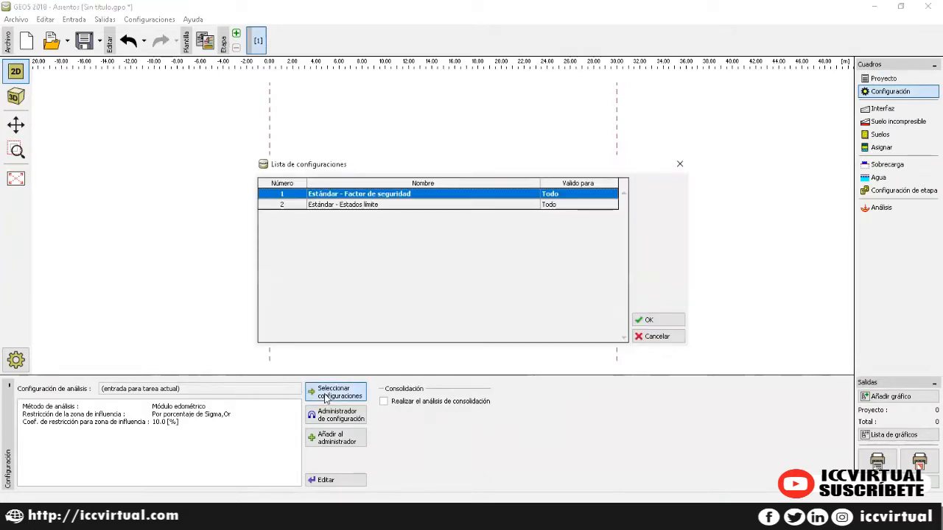
{"action": "left_click", "coordinate": [678, 167]}
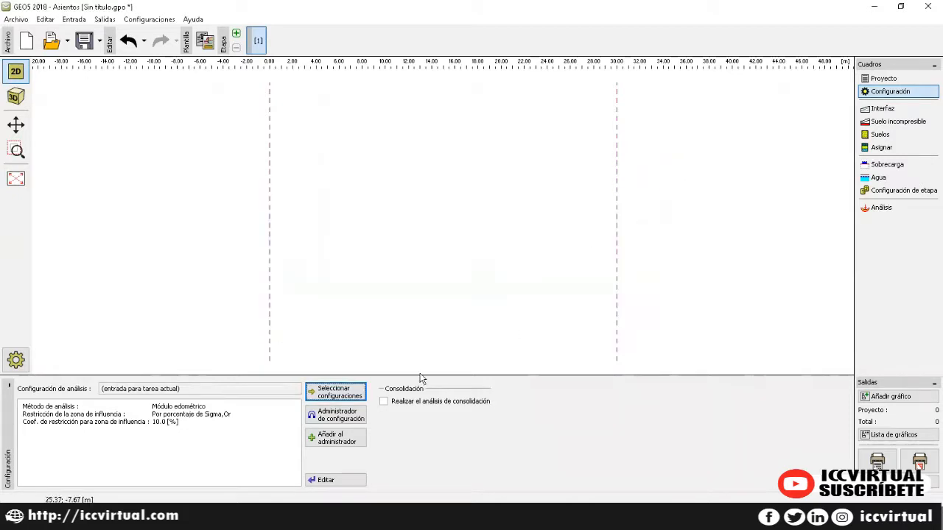
{"action": "left_click", "coordinate": [358, 396]}
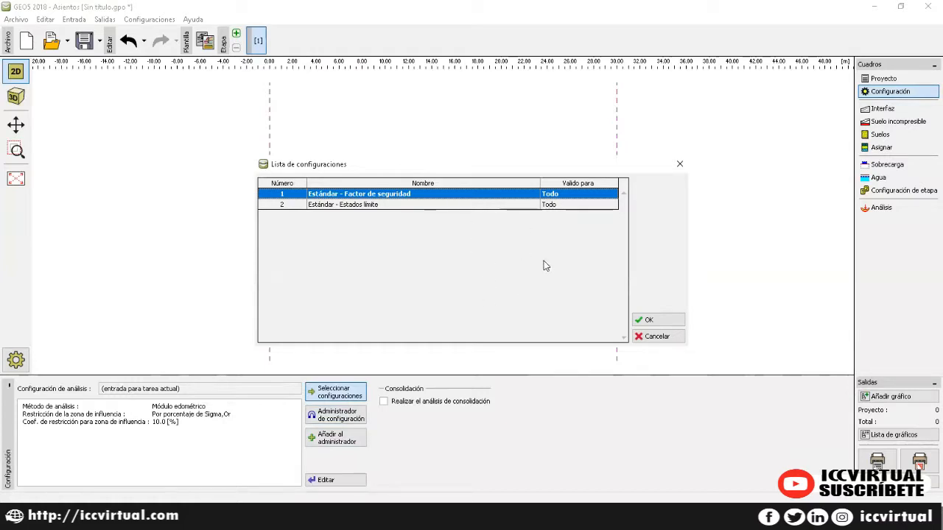
{"action": "left_click", "coordinate": [679, 164]}
Step: In the settings administrator, make República Checa old CSN visible and add a user copy of it
{"action": "left_click", "coordinate": [338, 415]}
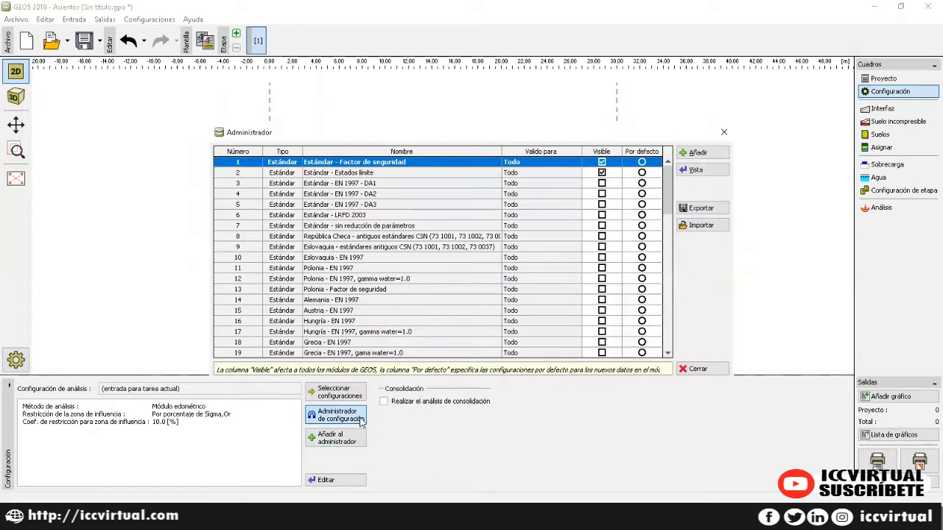
{"action": "scroll", "coordinate": [368, 246], "scroll_direction": "down", "scroll_amount": 9}
{"action": "scroll", "coordinate": [365, 273], "scroll_direction": "down", "scroll_amount": 9}
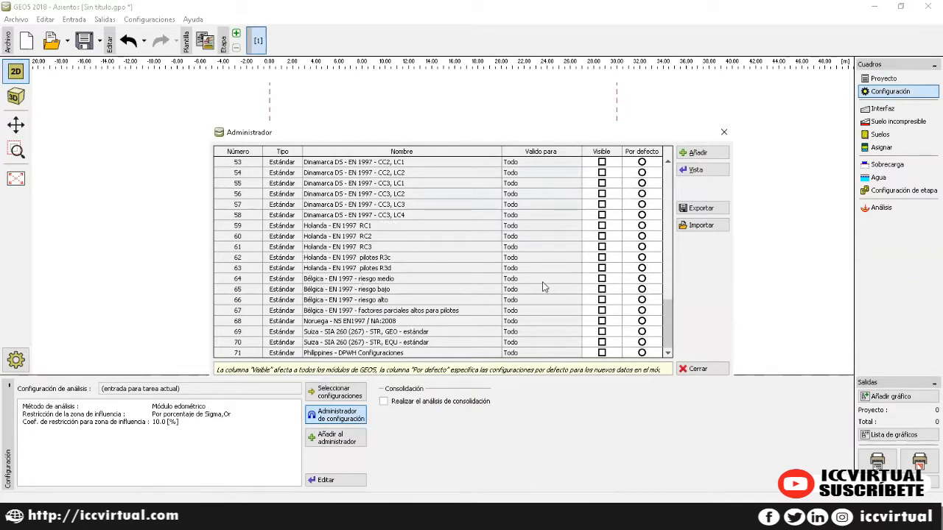
{"action": "scroll", "coordinate": [542, 287], "scroll_direction": "up", "scroll_amount": 6}
{"action": "scroll", "coordinate": [539, 283], "scroll_direction": "up", "scroll_amount": 11}
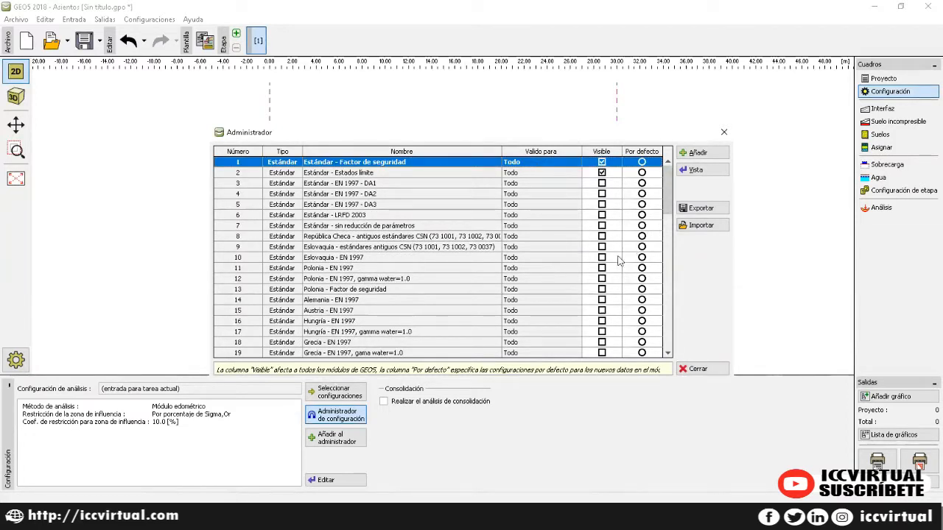
{"action": "left_click", "coordinate": [599, 238]}
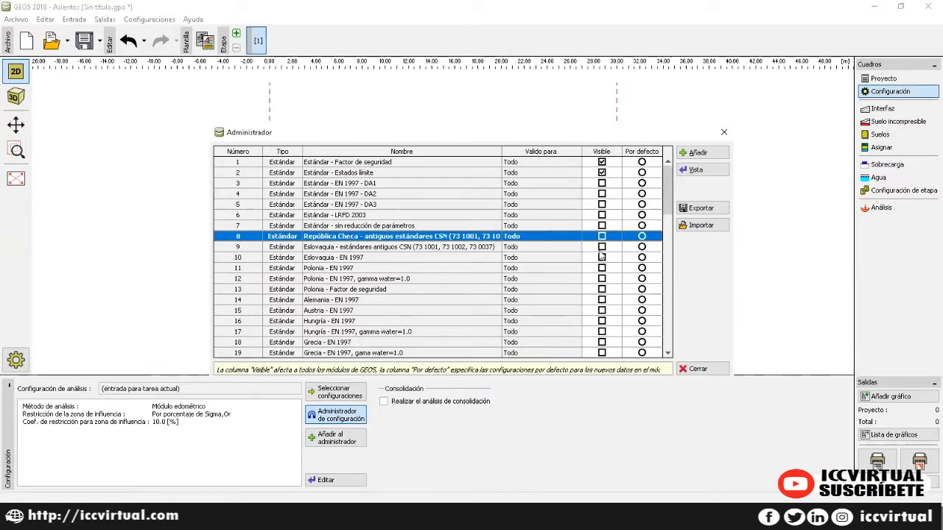
{"action": "left_click", "coordinate": [602, 236]}
{"action": "left_click", "coordinate": [701, 153]}
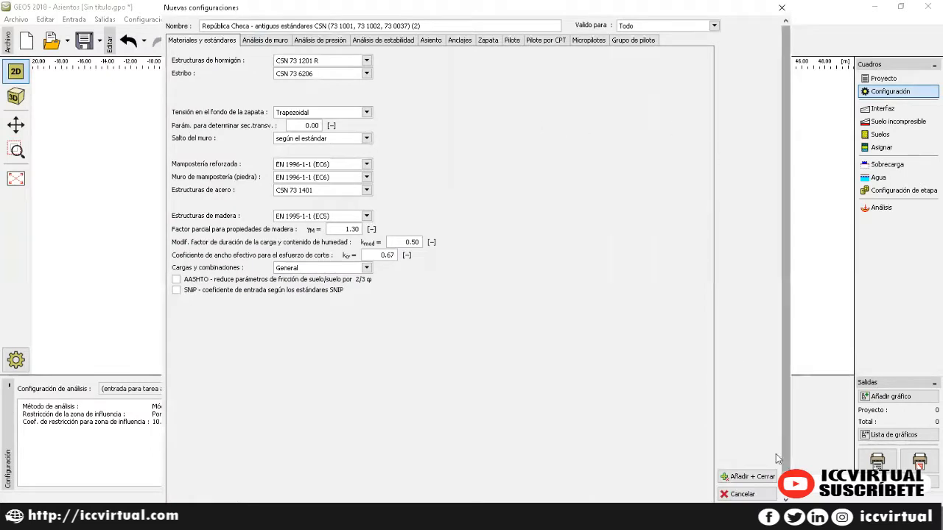
{"action": "left_click", "coordinate": [745, 476]}
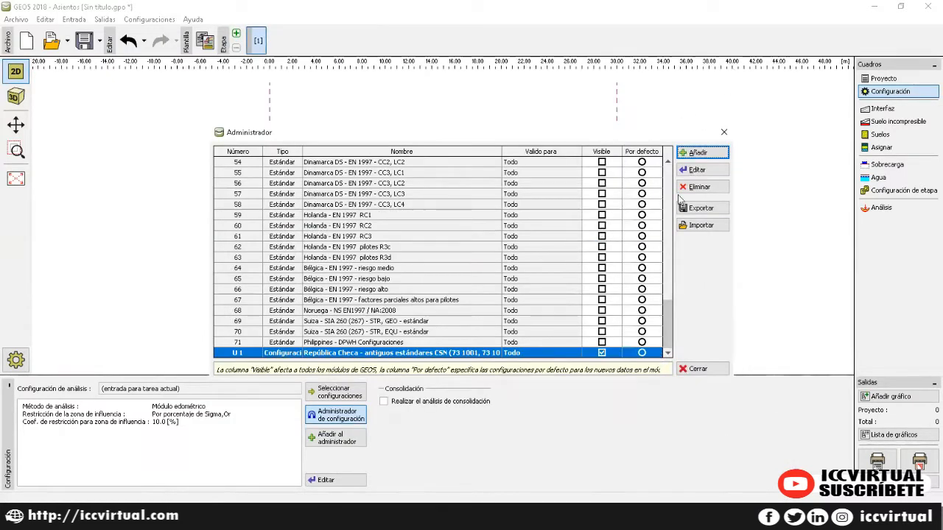
{"action": "left_click", "coordinate": [723, 133]}
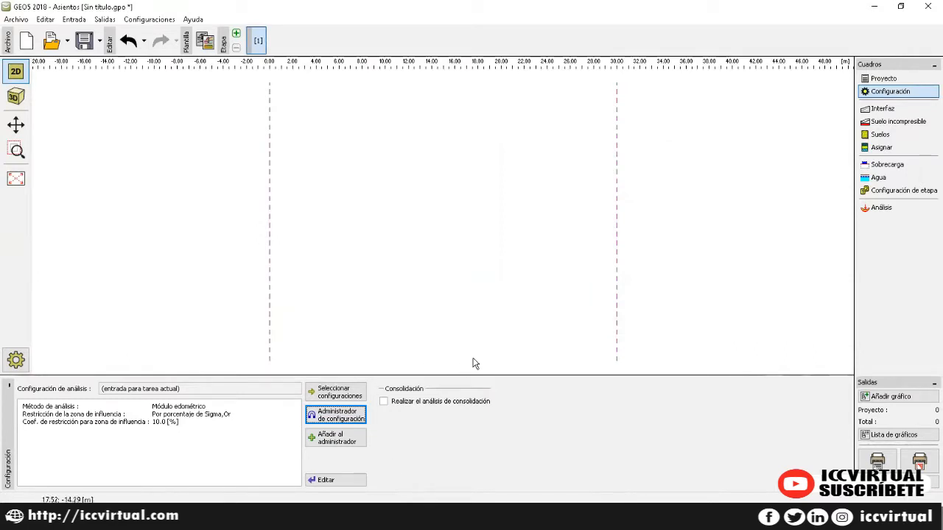
Step: Apply the República Checa old CSN configuration and enable the consolidation analysis
{"action": "left_click", "coordinate": [352, 440]}
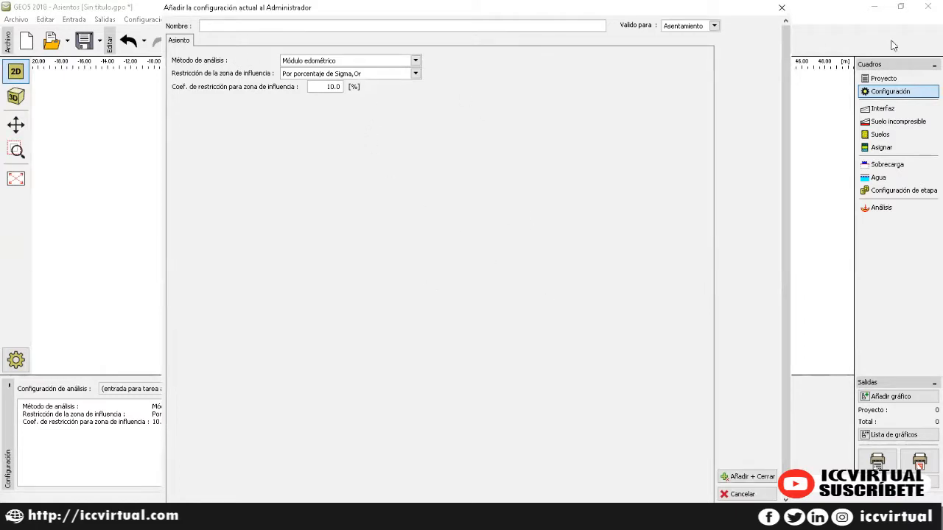
{"action": "left_click", "coordinate": [782, 9]}
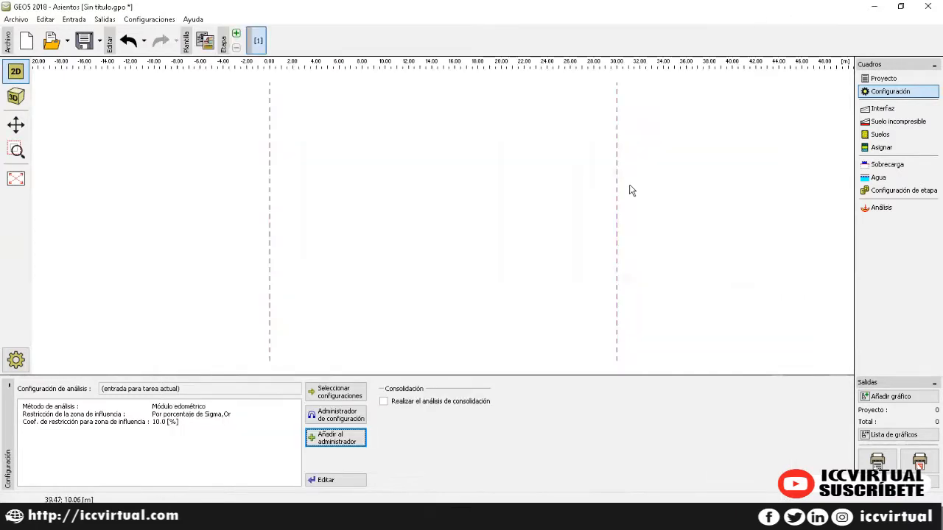
{"action": "left_click", "coordinate": [328, 390]}
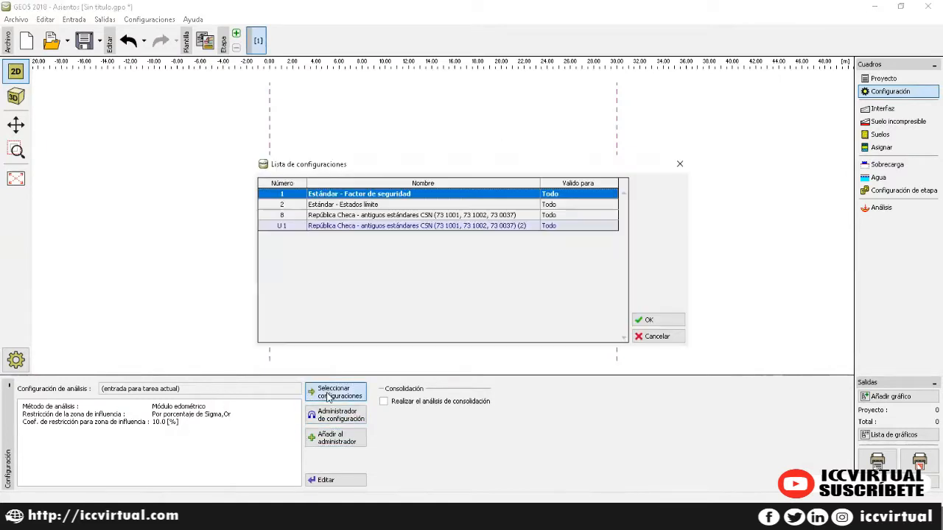
{"action": "left_click", "coordinate": [350, 216]}
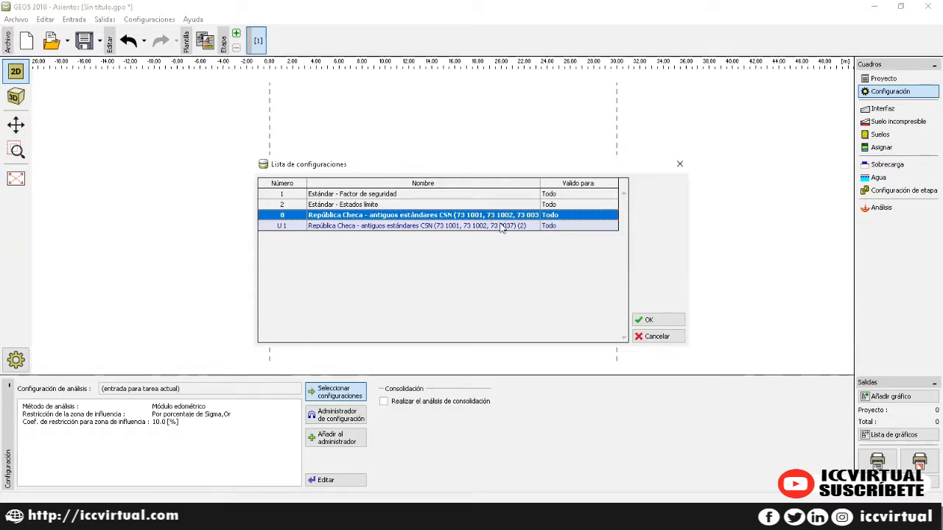
{"action": "left_click", "coordinate": [646, 319]}
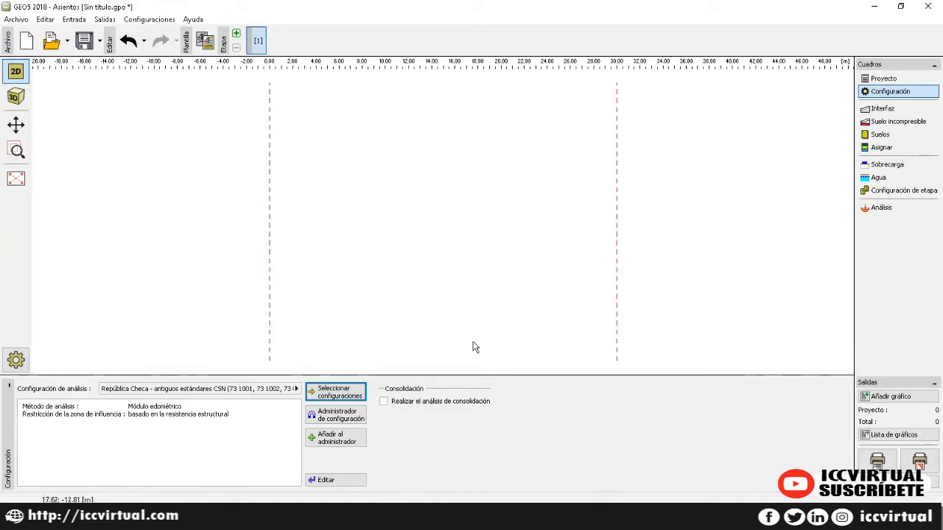
{"action": "left_click", "coordinate": [383, 402]}
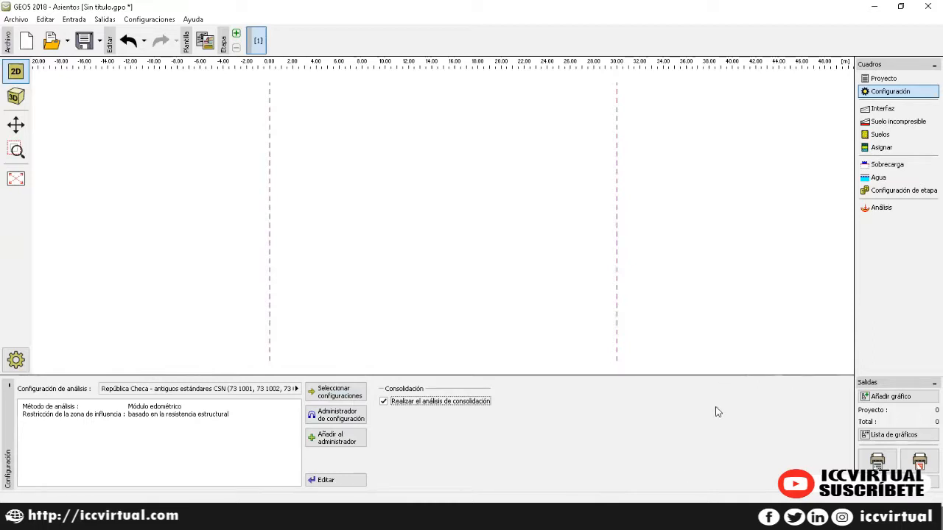
{"action": "left_click", "coordinate": [882, 109]}
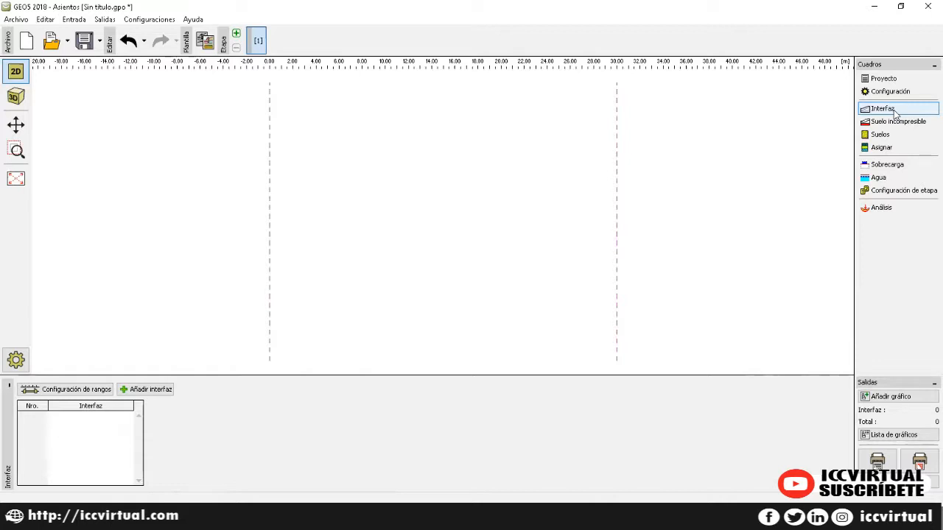
Step: Enter global coordinates X -15 to 15 m and depth 4.5 m in Configuración de rangos
{"action": "left_click", "coordinate": [67, 389]}
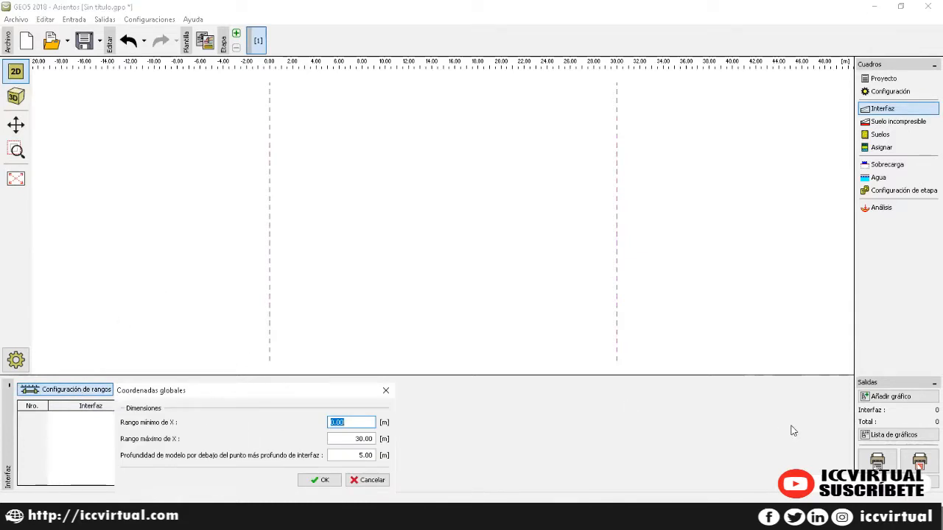
{"action": "type", "text": "-15"}
{"action": "key", "text": "Tab"}
{"action": "type", "text": "15"}
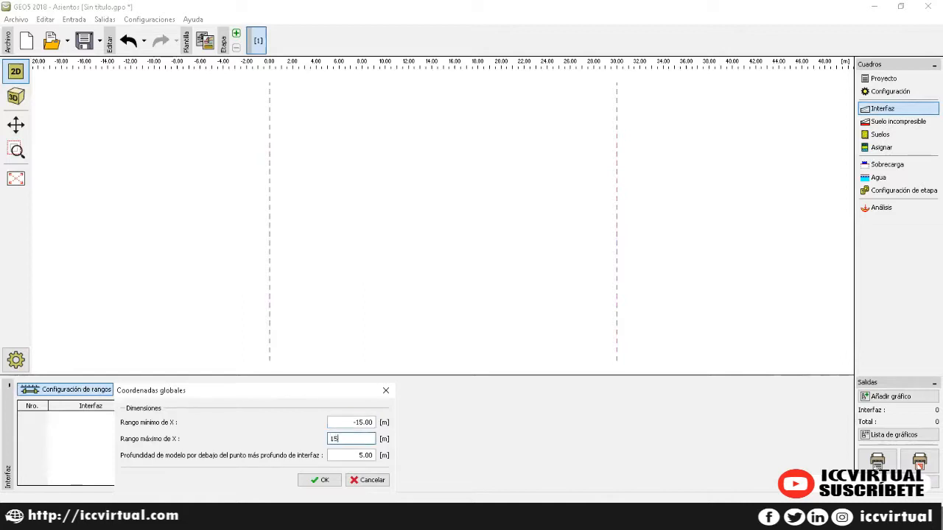
{"action": "key", "text": "Tab"}
{"action": "type", "text": "4."}
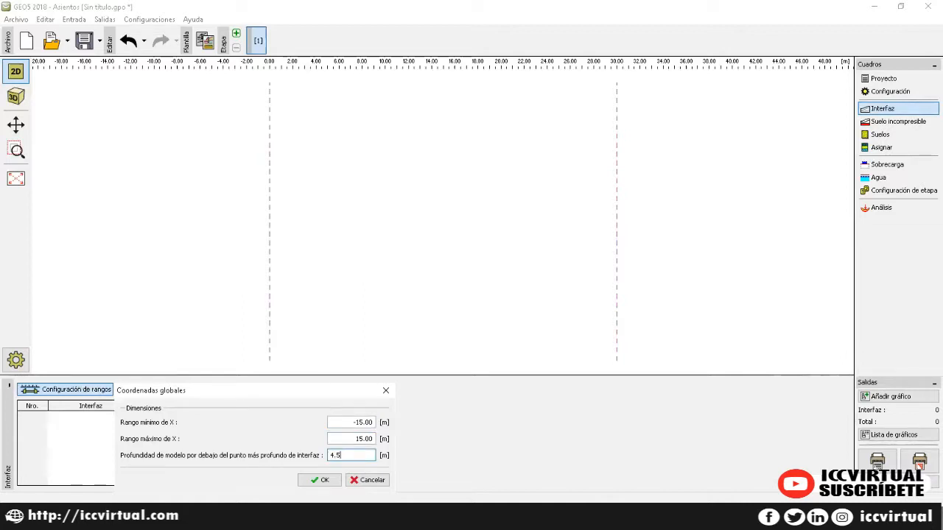
{"action": "left_click", "coordinate": [314, 482]}
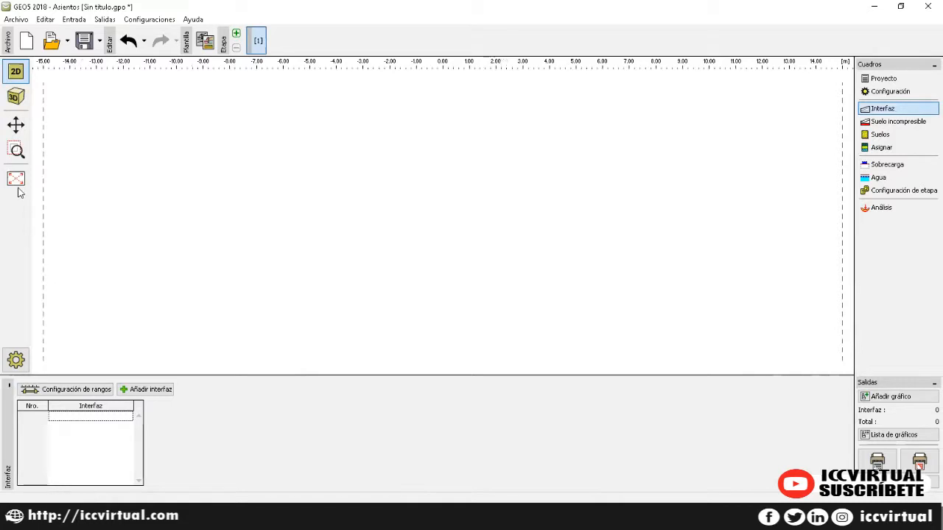
Step: Add the first interface through points (-15, 0) and (15, 0)
{"action": "left_click", "coordinate": [145, 389]}
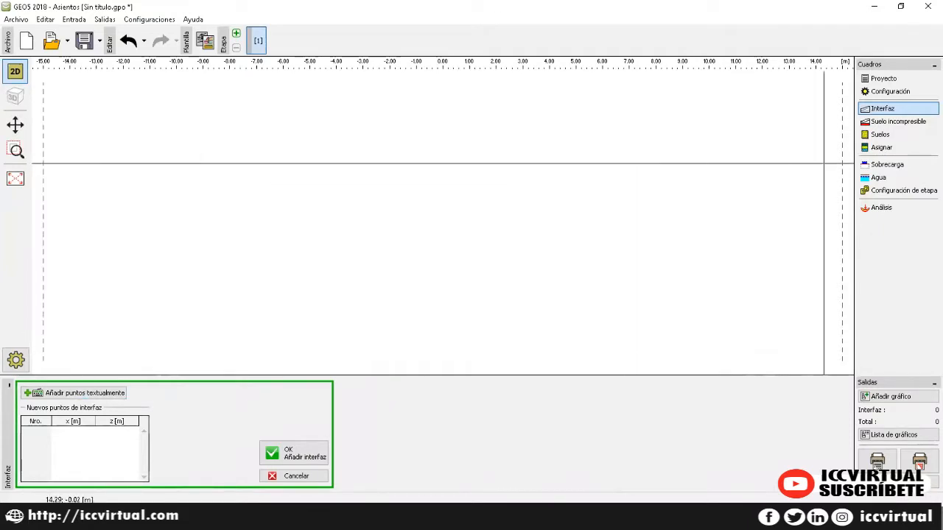
{"action": "left_click", "coordinate": [109, 393]}
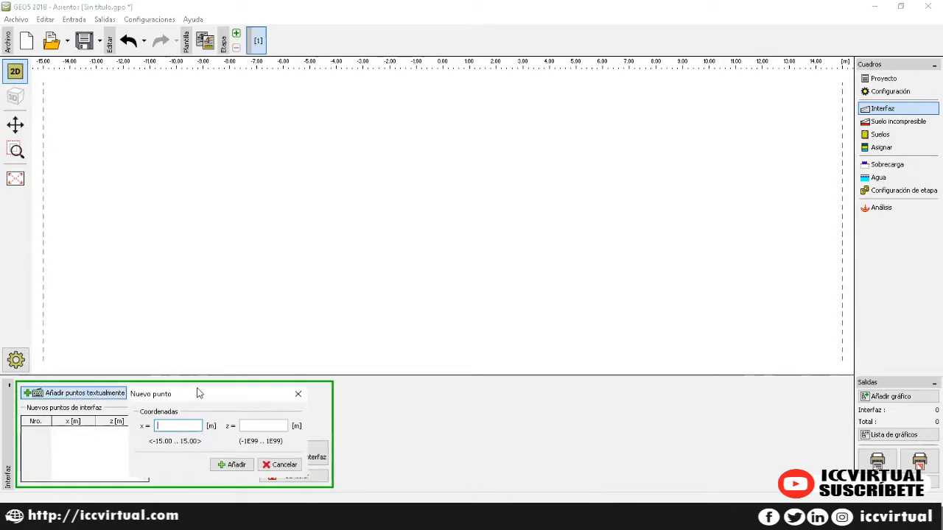
{"action": "left_click_drag", "start_coordinate": [197, 391], "coordinate": [345, 204]}
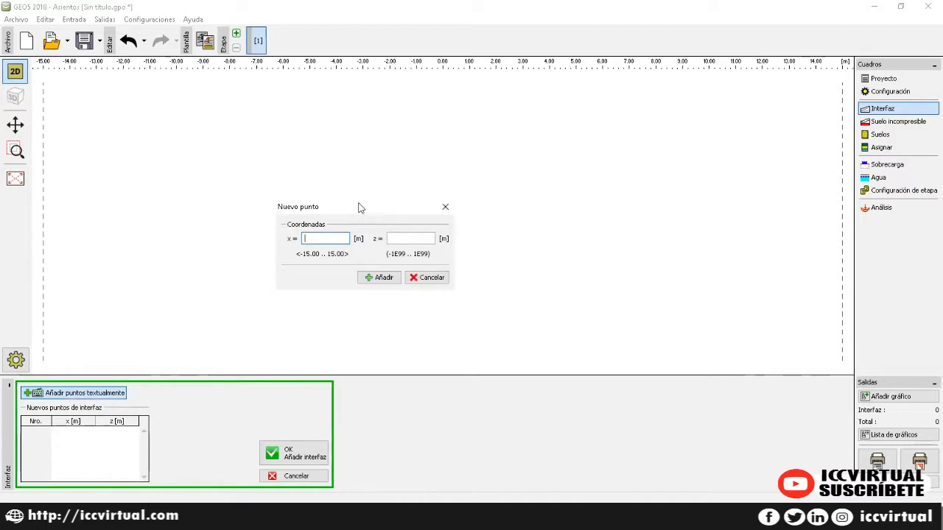
{"action": "type", "text": "-15"}
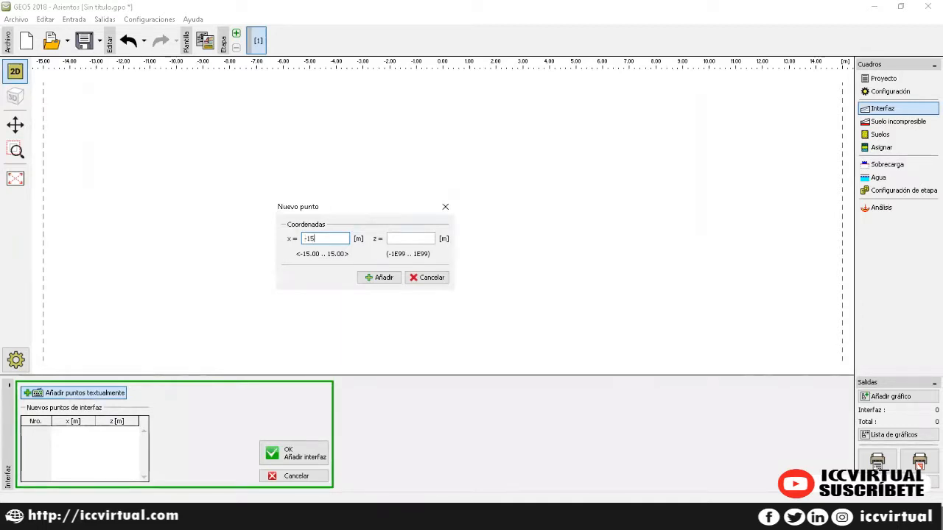
{"action": "key", "text": "Tab"}
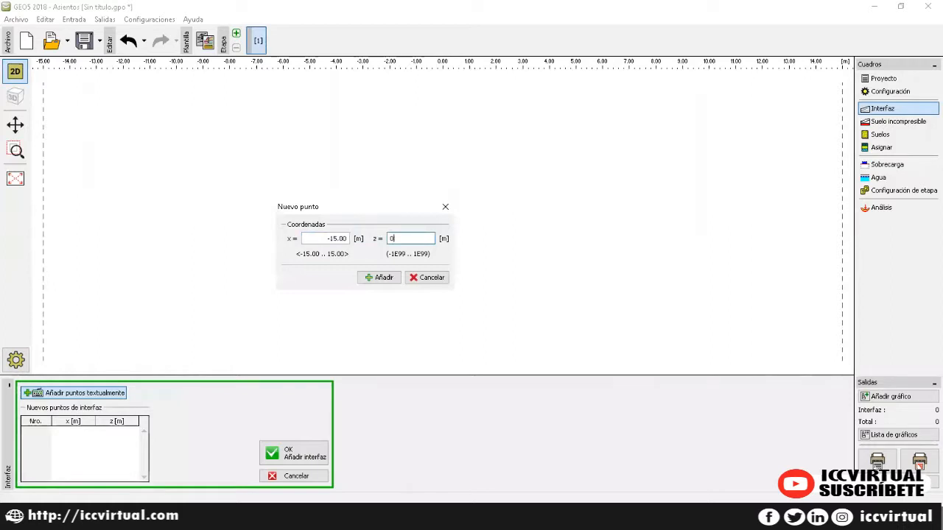
{"action": "type", "text": "0"}
{"action": "left_click", "coordinate": [385, 280]}
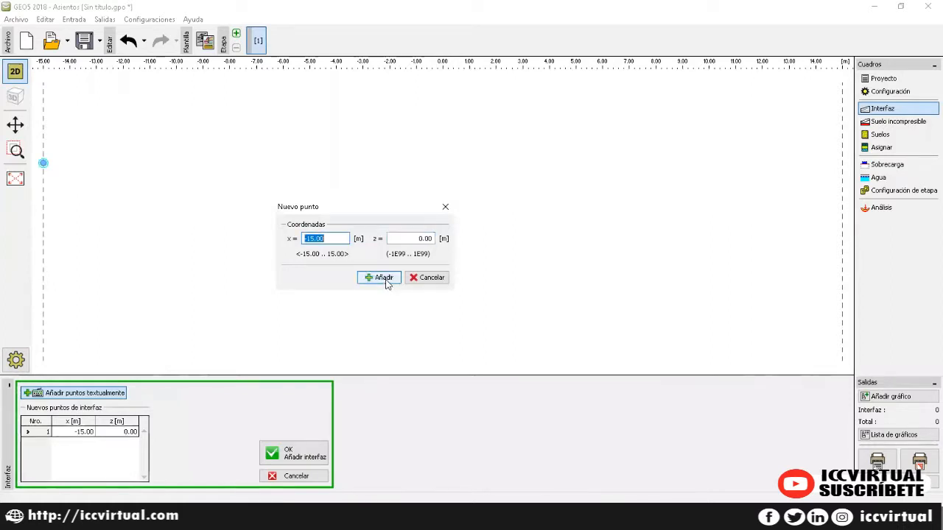
{"action": "type", "text": "15"}
{"action": "left_click", "coordinate": [373, 279]}
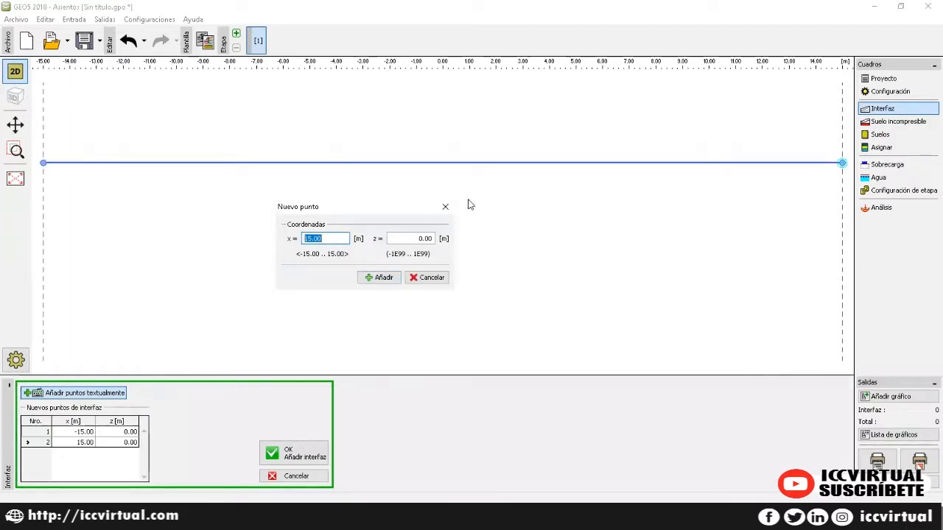
{"action": "left_click", "coordinate": [445, 206]}
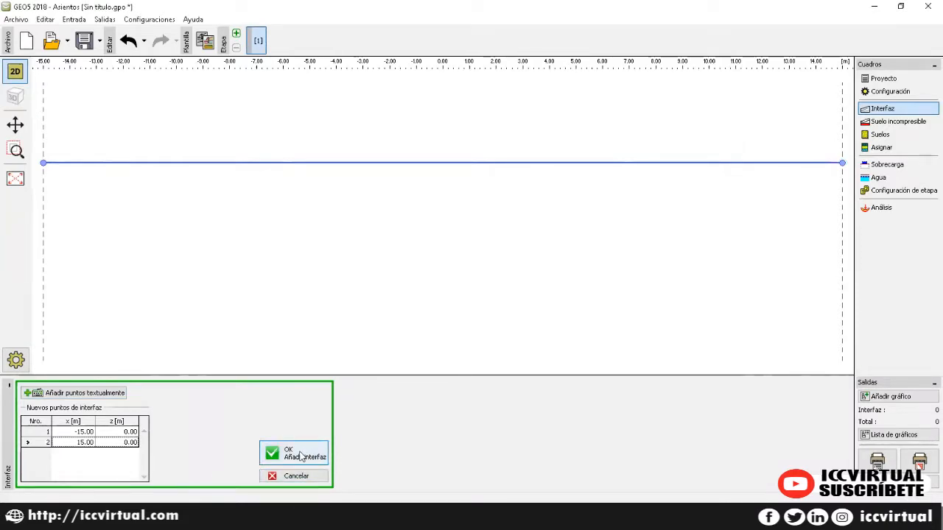
{"action": "left_click", "coordinate": [300, 457]}
Step: Add the second interface through points (-15, -4.5) and (15, -4.5)
{"action": "left_click", "coordinate": [156, 393]}
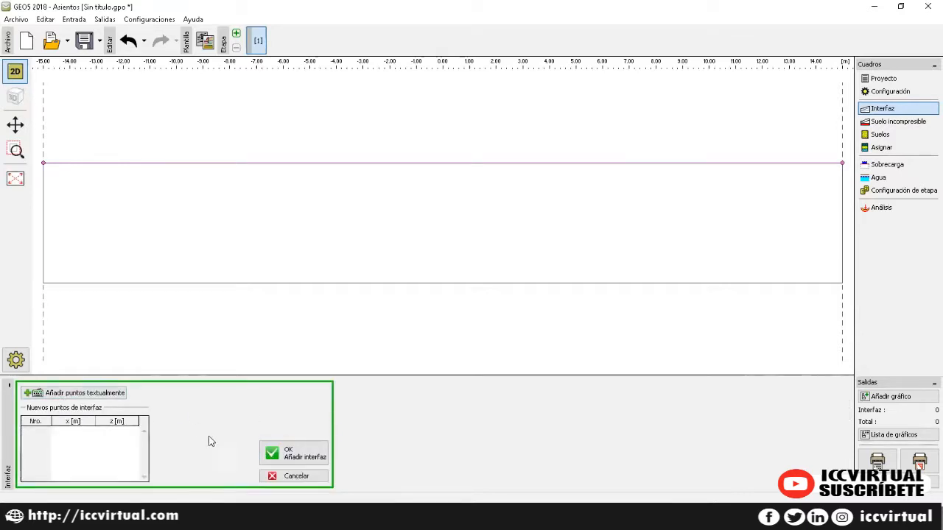
{"action": "left_click", "coordinate": [83, 393]}
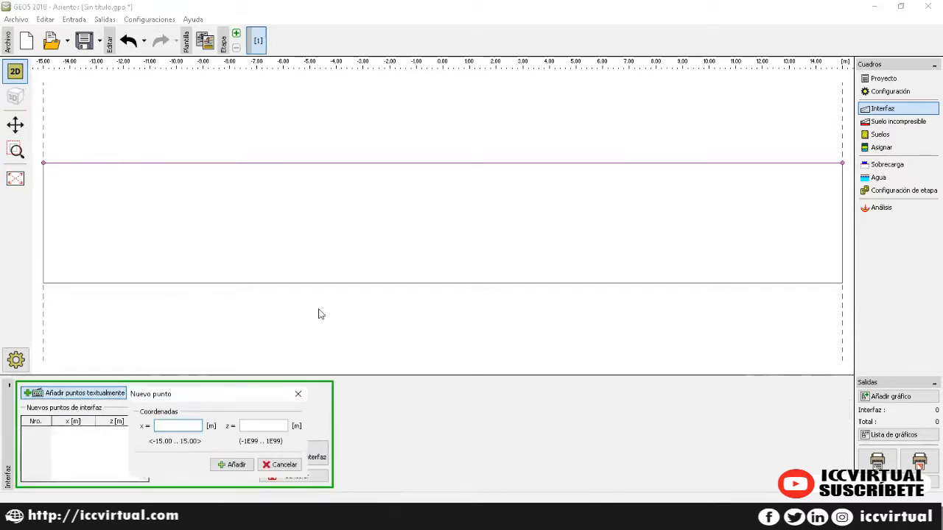
{"action": "type", "text": "-15"}
{"action": "key", "text": "Tab"}
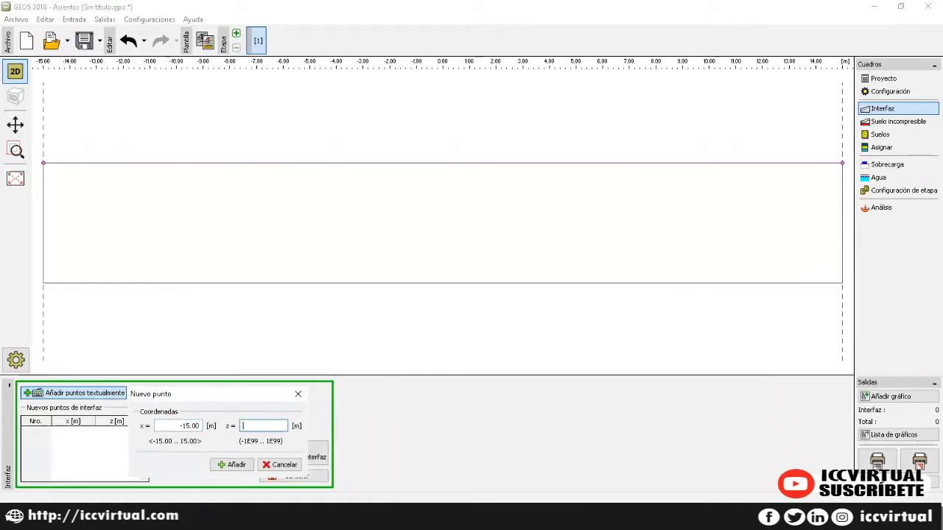
{"action": "type", "text": "-4.5"}
{"action": "left_click", "coordinate": [243, 471]}
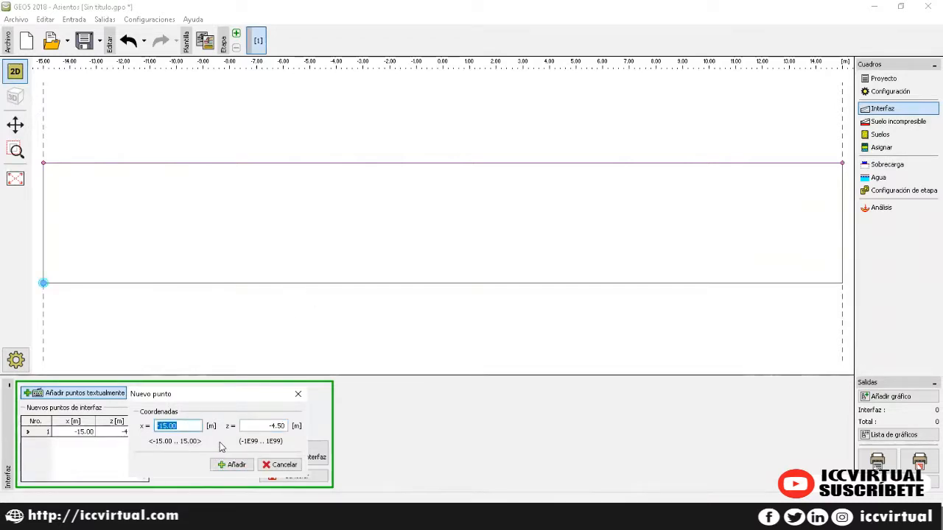
{"action": "type", "text": "15"}
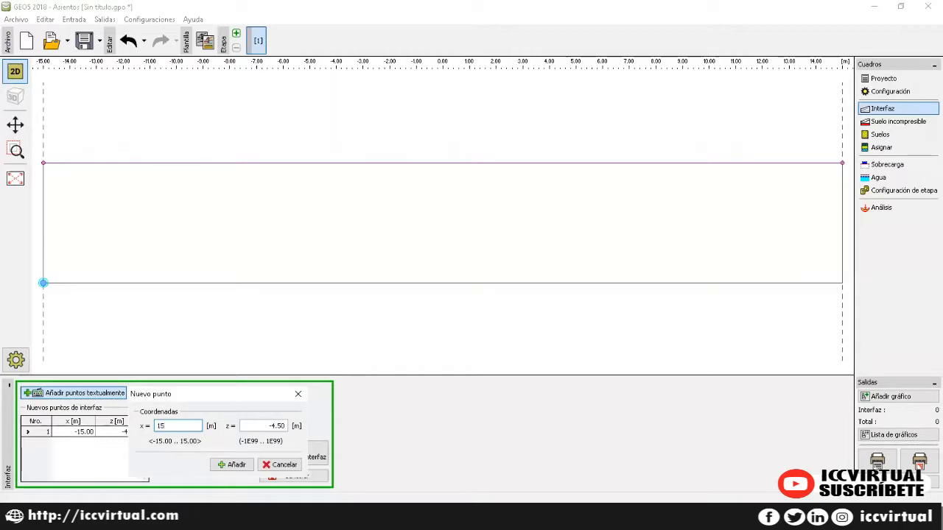
{"action": "left_click", "coordinate": [237, 466]}
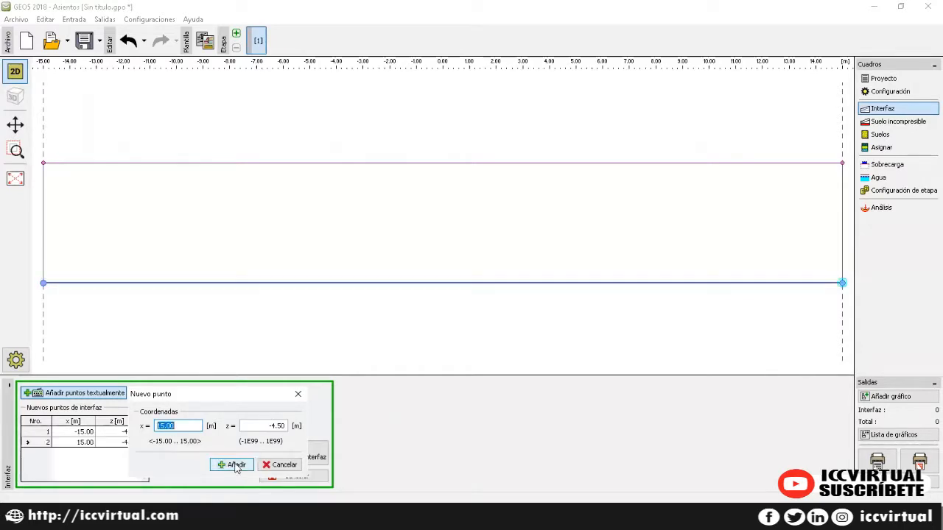
{"action": "left_click", "coordinate": [298, 397]}
{"action": "left_click", "coordinate": [313, 456]}
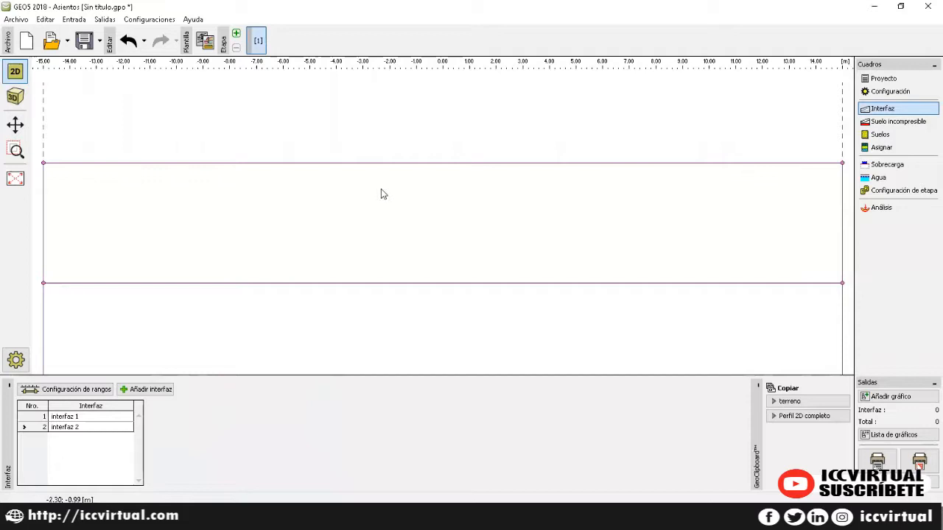
Step: Enter incompressible subsoil points at x = -15 and x = 15 by coordinates
{"action": "scroll", "coordinate": [369, 187], "scroll_direction": "down", "scroll_amount": 2}
{"action": "scroll", "coordinate": [367, 229], "scroll_direction": "up", "scroll_amount": 1}
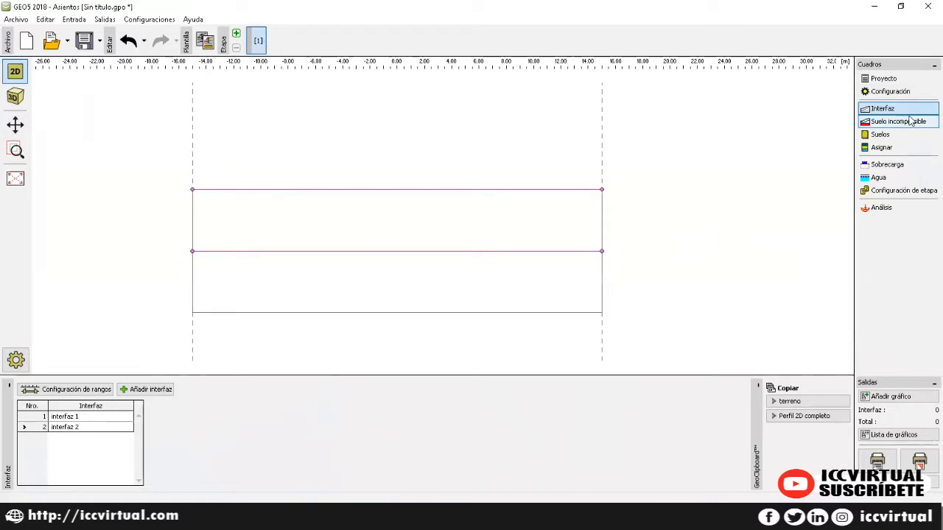
{"action": "left_click", "coordinate": [912, 121]}
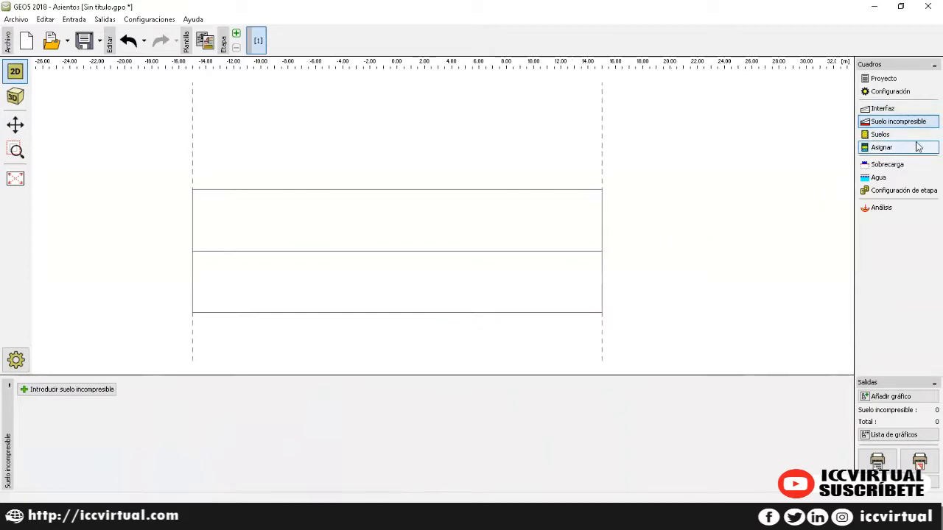
{"action": "left_click", "coordinate": [102, 393]}
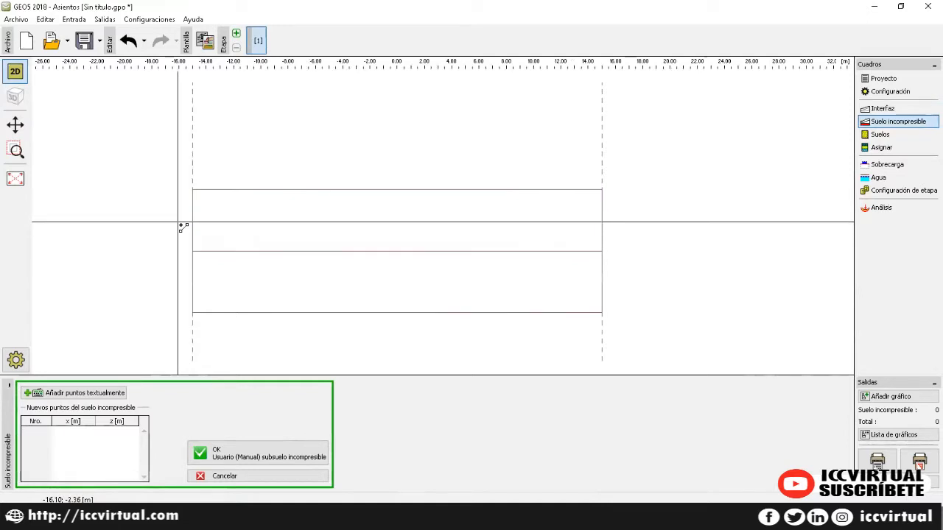
{"action": "left_click", "coordinate": [106, 395]}
{"action": "type", "text": "-1"}
{"action": "key", "text": "Tab"}
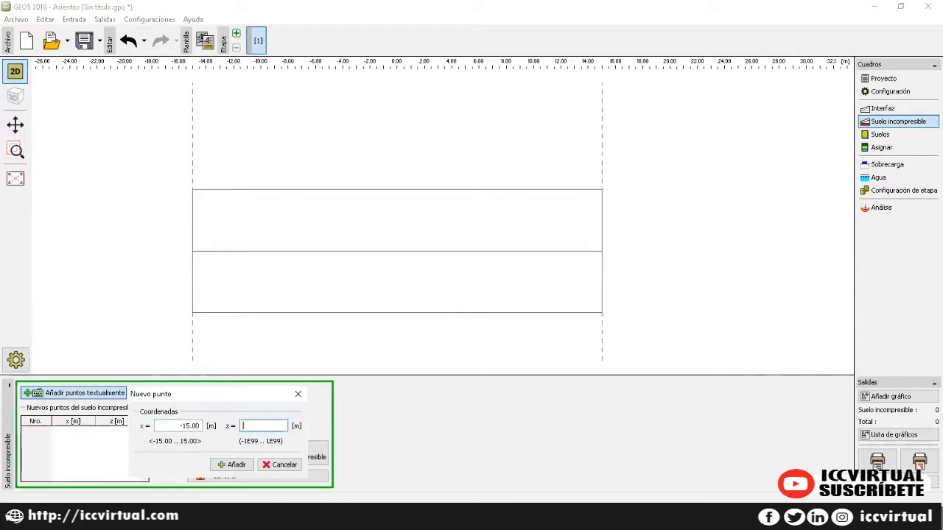
{"action": "left_click", "coordinate": [230, 463]}
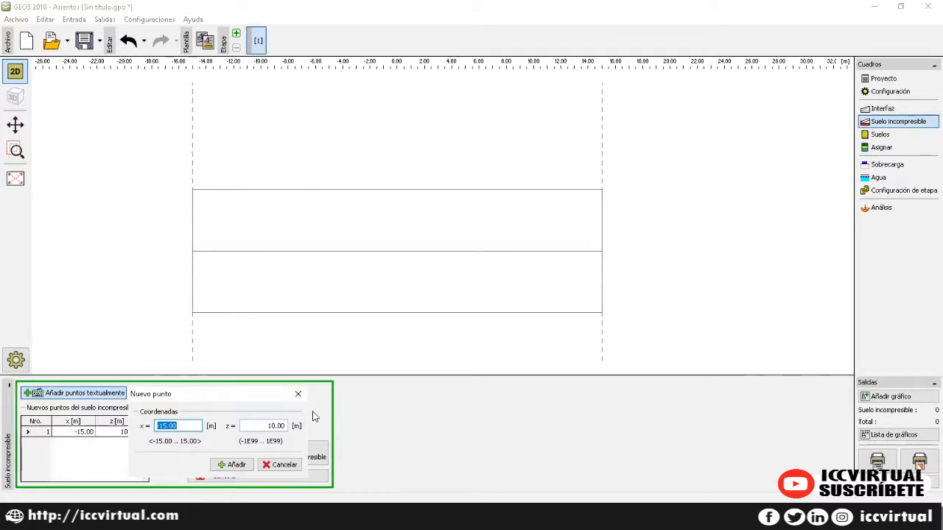
{"action": "type", "text": "15"}
{"action": "key", "text": "Tab"}
{"action": "type", "text": "-1"}
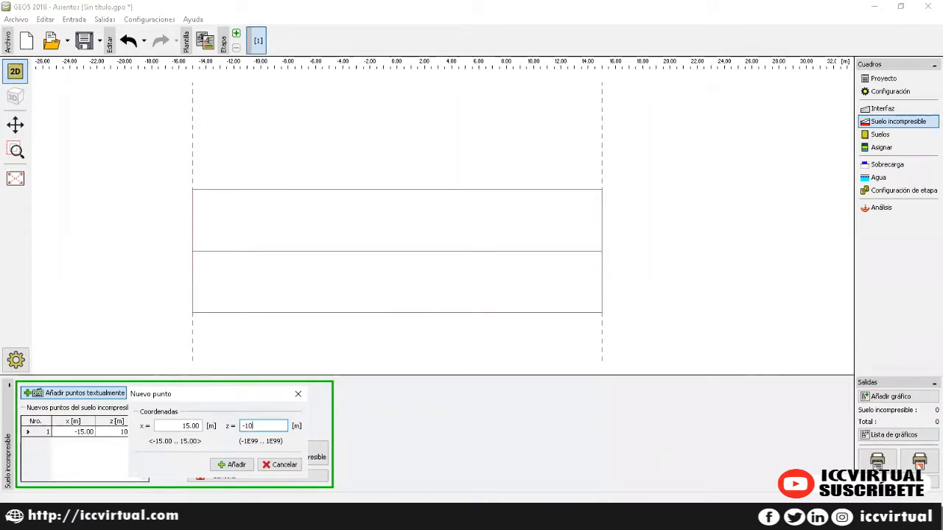
{"action": "left_click", "coordinate": [227, 472]}
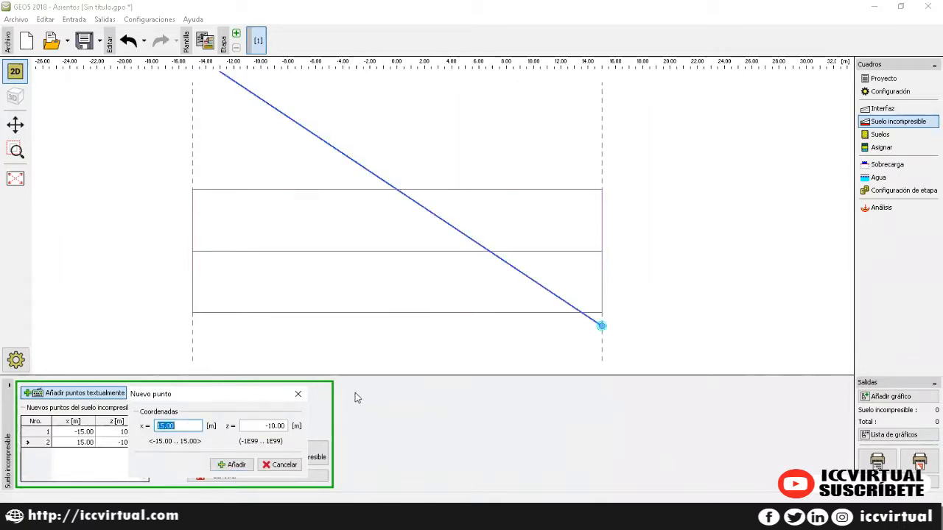
{"action": "left_click", "coordinate": [298, 394]}
Step: Correct the first subsoil point's z to -10 and confirm the boundary
{"action": "double_click", "coordinate": [114, 432]}
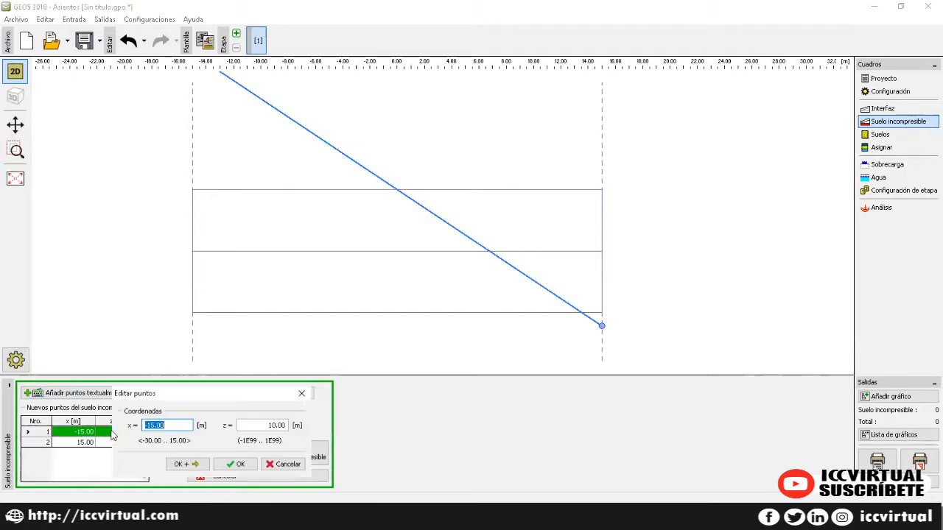
{"action": "left_click", "coordinate": [255, 425]}
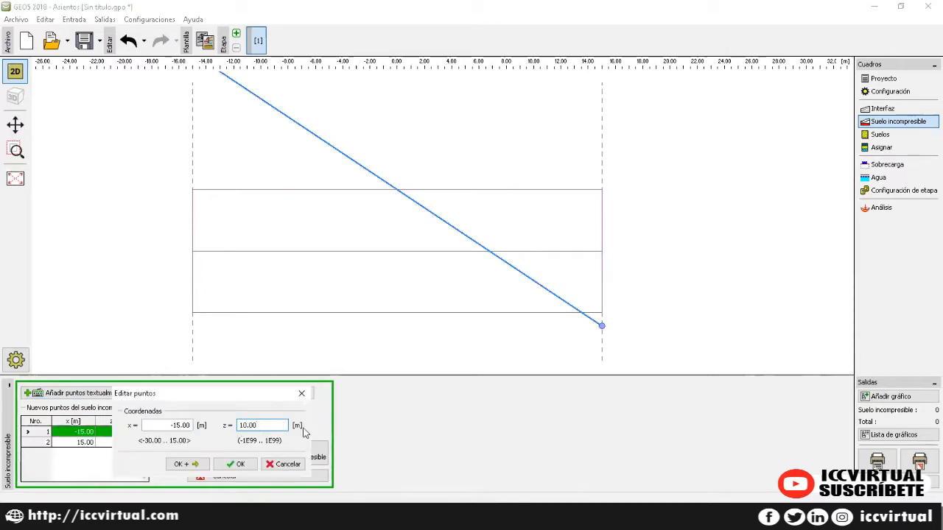
{"action": "key", "text": "BackSpace"}
{"action": "key", "text": "BackSpace"}
{"action": "key", "text": "BackSpace"}
{"action": "key", "text": "BackSpace"}
{"action": "type", "text": "-10"}
{"action": "left_click", "coordinate": [227, 465]}
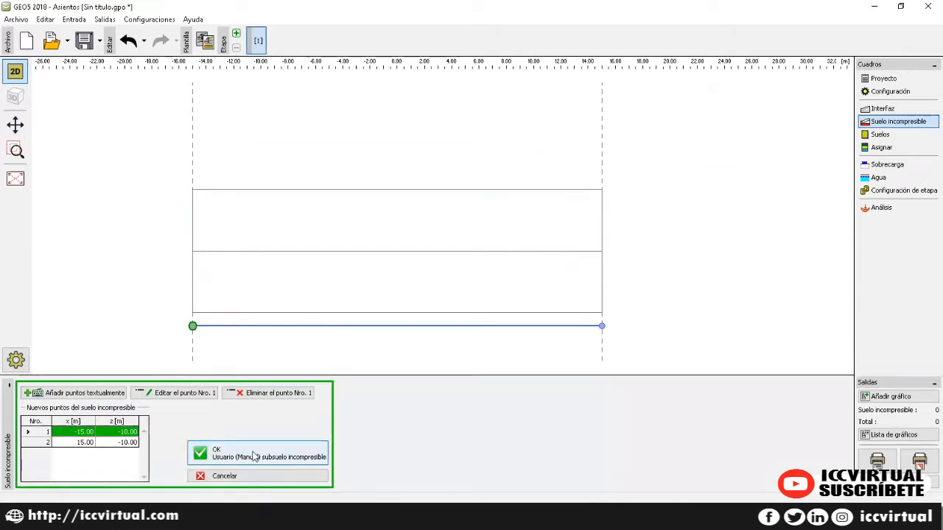
{"action": "left_click", "coordinate": [254, 455]}
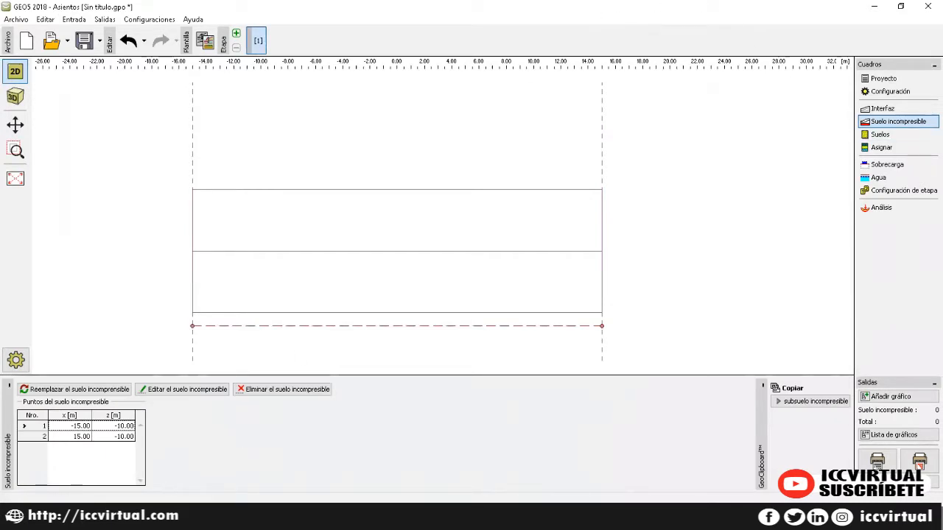
Step: Check the points of interfaces 1 and 2 without changes, then show the empty Suelos list
{"action": "left_click", "coordinate": [881, 135]}
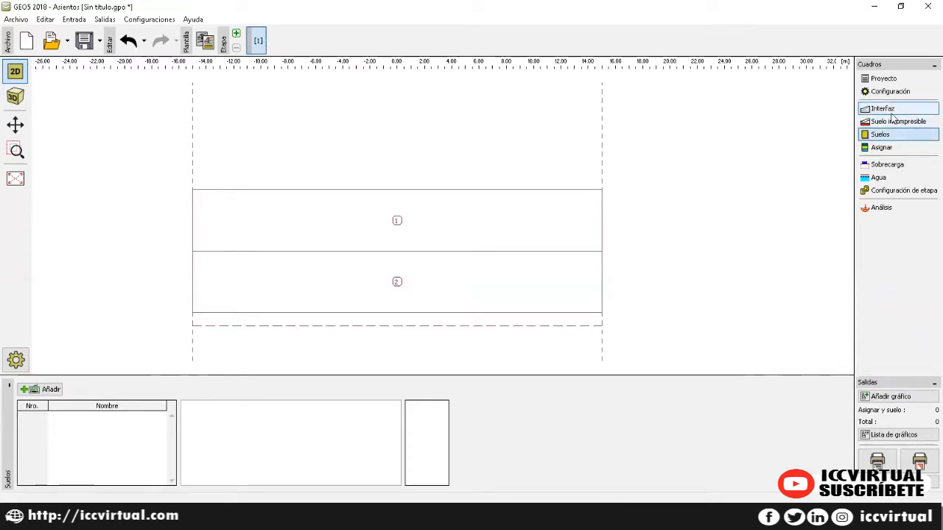
{"action": "left_click", "coordinate": [883, 109]}
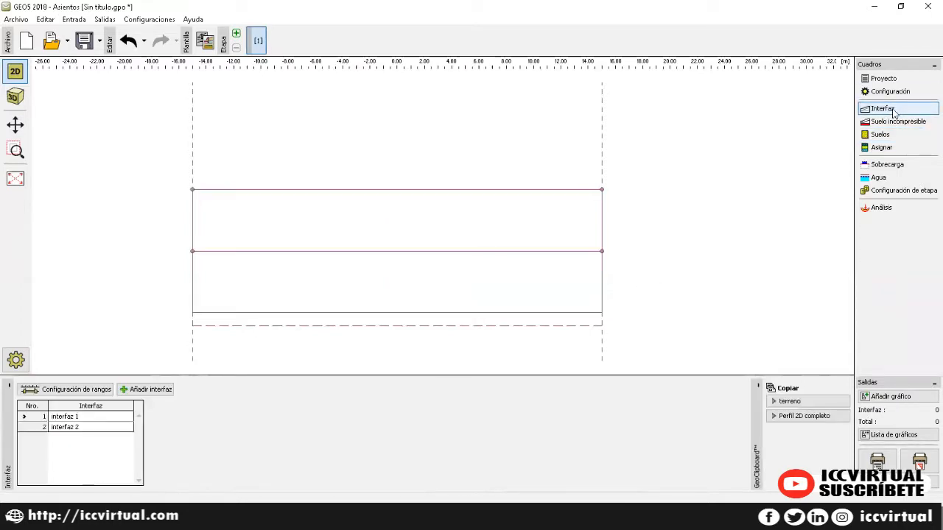
{"action": "double_click", "coordinate": [103, 423]}
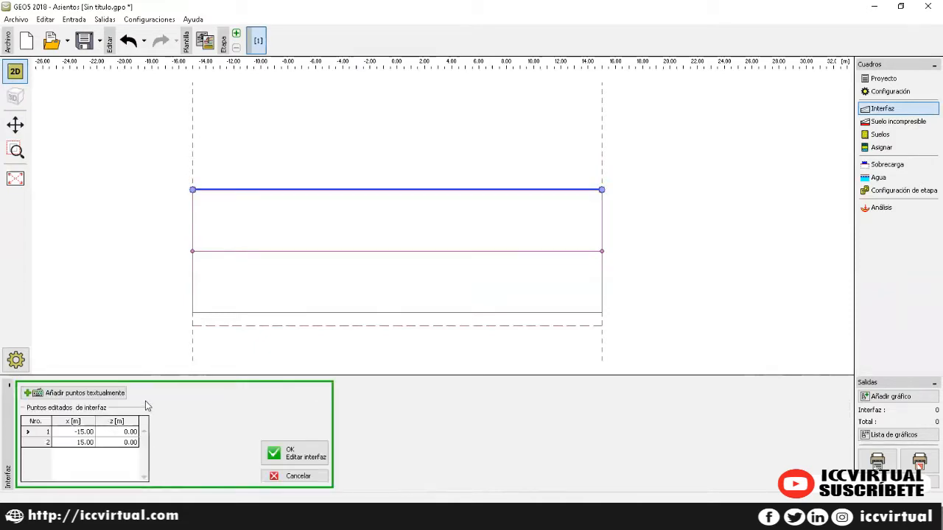
{"action": "left_click", "coordinate": [274, 476]}
{"action": "double_click", "coordinate": [89, 427]}
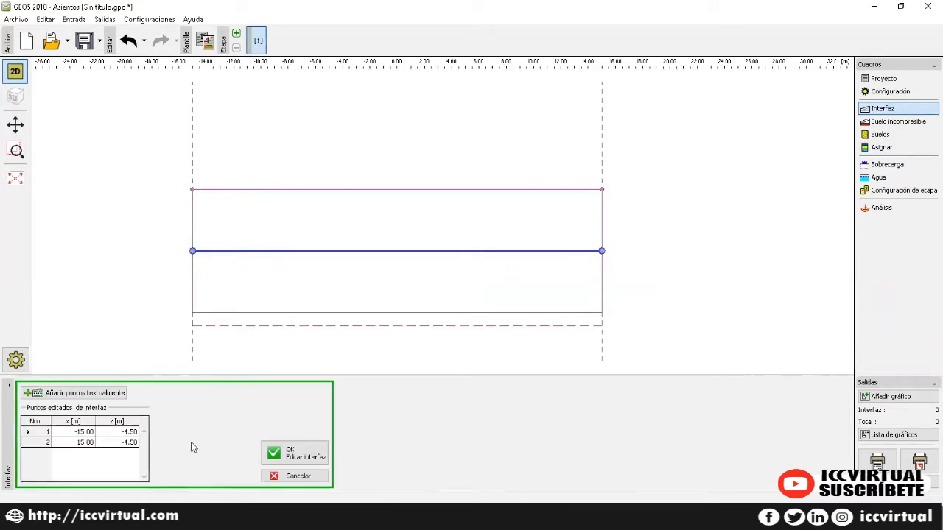
{"action": "left_click", "coordinate": [291, 476]}
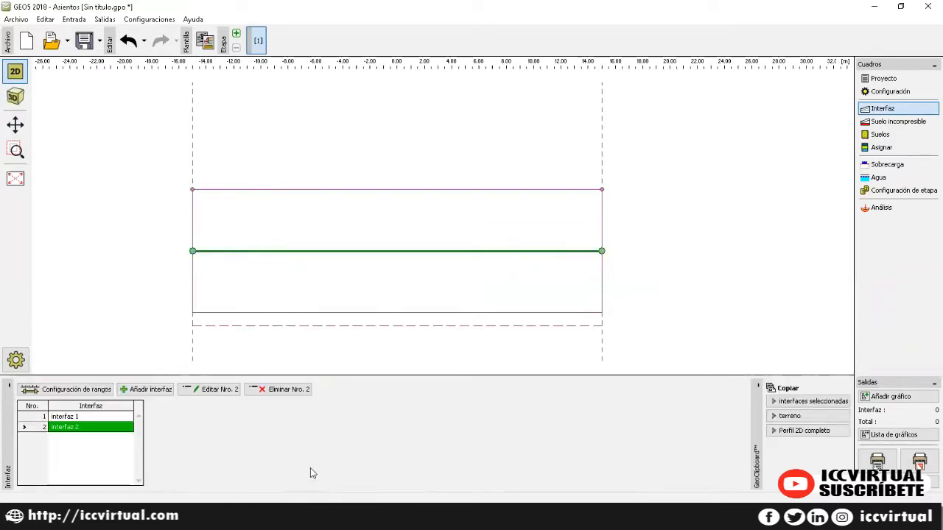
{"action": "left_click", "coordinate": [899, 134]}
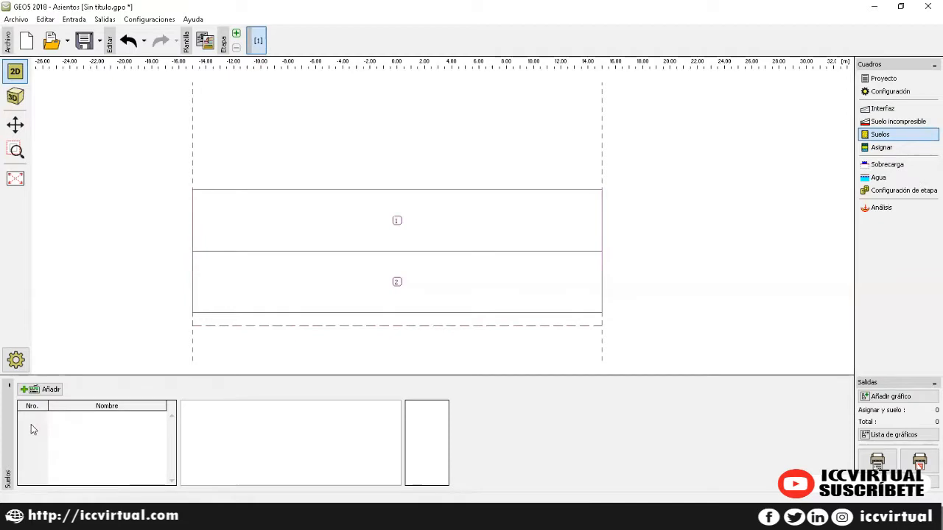
Step: Create a soil named SUELO ARCILLOSO with blue colour and the Arcilla hatch pattern
{"action": "left_click", "coordinate": [46, 389]}
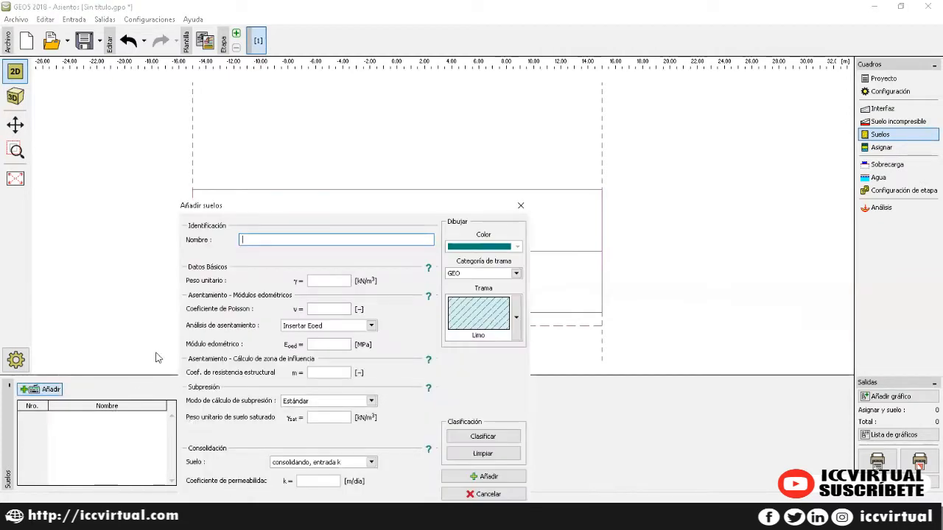
{"action": "left_click_drag", "start_coordinate": [276, 209], "coordinate": [457, 122]}
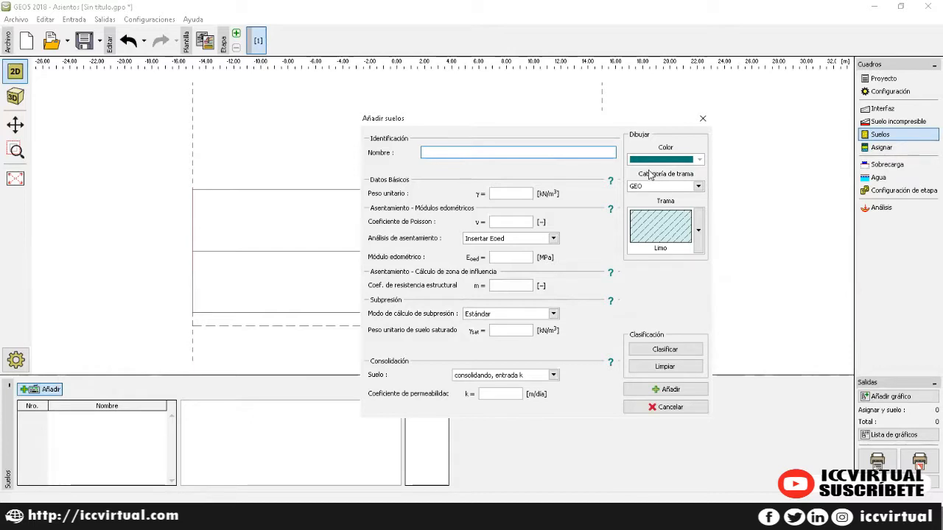
{"action": "type", "text": "sUELO ARCILLOSO"}
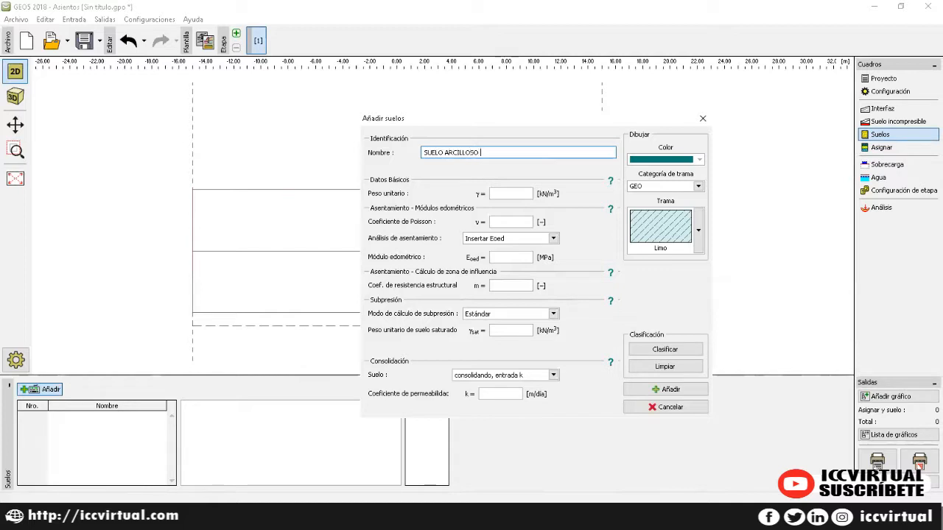
{"action": "left_click", "coordinate": [691, 160]}
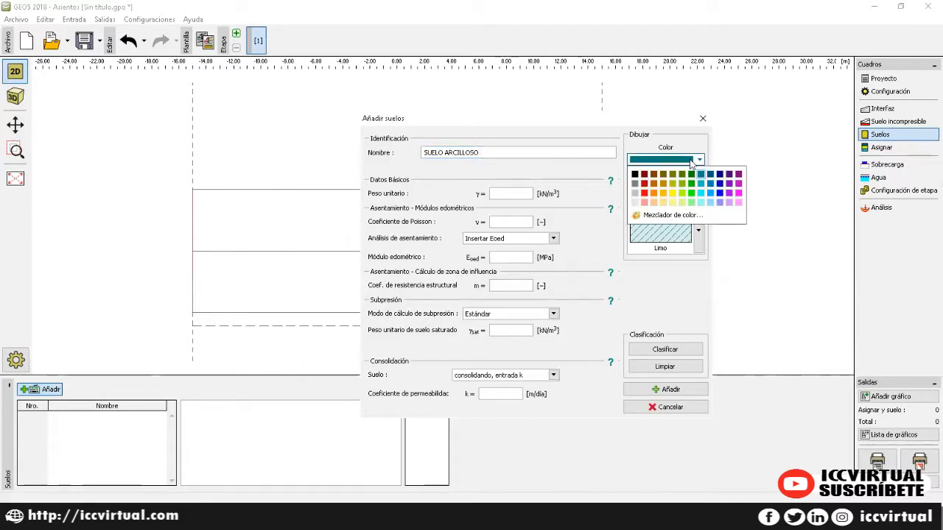
{"action": "left_click", "coordinate": [721, 184]}
{"action": "left_click", "coordinate": [698, 230]}
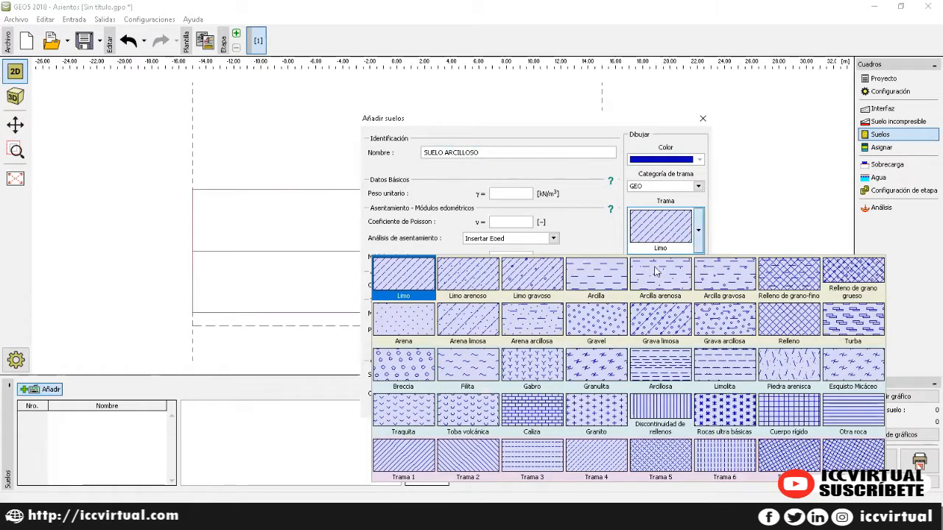
{"action": "left_click", "coordinate": [599, 290]}
{"action": "left_click", "coordinate": [504, 193]}
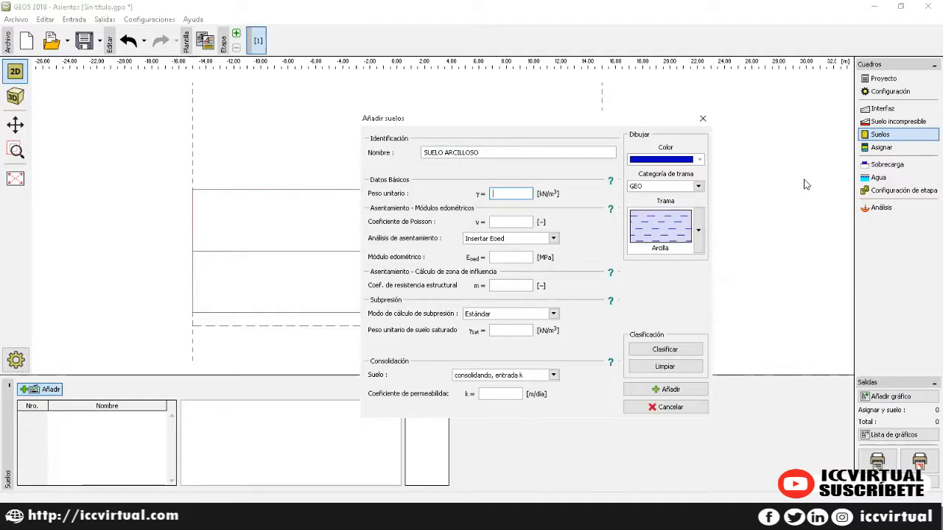
Step: Give SUELO ARCILLOSO unit weight 18, Poisson's ratio 0.35, coefficient 0.10 and saturated weight 19
{"action": "type", "text": "18.5"}
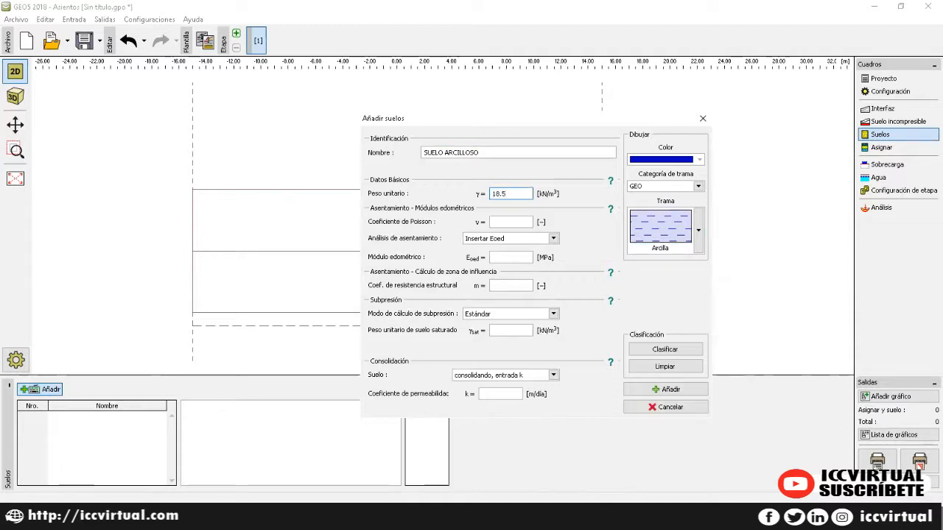
{"action": "key", "text": "Tab"}
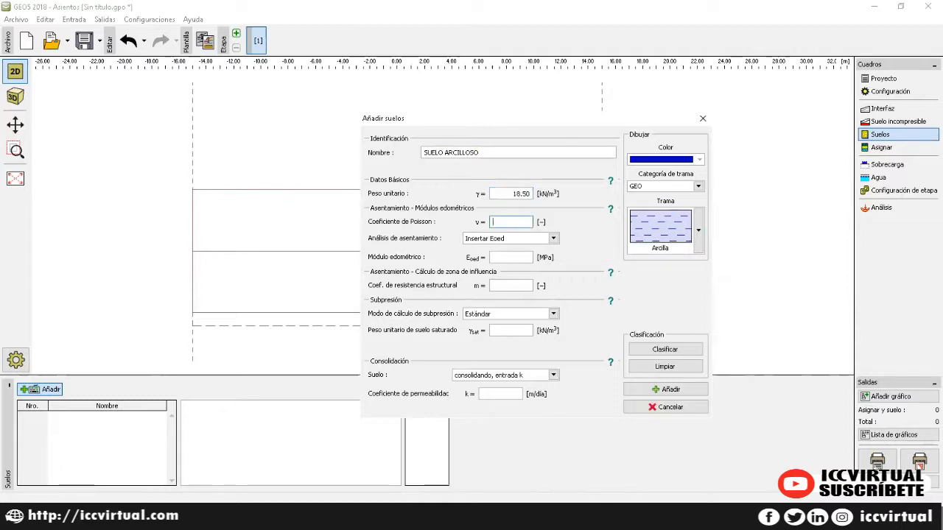
{"action": "type", "text": "0.35"}
{"action": "key", "text": "Tab"}
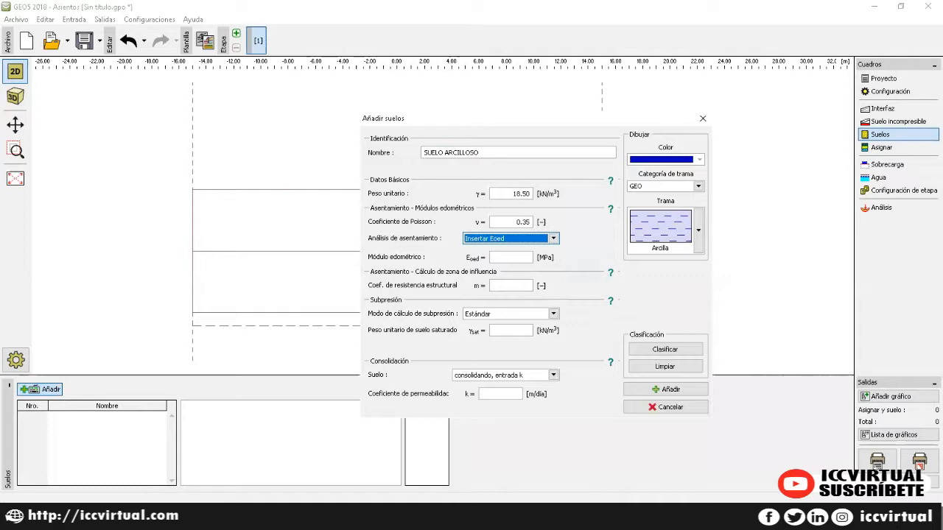
{"action": "key", "text": "Tab"}
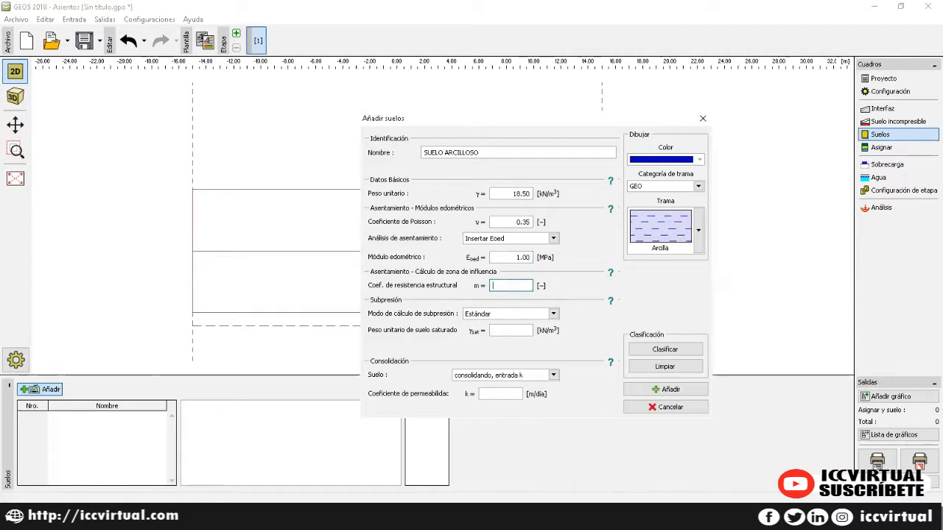
{"action": "type", "text": "0.10"}
{"action": "key", "text": "Tab"}
{"action": "key", "text": "Tab"}
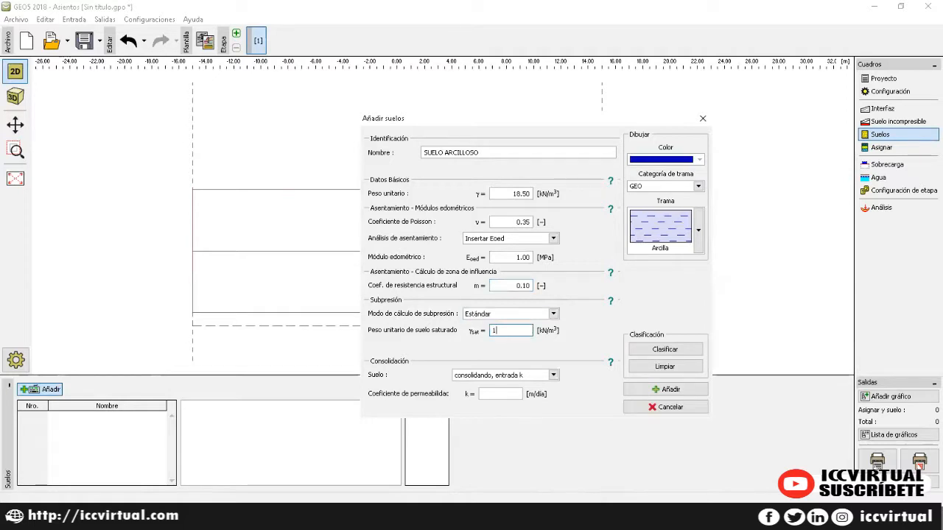
{"action": "key", "text": "Tab"}
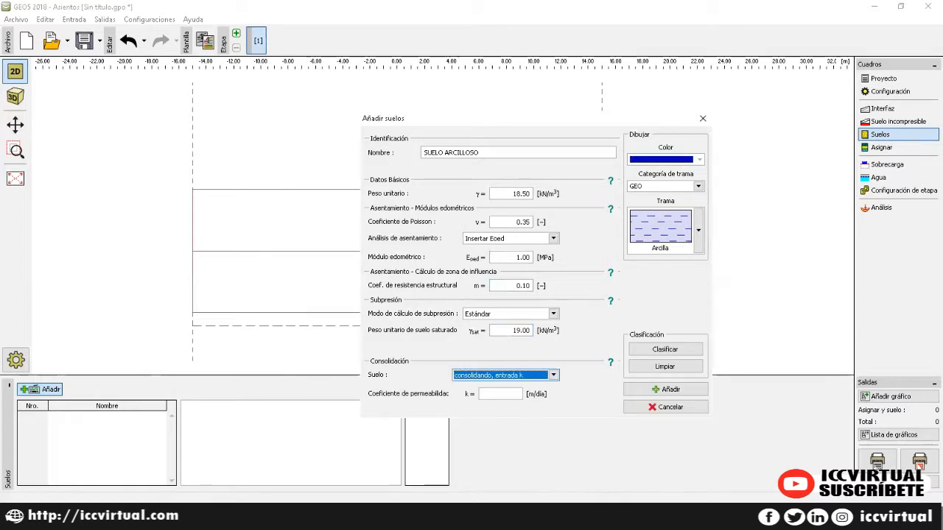
Step: Keep permeability k as the consolidation input, enter its value and add SUELO ARCILLOSO
{"action": "key", "text": "Down"}
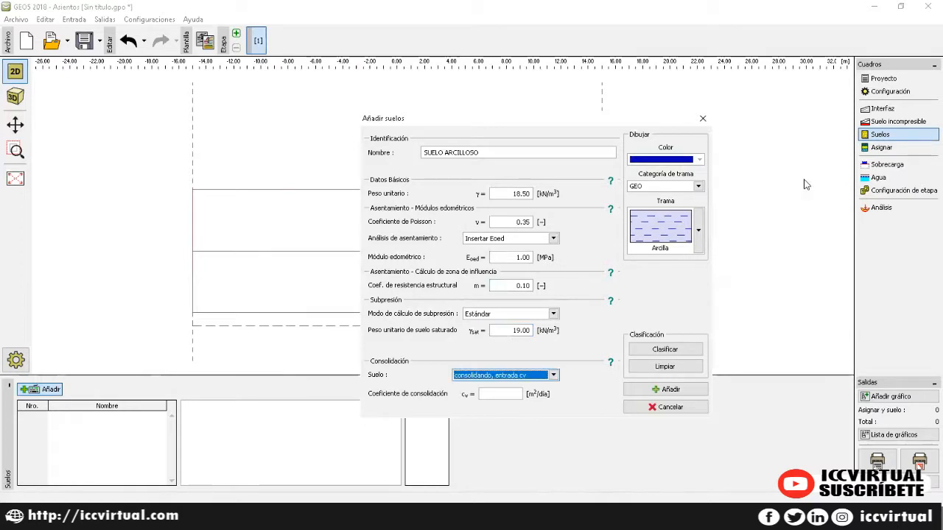
{"action": "key", "text": "Up"}
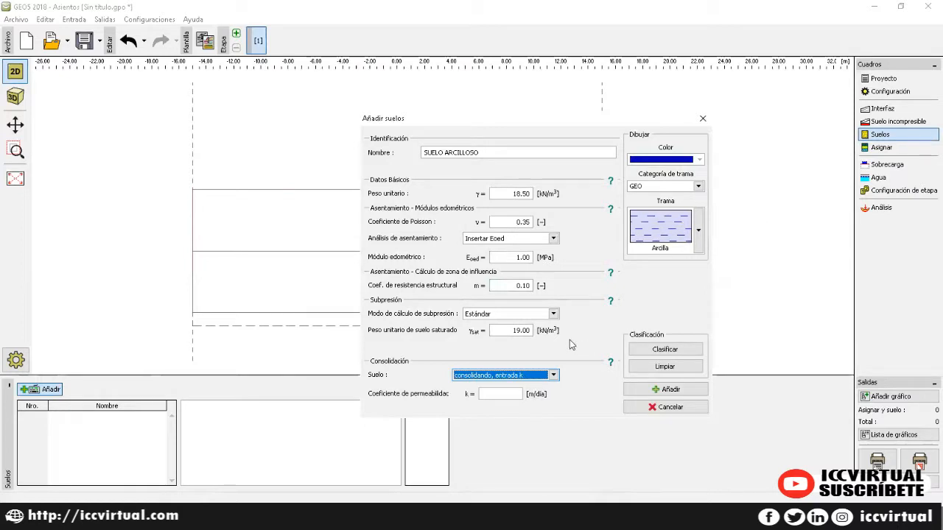
{"action": "left_click", "coordinate": [502, 394]}
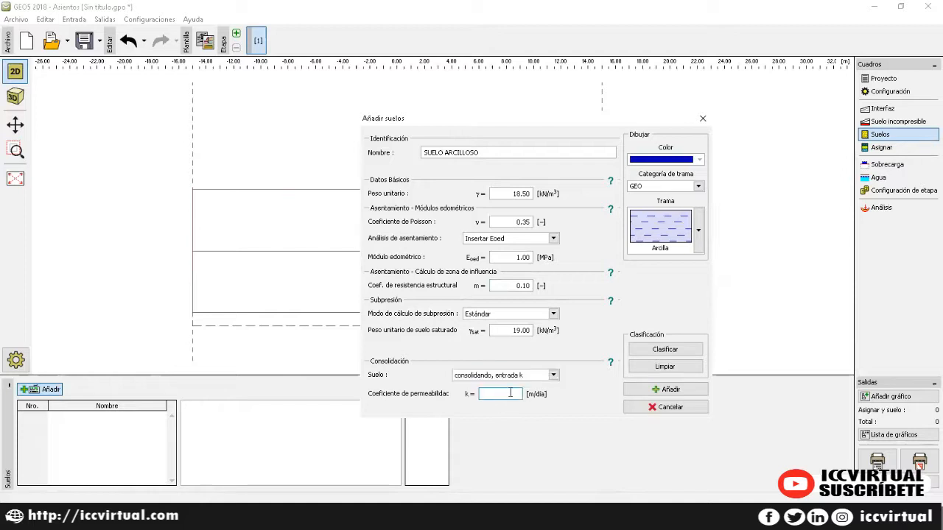
{"action": "type", "text": "1"}
{"action": "key", "text": "Tab"}
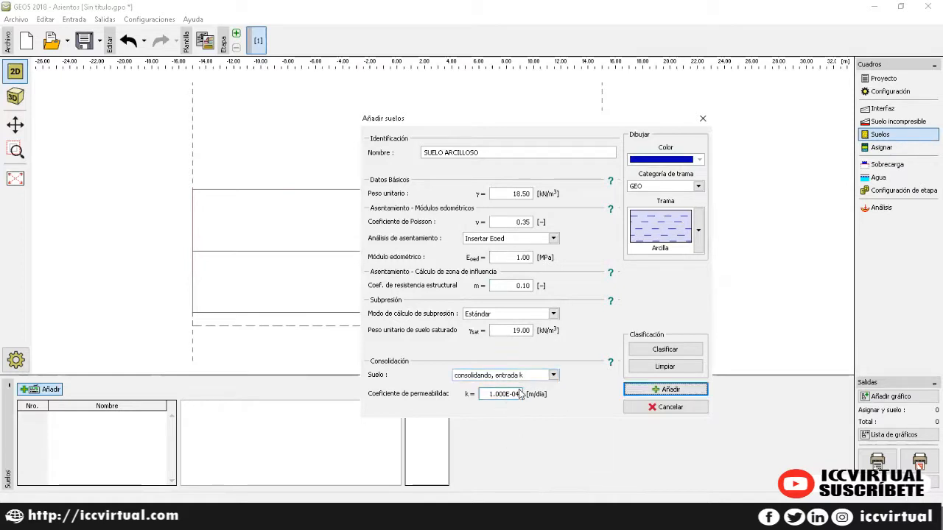
{"action": "left_click", "coordinate": [520, 393]}
{"action": "type", "text": "5"}
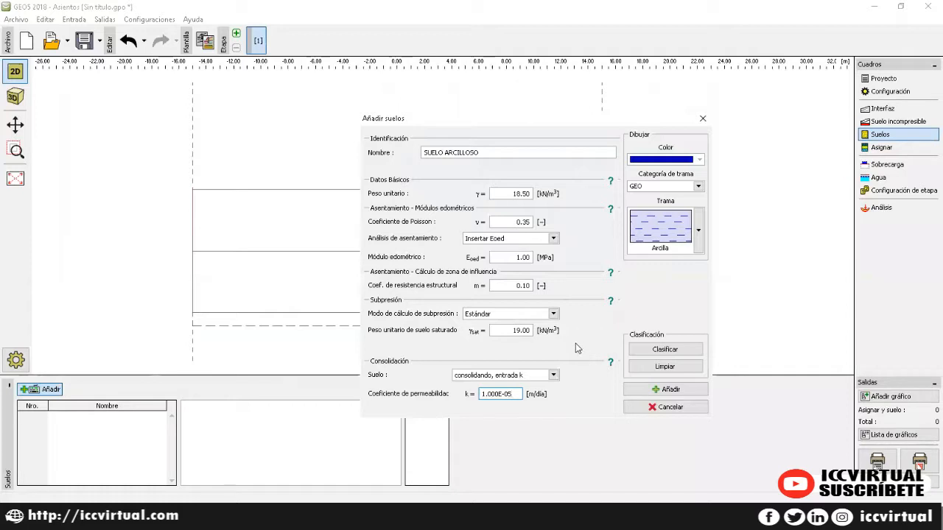
{"action": "left_click", "coordinate": [662, 388]}
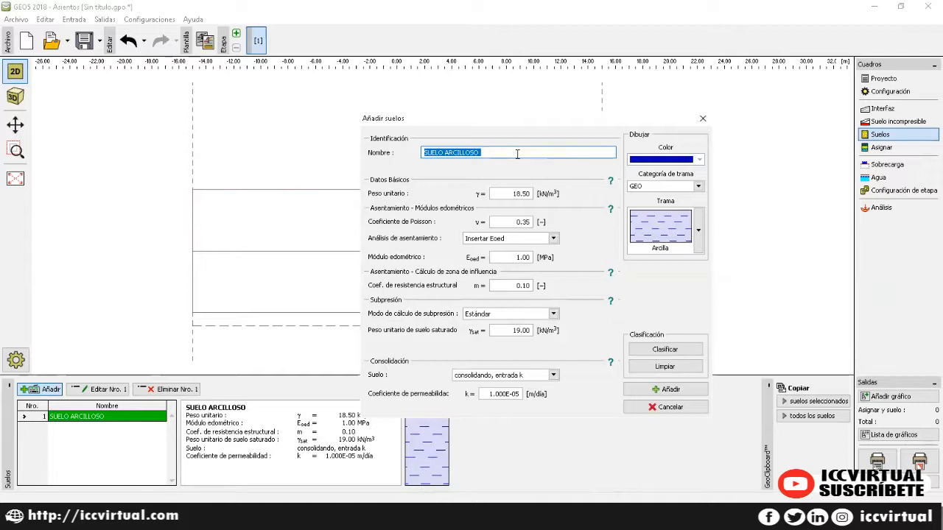
Step: Start soil RELLENO with the Relleno fill pattern and light grey colour
{"action": "type", "text": "RE"}
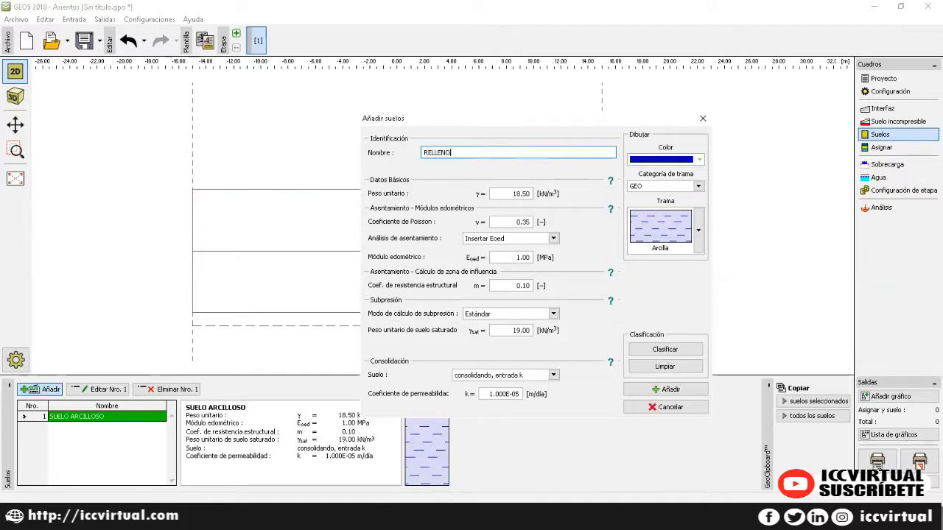
{"action": "type", "text": "LLENO"}
{"action": "left_click", "coordinate": [697, 227]}
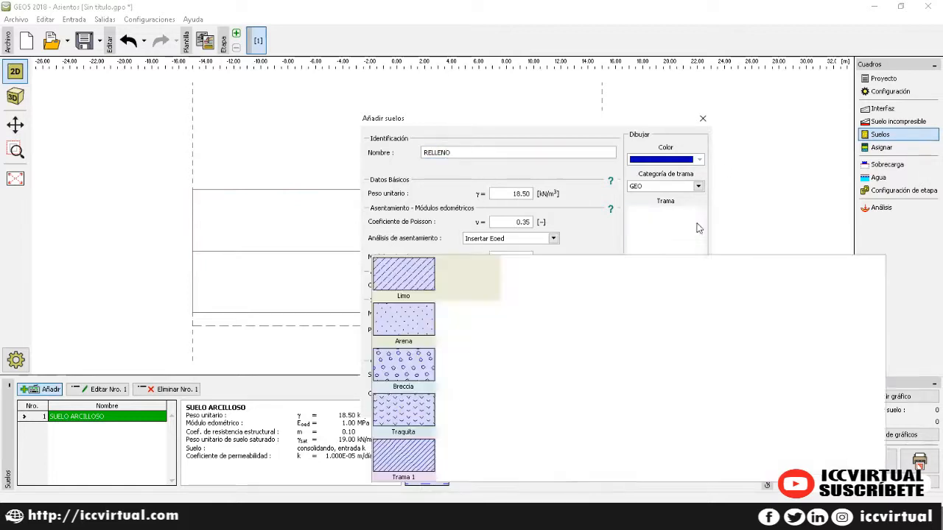
{"action": "left_click", "coordinate": [788, 319]}
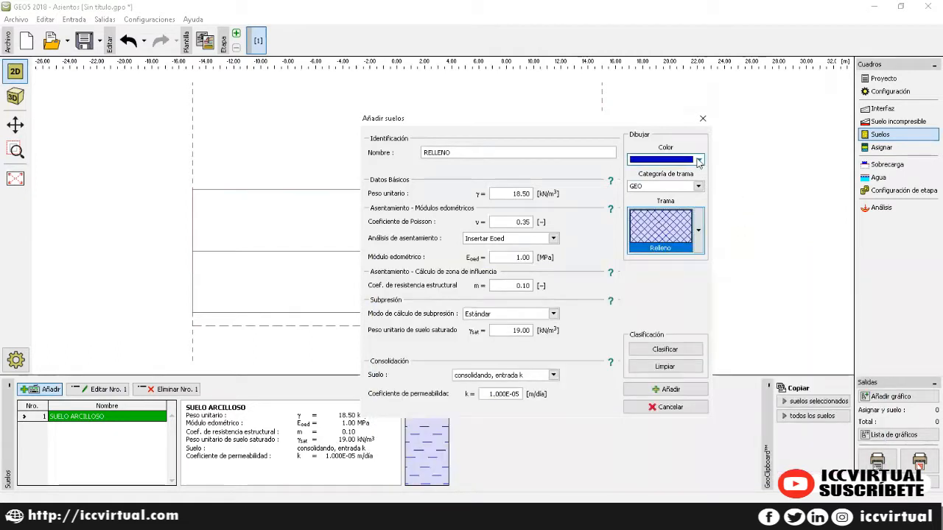
{"action": "left_click", "coordinate": [699, 159]}
{"action": "left_click", "coordinate": [635, 201]}
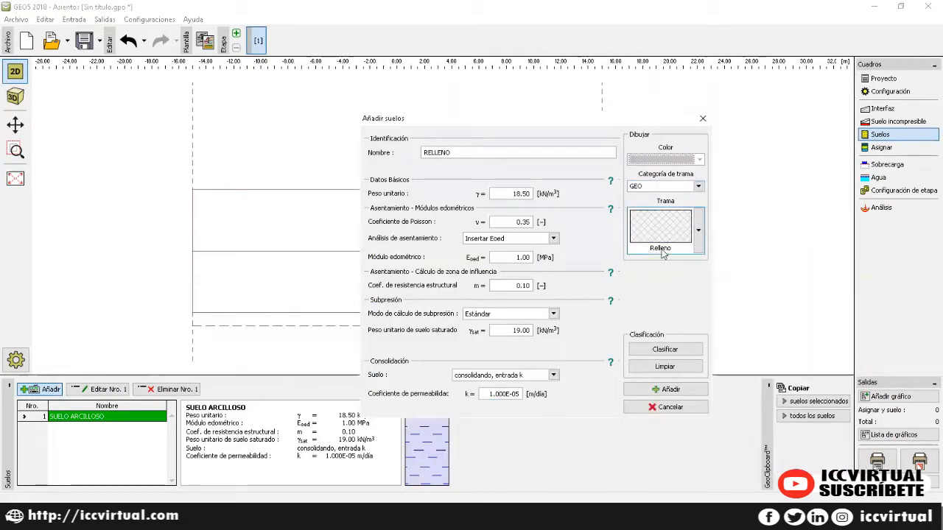
Step: Set RELLENO unit weight 20, Poisson's ratio 0.30, oedometric modulus 30 MPa and coefficient 0.30
{"action": "left_click", "coordinate": [511, 193]}
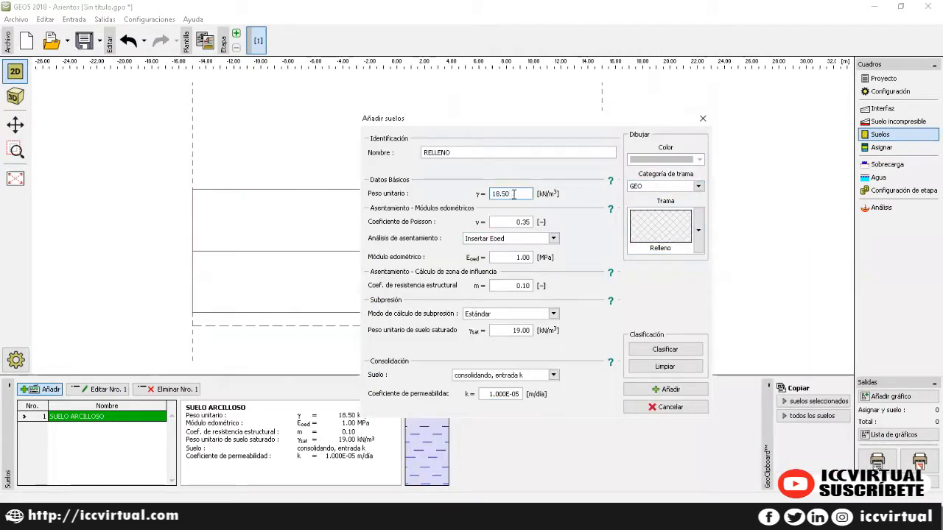
{"action": "double_click", "coordinate": [516, 194]}
{"action": "type", "text": "20"}
{"action": "key", "text": "Tab"}
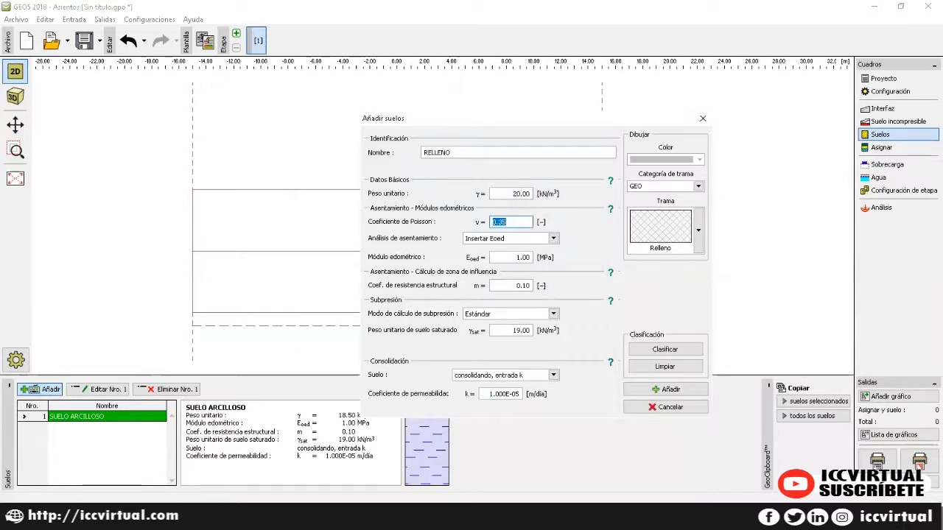
{"action": "type", "text": "0.3"}
{"action": "key", "text": "Tab"}
{"action": "key", "text": "Tab"}
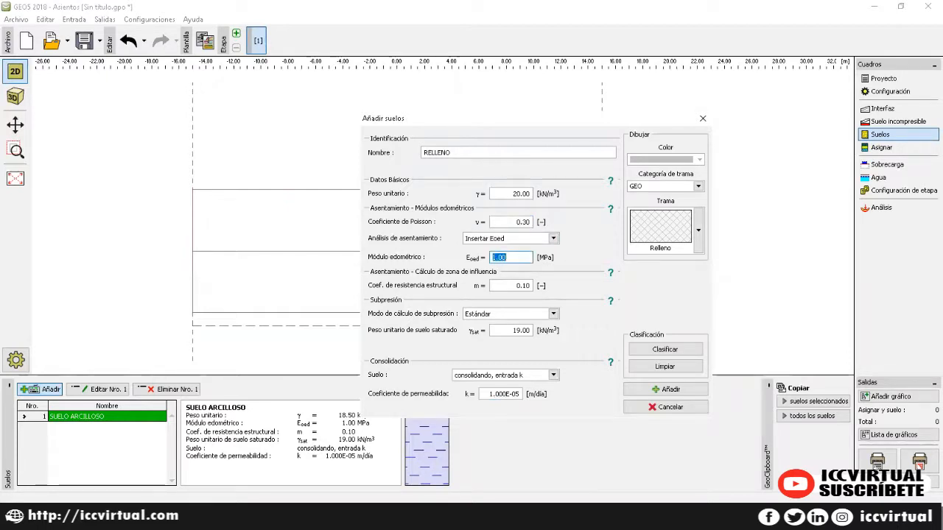
{"action": "type", "text": "30"}
{"action": "key", "text": "Tab"}
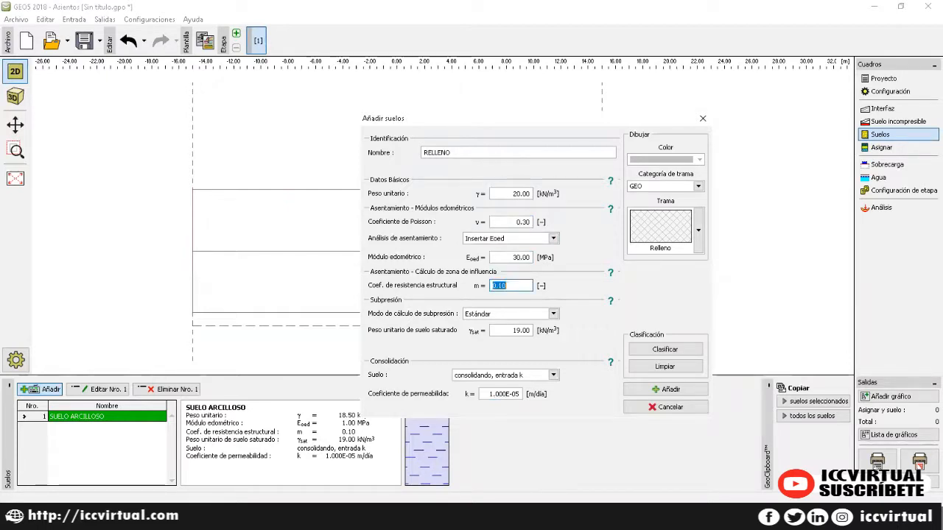
{"action": "type", "text": "0."}
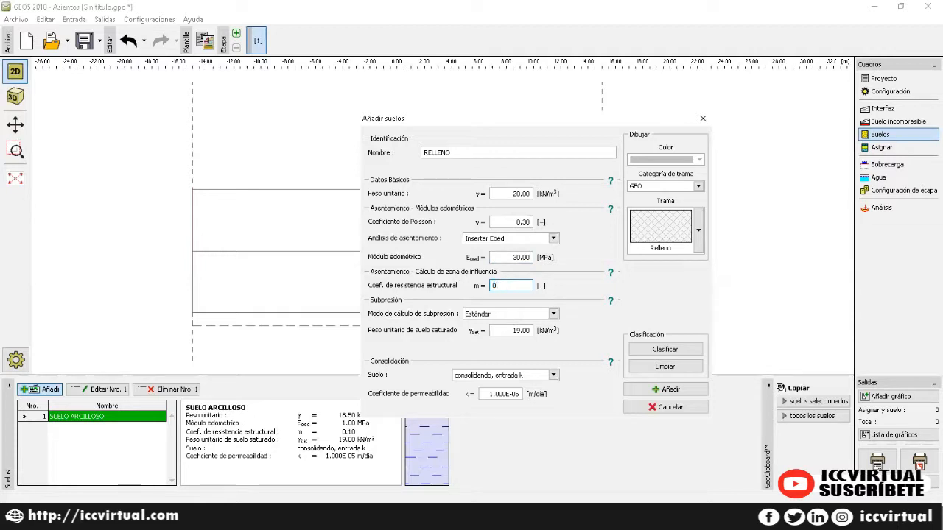
{"action": "key", "text": "Tab"}
Step: Enter RELLENO permeability 1.000E-02 m/día and add it to the soil list
{"action": "key", "text": "Tab"}
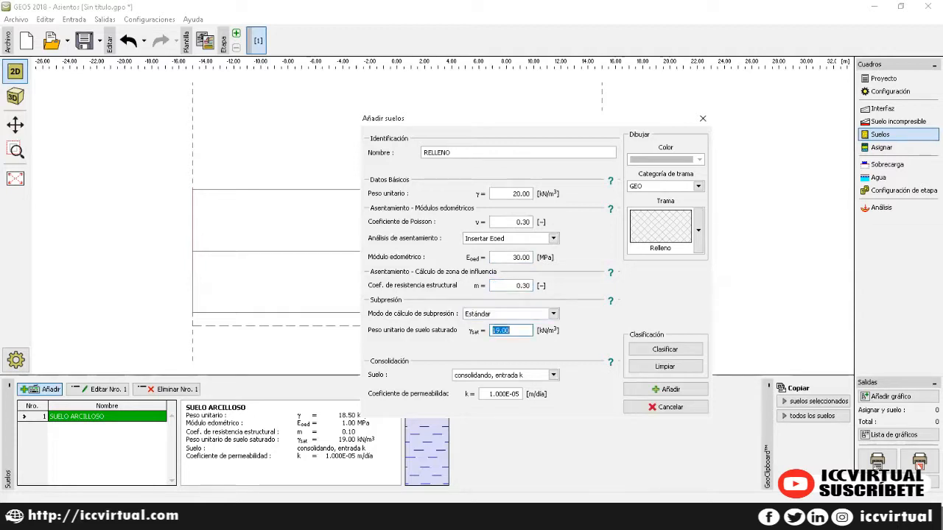
{"action": "type", "text": "20"}
{"action": "key", "text": "Tab"}
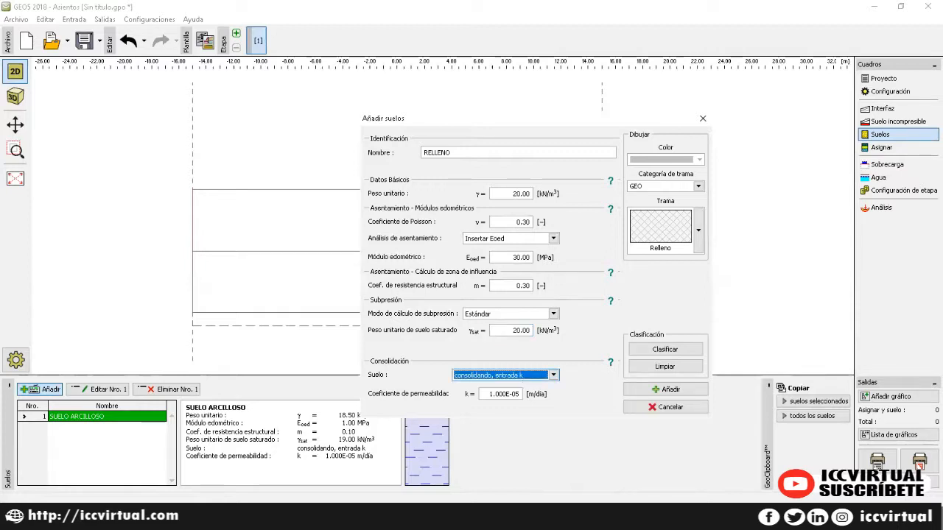
{"action": "key", "text": "Tab"}
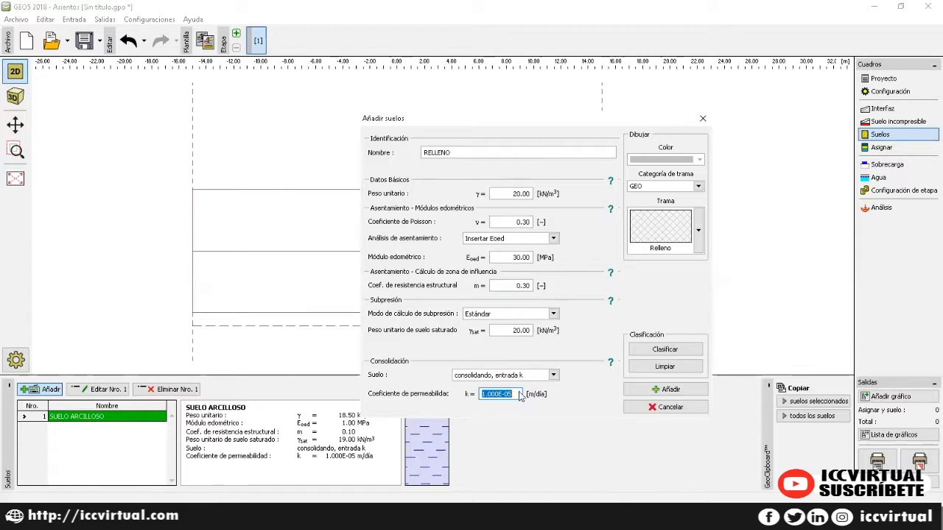
{"action": "left_click", "coordinate": [519, 394]}
{"action": "type", "text": "2"}
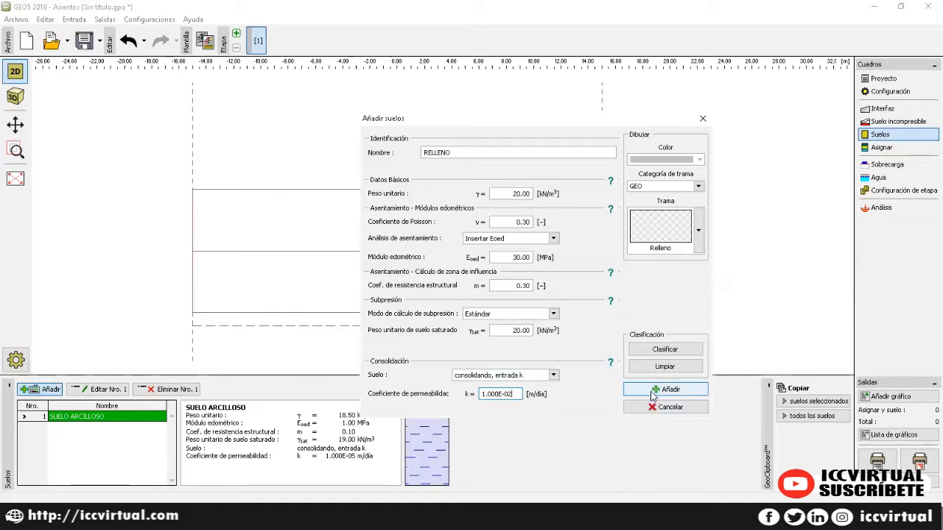
{"action": "left_click", "coordinate": [651, 394]}
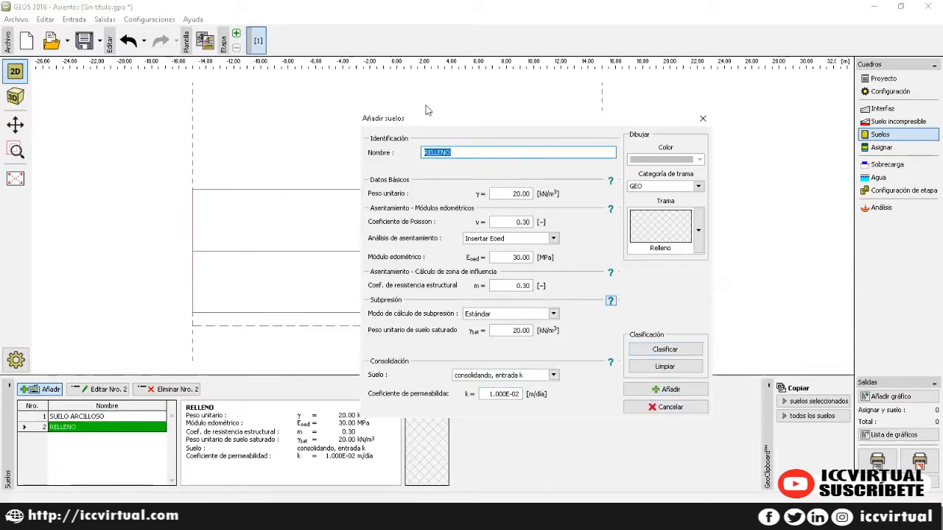
Step: Classify the new soil as MS - Limo arenoso, load its standard values, and colour it dark red
{"action": "left_click", "coordinate": [665, 350]}
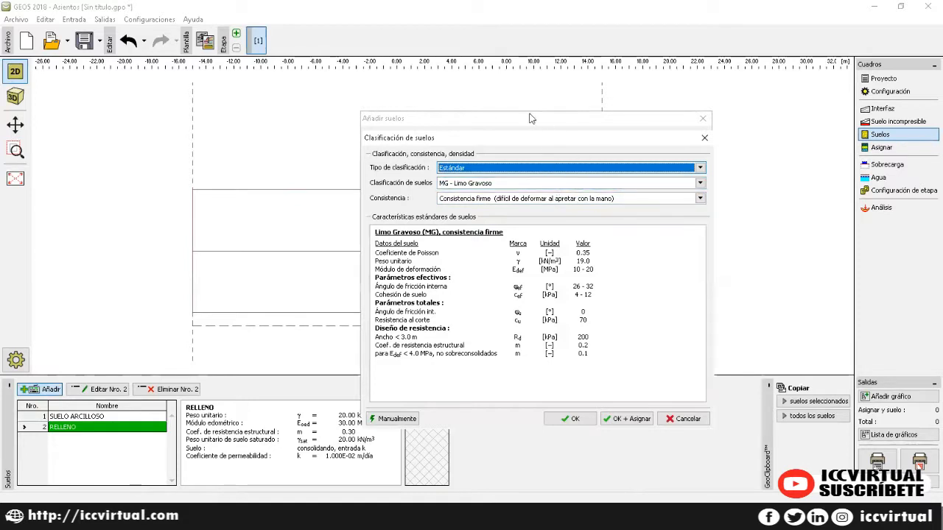
{"action": "left_click", "coordinate": [570, 183]}
{"action": "left_click", "coordinate": [501, 206]}
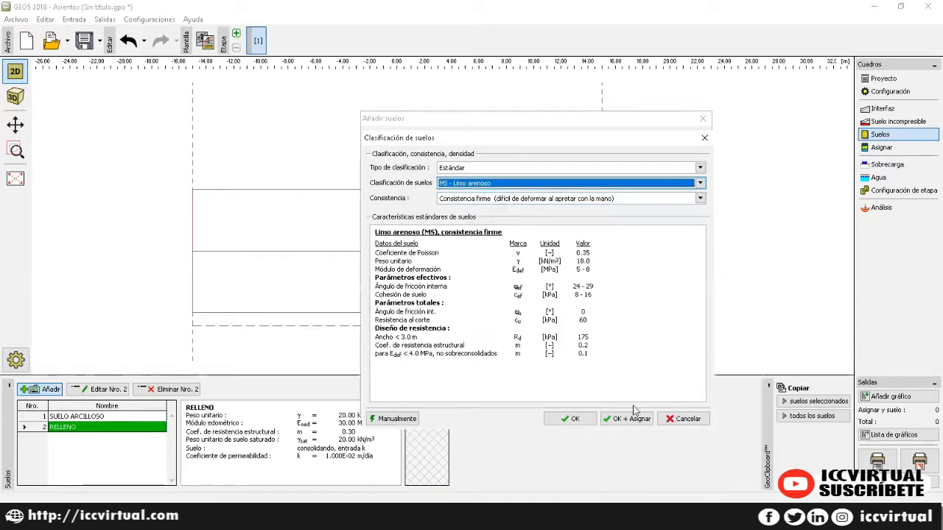
{"action": "left_click", "coordinate": [588, 421]}
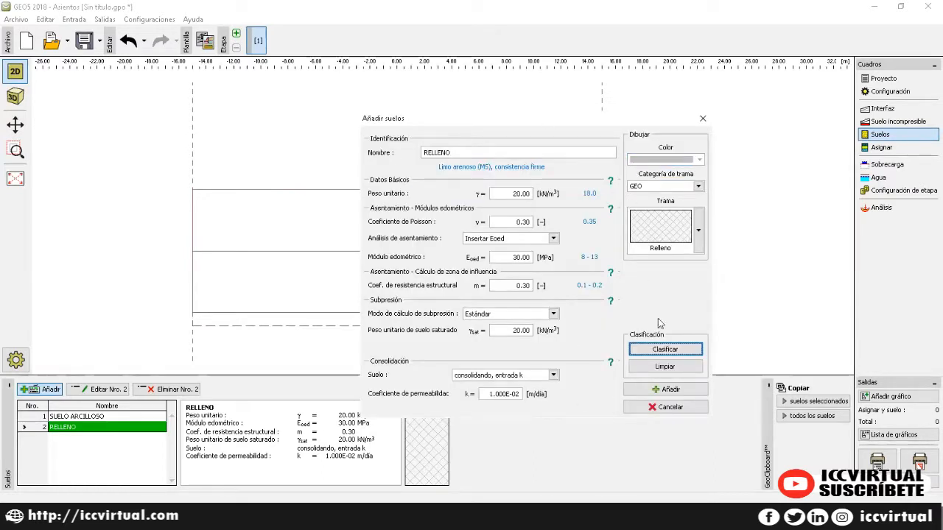
{"action": "left_click", "coordinate": [665, 350]}
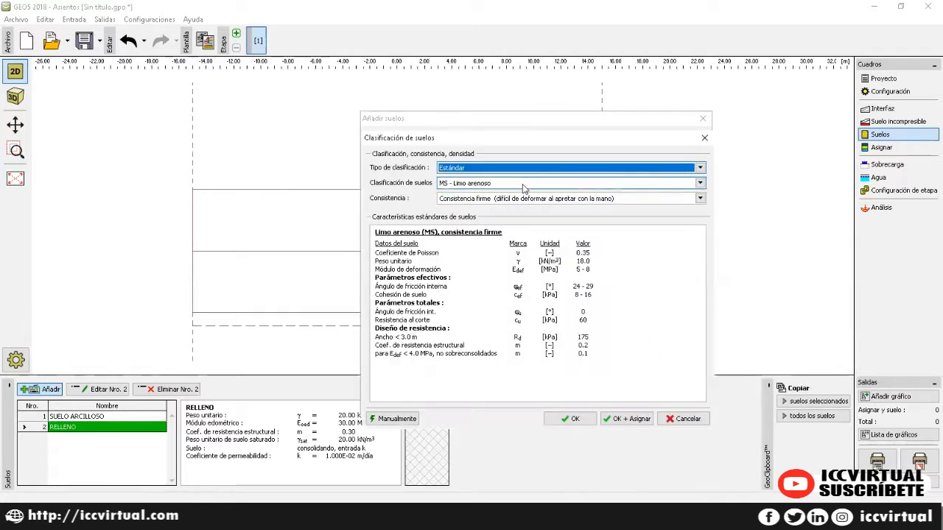
{"action": "left_click", "coordinate": [636, 421]}
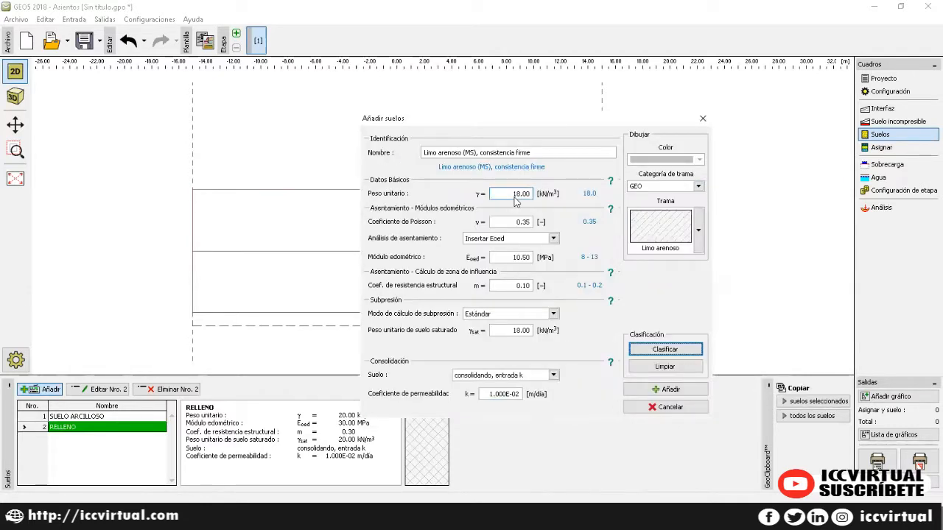
{"action": "left_click", "coordinate": [674, 161]}
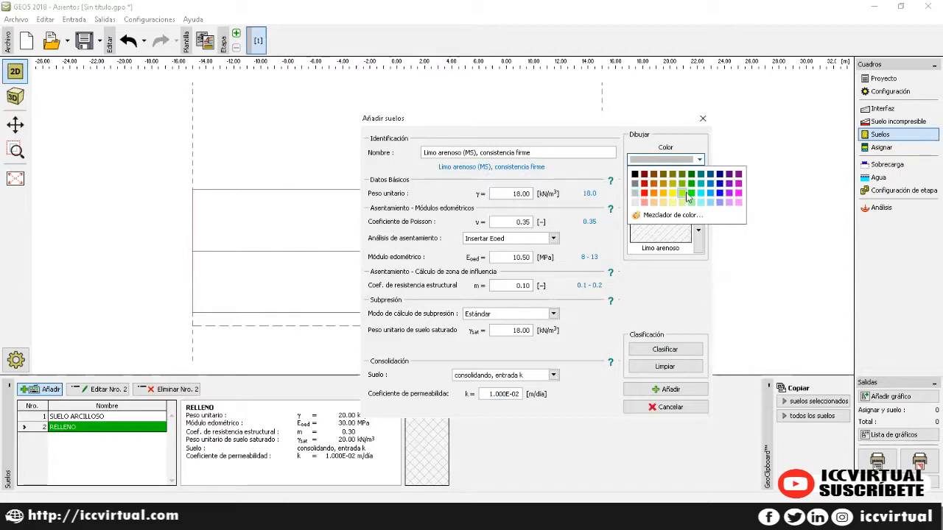
{"action": "left_click", "coordinate": [645, 176]}
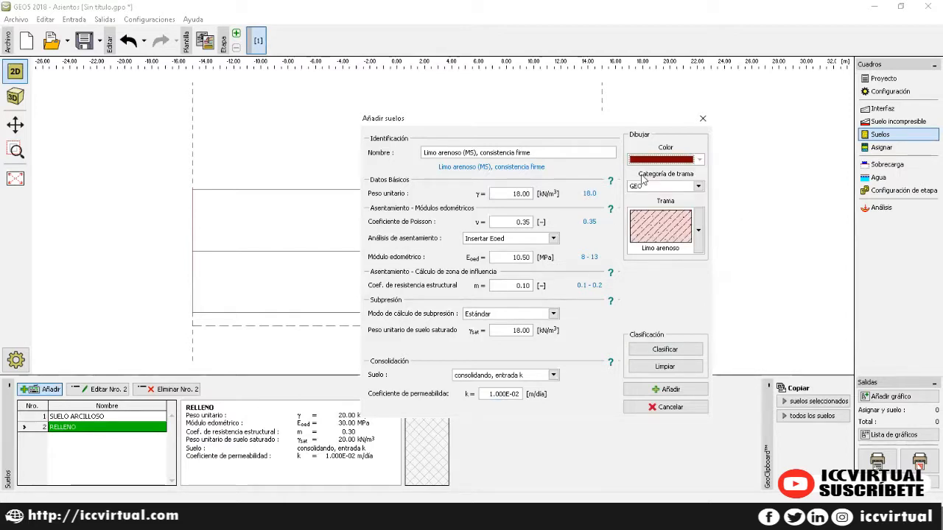
Step: Set γ 19.50, ν 0.30, Eoed 30 MPa, coefficient 0.3, γsat 20, and add it as soil 3
{"action": "left_click", "coordinate": [511, 194]}
{"action": "double_click", "coordinate": [510, 193]}
{"action": "type", "text": "19.5"}
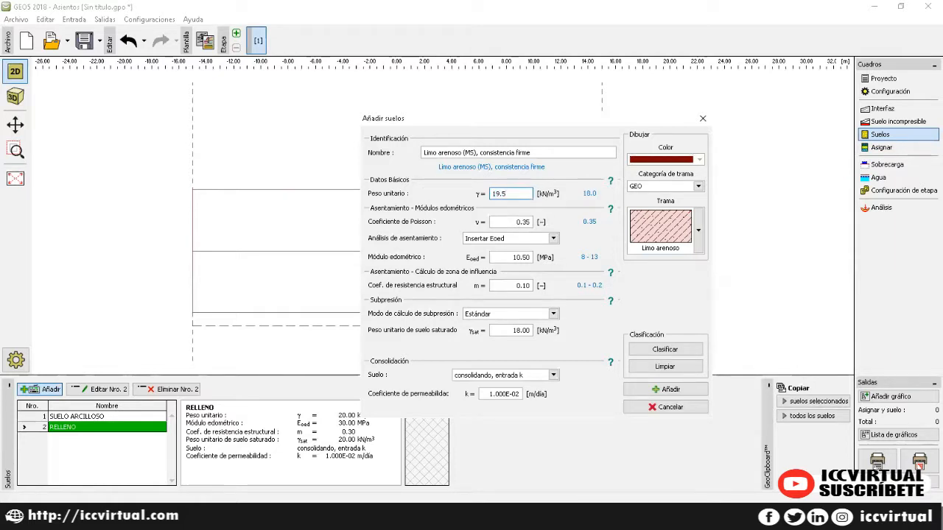
{"action": "key", "text": "Tab"}
{"action": "type", "text": "0.30"}
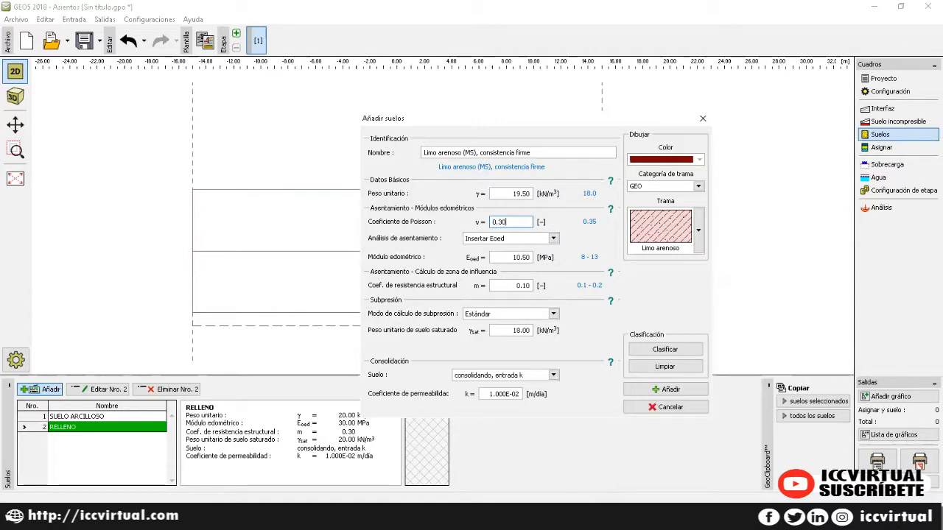
{"action": "key", "text": "Tab"}
{"action": "key", "text": "Tab"}
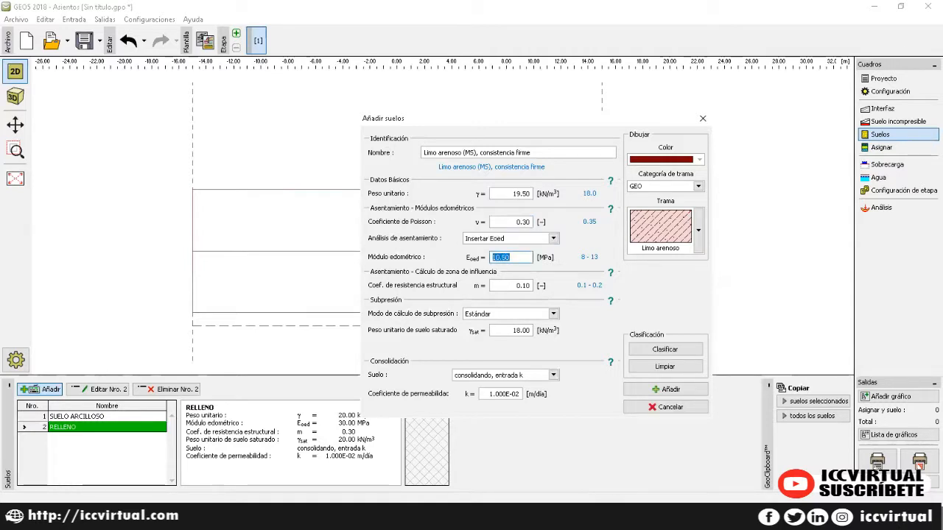
{"action": "type", "text": "30"}
{"action": "key", "text": "Tab"}
{"action": "type", "text": "0"}
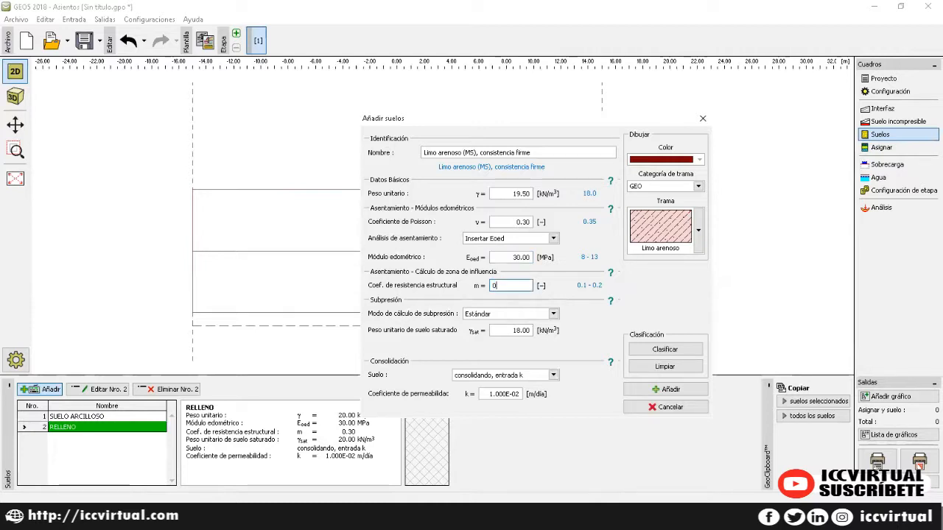
{"action": "type", "text": ".3"}
{"action": "key", "text": "Tab"}
{"action": "key", "text": "Tab"}
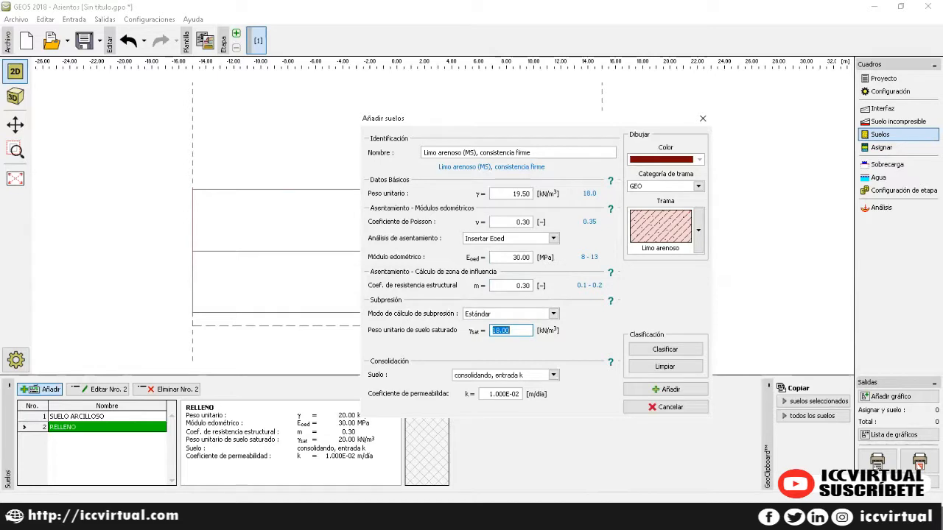
{"action": "type", "text": "20"}
{"action": "key", "text": "Tab"}
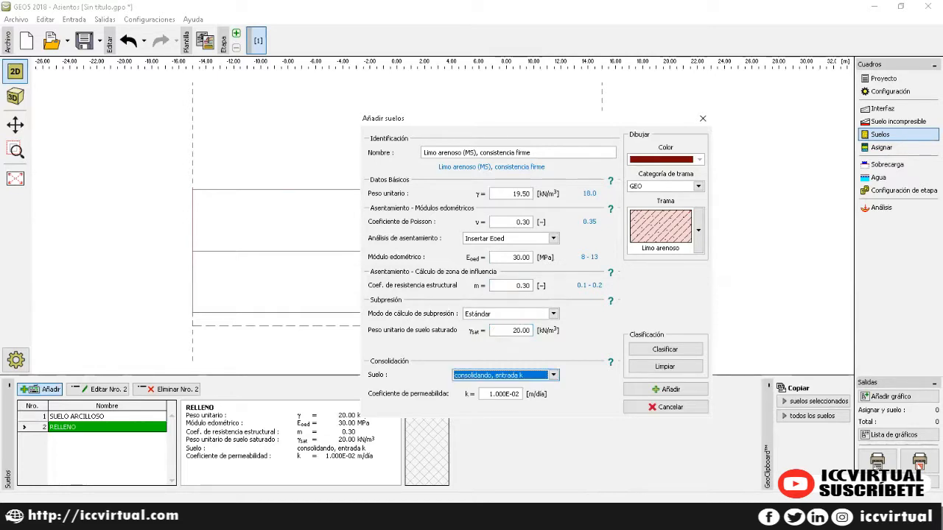
{"action": "key", "text": "Tab"}
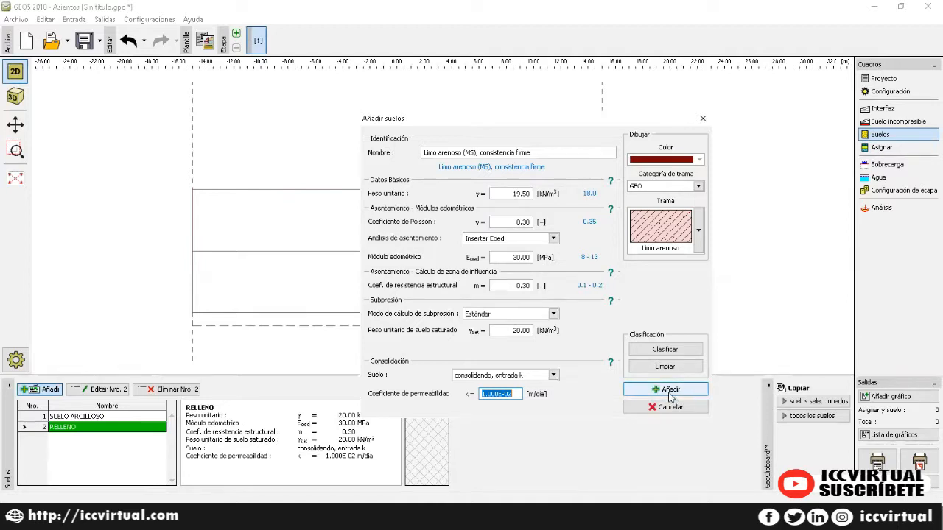
{"action": "left_click", "coordinate": [667, 391]}
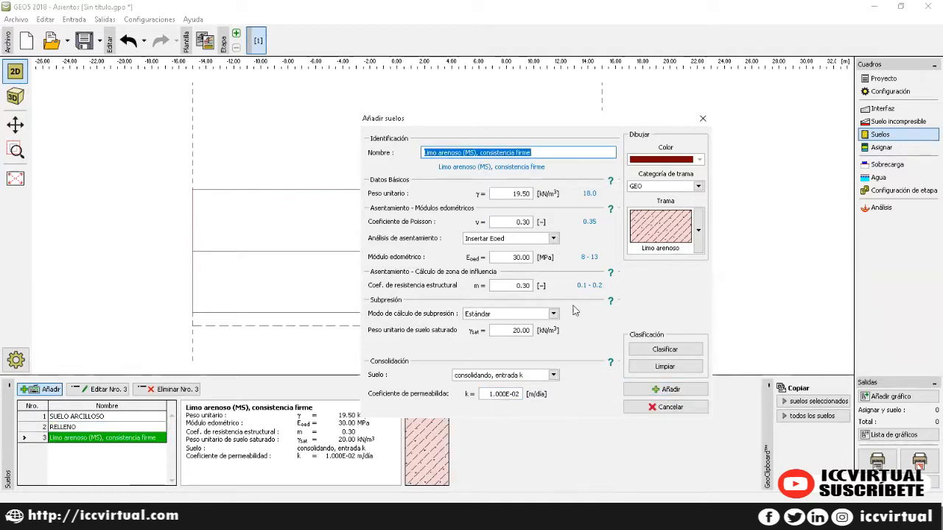
Step: Close the add-soil window and review the SUELO ARCILLOSO and RELLENO soils
{"action": "left_click", "coordinate": [703, 118]}
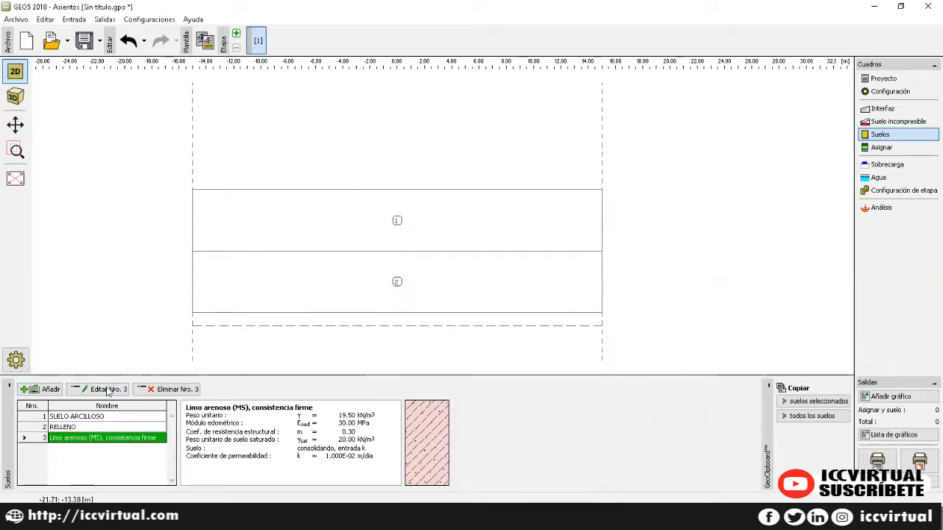
{"action": "left_click", "coordinate": [105, 415]}
{"action": "left_click", "coordinate": [104, 428]}
{"action": "left_click", "coordinate": [103, 444]}
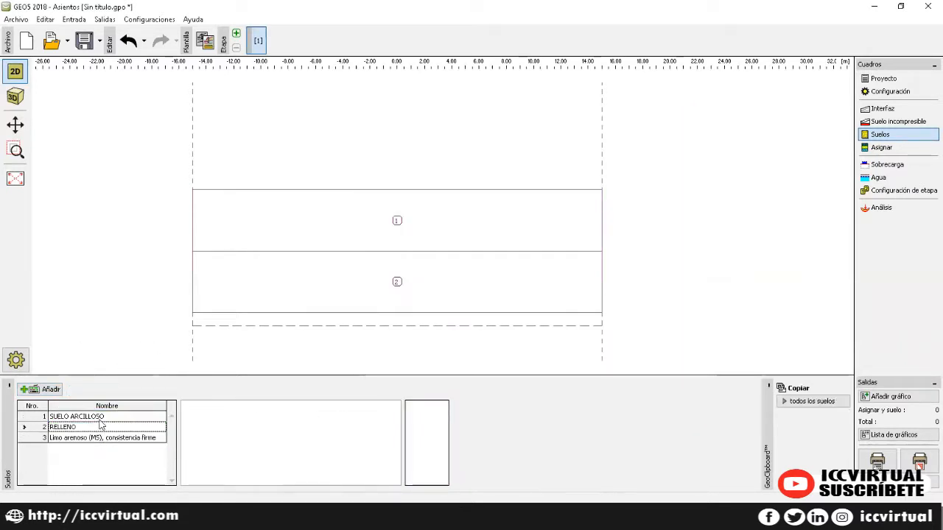
Step: Assign SUELO ARCILLOSO to region 1 and Limo arenoso (MS) to region 2, then show Sobrecarga
{"action": "left_click", "coordinate": [883, 148]}
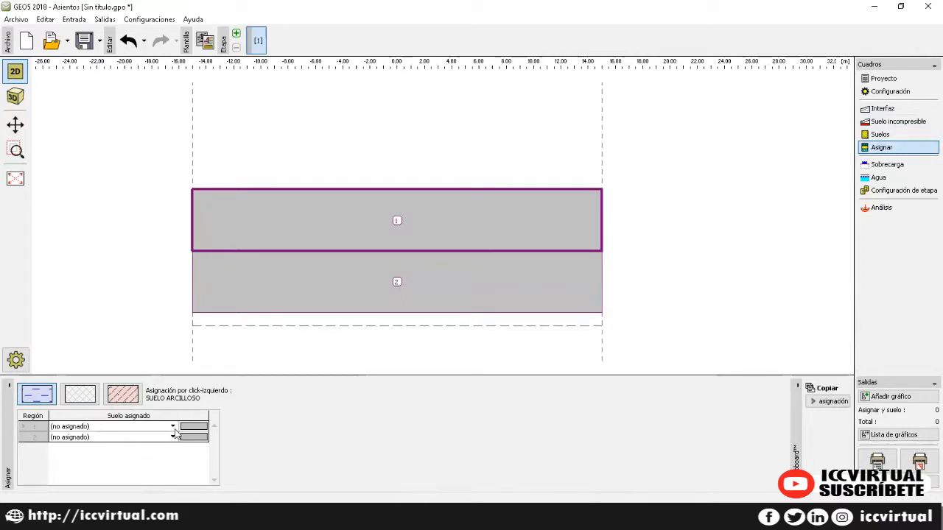
{"action": "left_click", "coordinate": [173, 430]}
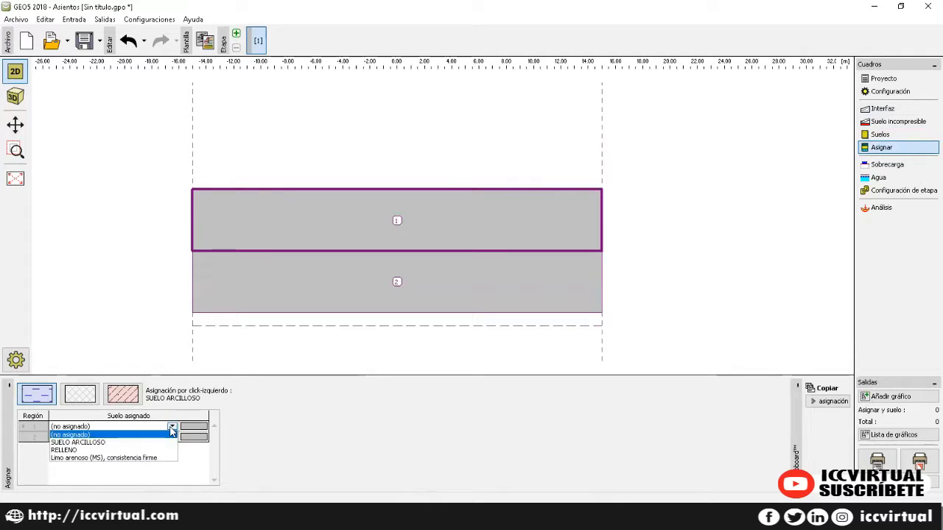
{"action": "left_click", "coordinate": [145, 442]}
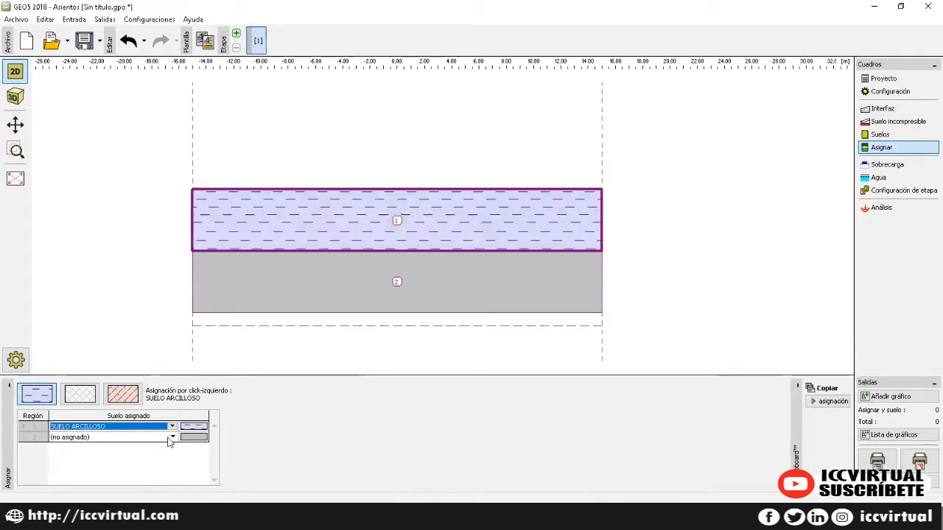
{"action": "left_click", "coordinate": [171, 437]}
{"action": "left_click", "coordinate": [126, 472]}
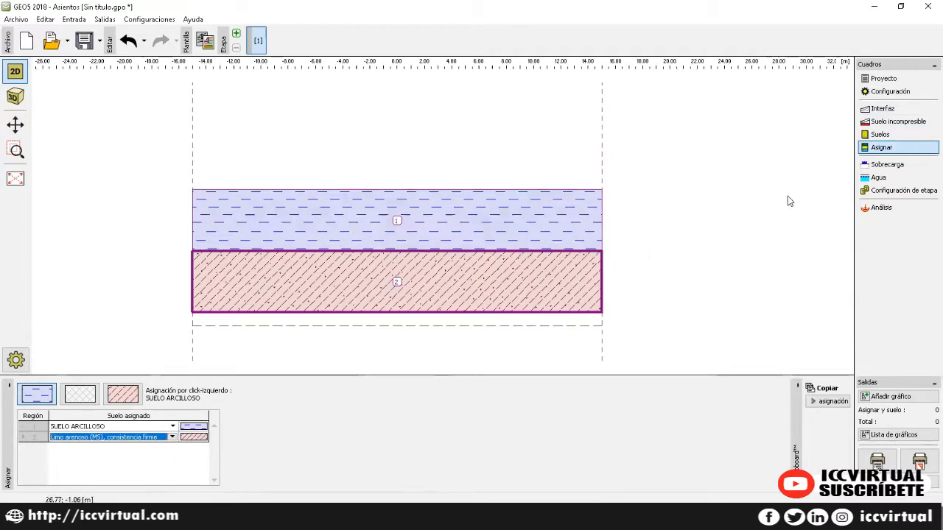
{"action": "left_click", "coordinate": [876, 166]}
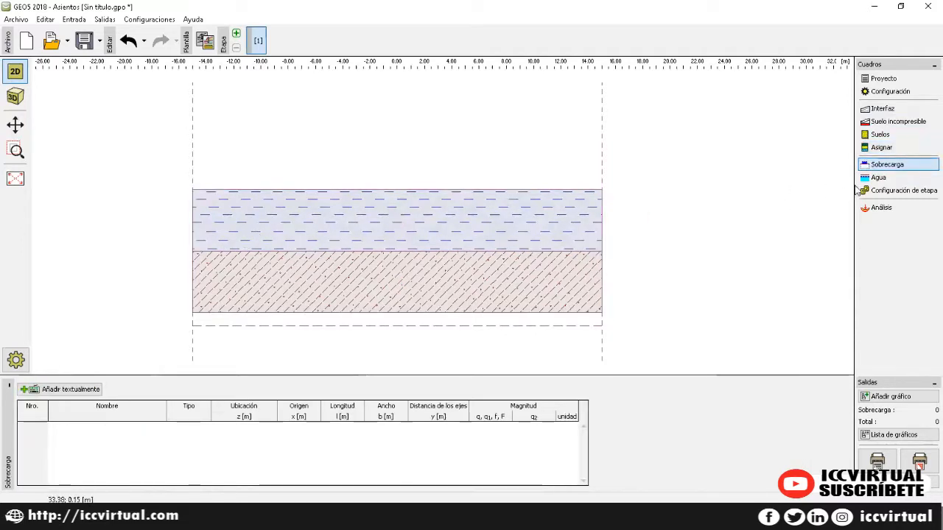
Step: Choose a water table (Nivel Freático) as the groundwater type and start defining it
{"action": "left_click", "coordinate": [868, 181]}
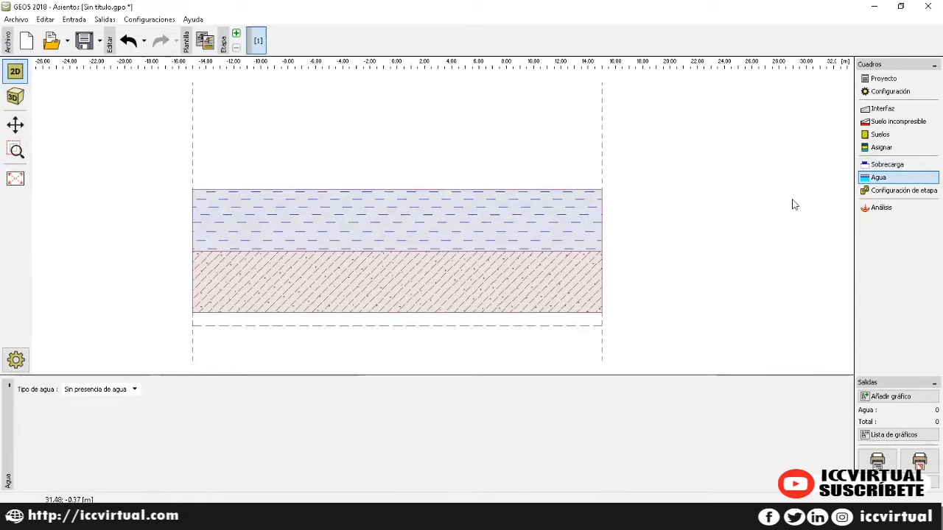
{"action": "left_click", "coordinate": [134, 390]}
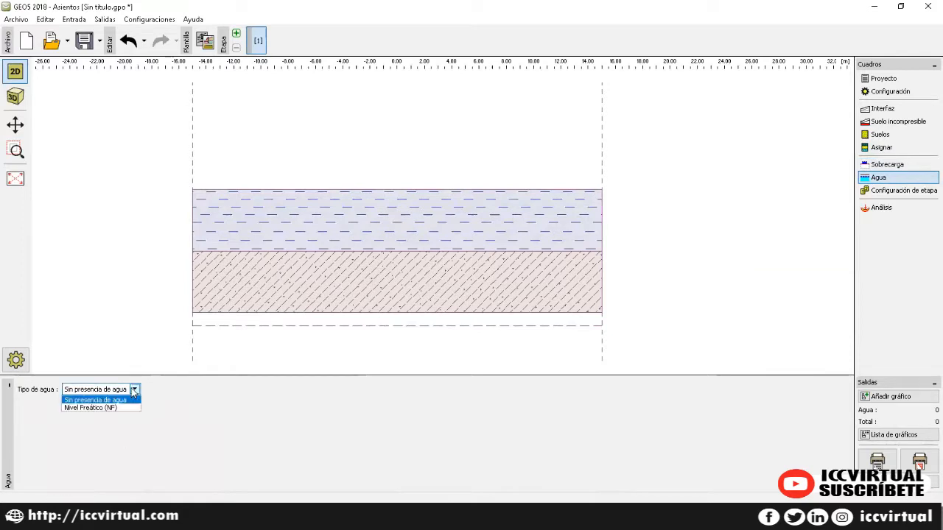
{"action": "left_click", "coordinate": [100, 409]}
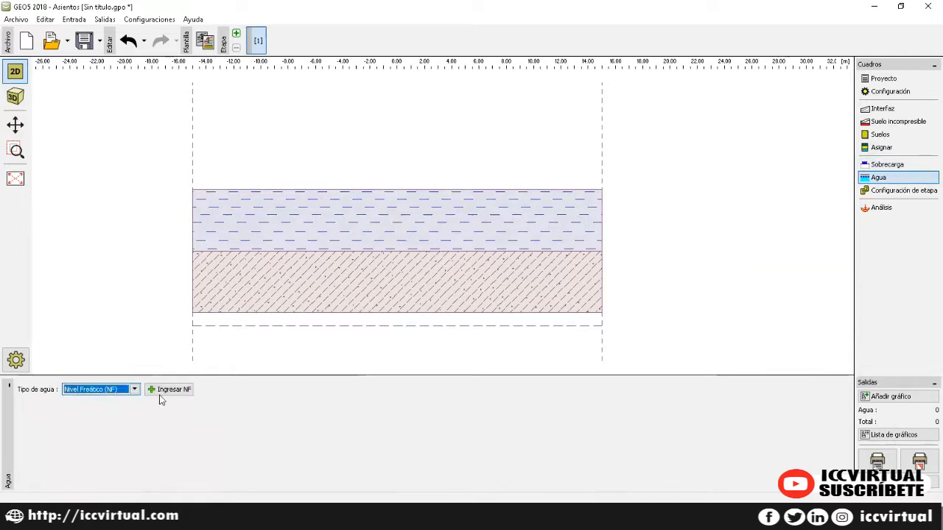
{"action": "left_click", "coordinate": [162, 394]}
Step: Enter water table points (-15, 0) and (15, 0), confirm the line, and show stage settings
{"action": "left_click", "coordinate": [65, 398]}
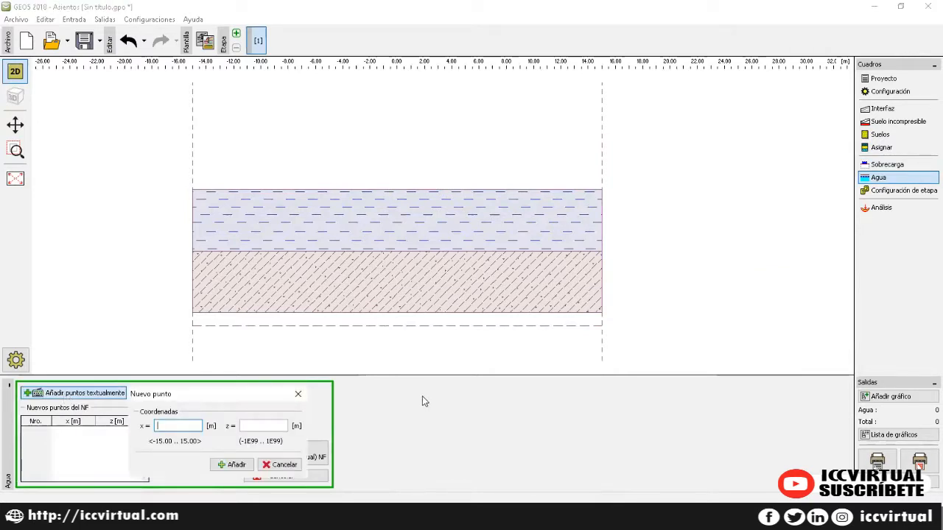
{"action": "key", "text": "Tab"}
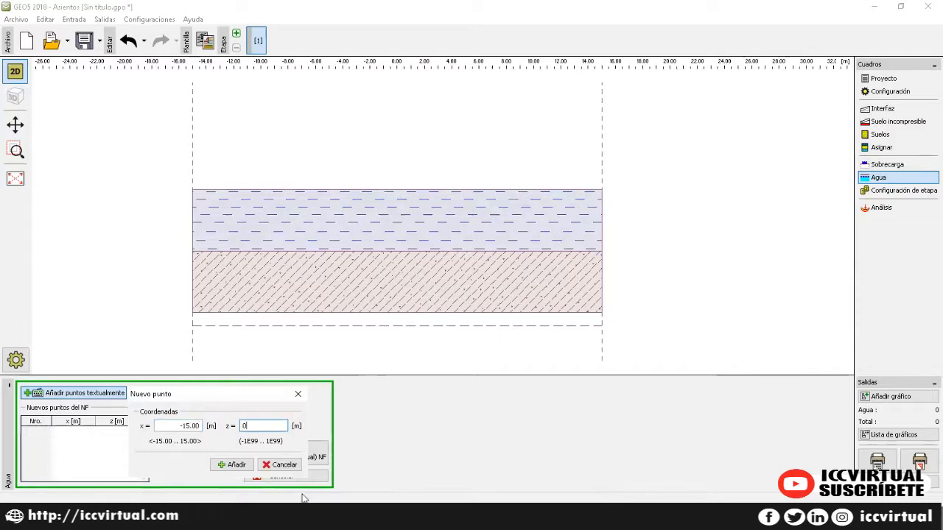
{"action": "left_click", "coordinate": [232, 464]}
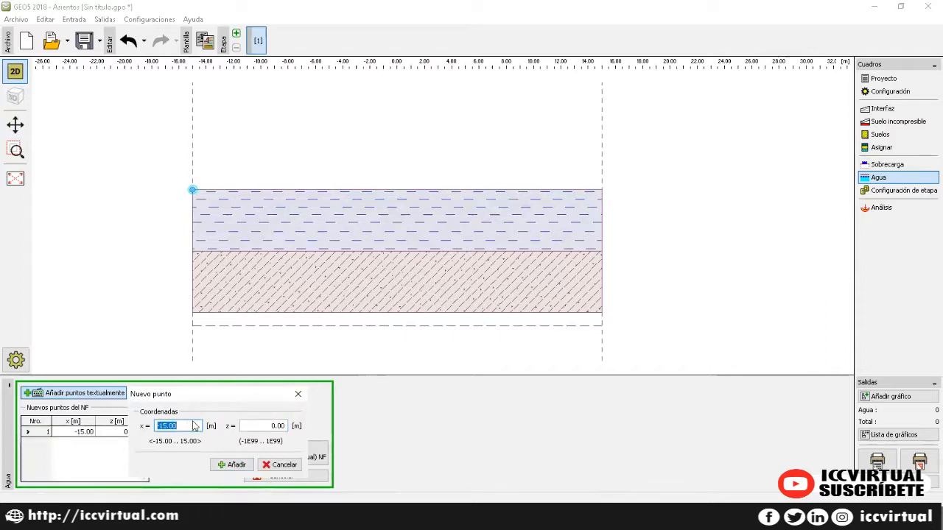
{"action": "type", "text": "15"}
{"action": "left_click", "coordinate": [232, 465]}
{"action": "left_click", "coordinate": [298, 395]}
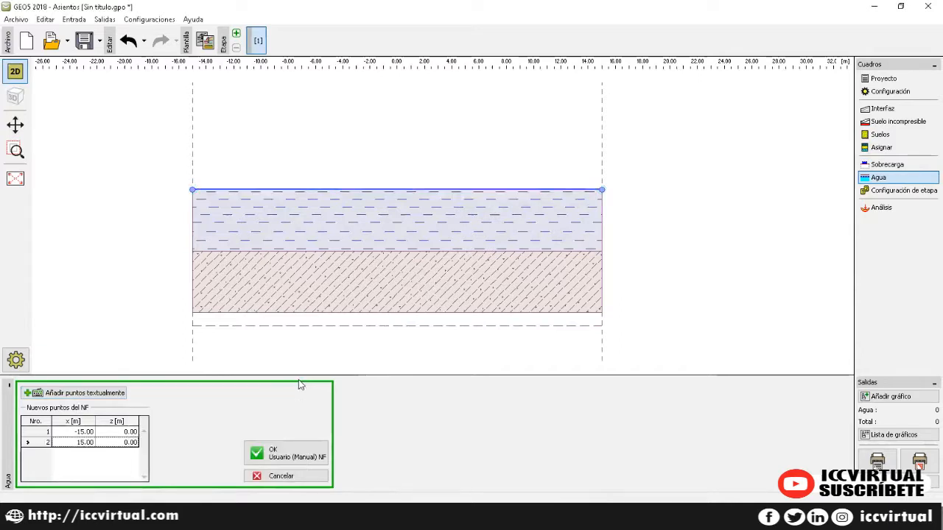
{"action": "left_click", "coordinate": [280, 451]}
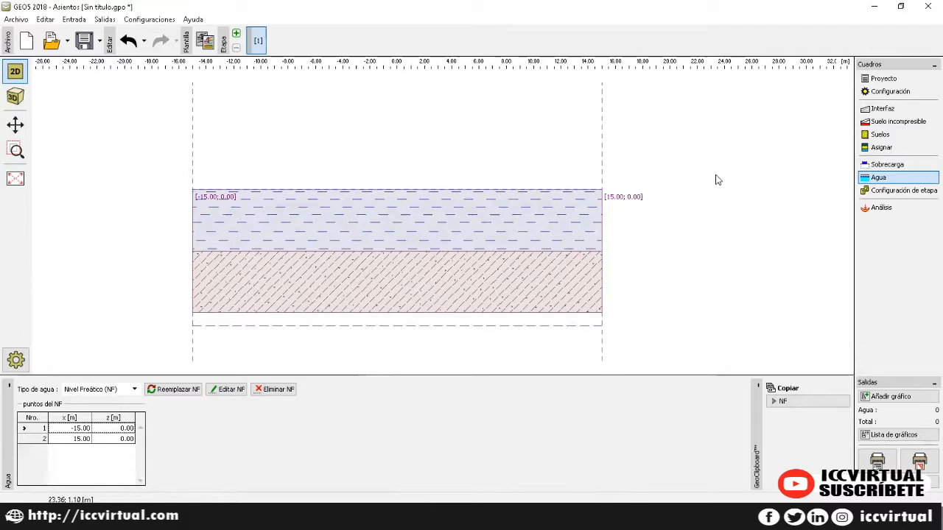
{"action": "left_click", "coordinate": [903, 191]}
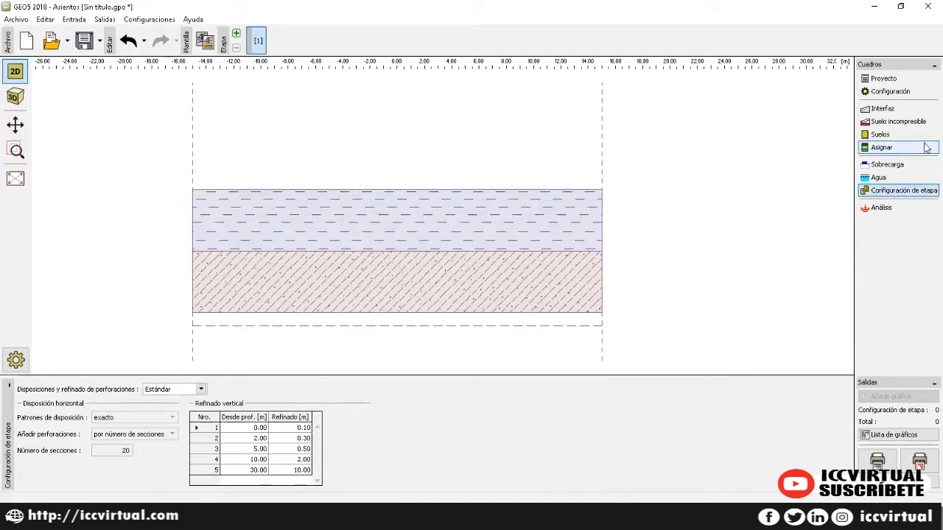
Step: Add construction stage 2 and show stage 1's Análisis settings
{"action": "left_click", "coordinate": [235, 34]}
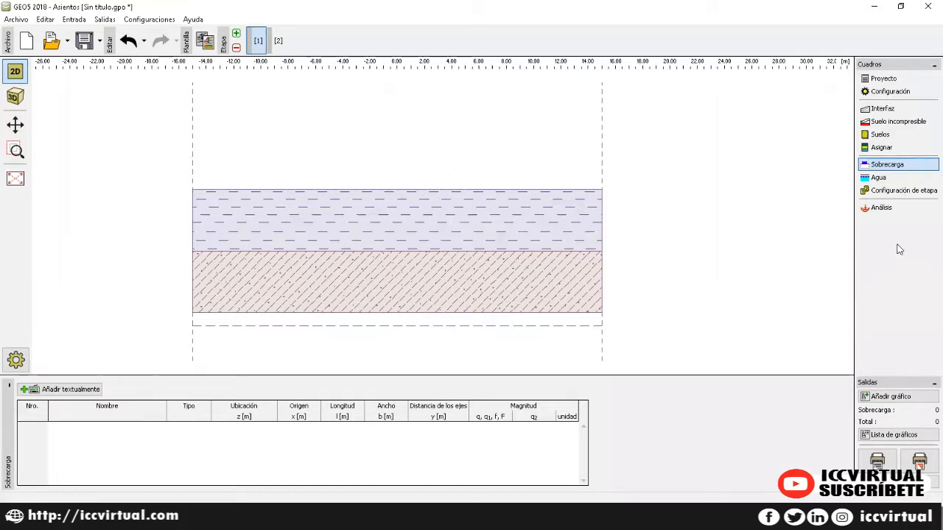
{"action": "left_click", "coordinate": [893, 209]}
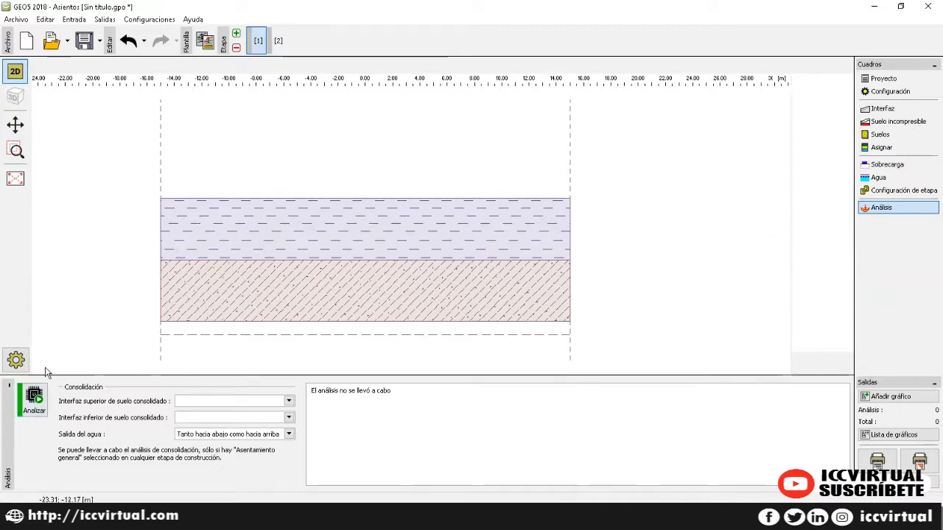
Step: After a data-check error, set consolidation between Interfaz Nro. 1 and Interfaz Nro. 2
{"action": "left_click", "coordinate": [35, 397]}
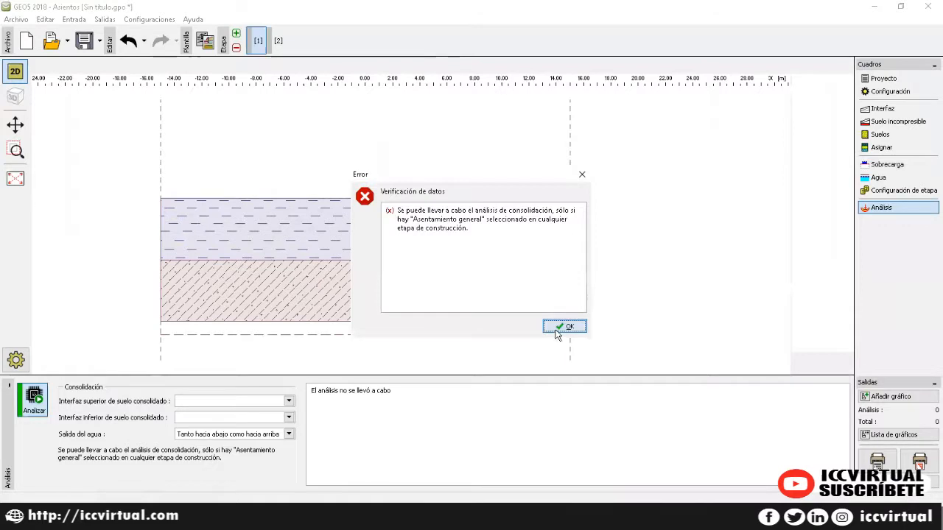
{"action": "left_click", "coordinate": [564, 326]}
{"action": "left_click", "coordinate": [288, 401]}
{"action": "left_click", "coordinate": [274, 412]}
{"action": "left_click", "coordinate": [287, 418]}
{"action": "left_click", "coordinate": [269, 437]}
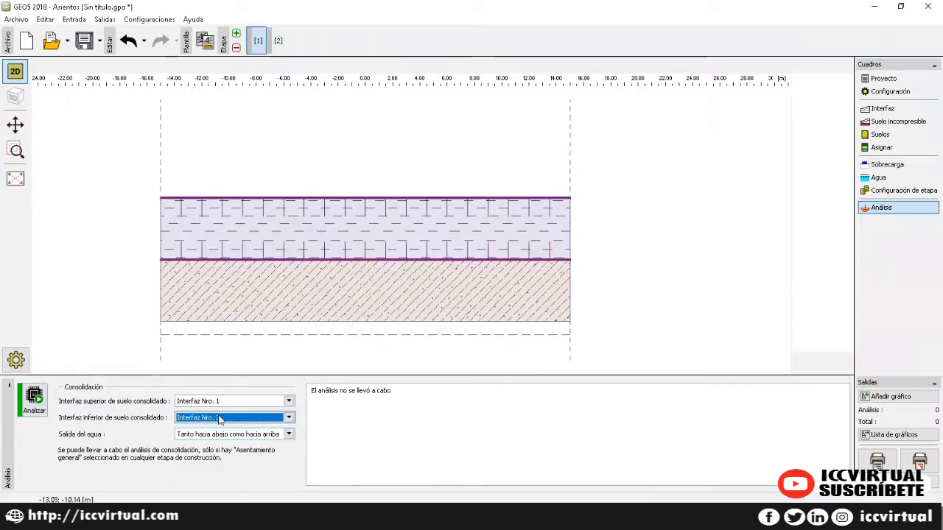
Step: Enable Asentamiento general in stage 2, then run stage 1's stress analysis
{"action": "left_click", "coordinate": [34, 405]}
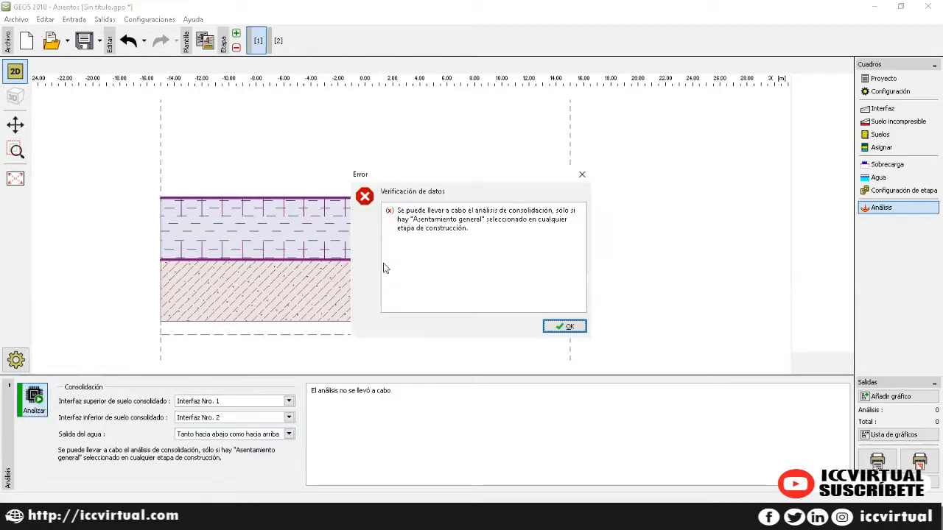
{"action": "left_click", "coordinate": [564, 326]}
{"action": "left_click", "coordinate": [279, 40]}
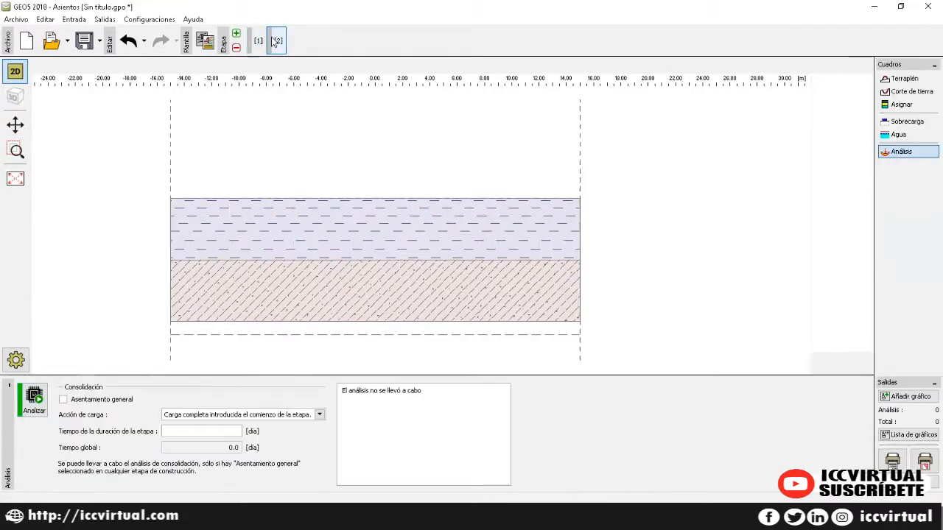
{"action": "left_click", "coordinate": [62, 399]}
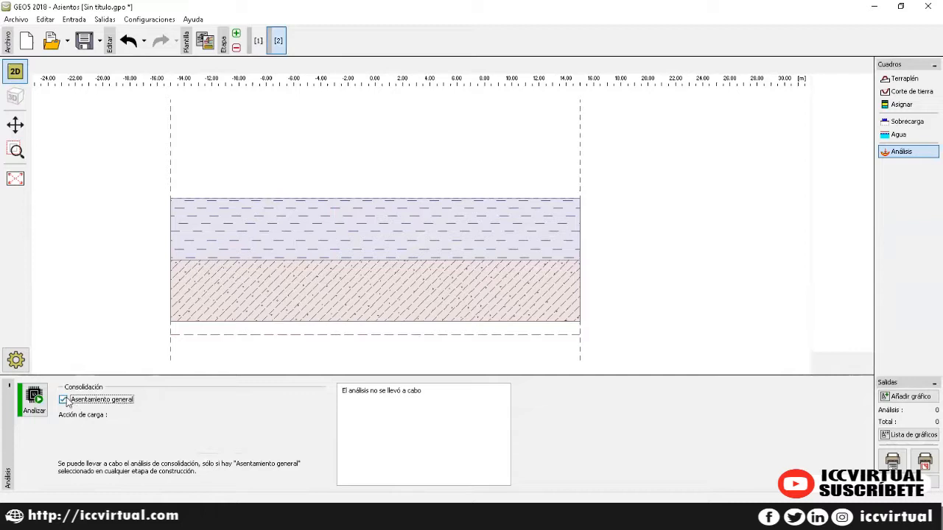
{"action": "left_click", "coordinate": [258, 40]}
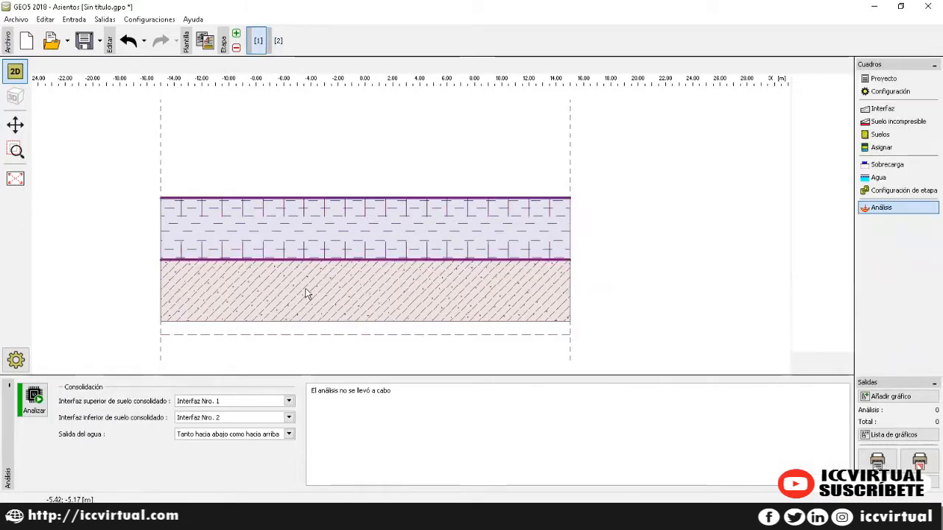
{"action": "left_click", "coordinate": [34, 402]}
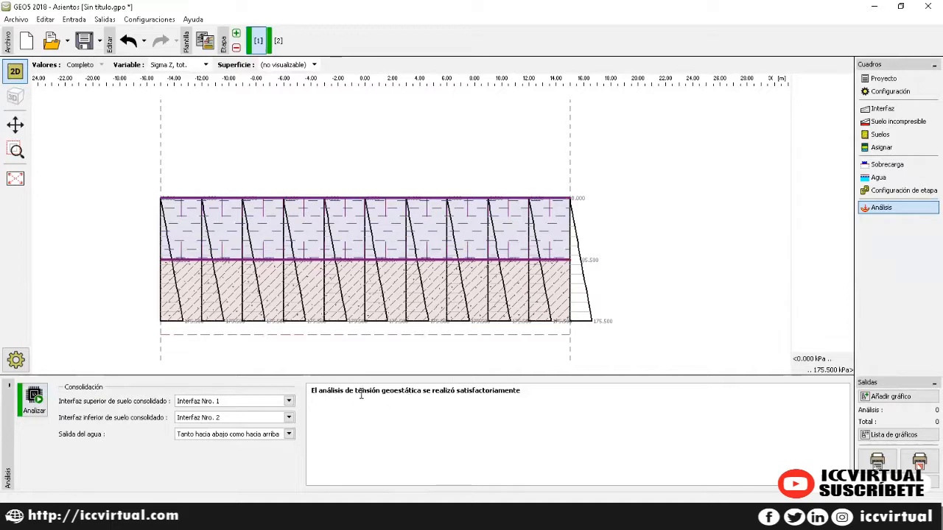
Step: Draw stage 1 results as an isosurface contour map of pore water pressure
{"action": "left_click_drag", "start_coordinate": [379, 393], "coordinate": [429, 394]}
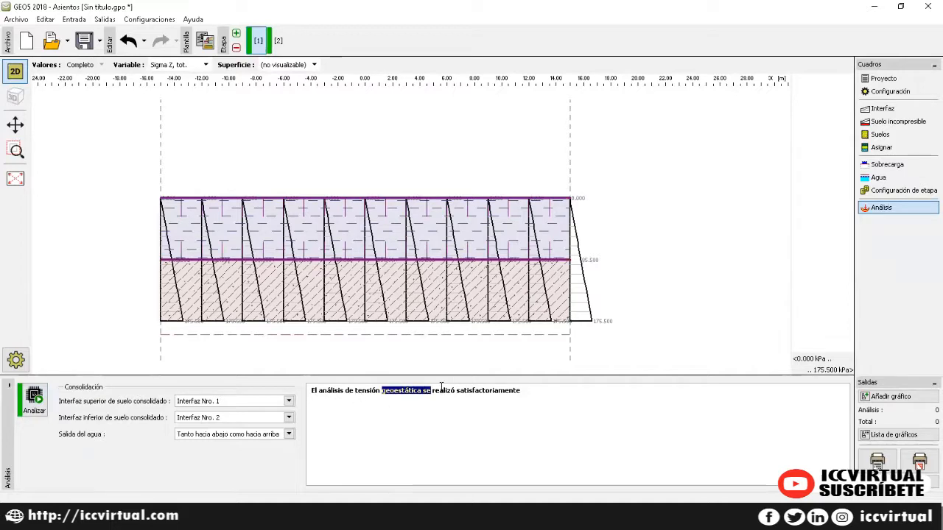
{"action": "left_click", "coordinate": [479, 427]}
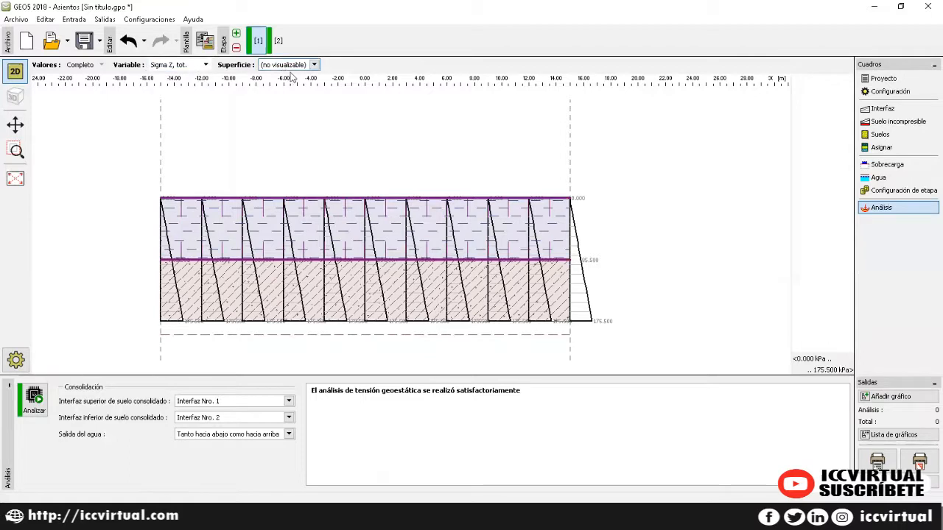
{"action": "left_click", "coordinate": [314, 65]}
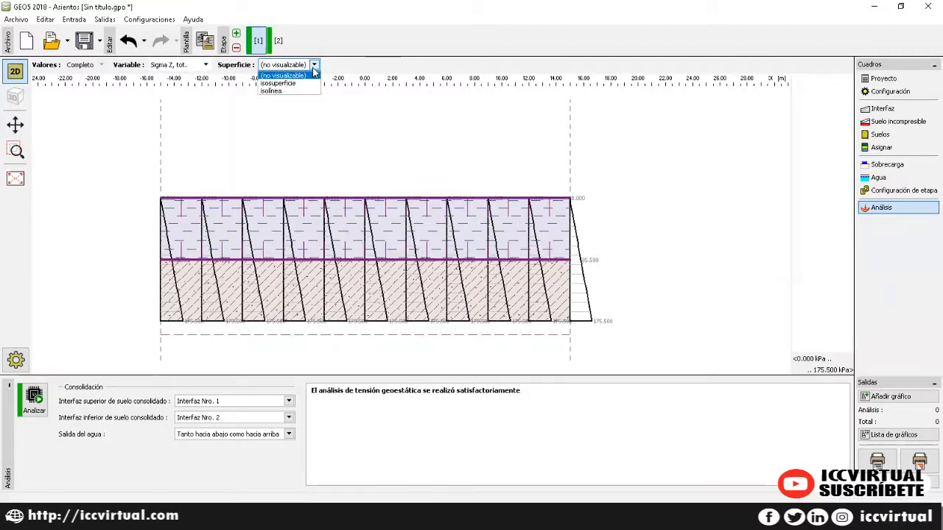
{"action": "left_click", "coordinate": [304, 84]}
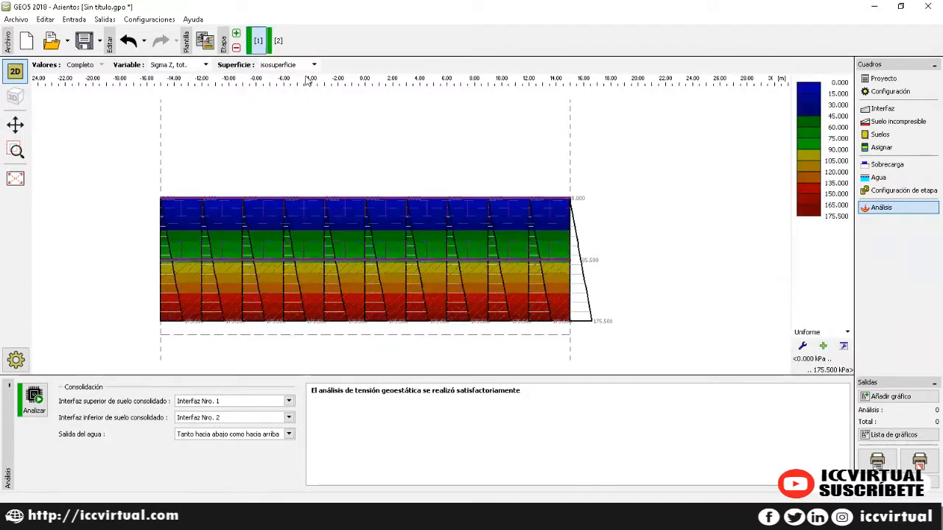
{"action": "left_click", "coordinate": [207, 66]}
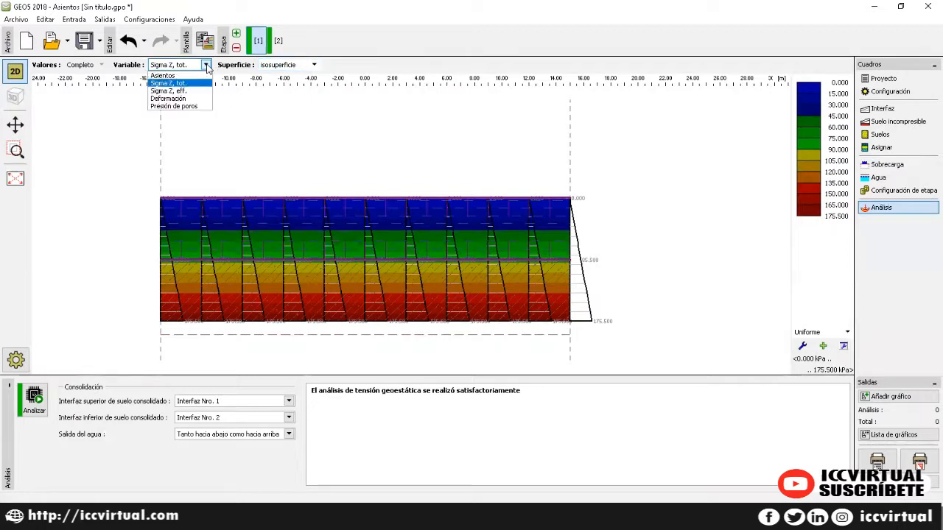
{"action": "left_click", "coordinate": [201, 107]}
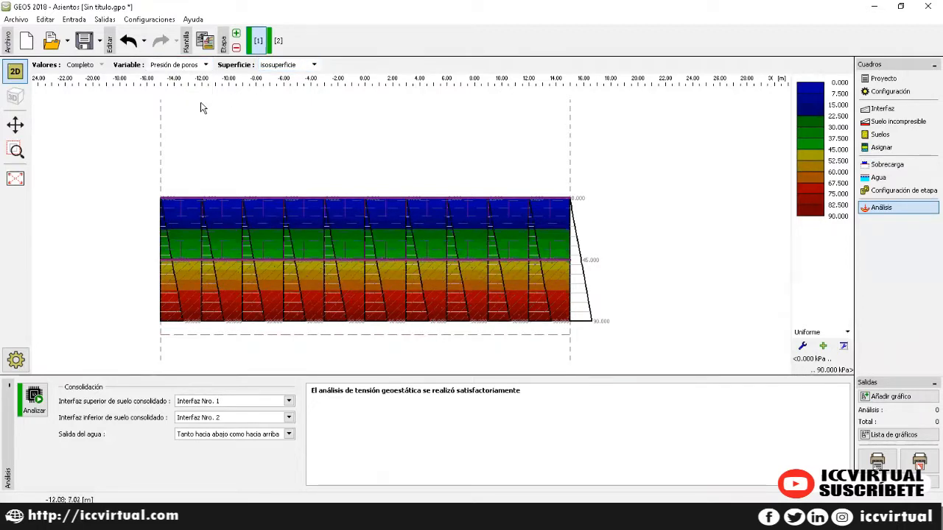
Step: Compare settlement and total Sigma Z contours, ending on the strain (Deformación) plot
{"action": "left_click", "coordinate": [33, 401]}
{"action": "left_click", "coordinate": [205, 64]}
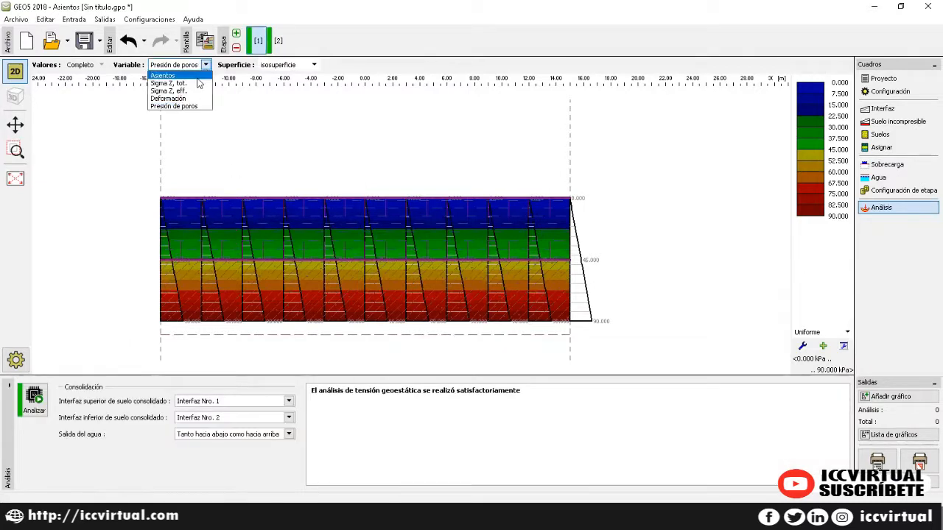
{"action": "left_click", "coordinate": [197, 75]}
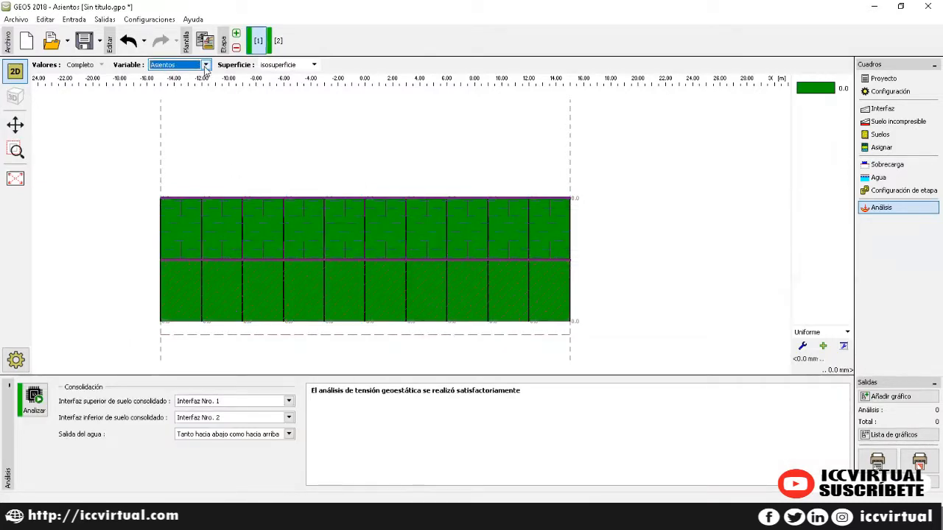
{"action": "left_click", "coordinate": [205, 65]}
{"action": "left_click", "coordinate": [201, 84]}
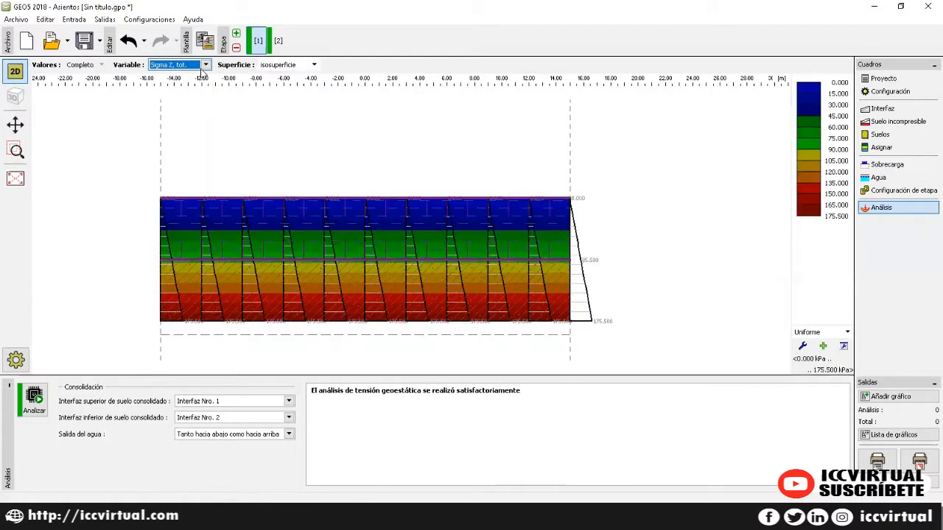
{"action": "left_click", "coordinate": [204, 67]}
{"action": "left_click", "coordinate": [194, 102]}
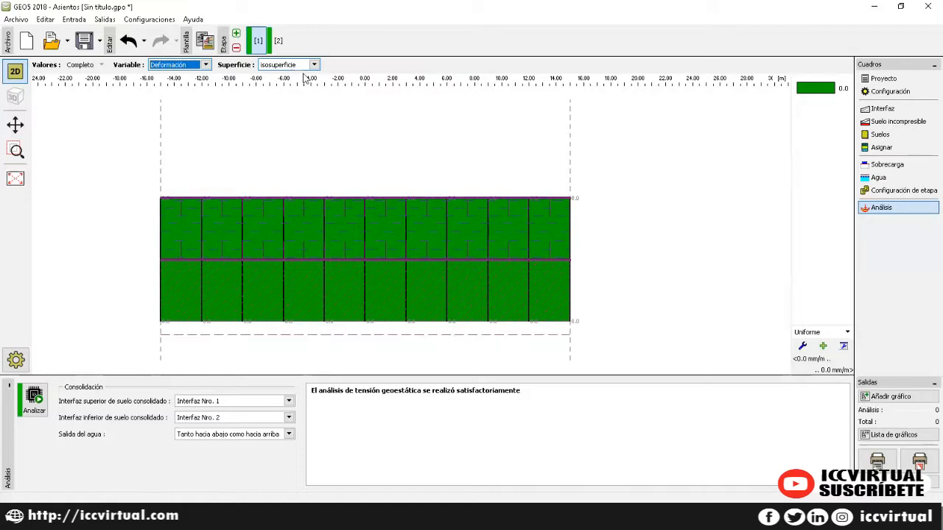
Step: Switch to construction stage 2 and show its Terraplén embankment input
{"action": "left_click", "coordinate": [279, 41]}
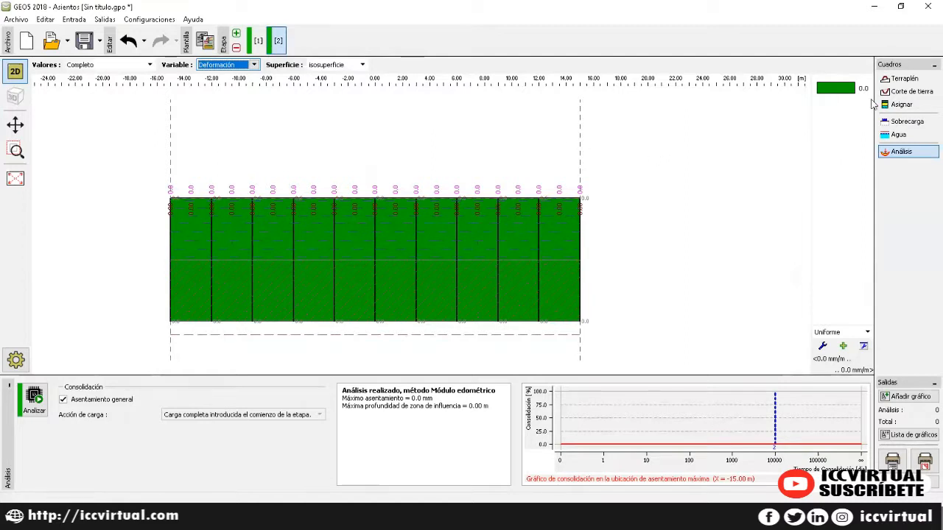
{"action": "left_click", "coordinate": [904, 79]}
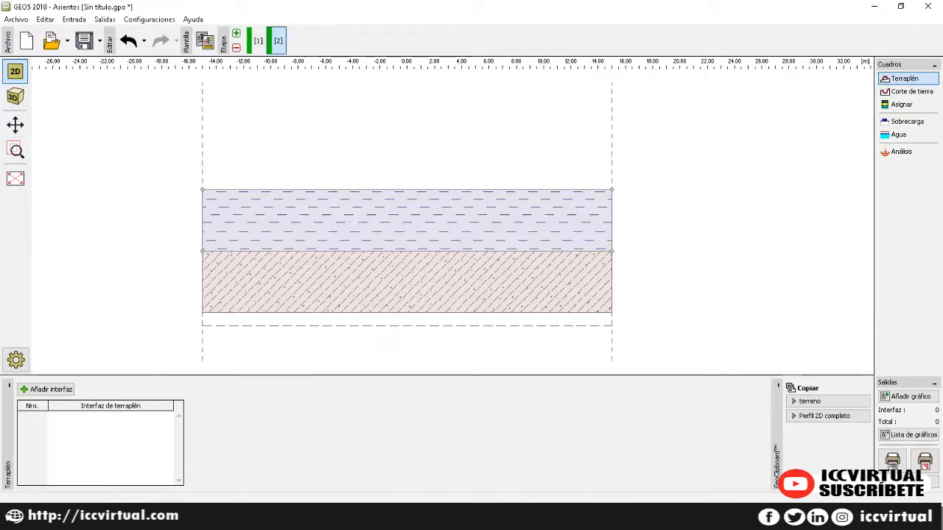
Step: Start a new embankment interface with points (-10, 0) and (-4.29, 4) by coordinates
{"action": "left_click", "coordinate": [45, 389]}
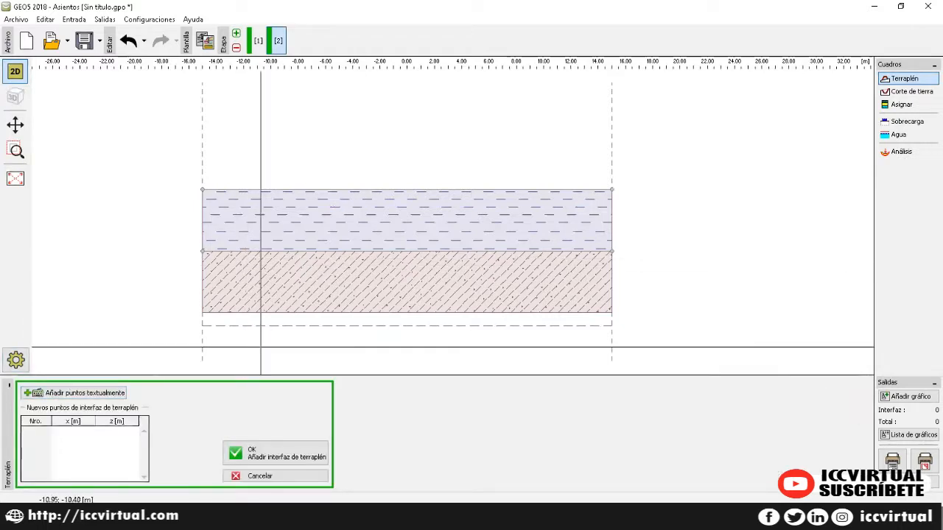
{"action": "left_click", "coordinate": [73, 392]}
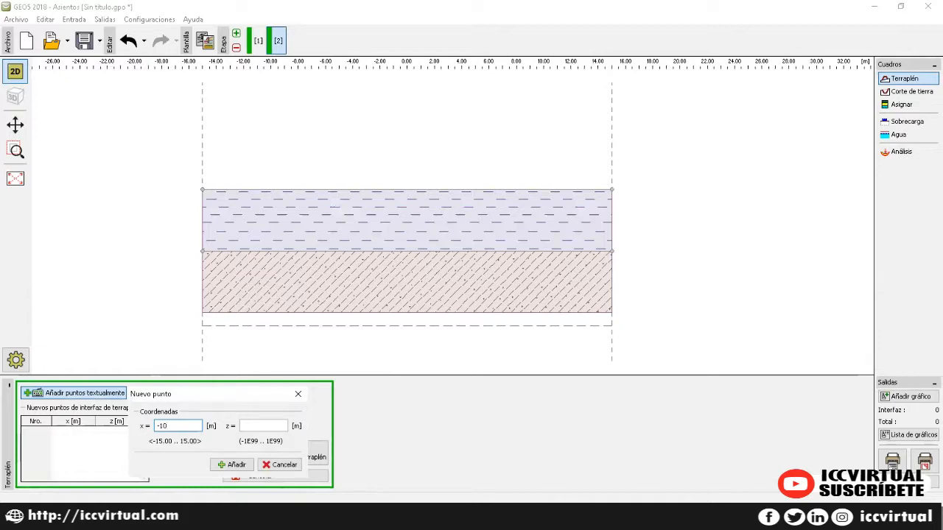
{"action": "key", "text": "Tab"}
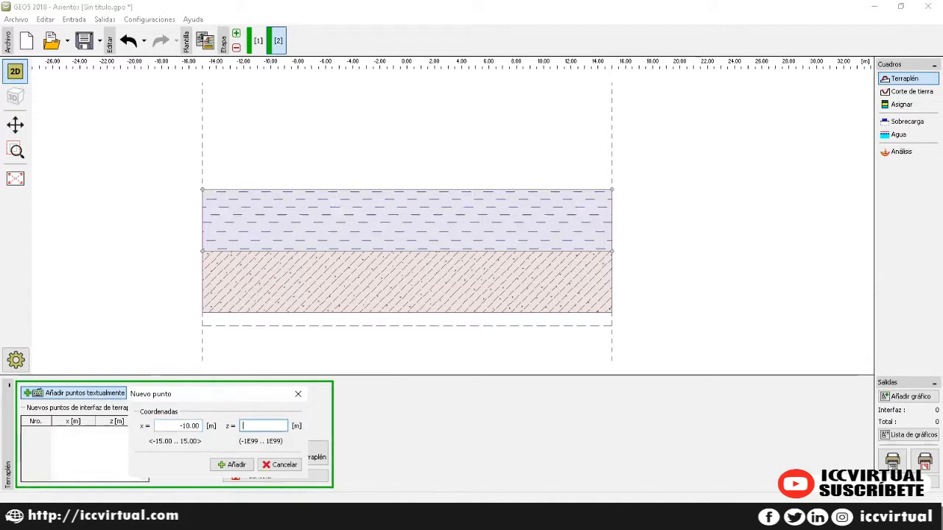
{"action": "key", "text": "Tab"}
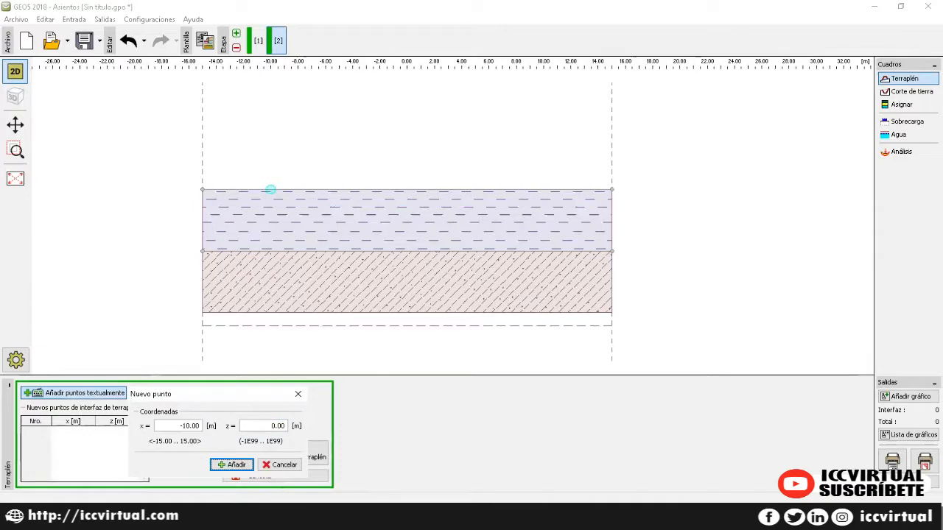
{"action": "key", "text": "Return"}
{"action": "type", "text": "-4.29"}
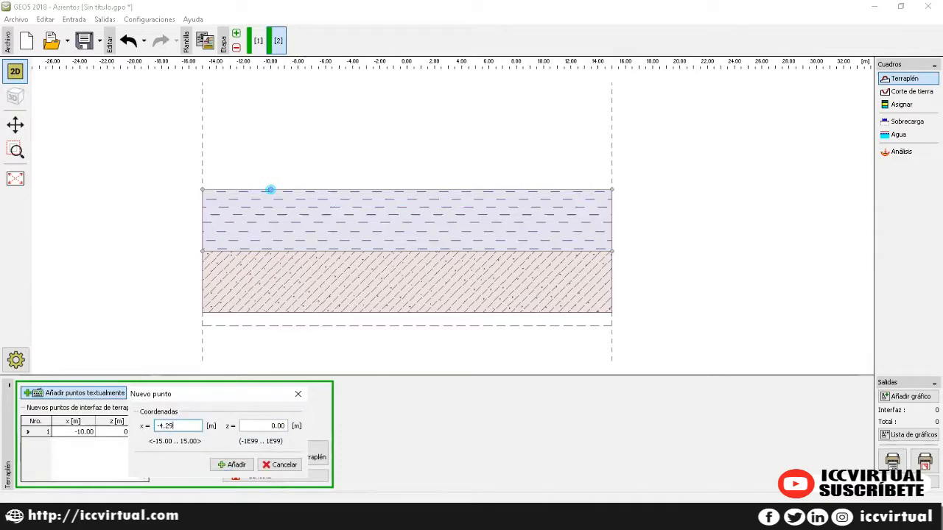
{"action": "key", "text": "Tab"}
{"action": "type", "text": "4"}
{"action": "key", "text": "Tab"}
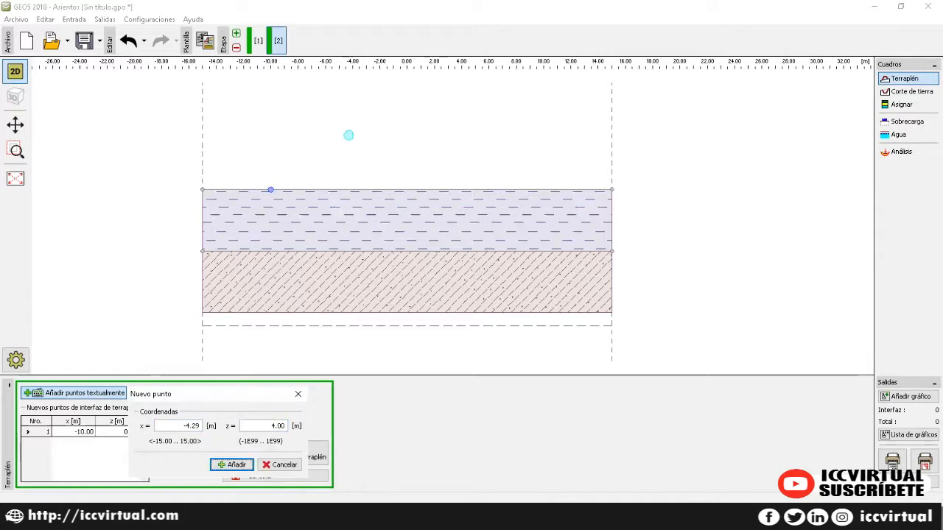
{"action": "key", "text": "Return"}
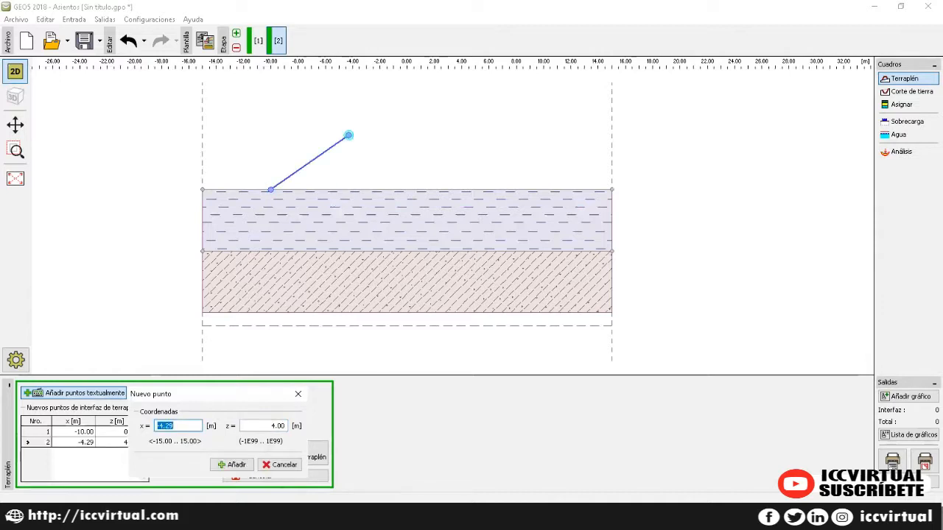
Step: Add points (4.29, 4) and (10, 0) and finish the embankment as interfaz 1
{"action": "type", "text": "4.29"}
{"action": "key", "text": "Tab"}
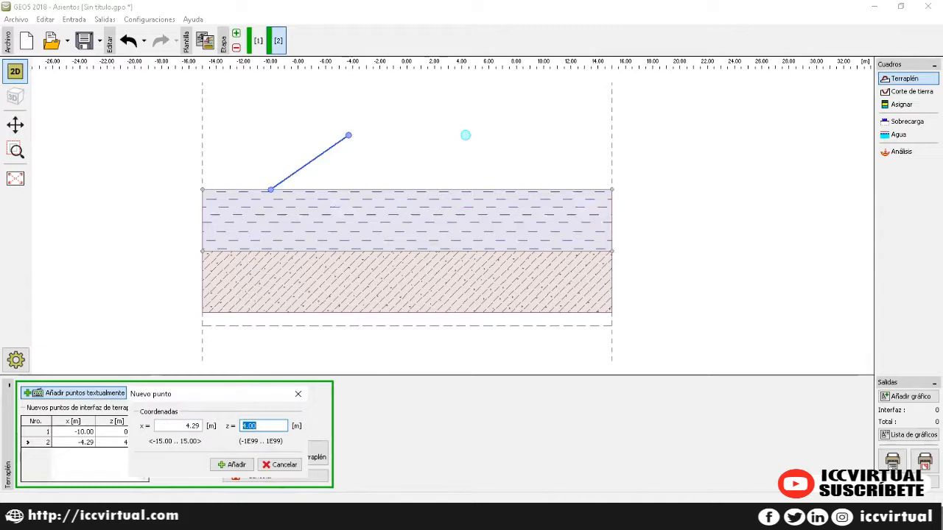
{"action": "key", "text": "Tab"}
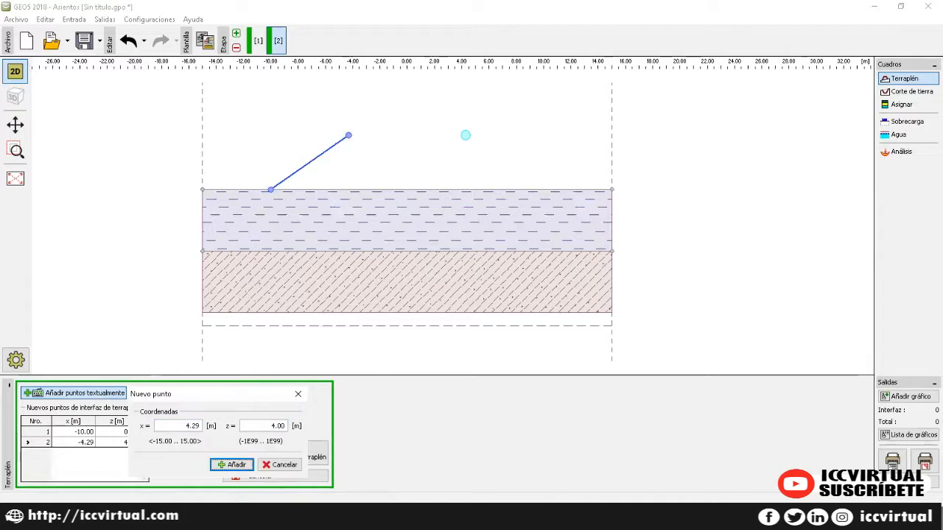
{"action": "left_click", "coordinate": [228, 465]}
{"action": "type", "text": "10"}
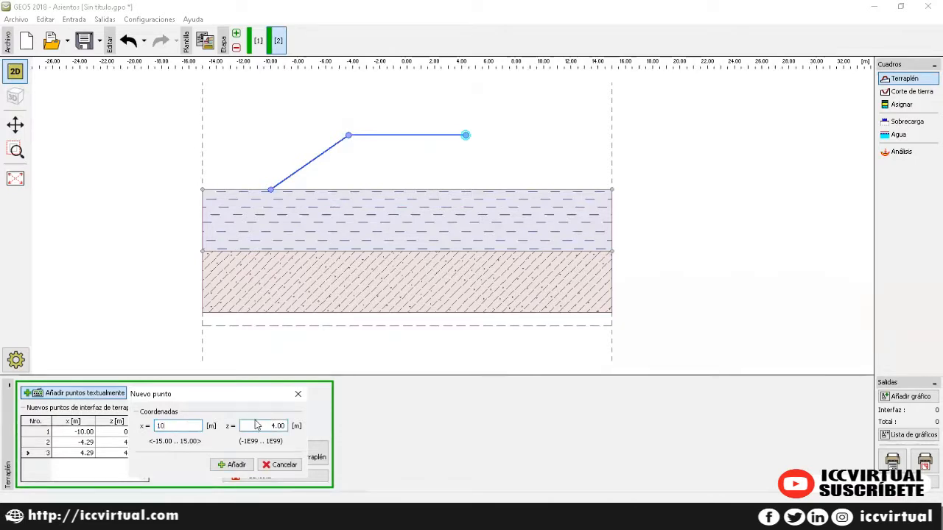
{"action": "key", "text": "Tab"}
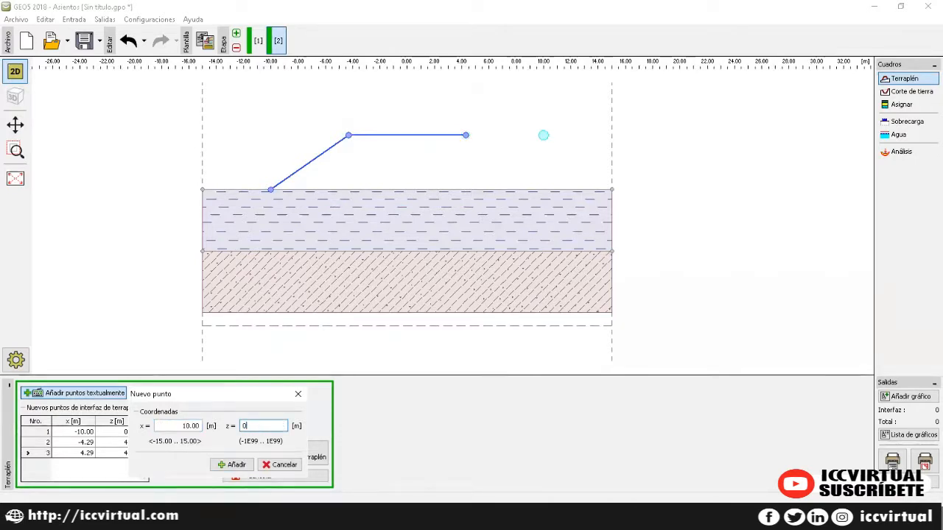
{"action": "left_click", "coordinate": [232, 464]}
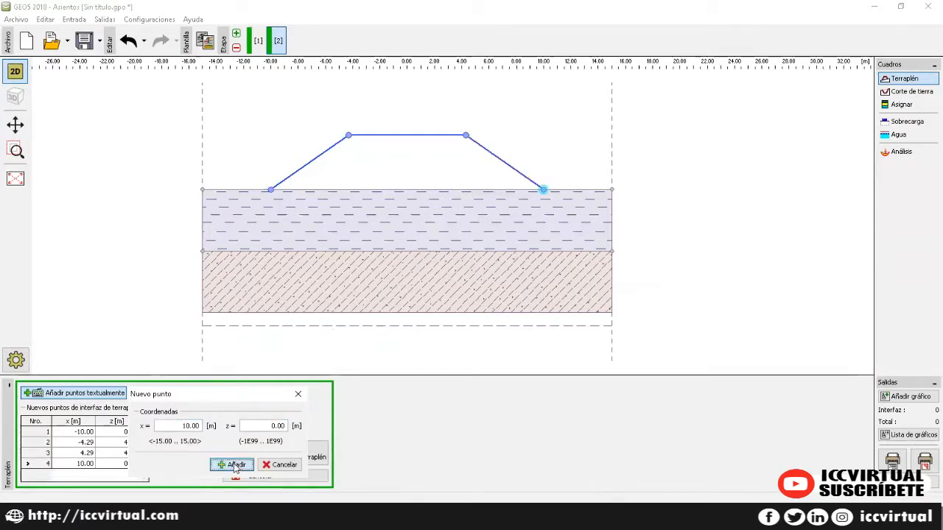
{"action": "left_click", "coordinate": [233, 464]}
{"action": "left_click", "coordinate": [318, 480]}
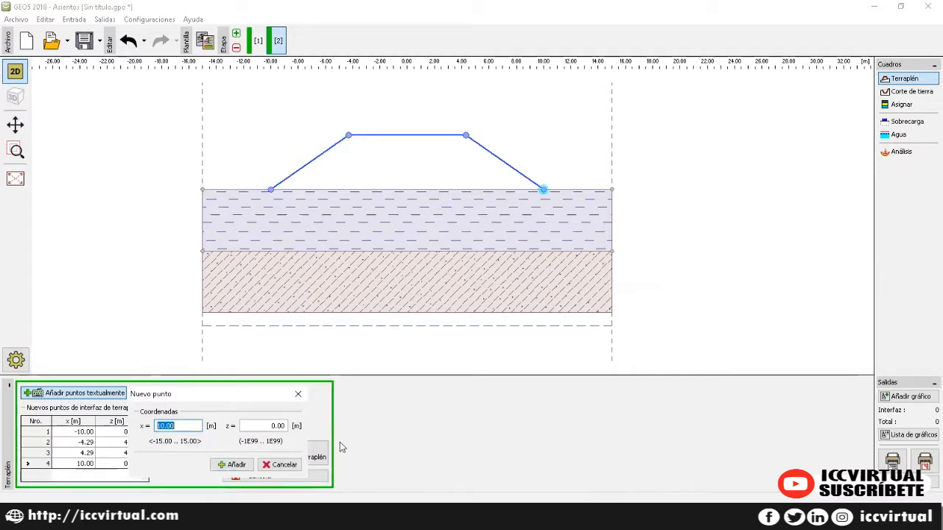
{"action": "left_click", "coordinate": [298, 394]}
{"action": "left_click", "coordinate": [274, 455]}
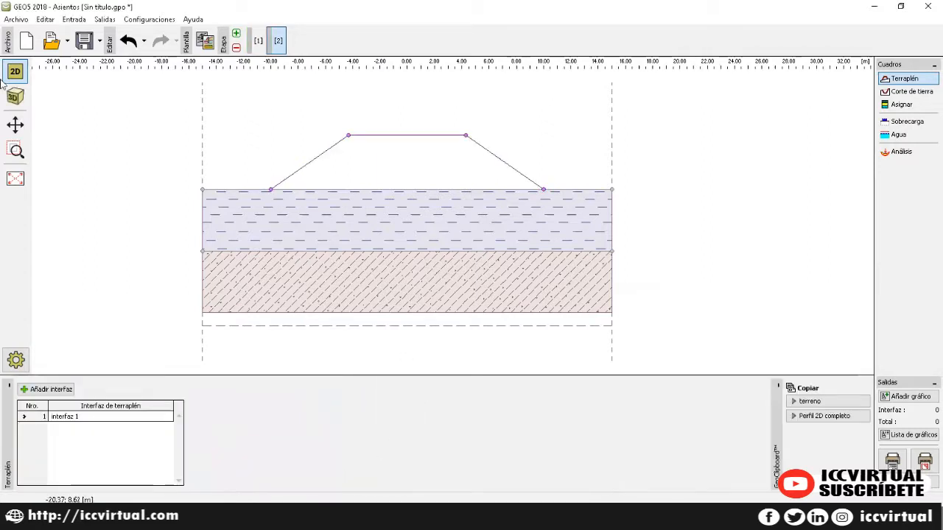
{"action": "left_click", "coordinate": [11, 97]}
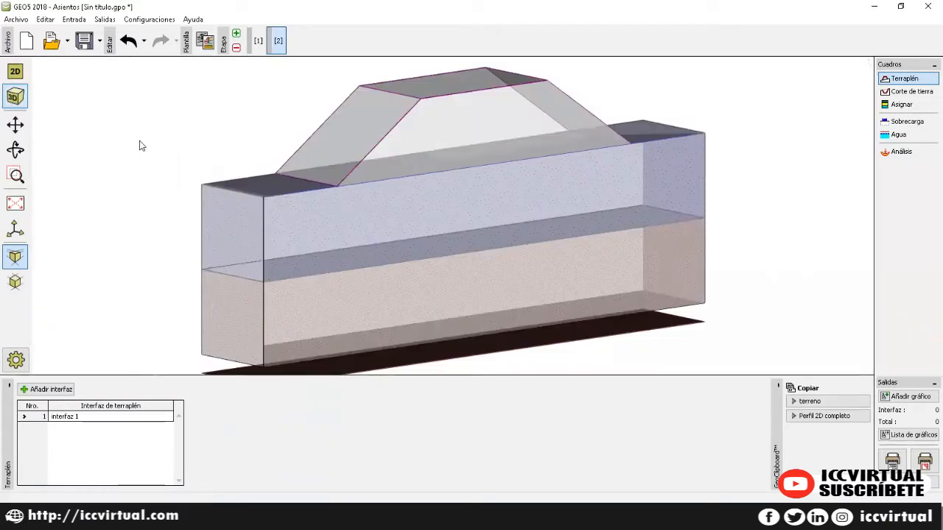
{"action": "left_click", "coordinate": [14, 70]}
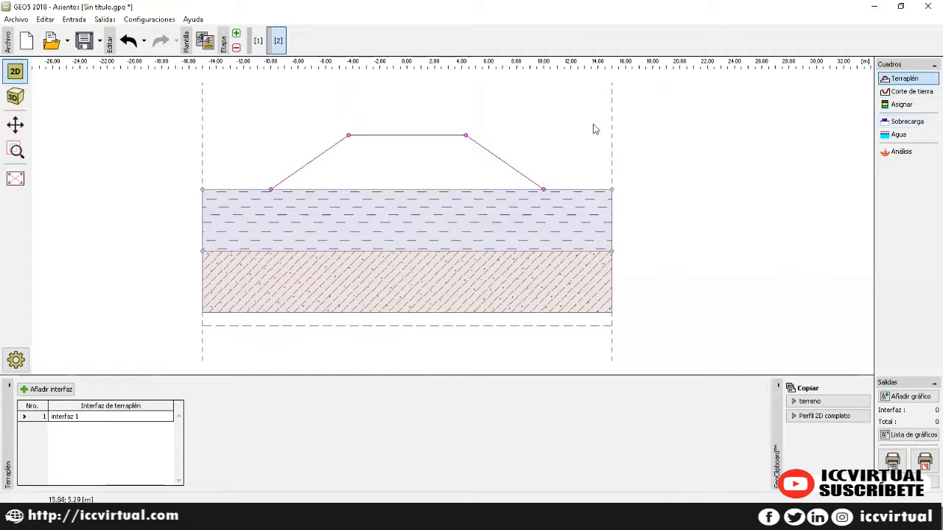
Step: Assign RELLENO to embankment region 1 and show the Agua water-table settings
{"action": "left_click", "coordinate": [908, 107]}
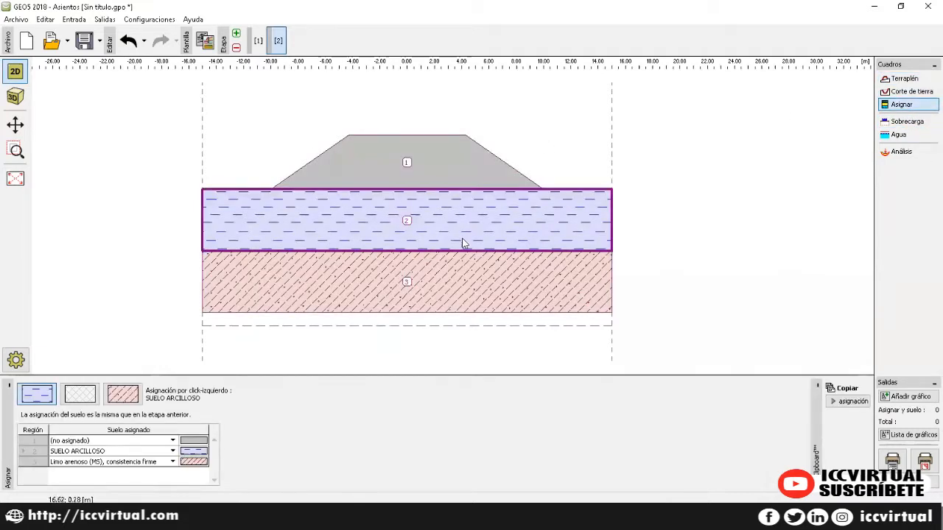
{"action": "left_click", "coordinate": [173, 440]}
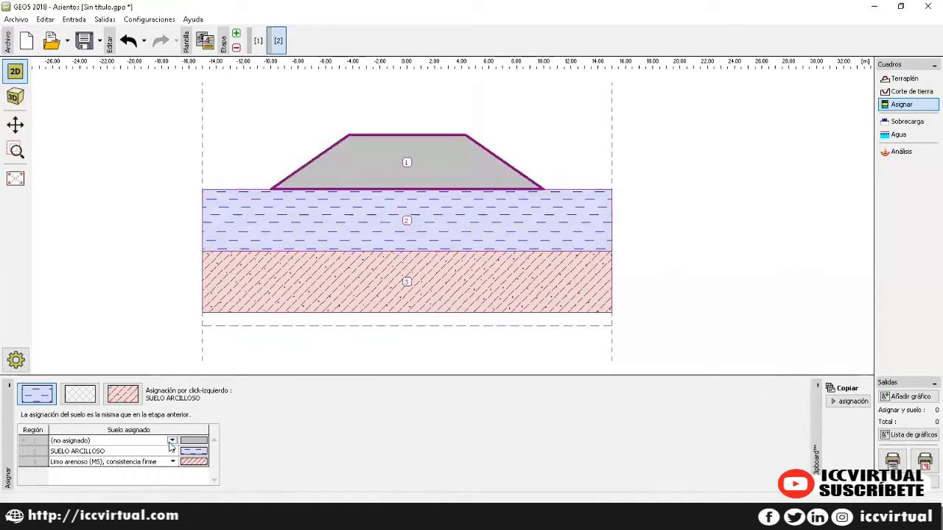
{"action": "left_click", "coordinate": [89, 454]}
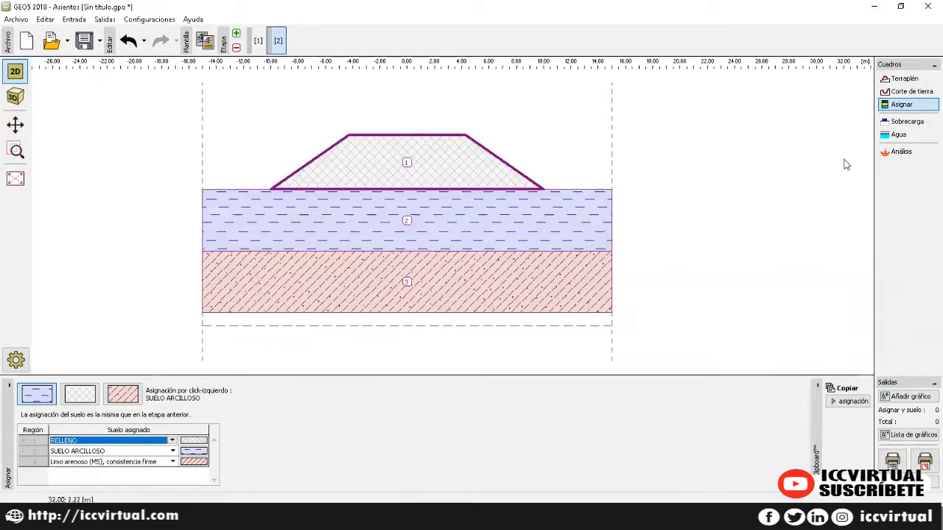
{"action": "left_click", "coordinate": [903, 123]}
{"action": "left_click", "coordinate": [900, 134]}
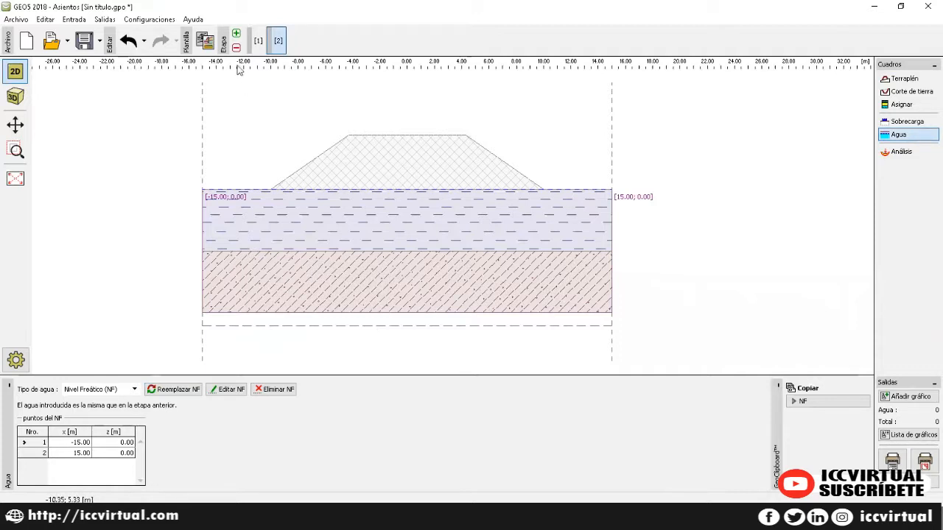
Step: Add construction stage 3, then start entering stage 2's 30-day duration in Análisis
{"action": "left_click", "coordinate": [236, 34]}
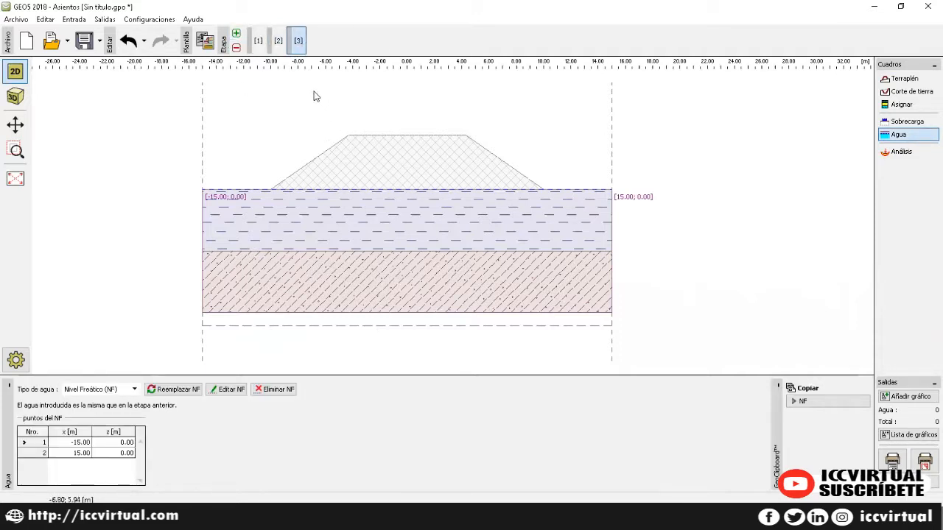
{"action": "left_click", "coordinate": [277, 43]}
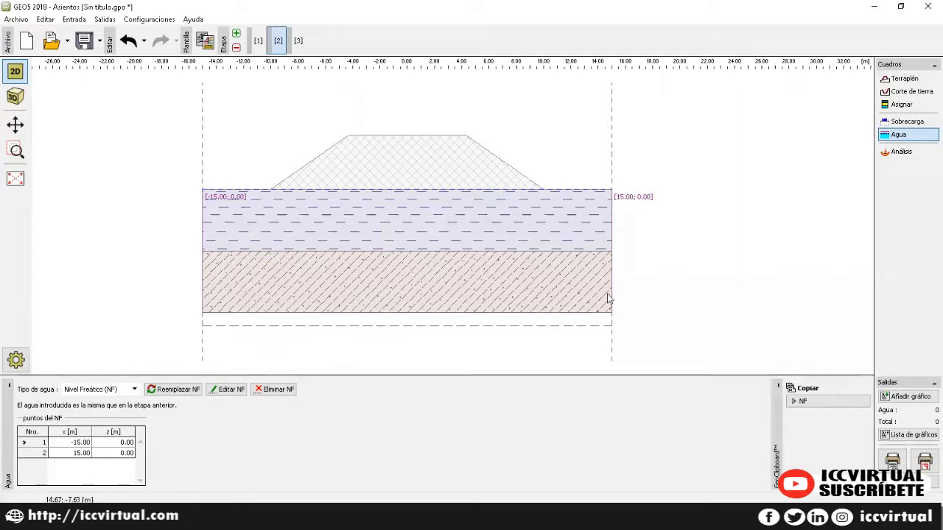
{"action": "left_click", "coordinate": [299, 42]}
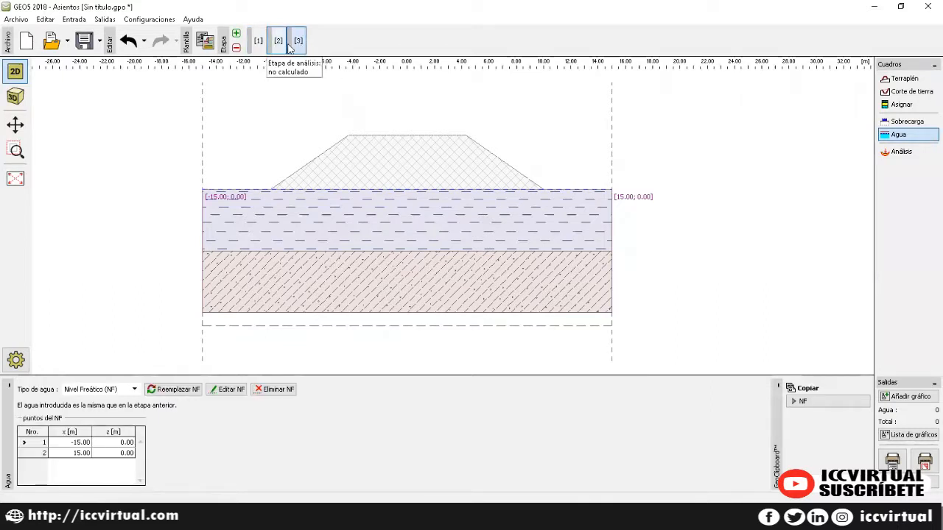
{"action": "left_click", "coordinate": [902, 151]}
{"action": "left_click", "coordinate": [277, 41]}
{"action": "left_click", "coordinate": [185, 431]}
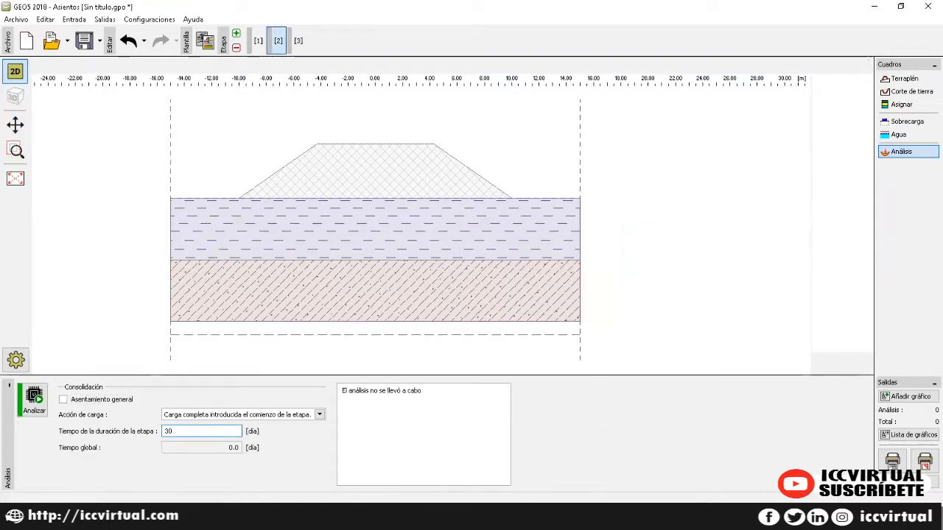
Step: Confirm stage 2's 30-day duration and analyse it, giving 37.6 mm maximum settlement
{"action": "key", "text": "shift+Tab"}
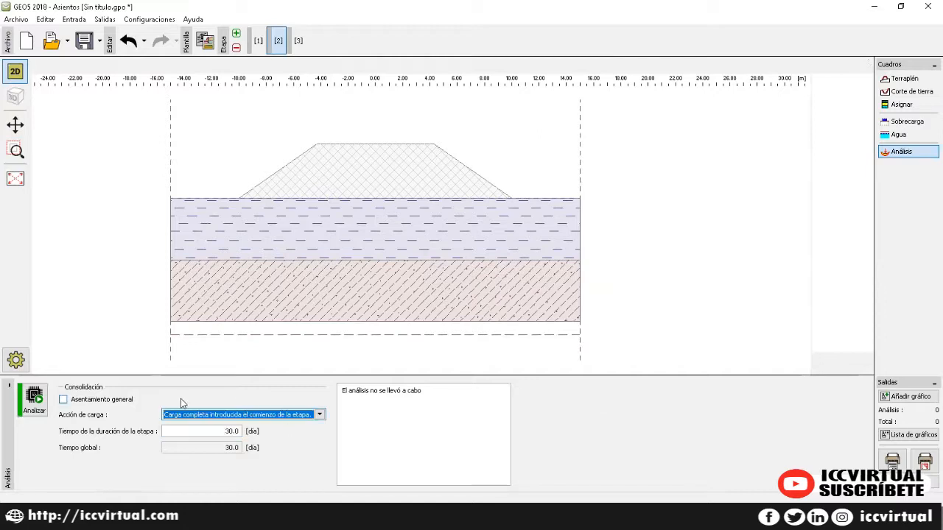
{"action": "left_click", "coordinate": [33, 402]}
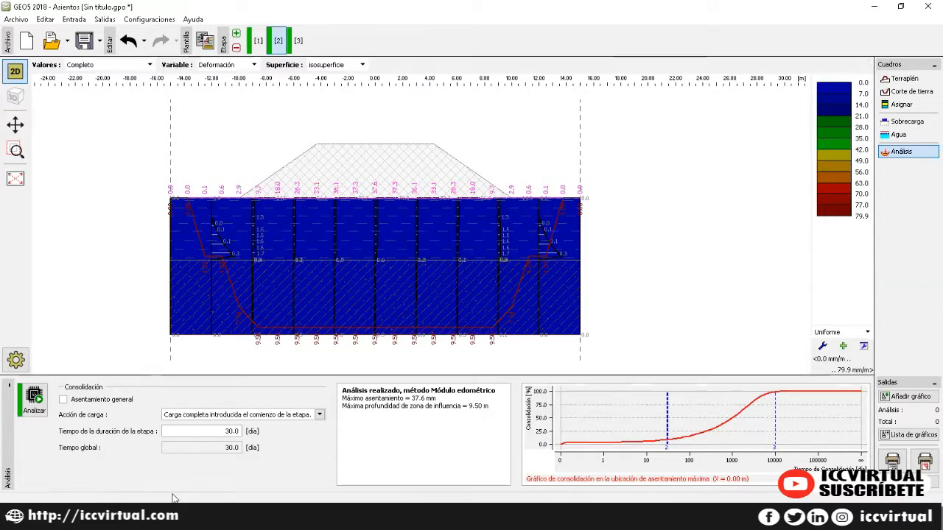
Step: Plot stage 2 as settlements, then pore pressures, then settlements again
{"action": "left_click", "coordinate": [250, 65]}
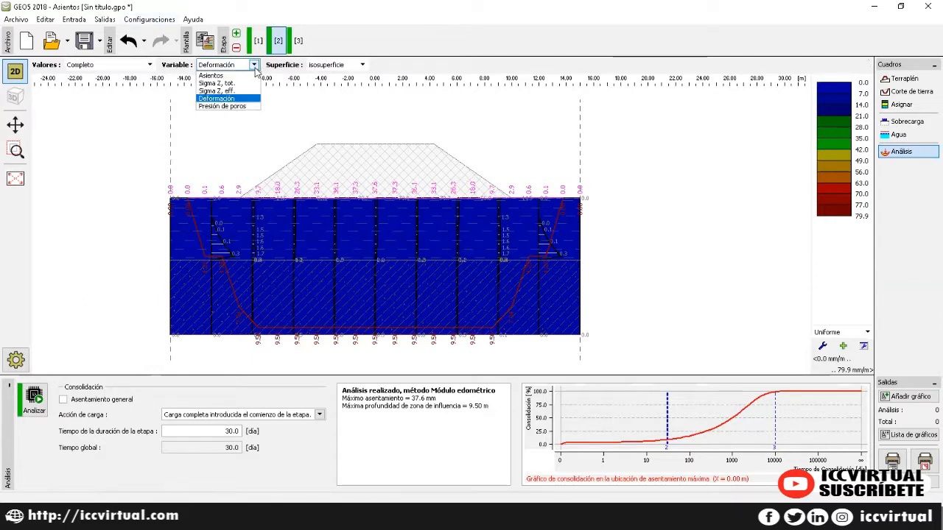
{"action": "left_click", "coordinate": [245, 76]}
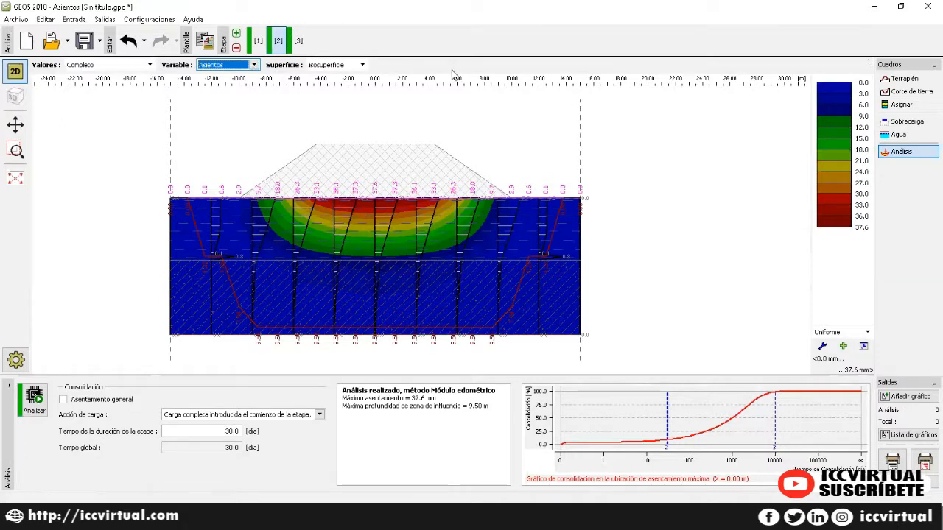
{"action": "left_click", "coordinate": [252, 66]}
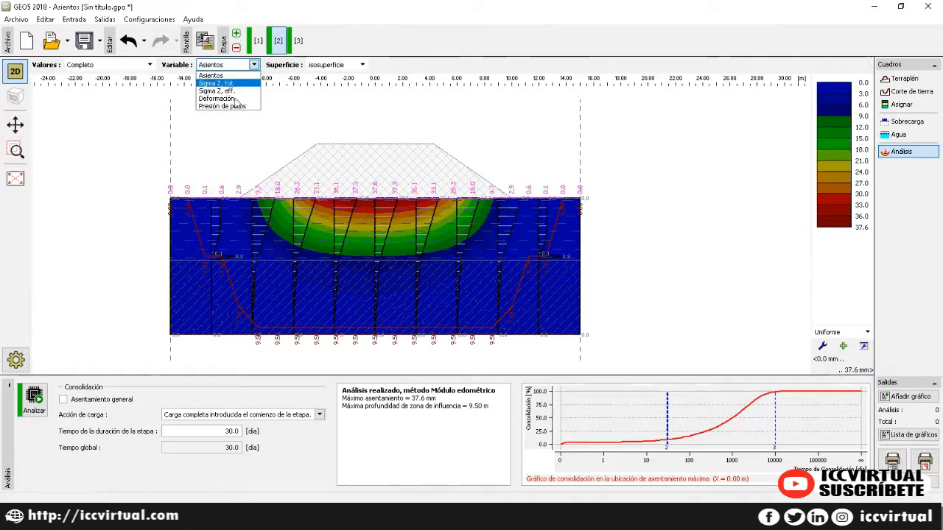
{"action": "left_click", "coordinate": [228, 106]}
{"action": "left_click", "coordinate": [254, 66]}
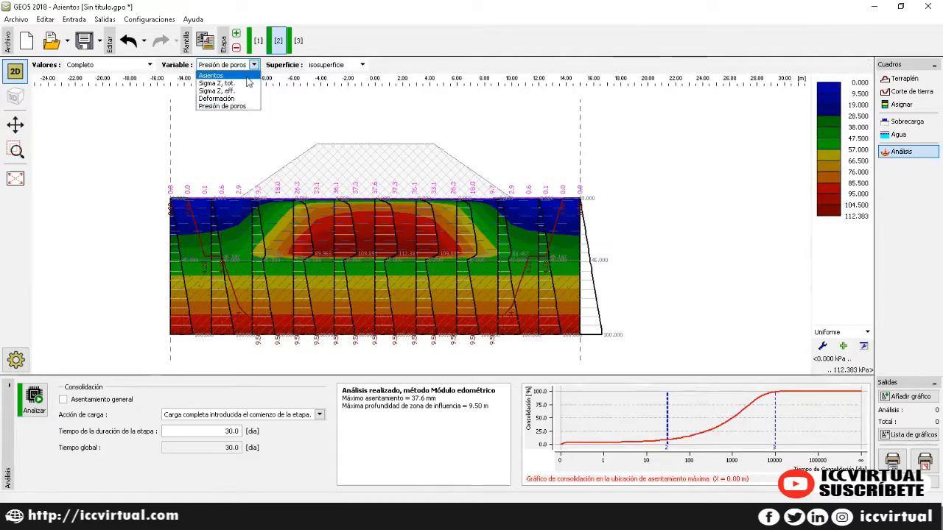
{"action": "left_click", "coordinate": [211, 75]}
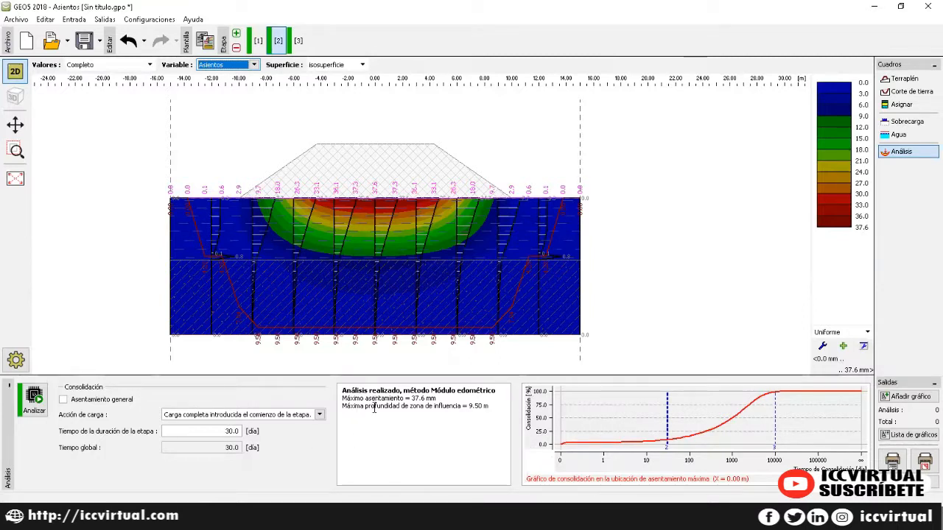
Step: Review the 37.6 mm settlement and 9.50 m influence depth, then show stage 3 (351.2 mm)
{"action": "left_click_drag", "start_coordinate": [343, 398], "coordinate": [435, 398]}
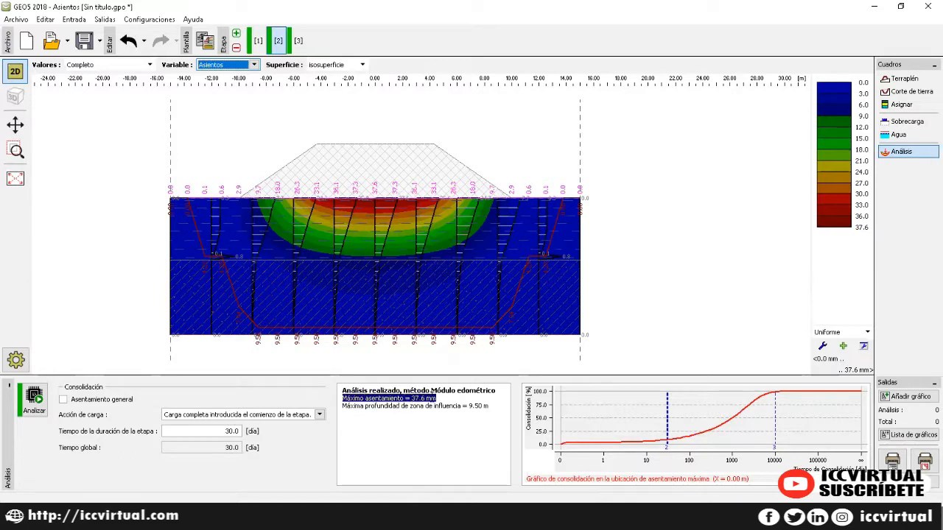
{"action": "left_click_drag", "start_coordinate": [343, 406], "coordinate": [477, 404]}
{"action": "left_click", "coordinate": [493, 399]}
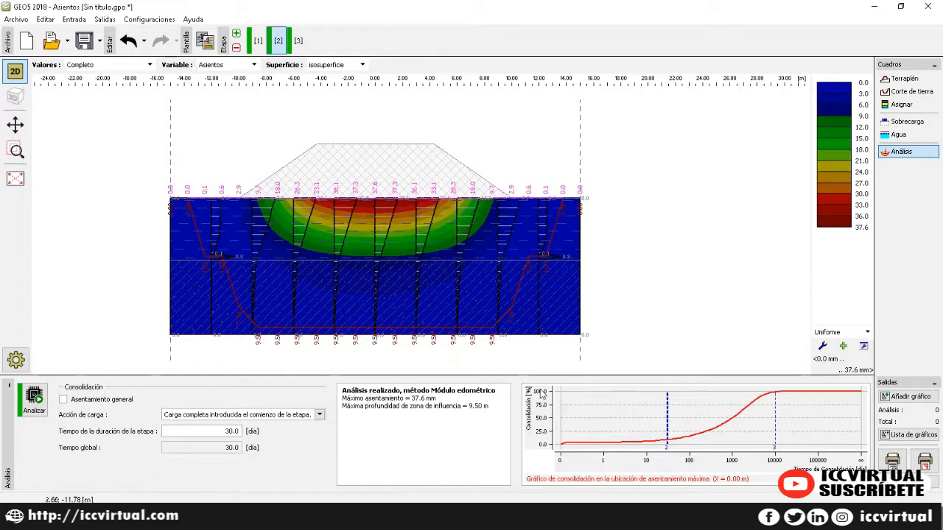
{"action": "left_click", "coordinate": [298, 40]}
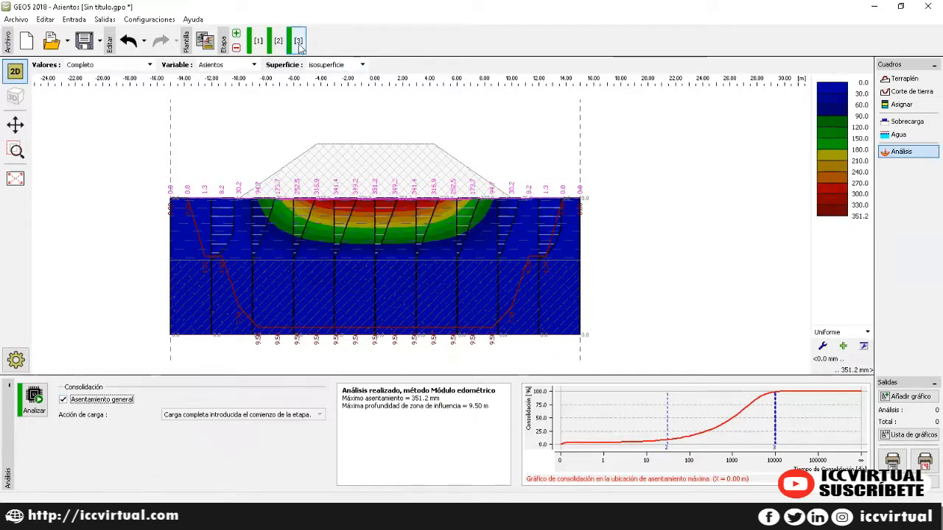
Step: Add construction stages 4 and 5, then return to stage 3
{"action": "left_click", "coordinate": [235, 33]}
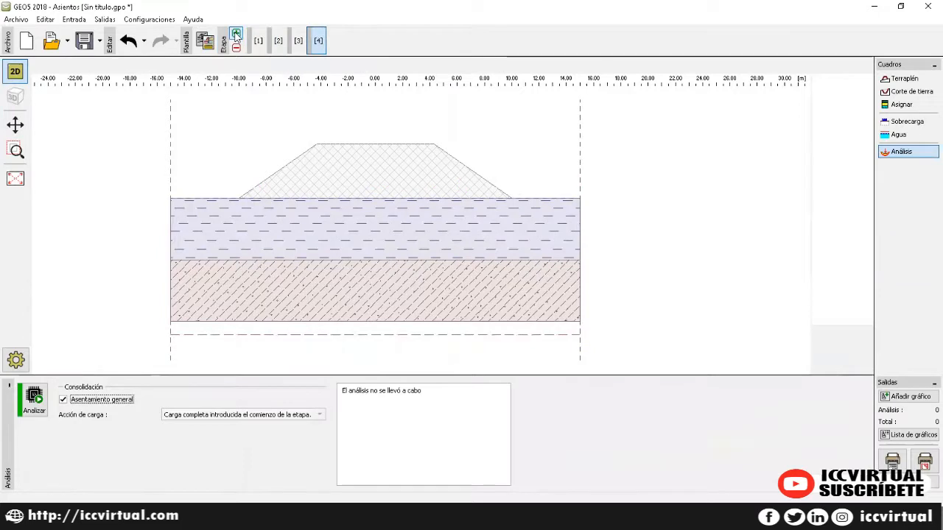
{"action": "left_click", "coordinate": [235, 33]}
{"action": "left_click", "coordinate": [302, 41]}
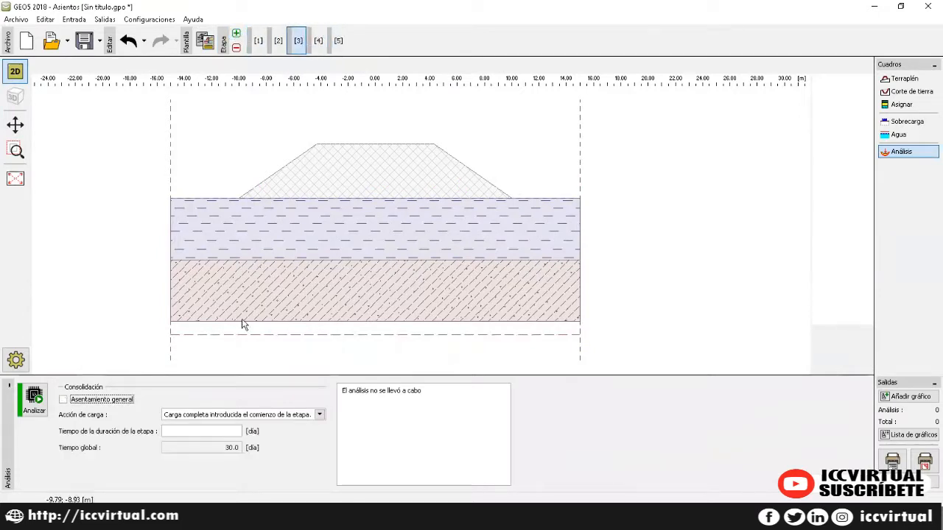
Step: Set stage 3's duration to 365 days (395-day global time) and run the analysis
{"action": "left_click", "coordinate": [218, 430]}
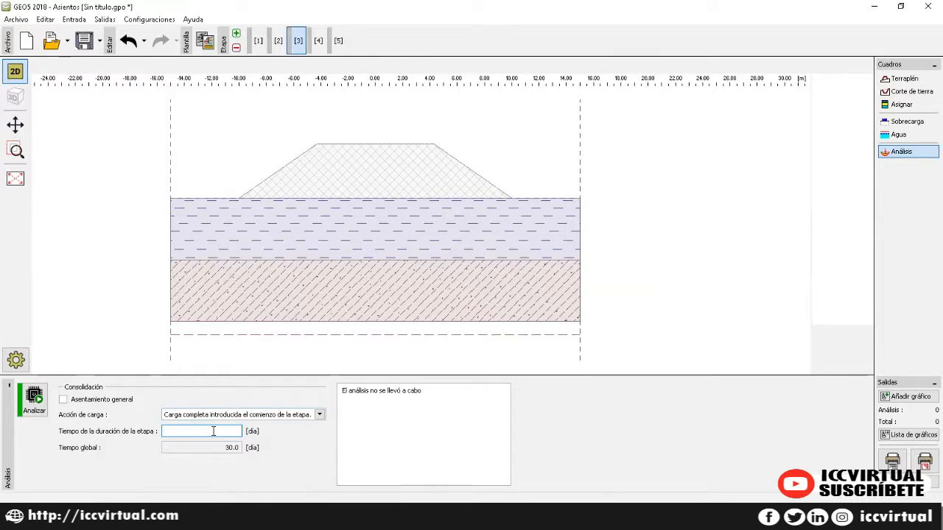
{"action": "type", "text": "5"}
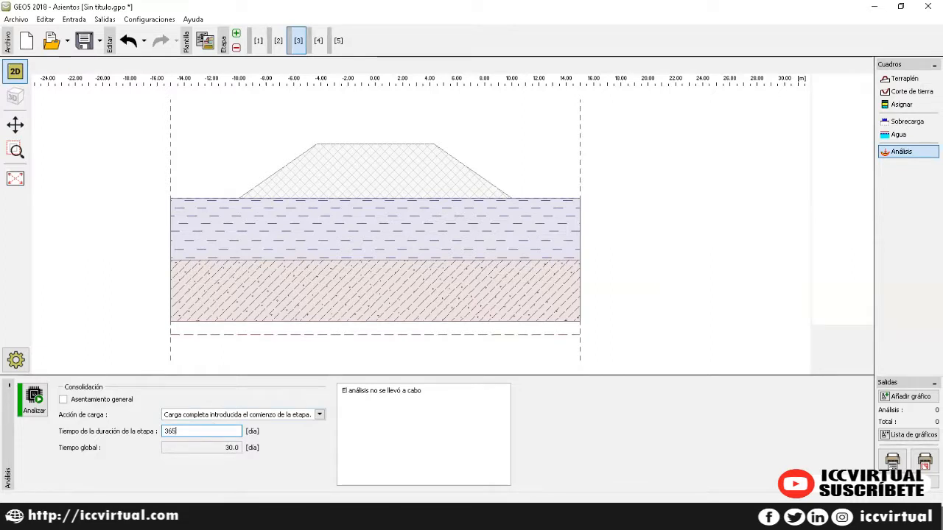
{"action": "key", "text": "Tab"}
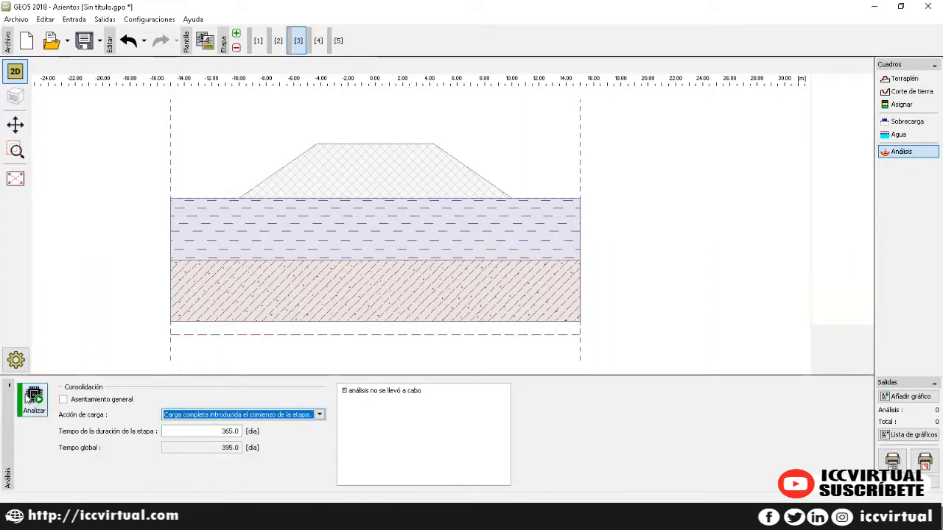
{"action": "left_click", "coordinate": [34, 401]}
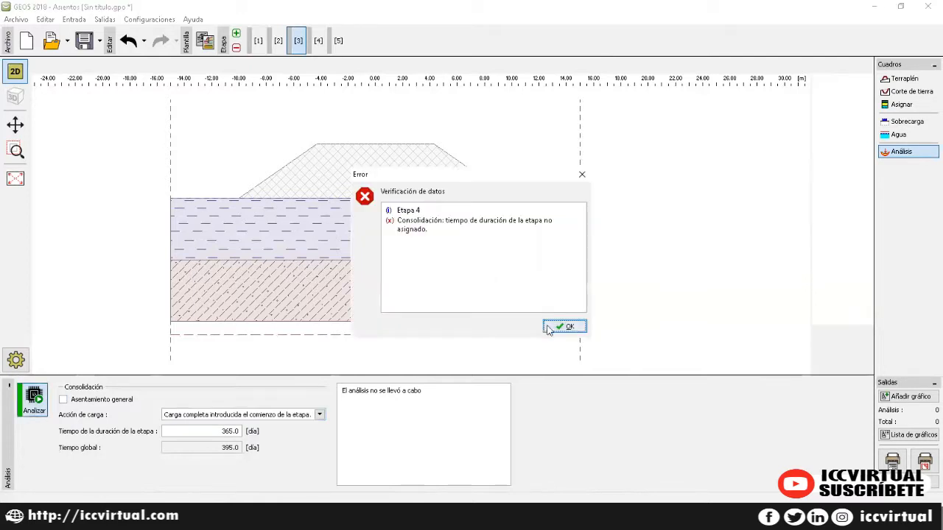
Step: Dismiss the missing-duration error, make stage 4 a general settlement, and analyse stage 3
{"action": "left_click", "coordinate": [564, 326]}
{"action": "left_click", "coordinate": [318, 41]}
{"action": "left_click", "coordinate": [63, 399]}
{"action": "left_click", "coordinate": [296, 42]}
{"action": "left_click", "coordinate": [34, 401]}
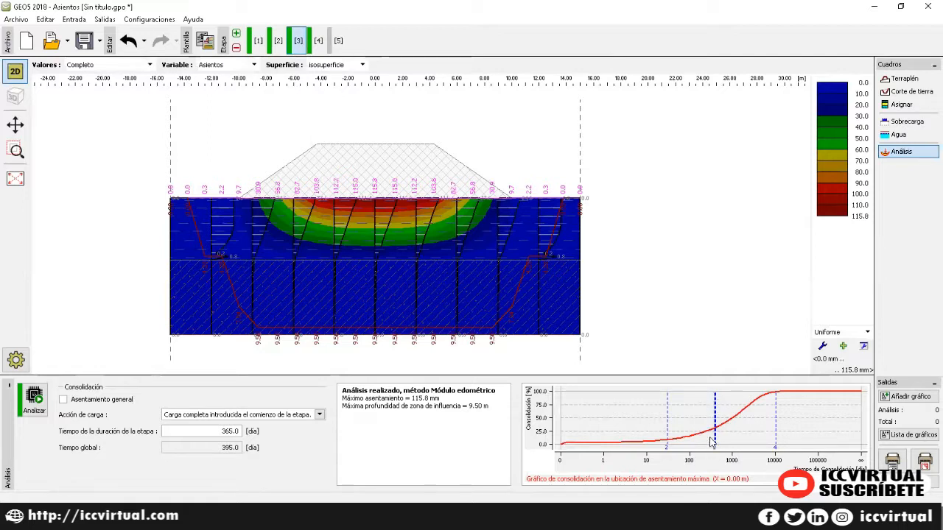
Step: Review stage 3's 115.8 mm maximum settlement and influence depth, then open stage 5
{"action": "left_click_drag", "start_coordinate": [343, 400], "coordinate": [432, 400]}
{"action": "left_click", "coordinate": [450, 398]}
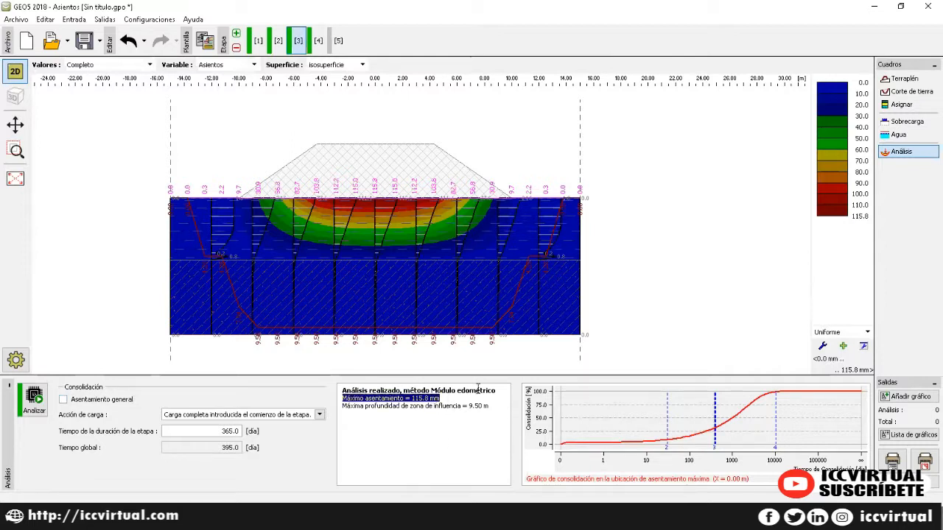
{"action": "left_click_drag", "start_coordinate": [337, 410], "coordinate": [482, 411]}
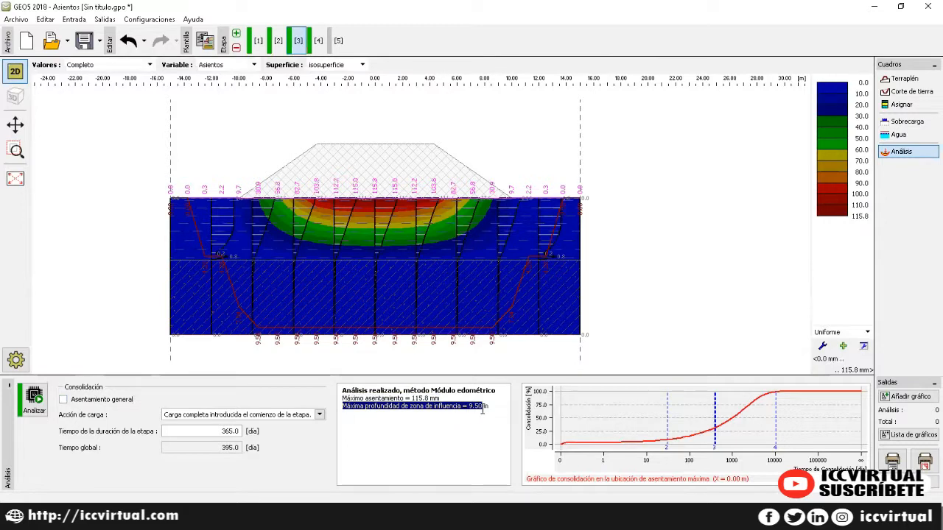
{"action": "left_click", "coordinate": [482, 399]}
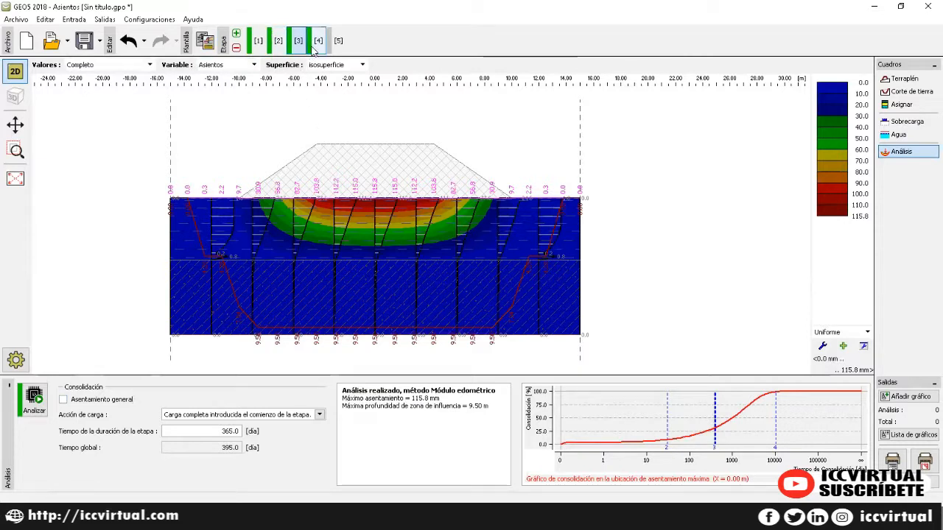
{"action": "left_click", "coordinate": [338, 42]}
{"action": "left_click", "coordinate": [338, 42]}
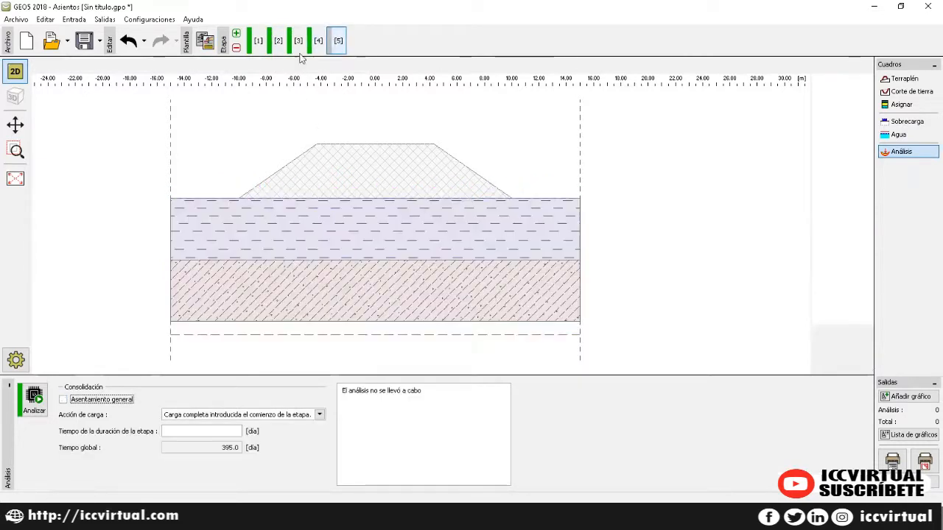
Step: Make stage 5 a general settlement; give stage 4 3650 days and analyse it (312.0 mm)
{"action": "left_click", "coordinate": [64, 399]}
{"action": "left_click", "coordinate": [315, 42]}
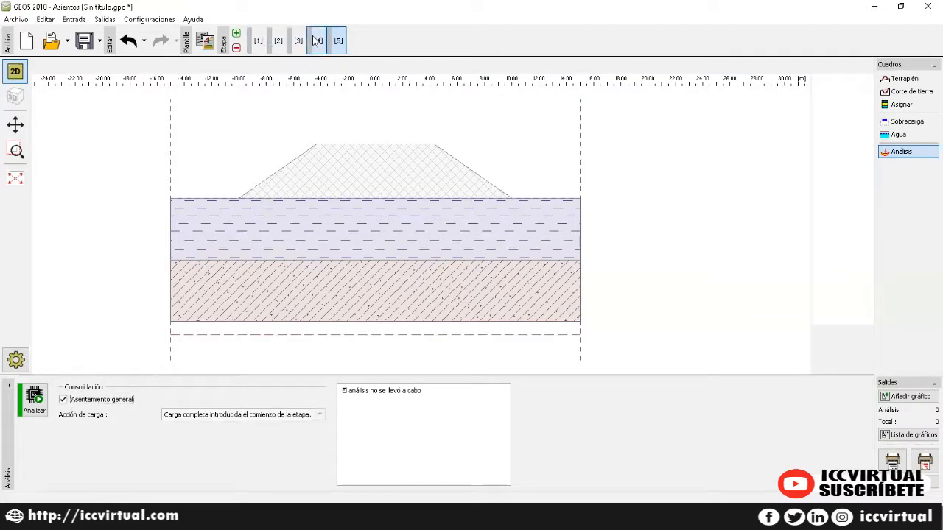
{"action": "left_click", "coordinate": [228, 431]}
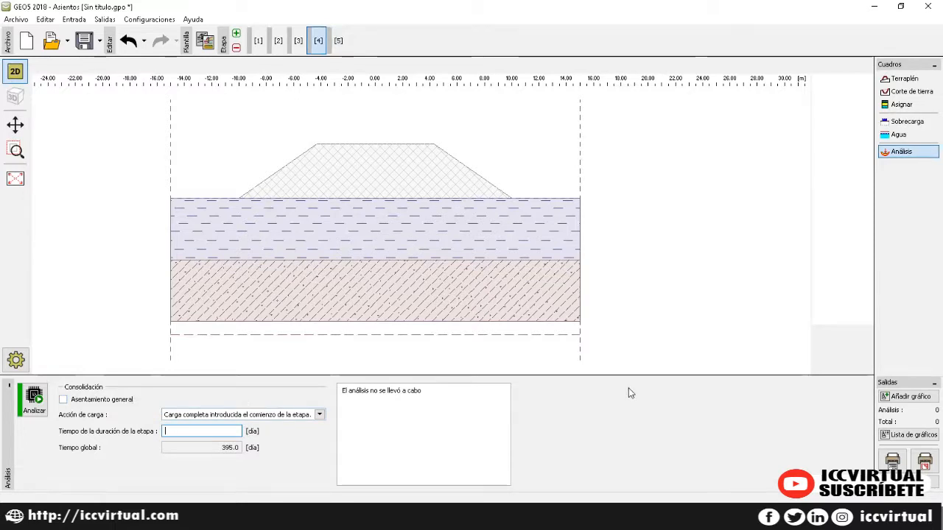
{"action": "type", "text": "3650"}
{"action": "key", "text": "Return"}
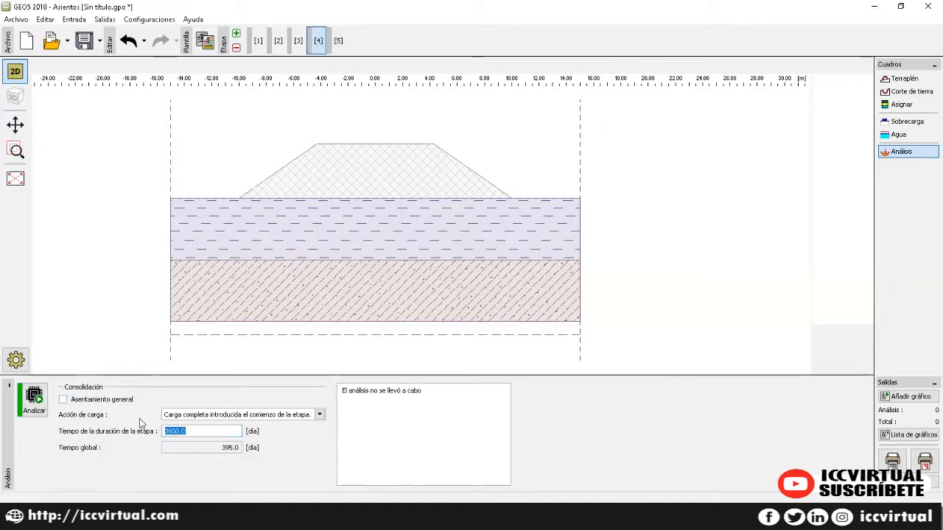
{"action": "left_click", "coordinate": [34, 402]}
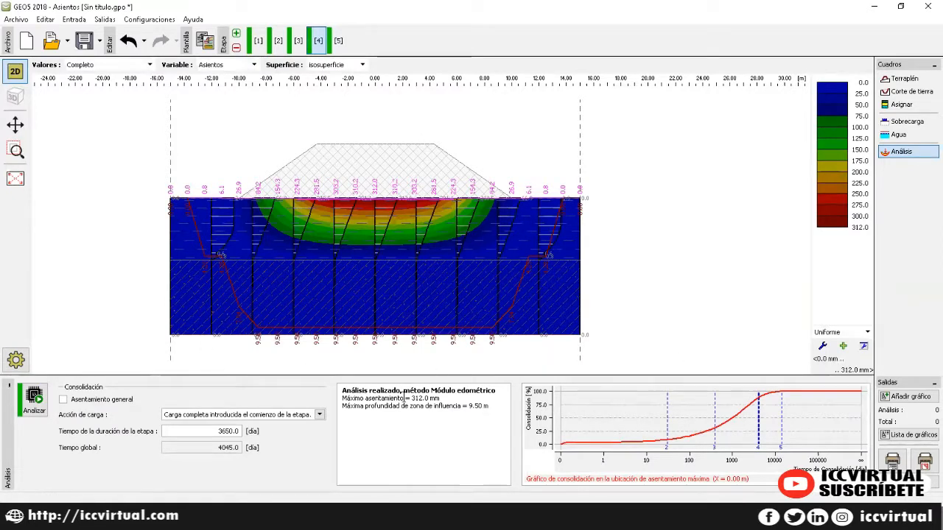
Step: Review stage 4's 312.0 mm settlement and influence depth, then show stage 5 (351.2 mm)
{"action": "left_click_drag", "start_coordinate": [341, 398], "coordinate": [449, 400]}
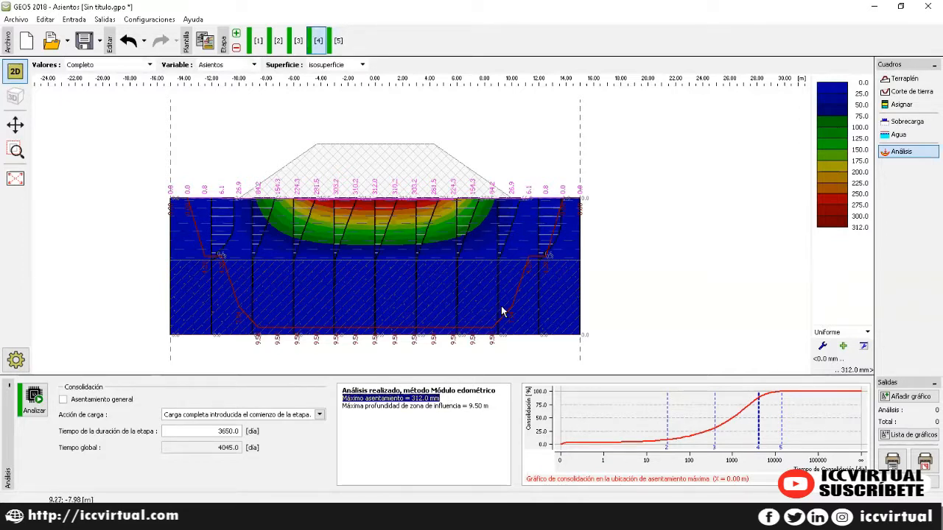
{"action": "left_click_drag", "start_coordinate": [349, 410], "coordinate": [457, 406]}
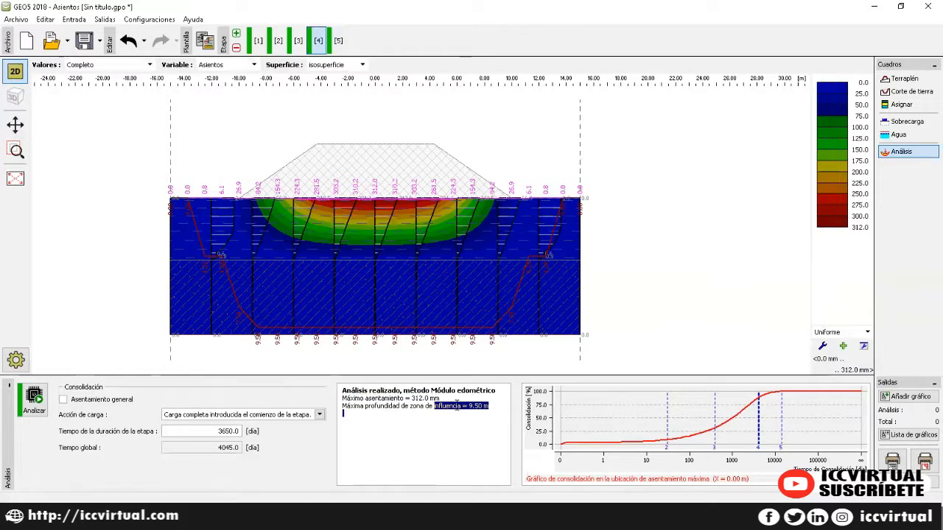
{"action": "left_click", "coordinate": [407, 424]}
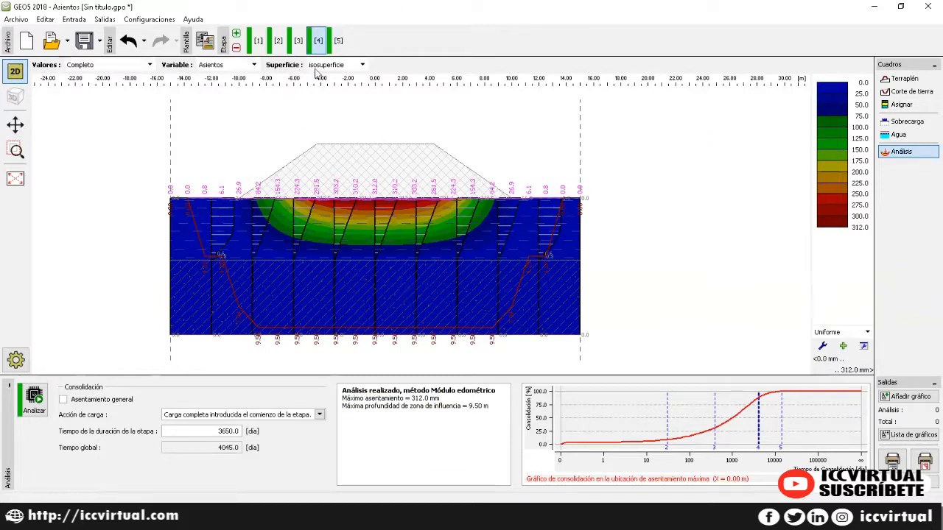
{"action": "left_click", "coordinate": [333, 45]}
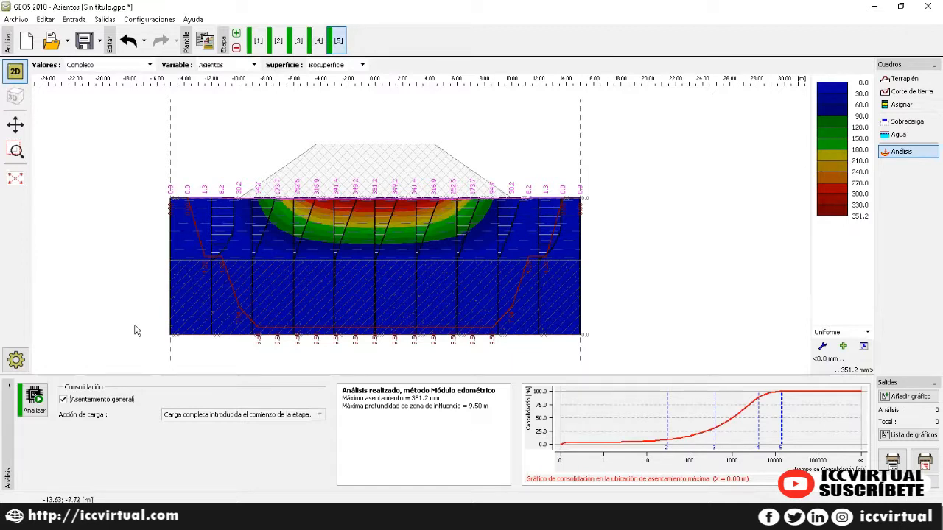
Step: Rerun stage 5 and plot total vertical stress Sigma Z, tot., peaking at 250.798 kPa
{"action": "left_click", "coordinate": [35, 399]}
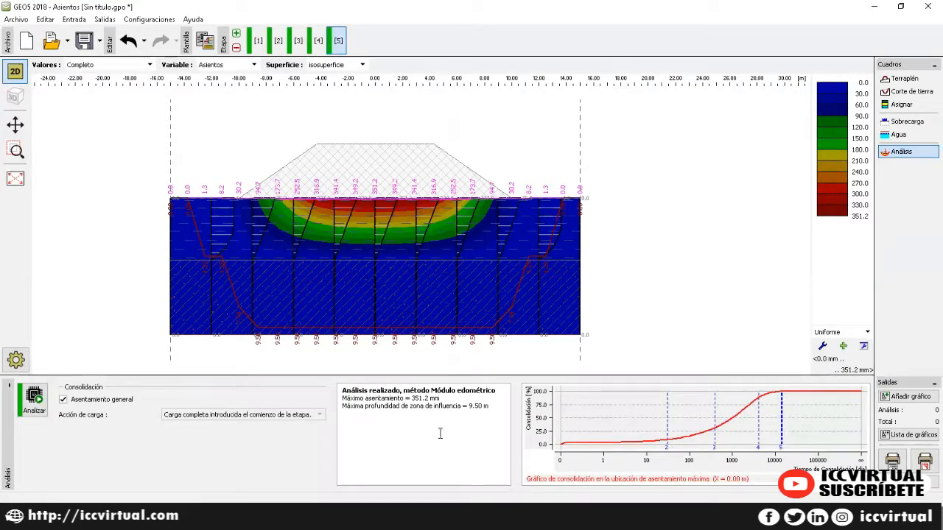
{"action": "left_click", "coordinate": [249, 64]}
{"action": "left_click", "coordinate": [247, 83]}
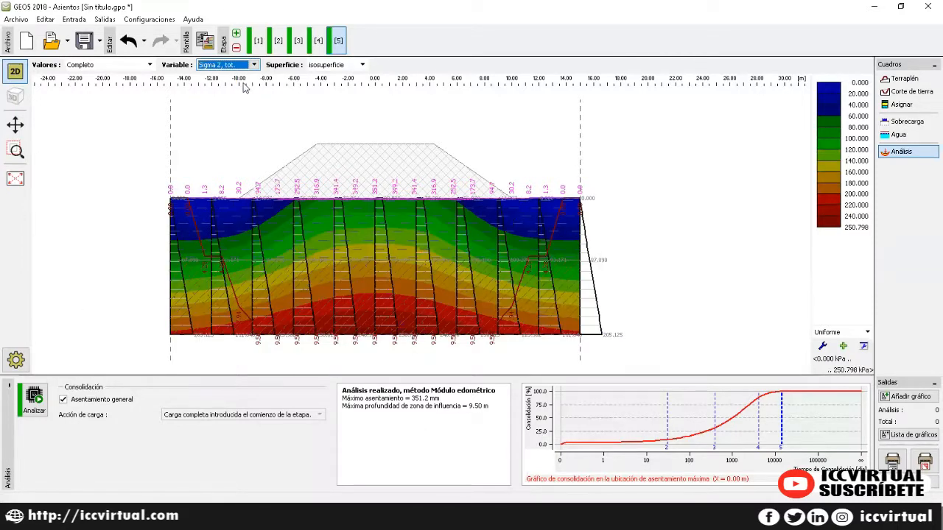
Step: Switch the plot to pore pressure (up to 100.000 kPa), then back to settlements
{"action": "left_click", "coordinate": [254, 65]}
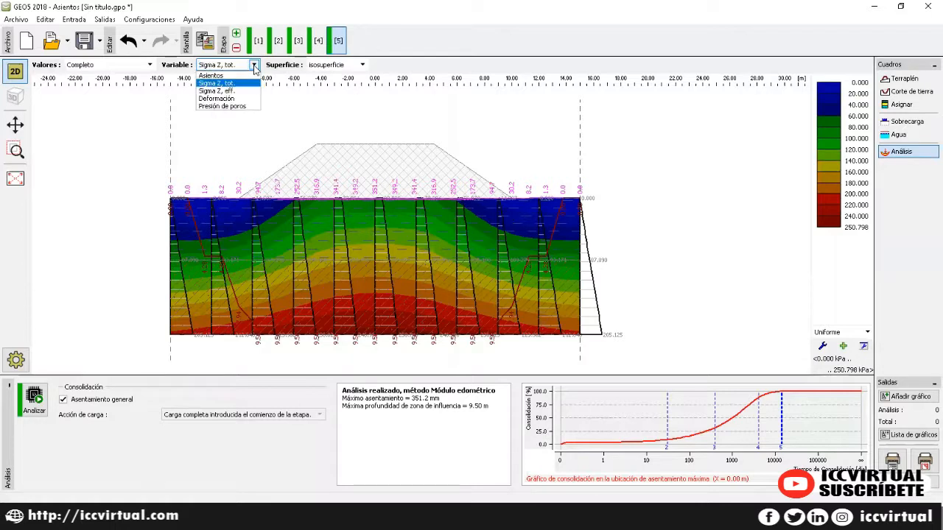
{"action": "left_click", "coordinate": [249, 106]}
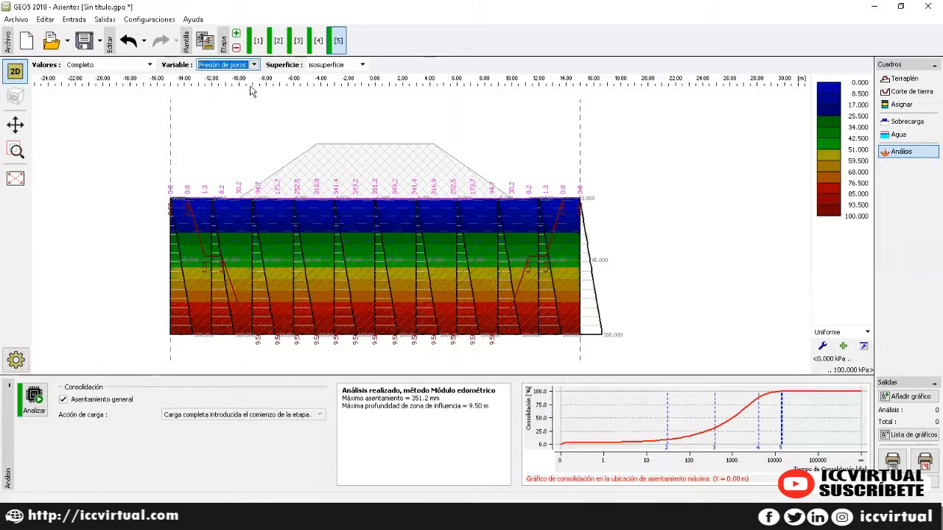
{"action": "left_click", "coordinate": [254, 65]}
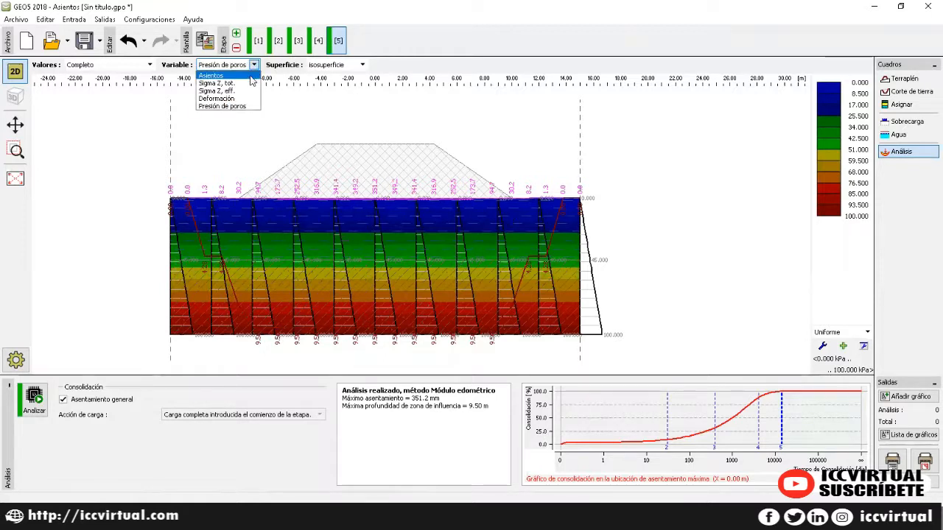
{"action": "left_click", "coordinate": [250, 76]}
Step: Try the isolínea surface display for stage 5 settlements, then return to isosuperficie
{"action": "left_click", "coordinate": [360, 66]}
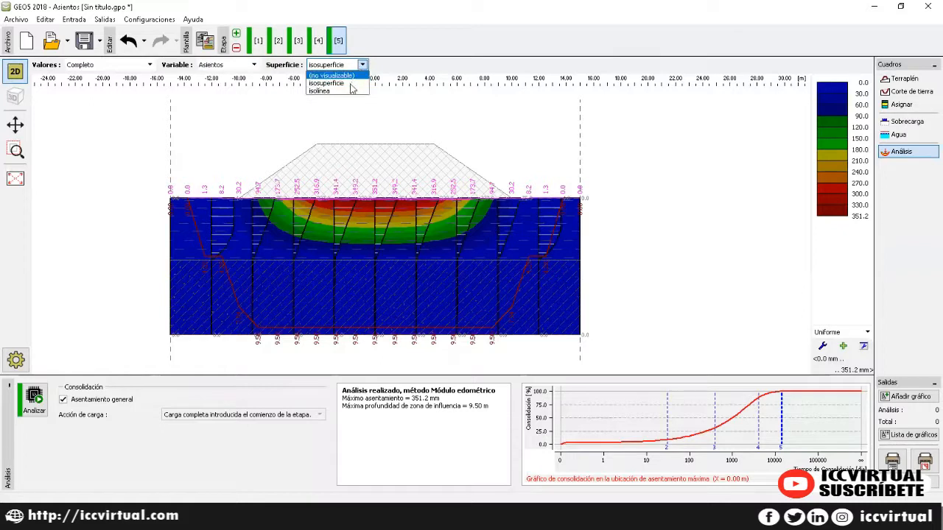
{"action": "left_click", "coordinate": [350, 91]}
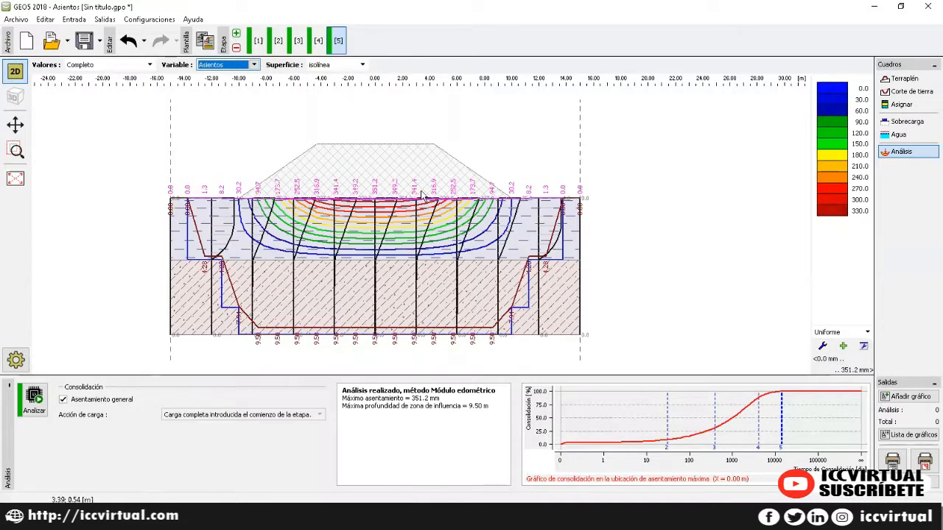
{"action": "left_click", "coordinate": [360, 65]}
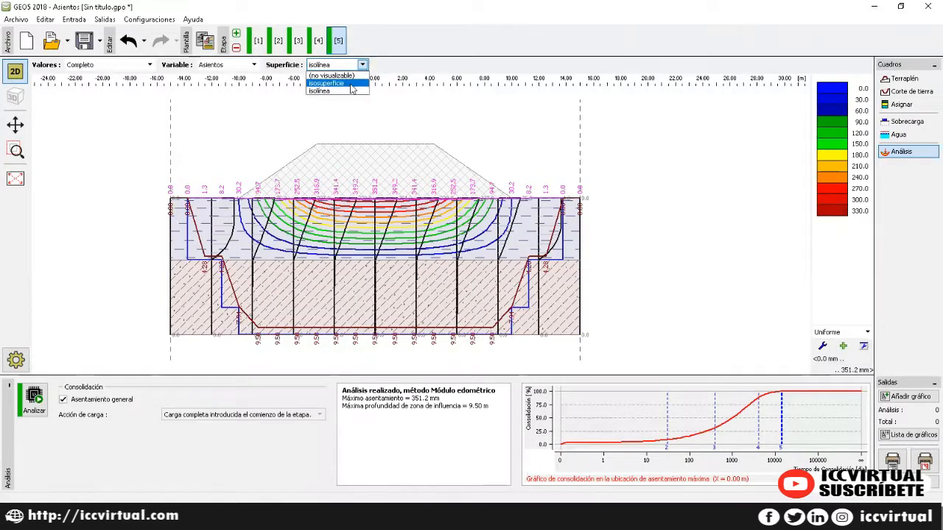
{"action": "left_click", "coordinate": [351, 84]}
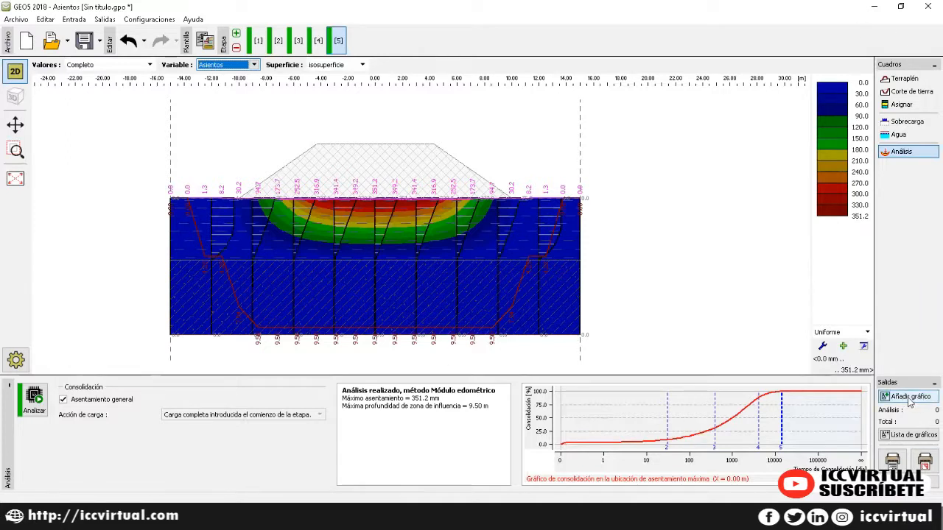
Step: Add a new graph, preview etapa 1 and 2, then select etapa 3 (0.0–115.8 mm)
{"action": "left_click", "coordinate": [908, 399]}
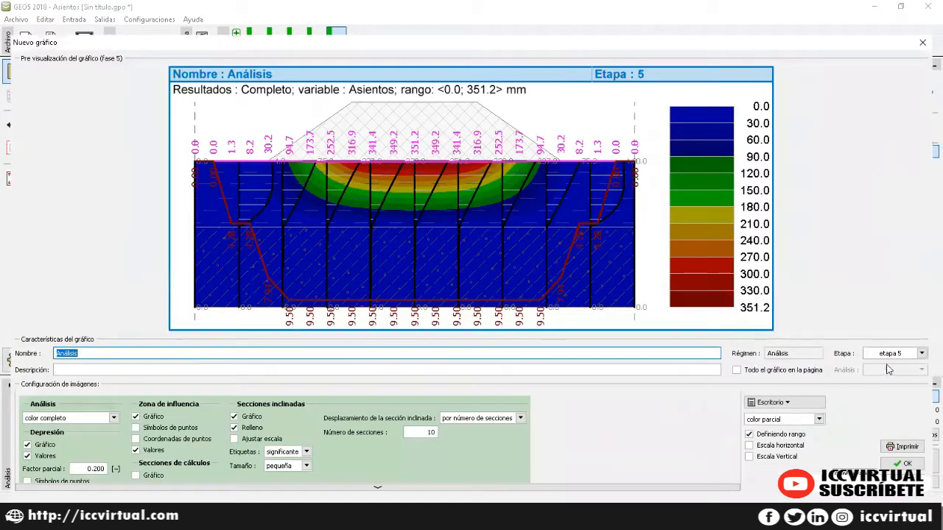
{"action": "left_click", "coordinate": [921, 354]}
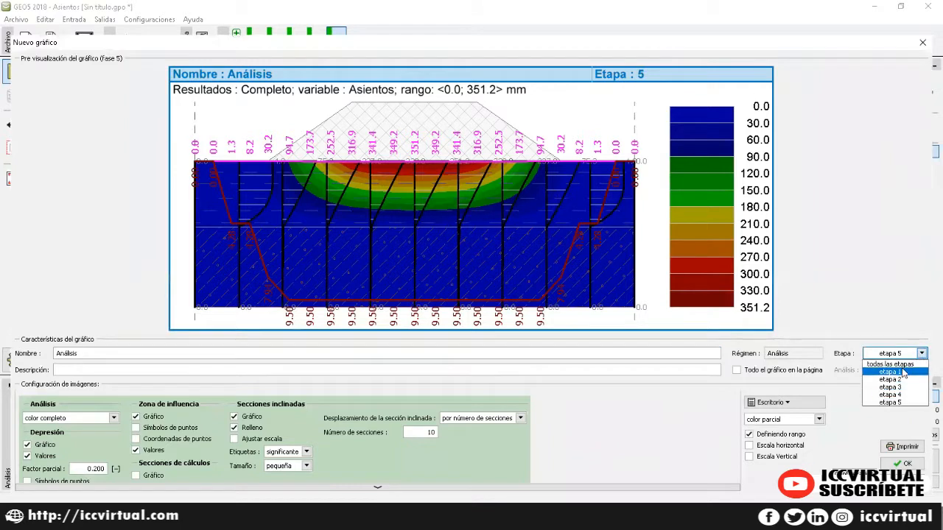
{"action": "left_click", "coordinate": [908, 372]}
{"action": "left_click", "coordinate": [920, 353]}
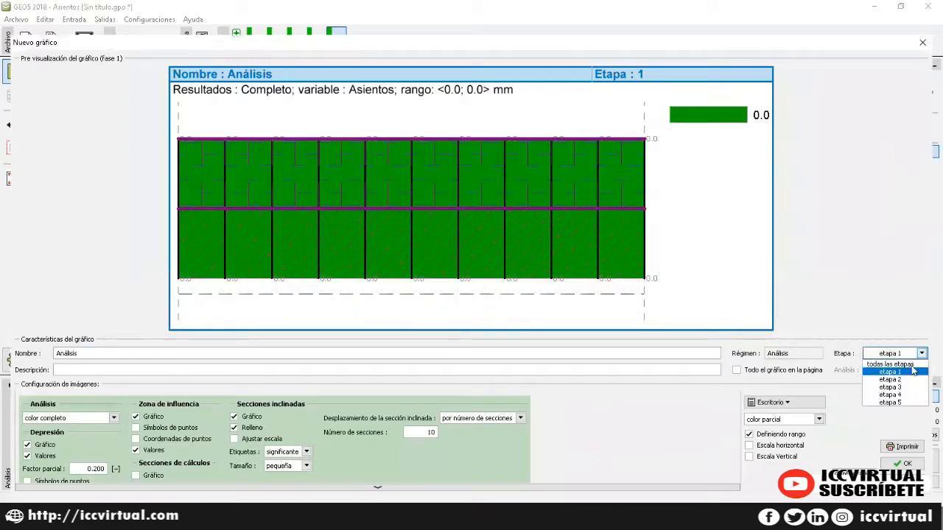
{"action": "left_click", "coordinate": [911, 380]}
{"action": "left_click", "coordinate": [921, 353]}
{"action": "left_click", "coordinate": [909, 387]}
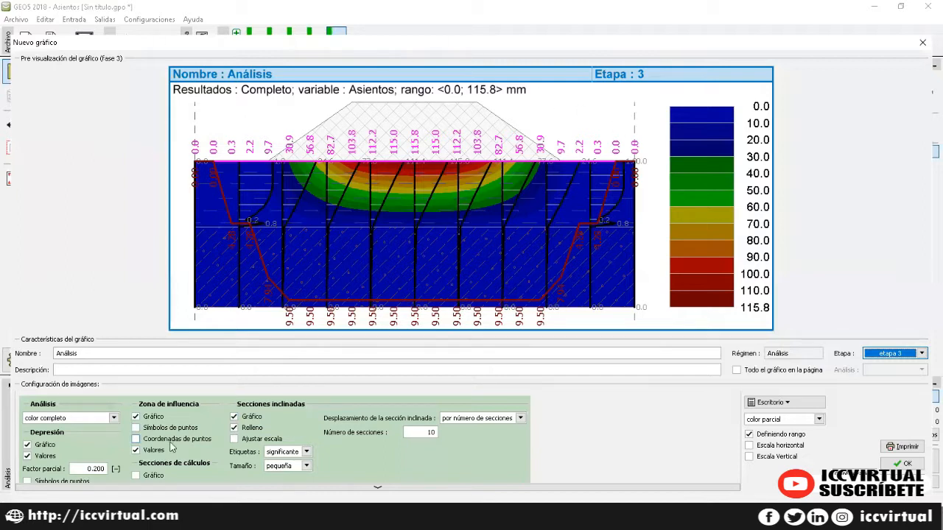
Step: Show influence-zone point symbols, try then hide their coordinates, and keep depression values shown
{"action": "left_click", "coordinate": [135, 428]}
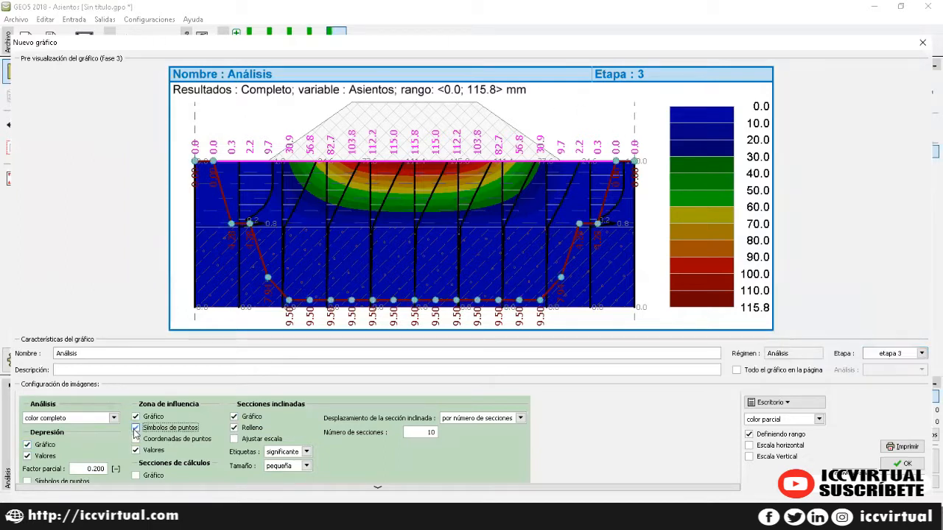
{"action": "left_click", "coordinate": [135, 439]}
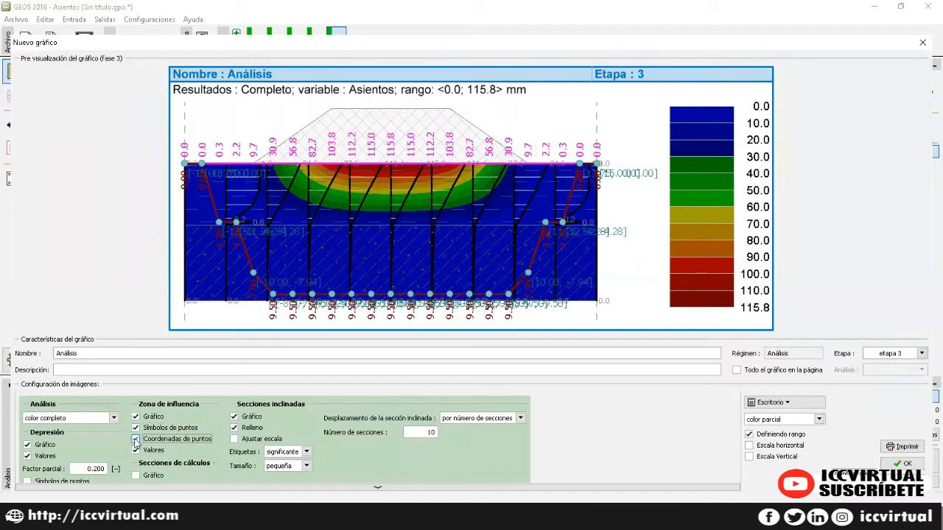
{"action": "left_click", "coordinate": [135, 439]}
{"action": "left_click", "coordinate": [46, 457]}
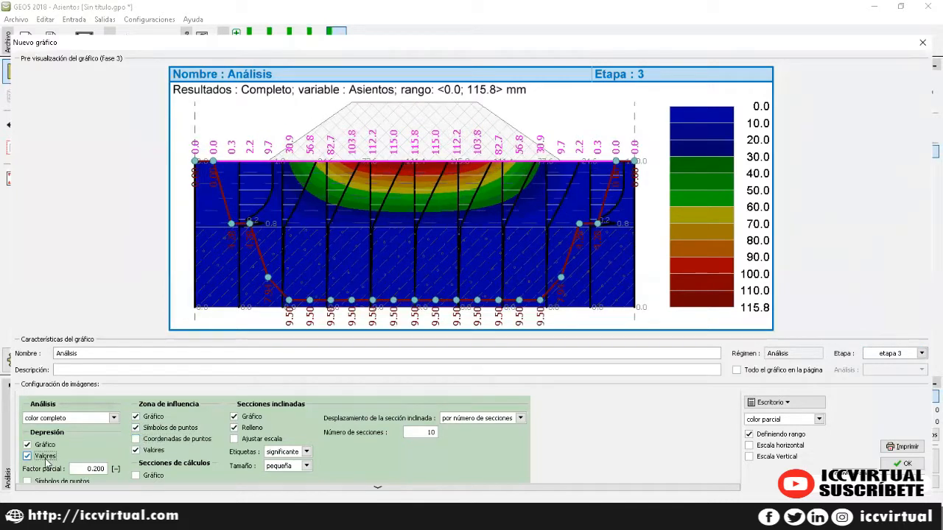
{"action": "left_click", "coordinate": [46, 457]}
Step: Set inclined section spacing to manually entered positions after trying section length
{"action": "left_click", "coordinate": [509, 419]}
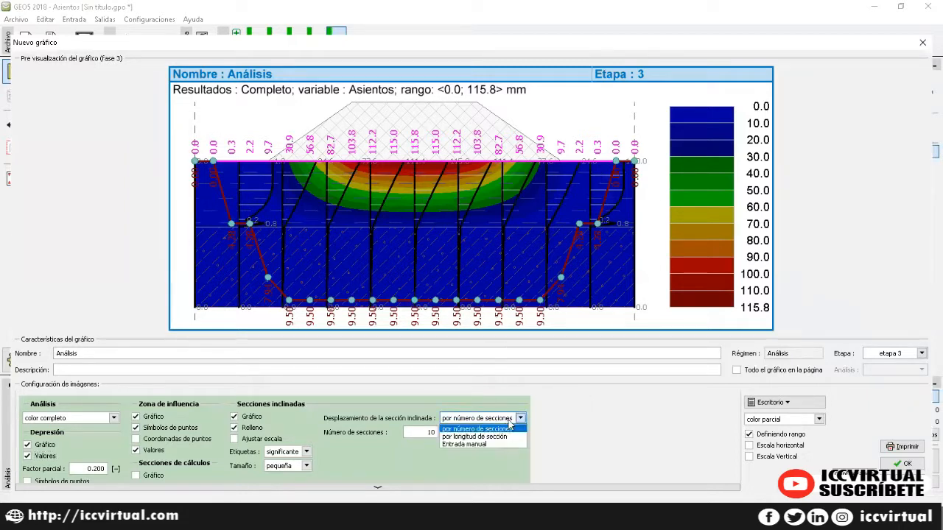
{"action": "left_click", "coordinate": [507, 437]}
{"action": "left_click", "coordinate": [509, 418]}
{"action": "left_click", "coordinate": [503, 446]}
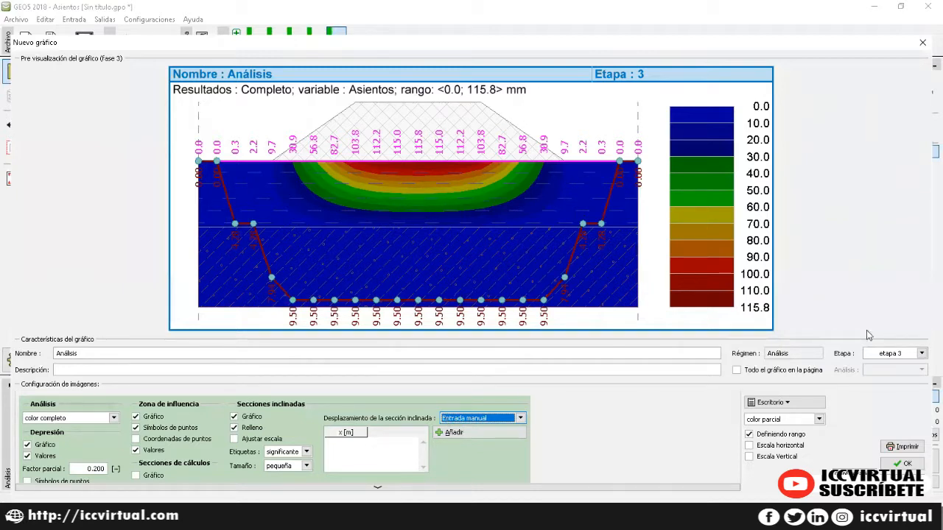
Step: Keep the color parcial scheme and close the new graph without adding it
{"action": "left_click", "coordinate": [818, 419]}
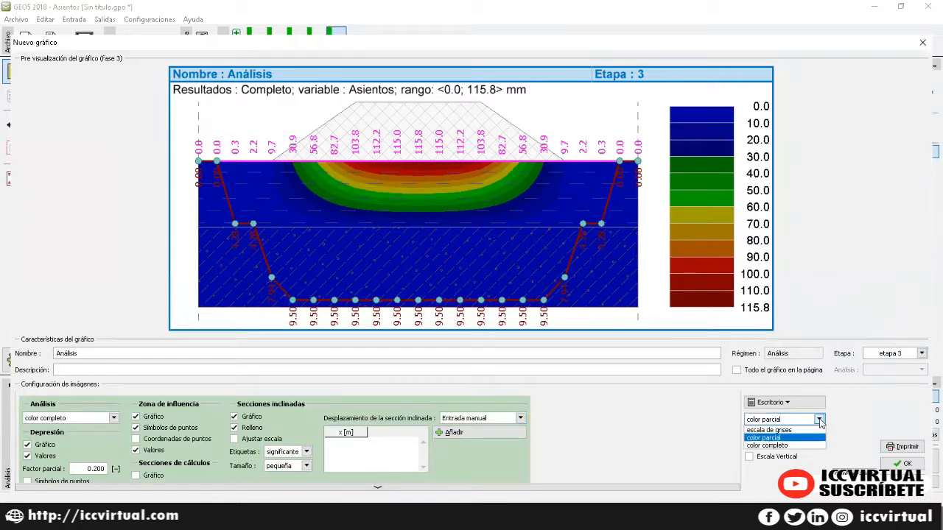
{"action": "left_click", "coordinate": [837, 275]}
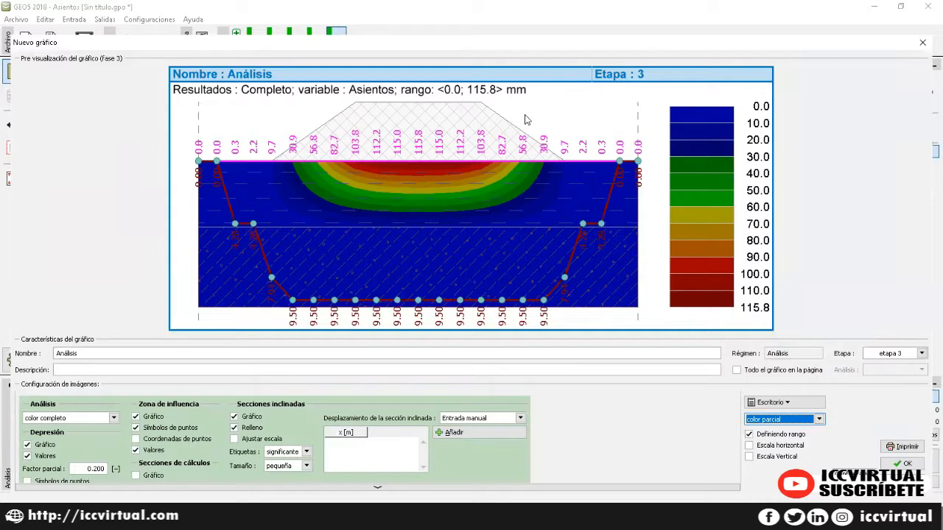
{"action": "left_click", "coordinate": [922, 43]}
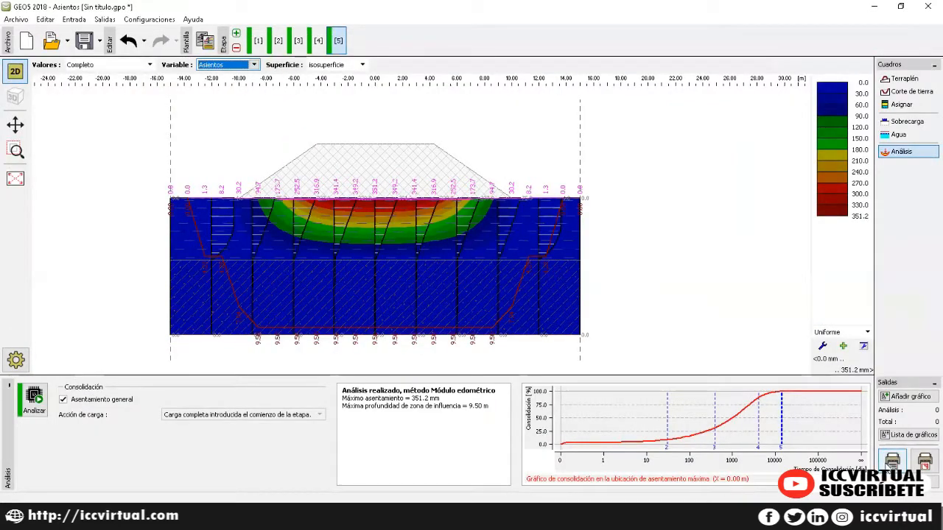
Step: Open the printable report preview and select the header's task title and author line, then deselect
{"action": "left_click", "coordinate": [891, 462]}
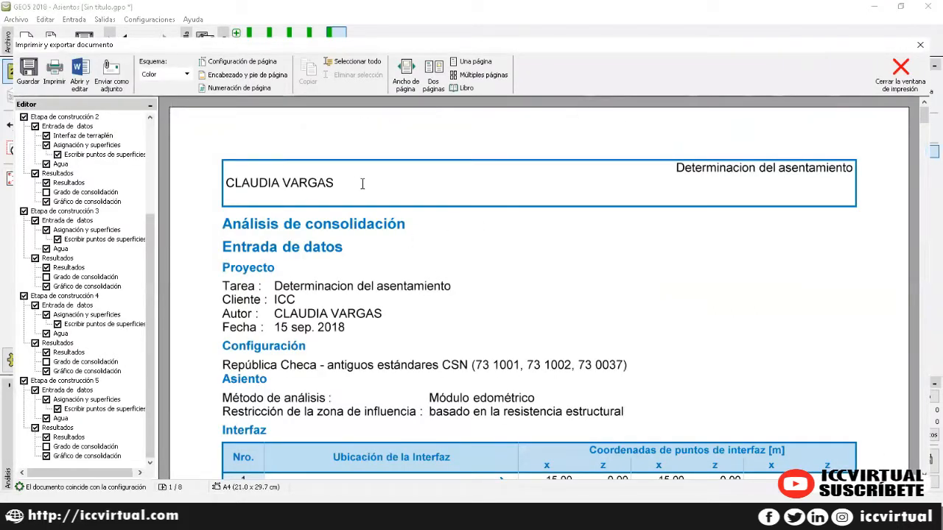
{"action": "left_click_drag", "start_coordinate": [677, 171], "coordinate": [817, 175]}
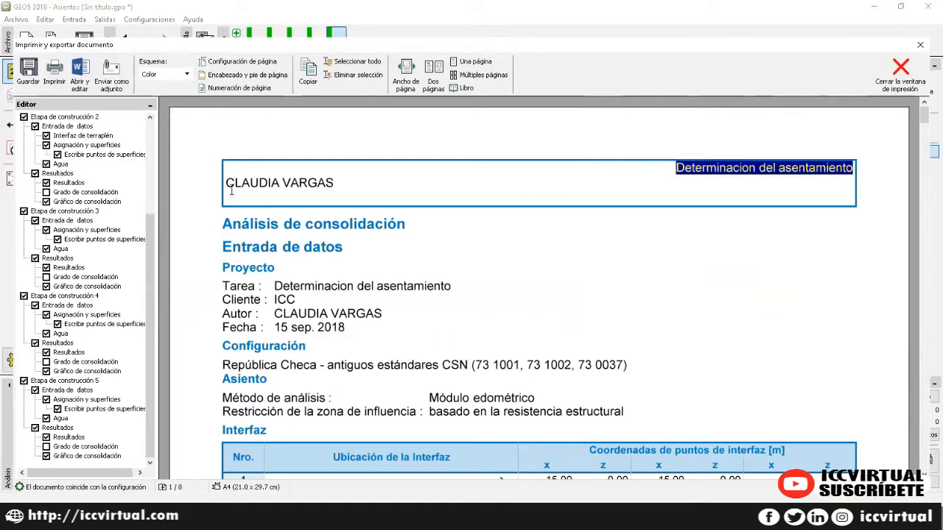
{"action": "left_click_drag", "start_coordinate": [231, 190], "coordinate": [359, 185]}
{"action": "left_click", "coordinate": [359, 186]}
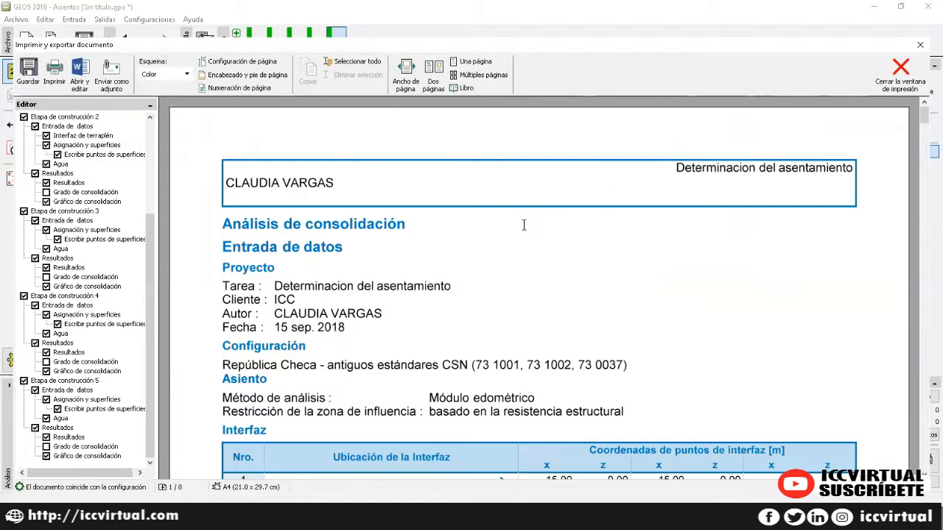
Step: Scroll through the report pages covering the stage input data and results
{"action": "scroll", "coordinate": [523, 225], "scroll_direction": "down", "scroll_amount": 1}
{"action": "scroll", "coordinate": [535, 232], "scroll_direction": "down", "scroll_amount": 3}
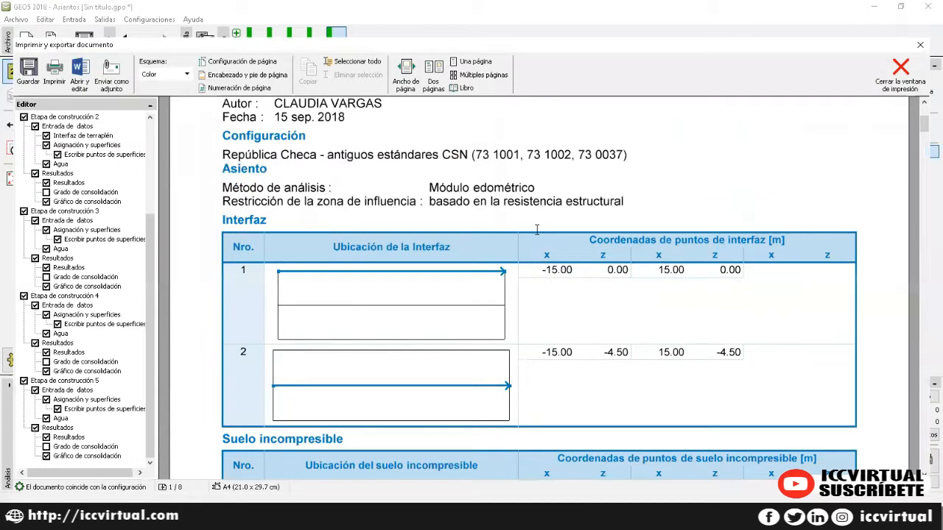
{"action": "scroll", "coordinate": [540, 233], "scroll_direction": "down", "scroll_amount": 8}
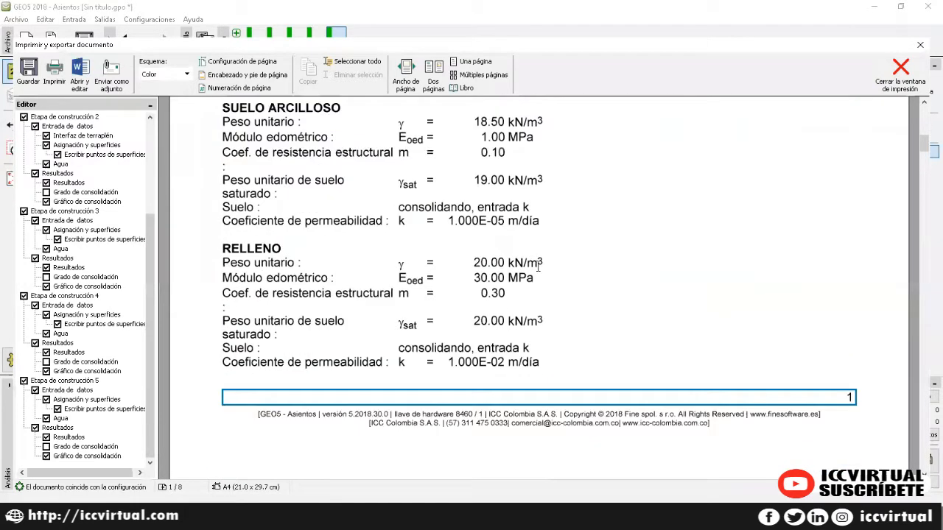
{"action": "scroll", "coordinate": [539, 263], "scroll_direction": "down", "scroll_amount": 9}
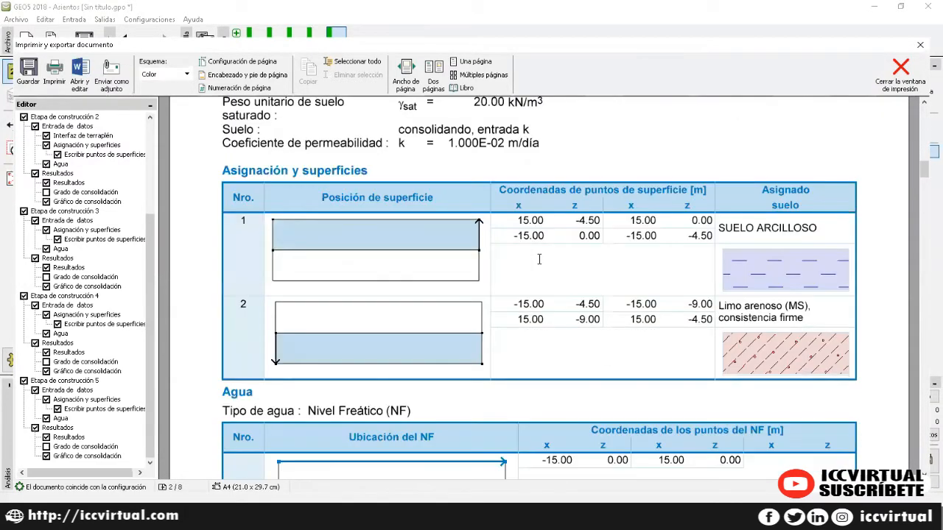
{"action": "scroll", "coordinate": [538, 259], "scroll_direction": "down", "scroll_amount": 10}
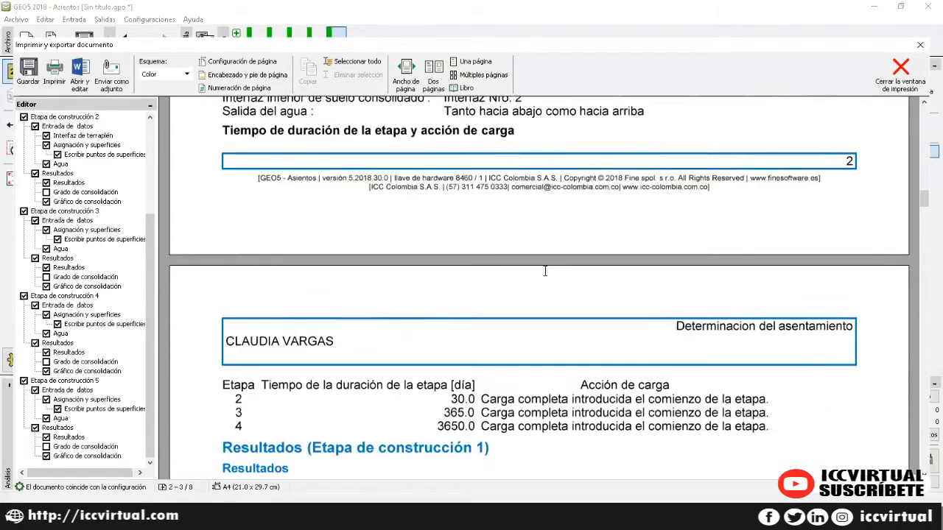
{"action": "scroll", "coordinate": [542, 273], "scroll_direction": "down", "scroll_amount": 3}
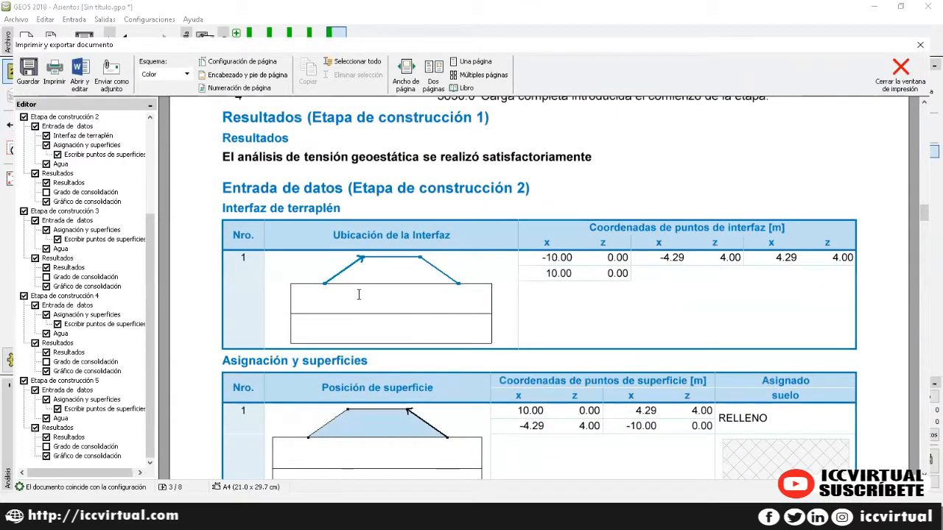
{"action": "scroll", "coordinate": [684, 271], "scroll_direction": "down", "scroll_amount": 10}
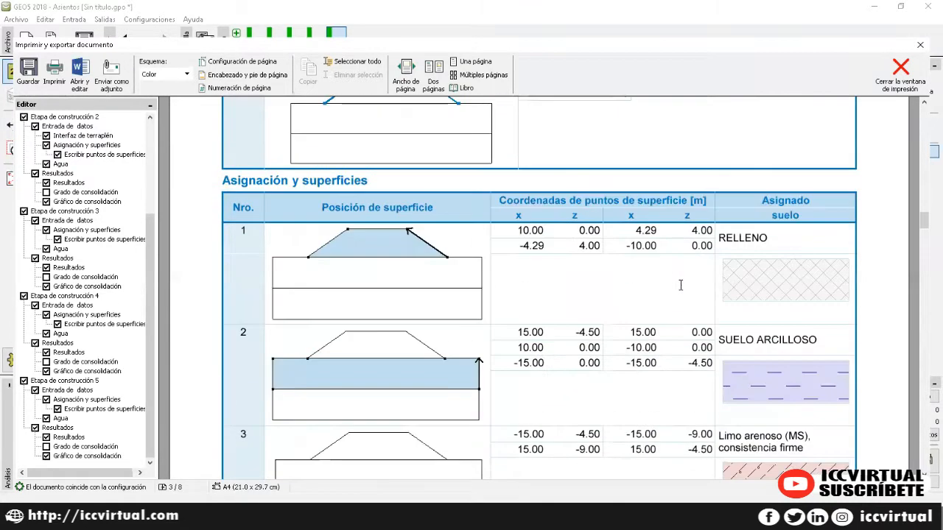
{"action": "scroll", "coordinate": [672, 272], "scroll_direction": "down", "scroll_amount": 10}
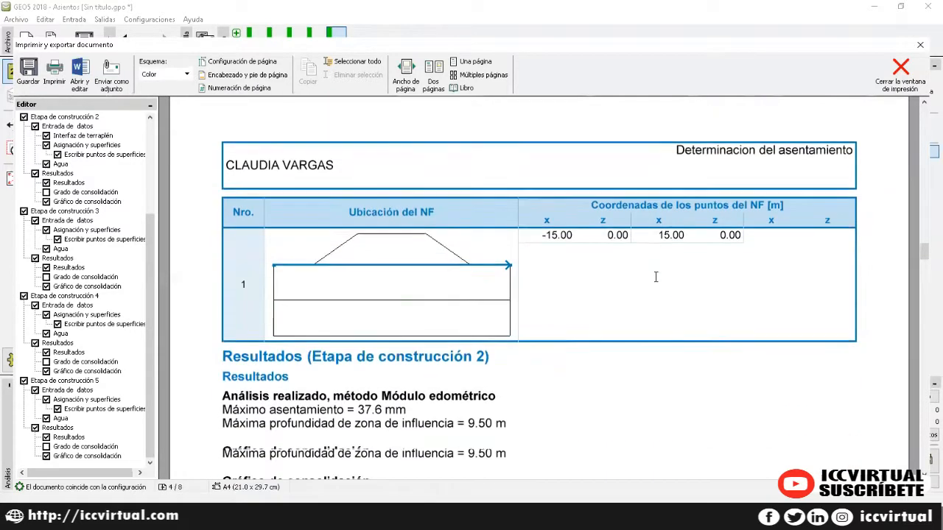
Step: Scroll on to the consolidation graphs, then tick and untick Etapa 2 Grado de consolidación
{"action": "scroll", "coordinate": [653, 275], "scroll_direction": "up", "scroll_amount": 1}
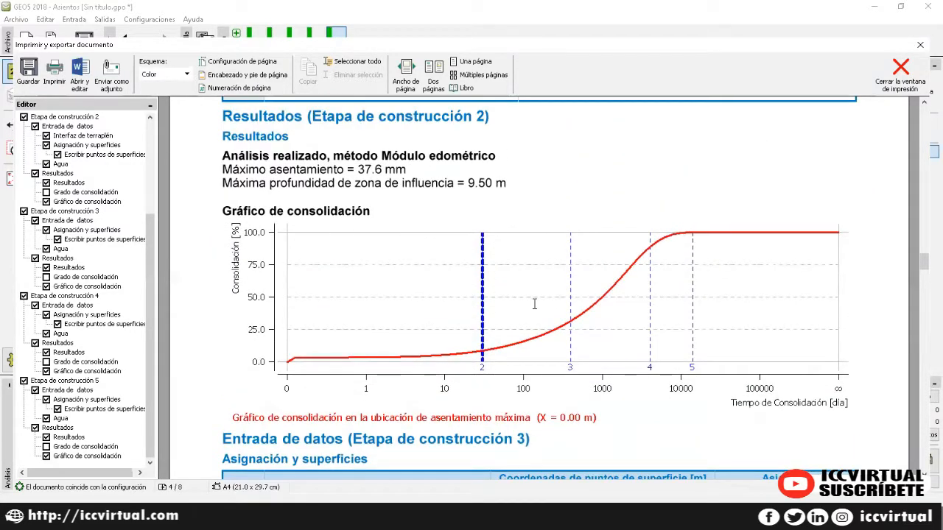
{"action": "scroll", "coordinate": [534, 304], "scroll_direction": "down", "scroll_amount": 10}
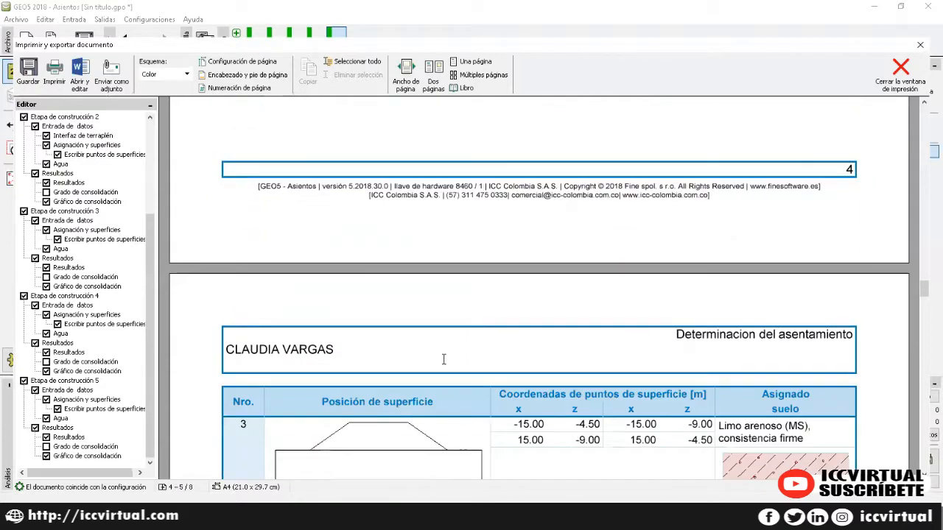
{"action": "scroll", "coordinate": [443, 359], "scroll_direction": "down", "scroll_amount": 4}
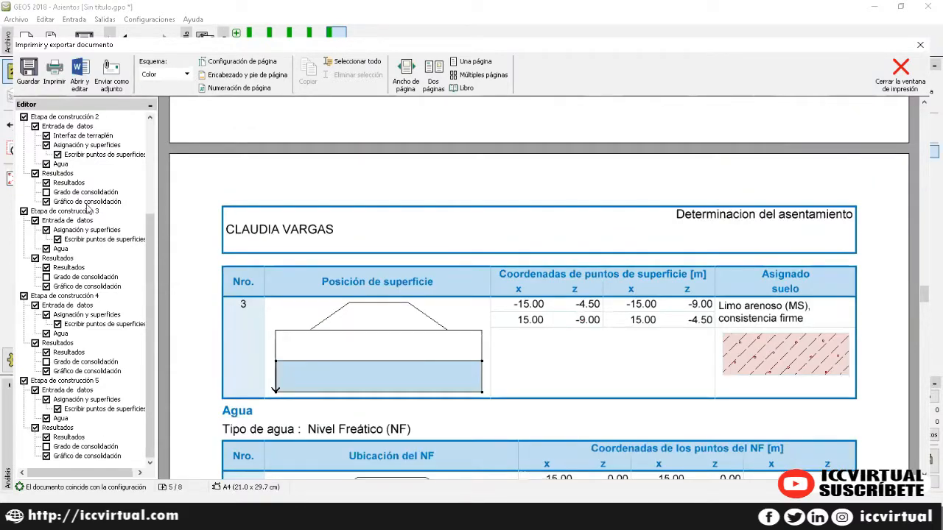
{"action": "left_click", "coordinate": [47, 192]}
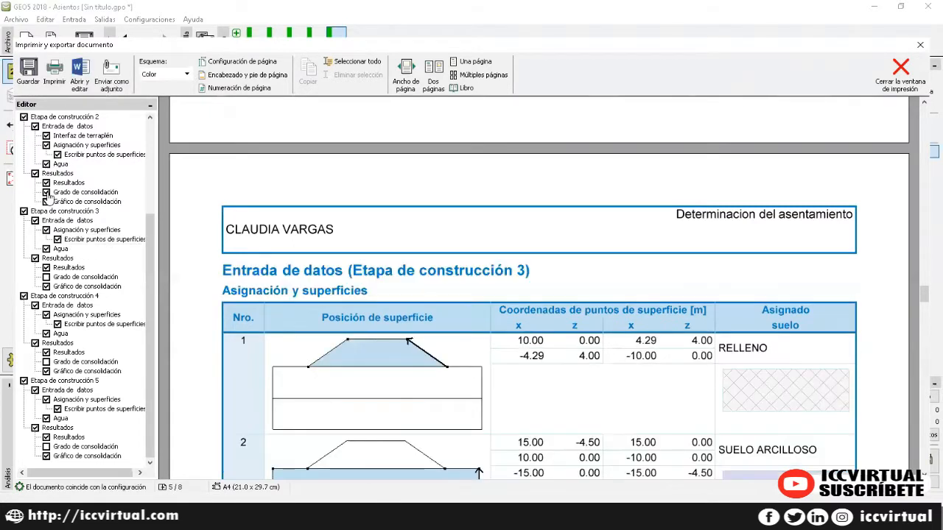
{"action": "left_click", "coordinate": [46, 192]}
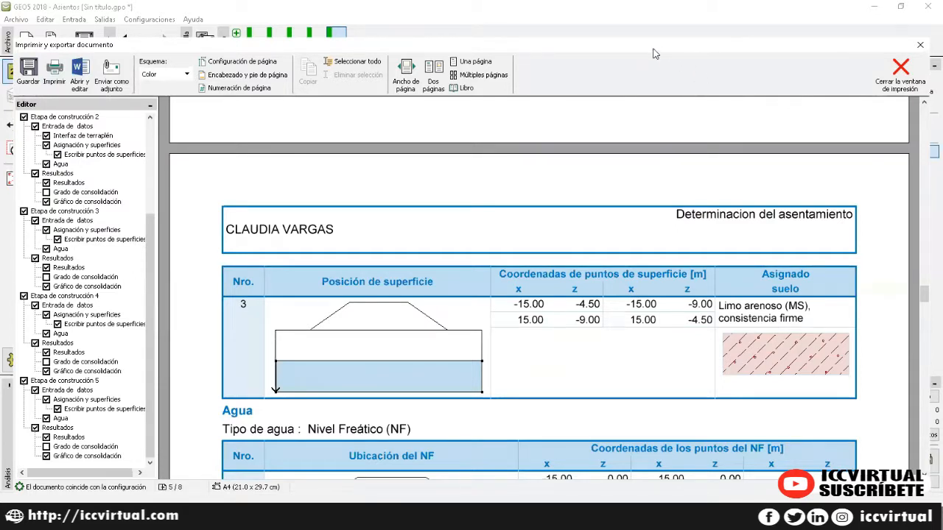
Step: Move the report window aside and back, then close the report preview
{"action": "left_click_drag", "start_coordinate": [659, 49], "coordinate": [597, 31]}
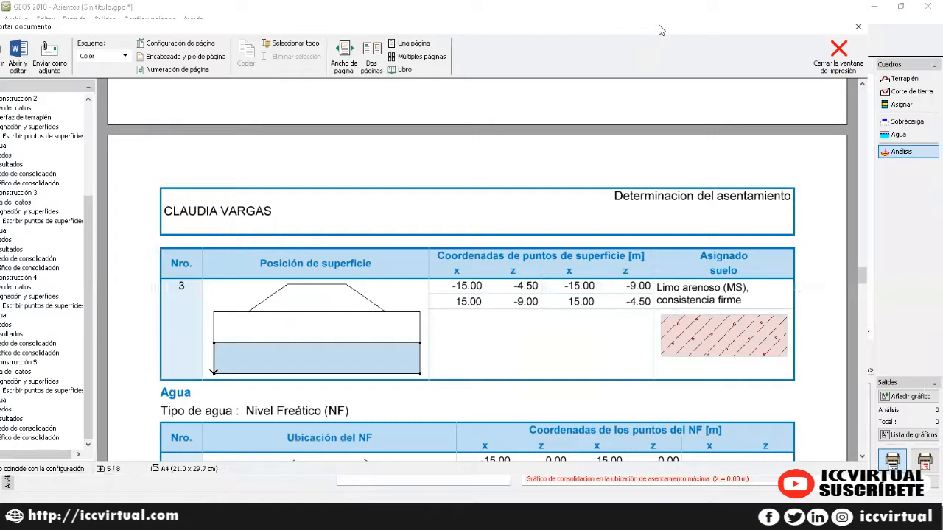
{"action": "left_click_drag", "start_coordinate": [661, 28], "coordinate": [708, 26]}
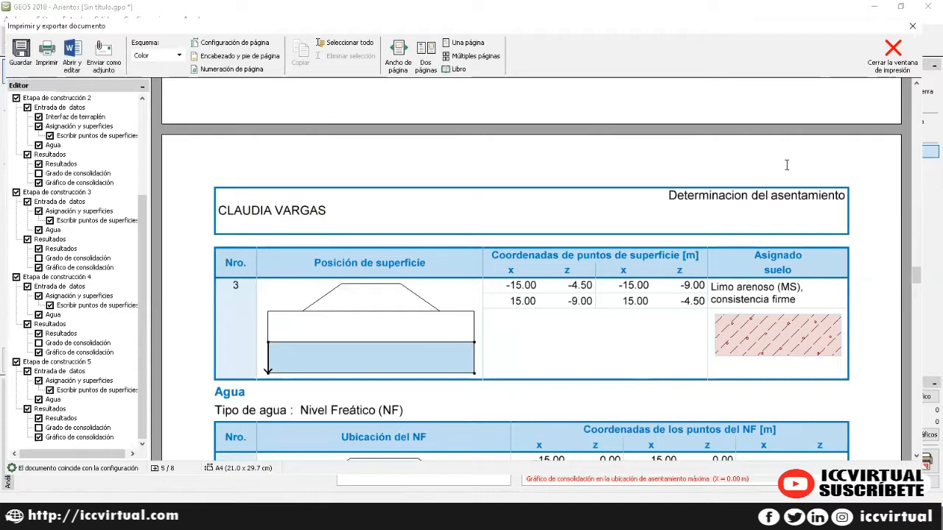
{"action": "left_click", "coordinate": [911, 26]}
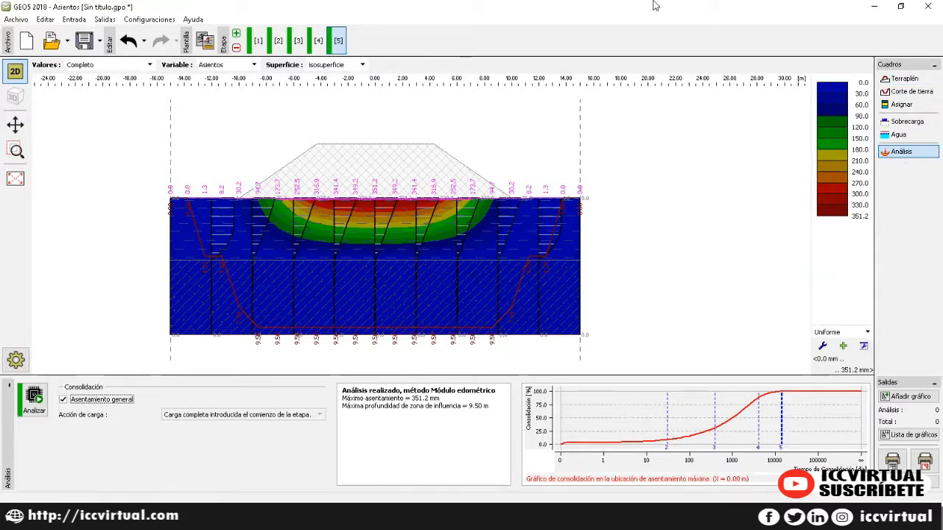
Step: Quit GEO5 without saving the model, then close the PowerPoint presentation
{"action": "left_click", "coordinate": [926, 7]}
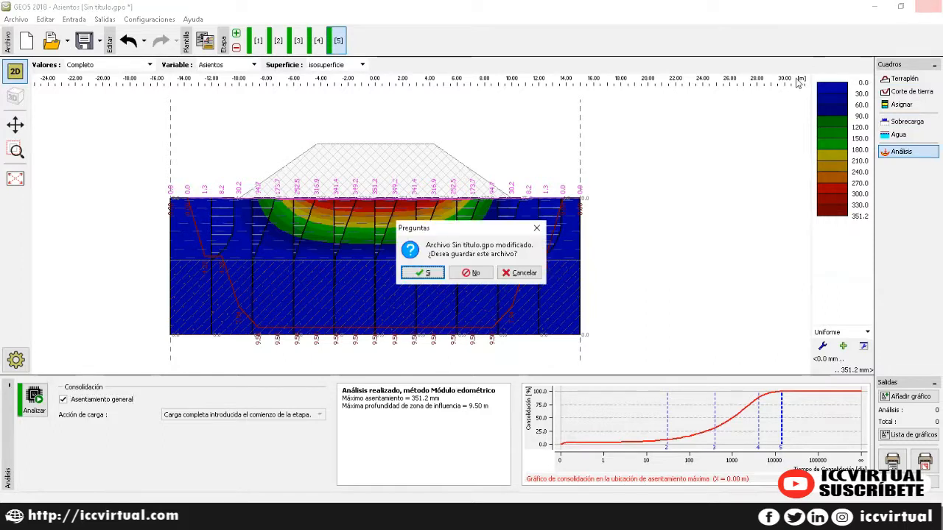
{"action": "left_click", "coordinate": [470, 274]}
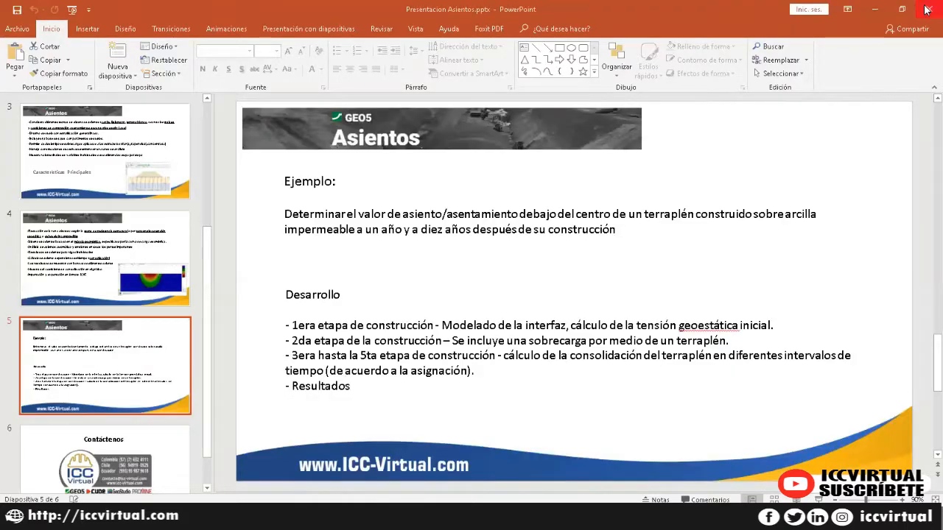
{"action": "left_click", "coordinate": [929, 9]}
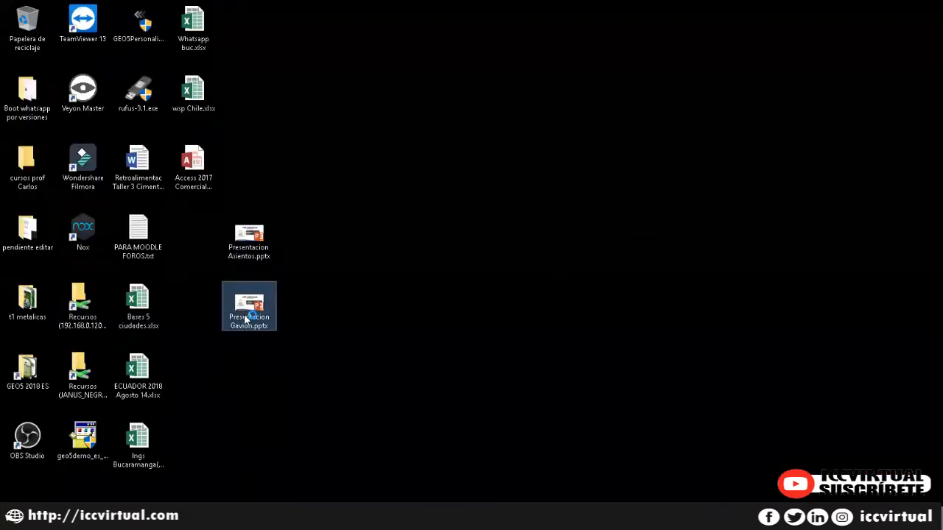
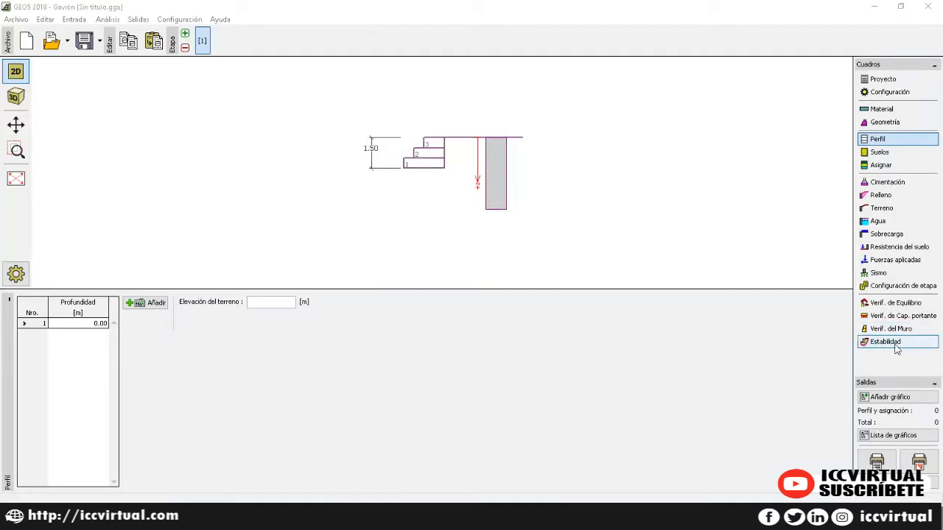
Step: Fill in the project data: task ANALISIS GAVION, client ICC and the author's name
{"action": "scroll", "coordinate": [446, 178], "scroll_direction": "up", "scroll_amount": 3}
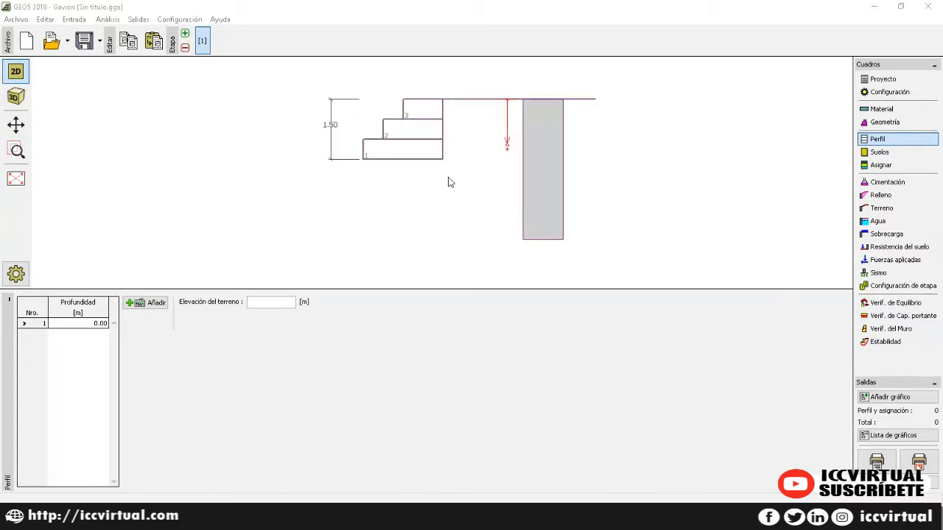
{"action": "scroll", "coordinate": [450, 182], "scroll_direction": "up", "scroll_amount": 1}
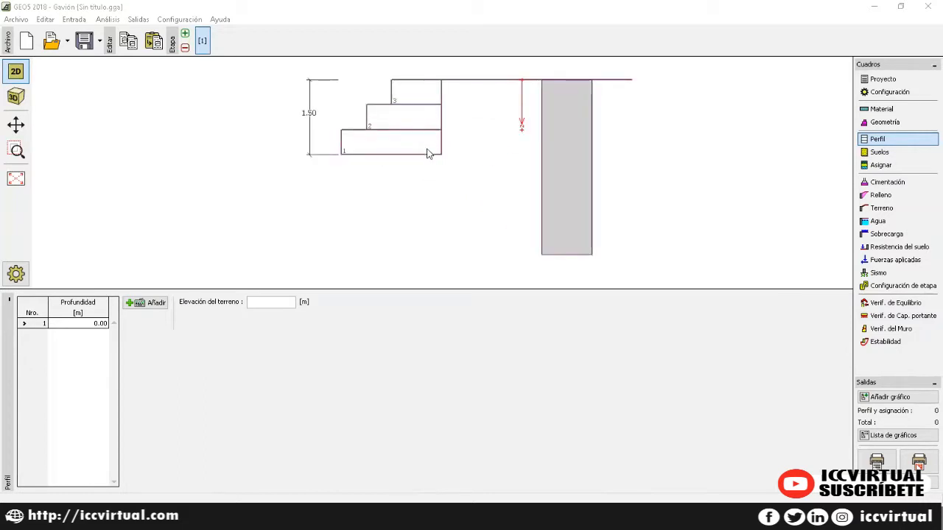
{"action": "left_click", "coordinate": [883, 79]}
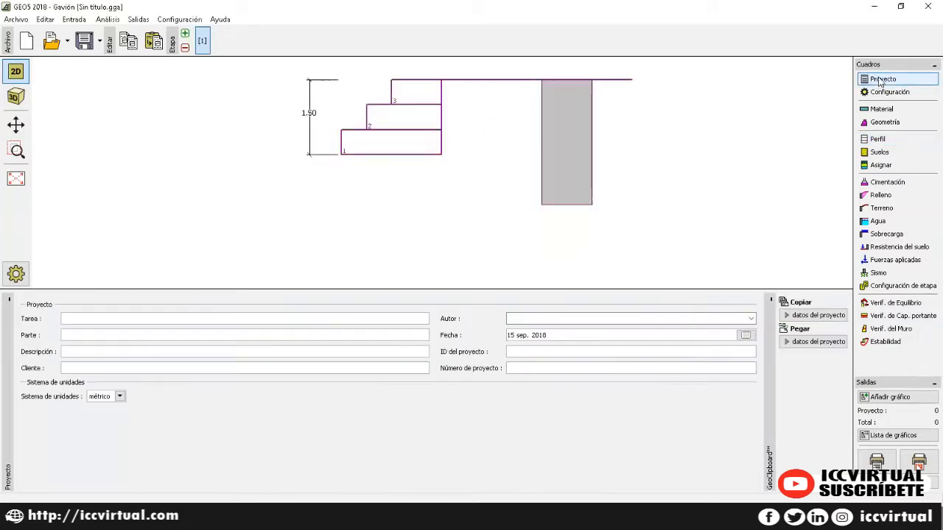
{"action": "left_click", "coordinate": [334, 319]}
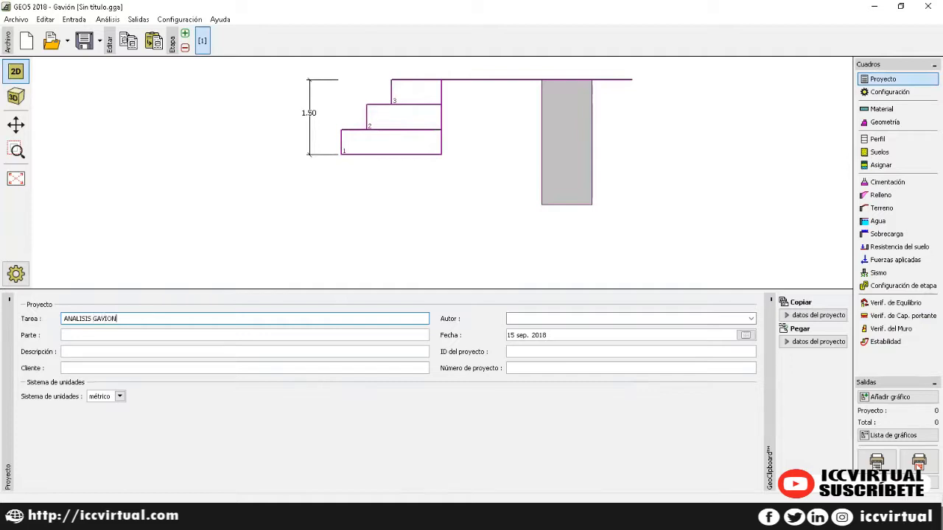
{"action": "left_click", "coordinate": [244, 368]}
{"action": "type", "text": "ICC"}
{"action": "left_click", "coordinate": [528, 318]}
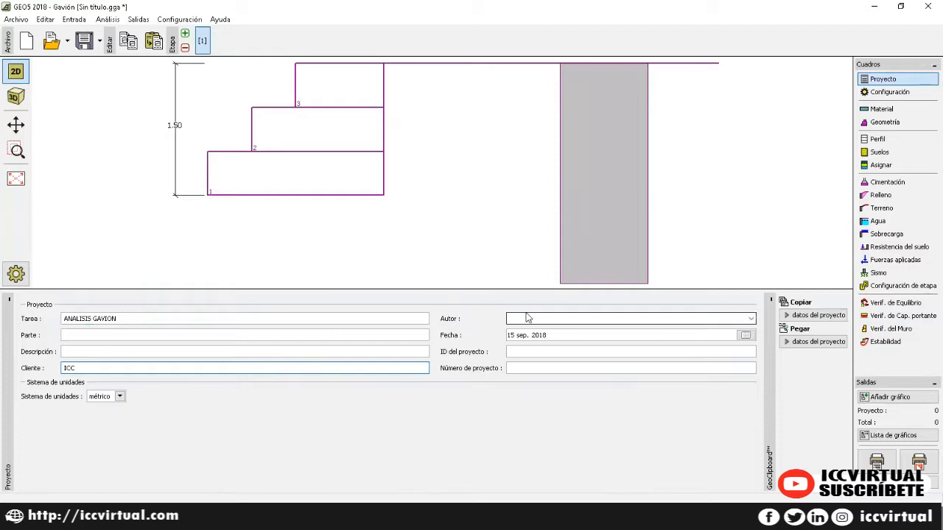
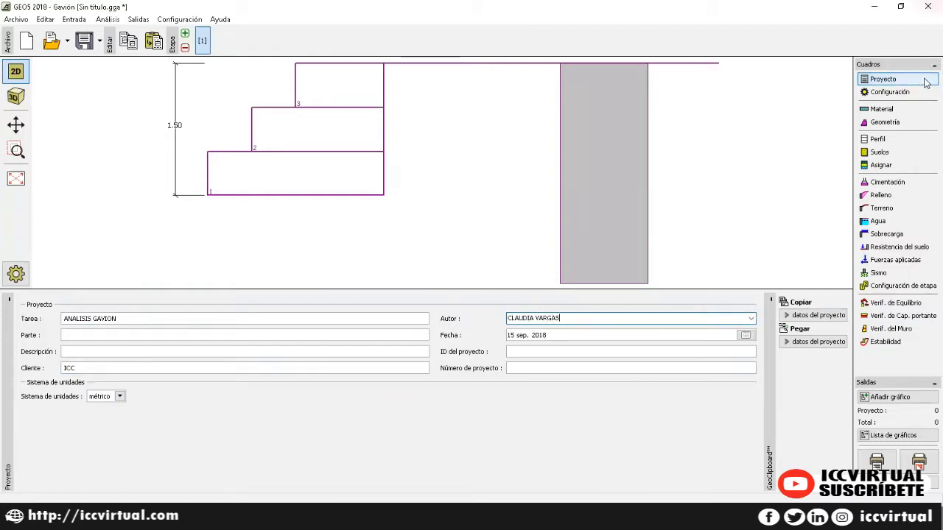
{"action": "left_click", "coordinate": [889, 92]}
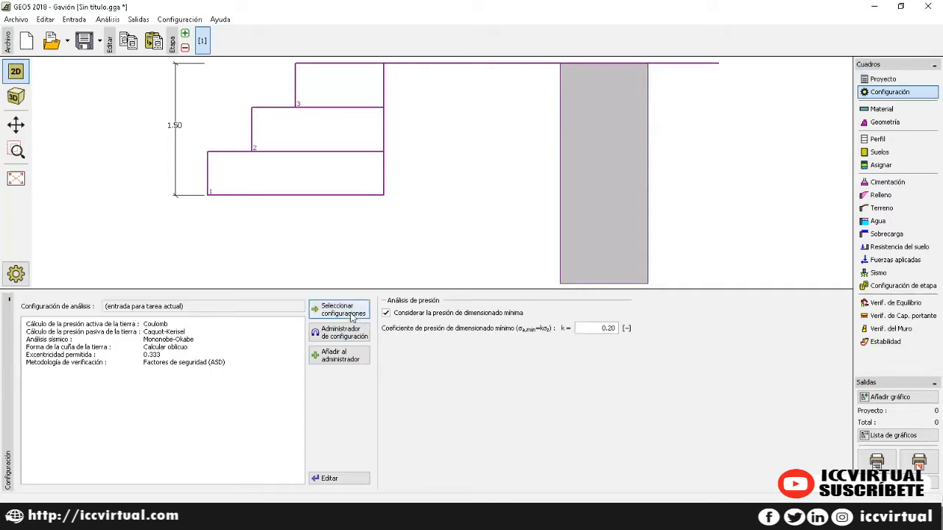
Step: Choose the Estándar - Factor de seguridad configuration and turn off minimum dimensioning pressure
{"action": "left_click", "coordinate": [340, 309]}
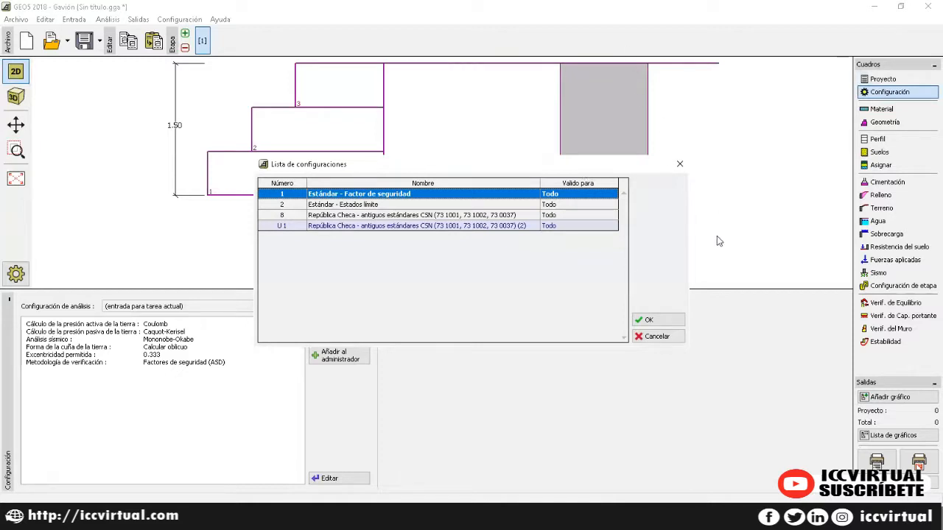
{"action": "left_click", "coordinate": [653, 321]}
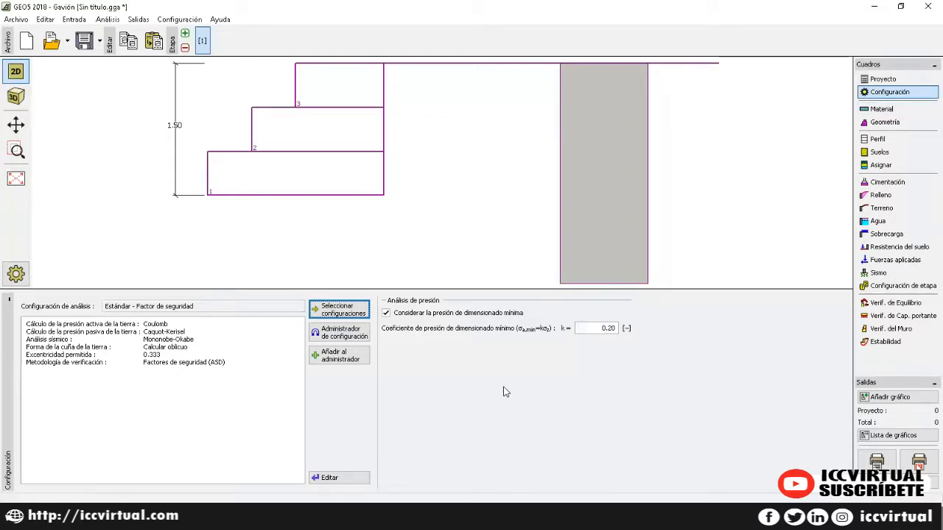
{"action": "left_click", "coordinate": [387, 314]}
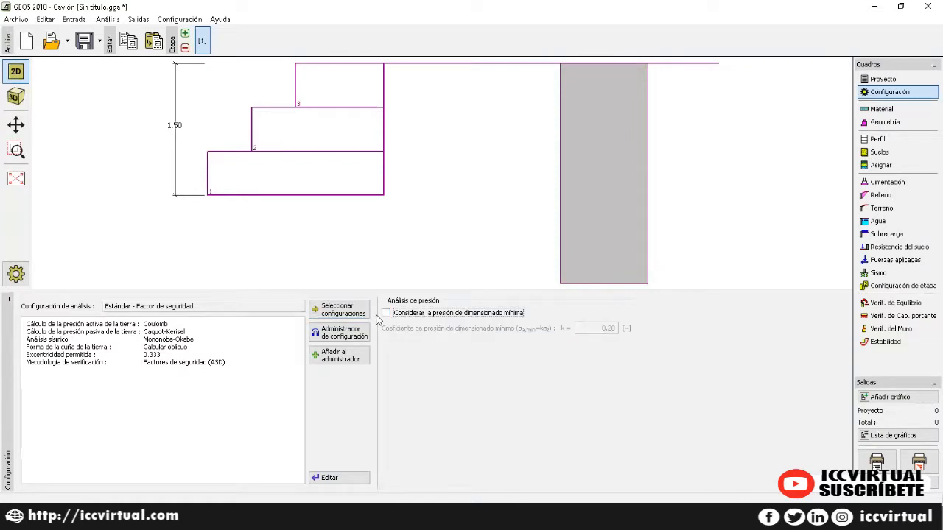
Step: Add gabion Material Nro. 1 with unit weight 17 kN/m³ and friction 35°, keeping other defaults
{"action": "left_click", "coordinate": [882, 110]}
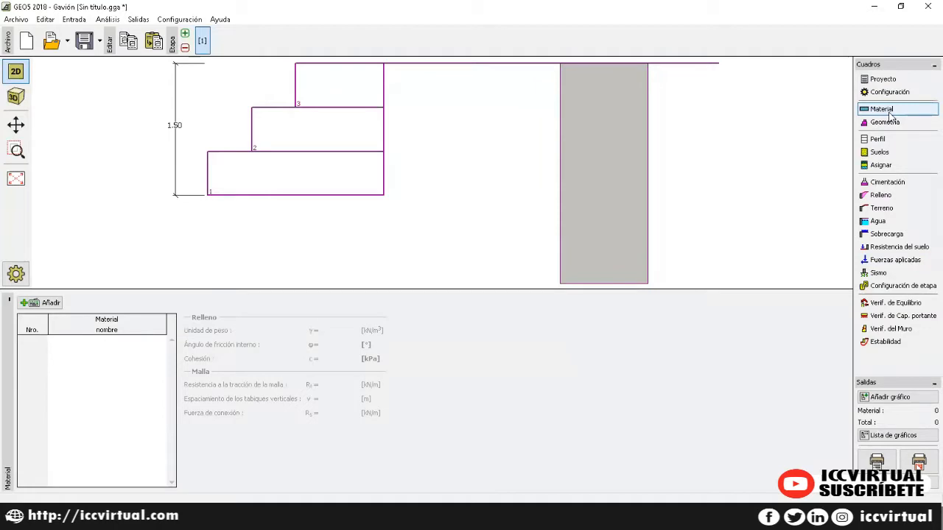
{"action": "left_click", "coordinate": [51, 304]}
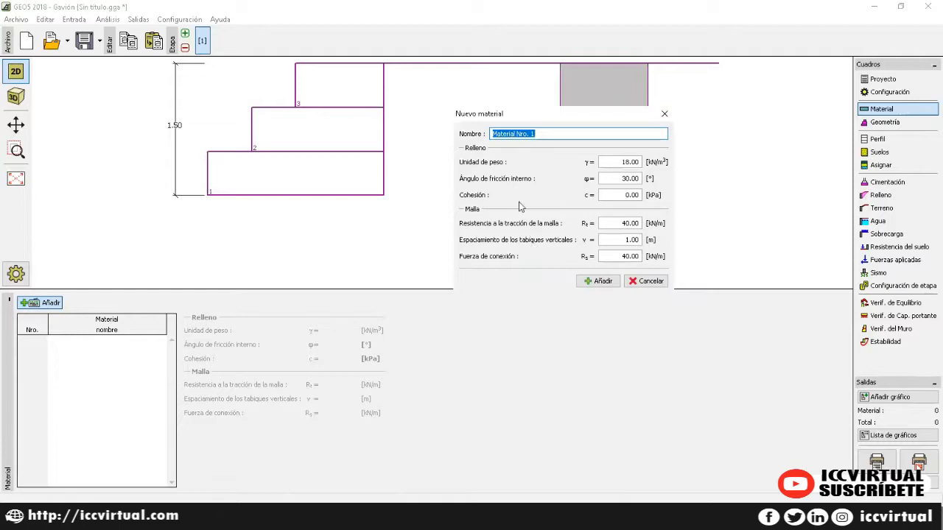
{"action": "left_click", "coordinate": [631, 163]}
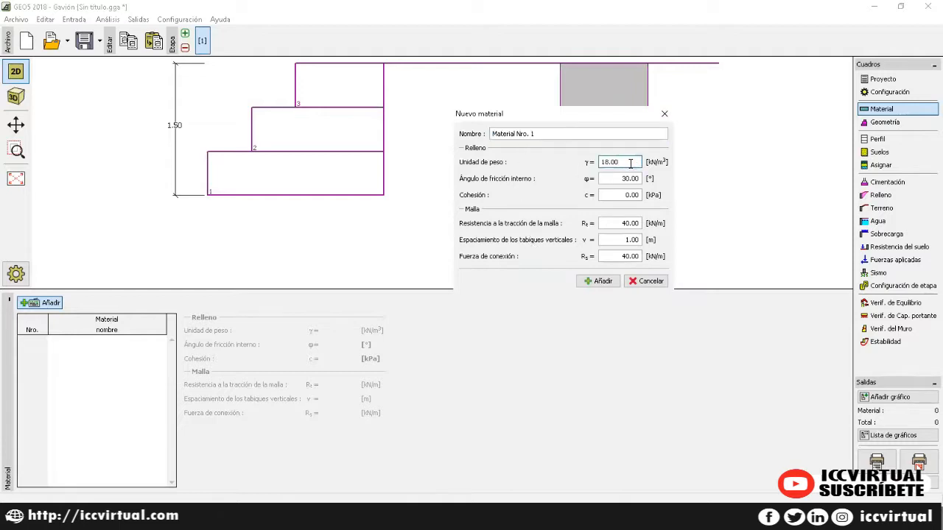
{"action": "left_click_drag", "start_coordinate": [630, 163], "coordinate": [561, 160]}
{"action": "type", "text": "17"}
{"action": "key", "text": "Tab"}
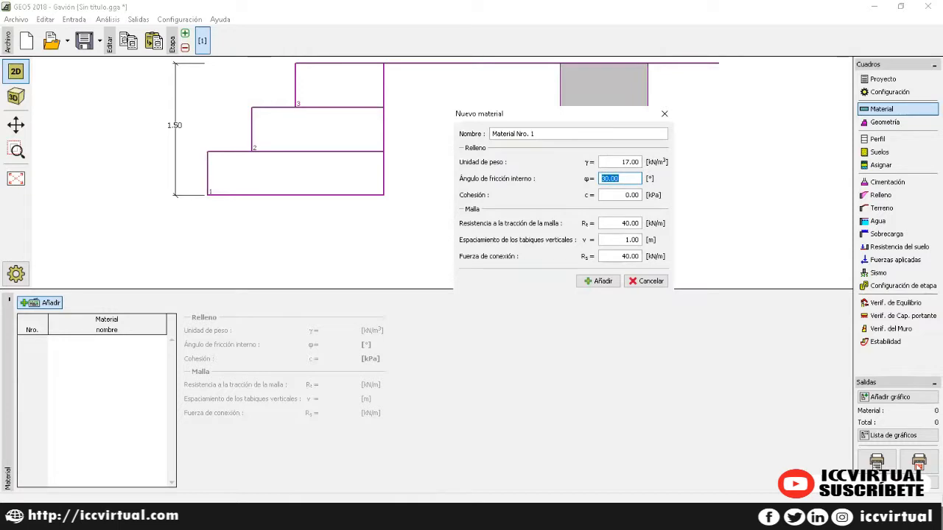
{"action": "type", "text": "35"}
{"action": "key", "text": "Tab"}
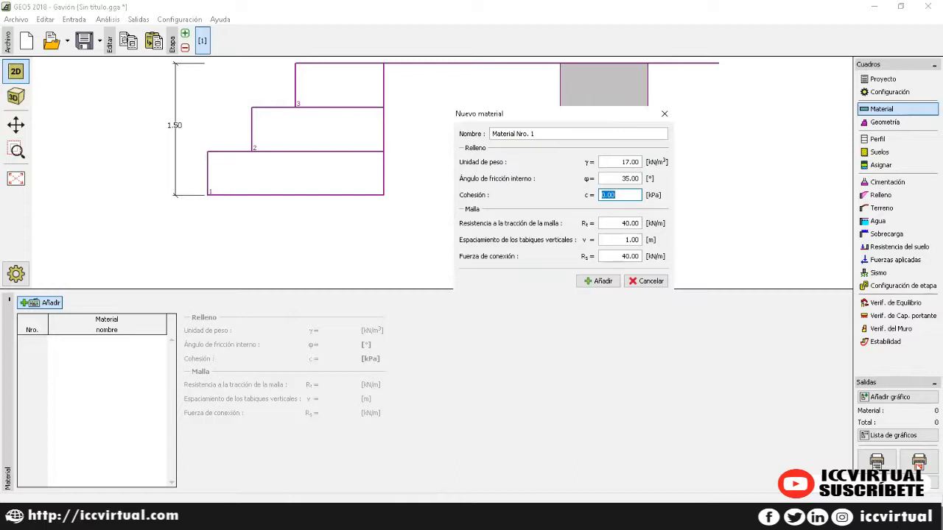
{"action": "key", "text": "Tab"}
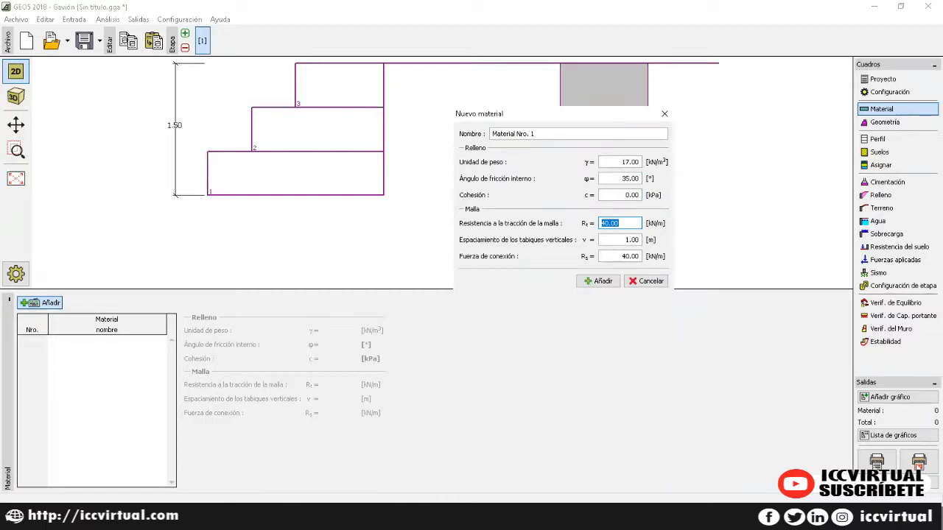
{"action": "key", "text": "Tab"}
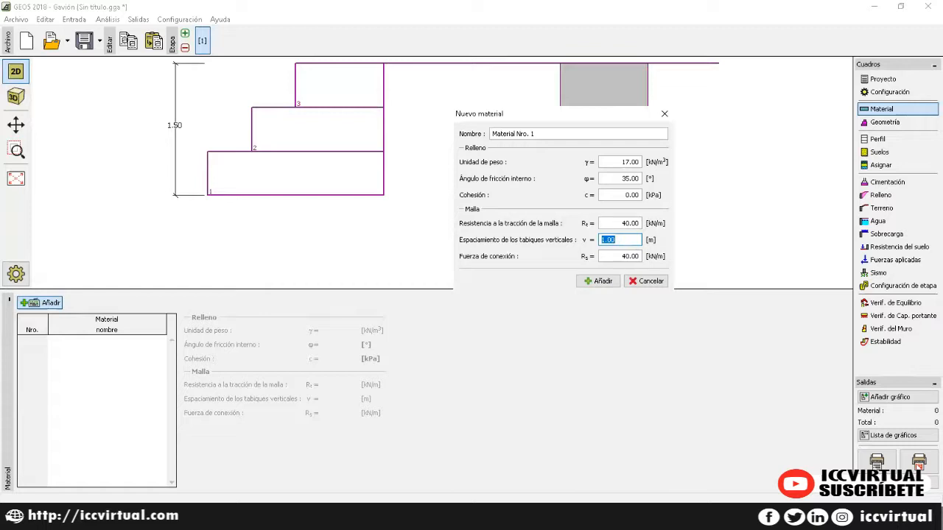
{"action": "key", "text": "Tab"}
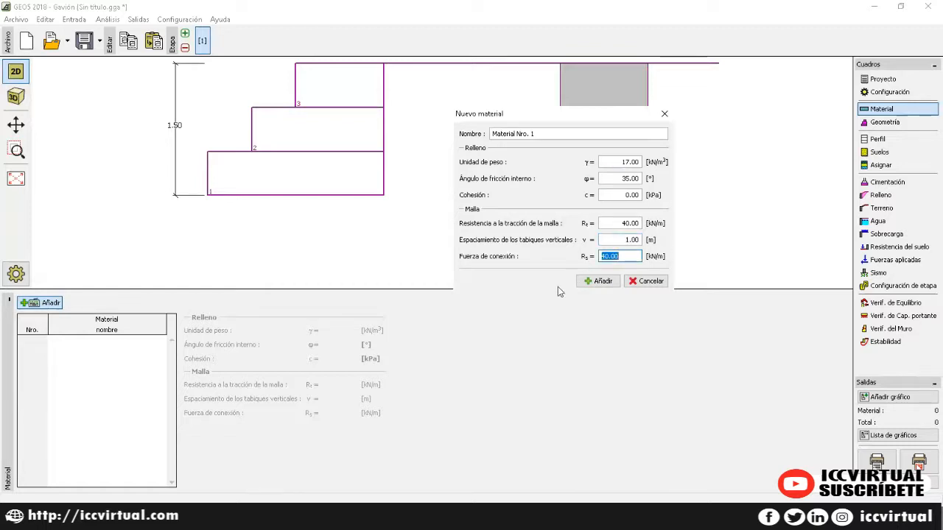
{"action": "left_click", "coordinate": [602, 283]}
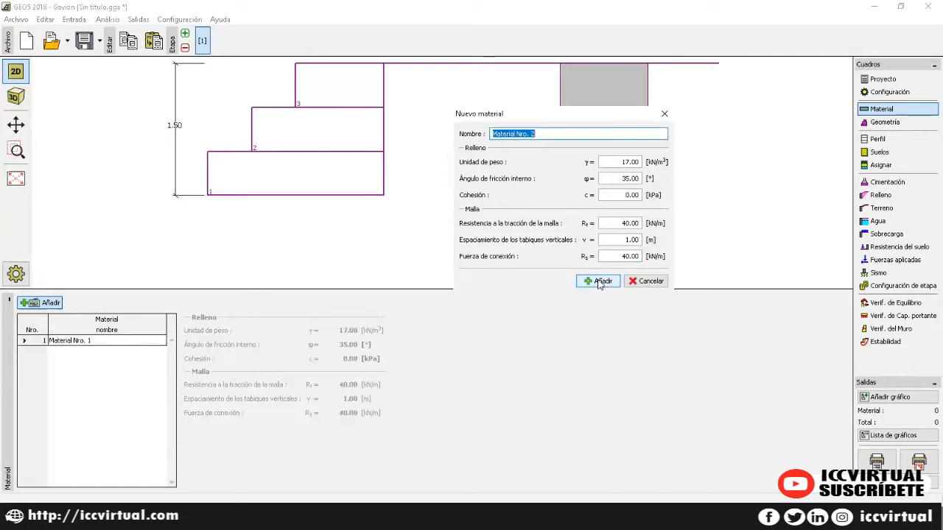
{"action": "left_click", "coordinate": [664, 114]}
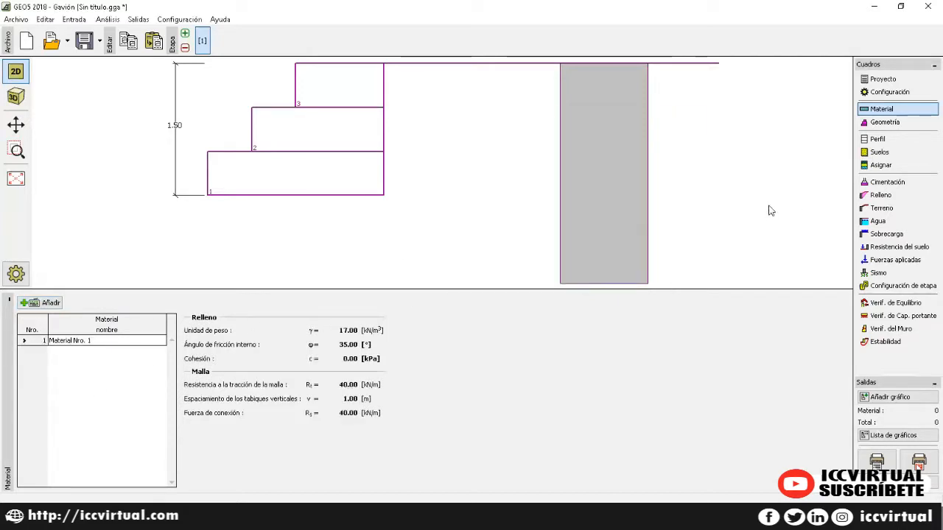
Step: Open block 1's editor and the file menu, then close both without changes
{"action": "left_click", "coordinate": [885, 122]}
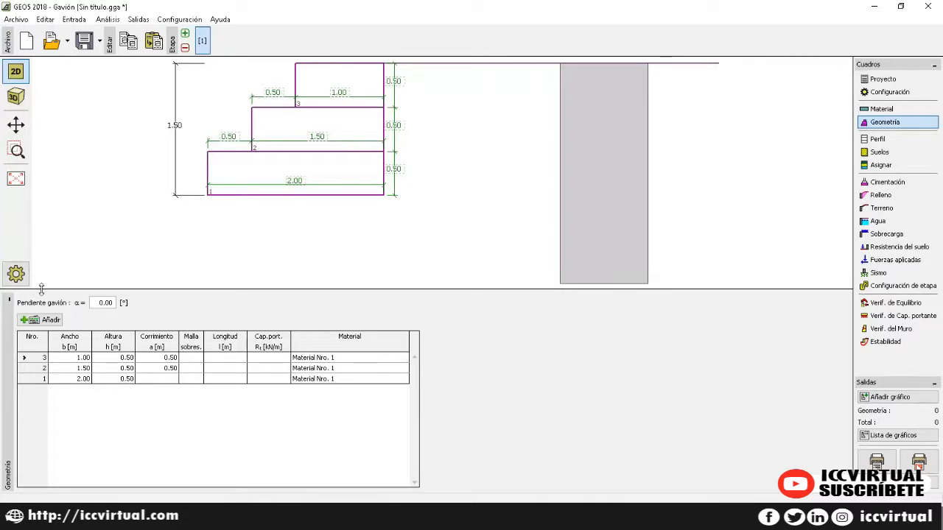
{"action": "double_click", "coordinate": [148, 382]}
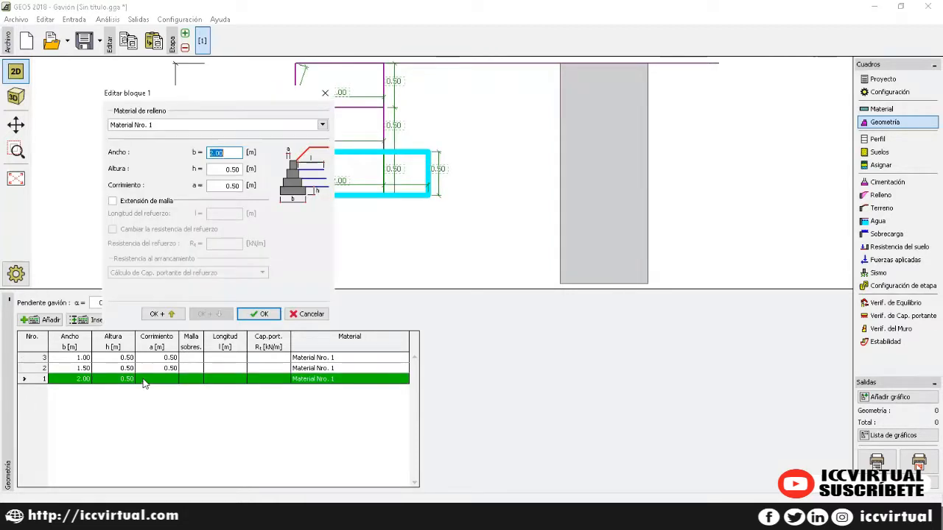
{"action": "left_click_drag", "start_coordinate": [188, 98], "coordinate": [515, 107]}
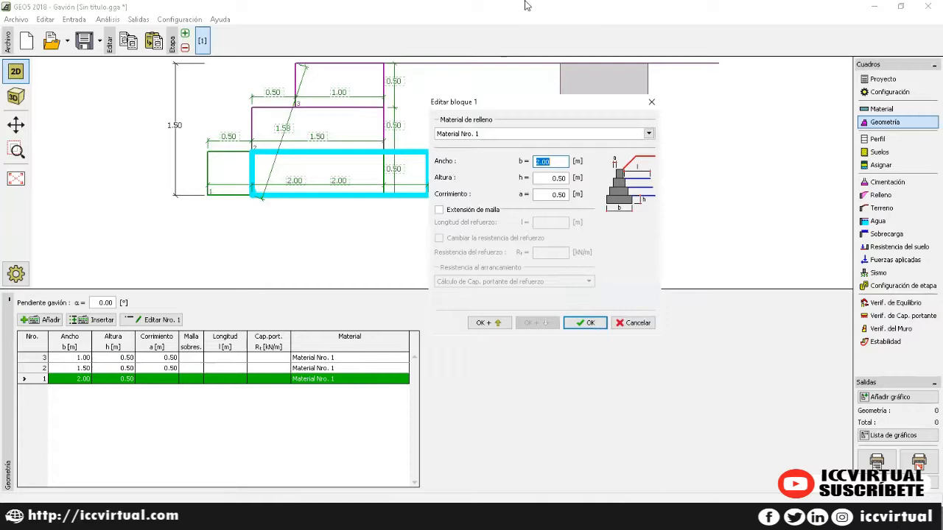
{"action": "left_click", "coordinate": [652, 102]}
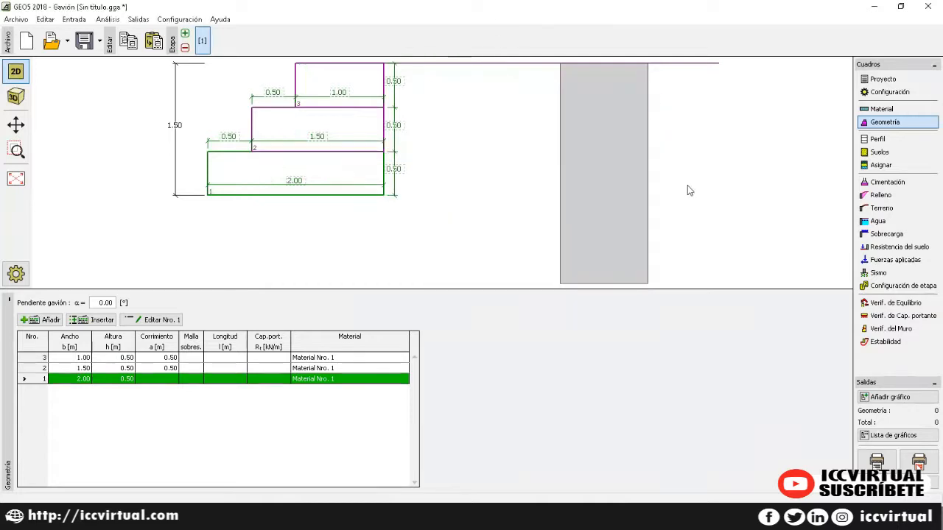
{"action": "left_click", "coordinate": [18, 20]}
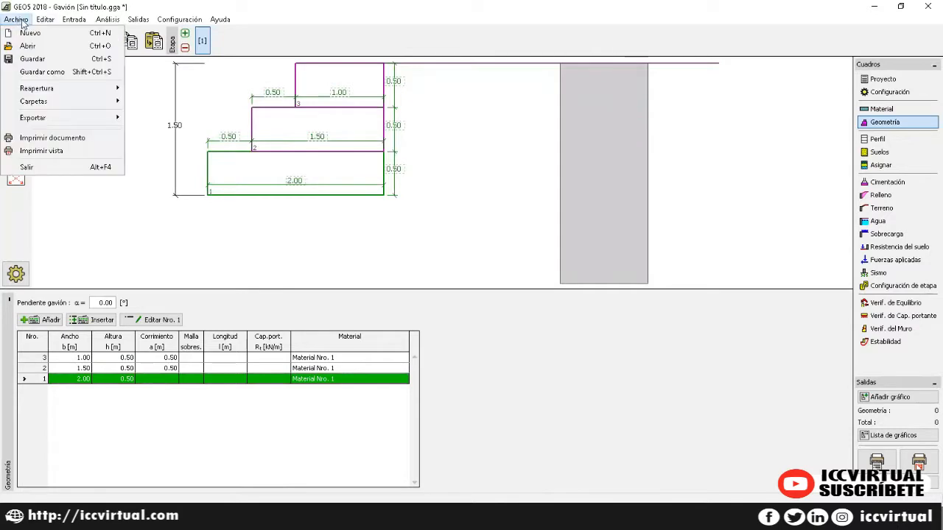
{"action": "mouse_move", "coordinate": [67, 119]}
{"action": "left_click", "coordinate": [179, 433]}
Step: Set block 1 to 3.50 m width, 1.00 m height and zero offset
{"action": "left_click", "coordinate": [156, 380]}
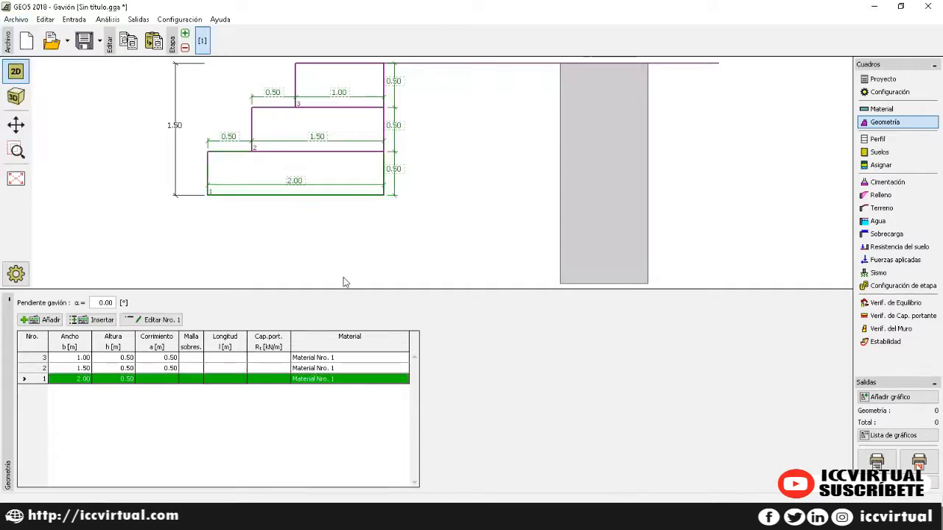
{"action": "double_click", "coordinate": [73, 379]}
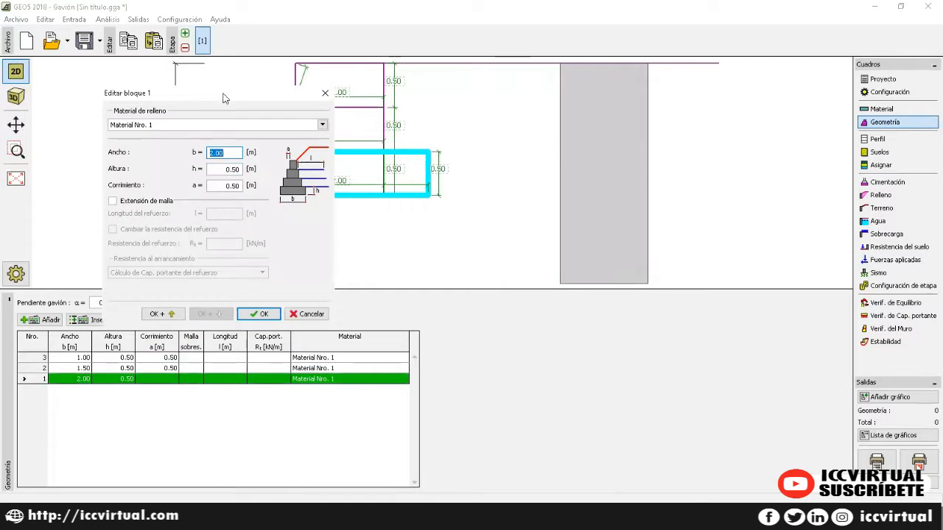
{"action": "left_click_drag", "start_coordinate": [238, 95], "coordinate": [558, 97]}
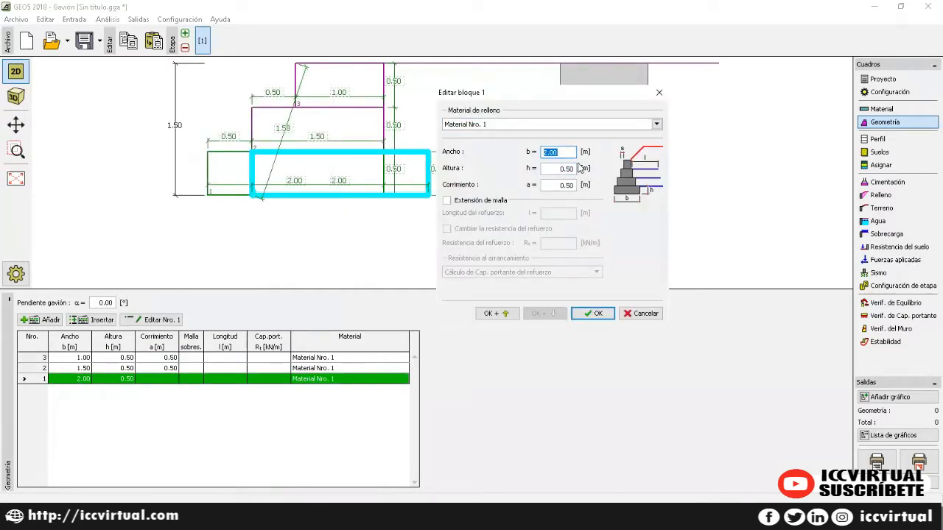
{"action": "type", "text": "3.5"}
{"action": "key", "text": "Tab"}
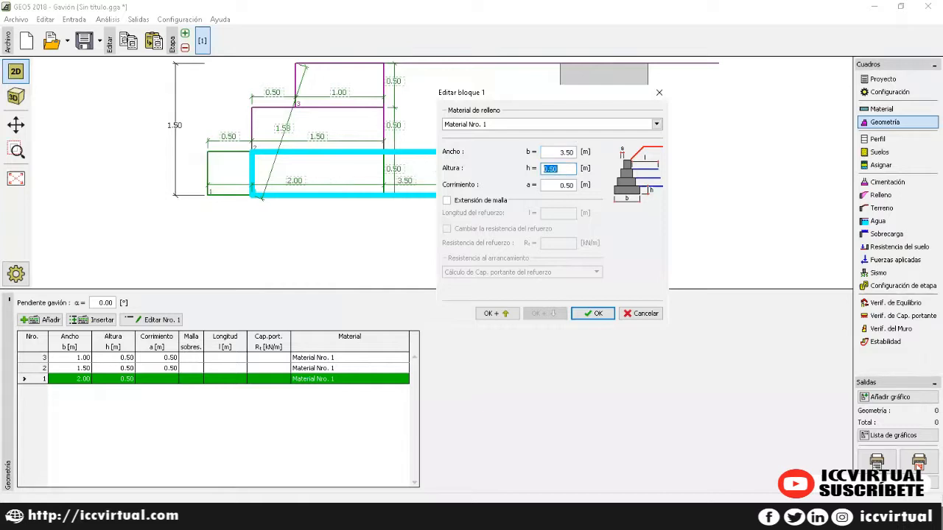
{"action": "type", "text": "1"}
{"action": "key", "text": "Tab"}
{"action": "type", "text": "0"}
{"action": "left_click", "coordinate": [594, 315]}
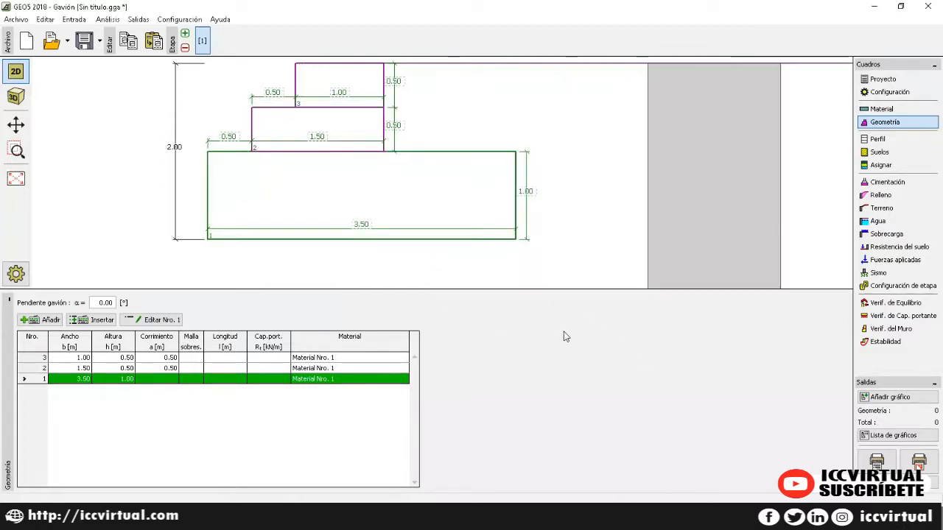
Step: Resize block 2 to 3.50 m wide, 1.00 m high with zero offset
{"action": "double_click", "coordinate": [118, 368]}
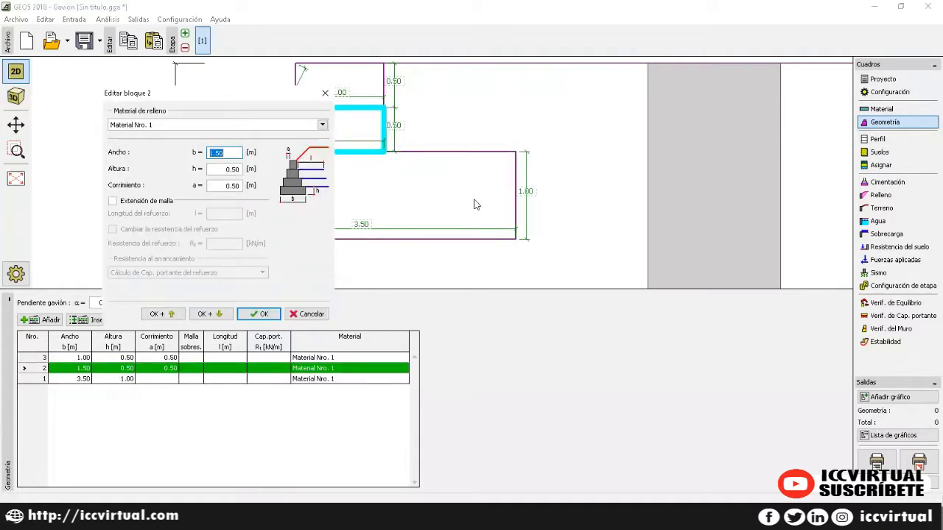
{"action": "type", "text": "3.50"}
{"action": "key", "text": "Tab"}
{"action": "type", "text": "1"}
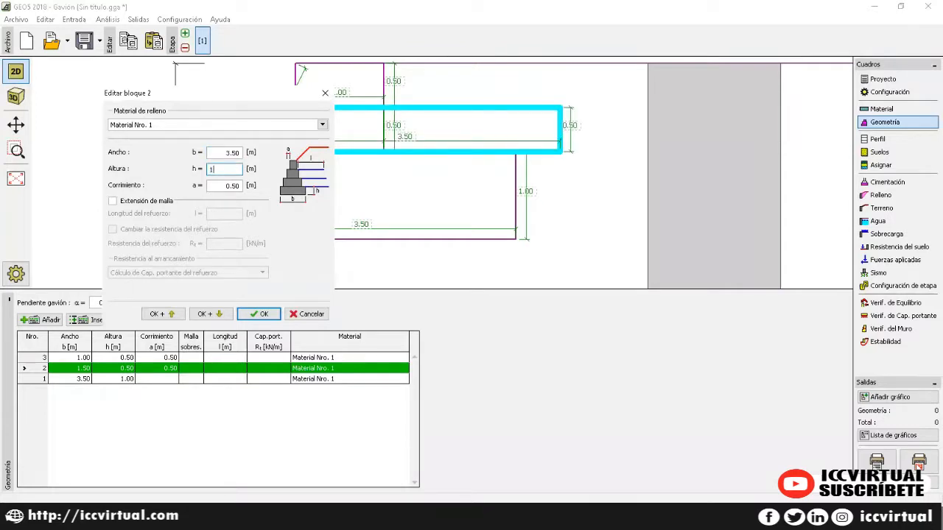
{"action": "key", "text": "Tab"}
{"action": "type", "text": "0"}
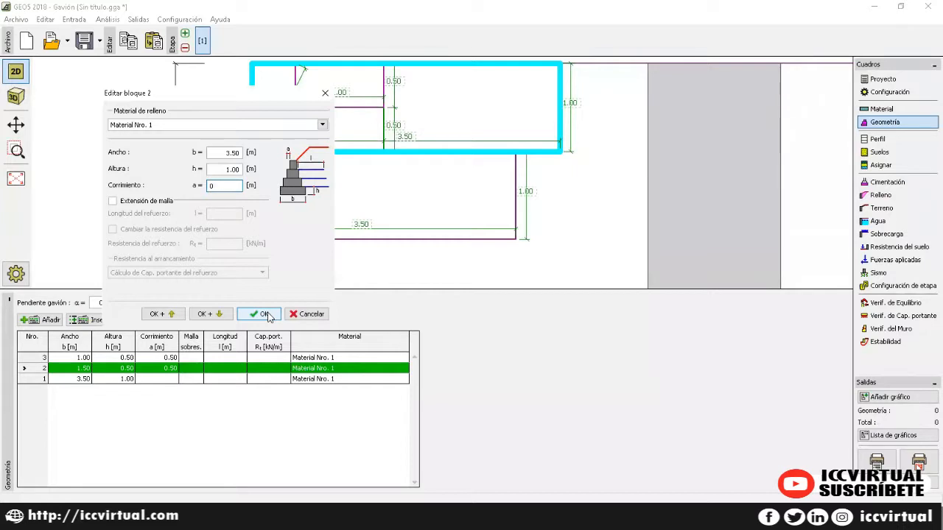
{"action": "left_click", "coordinate": [267, 316]}
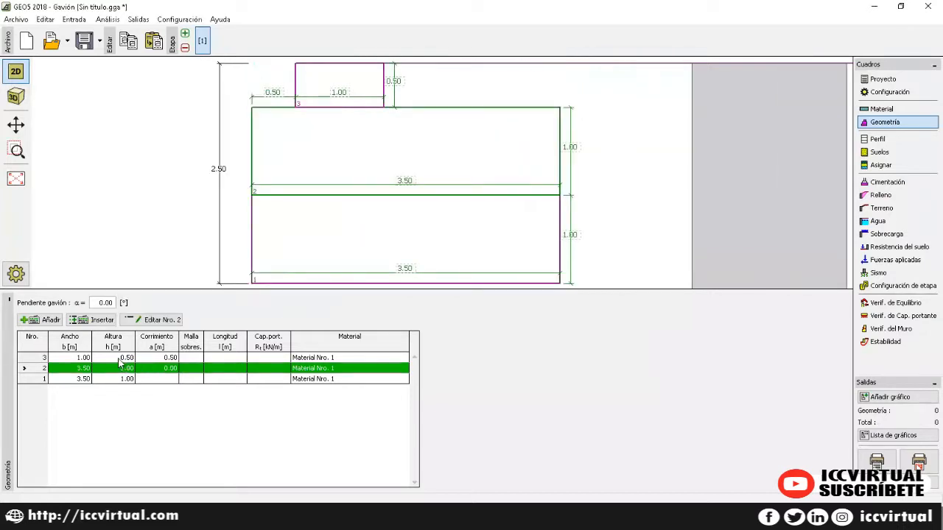
Step: Resize block 3 to 2.50 m wide, 1.00 m high with zero offset
{"action": "double_click", "coordinate": [121, 358]}
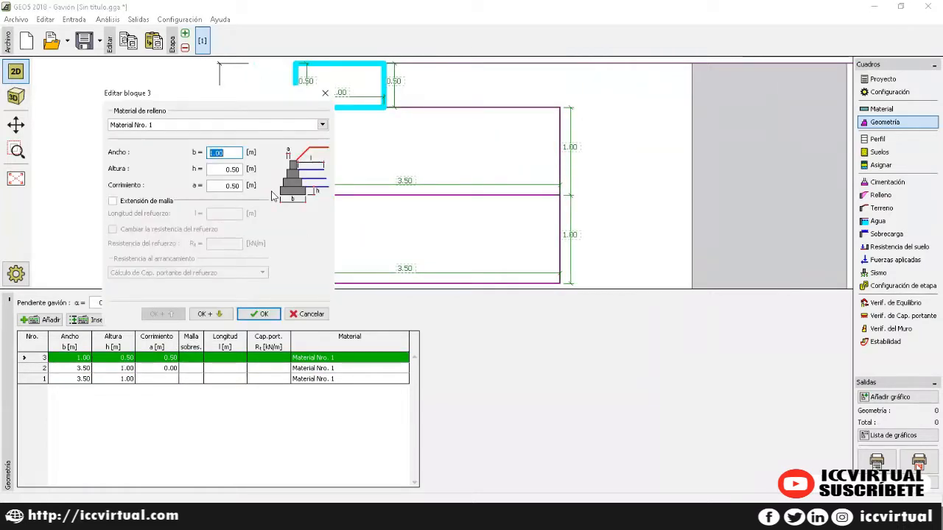
{"action": "type", "text": "2.5"}
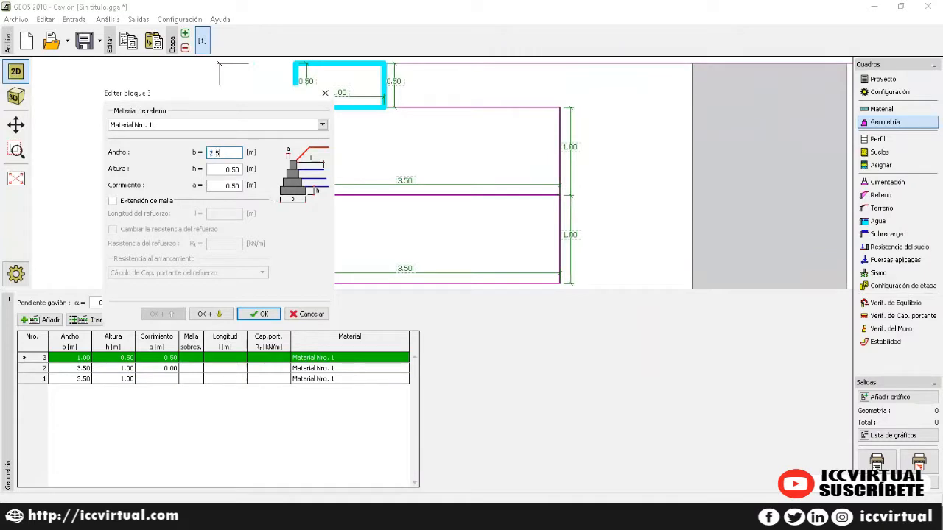
{"action": "key", "text": "Tab"}
{"action": "type", "text": "1"}
{"action": "key", "text": "Tab"}
{"action": "type", "text": "0"}
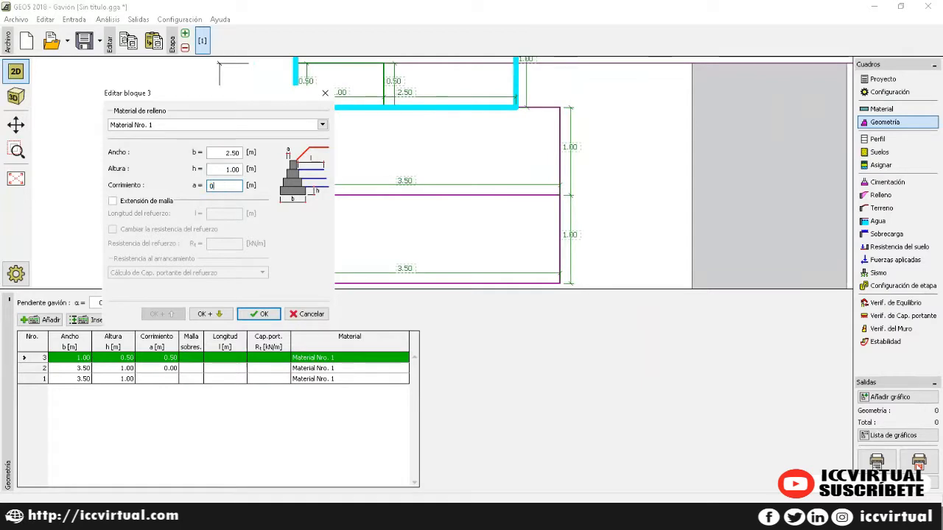
{"action": "left_click", "coordinate": [259, 314]}
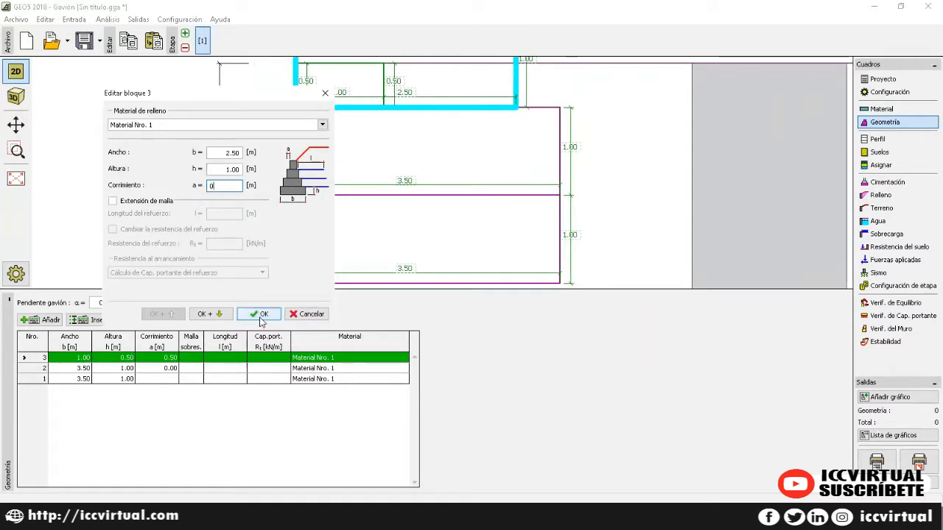
{"action": "left_click", "coordinate": [38, 321]}
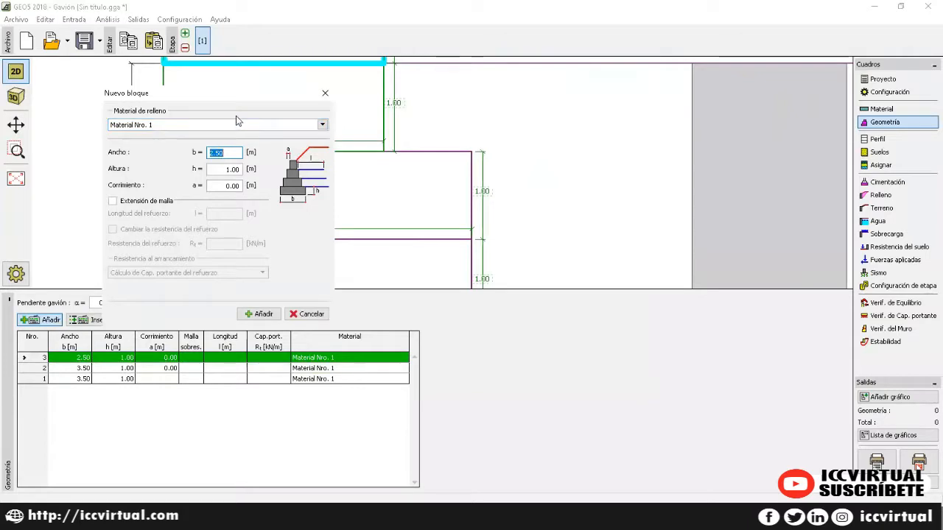
Step: Add blocks 4, 5 and 6, 2.50, 2.00 and 1.00 m wide
{"action": "type", "text": "2.5"}
{"action": "key", "text": "Tab"}
{"action": "key", "text": "Tab"}
{"action": "key", "text": "Tab"}
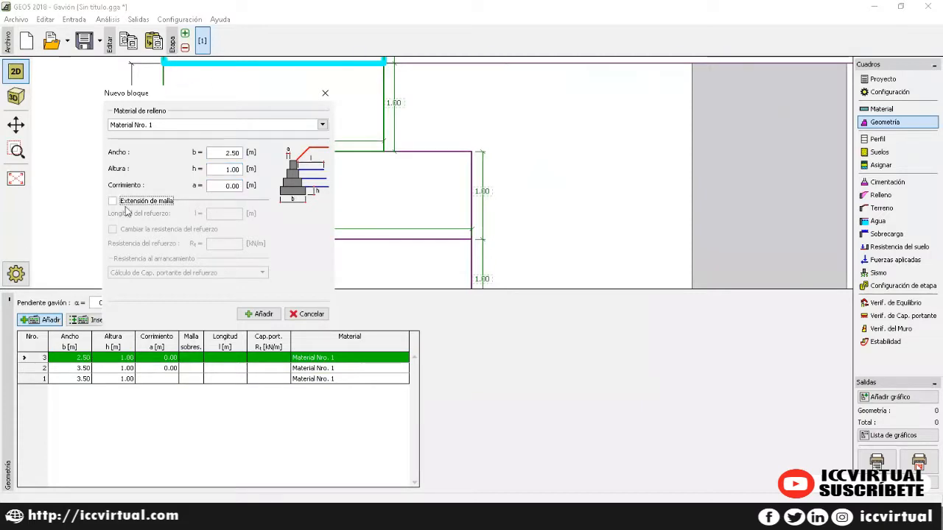
{"action": "left_click", "coordinate": [259, 315]}
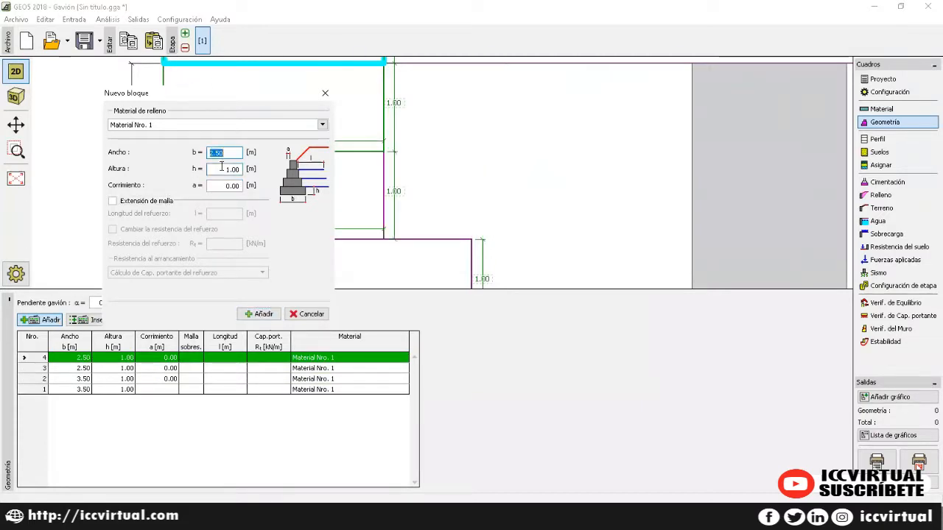
{"action": "type", "text": "2"}
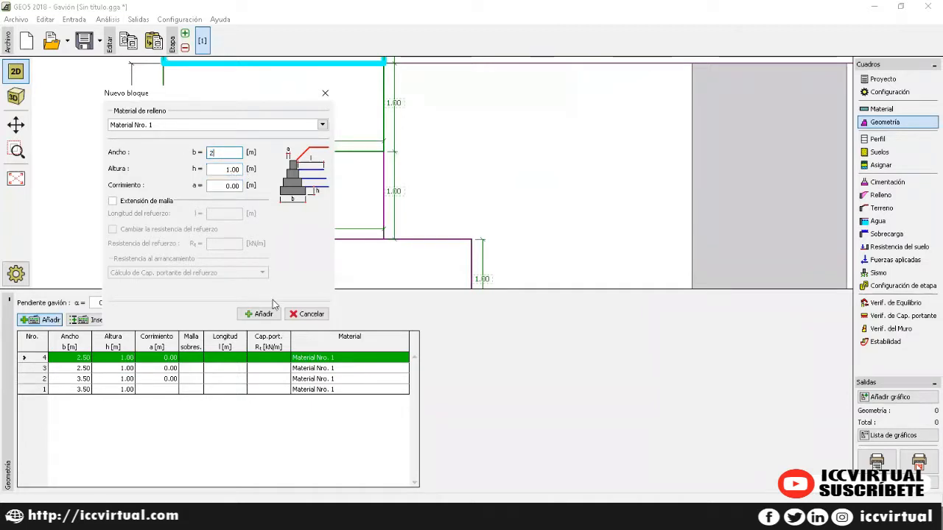
{"action": "left_click", "coordinate": [266, 314]}
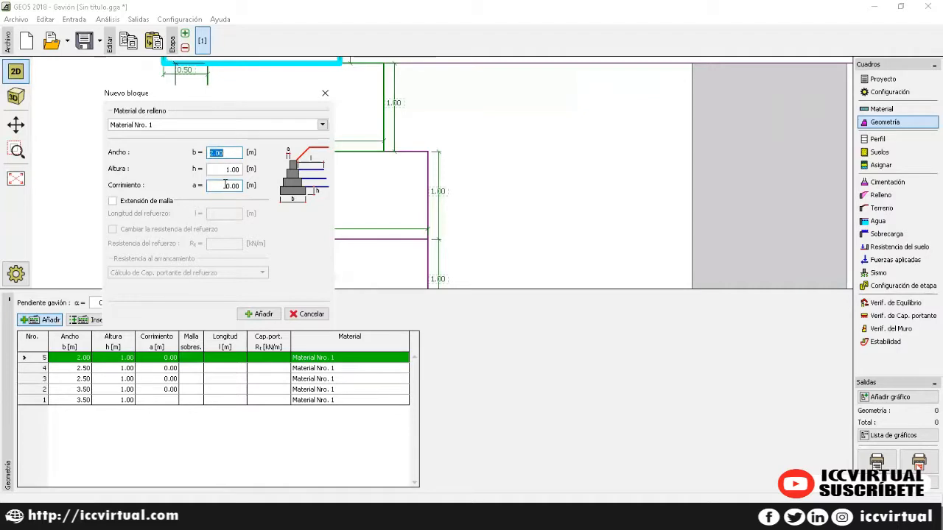
{"action": "type", "text": "1"}
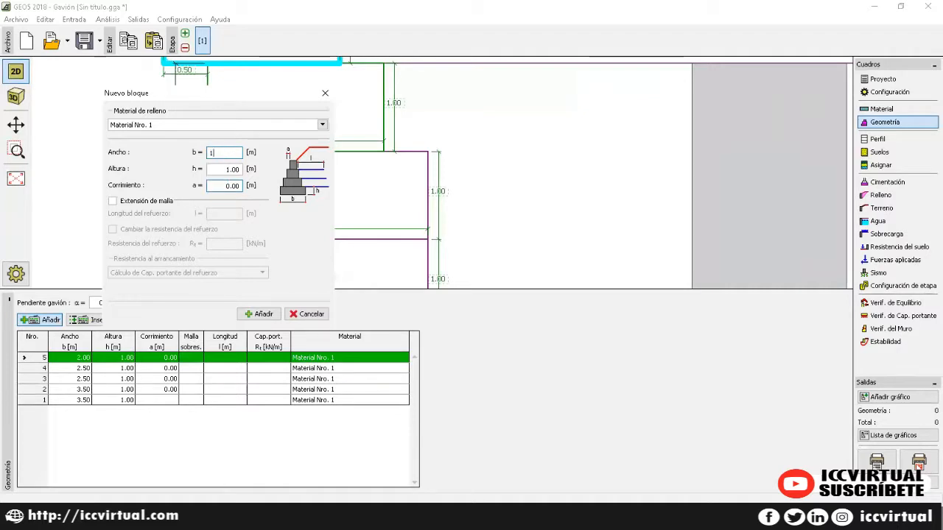
{"action": "left_click", "coordinate": [267, 315]}
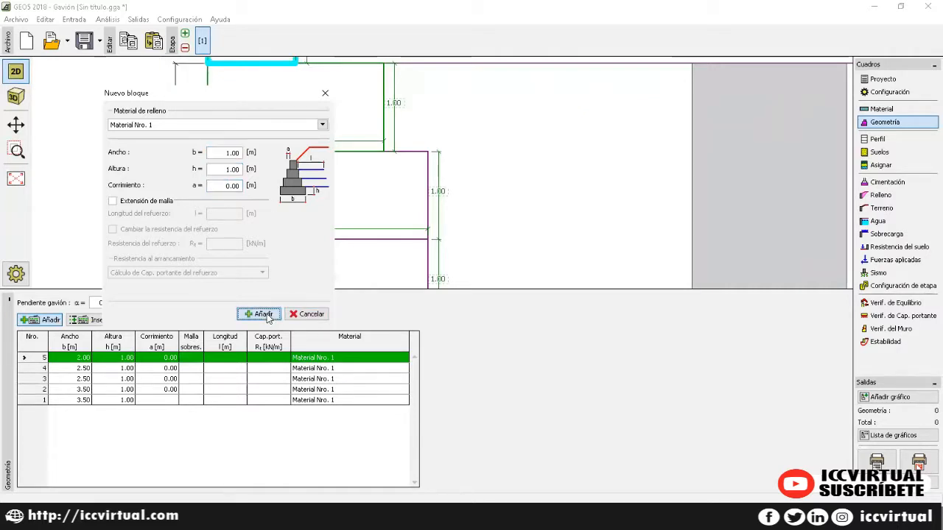
{"action": "left_click", "coordinate": [325, 94]}
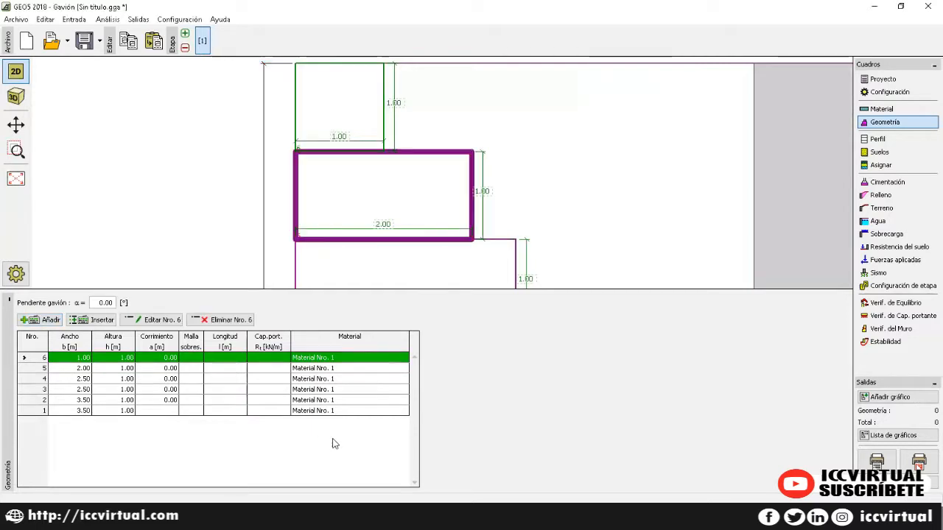
Step: Enlarge the drawing, fit the 6.00 m wall in view and open the soil profile
{"action": "scroll", "coordinate": [476, 172], "scroll_direction": "up", "scroll_amount": 2}
{"action": "scroll", "coordinate": [473, 178], "scroll_direction": "down", "scroll_amount": 3}
{"action": "scroll", "coordinate": [475, 180], "scroll_direction": "down", "scroll_amount": 4}
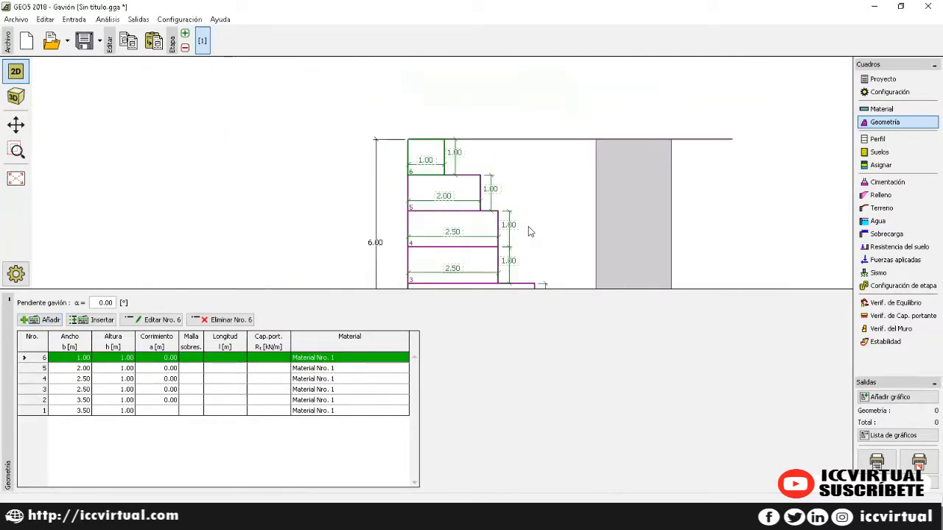
{"action": "left_click", "coordinate": [550, 290]}
{"action": "left_click_drag", "start_coordinate": [560, 290], "coordinate": [557, 329]}
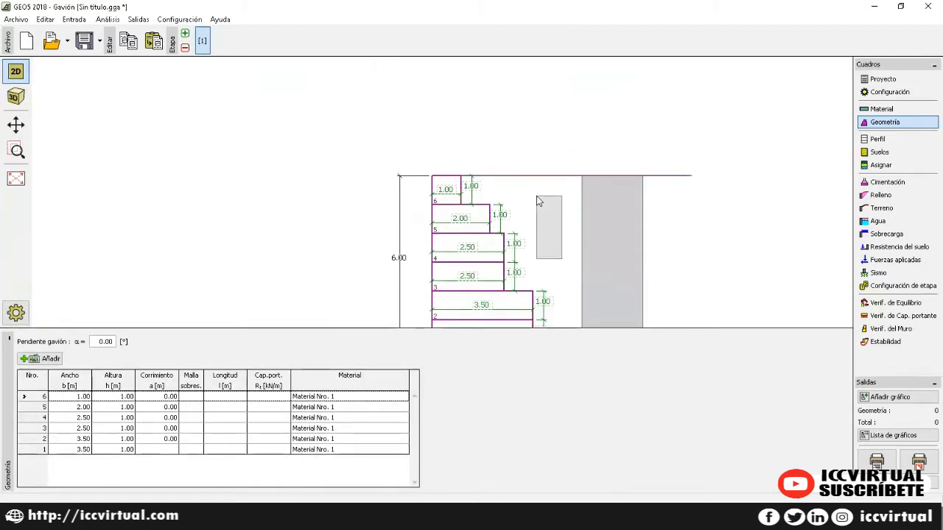
{"action": "mouse_move", "coordinate": [533, 205]}
{"action": "left_mouse_down"}
{"action": "mouse_move", "coordinate": [469, 126]}
{"action": "mouse_move", "coordinate": [465, 135]}
{"action": "left_mouse_up"}
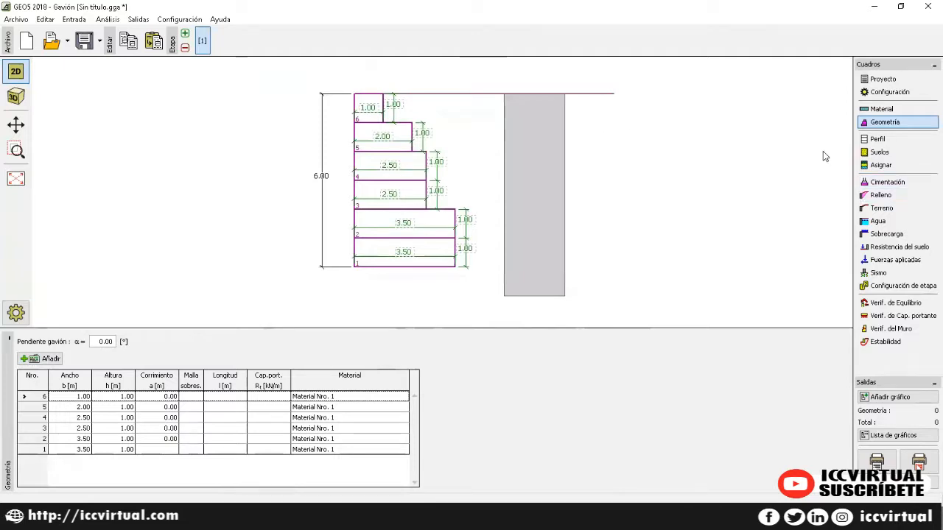
{"action": "left_click", "coordinate": [902, 140]}
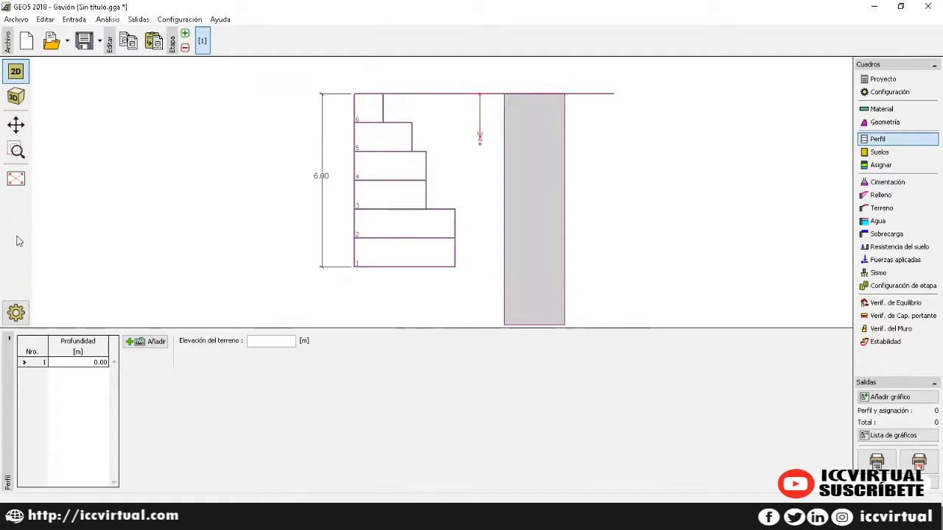
Step: Add a soil interface at 2.00 m depth
{"action": "left_click", "coordinate": [134, 344]}
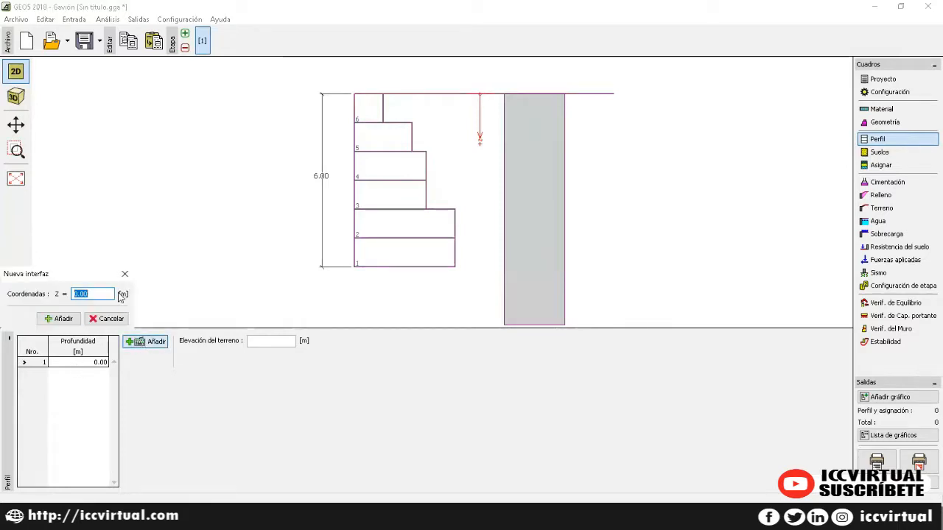
{"action": "type", "text": "2"}
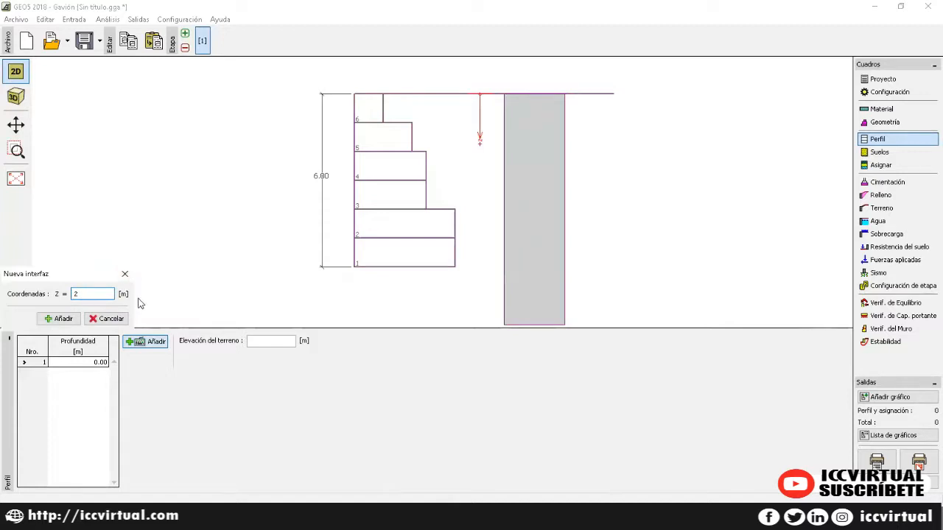
{"action": "left_click", "coordinate": [62, 318]}
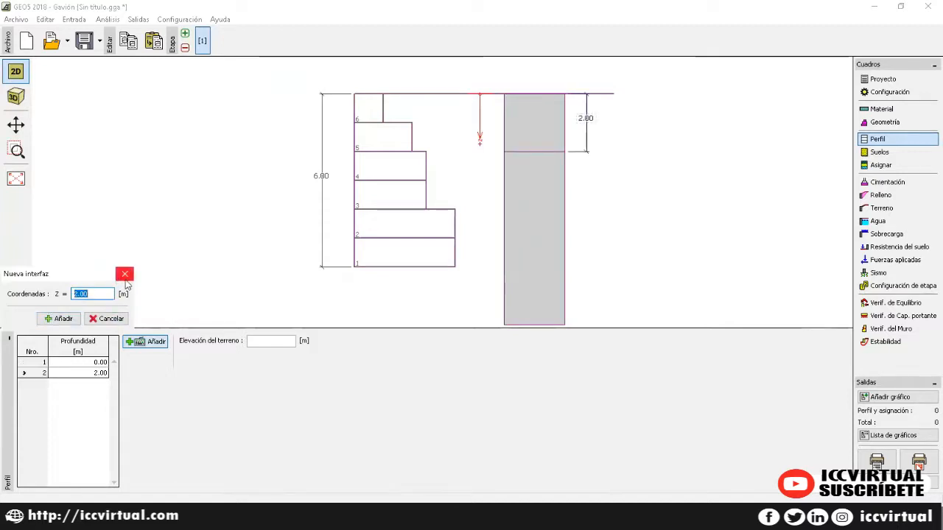
{"action": "left_click", "coordinate": [125, 275]}
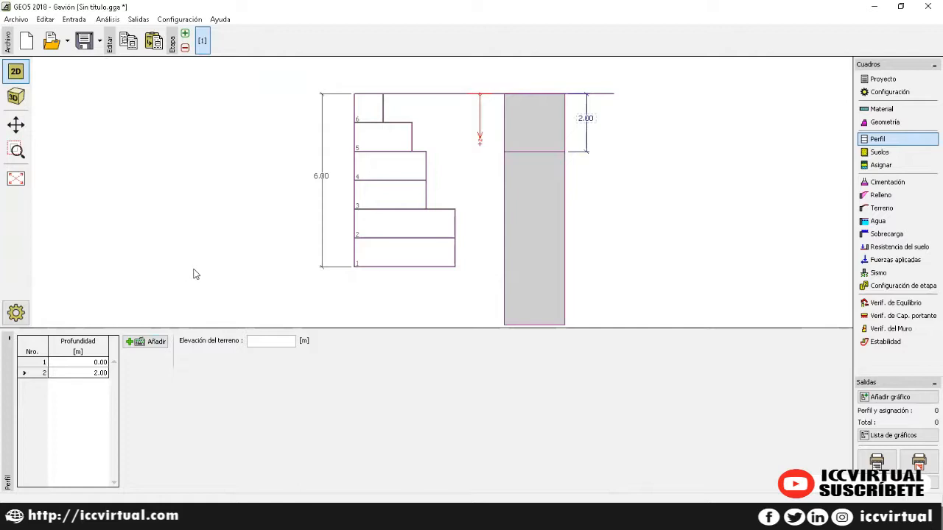
Step: Set the terrain elevation to 100 m
{"action": "left_click", "coordinate": [264, 341]}
{"action": "type", "text": "100"}
{"action": "left_click", "coordinate": [878, 152]}
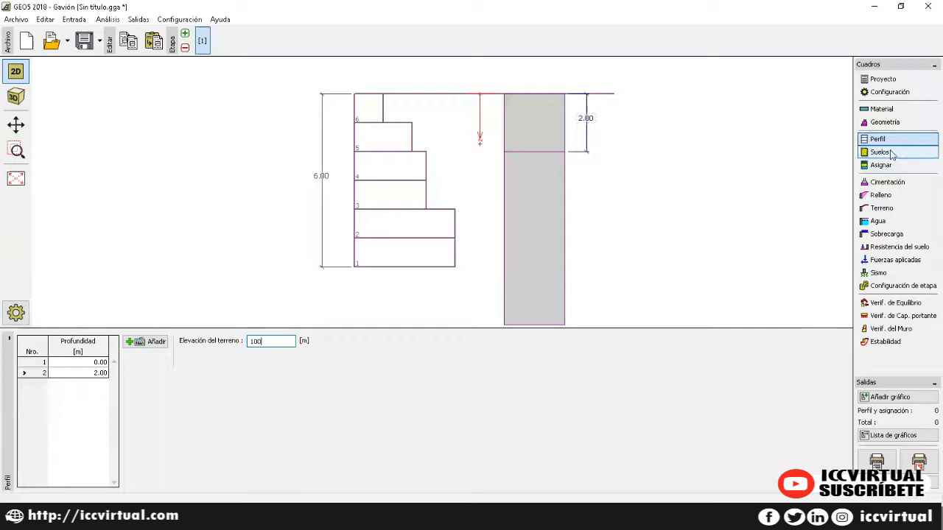
{"action": "left_click", "coordinate": [40, 342]}
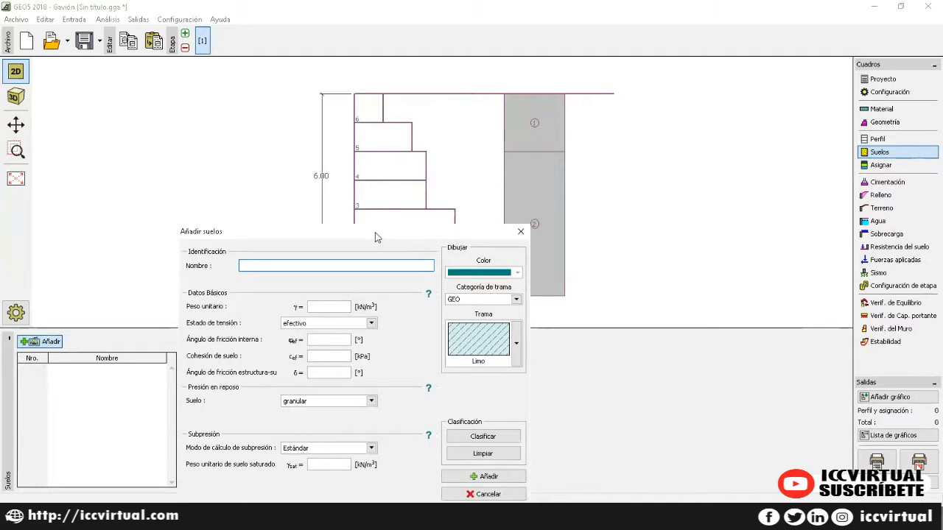
Step: Classify the new soil as standard Limo Gravoso, colour it dark red, unit weight 20 kN/m³
{"action": "left_click_drag", "start_coordinate": [375, 232], "coordinate": [460, 103]}
{"action": "left_click", "coordinate": [561, 307]}
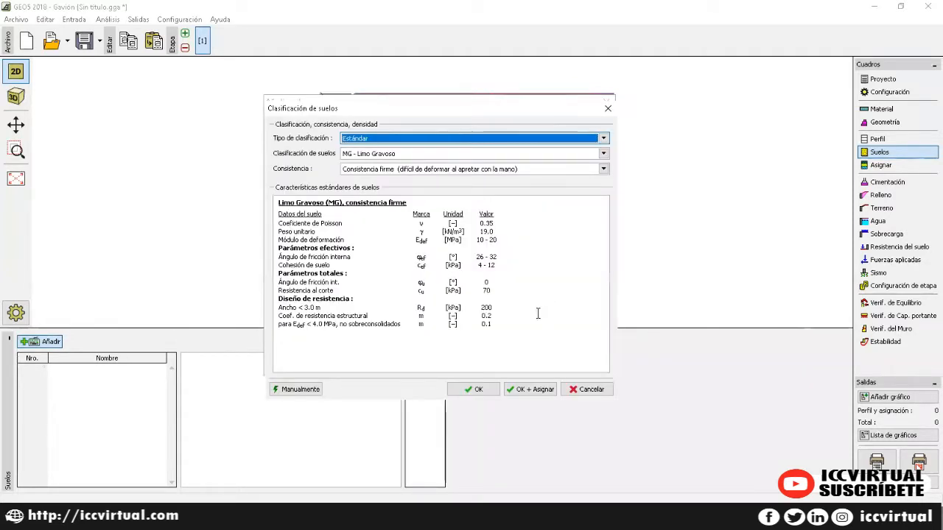
{"action": "left_click", "coordinate": [529, 390]}
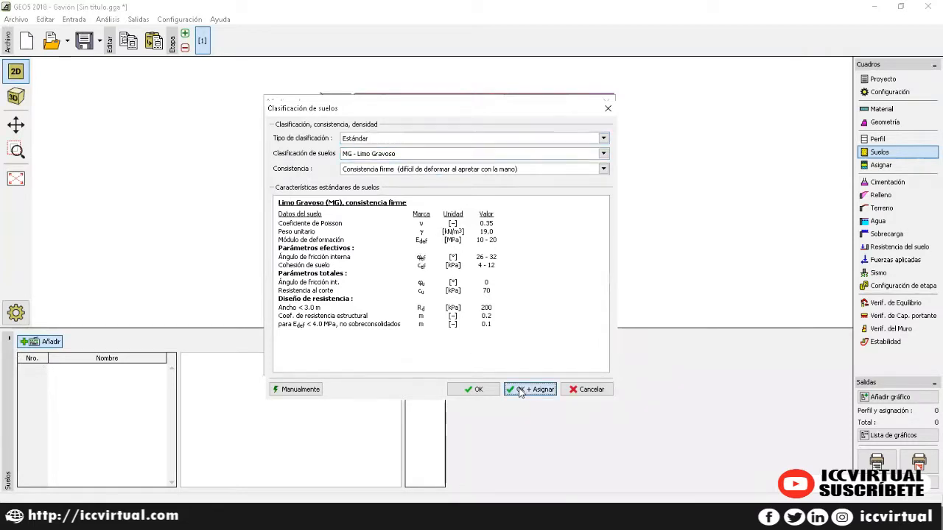
{"action": "left_click", "coordinate": [549, 143]}
{"action": "left_click", "coordinate": [546, 176]}
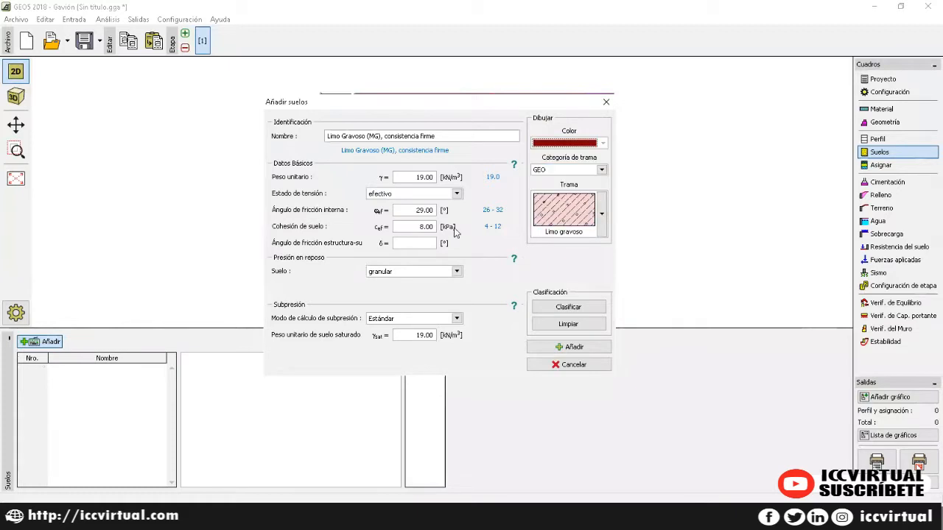
{"action": "left_click", "coordinate": [422, 176]}
{"action": "left_click_drag", "start_coordinate": [422, 176], "coordinate": [364, 181]}
{"action": "type", "text": "20"}
{"action": "key", "text": "Tab"}
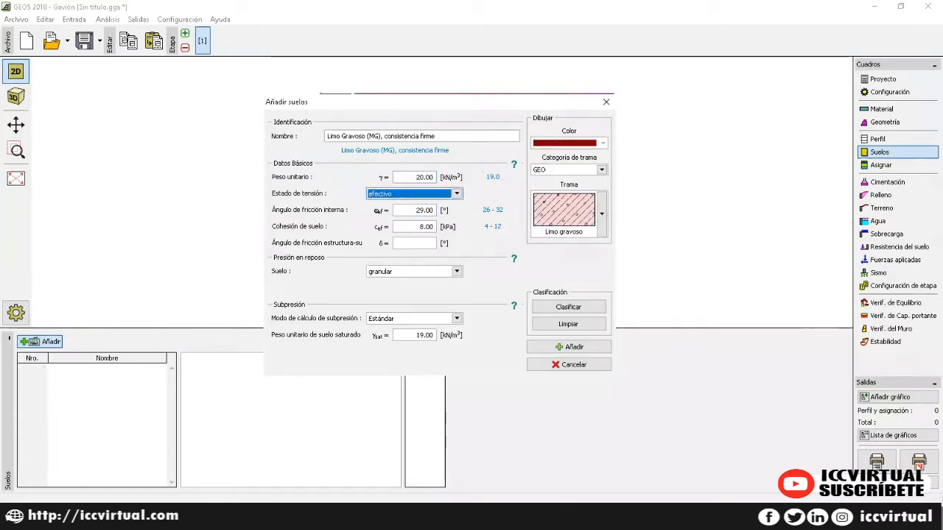
{"action": "key", "text": "Tab"}
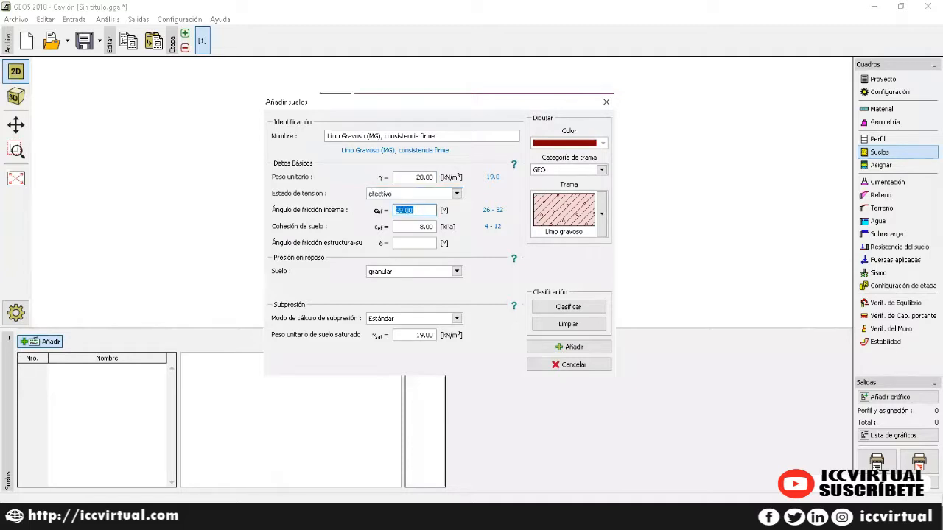
Step: Set φ 25°, cohesion 9, δ 16, porosity-based uplift with γs 25, and add the soil
{"action": "type", "text": "25"}
{"action": "key", "text": "Tab"}
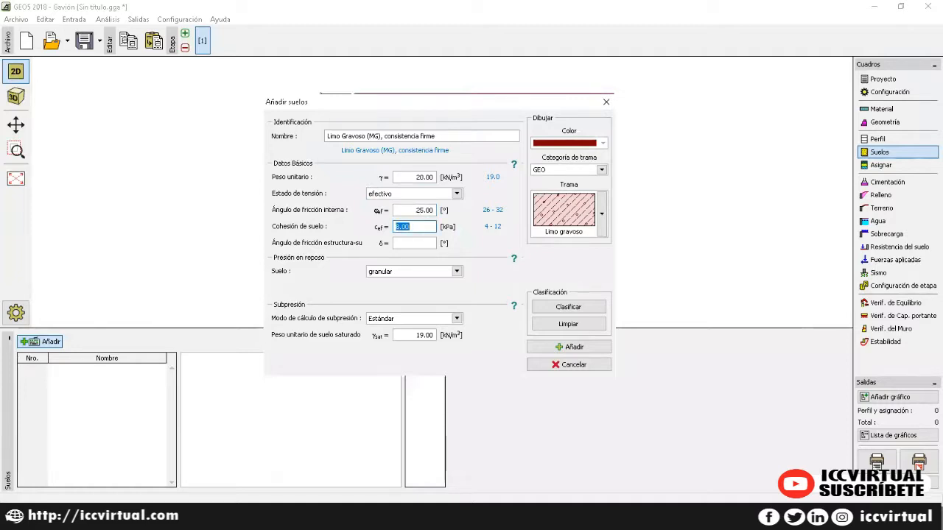
{"action": "type", "text": "9"}
{"action": "key", "text": "Tab"}
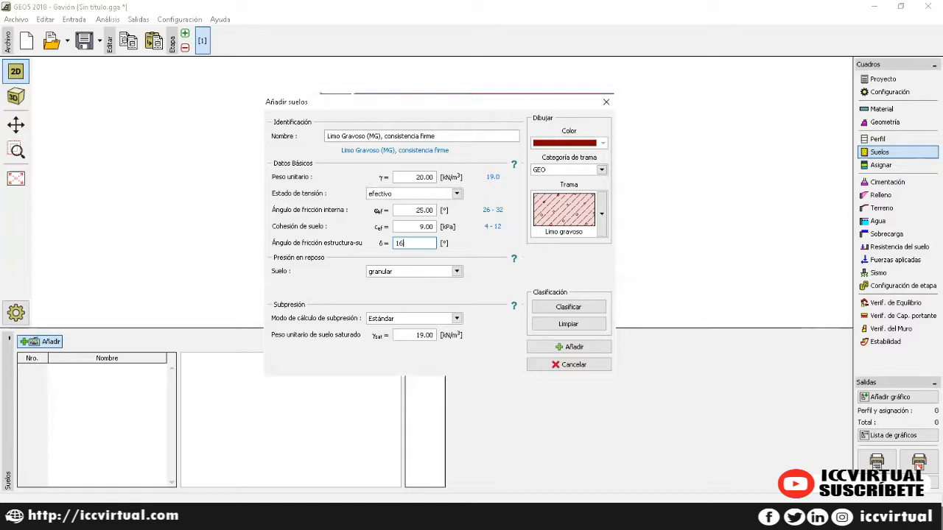
{"action": "key", "text": "Tab"}
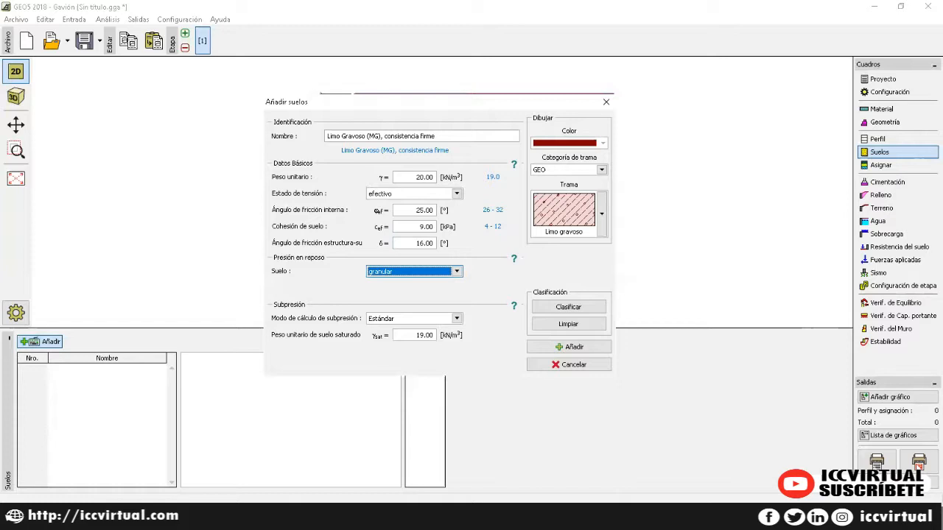
{"action": "key", "text": "Tab"}
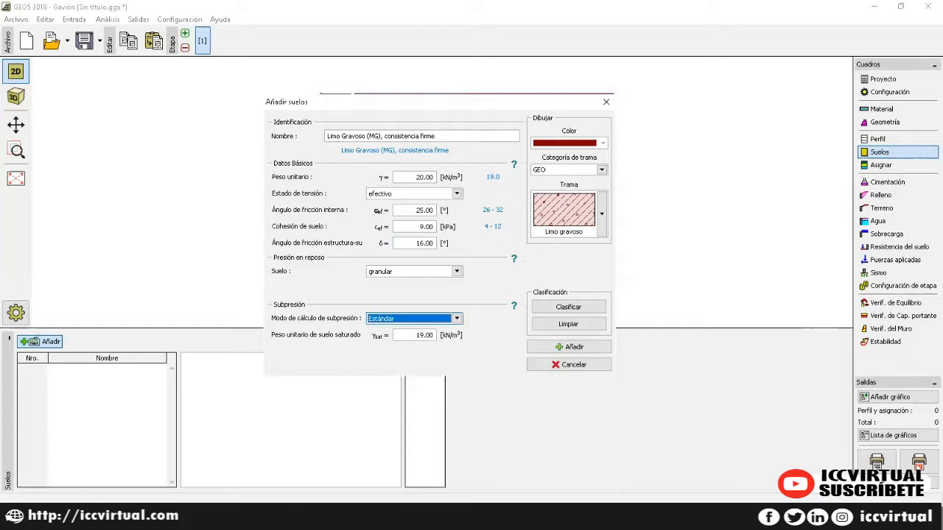
{"action": "key", "text": "Down"}
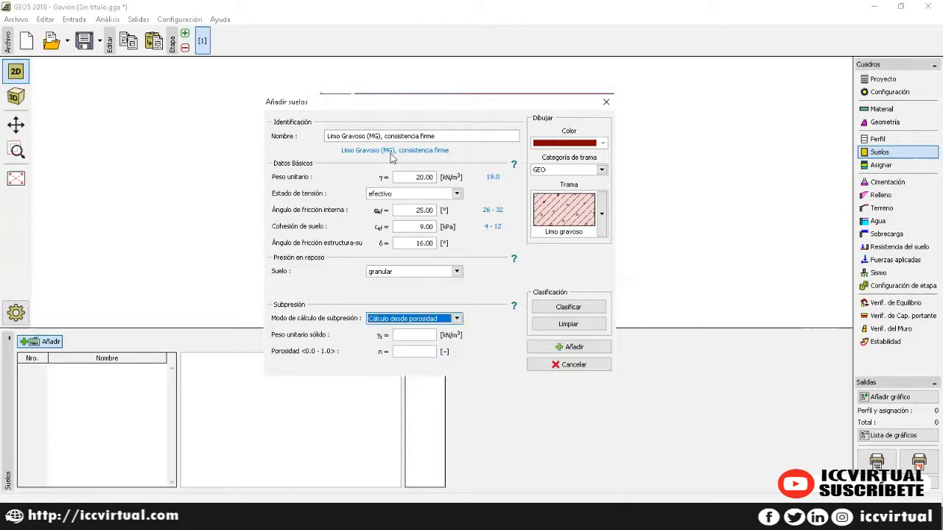
{"action": "key", "text": "Tab"}
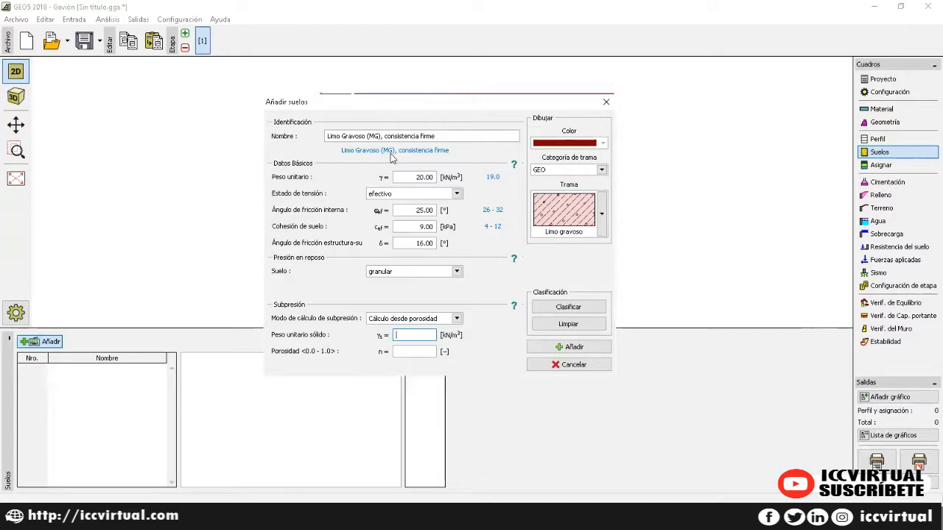
{"action": "type", "text": "25"}
{"action": "key", "text": "Tab"}
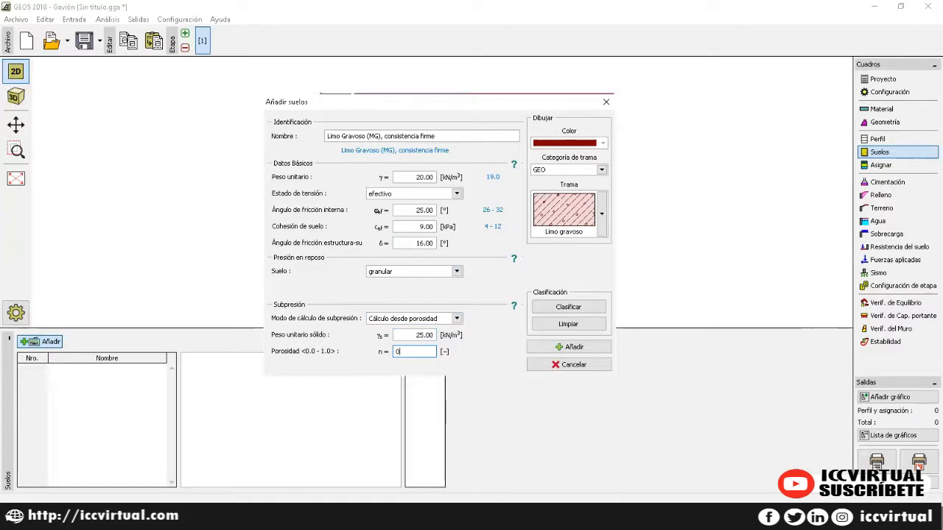
{"action": "left_click", "coordinate": [554, 347]}
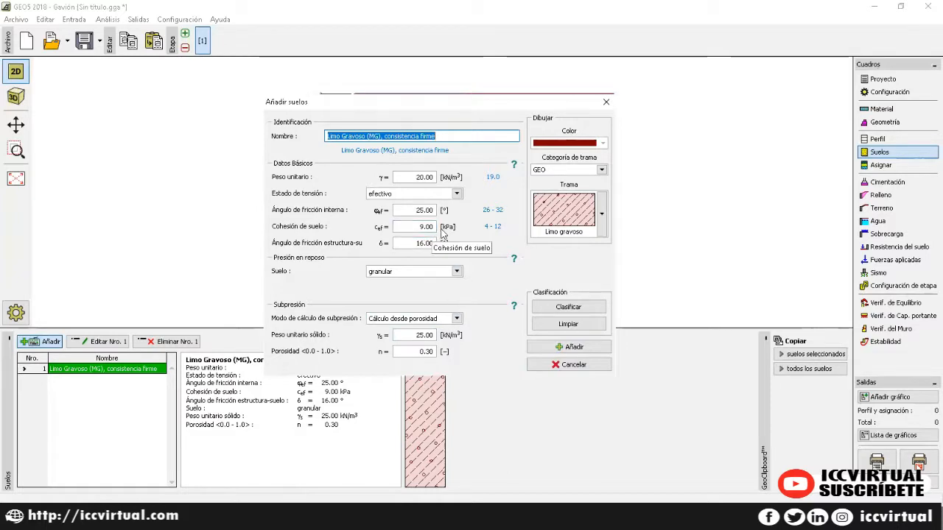
Step: Rename the next soil Limo Gravoso 2, colour it blue and set unit weight 19 kN/m³
{"action": "left_click", "coordinate": [444, 138]}
{"action": "left_click_drag", "start_coordinate": [444, 135], "coordinate": [382, 136]}
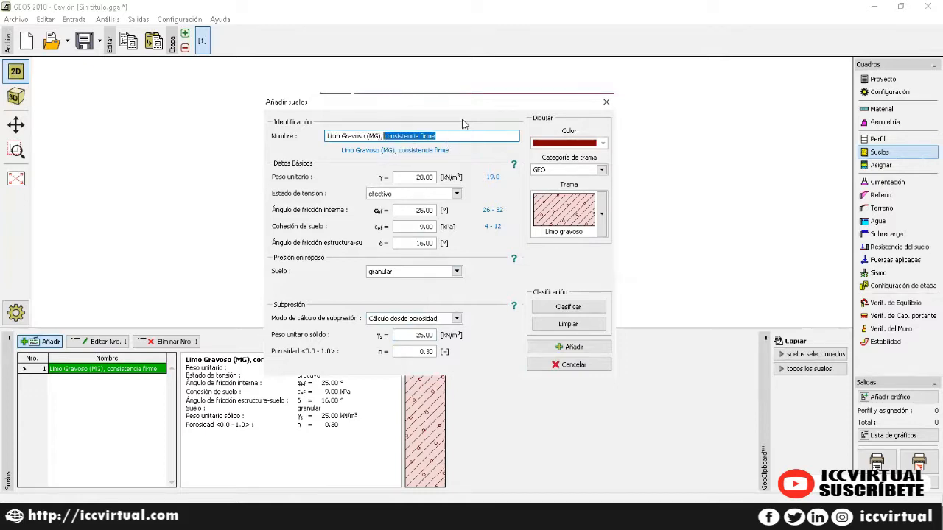
{"action": "key", "text": "BackSpace"}
{"action": "key", "text": "BackSpace"}
{"action": "key", "text": "BackSpace"}
{"action": "key", "text": "BackSpace"}
{"action": "type", "text": "2"}
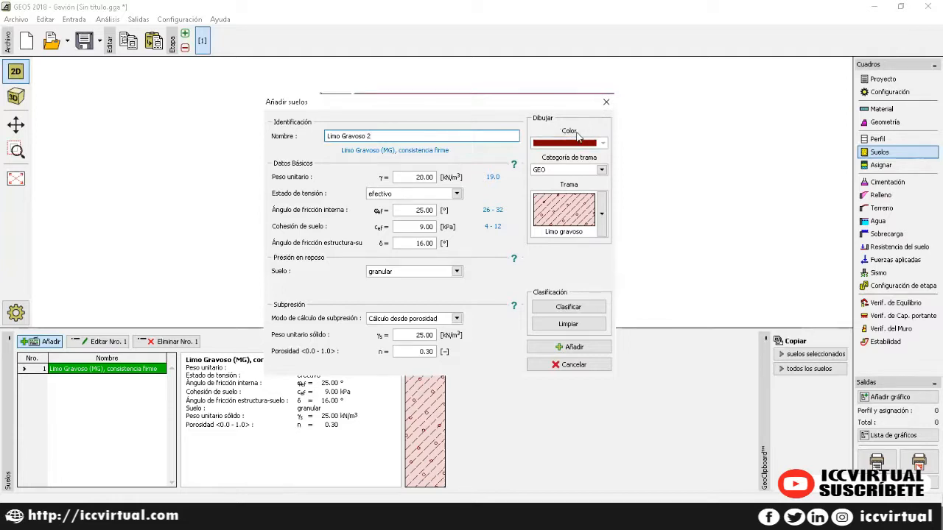
{"action": "left_click", "coordinate": [598, 143]}
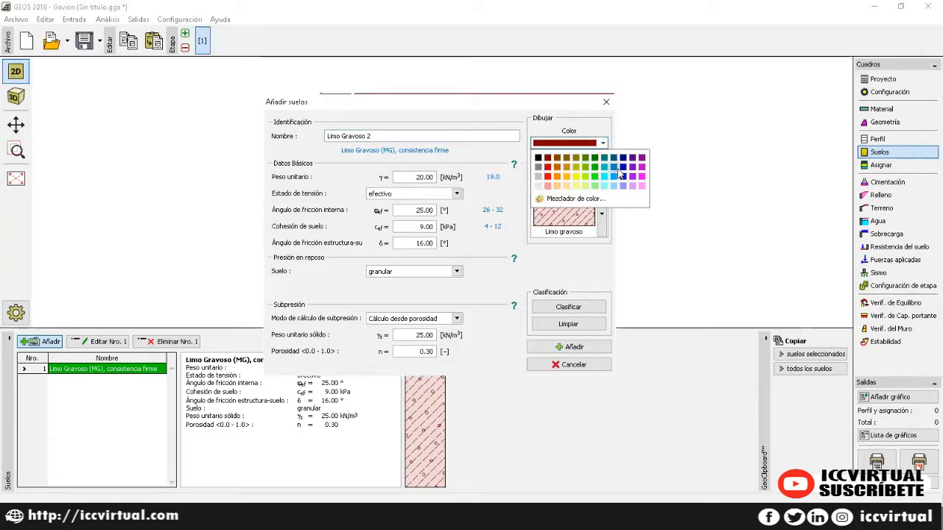
{"action": "left_click", "coordinate": [604, 172]}
{"action": "key", "text": "Tab"}
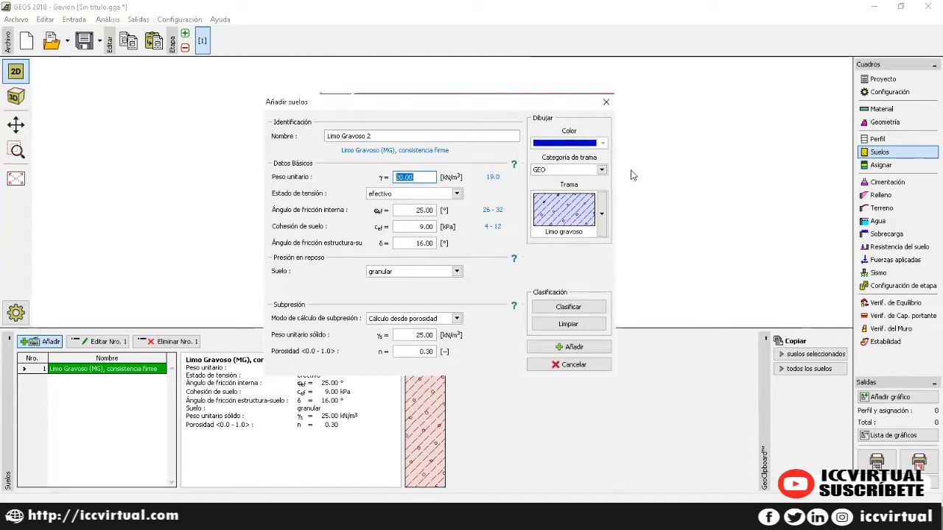
{"action": "type", "text": "19"}
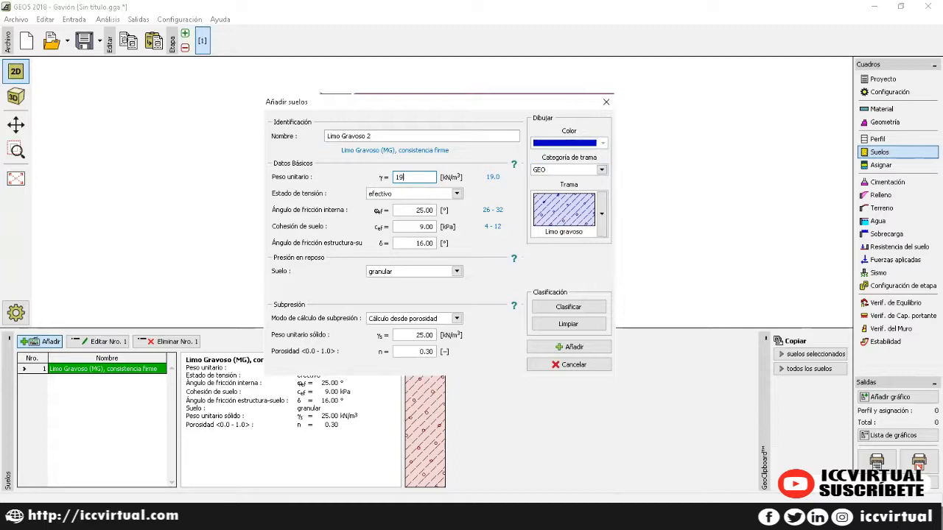
{"action": "key", "text": "Tab"}
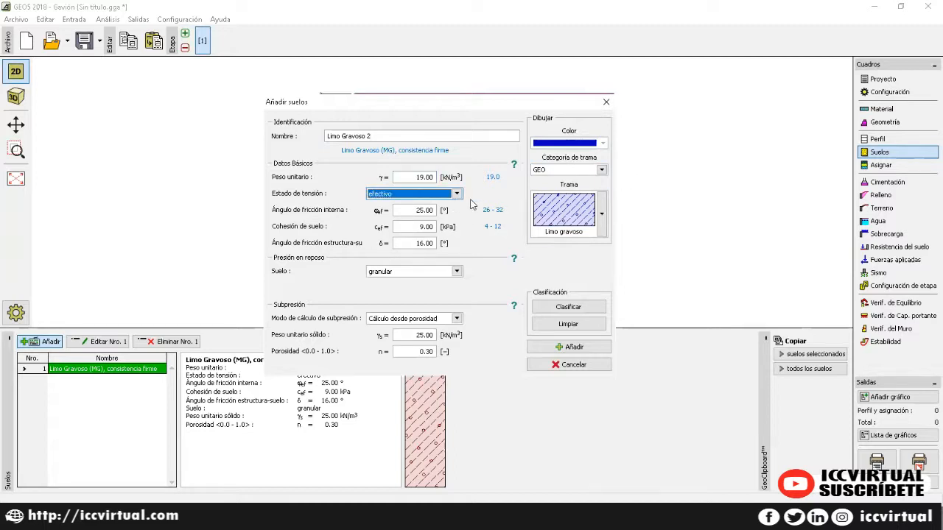
{"action": "key", "text": "Tab"}
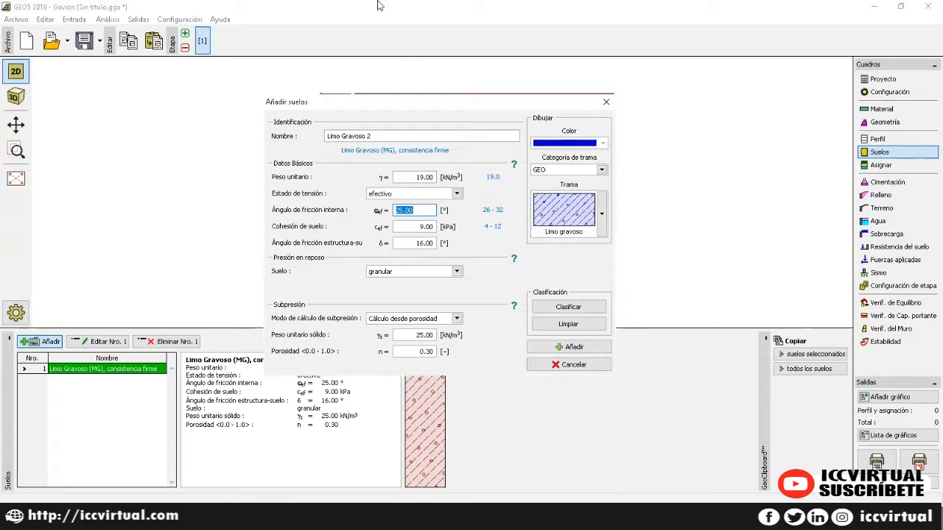
Step: Set φ 30°, cohesion 5, standard uplift with saturated weight 20, then add the soil
{"action": "type", "text": "30"}
{"action": "key", "text": "Tab"}
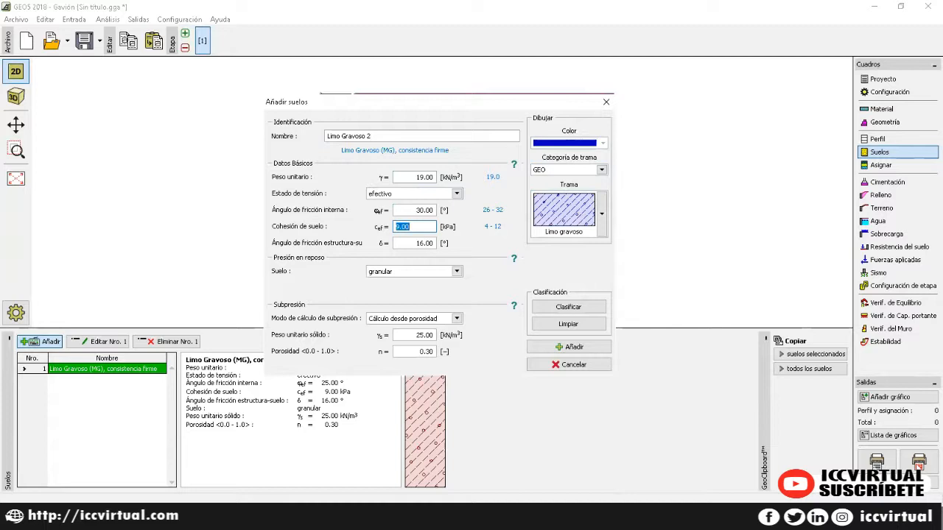
{"action": "type", "text": "5"}
{"action": "key", "text": "Tab"}
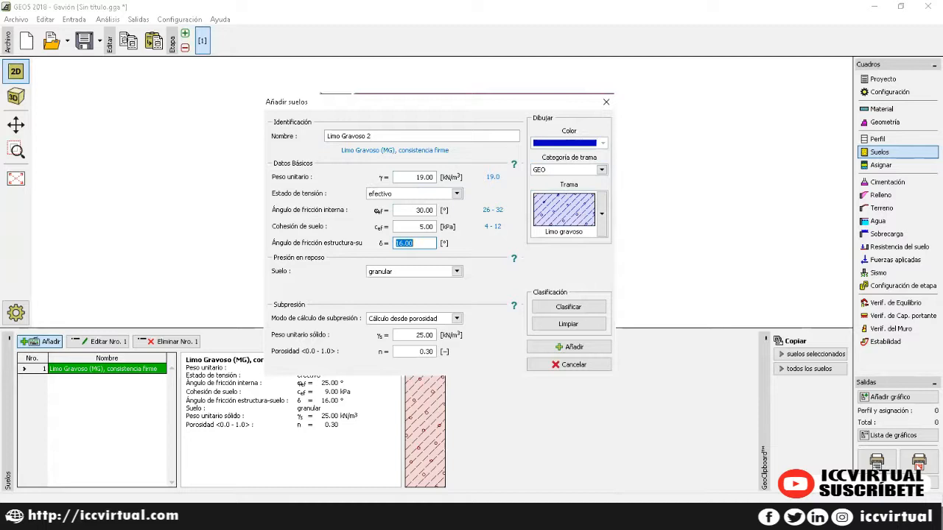
{"action": "key", "text": "Tab"}
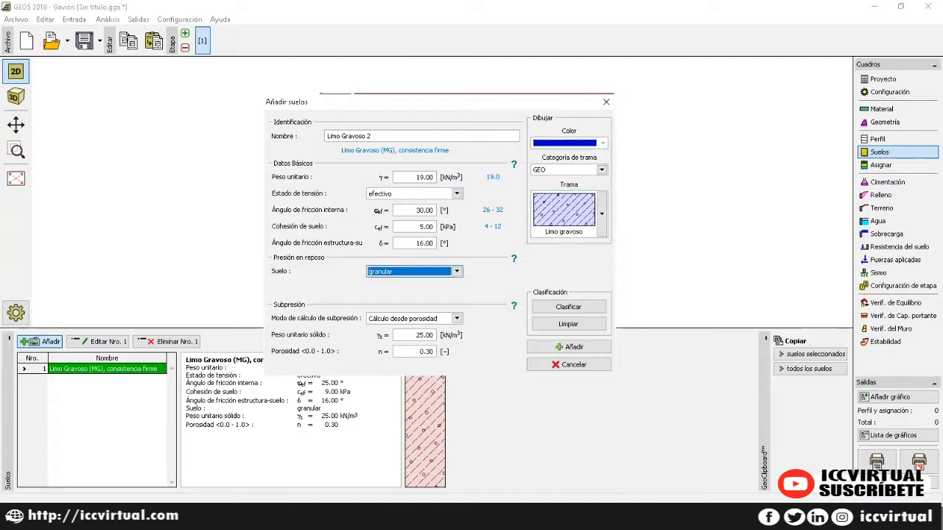
{"action": "key", "text": "Tab"}
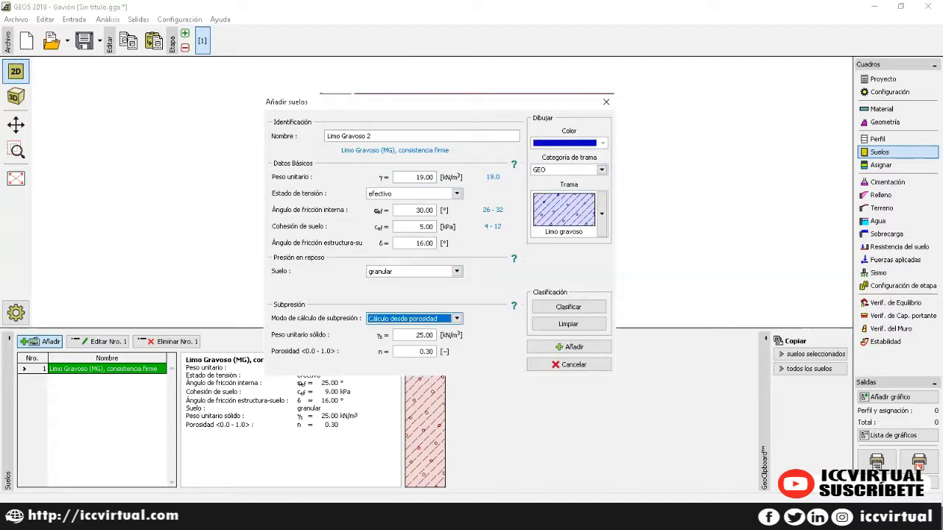
{"action": "key", "text": "Up"}
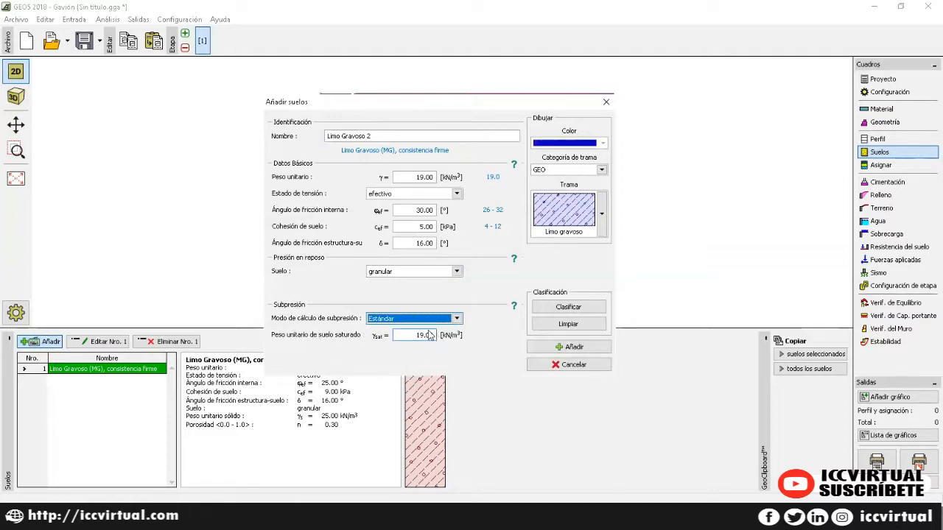
{"action": "left_click", "coordinate": [418, 335]}
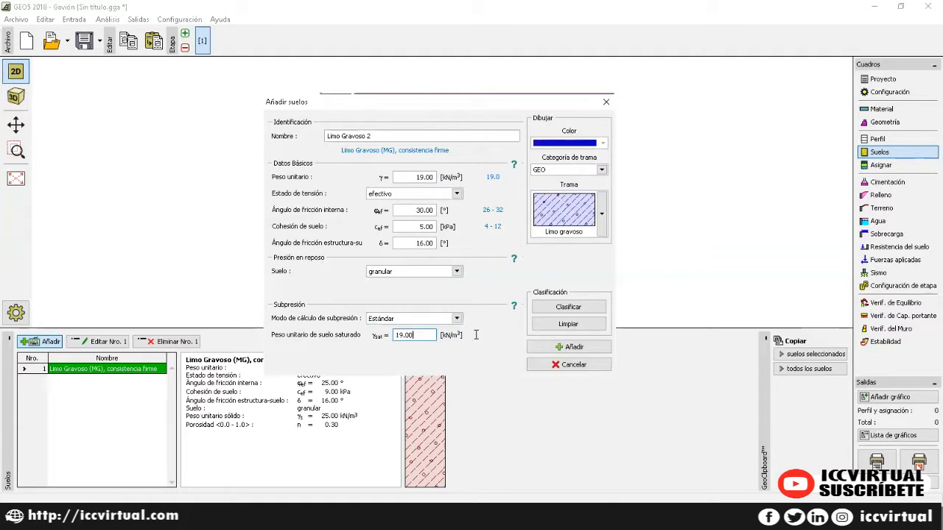
{"action": "double_click", "coordinate": [393, 335]}
{"action": "type", "text": "20"}
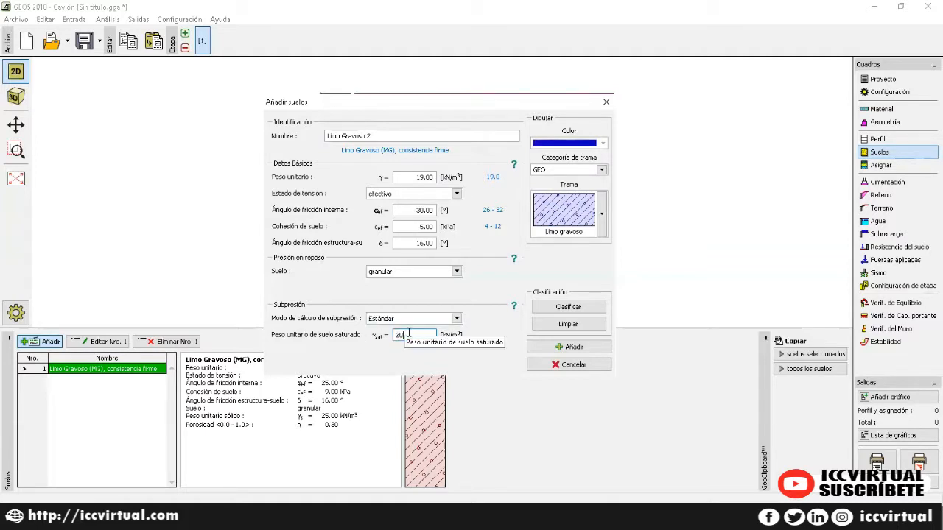
{"action": "left_click", "coordinate": [568, 346]}
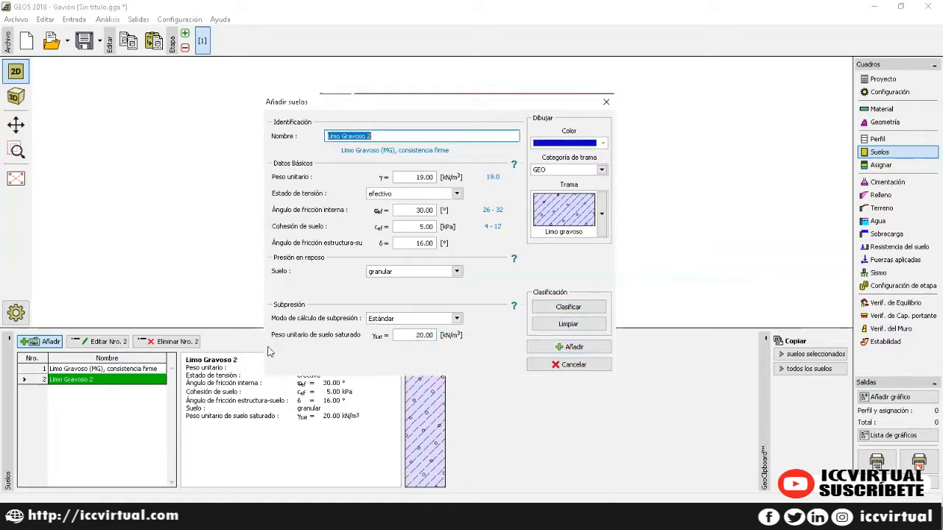
{"action": "left_click", "coordinate": [606, 101]}
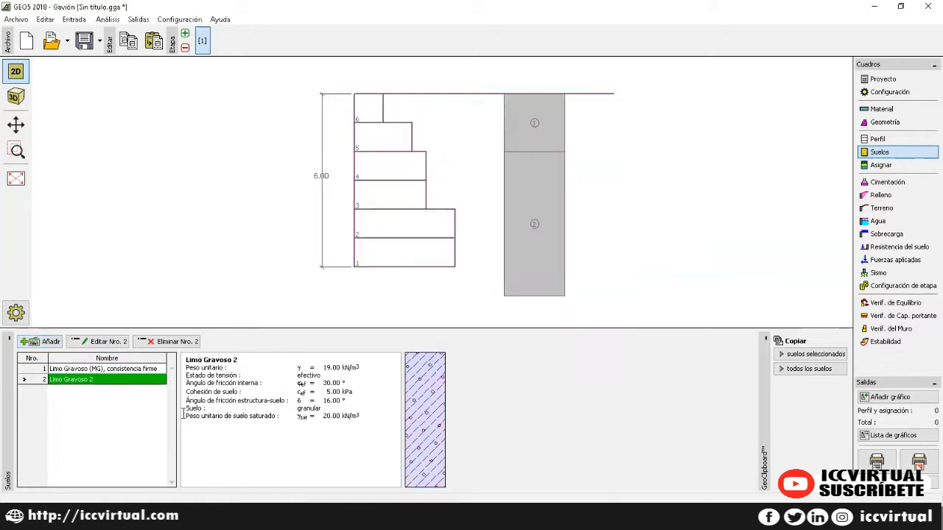
Step: Assign the firm gravelly silt to layer 1 and Limo Gravoso 2 to layer 2
{"action": "left_click", "coordinate": [880, 165]}
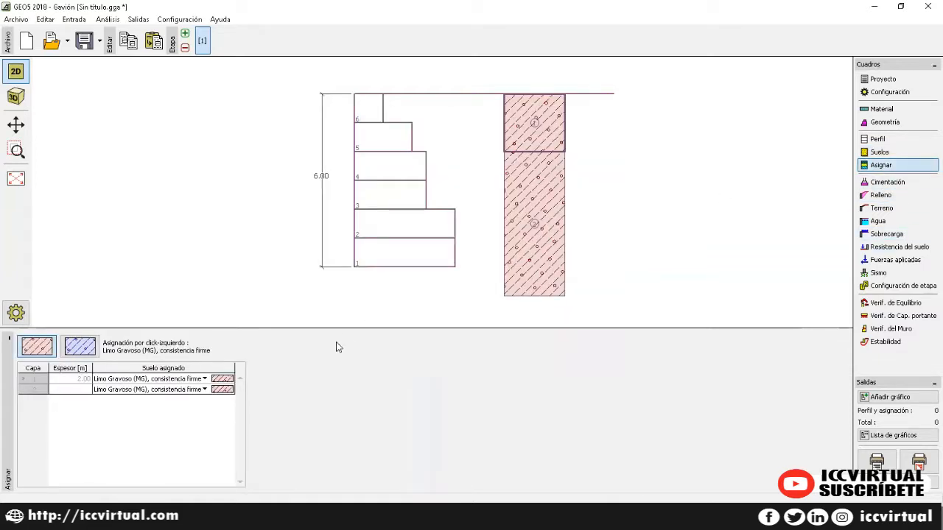
{"action": "left_click", "coordinate": [205, 379]}
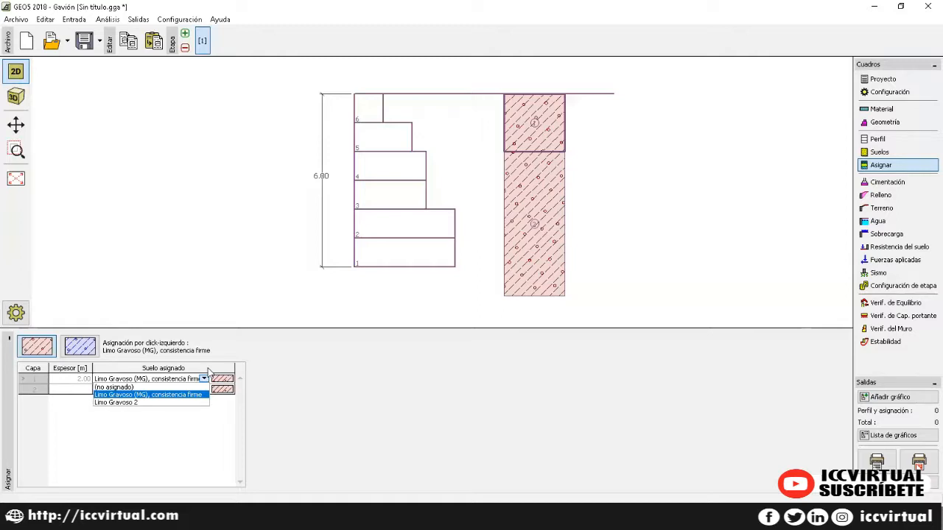
{"action": "left_click", "coordinate": [168, 398]}
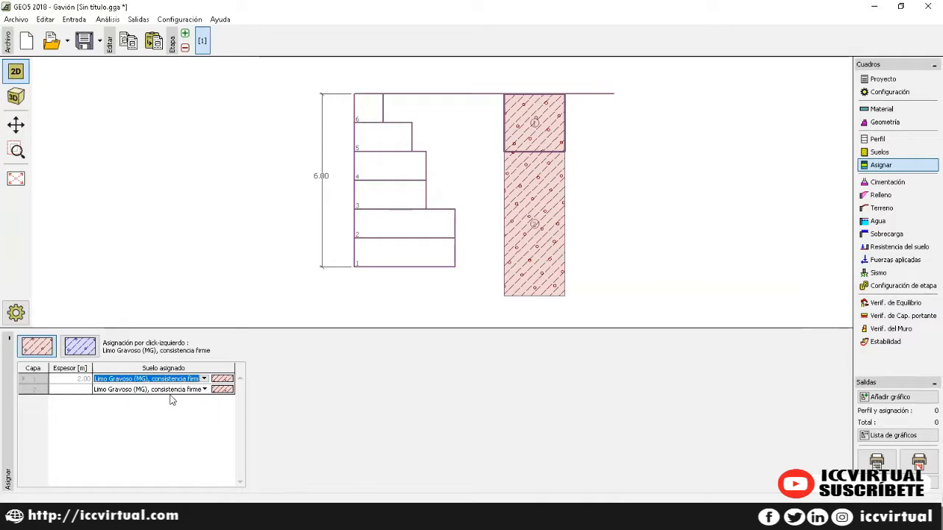
{"action": "left_click", "coordinate": [204, 389]}
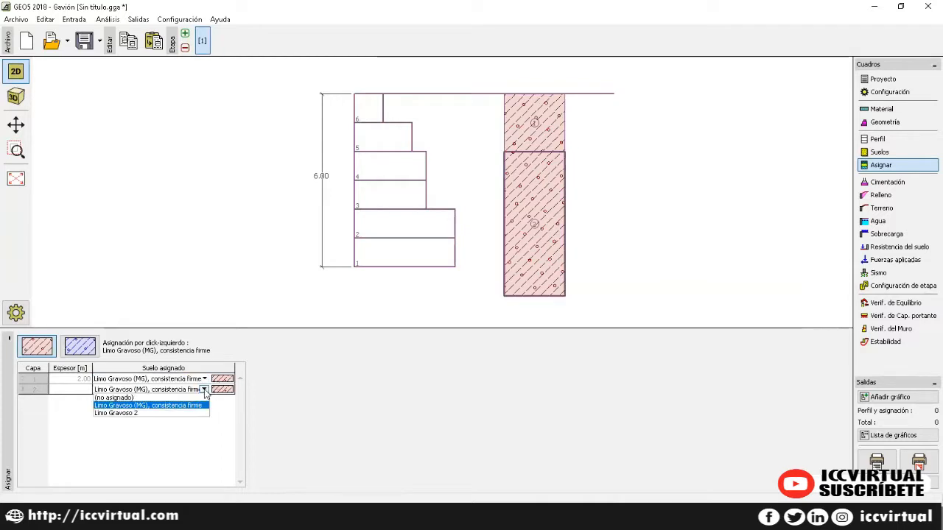
{"action": "left_click", "coordinate": [153, 413]}
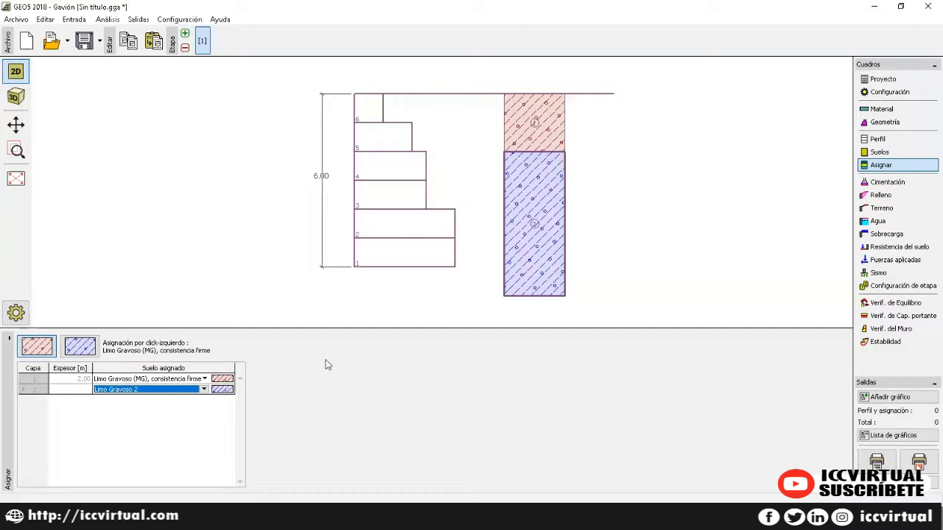
{"action": "left_click", "coordinate": [893, 185]}
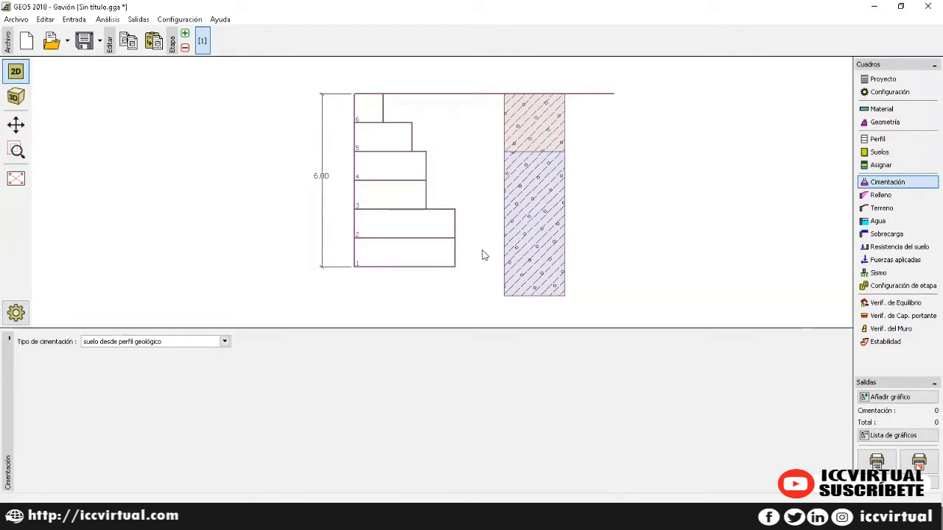
Step: Keep the foundation as soil from the geological profile and bring up the backfill input
{"action": "left_click", "coordinate": [224, 342]}
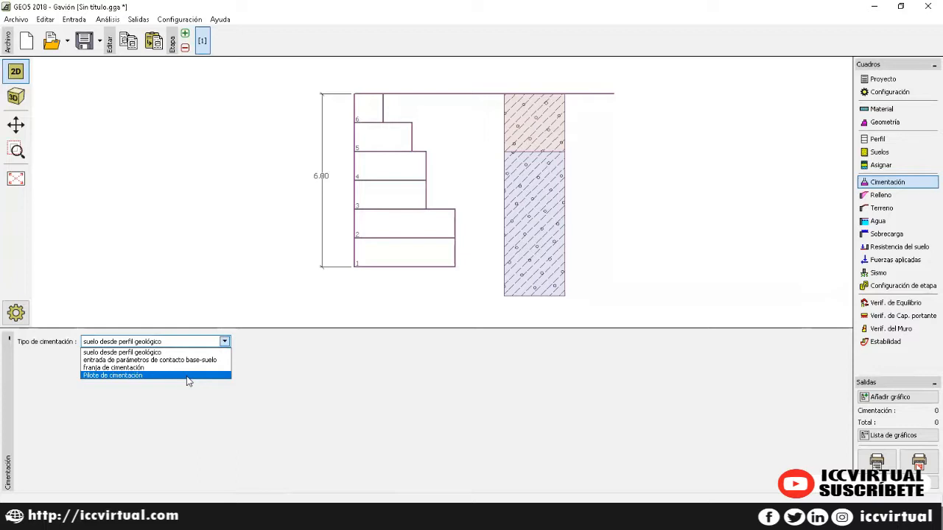
{"action": "left_click", "coordinate": [165, 352]}
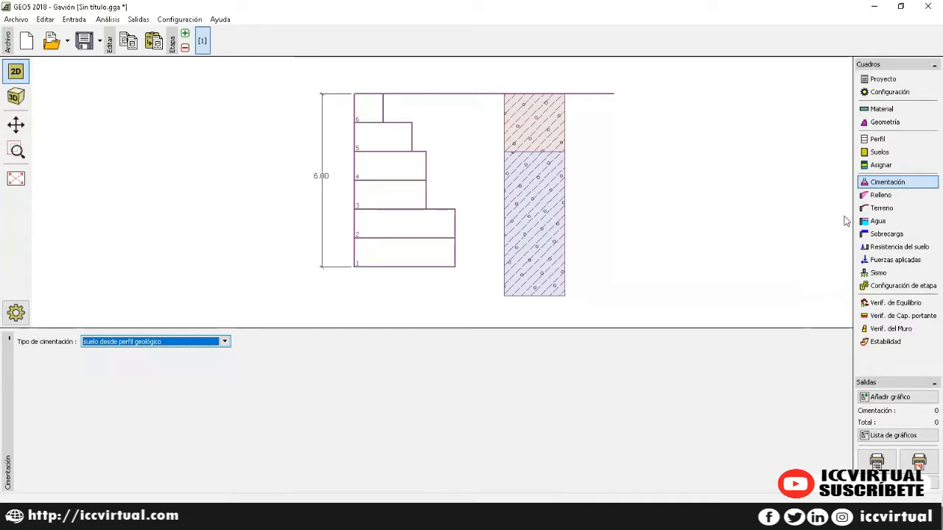
{"action": "left_click", "coordinate": [886, 196]}
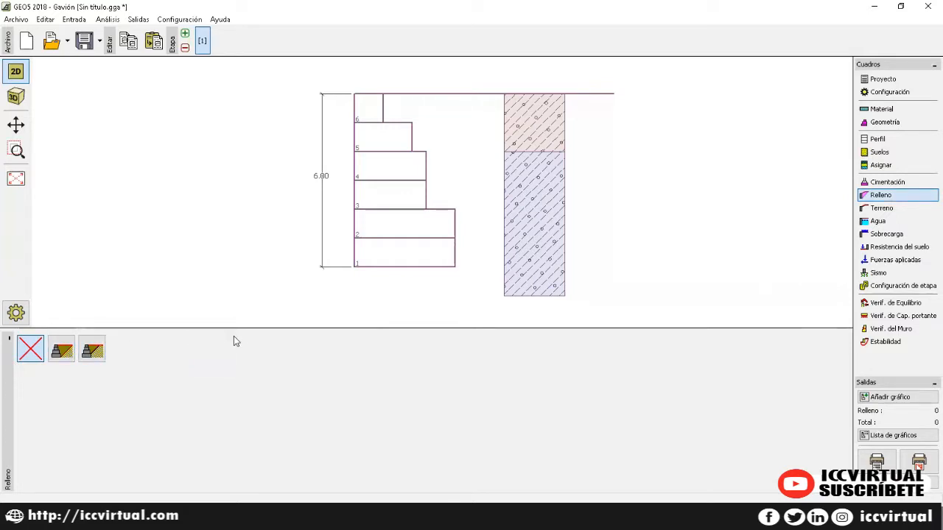
Step: Compare the terrain shapes and pick the one rising over length d, then flat
{"action": "left_click", "coordinate": [876, 212]}
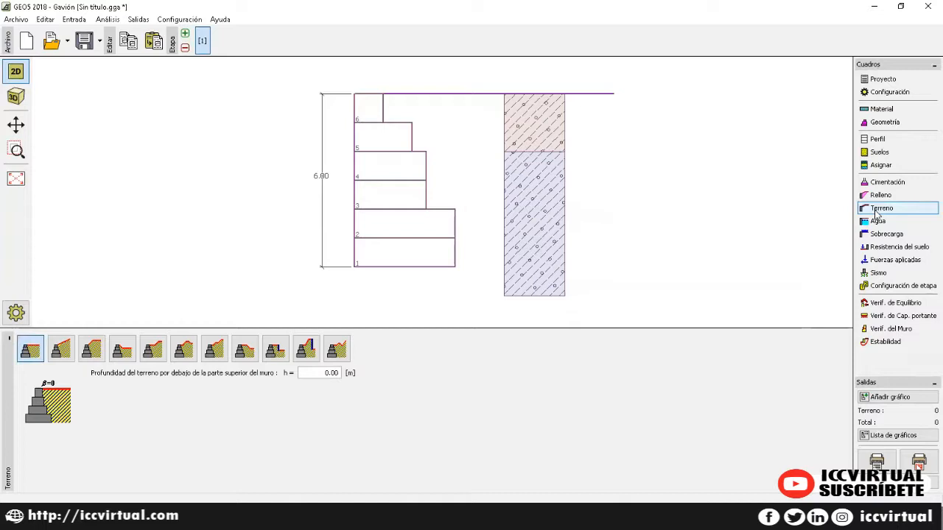
{"action": "left_click", "coordinate": [62, 351]}
{"action": "left_click", "coordinate": [87, 352]}
{"action": "left_click", "coordinate": [120, 353]}
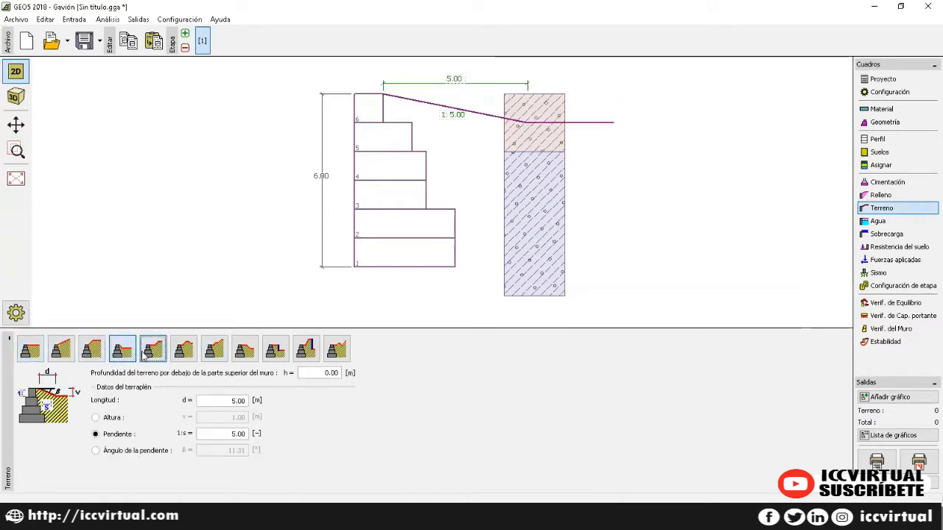
{"action": "left_click", "coordinate": [145, 353]}
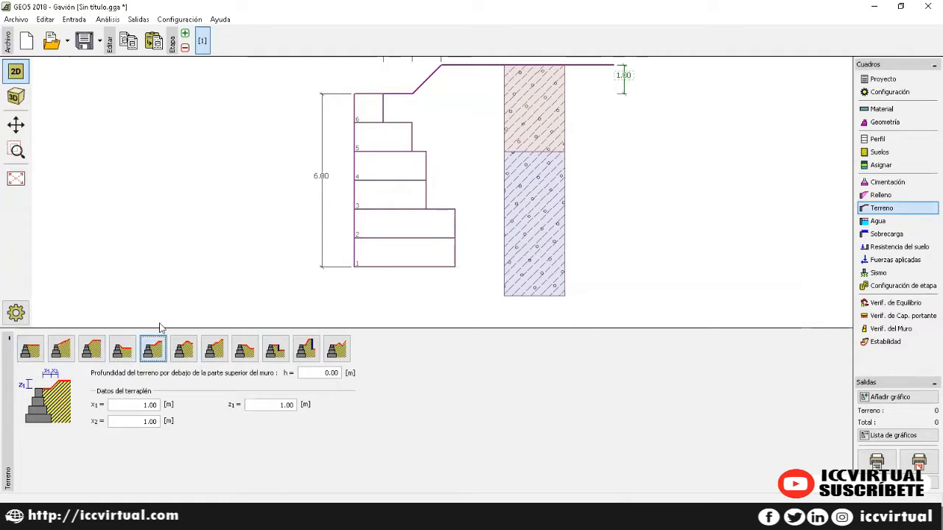
{"action": "left_click", "coordinate": [330, 373]}
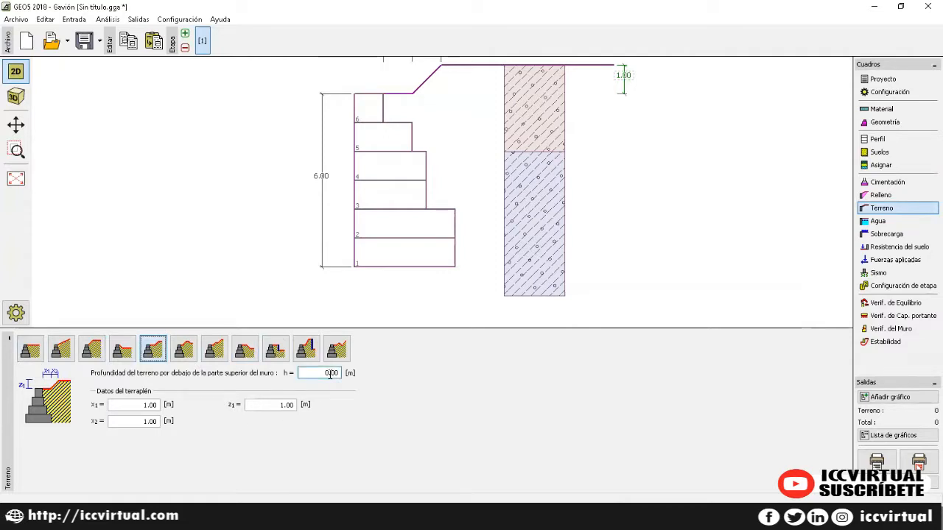
{"action": "left_click", "coordinate": [341, 355]}
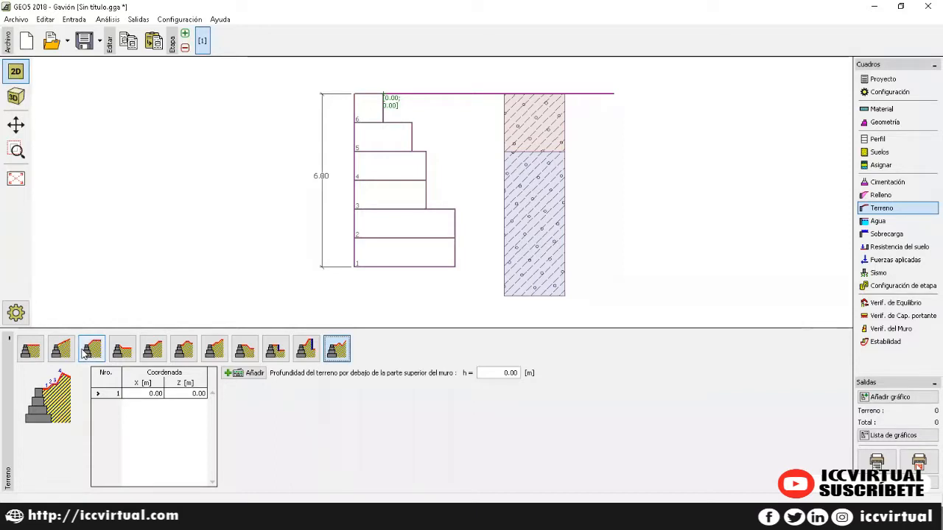
{"action": "left_click", "coordinate": [85, 354]}
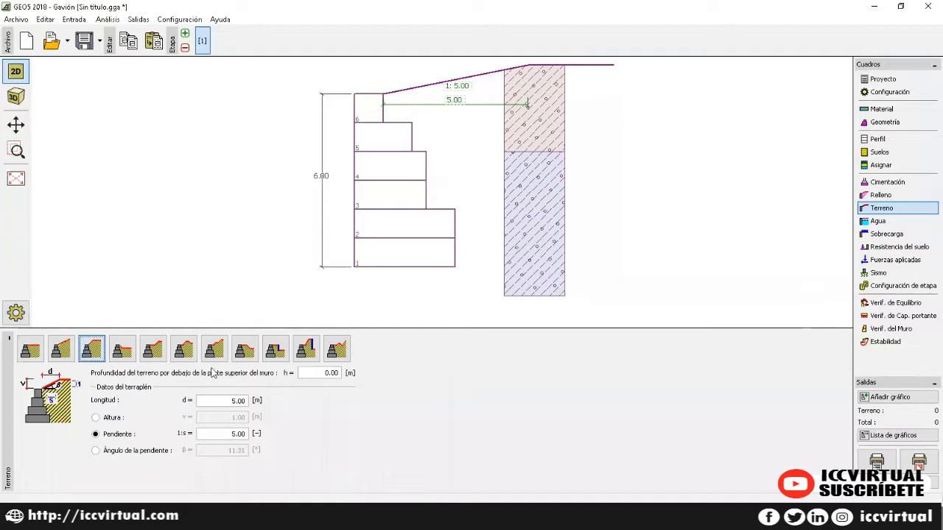
{"action": "key", "text": "F1"}
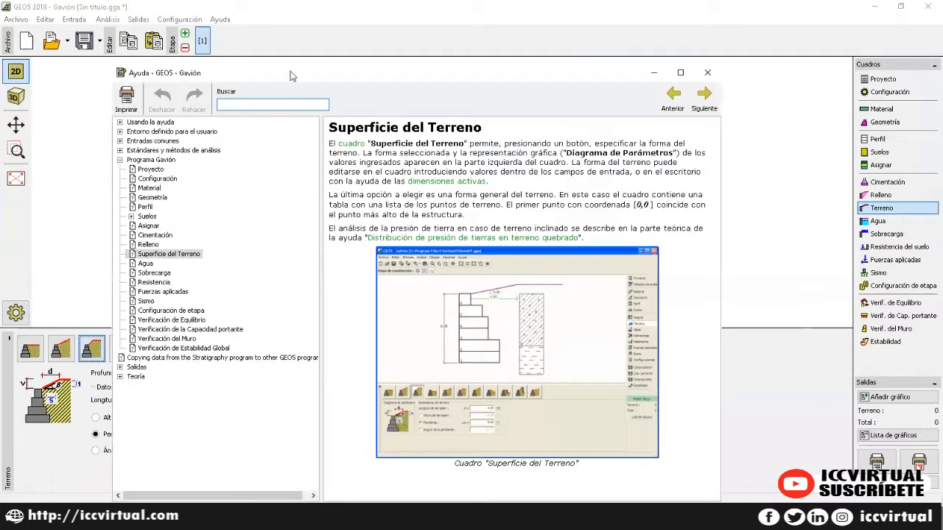
{"action": "left_click_drag", "start_coordinate": [286, 69], "coordinate": [245, 48]}
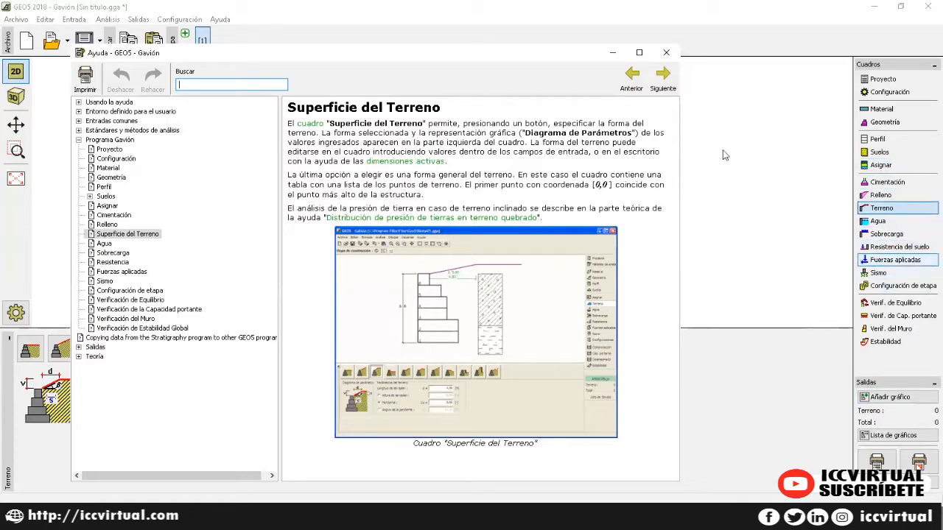
{"action": "left_click", "coordinate": [660, 56]}
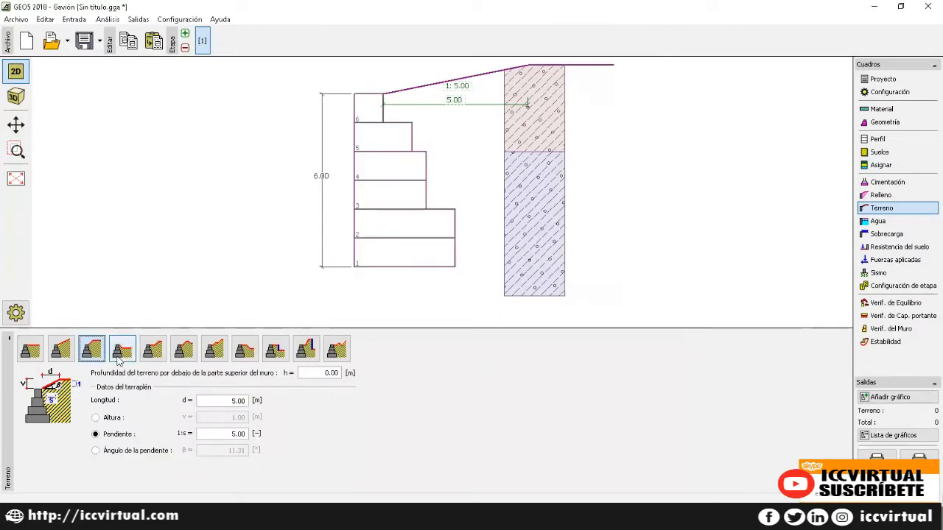
Step: Shorten the slope length to 4.00 m and define its inclination as an 11.31° angle
{"action": "left_click", "coordinate": [225, 404]}
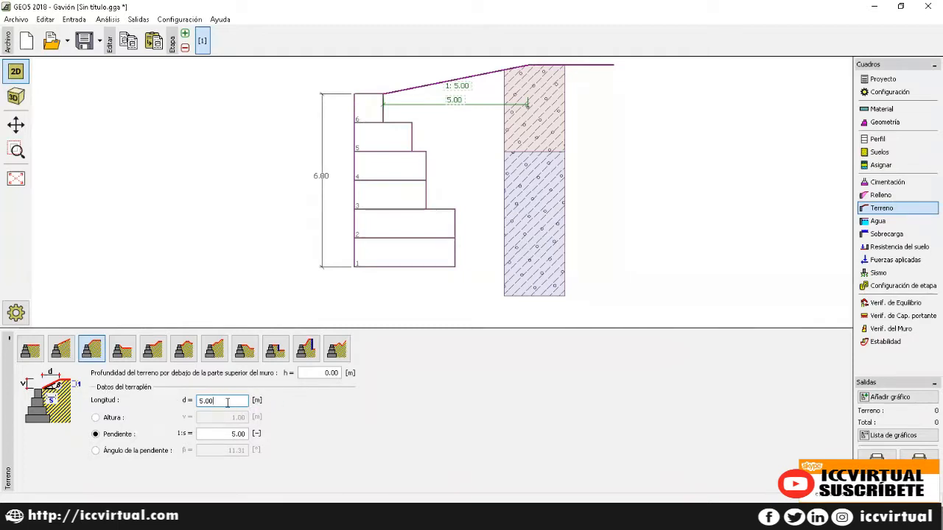
{"action": "left_click_drag", "start_coordinate": [222, 402], "coordinate": [171, 411]}
{"action": "type", "text": "4"}
{"action": "left_click", "coordinate": [96, 418]}
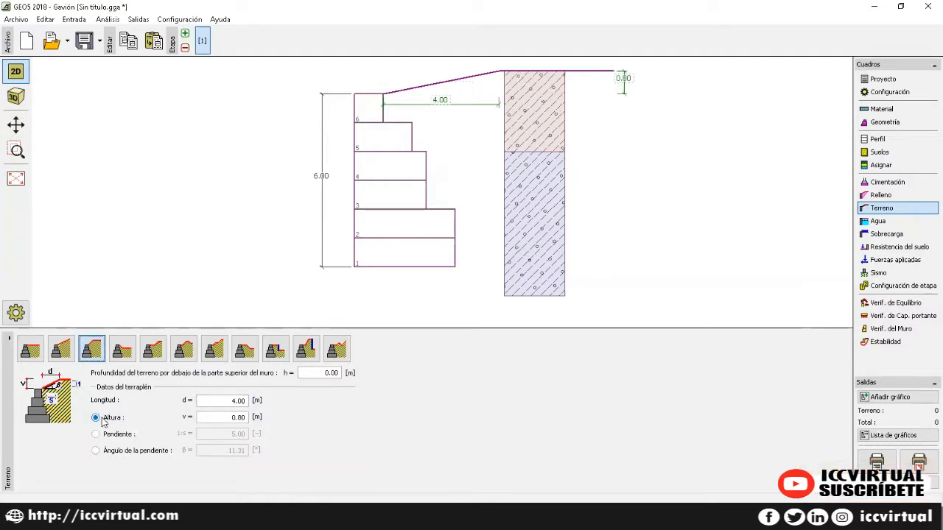
{"action": "left_click", "coordinate": [96, 434]}
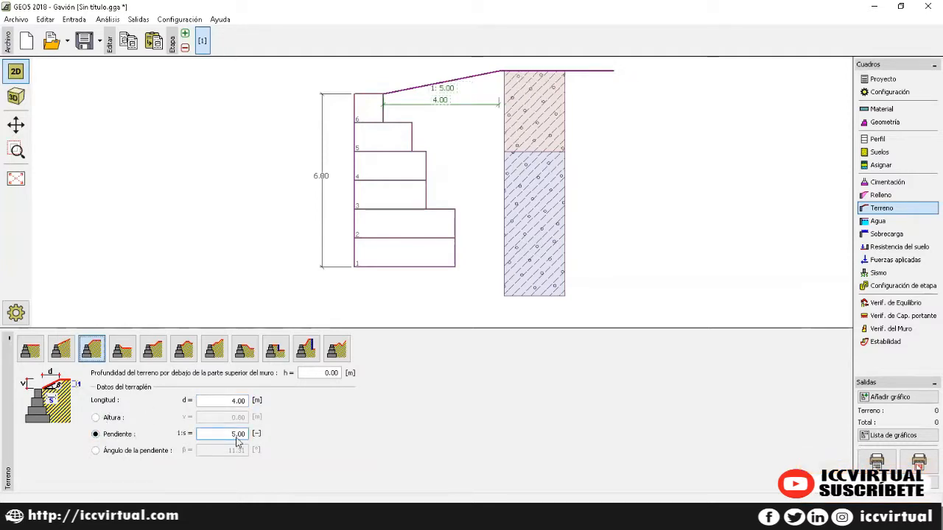
{"action": "left_click", "coordinate": [95, 450]}
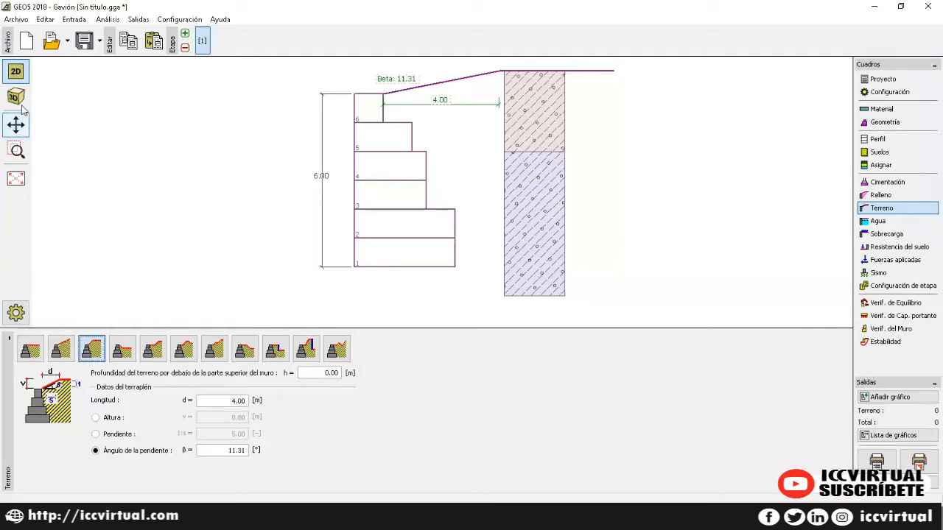
Step: Open the Archivo export menu and dismiss it without choosing anything
{"action": "left_click", "coordinate": [7, 22]}
{"action": "mouse_move", "coordinate": [63, 118]}
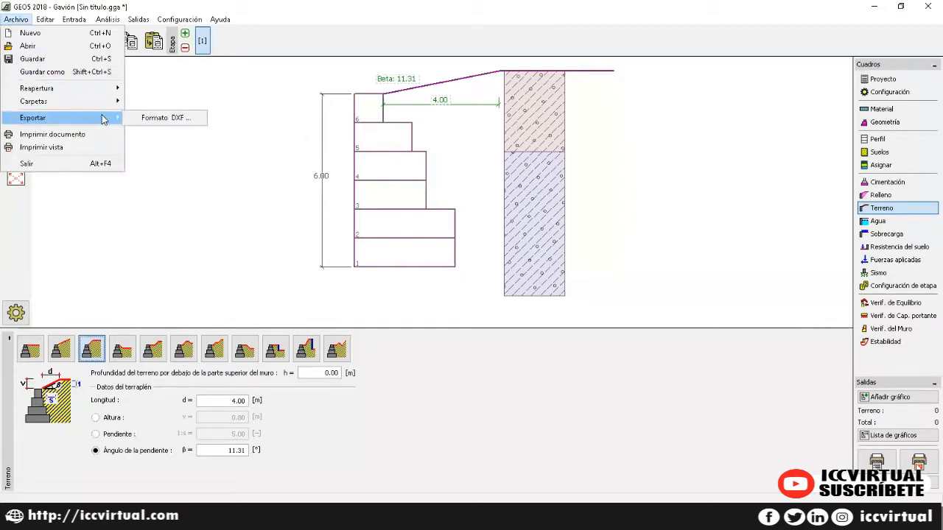
{"action": "left_click", "coordinate": [251, 135]}
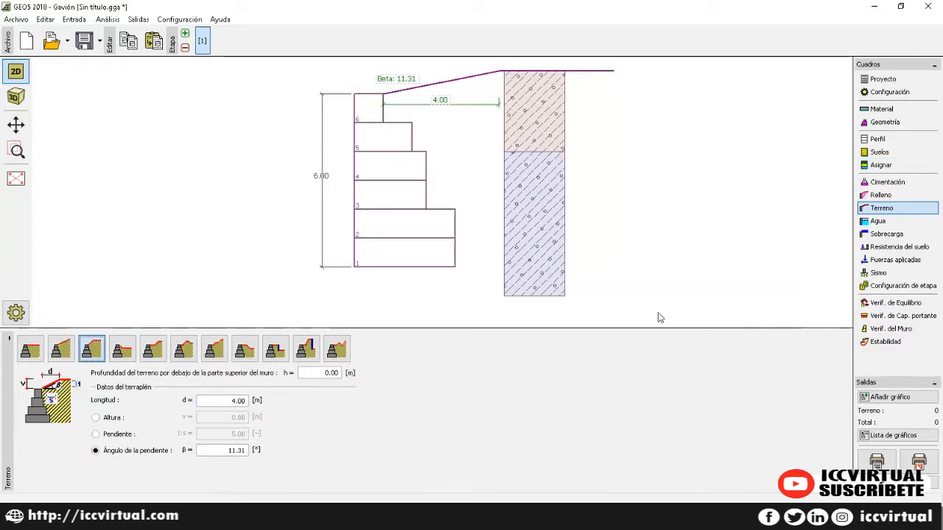
Step: Move from the Agua frame to Sobrecarga and start a new surcharge load
{"action": "left_click", "coordinate": [887, 225]}
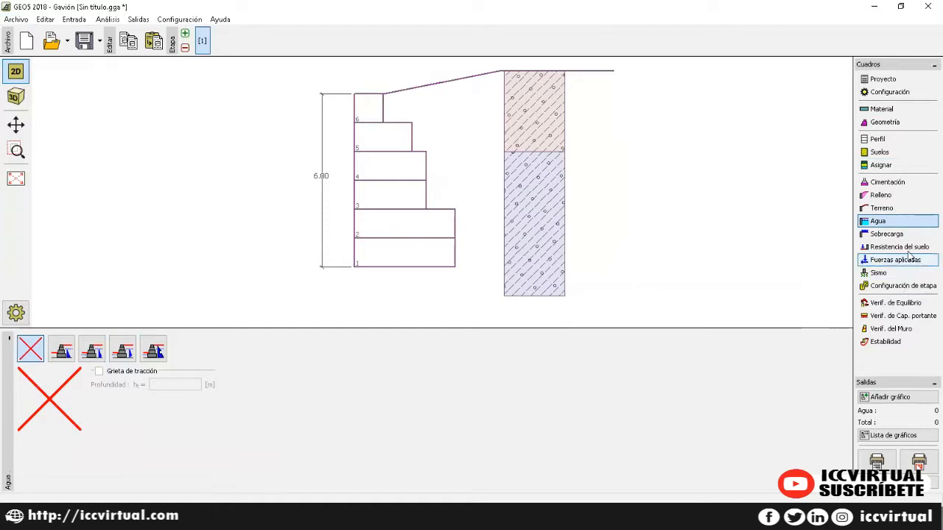
{"action": "left_click", "coordinate": [891, 234]}
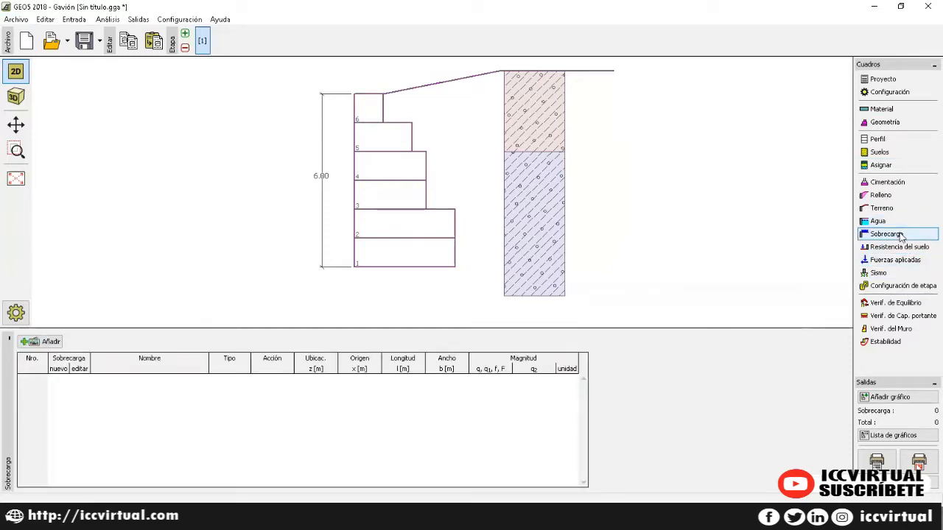
{"action": "left_click", "coordinate": [44, 341]}
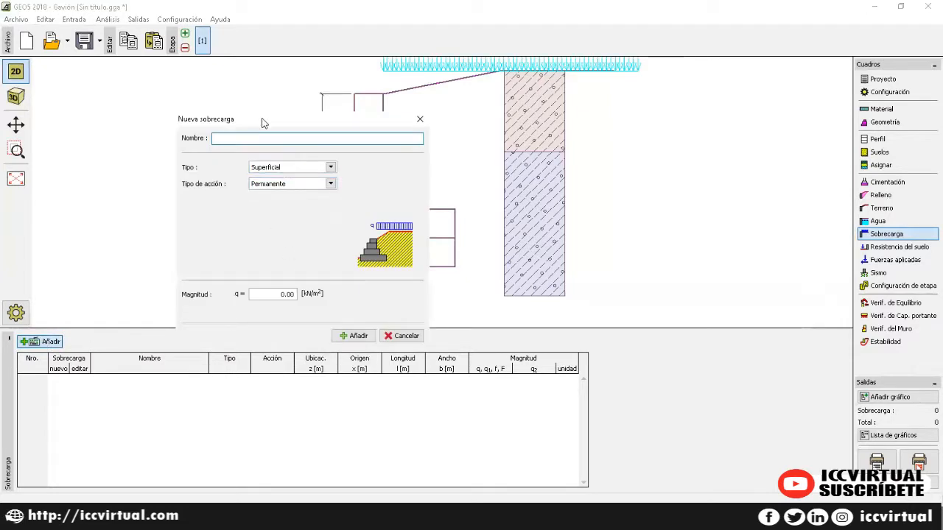
Step: Name the surcharge 'Carga' and make it a permanent trapezoidal load
{"action": "left_click_drag", "start_coordinate": [261, 123], "coordinate": [465, 122]}
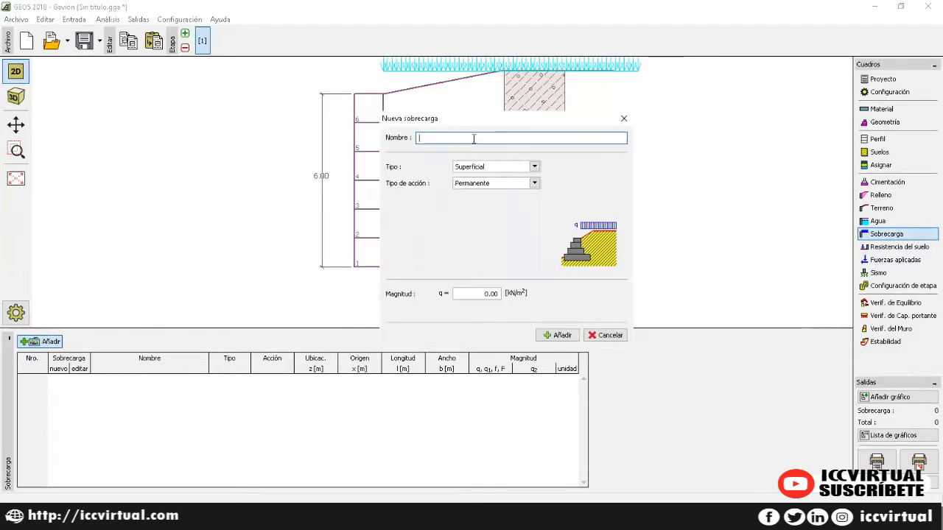
{"action": "type", "text": "Carga 1"}
{"action": "left_click", "coordinate": [492, 168]}
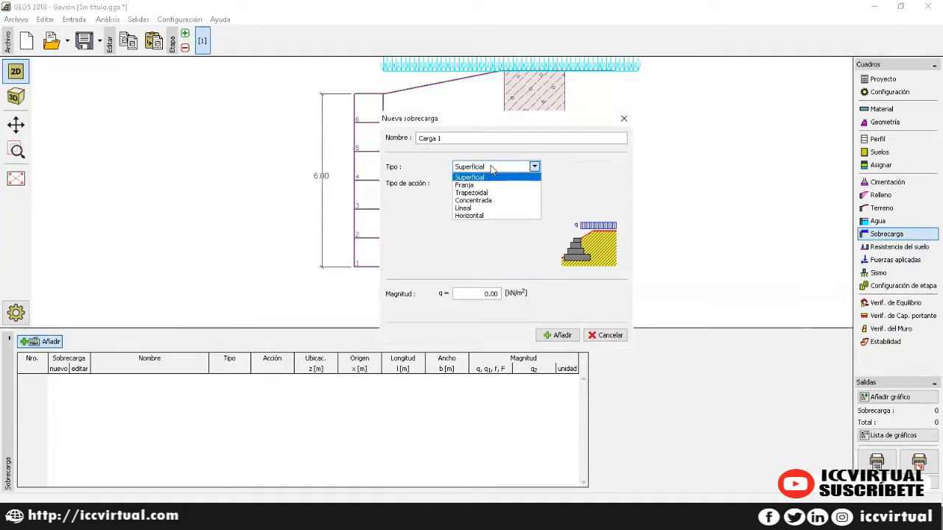
{"action": "left_click", "coordinate": [484, 193]}
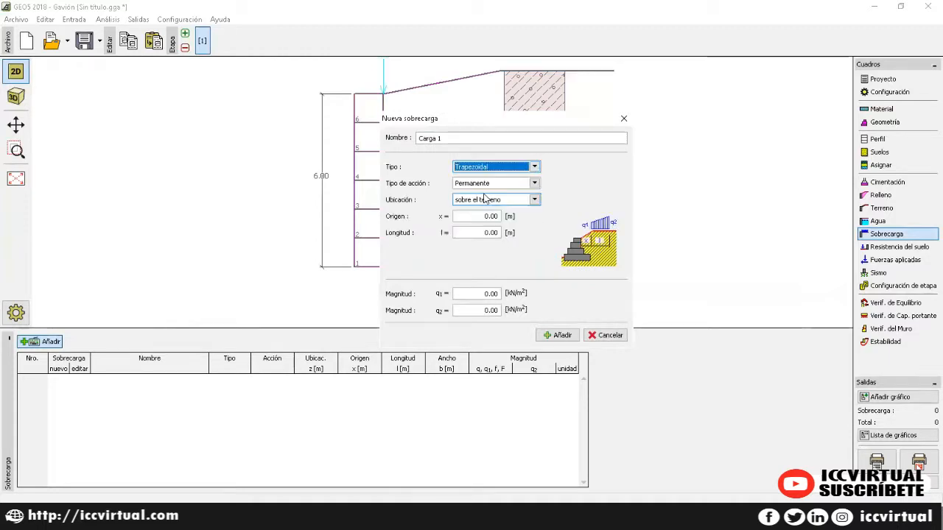
{"action": "left_click", "coordinate": [486, 183]}
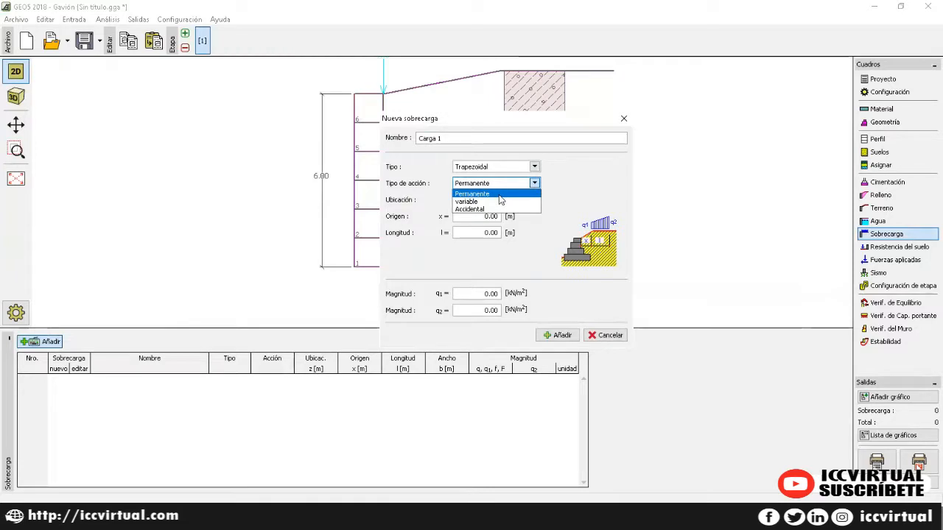
{"action": "left_click", "coordinate": [498, 195]}
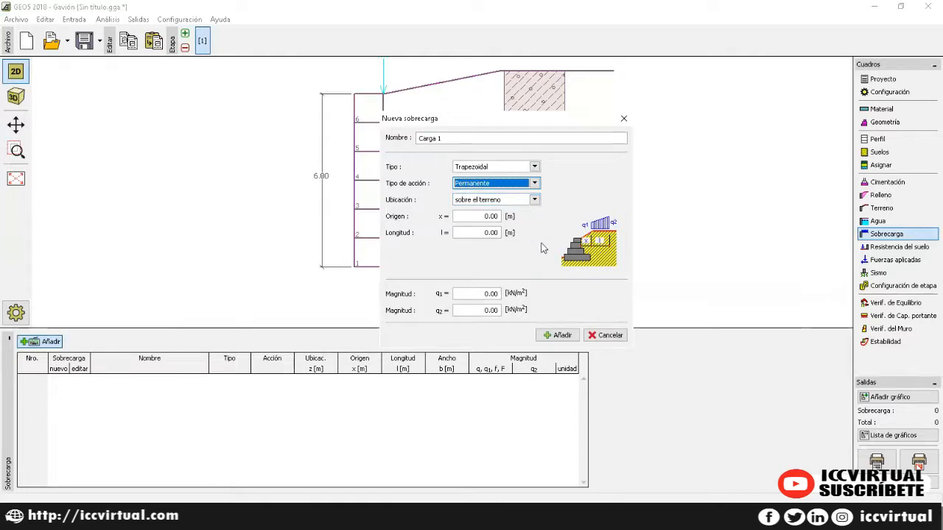
Step: Place the load at x 4.50, length 3.00 m, magnitudes 10–20 kN/m², and add Carga 1
{"action": "left_click", "coordinate": [482, 217]}
{"action": "left_click_drag", "start_coordinate": [482, 217], "coordinate": [427, 216]}
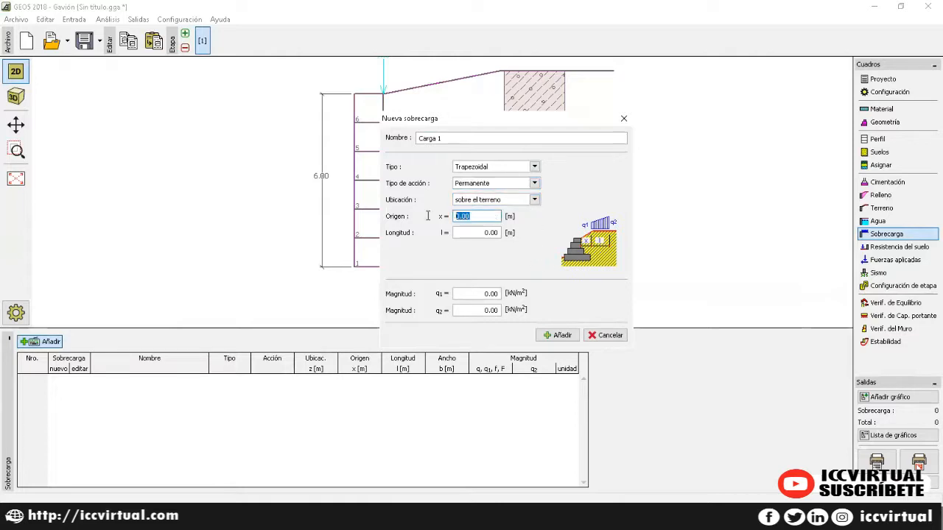
{"action": "type", "text": "4.5"}
{"action": "left_click", "coordinate": [456, 232]}
{"action": "left_click_drag", "start_coordinate": [481, 233], "coordinate": [427, 230]}
{"action": "type", "text": "3"}
{"action": "left_click", "coordinate": [478, 294]}
{"action": "left_click_drag", "start_coordinate": [478, 295], "coordinate": [448, 292]}
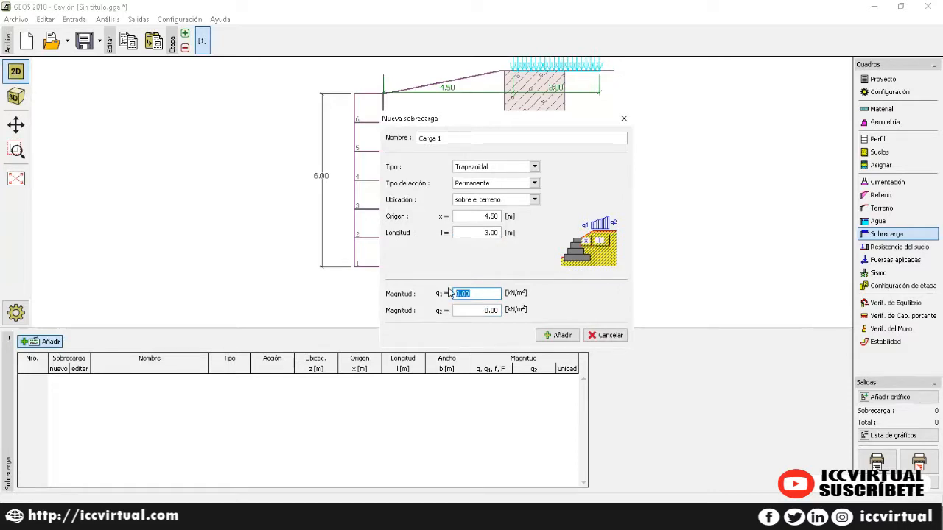
{"action": "type", "text": "10"}
{"action": "key", "text": "Tab"}
{"action": "type", "text": "20"}
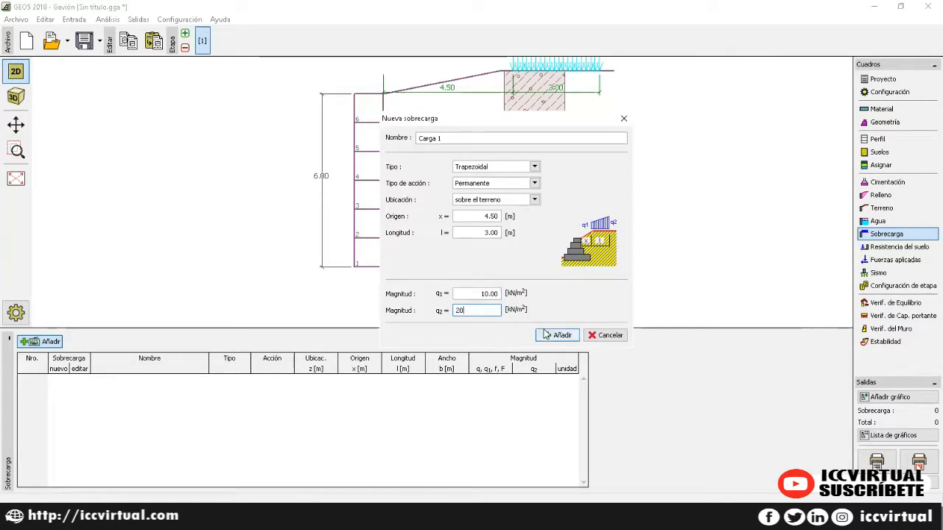
{"action": "left_click", "coordinate": [548, 335]}
Step: Close the surcharge form and bring up the soil resistance input
{"action": "left_click", "coordinate": [623, 118]}
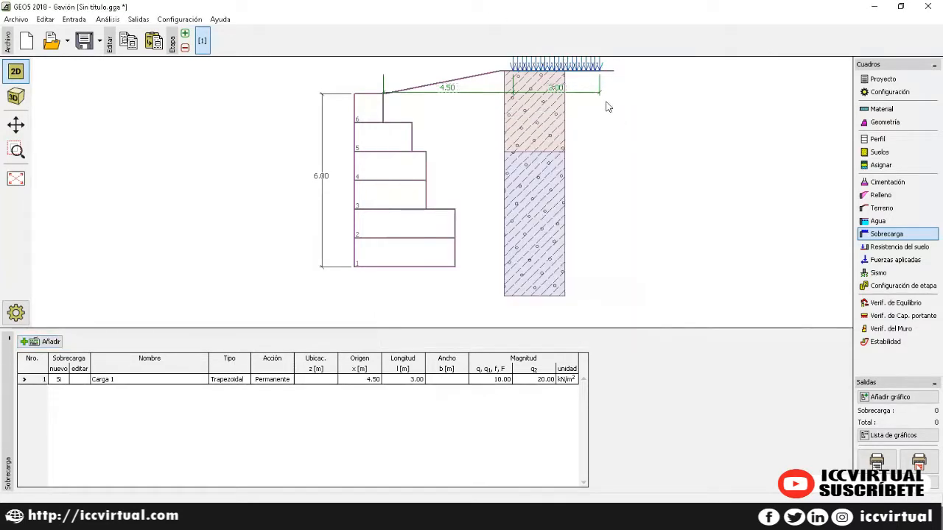
{"action": "left_click", "coordinate": [131, 380]}
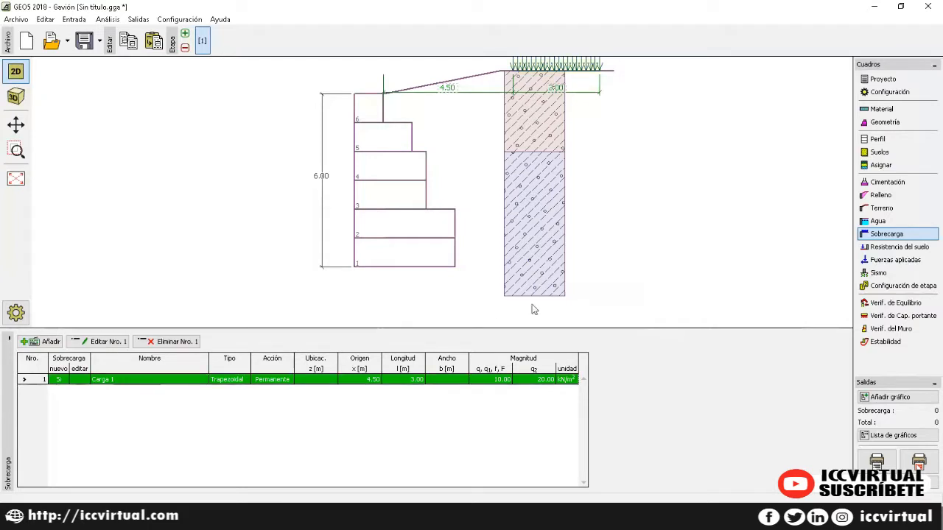
{"action": "left_click", "coordinate": [881, 248]}
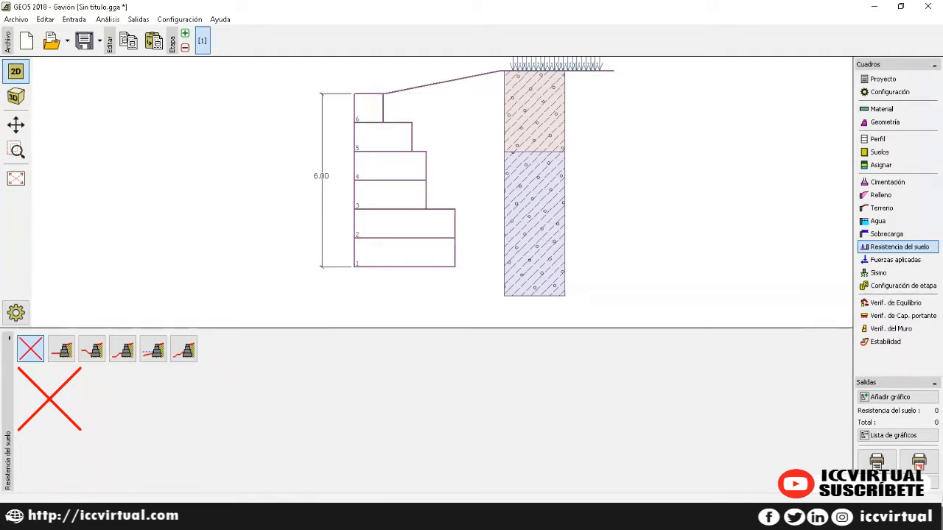
Step: Add an at-rest front-face resistance using soil Limo Gravoso 2
{"action": "left_click", "coordinate": [61, 349]}
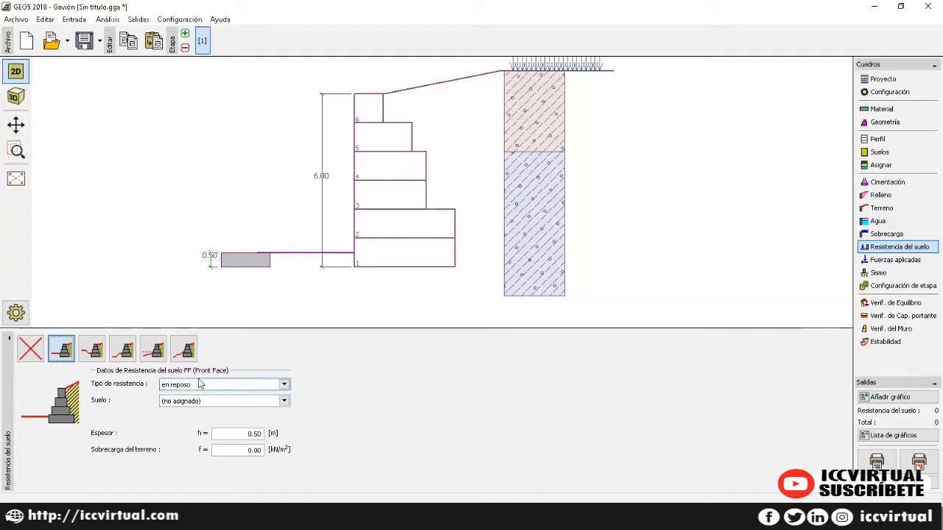
{"action": "left_click", "coordinate": [237, 385]}
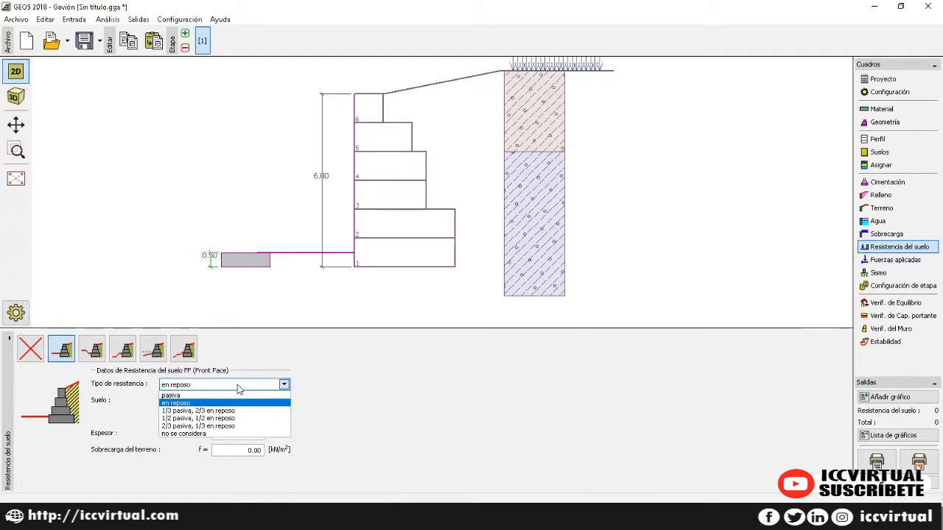
{"action": "left_click", "coordinate": [238, 402]}
{"action": "left_click", "coordinate": [239, 398]}
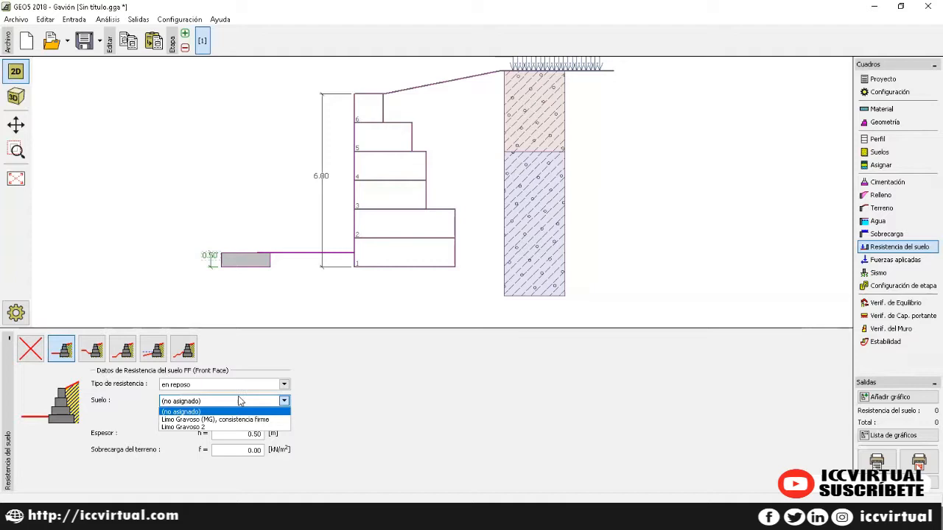
{"action": "left_click", "coordinate": [229, 428]}
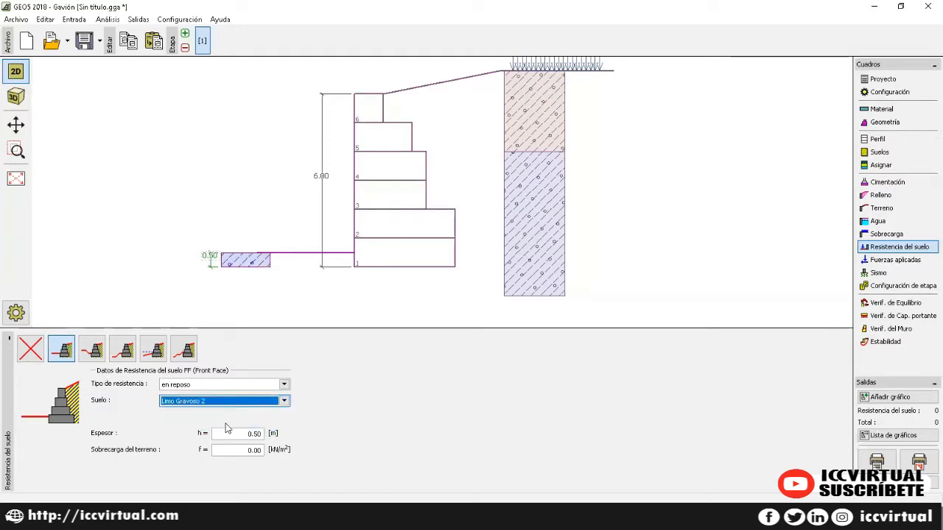
Step: Set the resistance thickness to 0.70 m and surcharge to 0.70, then open applied forces
{"action": "left_click", "coordinate": [230, 435]}
{"action": "left_click_drag", "start_coordinate": [236, 433], "coordinate": [186, 429]}
{"action": "type", "text": "0."}
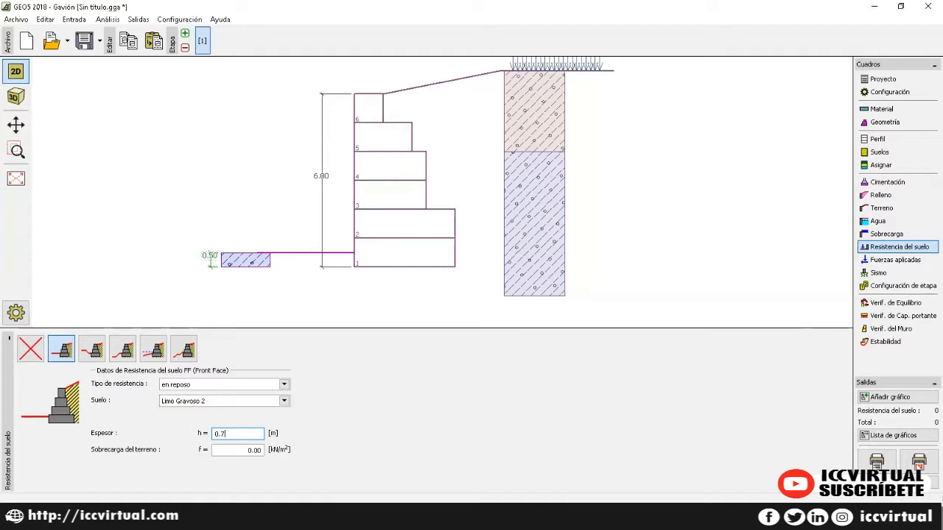
{"action": "key", "text": "Tab"}
{"action": "type", "text": "0"}
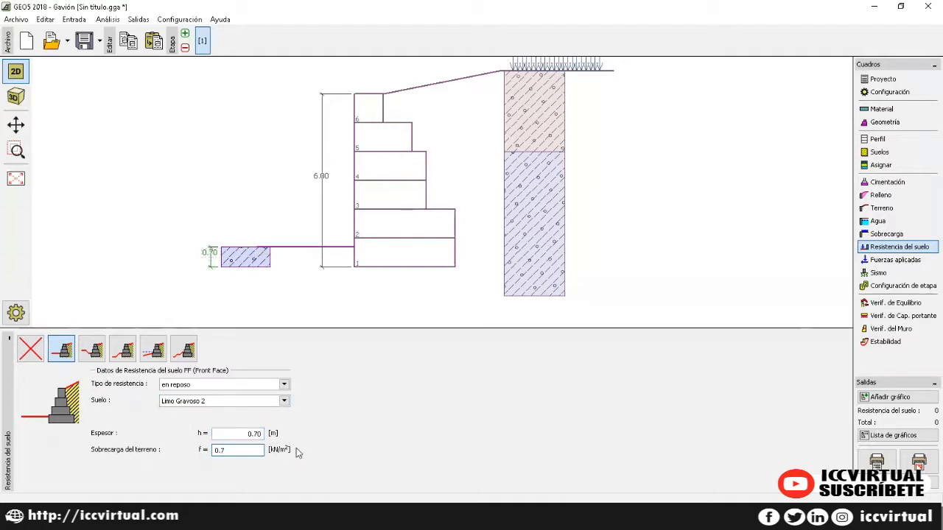
{"action": "key", "text": "Tab"}
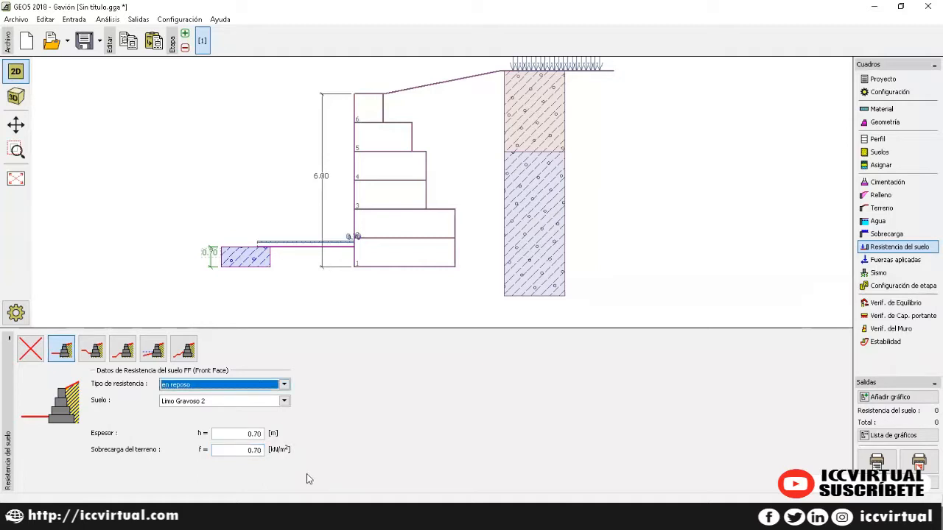
{"action": "left_click", "coordinate": [888, 262]}
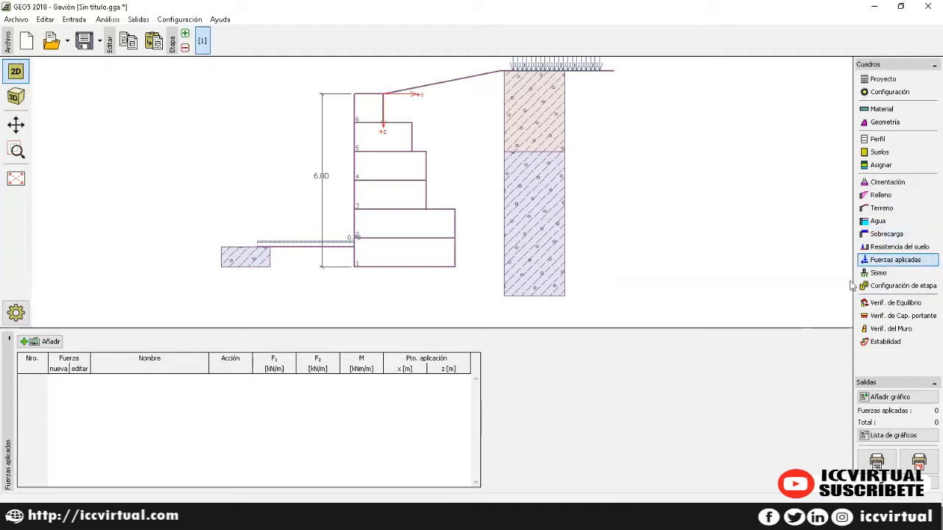
Step: Skip the earthquake settings and keep 'permanente' as the stage's design situation
{"action": "left_click", "coordinate": [874, 274]}
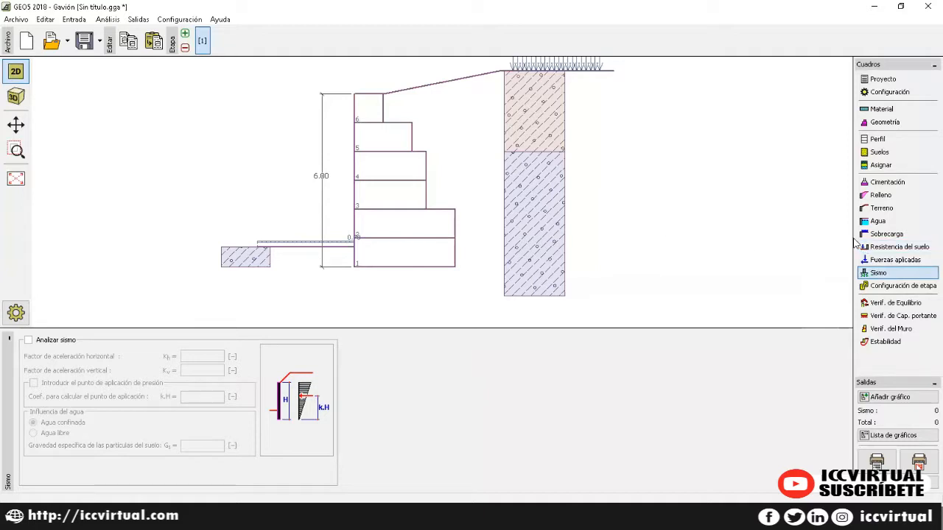
{"action": "left_click", "coordinate": [899, 287]}
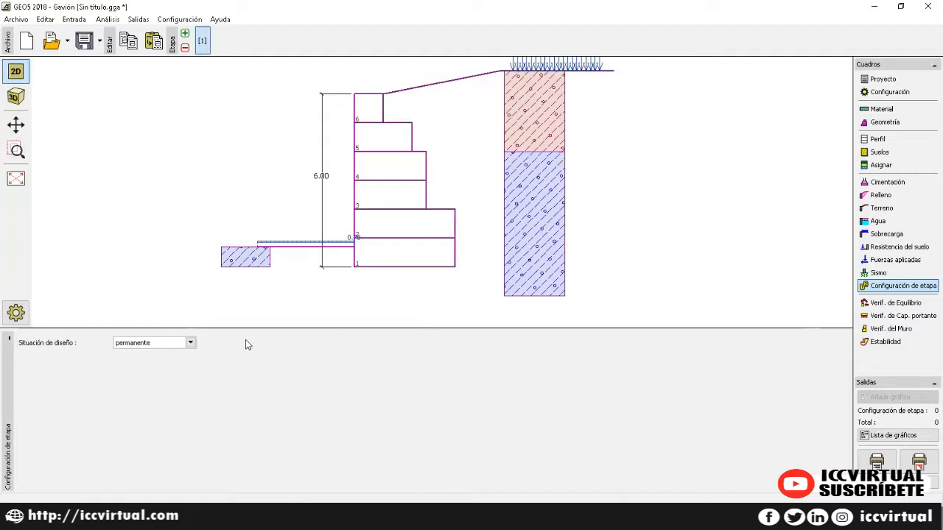
{"action": "left_click", "coordinate": [188, 342]}
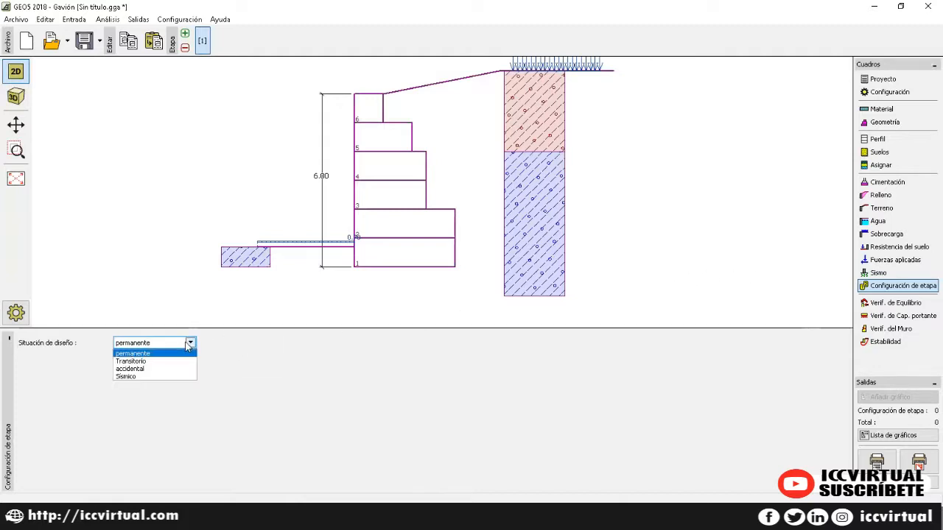
{"action": "left_click", "coordinate": [189, 344]}
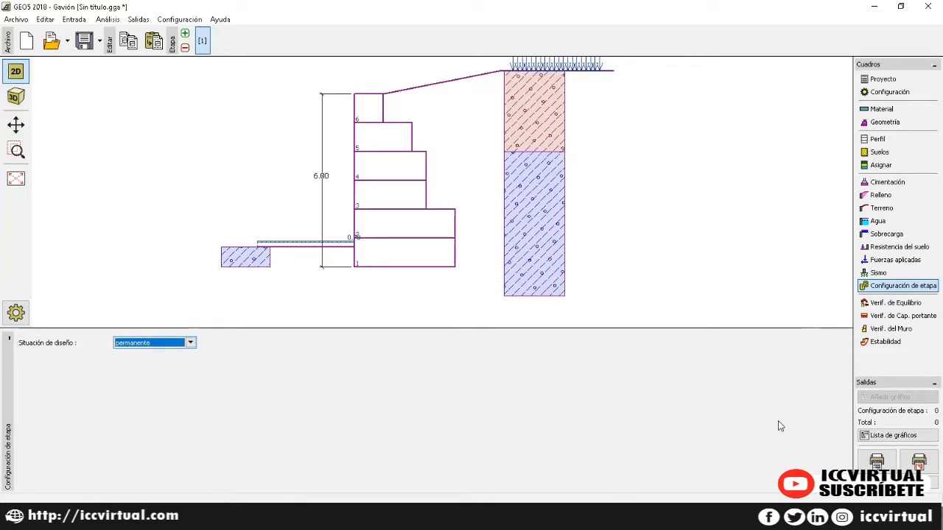
Step: Run the equilibrium check (overturning 50.5%, sliding 73.1%) and read its detailed report
{"action": "left_click", "coordinate": [889, 306]}
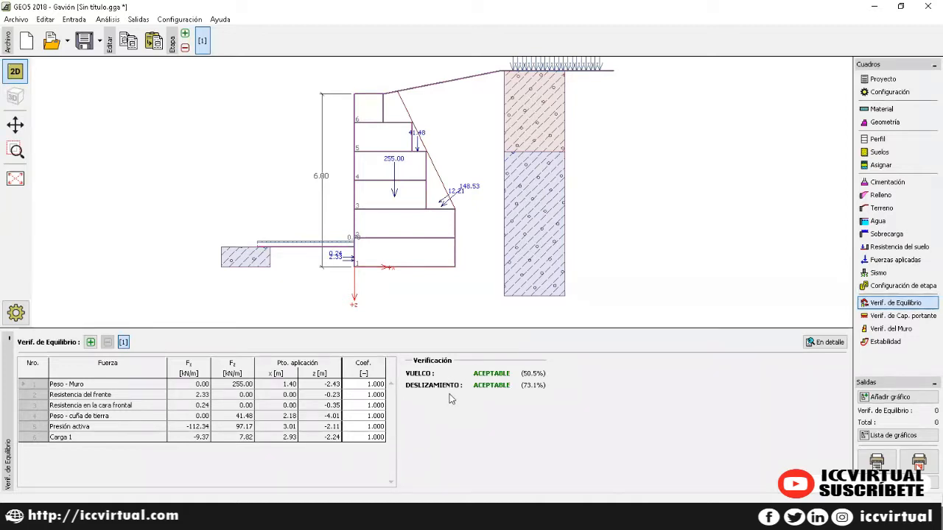
{"action": "left_click", "coordinate": [825, 341]}
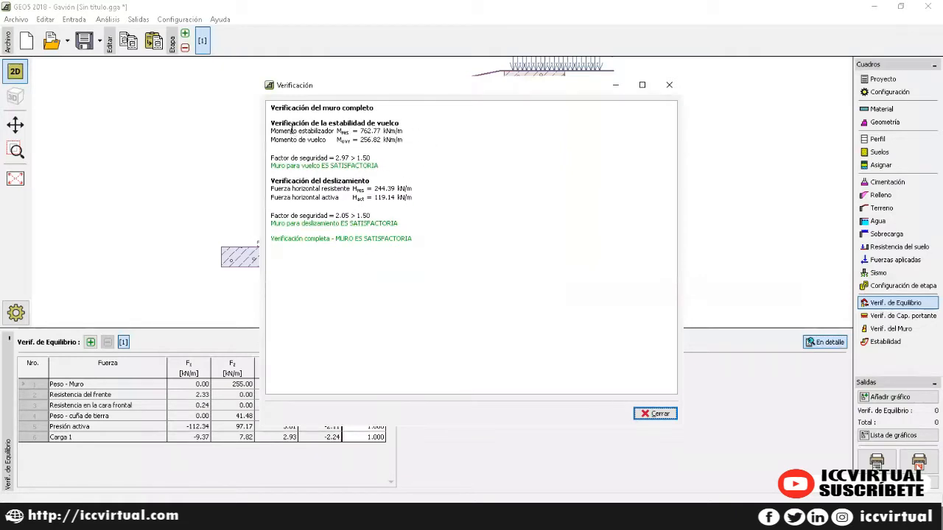
{"action": "left_click_drag", "start_coordinate": [290, 126], "coordinate": [442, 244]}
{"action": "left_click", "coordinate": [441, 244]}
{"action": "left_click", "coordinate": [658, 414]}
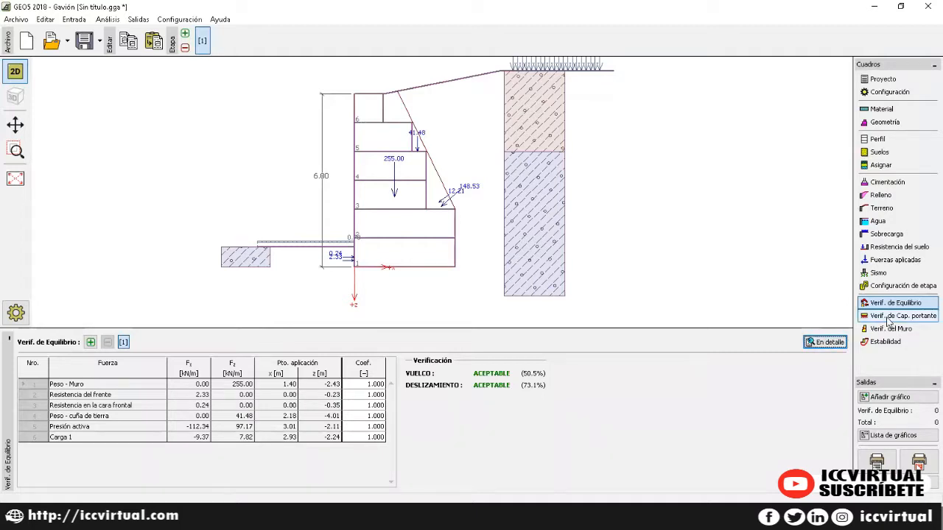
Step: Run the bearing capacity check and look over its initial detailed report
{"action": "left_click", "coordinate": [888, 316]}
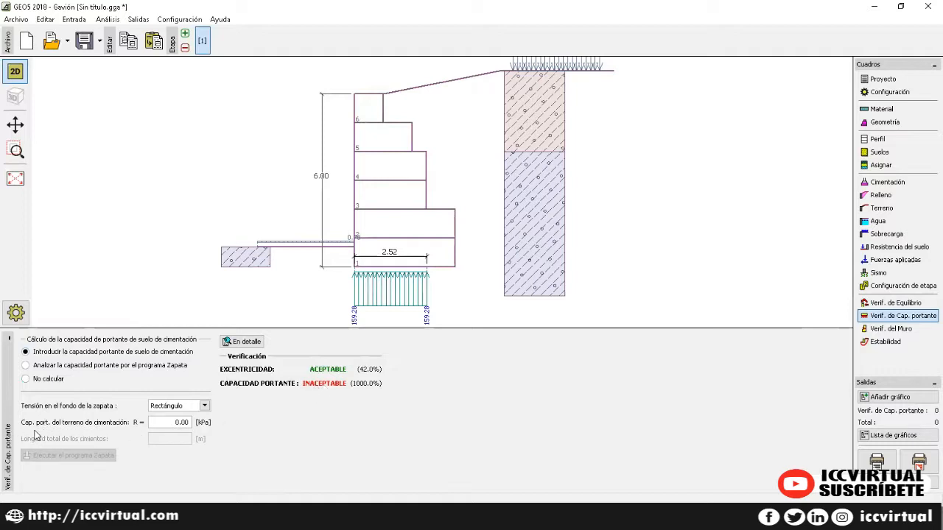
{"action": "left_click", "coordinate": [156, 424]}
{"action": "double_click", "coordinate": [156, 425]}
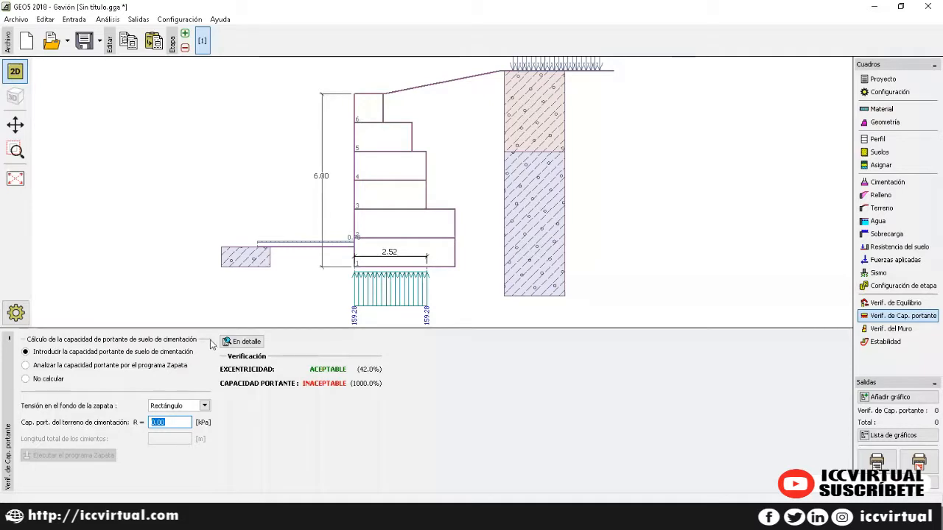
{"action": "left_click", "coordinate": [228, 344]}
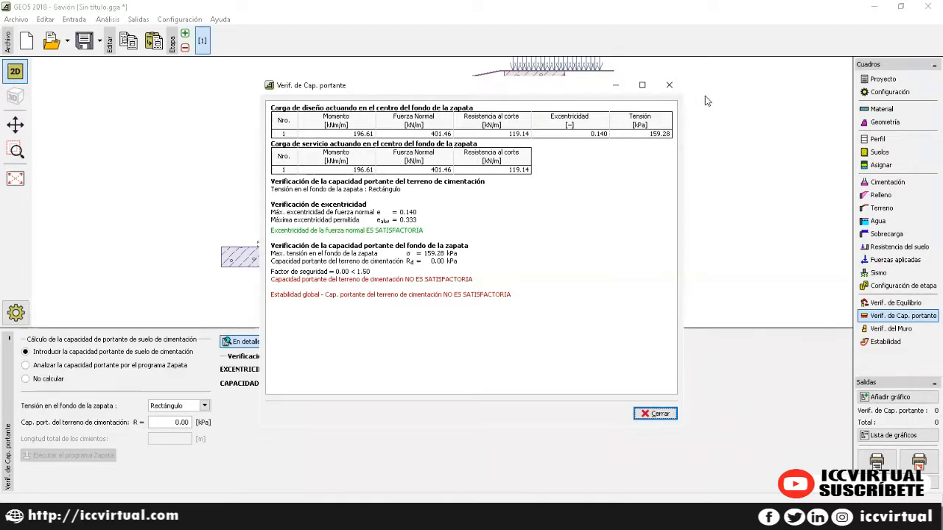
{"action": "left_click", "coordinate": [669, 84]}
Step: Enter 330 kPa as bearing capacity R and review the passing report (72.4% utilised)
{"action": "left_click", "coordinate": [160, 422]}
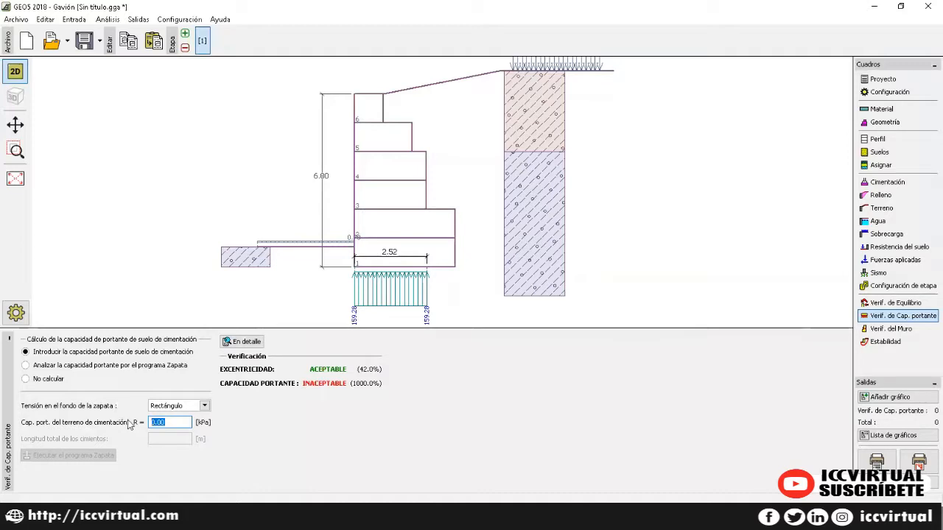
{"action": "type", "text": "330"}
{"action": "key", "text": "Return"}
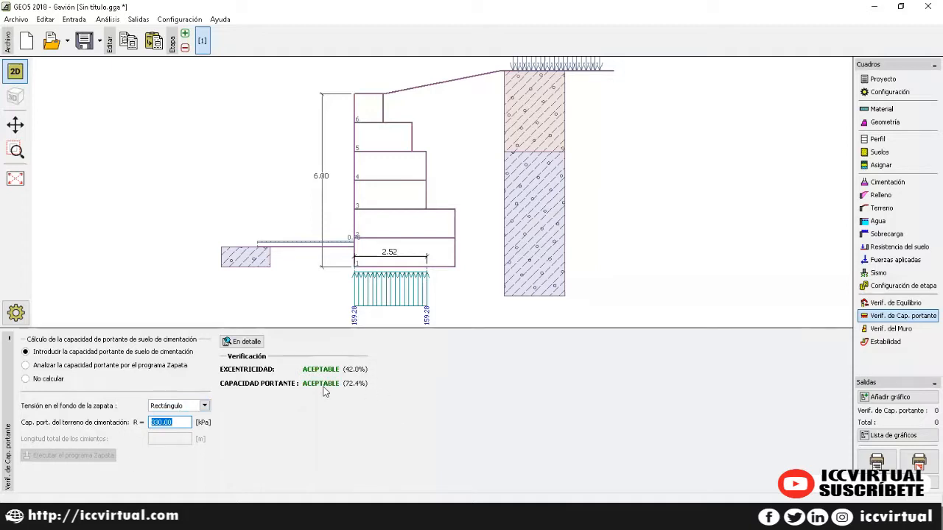
{"action": "left_click", "coordinate": [162, 423]}
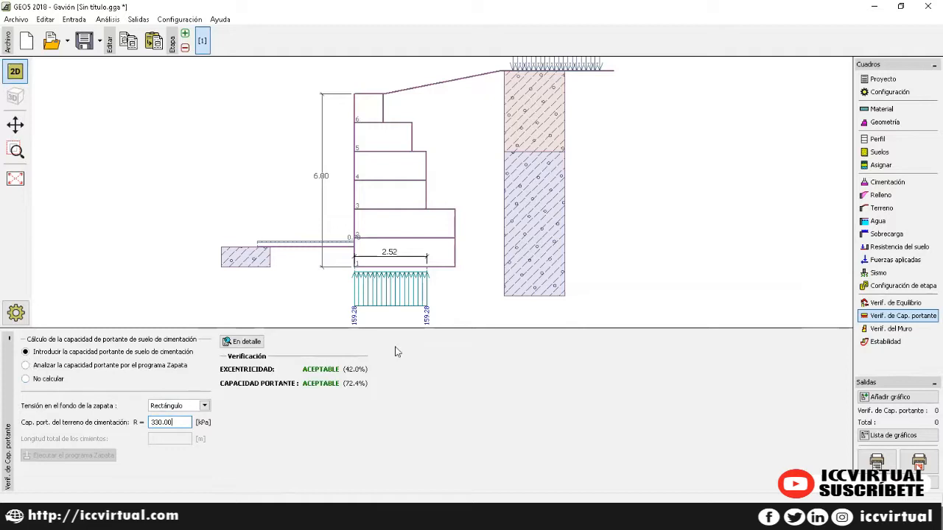
{"action": "left_click", "coordinate": [243, 342]}
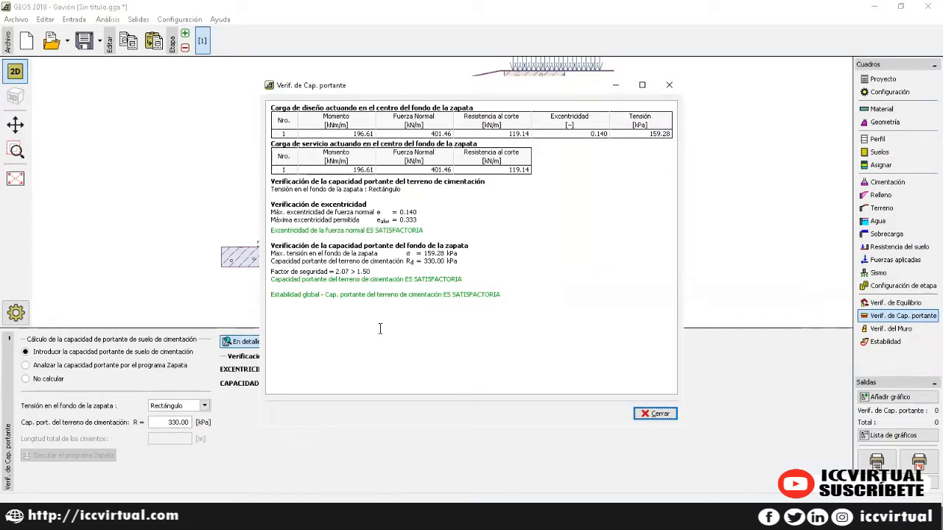
{"action": "left_click", "coordinate": [643, 415]}
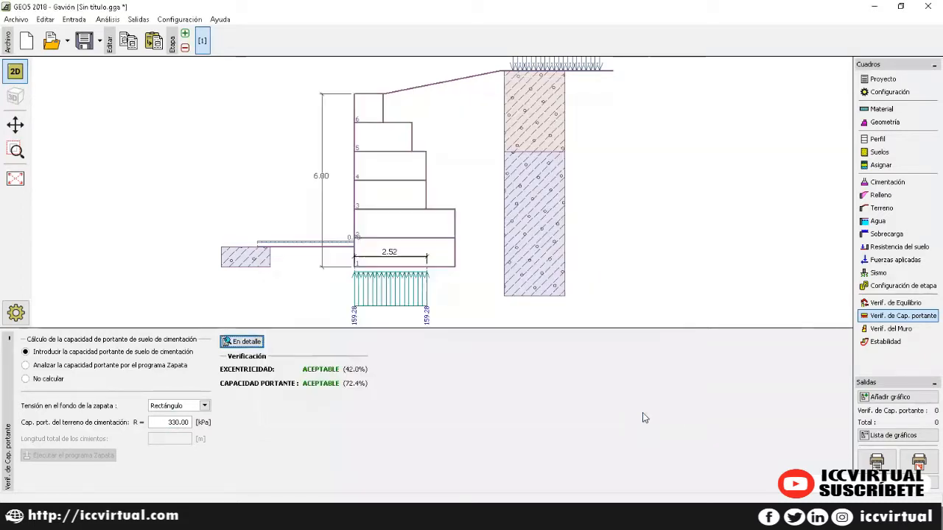
Step: Run the wall body check and view the joint report (pressure and joint 82.0%)
{"action": "left_click", "coordinate": [890, 329]}
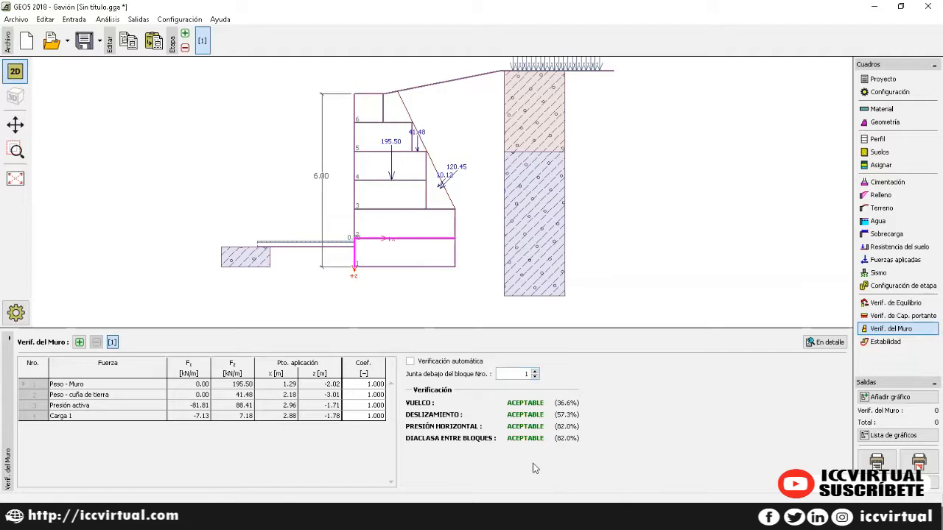
{"action": "left_click", "coordinate": [822, 342]}
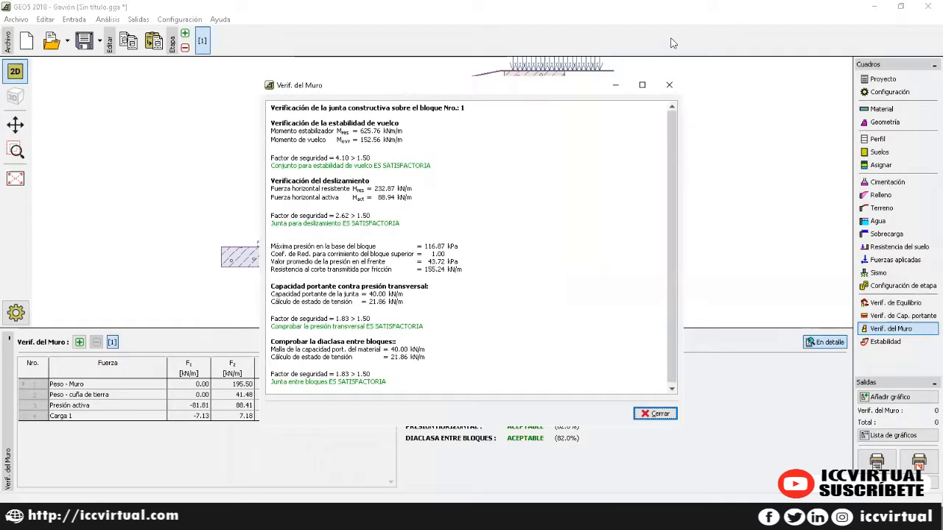
{"action": "left_click", "coordinate": [669, 84]}
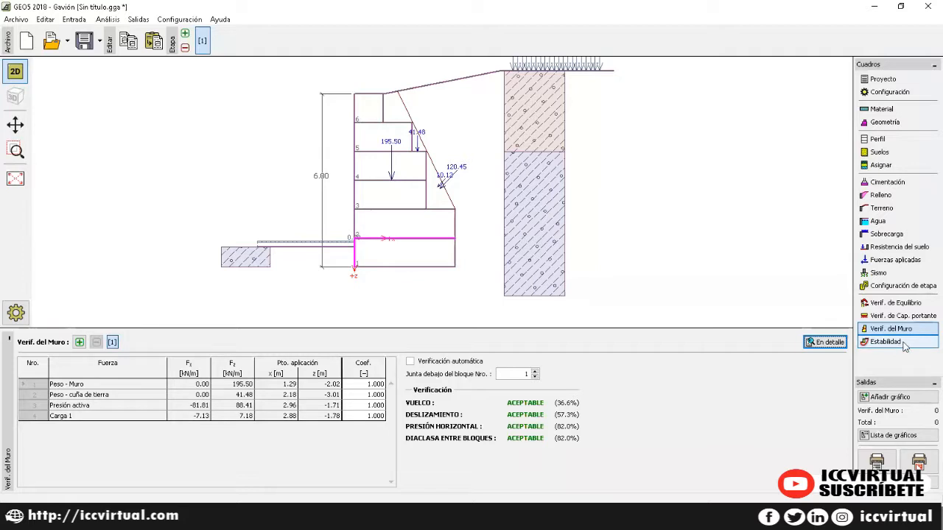
Step: Send the gabion model to slope stability and run the Bishop analysis
{"action": "left_click", "coordinate": [903, 344]}
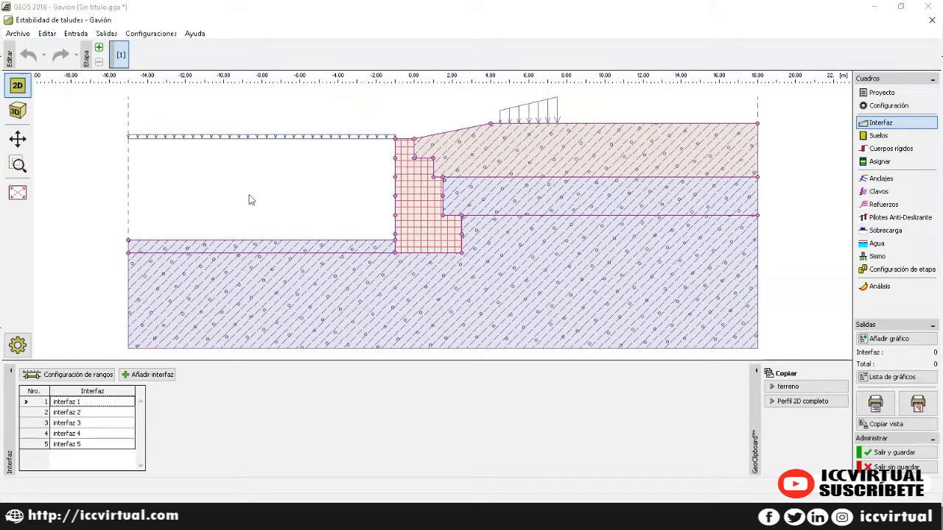
{"action": "left_click", "coordinate": [881, 287]}
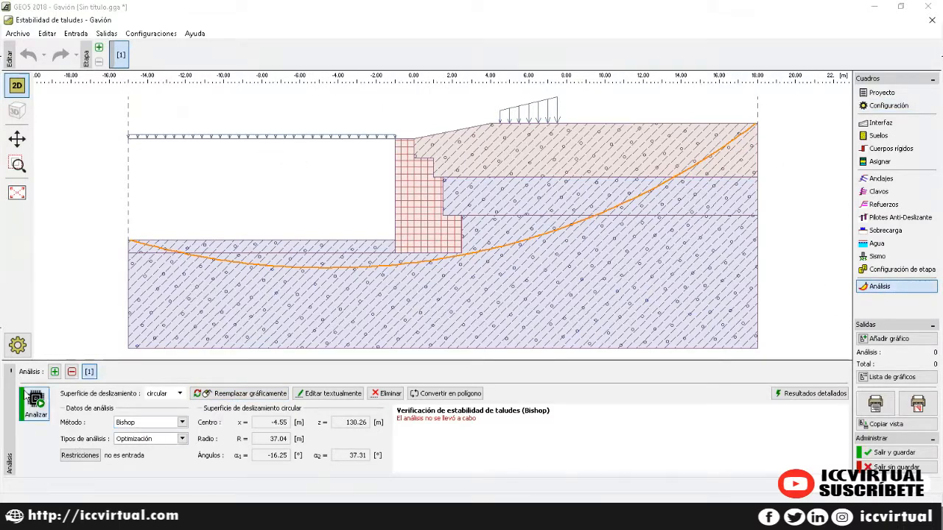
{"action": "left_click", "coordinate": [33, 411]}
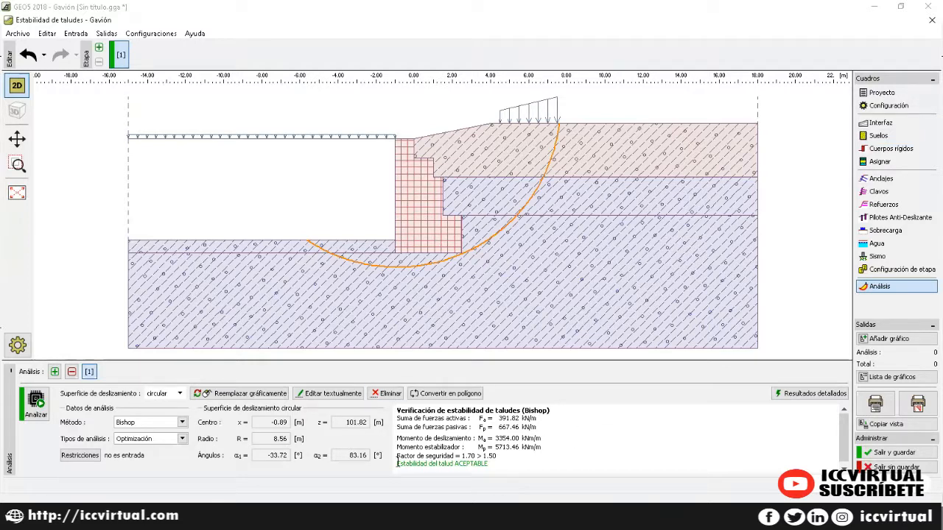
Step: Confirm the slope check passes with safety factor 1.70 > 1.50 and exit slope stability
{"action": "left_click_drag", "start_coordinate": [398, 462], "coordinate": [480, 466]}
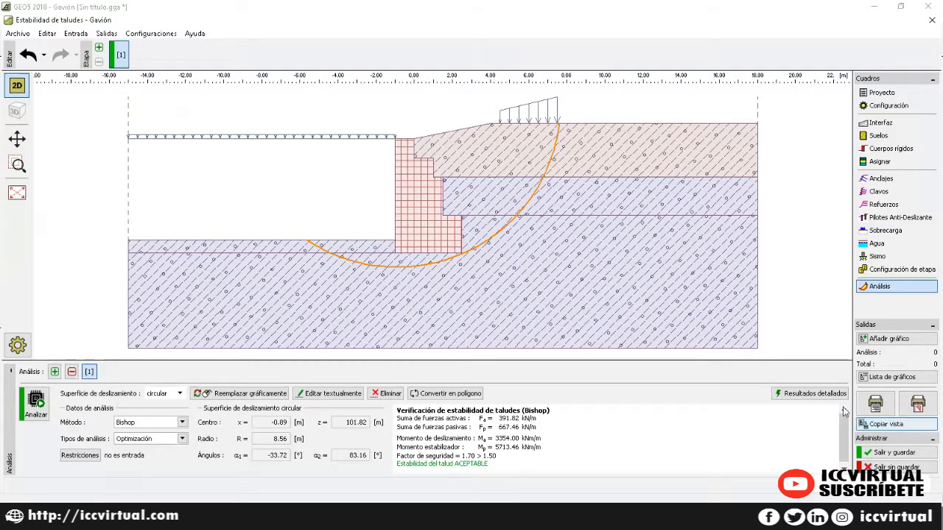
{"action": "left_click", "coordinate": [809, 393]}
{"action": "left_click", "coordinate": [616, 108]}
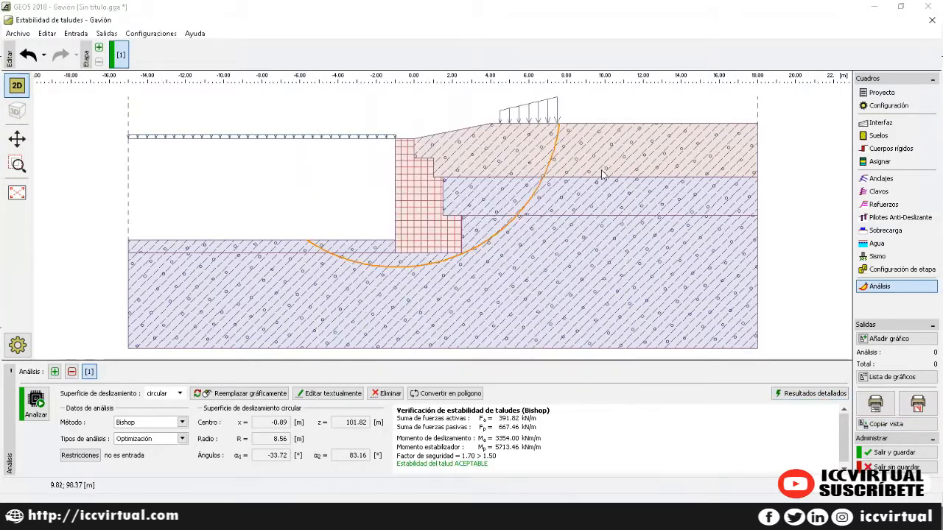
{"action": "left_click", "coordinate": [929, 22]}
Step: Return to Gavión without loading slope data and review the printable report preview
{"action": "left_click", "coordinate": [446, 272]}
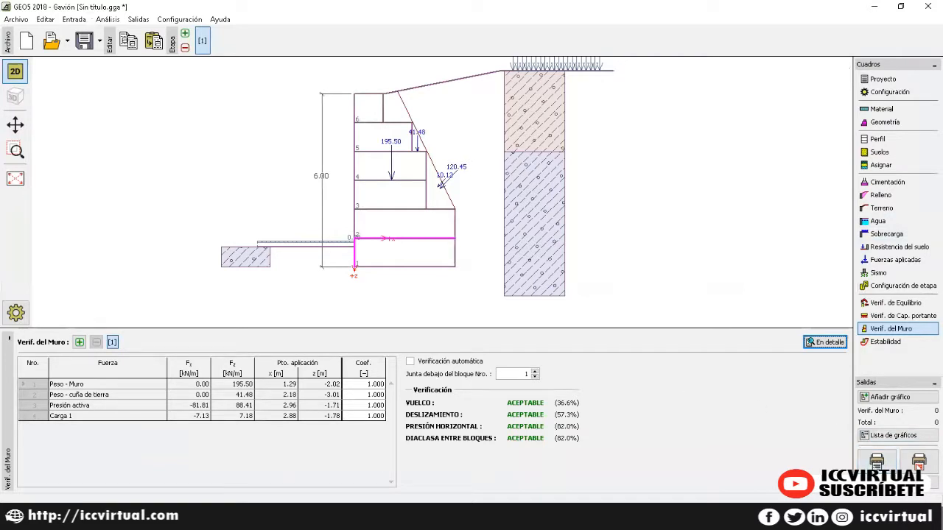
{"action": "left_click", "coordinate": [876, 462]}
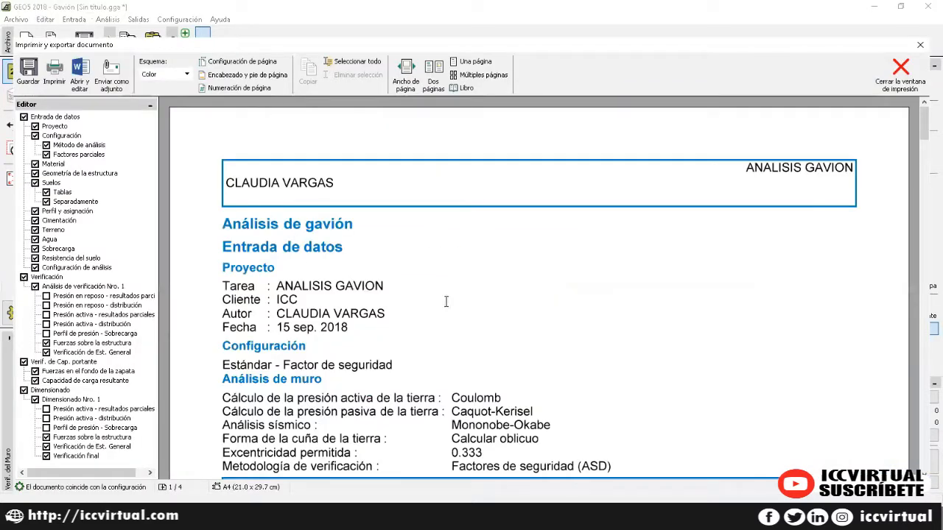
{"action": "scroll", "coordinate": [446, 302], "scroll_direction": "down", "scroll_amount": 5}
{"action": "scroll", "coordinate": [446, 303], "scroll_direction": "down", "scroll_amount": 3}
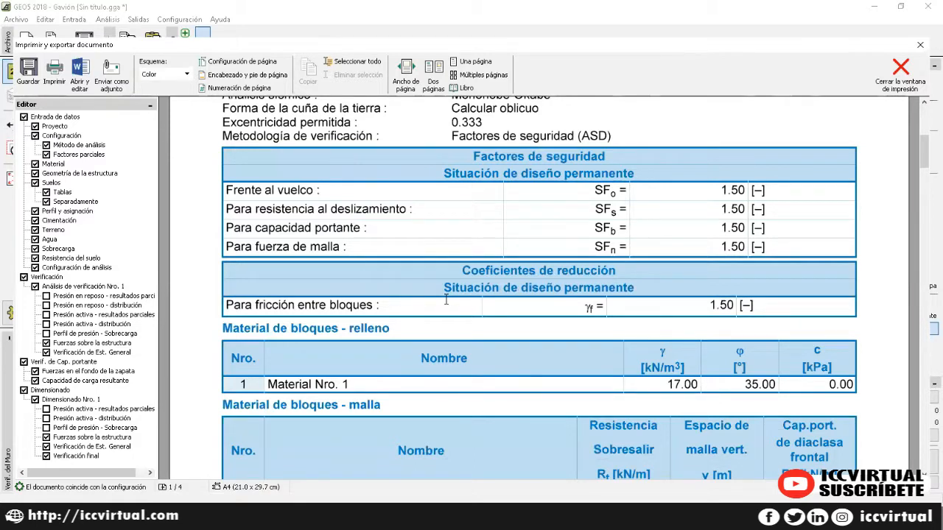
{"action": "scroll", "coordinate": [446, 299], "scroll_direction": "down", "scroll_amount": 2}
{"action": "scroll", "coordinate": [445, 298], "scroll_direction": "down", "scroll_amount": 8}
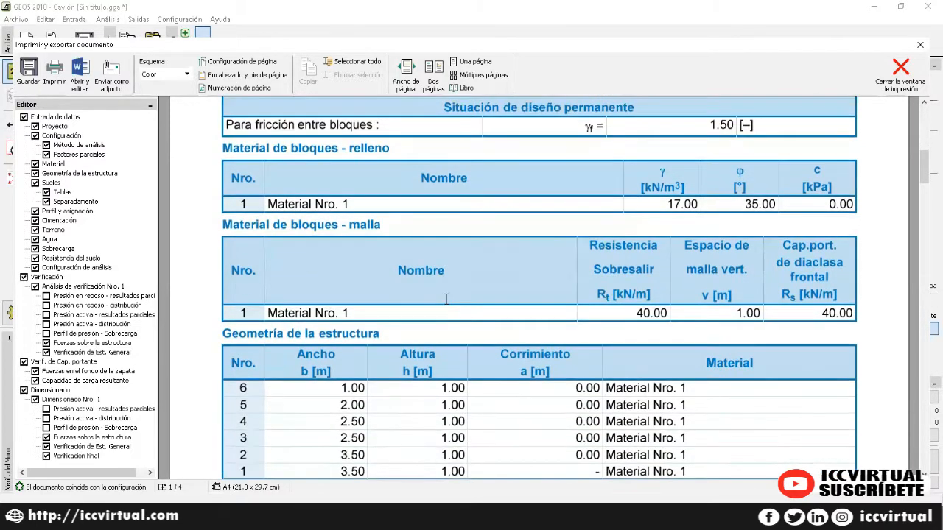
{"action": "scroll", "coordinate": [446, 298], "scroll_direction": "down", "scroll_amount": 13}
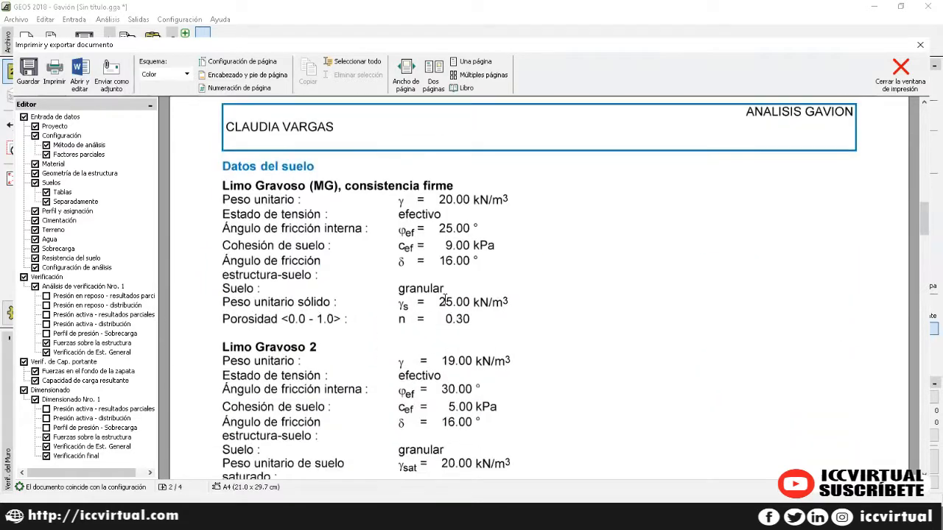
{"action": "scroll", "coordinate": [442, 298], "scroll_direction": "down", "scroll_amount": 18}
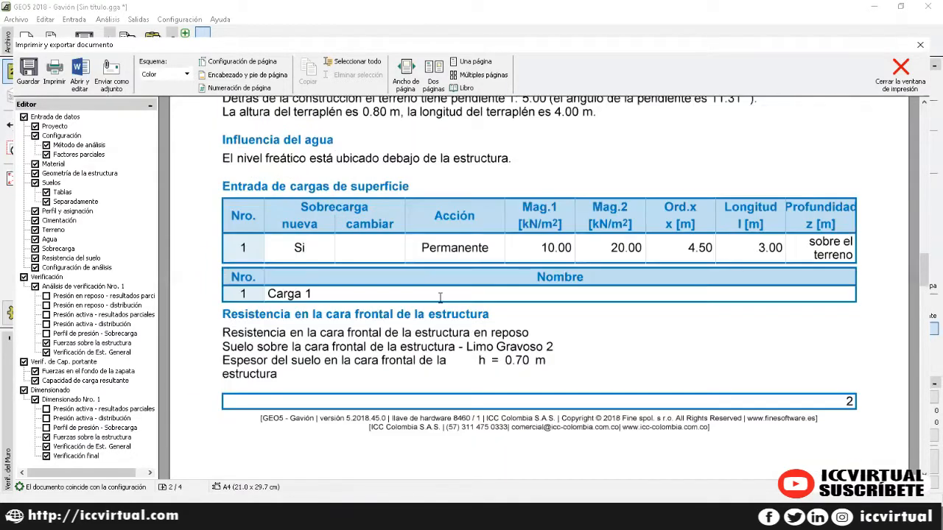
{"action": "scroll", "coordinate": [438, 300], "scroll_direction": "down", "scroll_amount": 18}
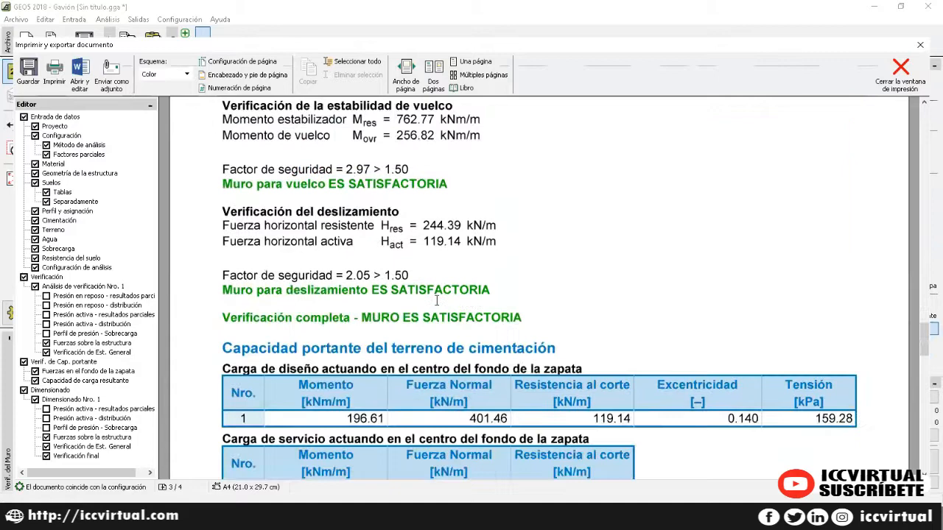
{"action": "scroll", "coordinate": [431, 301], "scroll_direction": "down", "scroll_amount": 16}
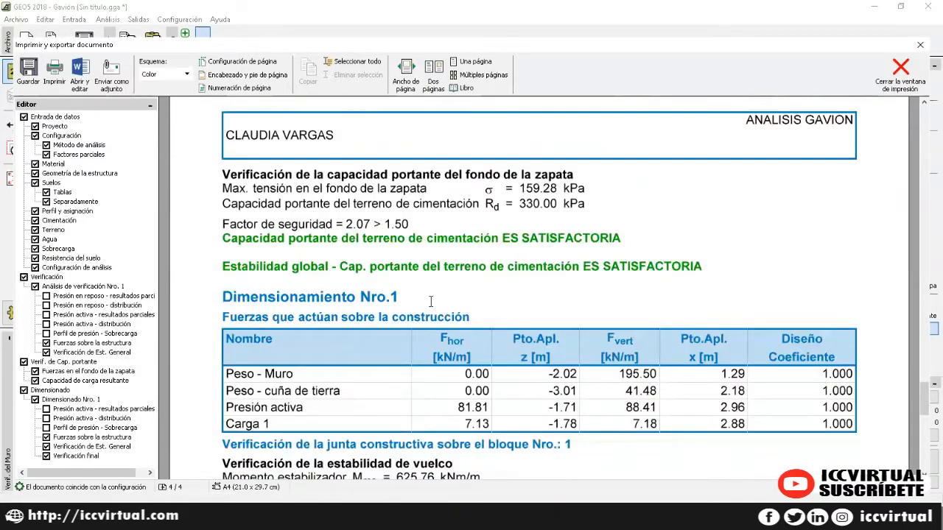
{"action": "scroll", "coordinate": [431, 301], "scroll_direction": "down", "scroll_amount": 2}
Step: Add at-rest and active pressure partial results and distributions to the report, then close Gavión
{"action": "left_click", "coordinate": [46, 296]}
{"action": "left_click", "coordinate": [47, 305]}
{"action": "left_click", "coordinate": [47, 315]}
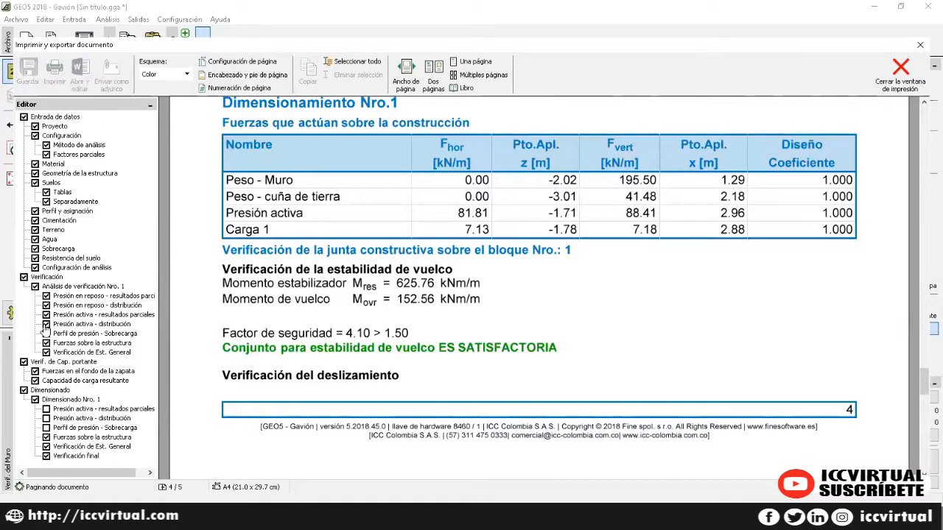
{"action": "left_click", "coordinate": [46, 324]}
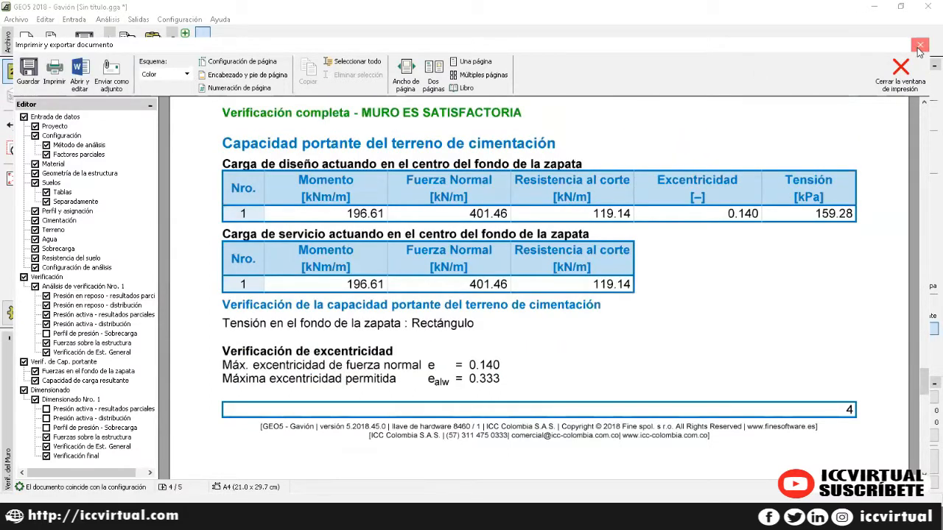
{"action": "left_click", "coordinate": [920, 45]}
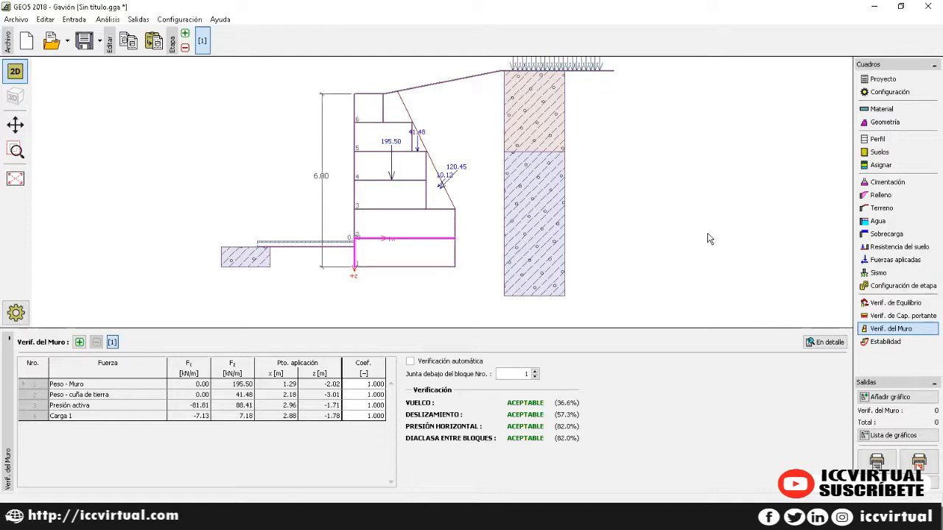
{"action": "left_click", "coordinate": [926, 8]}
Step: Discard the Gavión data without saving and launch Estratigrafía from the GEO5 2018 ES folder
{"action": "left_click", "coordinate": [470, 274]}
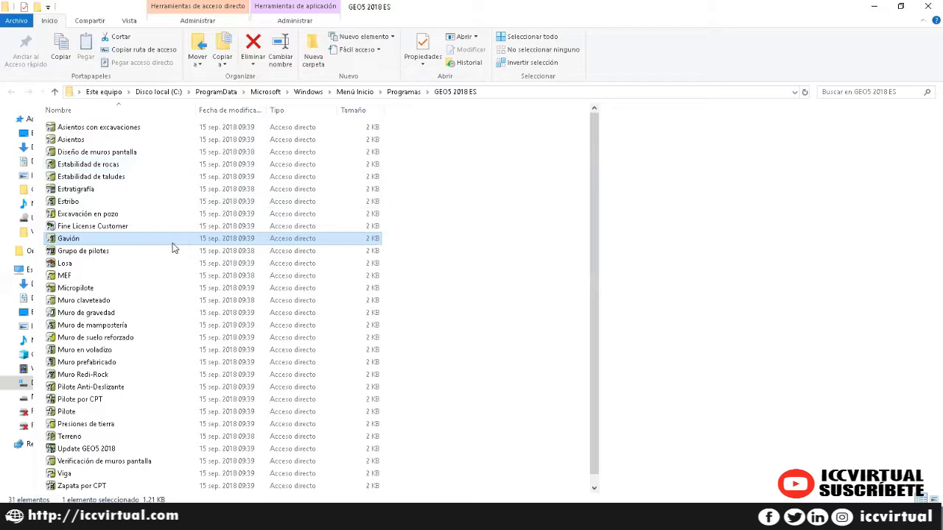
{"action": "double_click", "coordinate": [89, 191]}
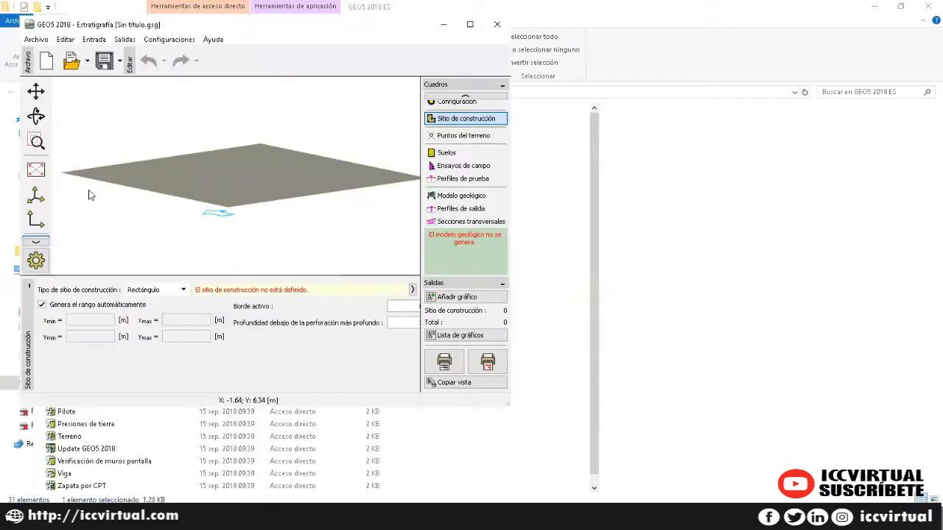
Step: Maximize the Estratigrafía window and show the Proyecto information form
{"action": "left_click", "coordinate": [469, 25]}
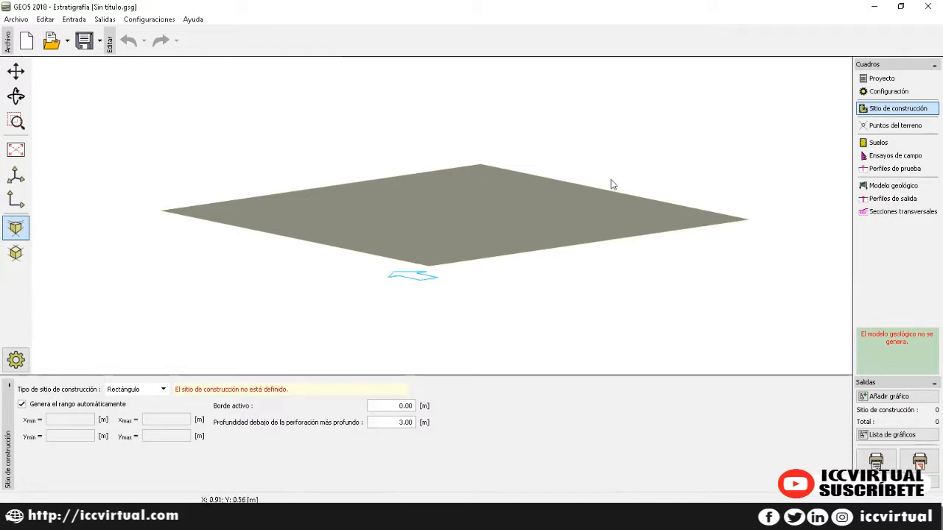
{"action": "left_click", "coordinate": [886, 81]}
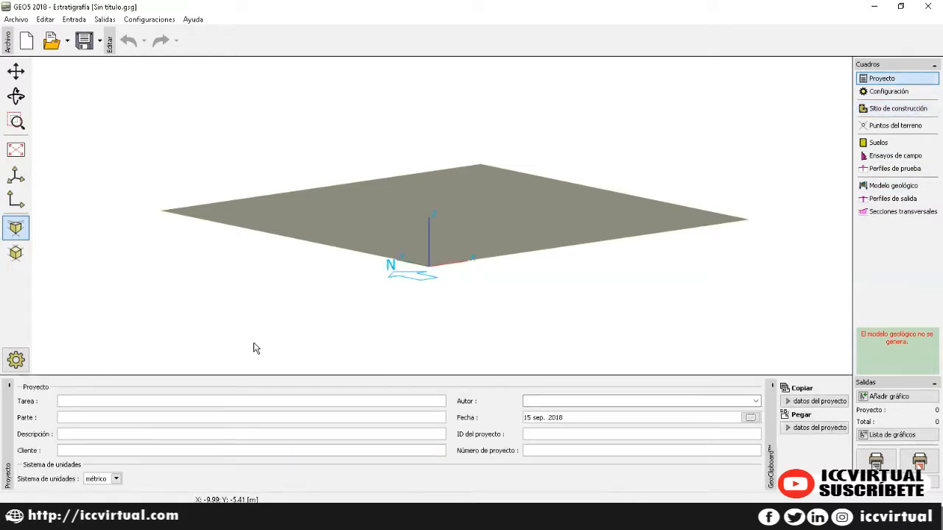
Step: Enter task 'estratigrafía', the author's name and client 'ICC INGENIERIA'
{"action": "left_click", "coordinate": [126, 402]}
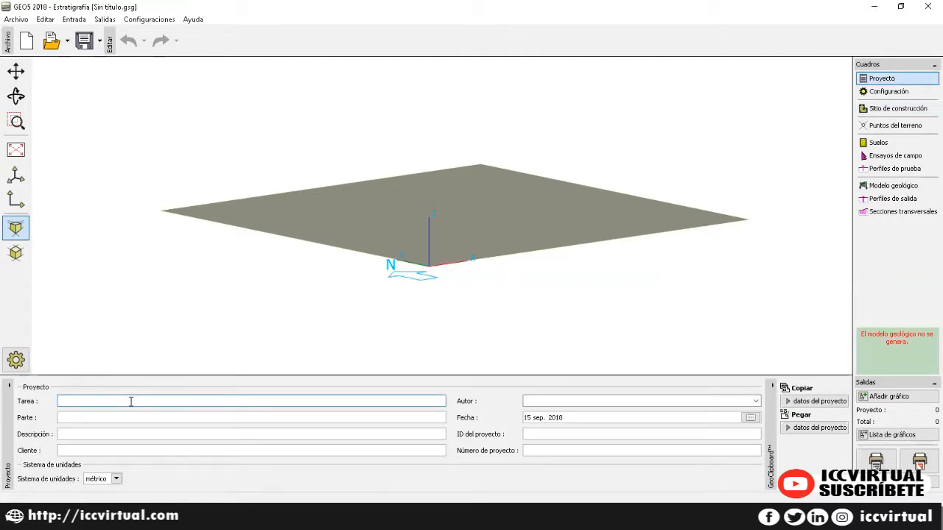
{"action": "type", "text": "estratigrafía"}
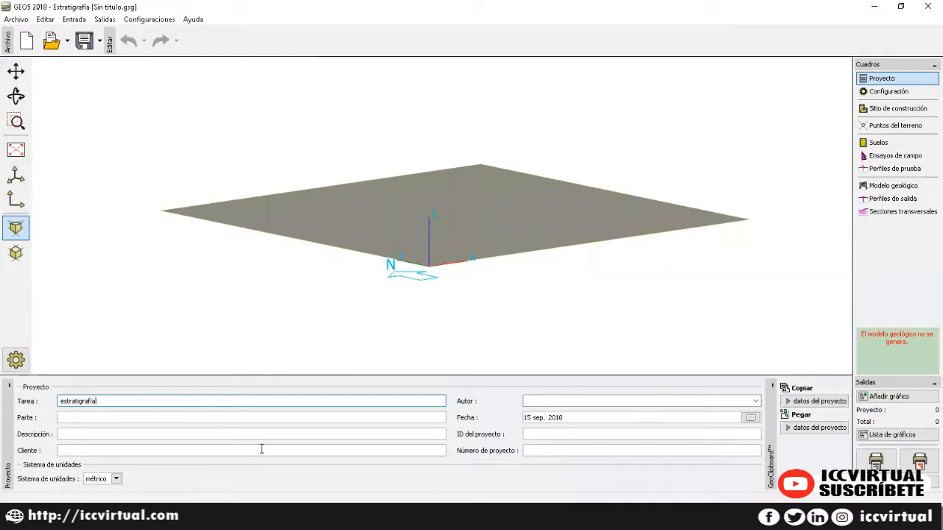
{"action": "left_click", "coordinate": [541, 400]}
{"action": "left_click", "coordinate": [154, 450]}
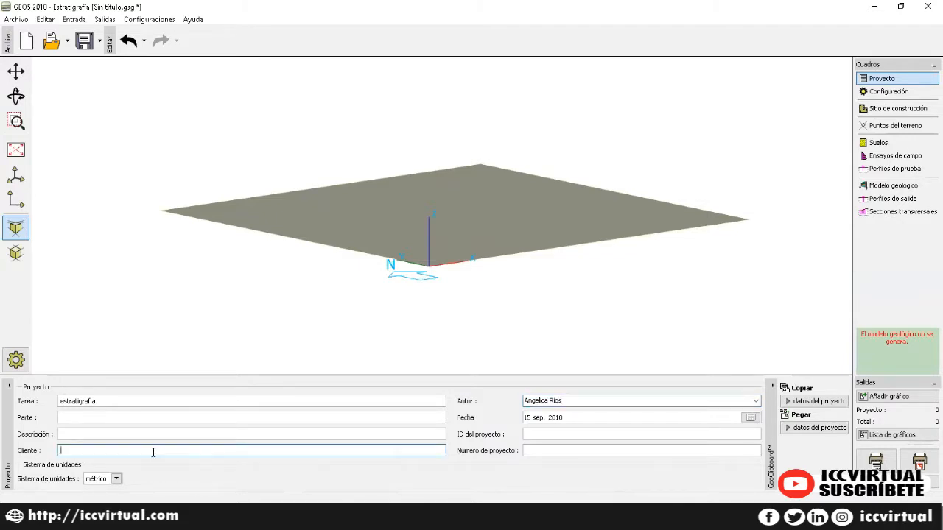
{"action": "type", "text": "ICC INGENIERIA"}
Step: Set project number 128 and keep the métrico unit system
{"action": "left_click", "coordinate": [554, 450]}
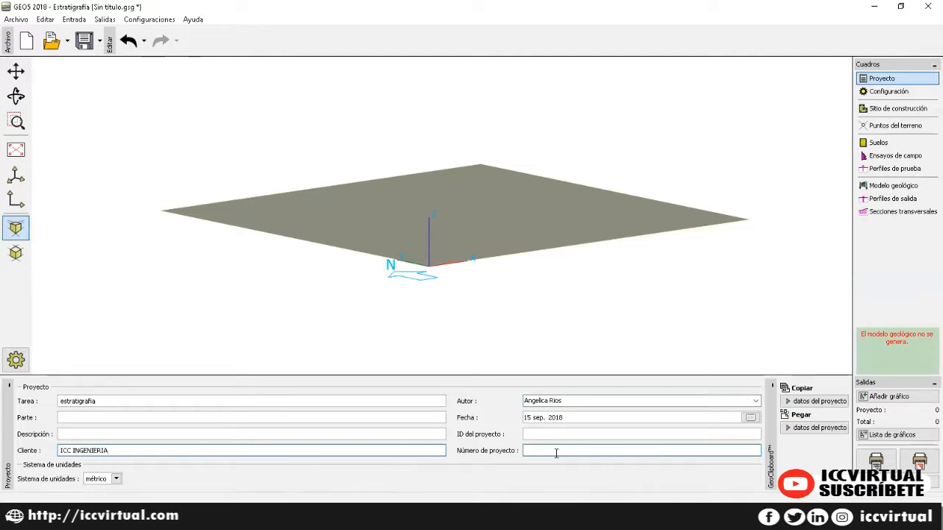
{"action": "type", "text": "128"}
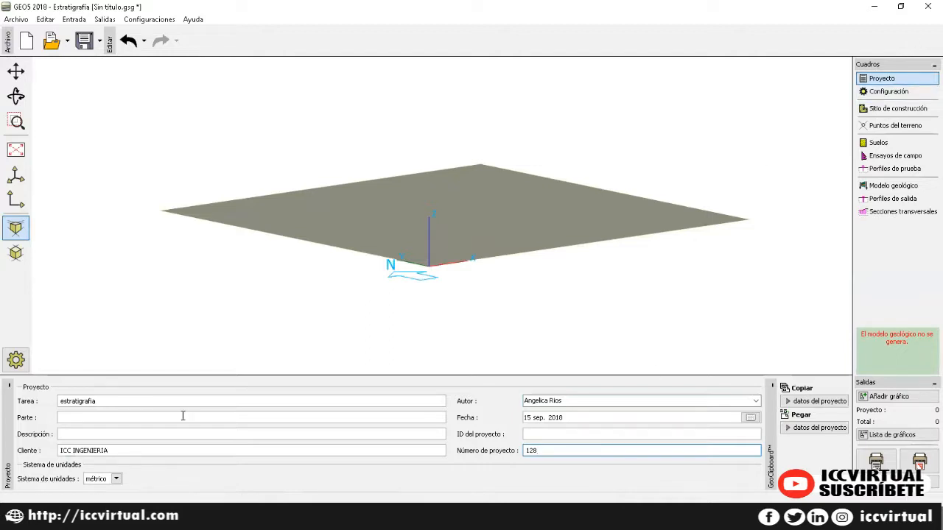
{"action": "left_click", "coordinate": [116, 478]}
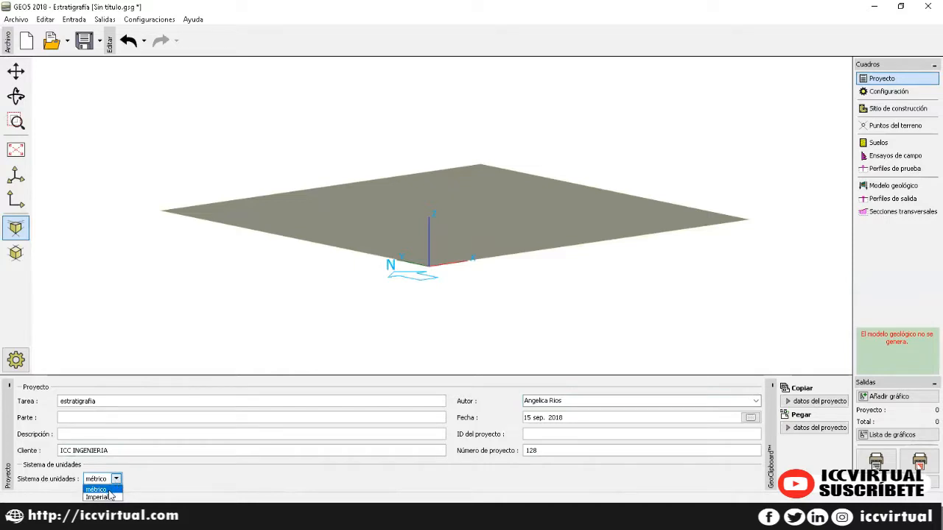
{"action": "left_click", "coordinate": [109, 490]}
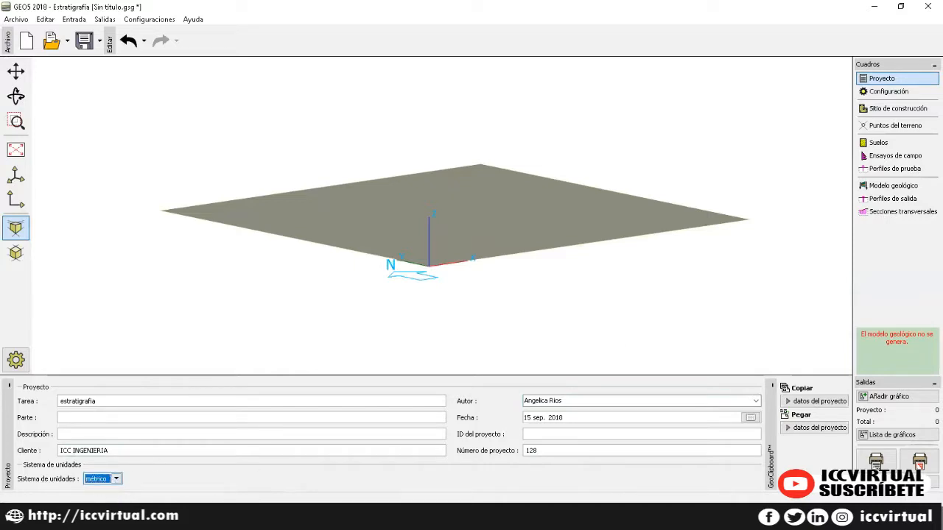
{"action": "left_click", "coordinate": [889, 92]}
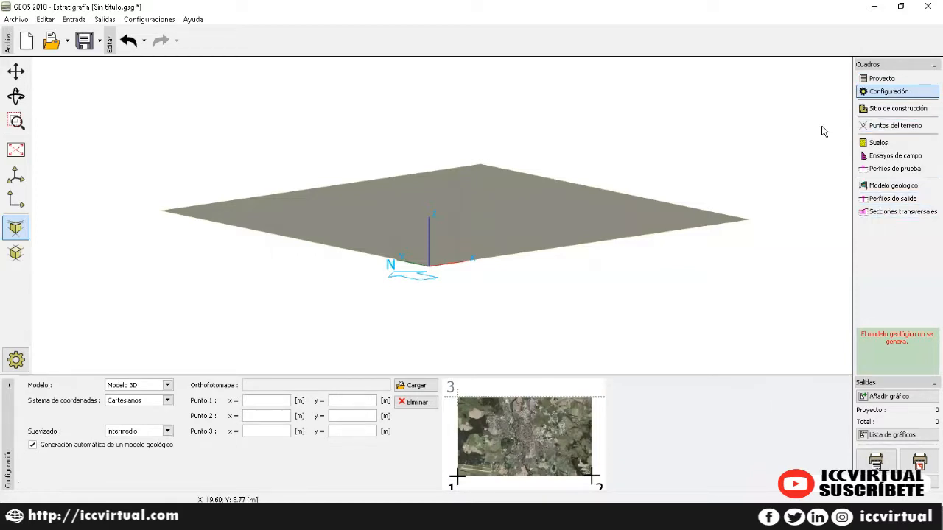
Step: Keep Modelo 3D with the diestro coordinate system and smoothing set to ninguno
{"action": "left_click", "coordinate": [168, 386]}
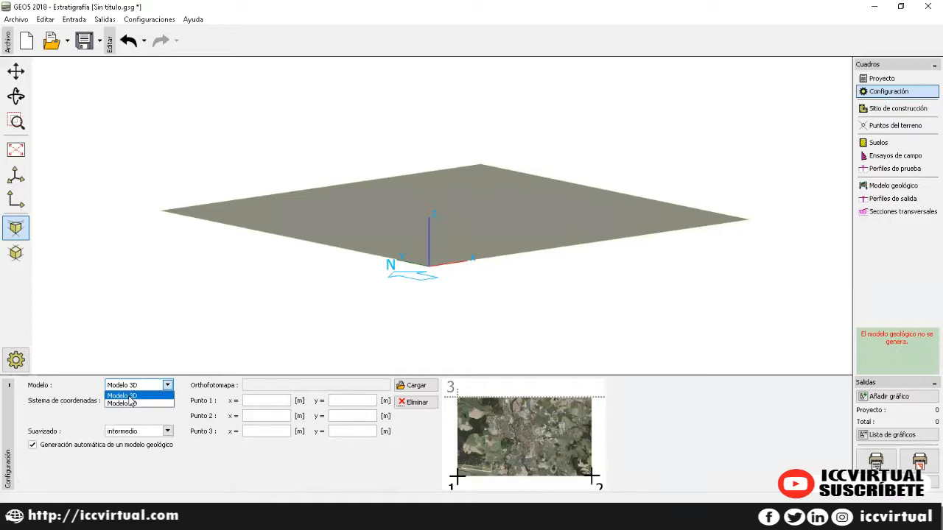
{"action": "left_click", "coordinate": [130, 399]}
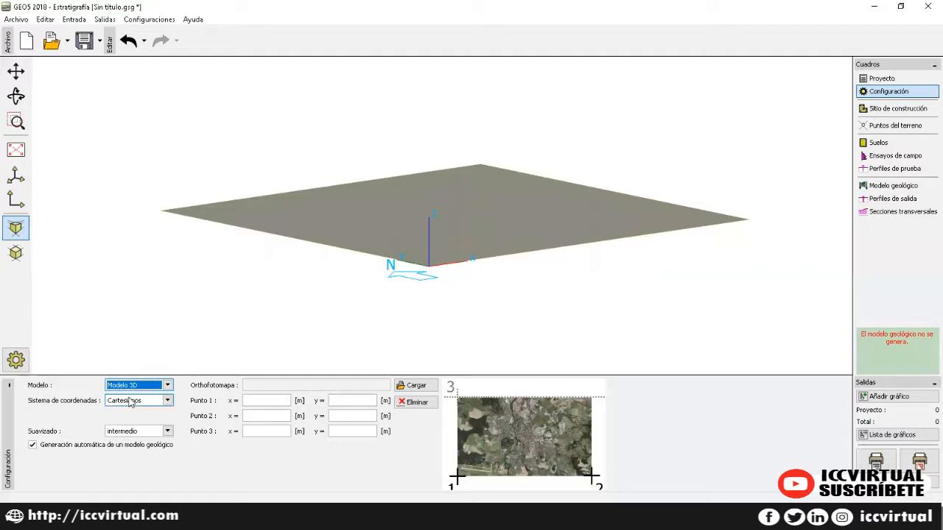
{"action": "left_click", "coordinate": [132, 400]}
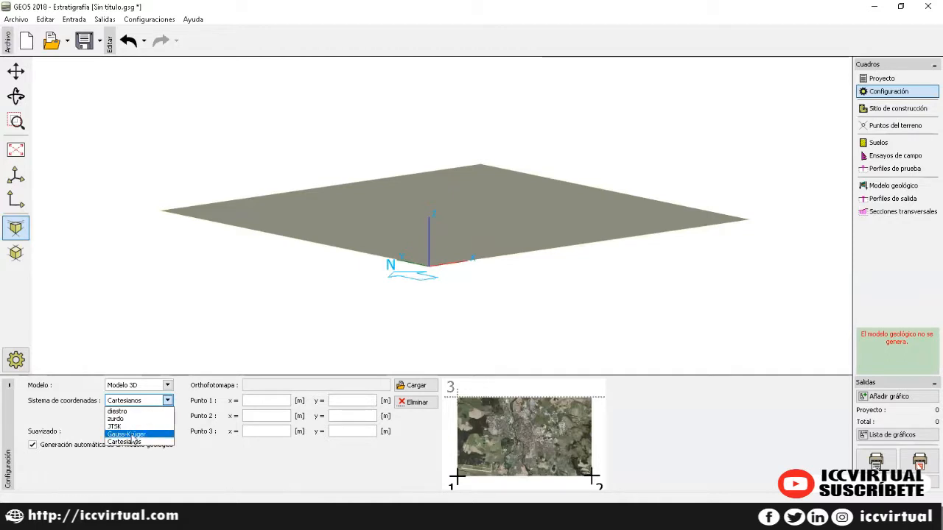
{"action": "left_click", "coordinate": [119, 411]}
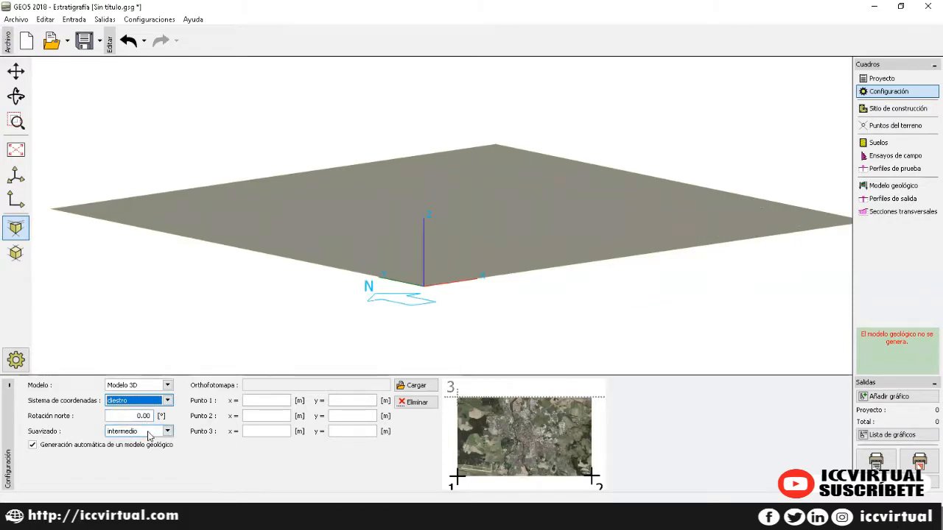
{"action": "left_click", "coordinate": [150, 435]}
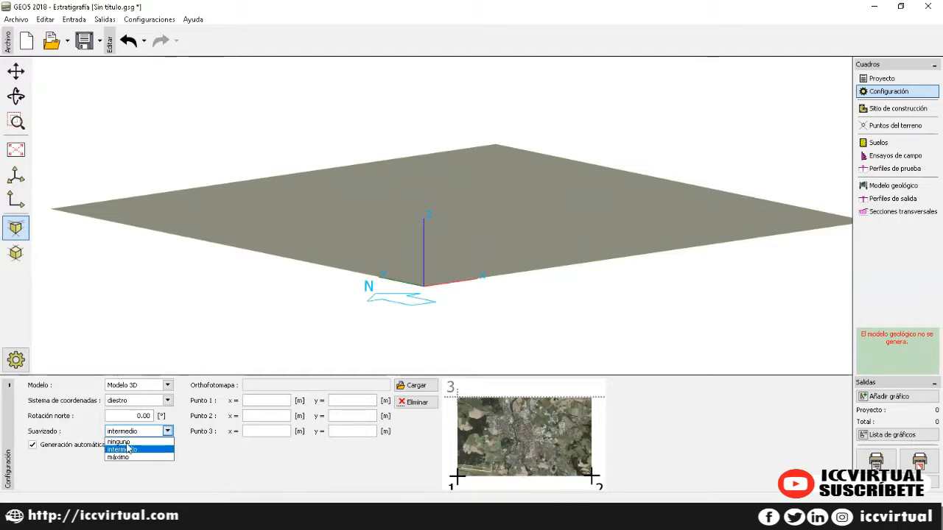
{"action": "left_click", "coordinate": [129, 442]}
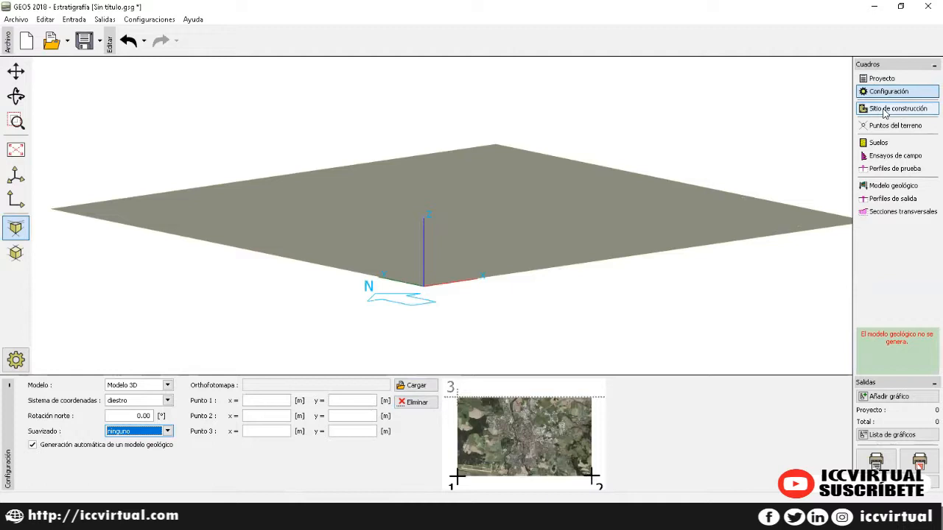
{"action": "left_click", "coordinate": [885, 110]}
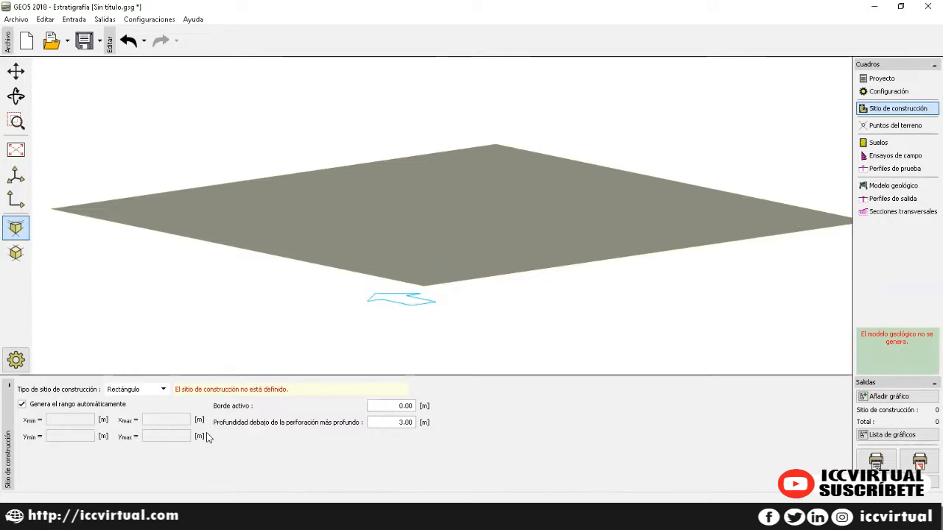
Step: Keep a rectangular site and enter its range manually: X 0 to 20, Y 0 to 10
{"action": "left_click", "coordinate": [149, 392]}
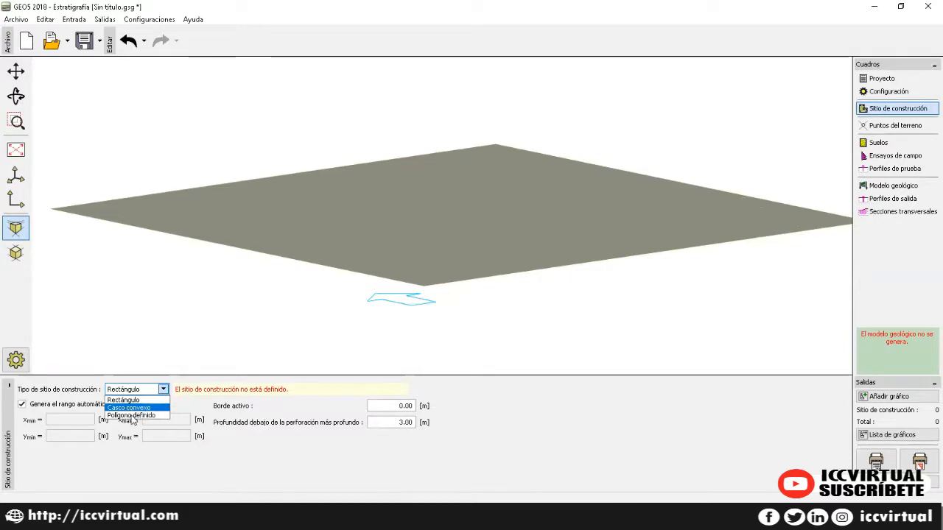
{"action": "left_click", "coordinate": [127, 401]}
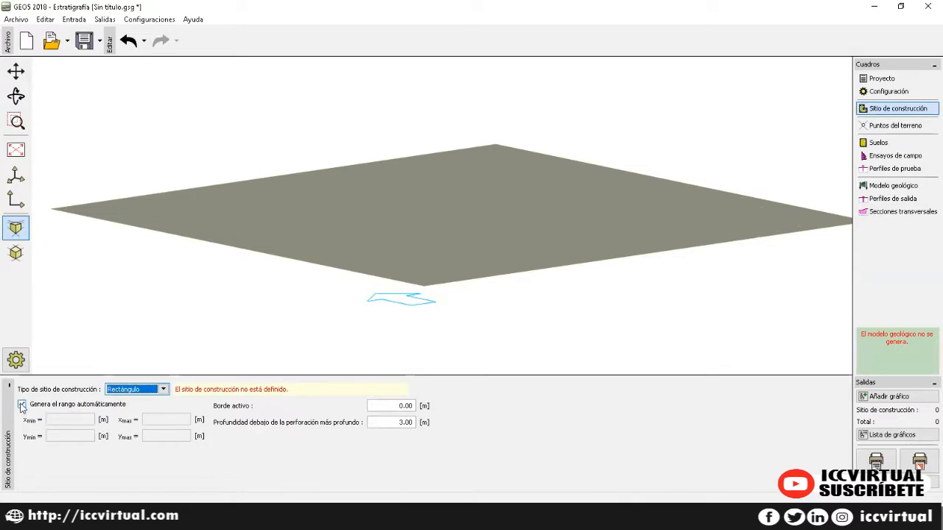
{"action": "left_click", "coordinate": [23, 404]}
{"action": "left_click", "coordinate": [74, 419]}
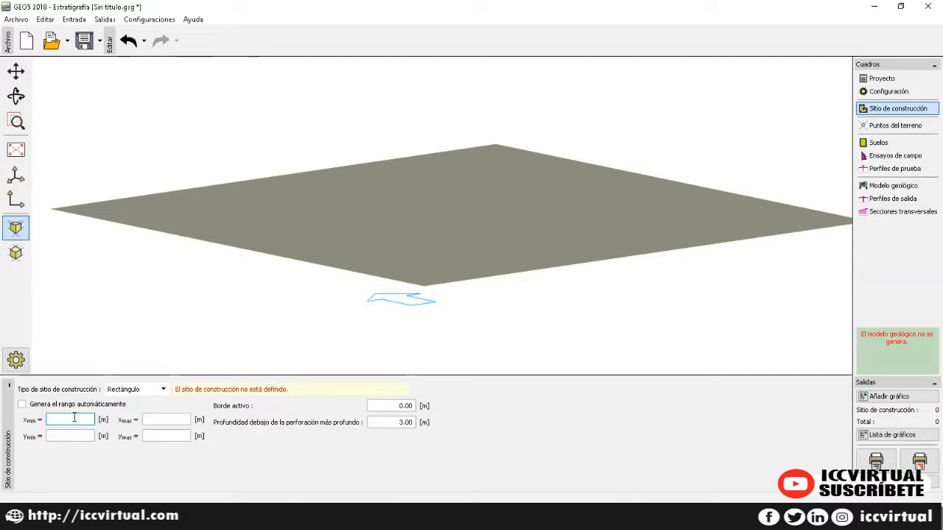
{"action": "type", "text": "0"}
{"action": "key", "text": "Tab"}
{"action": "type", "text": "20"}
{"action": "key", "text": "Tab"}
{"action": "type", "text": "0"}
{"action": "key", "text": "Tab"}
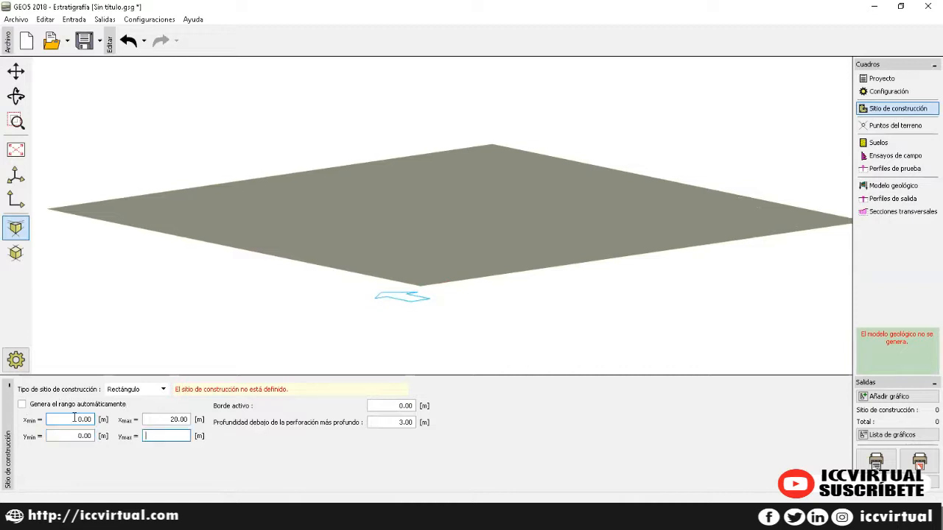
{"action": "type", "text": "10"}
Step: Set the site's active border to 1.00 m
{"action": "left_click", "coordinate": [379, 405]}
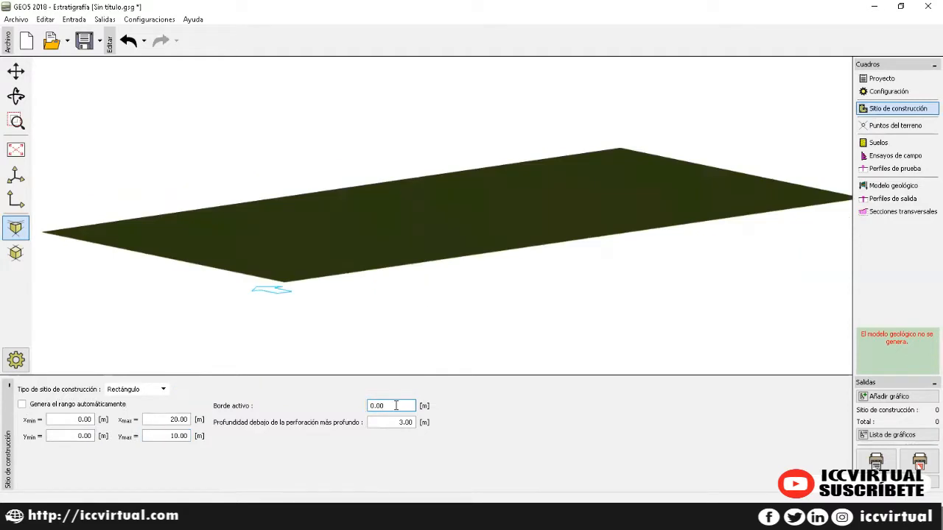
{"action": "key", "text": "BackSpace"}
{"action": "key", "text": "BackSpace"}
{"action": "key", "text": "BackSpace"}
{"action": "key", "text": "BackSpace"}
{"action": "type", "text": "1"}
{"action": "left_click", "coordinate": [405, 422]}
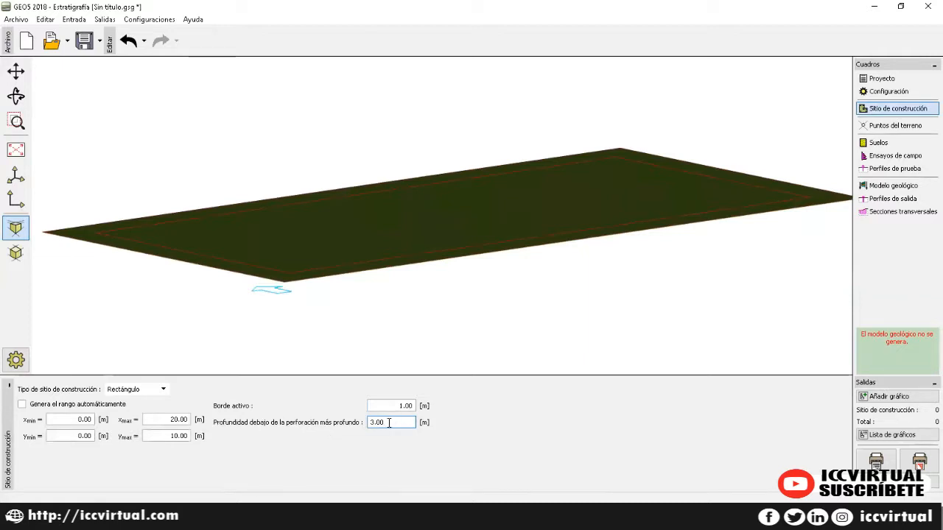
{"action": "left_click", "coordinate": [880, 128]}
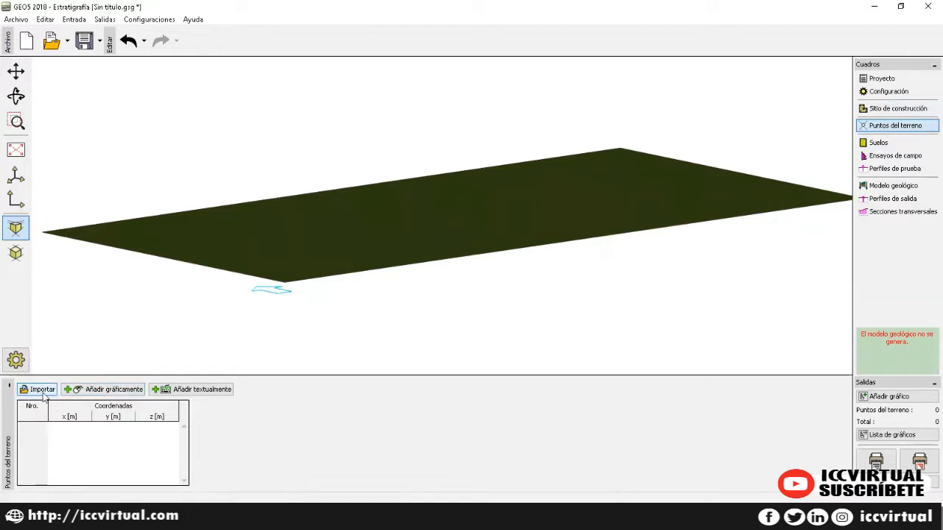
Step: Add terrain points (0, 0, 0) and (0, 10, 0)
{"action": "left_click", "coordinate": [180, 388]}
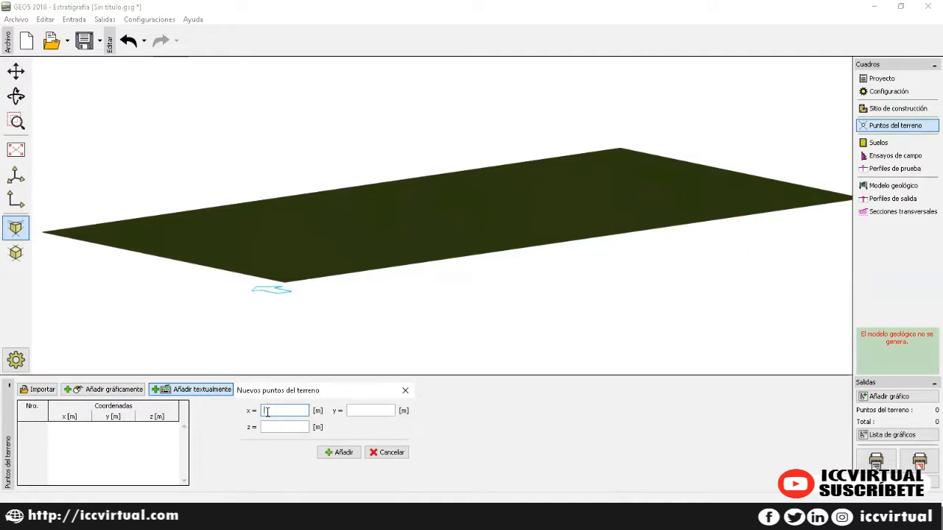
{"action": "type", "text": "0"}
{"action": "key", "text": "Tab"}
{"action": "type", "text": "0"}
{"action": "key", "text": "Tab"}
{"action": "type", "text": "0"}
{"action": "key", "text": "Tab"}
{"action": "key", "text": "Return"}
{"action": "key", "text": "Tab"}
{"action": "type", "text": "10"}
{"action": "key", "text": "Tab"}
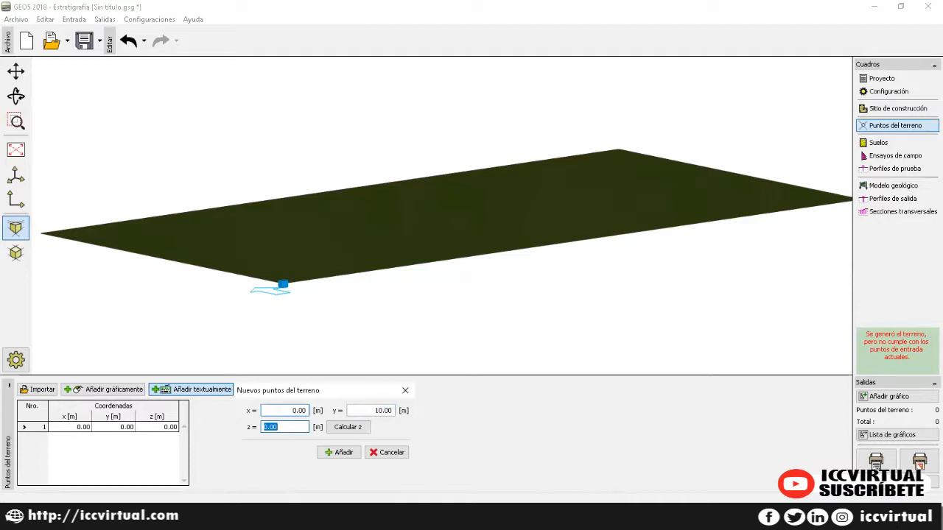
{"action": "key", "text": "Tab"}
{"action": "key", "text": "Return"}
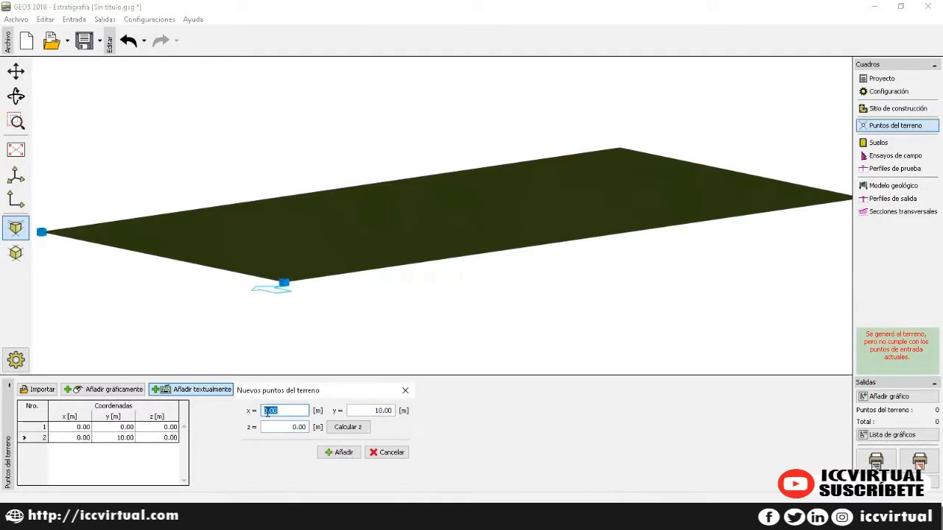
Step: Add terrain points (7, 0, 3) and (7, 10, 3)
{"action": "type", "text": "7"}
{"action": "key", "text": "Tab"}
{"action": "type", "text": "0"}
{"action": "key", "text": "Tab"}
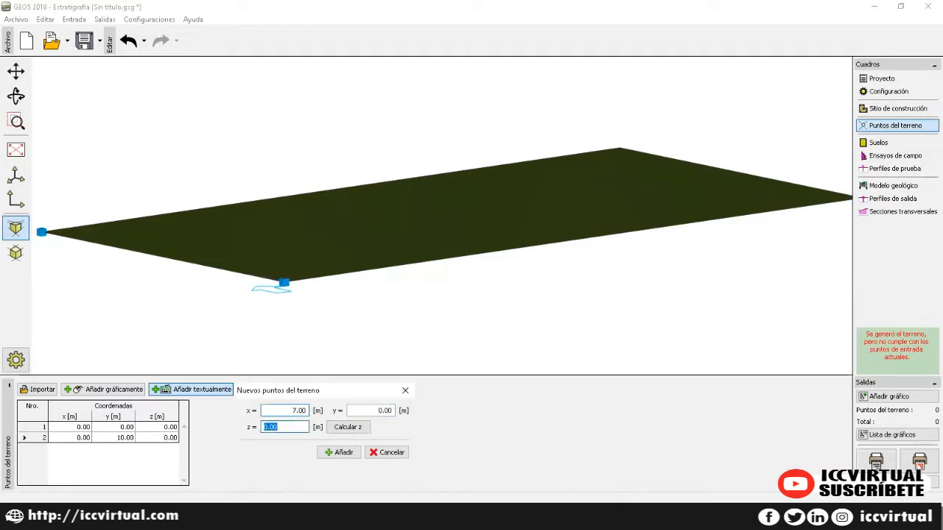
{"action": "type", "text": "3"}
{"action": "key", "text": "Tab"}
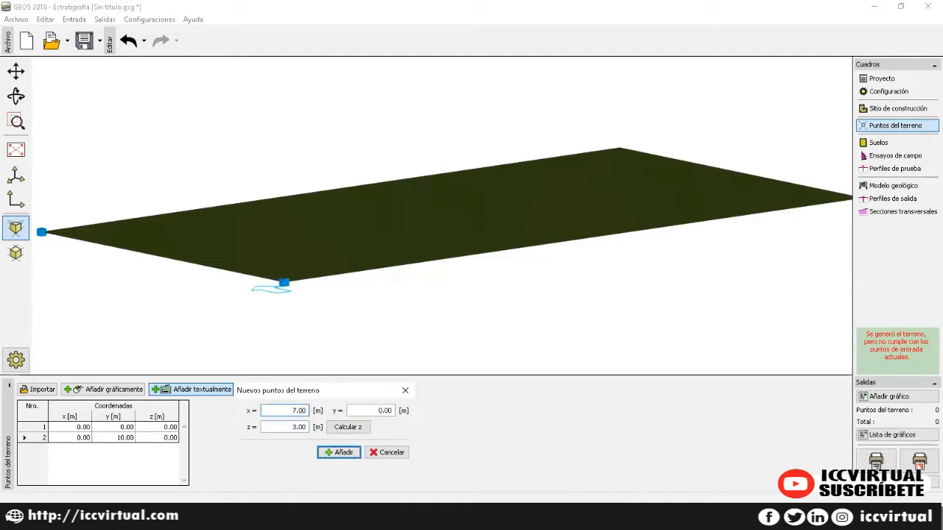
{"action": "key", "text": "Return"}
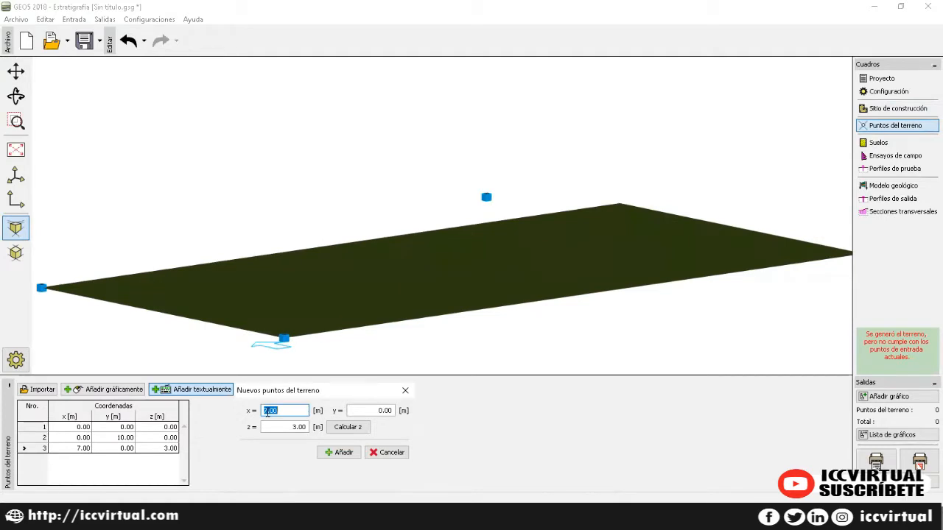
{"action": "key", "text": "Tab"}
{"action": "type", "text": "10"}
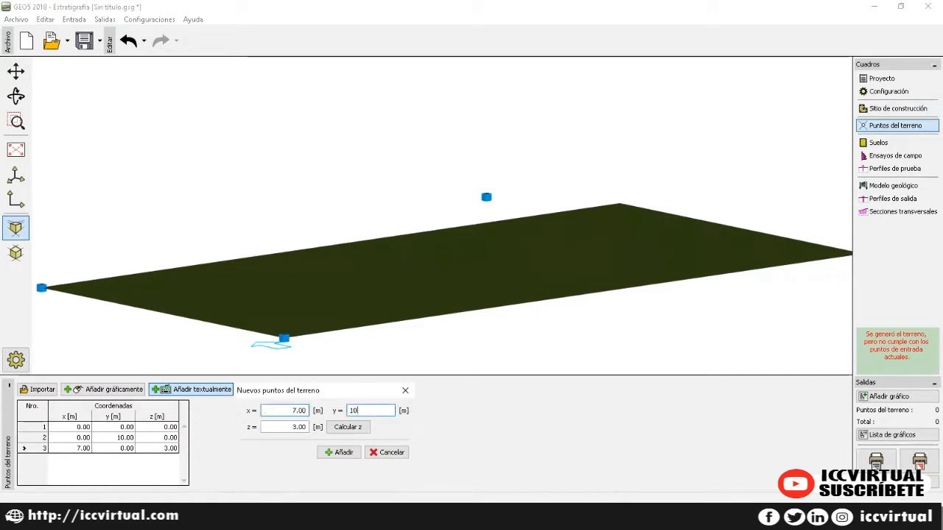
{"action": "key", "text": "Tab"}
{"action": "key", "text": "Tab"}
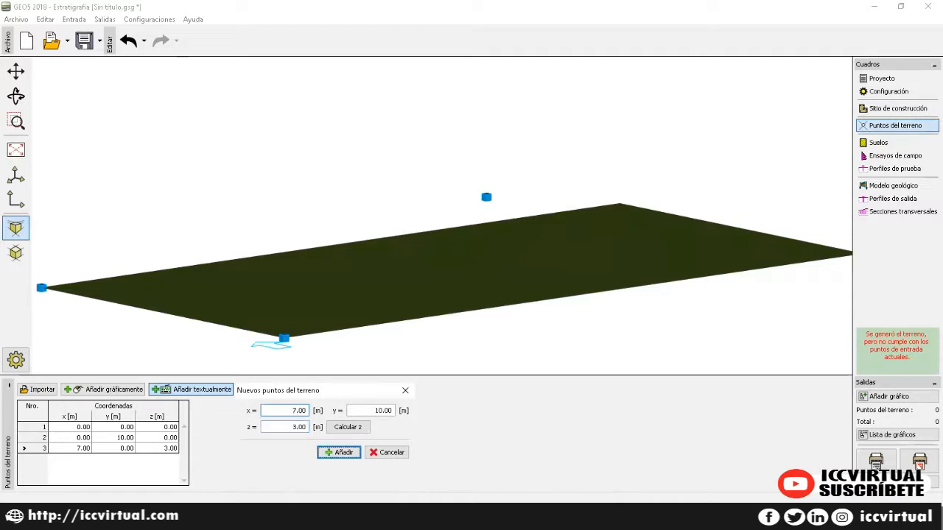
{"action": "key", "text": "Return"}
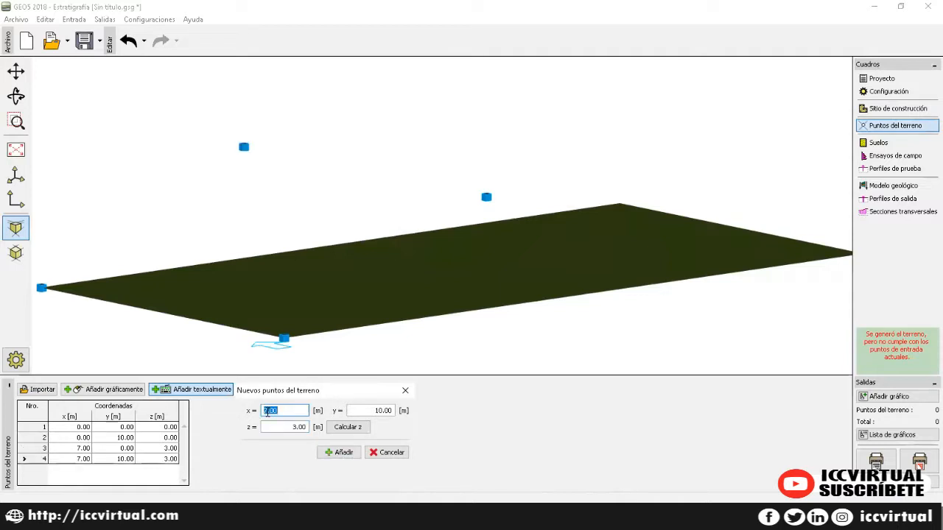
Step: Add terrain points (20, 0, 5) and (20, 10, 5)
{"action": "type", "text": "20"}
{"action": "key", "text": "Tab"}
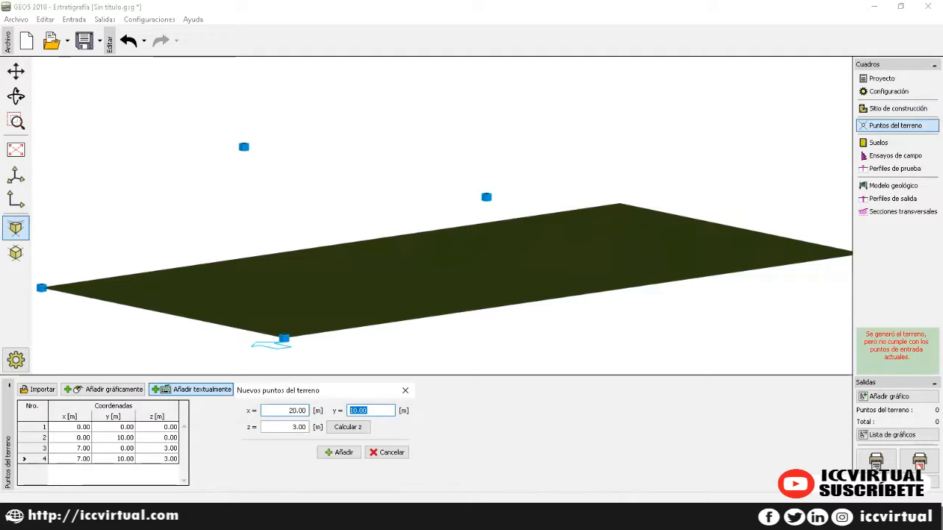
{"action": "type", "text": "0"}
{"action": "key", "text": "Tab"}
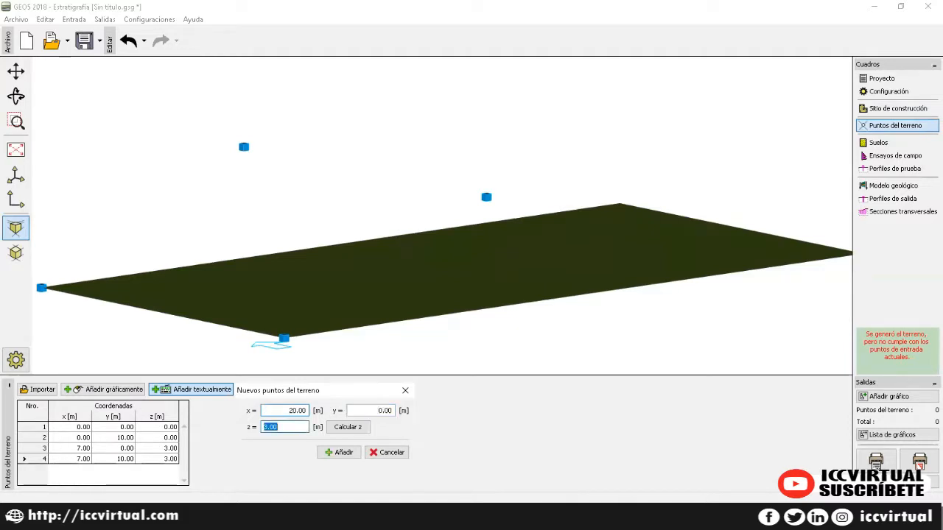
{"action": "type", "text": "5"}
{"action": "key", "text": "Tab"}
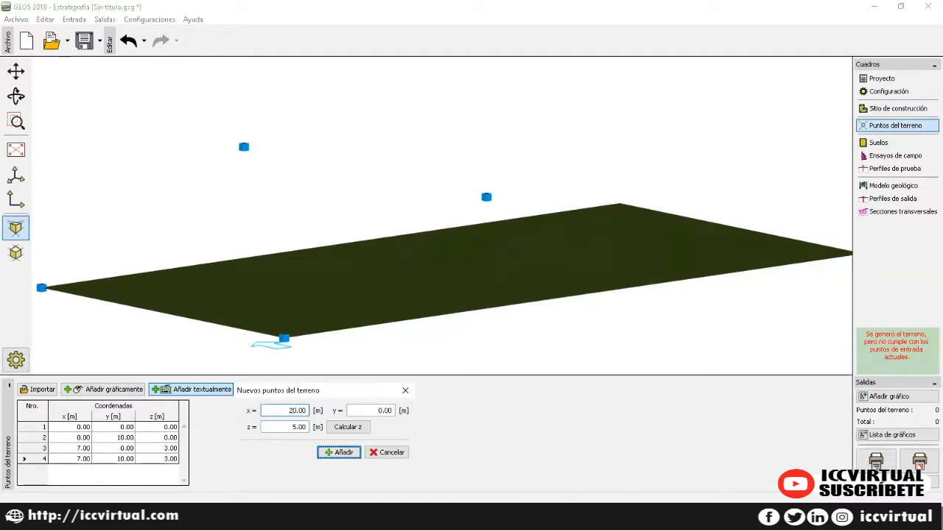
{"action": "key", "text": "Return"}
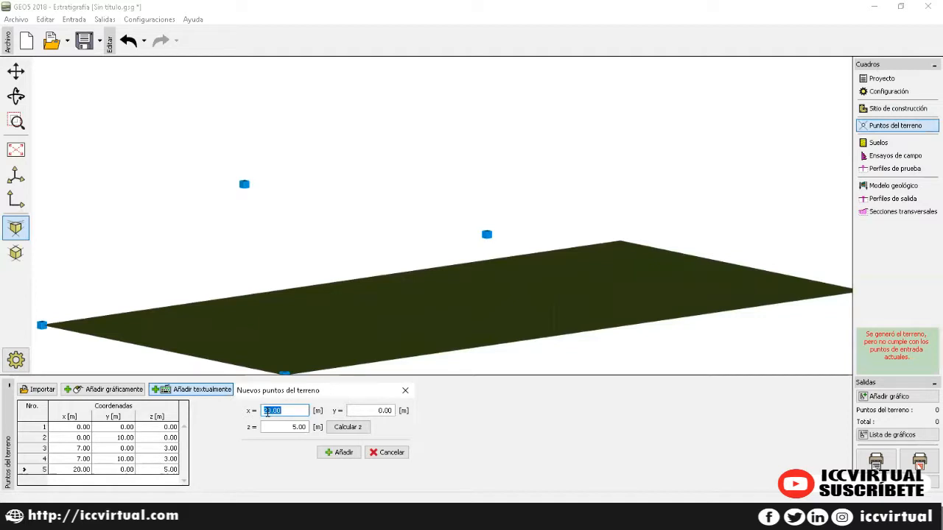
{"action": "key", "text": "Tab"}
{"action": "type", "text": "10"}
{"action": "key", "text": "Tab"}
{"action": "key", "text": "Return"}
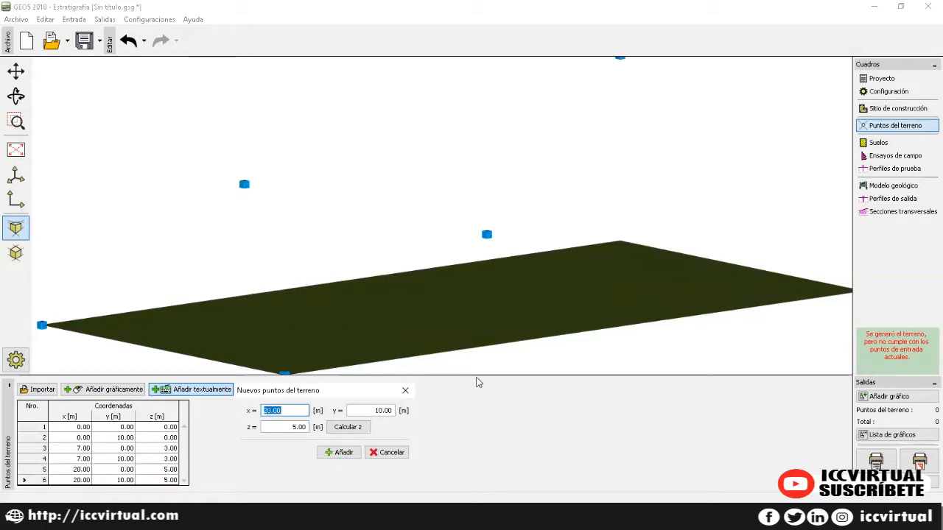
{"action": "left_click", "coordinate": [404, 391]}
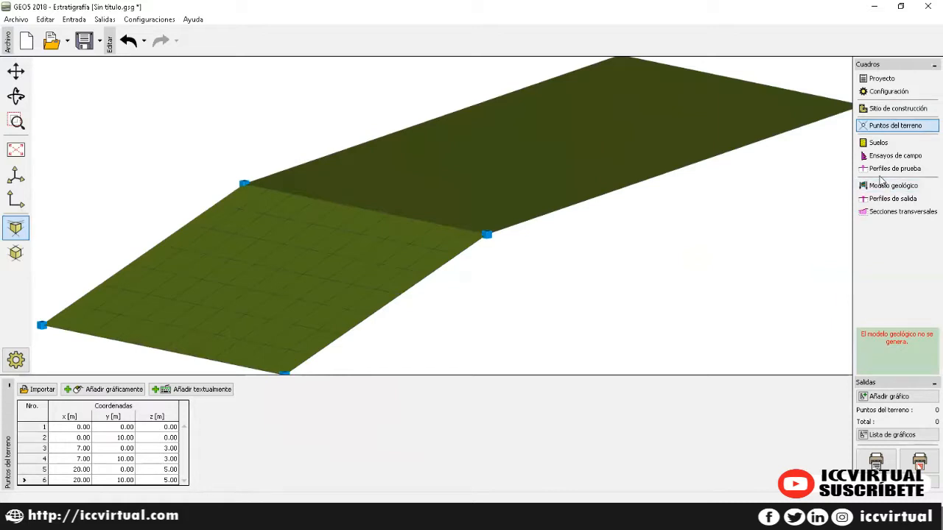
Step: Change terrain smoothing to intermedio, then show the empty soils list with the full terrain in view
{"action": "left_click", "coordinate": [884, 93]}
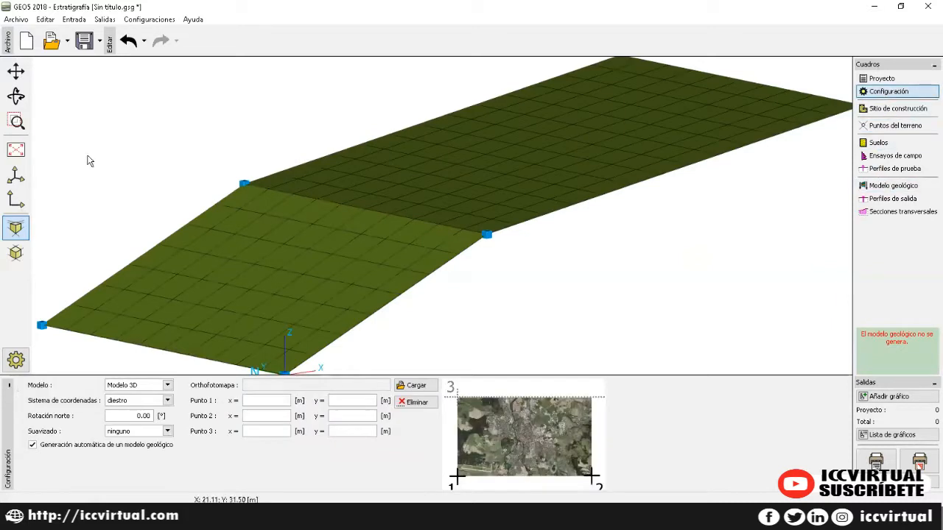
{"action": "left_click", "coordinate": [168, 431]}
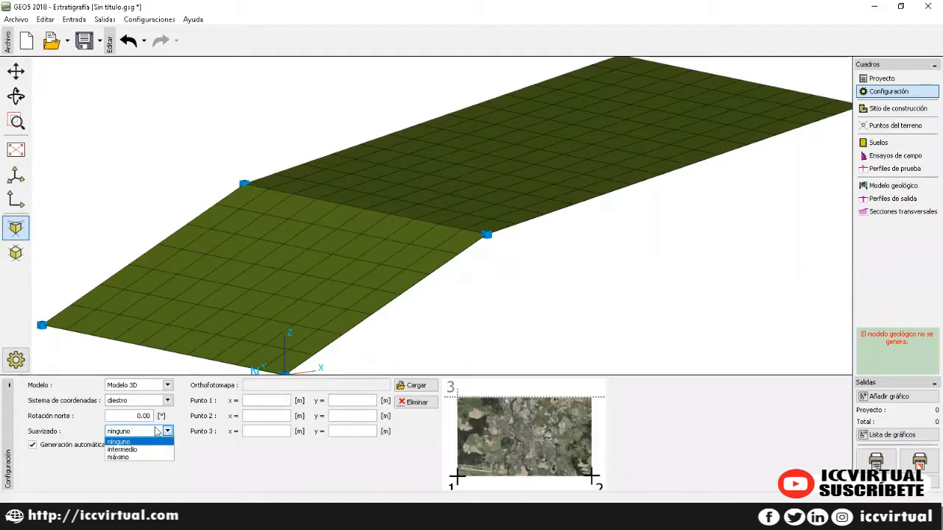
{"action": "left_click", "coordinate": [139, 450]}
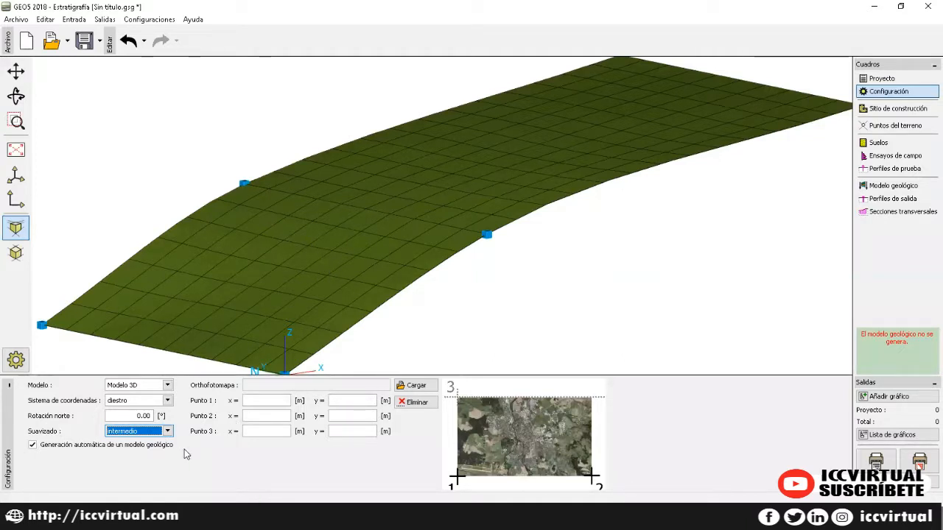
{"action": "left_click", "coordinate": [876, 144]}
{"action": "left_click", "coordinate": [17, 170]}
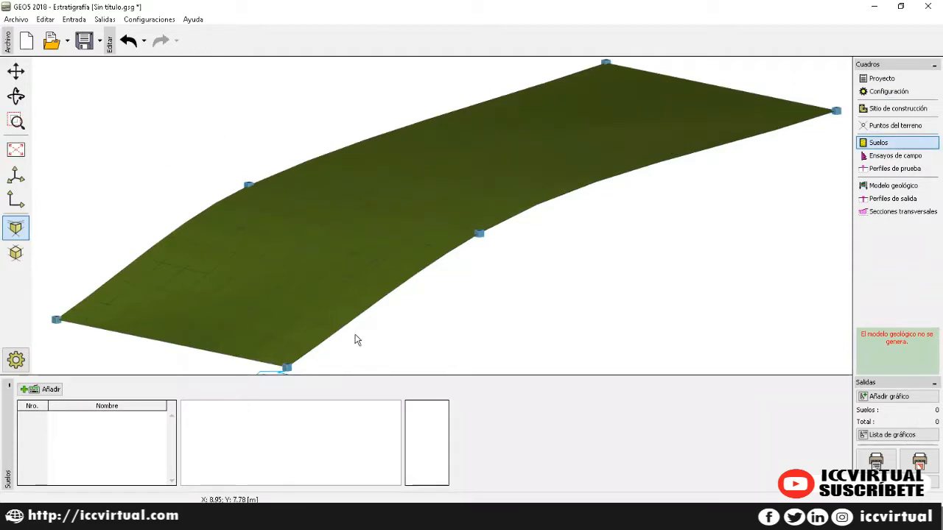
Step: Add a new soil keeping the Limo hatch pattern and bring up its standard classification
{"action": "left_click", "coordinate": [54, 391]}
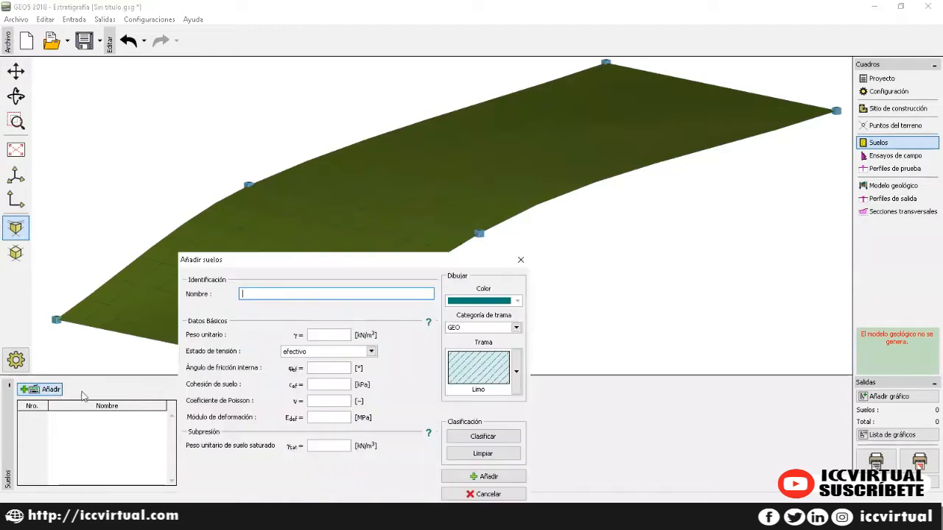
{"action": "left_click_drag", "start_coordinate": [326, 270], "coordinate": [385, 117]}
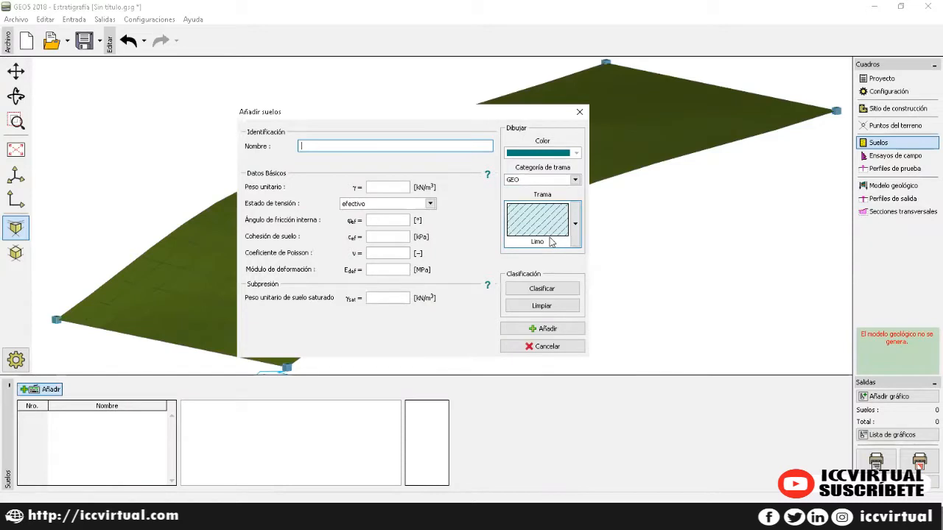
{"action": "left_click", "coordinate": [577, 234]}
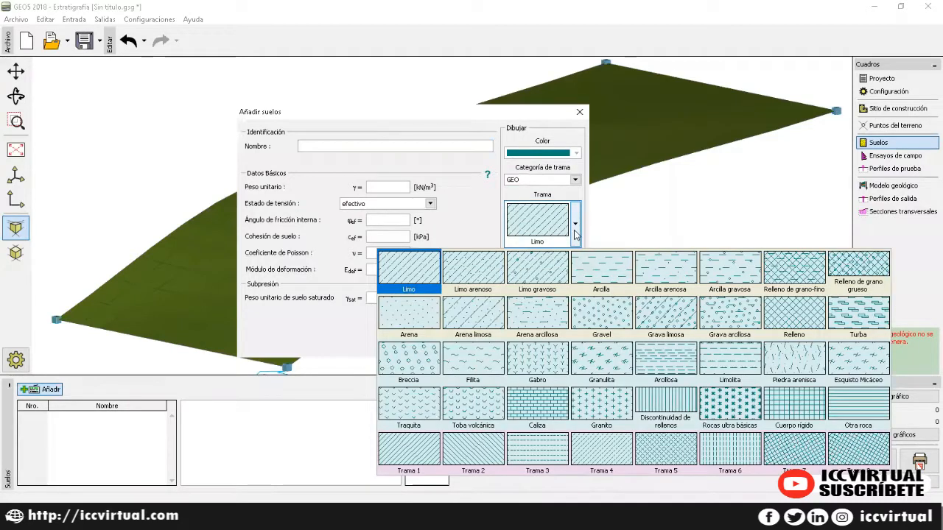
{"action": "left_click", "coordinate": [577, 236]}
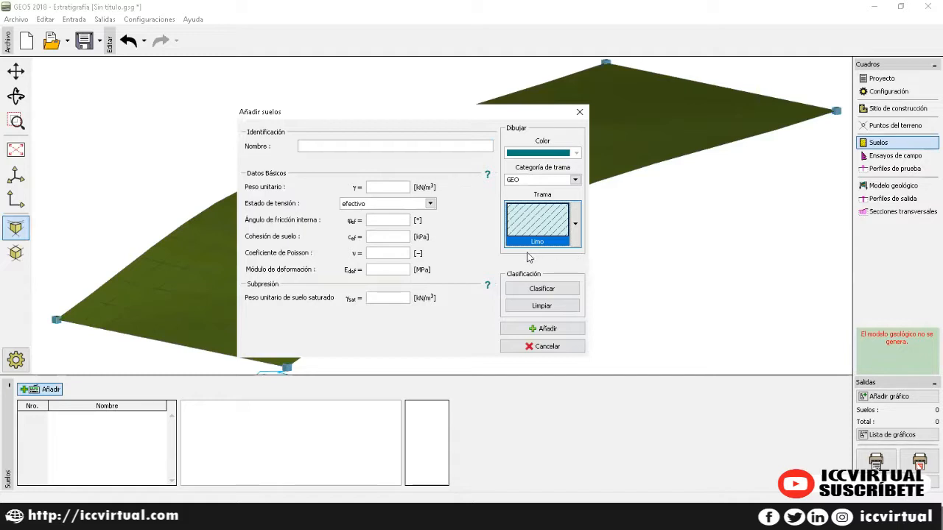
{"action": "left_click", "coordinate": [543, 289]}
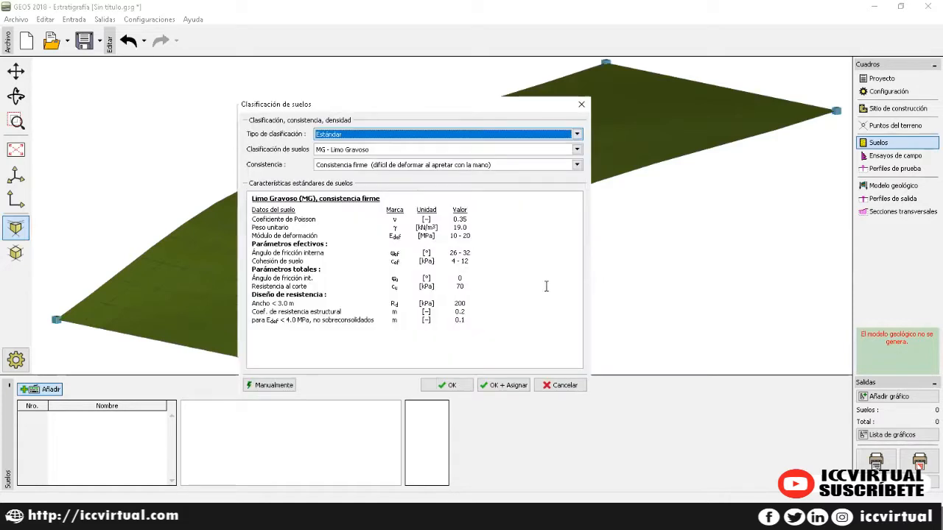
Step: Classify the first soil as SW well-graded sand and fill in its standard properties
{"action": "left_click", "coordinate": [442, 151]}
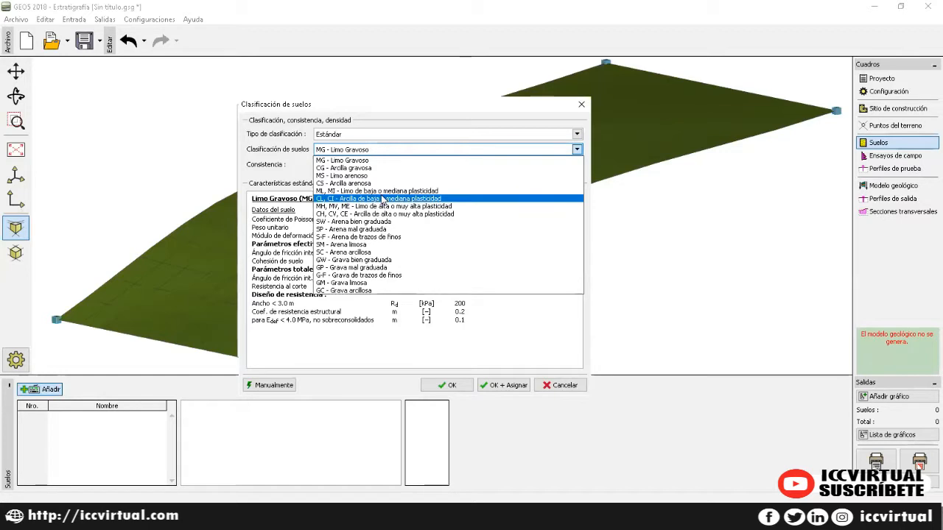
{"action": "left_click", "coordinate": [380, 221]}
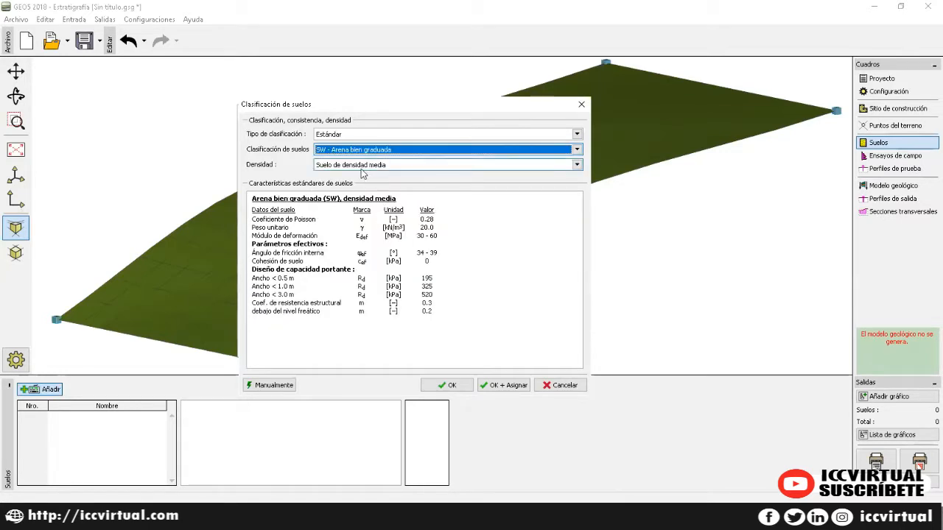
{"action": "left_click", "coordinate": [450, 388]}
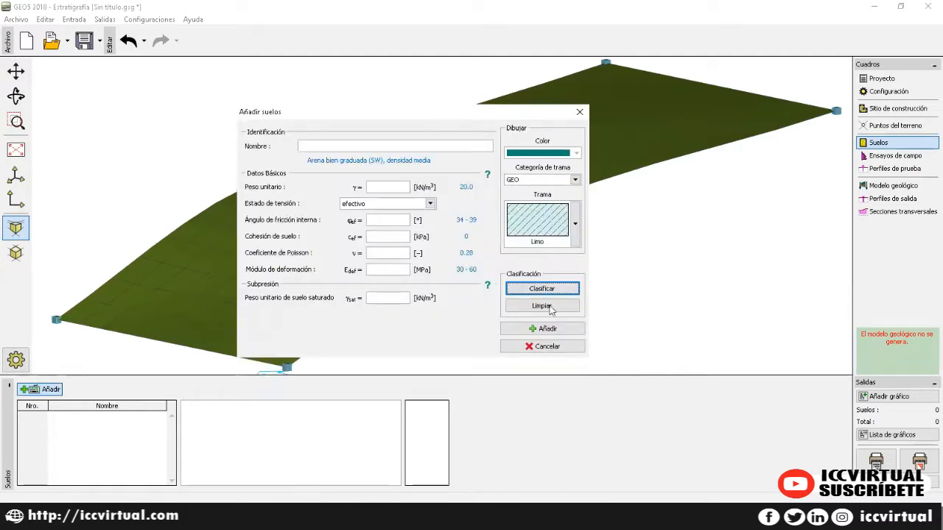
{"action": "left_click", "coordinate": [325, 146]}
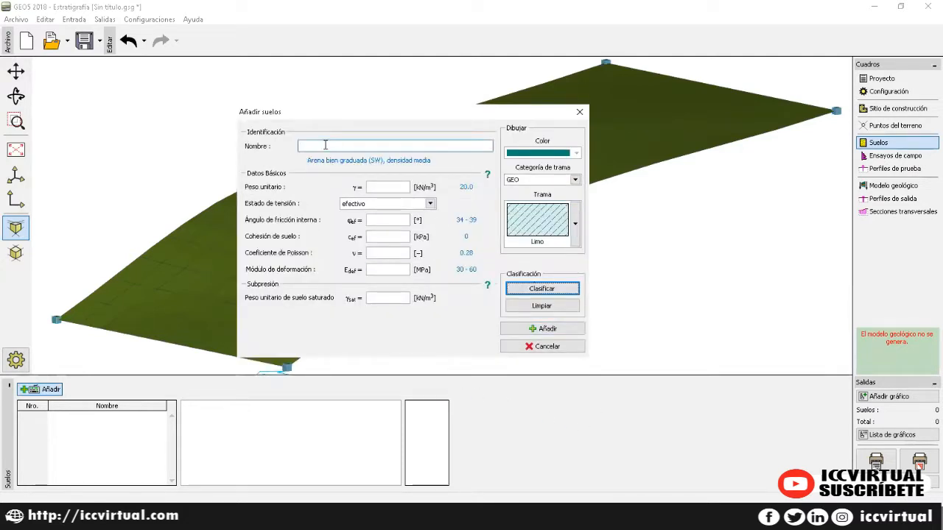
{"action": "left_click", "coordinate": [383, 221]}
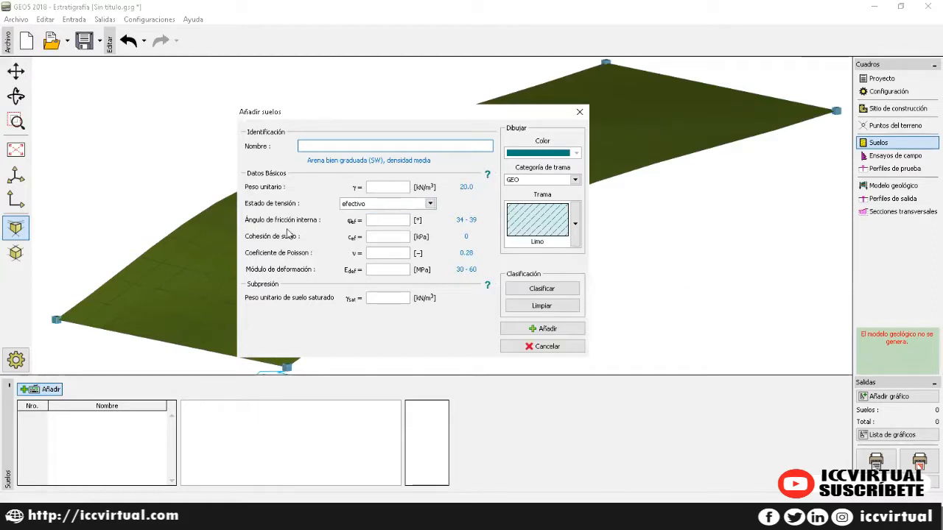
{"action": "left_click", "coordinate": [379, 221]}
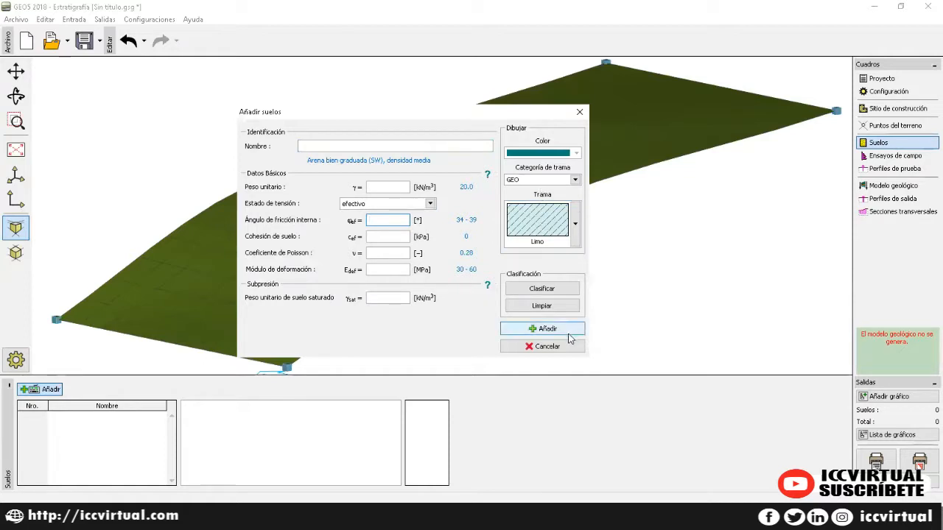
{"action": "left_click", "coordinate": [541, 288]}
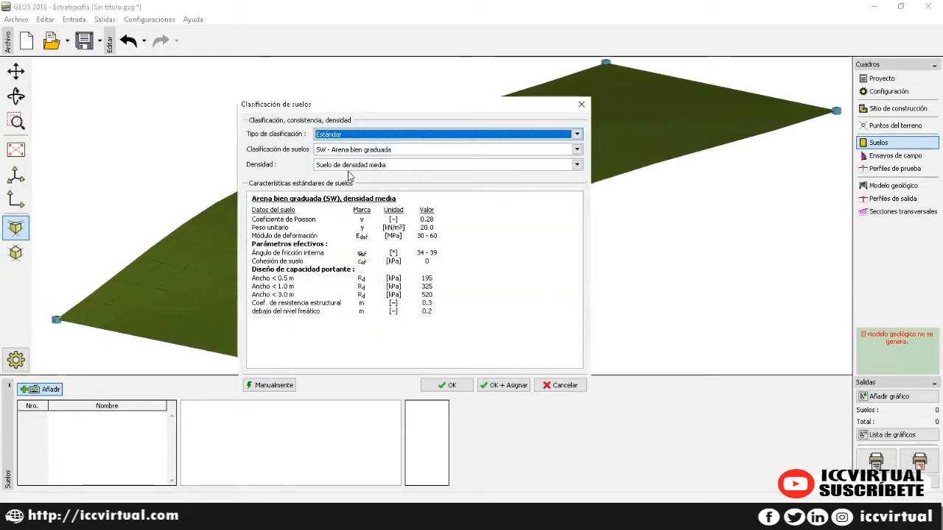
{"action": "left_click", "coordinate": [501, 388]}
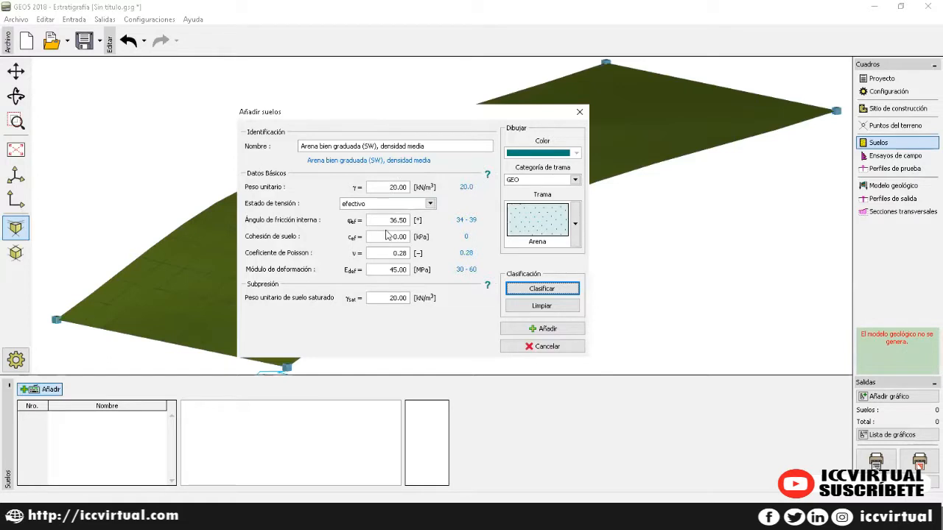
Step: Colour the sand orange-yellow and add it as soil 1 (20 kN/m³, 36.50°, 45 MPa)
{"action": "left_click", "coordinate": [551, 156]}
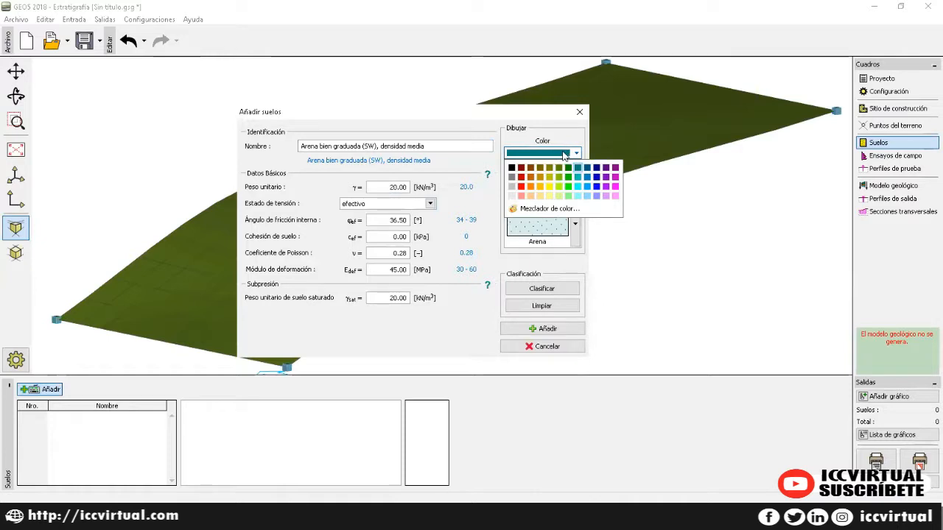
{"action": "left_click", "coordinate": [542, 189]}
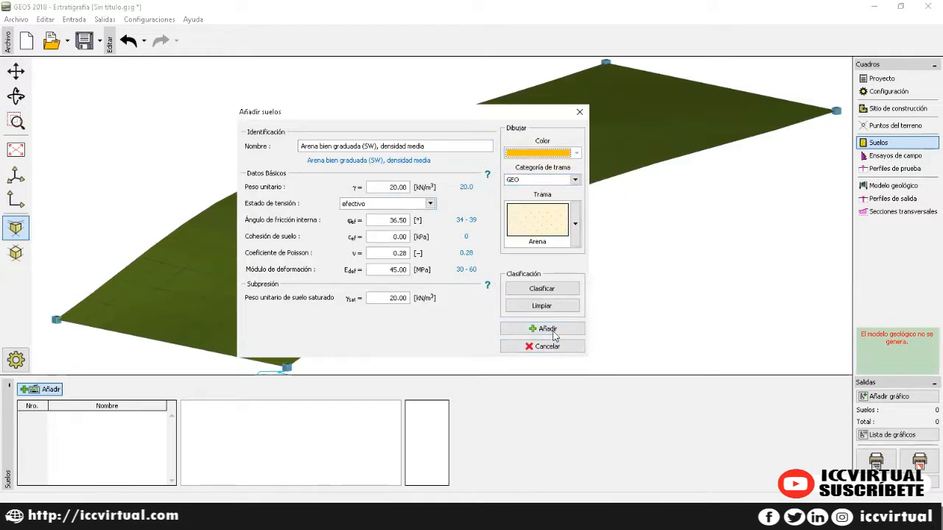
{"action": "left_click", "coordinate": [552, 297]}
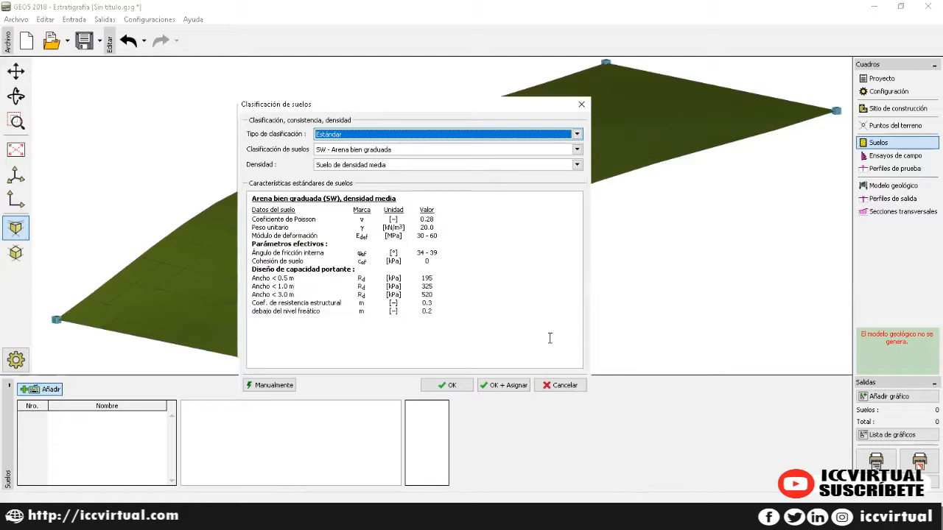
{"action": "left_click", "coordinate": [455, 386]}
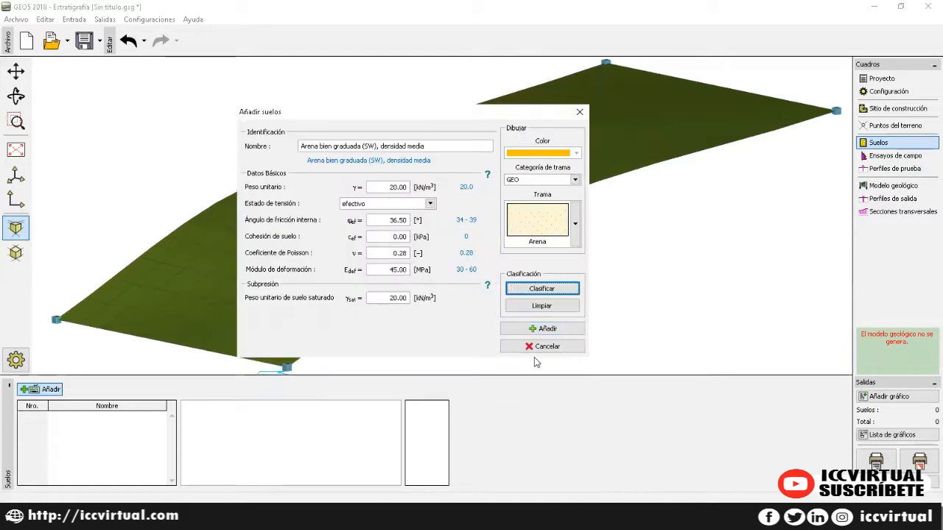
{"action": "left_click", "coordinate": [548, 333]}
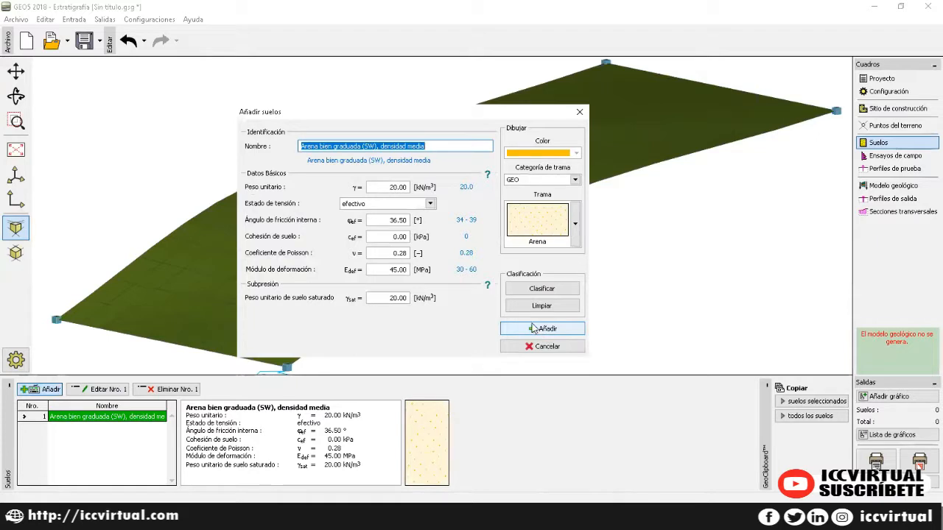
Step: Add soil 2 as blue ML, MI low-to-medium plasticity silt with standard values (21°, 12 kPa, 4 MPa)
{"action": "left_click", "coordinate": [536, 288]}
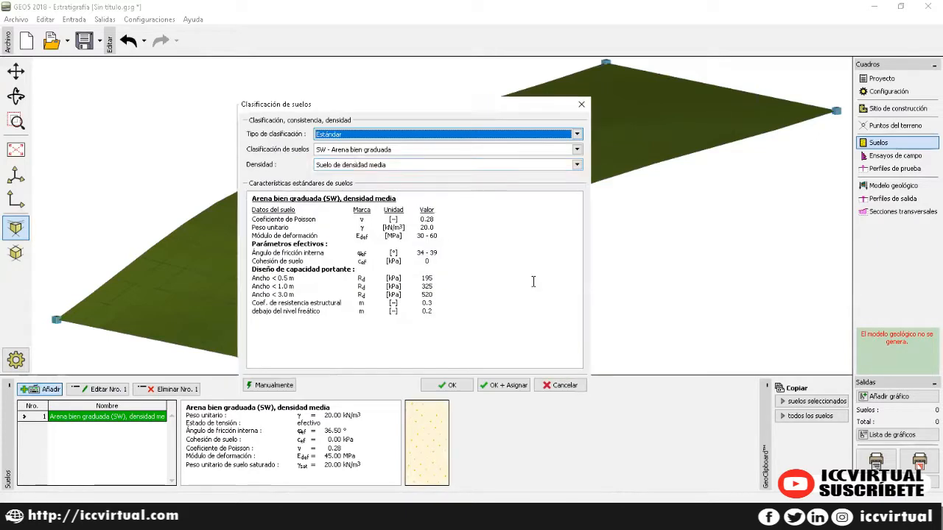
{"action": "left_click", "coordinate": [372, 149]}
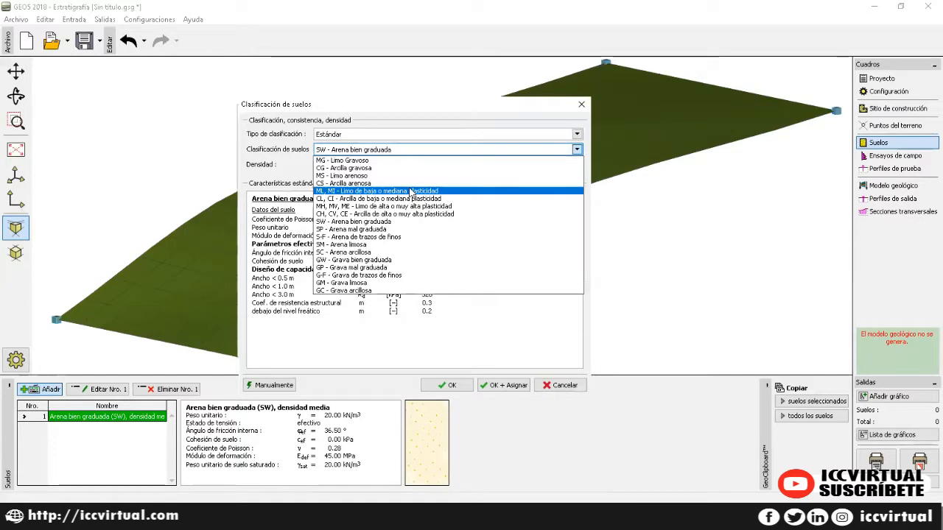
{"action": "left_click", "coordinate": [410, 192]}
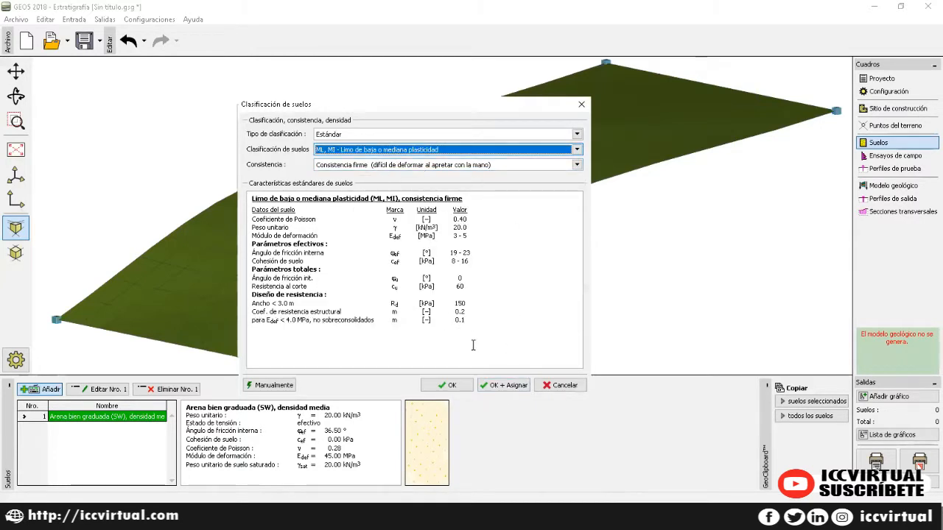
{"action": "left_click", "coordinate": [498, 385]}
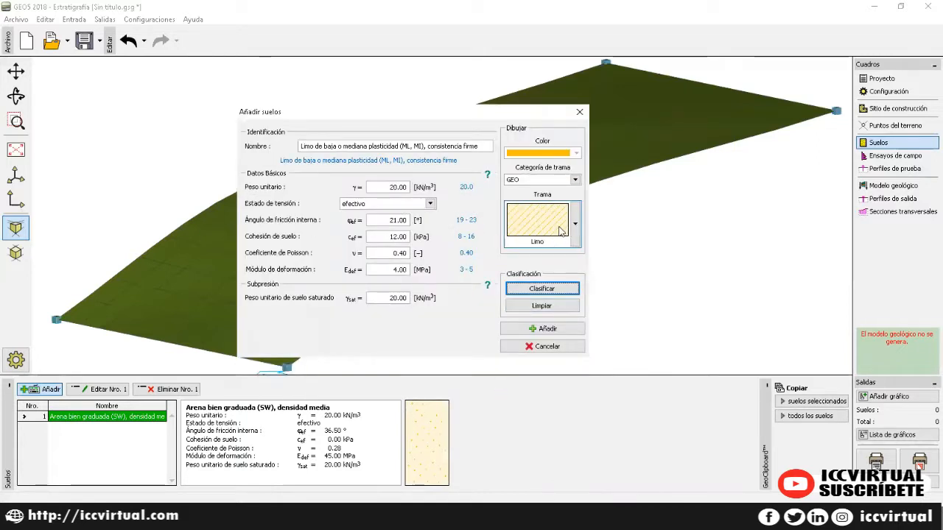
{"action": "left_click", "coordinate": [575, 153]}
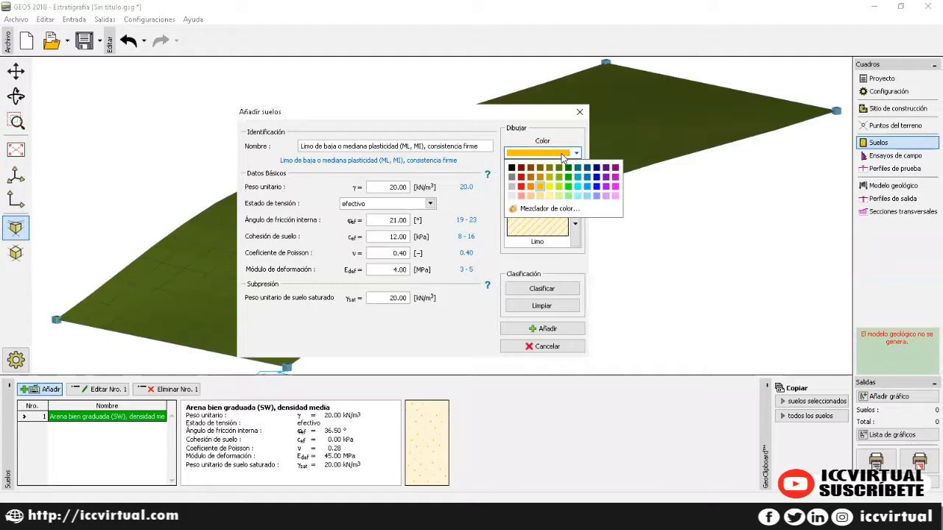
{"action": "left_click", "coordinate": [588, 190]}
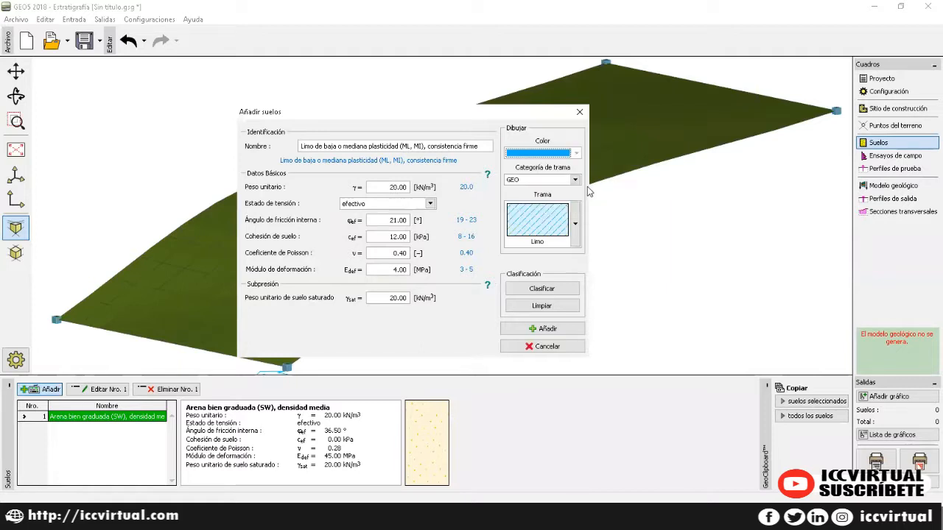
{"action": "left_click", "coordinate": [561, 331]}
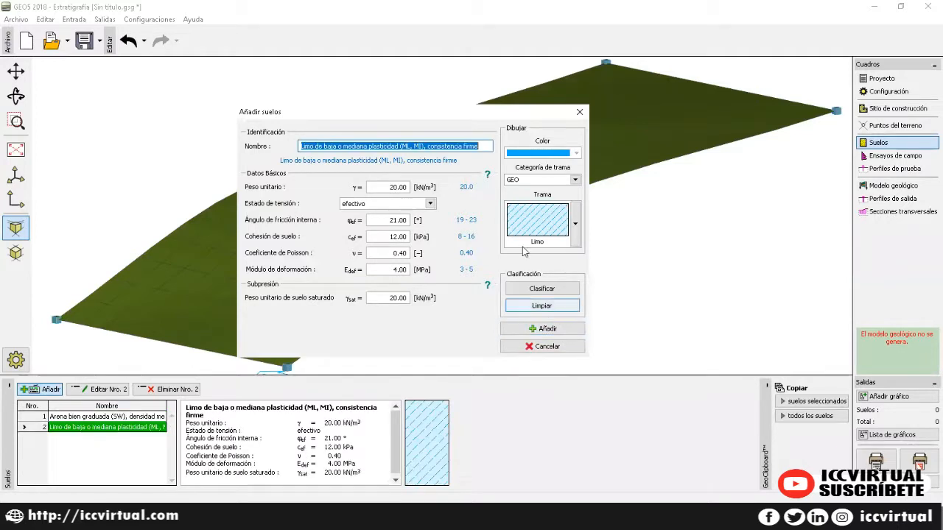
Step: Add soil 3 as green GW well-graded gravel (21 kN/m³, 38.50°, 320 MPa) and close the soil form
{"action": "left_click", "coordinate": [542, 290]}
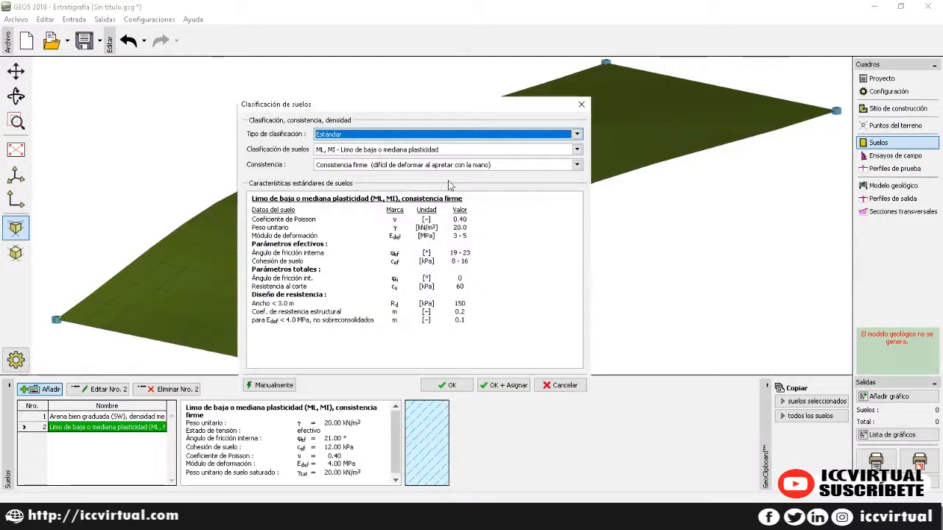
{"action": "left_click", "coordinate": [456, 150]}
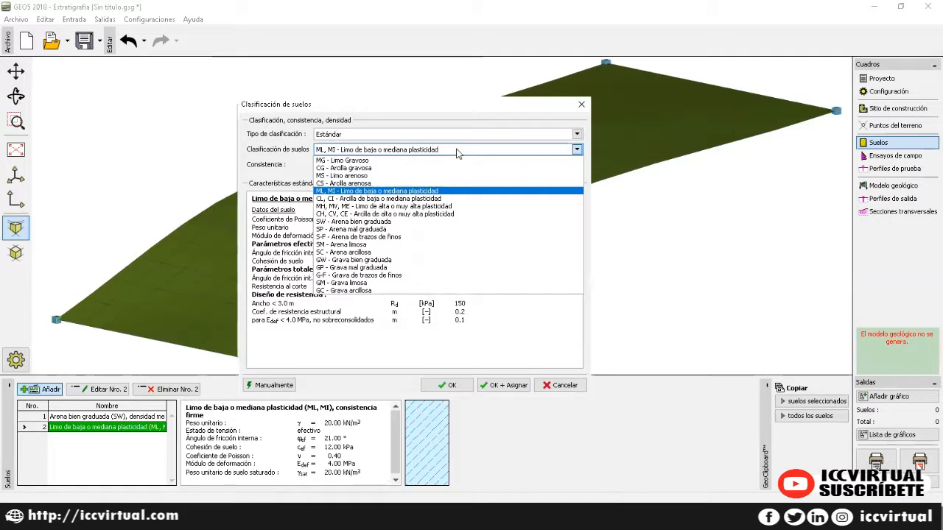
{"action": "left_click", "coordinate": [361, 260]}
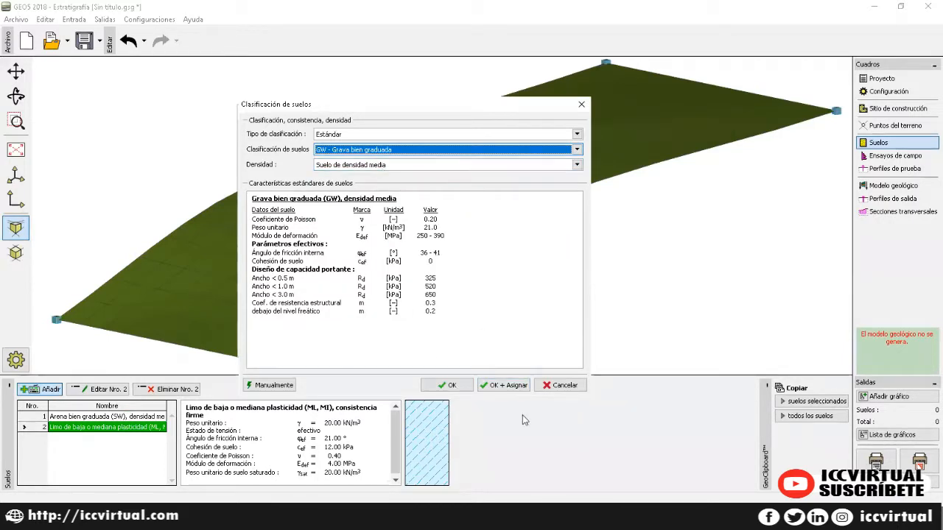
{"action": "left_click", "coordinate": [504, 384]}
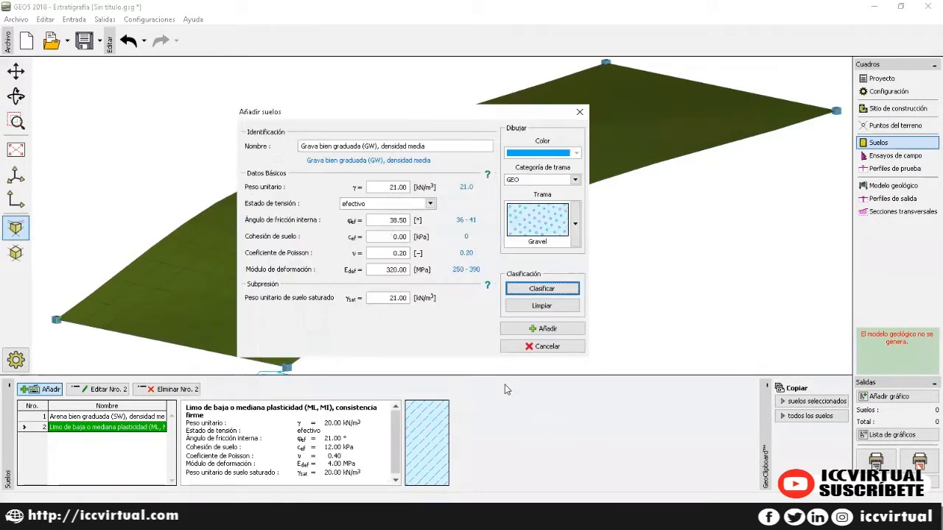
{"action": "left_click", "coordinate": [569, 155]}
{"action": "left_click", "coordinate": [568, 177]}
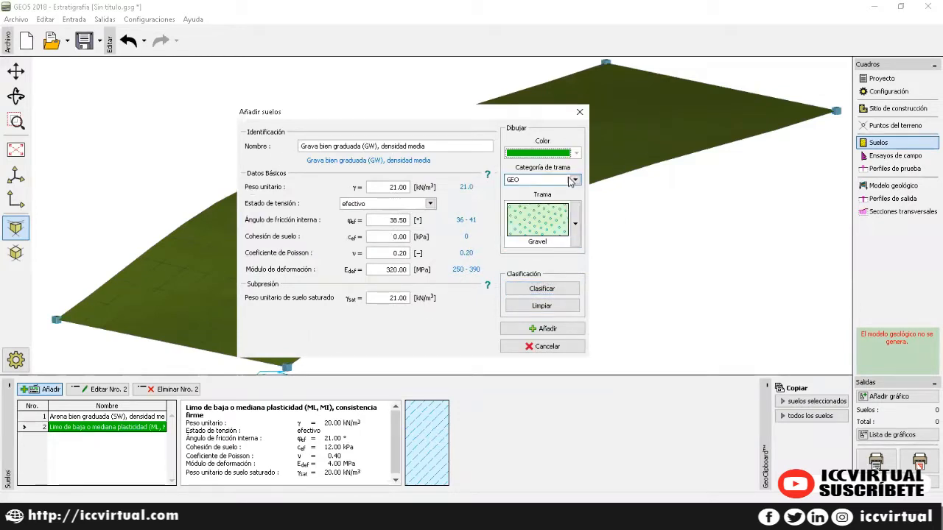
{"action": "left_click", "coordinate": [558, 330]}
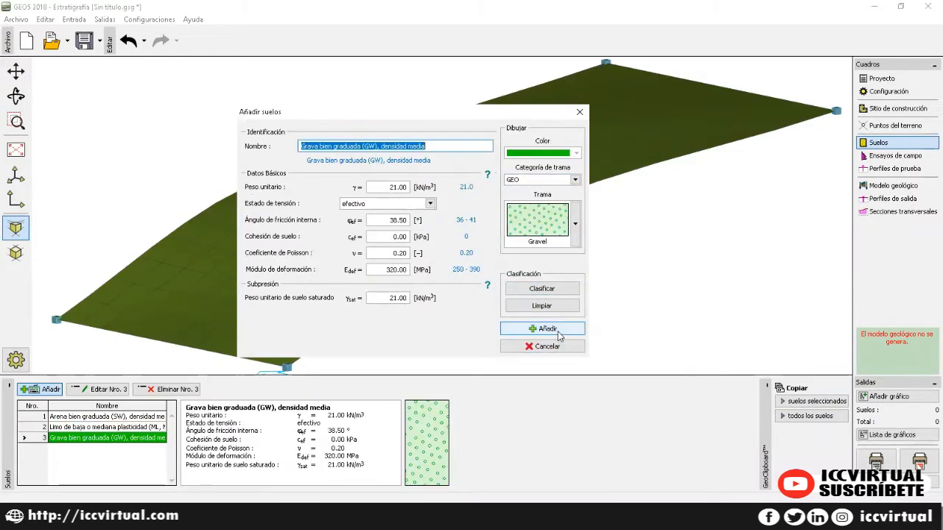
{"action": "left_click", "coordinate": [579, 113]}
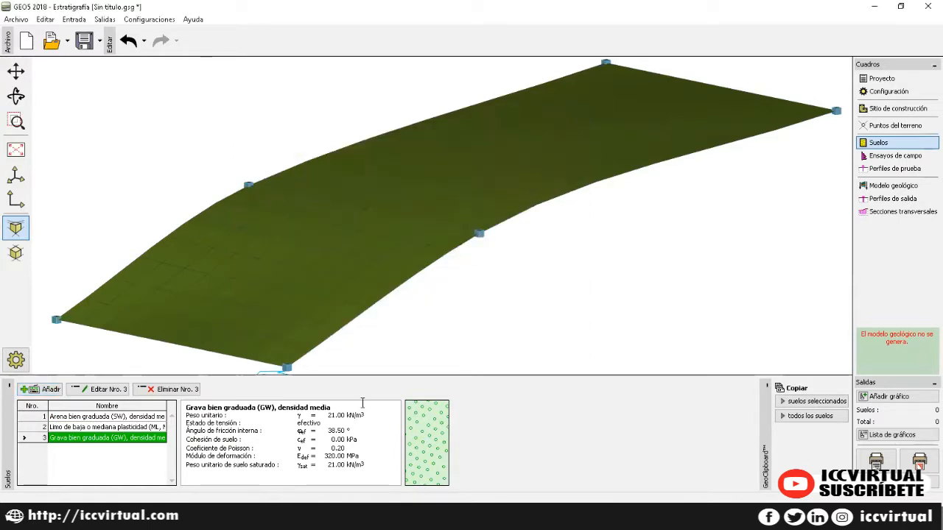
{"action": "left_click", "coordinate": [93, 419]}
Step: Review the silt and gravel properties, then bring up Tipo de ensayo de campo from Ensayos de campo
{"action": "left_click", "coordinate": [97, 428]}
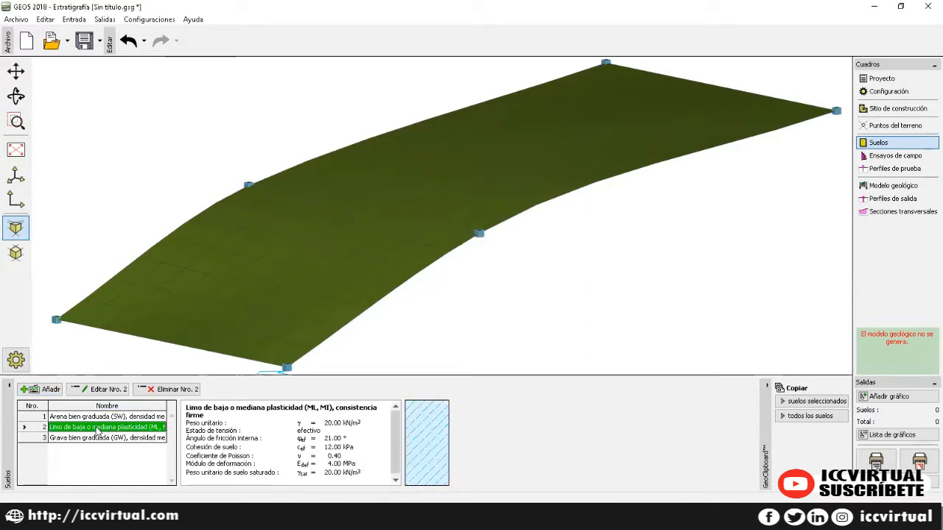
{"action": "left_click", "coordinate": [103, 439]}
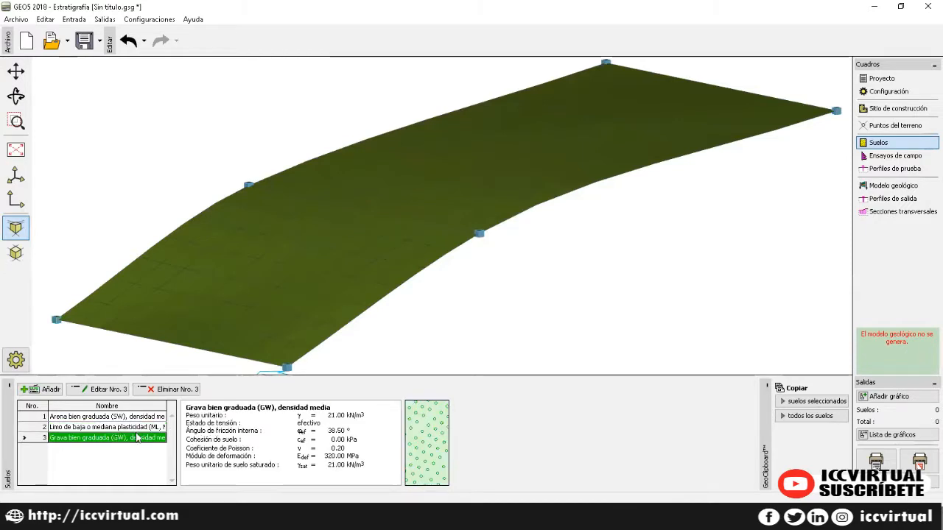
{"action": "left_click", "coordinate": [883, 157]}
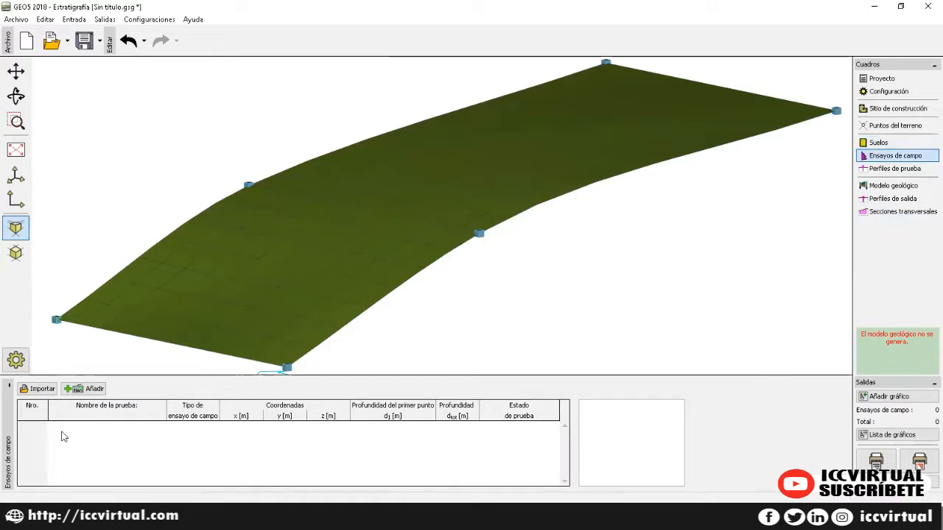
{"action": "left_click", "coordinate": [81, 389]}
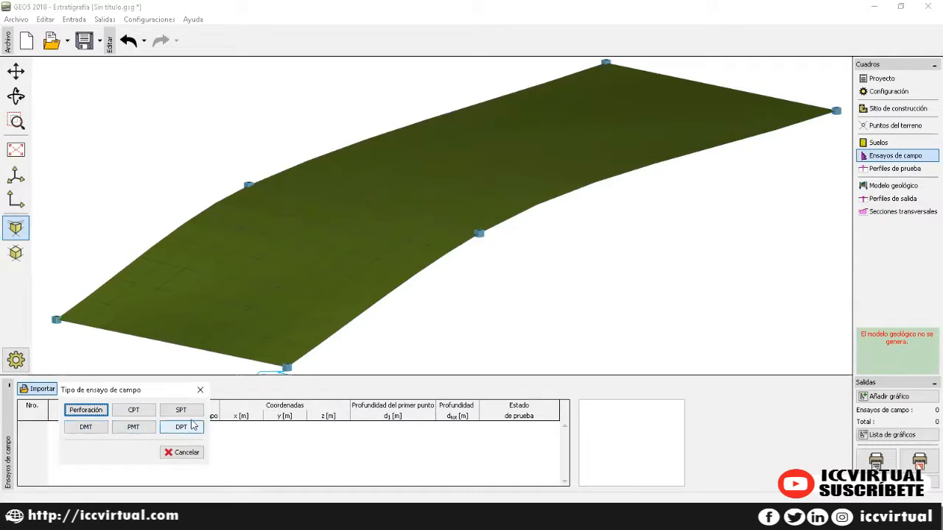
{"action": "left_click", "coordinate": [199, 391]}
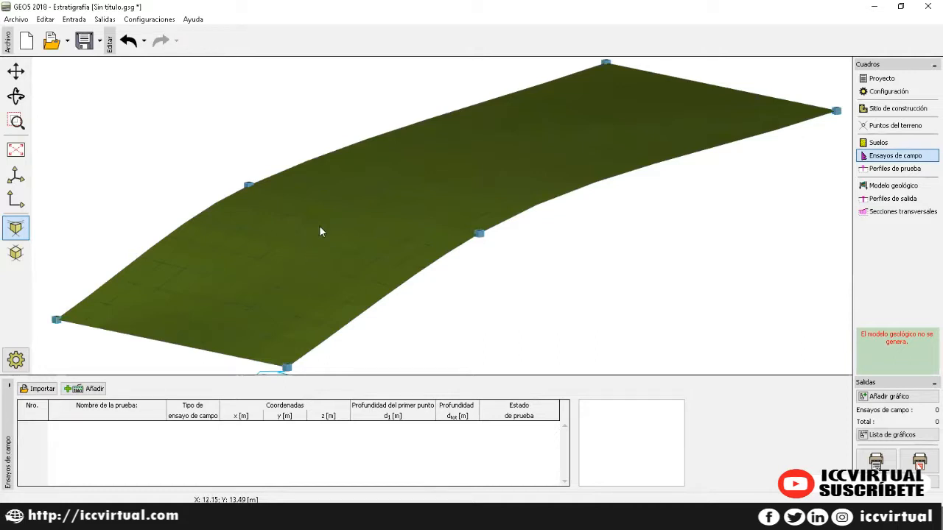
{"action": "key", "text": "F1"}
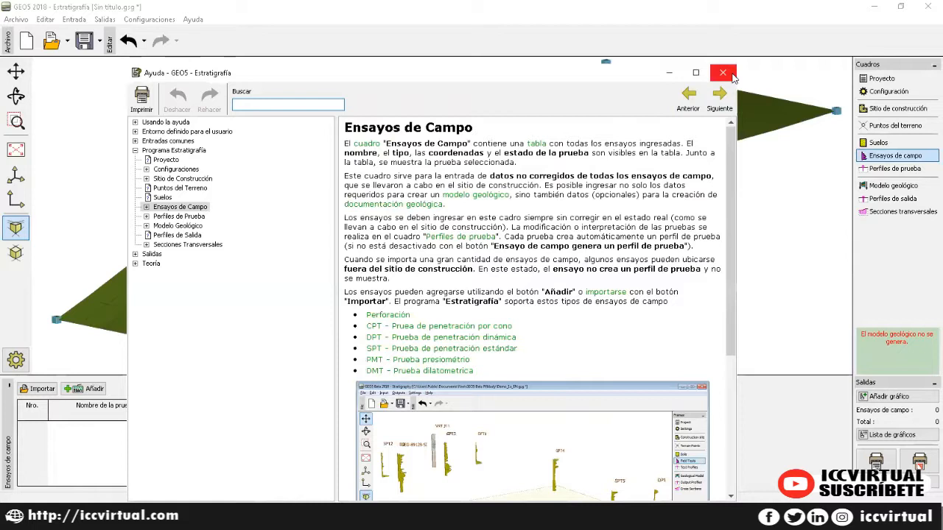
{"action": "left_click", "coordinate": [722, 73]}
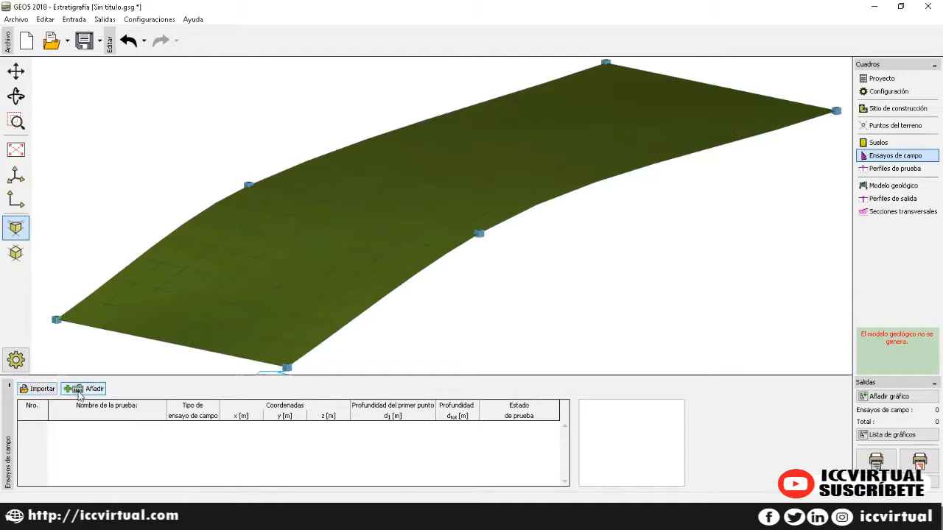
{"action": "left_click", "coordinate": [79, 394]}
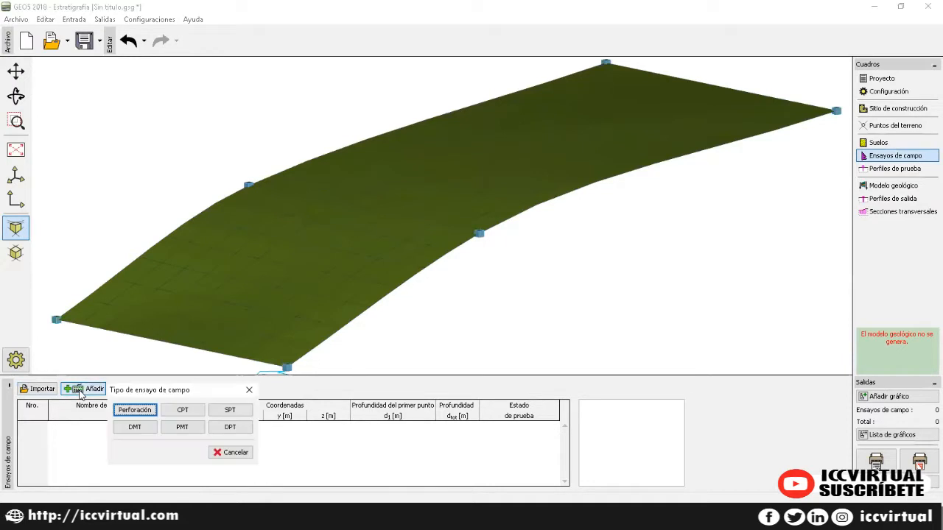
Step: Create borehole WM1 at x 5.00, y 5.00, keeping the automatic terrain elevation 2.24
{"action": "left_click", "coordinate": [136, 410]}
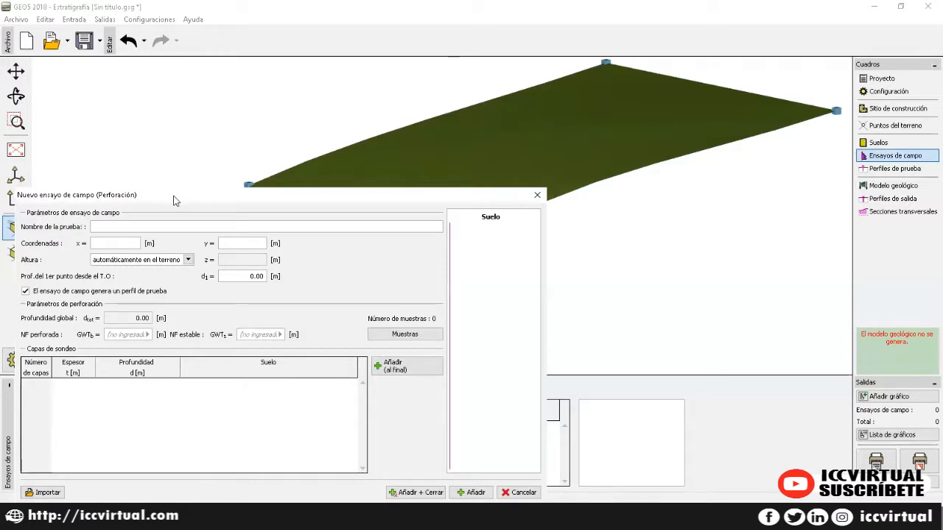
{"action": "left_click_drag", "start_coordinate": [174, 200], "coordinate": [338, 141]}
{"action": "left_click", "coordinate": [299, 167]}
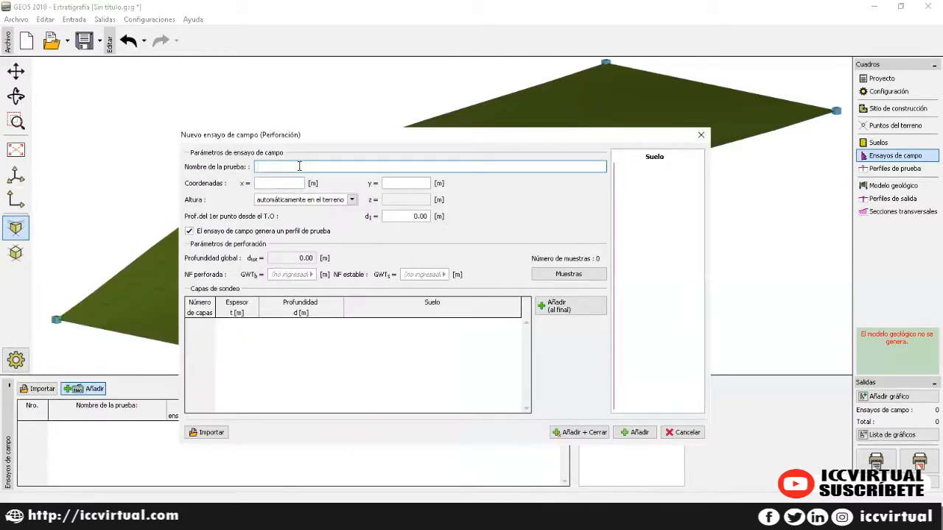
{"action": "type", "text": "WM1"}
{"action": "left_click", "coordinate": [280, 185]}
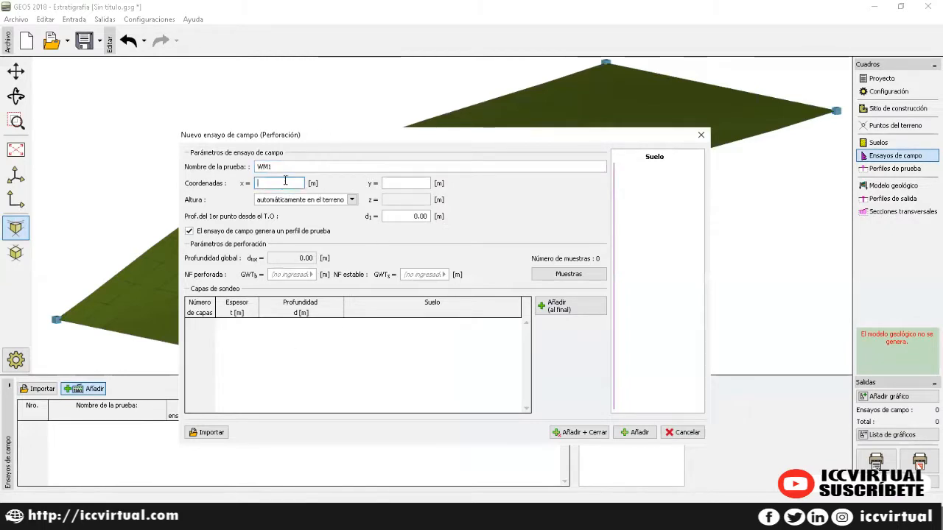
{"action": "type", "text": "5"}
{"action": "key", "text": "Tab"}
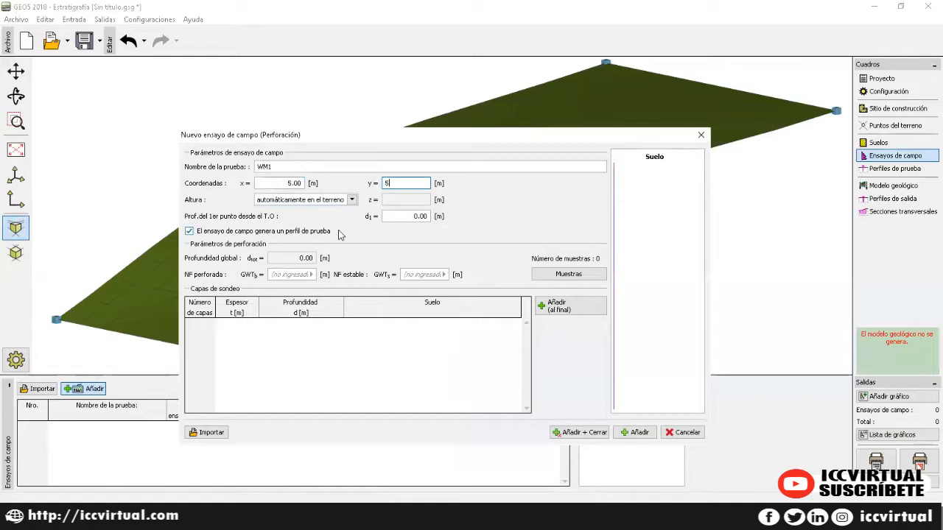
{"action": "key", "text": "Tab"}
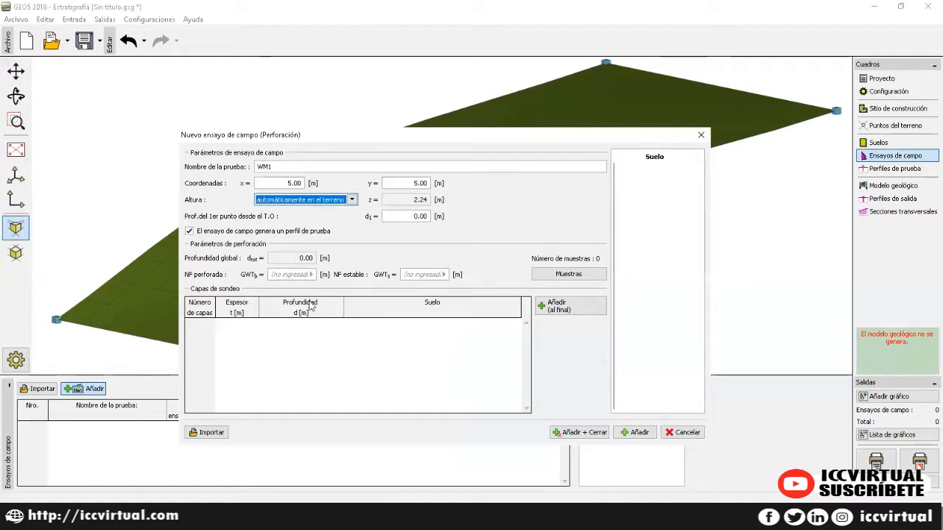
{"action": "left_click", "coordinate": [292, 352]}
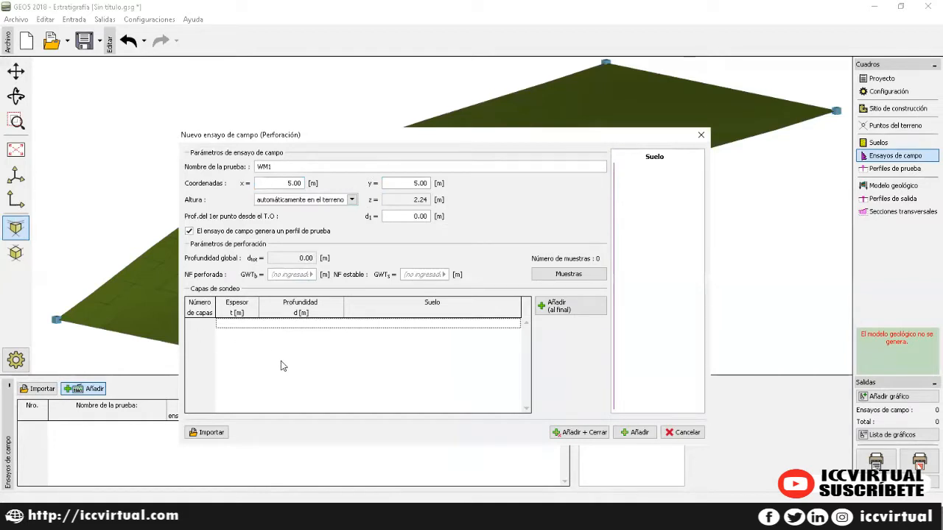
Step: Add a 2.00 m layer of medium-density well-graded sand (SW) at 0.00–2.00 m in WM1
{"action": "left_click", "coordinate": [568, 311]}
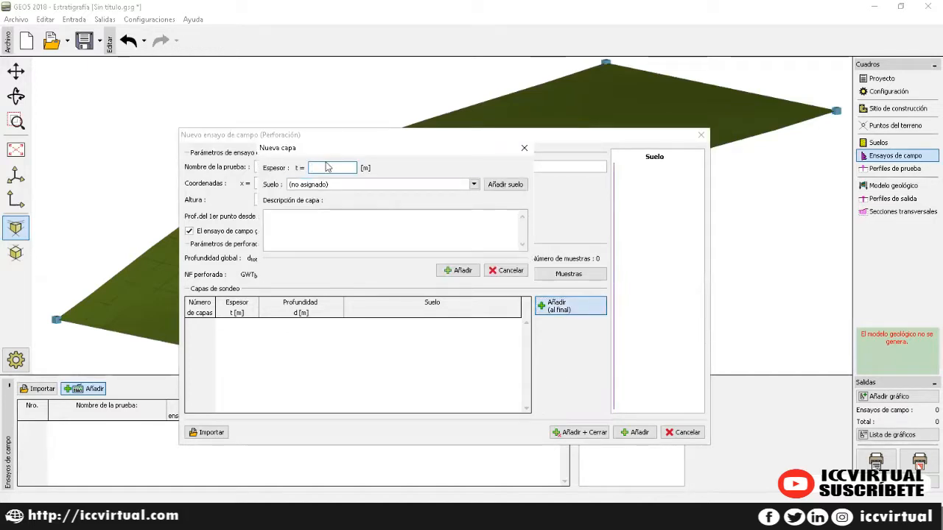
{"action": "type", "text": "2"}
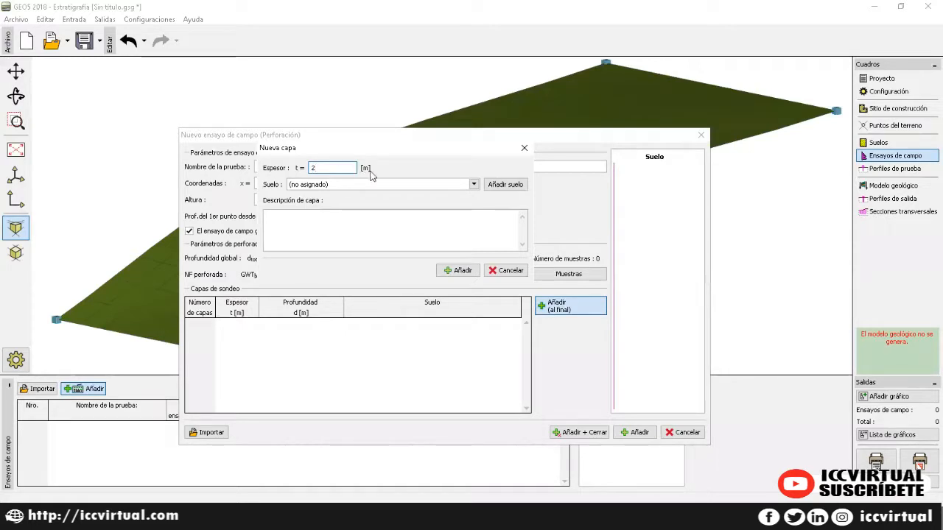
{"action": "left_click", "coordinate": [473, 185]}
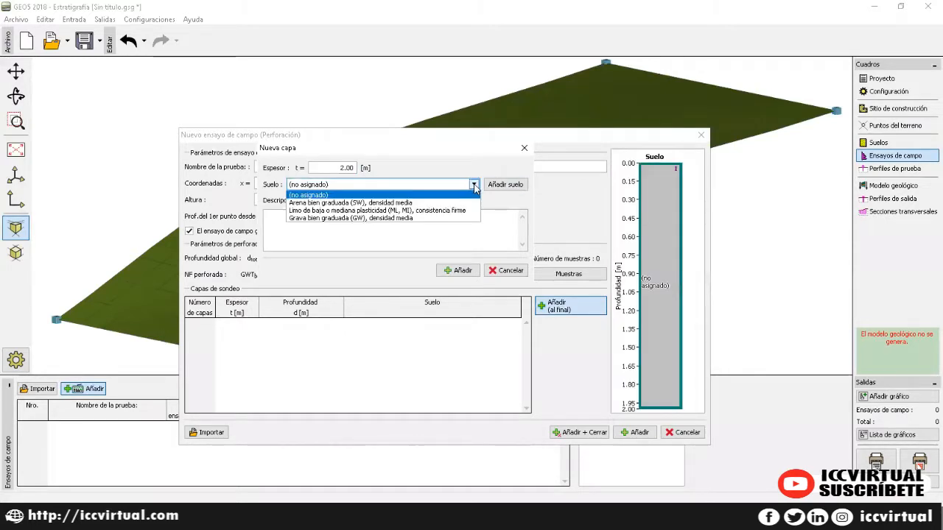
{"action": "left_click", "coordinate": [405, 204]}
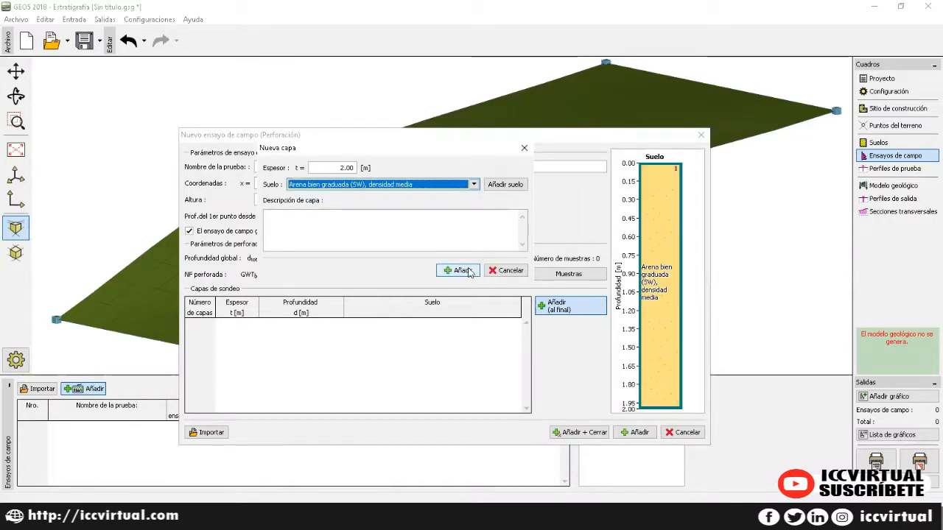
{"action": "left_click", "coordinate": [332, 233]}
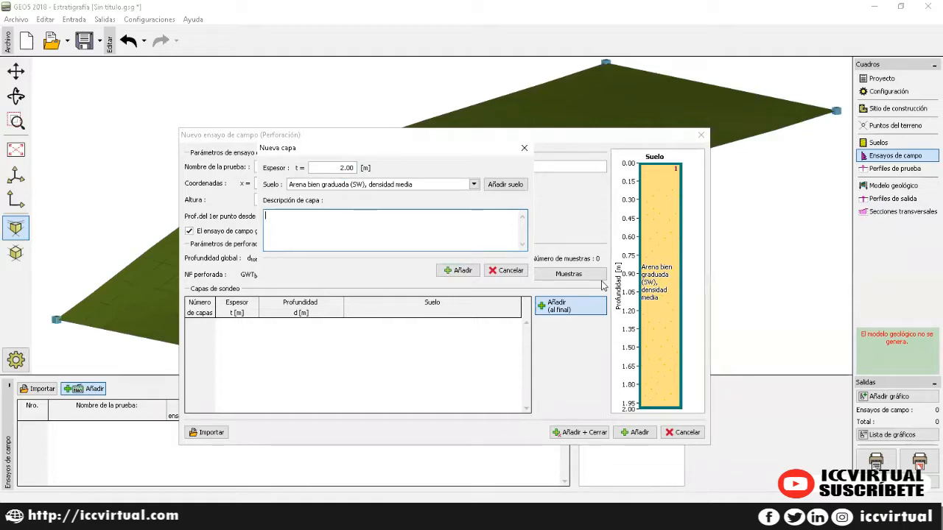
{"action": "left_click", "coordinate": [464, 272]}
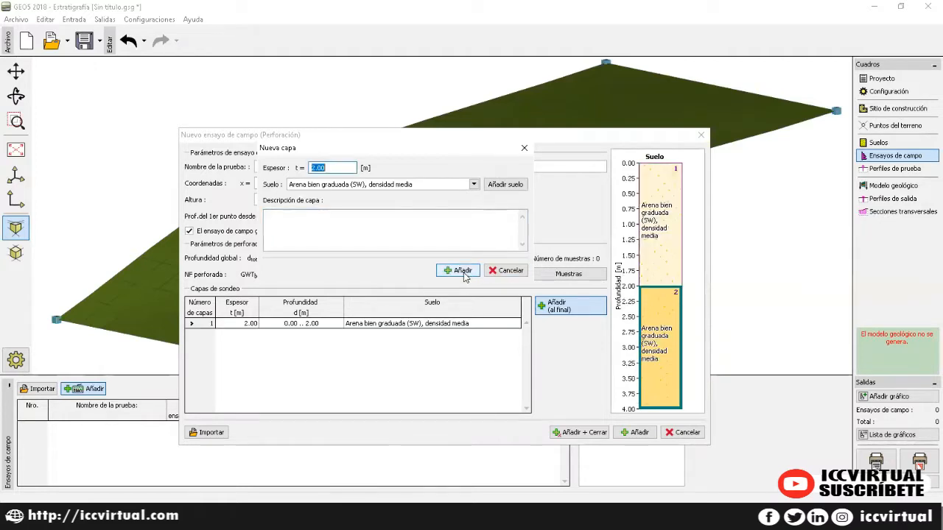
Step: Add a 1.00 m well-graded gravel (GW) layer below the sand
{"action": "left_click", "coordinate": [346, 167]}
{"action": "key", "text": "BackSpace"}
{"action": "key", "text": "BackSpace"}
{"action": "key", "text": "BackSpace"}
{"action": "key", "text": "BackSpace"}
{"action": "type", "text": "2"}
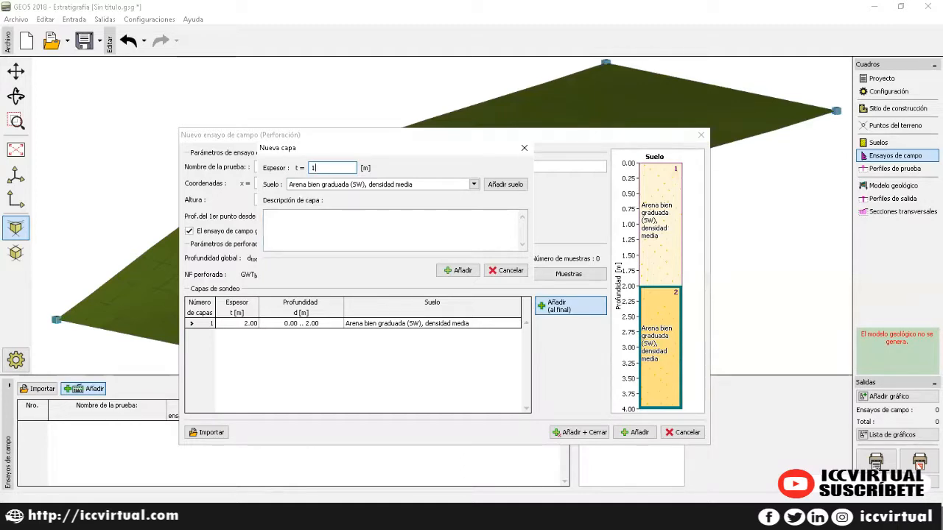
{"action": "left_click", "coordinate": [370, 188]}
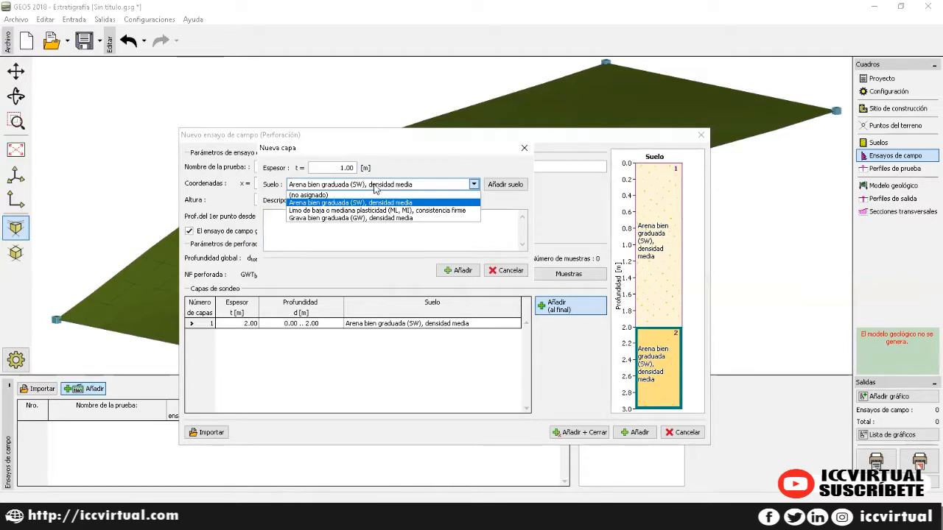
{"action": "left_click", "coordinate": [353, 218]}
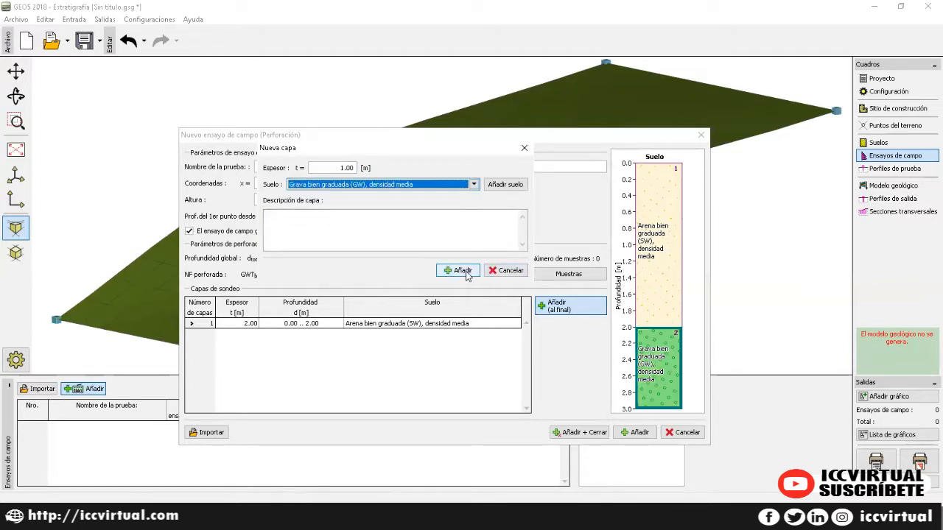
{"action": "left_click", "coordinate": [455, 270]}
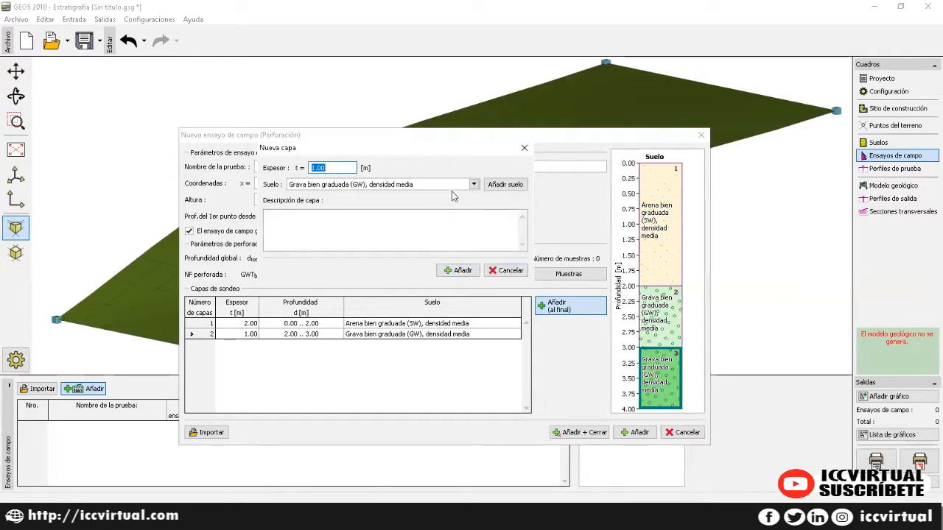
Step: Add a 3.00 m low-to-medium plasticity silt layer and save WM1 at 6.00 m deep
{"action": "type", "text": "3"}
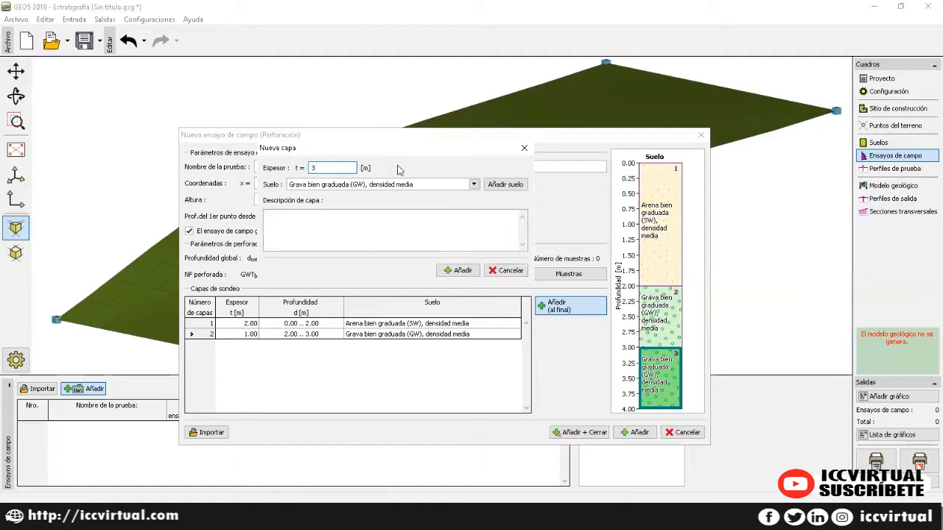
{"action": "left_click", "coordinate": [473, 184]}
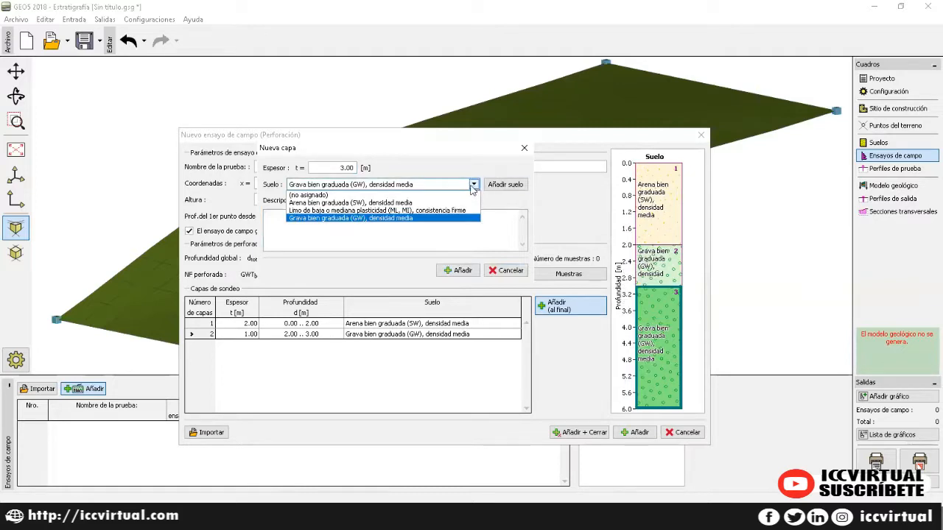
{"action": "left_click", "coordinate": [371, 210]}
{"action": "left_click", "coordinate": [470, 273]}
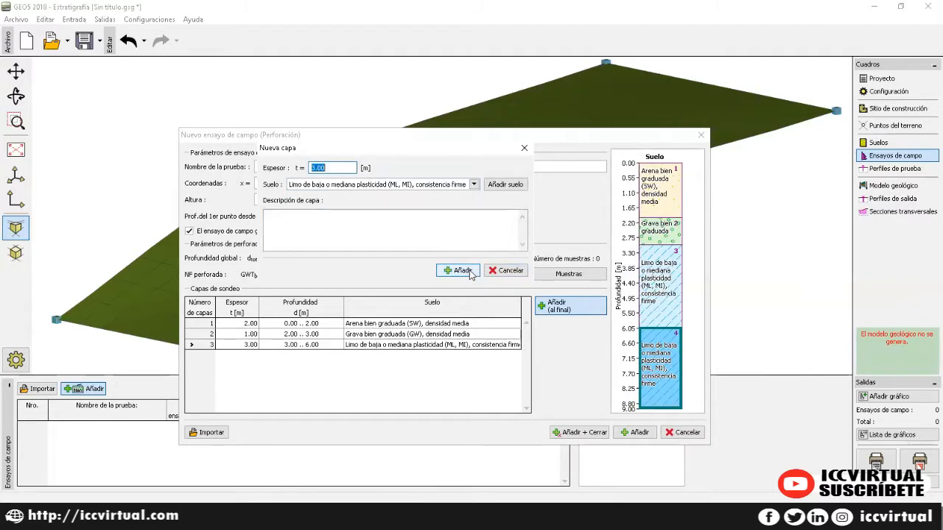
{"action": "left_click", "coordinate": [523, 148]}
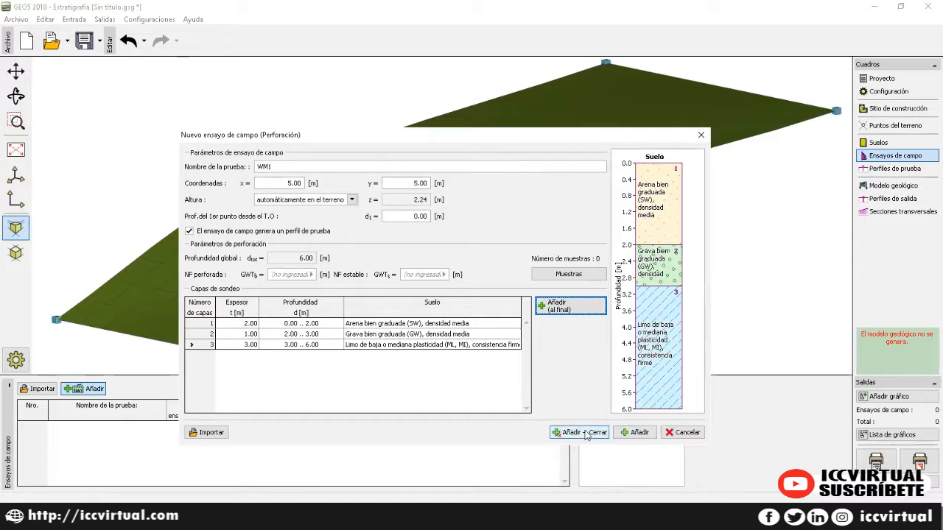
{"action": "left_click", "coordinate": [587, 433]}
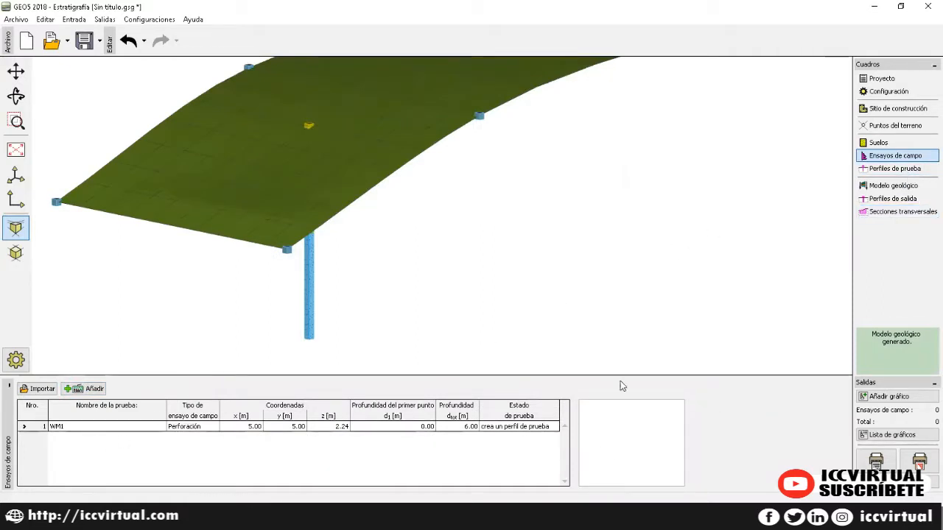
Step: Zoom the terrain to extents and check WM1's 6.00 m profile shows status OK in Perfiles de prueba
{"action": "left_click", "coordinate": [915, 168]}
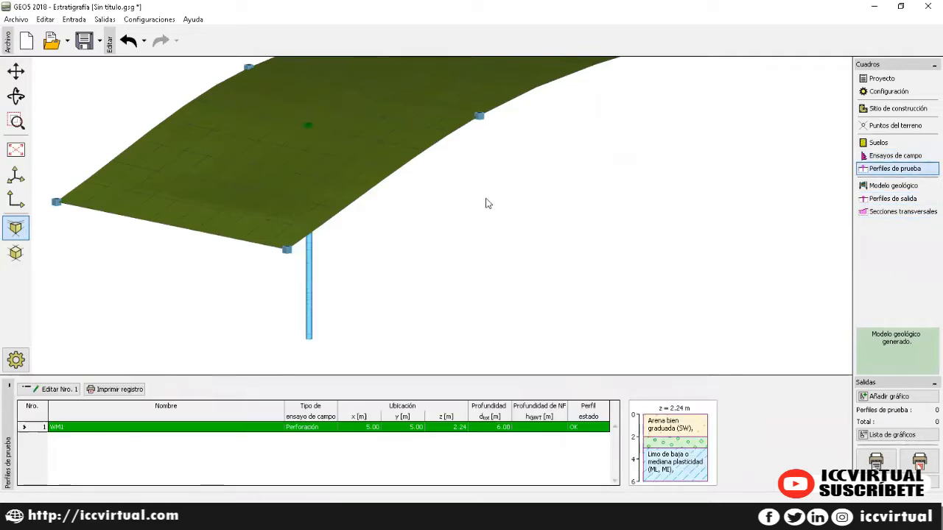
{"action": "left_click", "coordinate": [893, 159]}
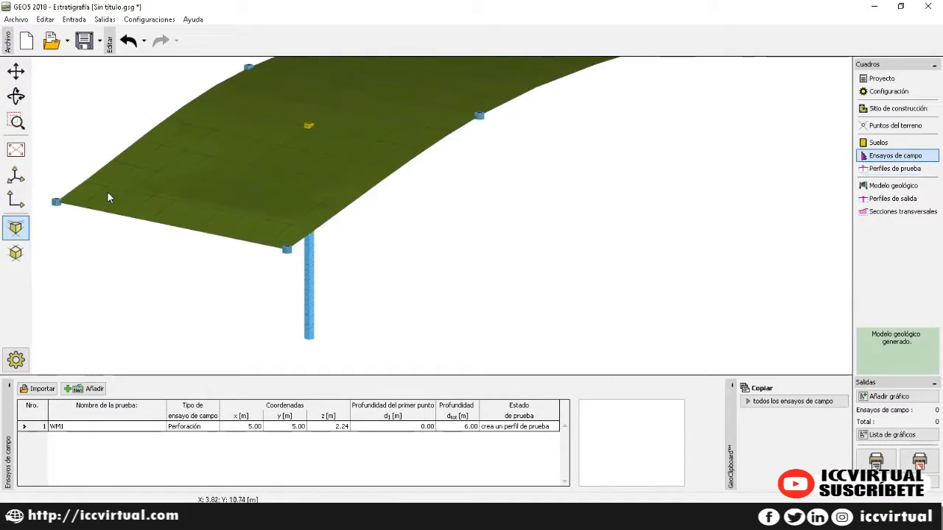
{"action": "left_click", "coordinate": [16, 150]}
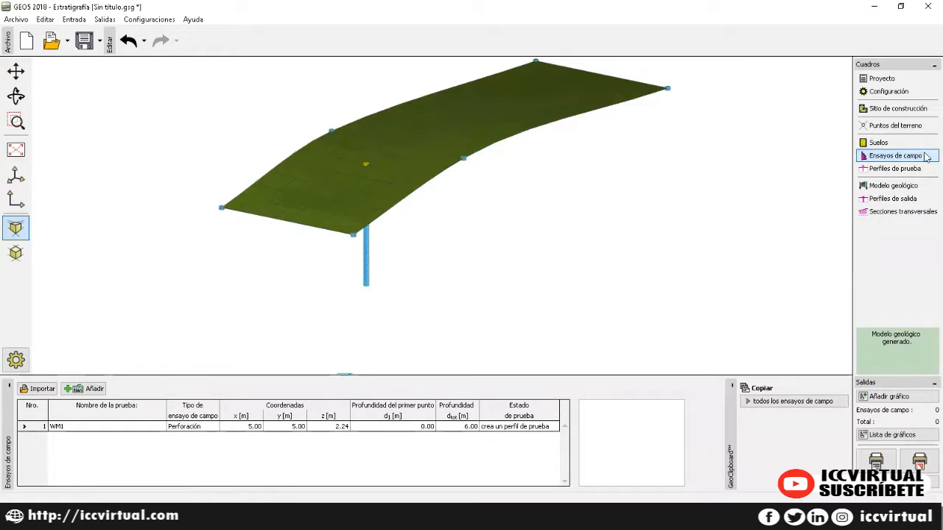
{"action": "left_click", "coordinate": [906, 169]}
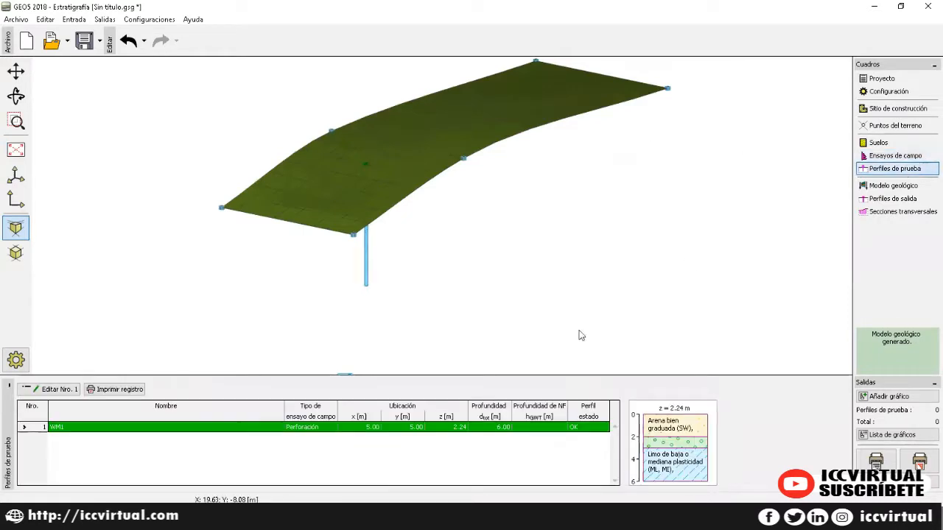
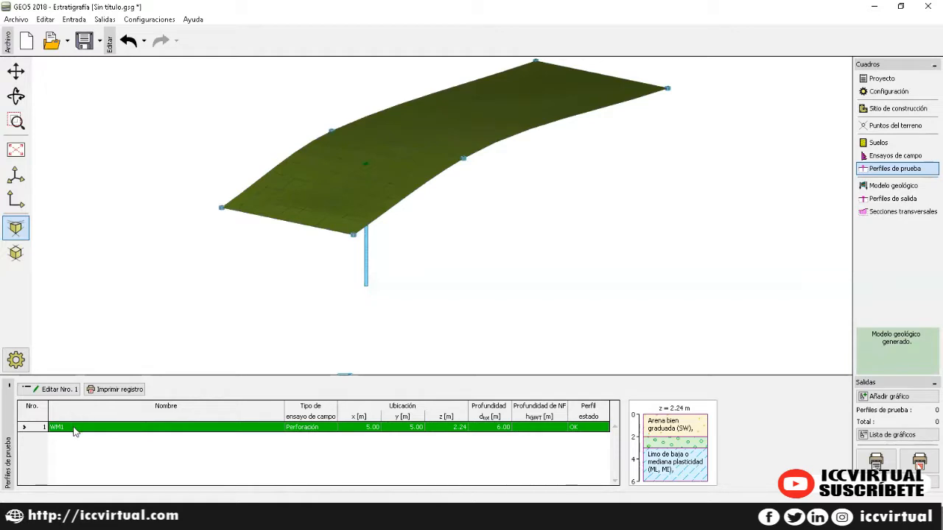
Step: Switch to the geological model and select borehole WM1 to preview its profile
{"action": "left_click", "coordinate": [900, 188]}
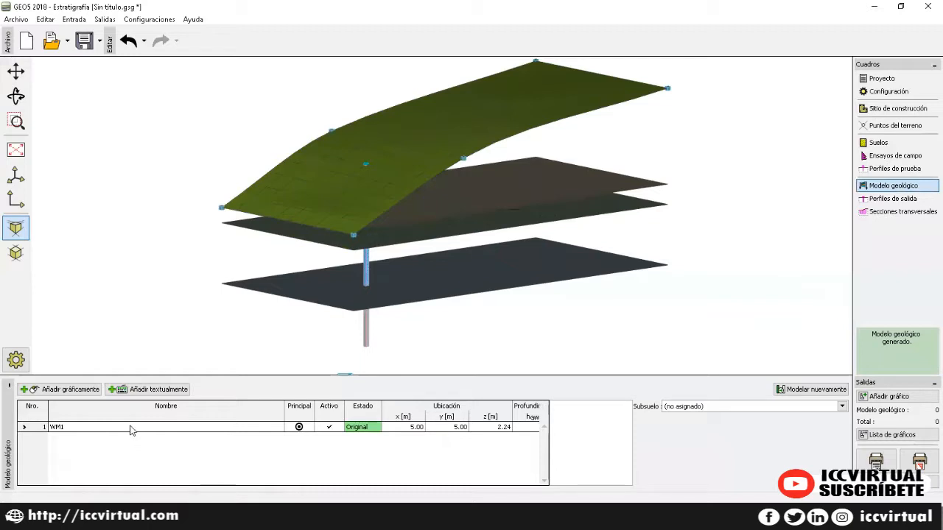
{"action": "left_click", "coordinate": [129, 430]}
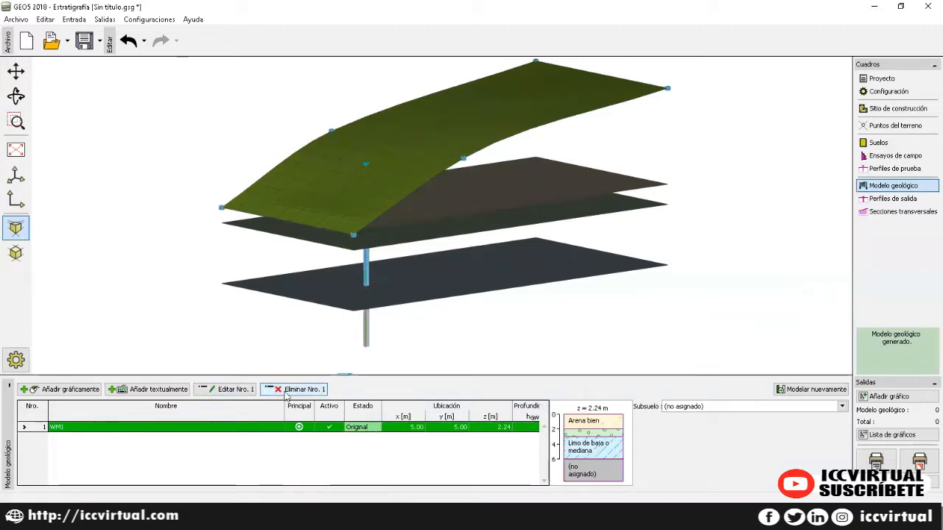
Step: Add boreholes WM1 (2) at (0, 5) and WM1 (3) at (20, 5) by coordinates
{"action": "left_click", "coordinate": [166, 395]}
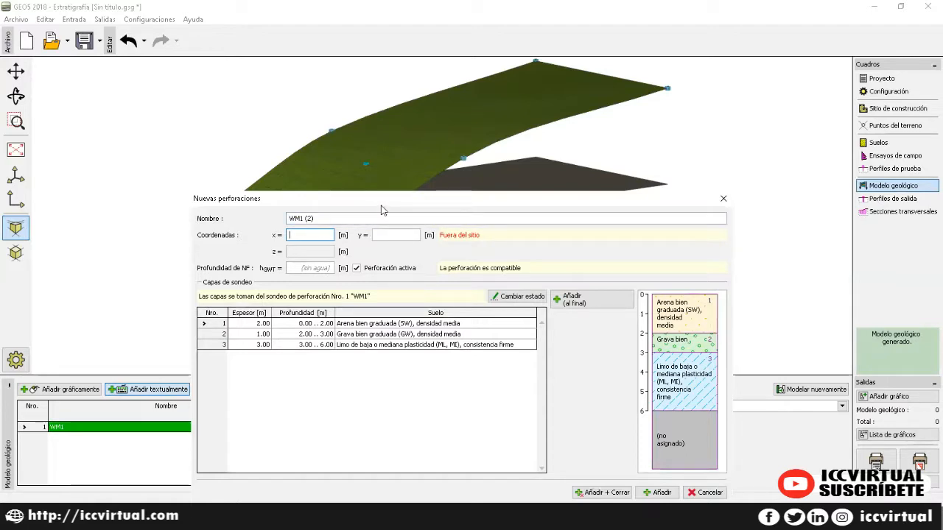
{"action": "left_click_drag", "start_coordinate": [382, 210], "coordinate": [385, 163]}
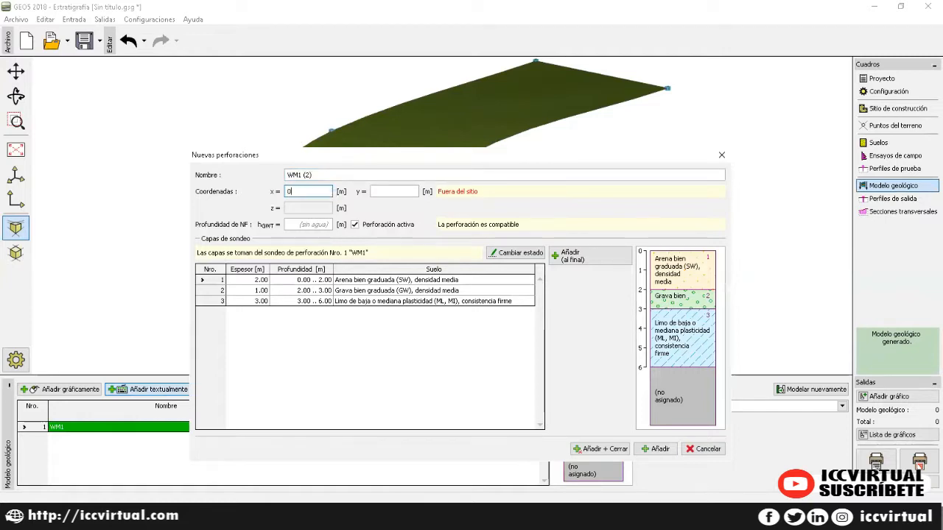
{"action": "key", "text": "Tab"}
{"action": "type", "text": "5"}
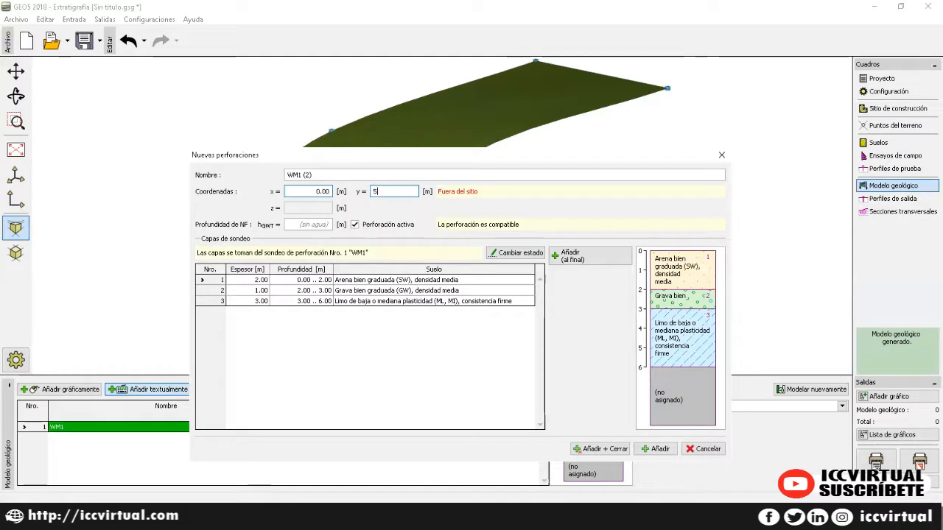
{"action": "key", "text": "Tab"}
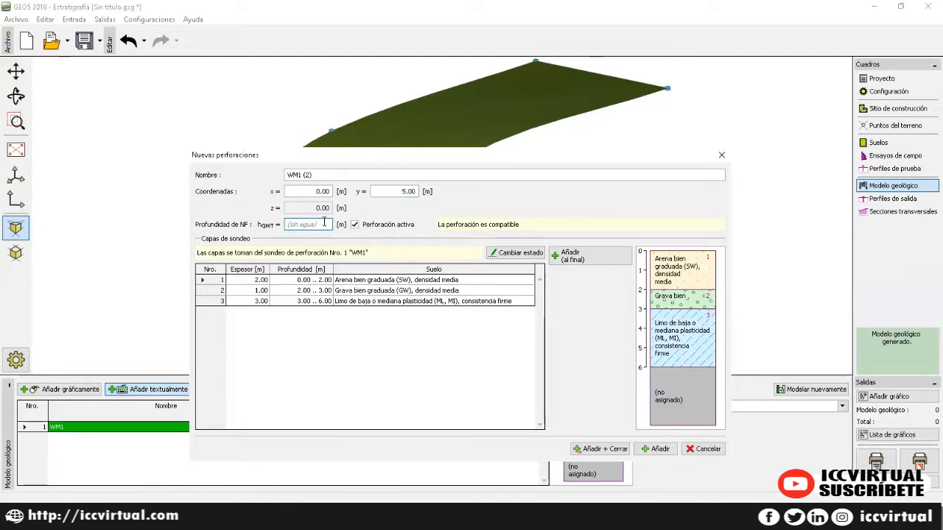
{"action": "left_click", "coordinate": [655, 448]}
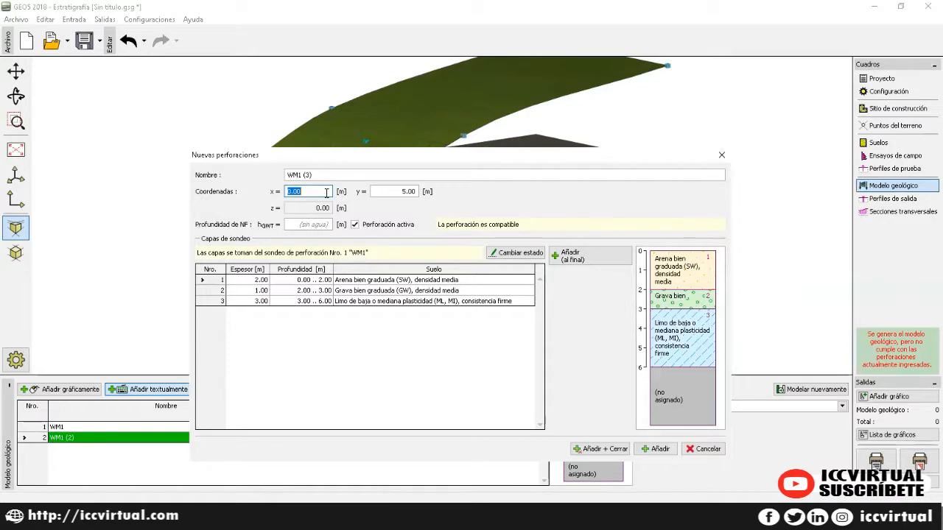
{"action": "type", "text": "20"}
{"action": "key", "text": "Tab"}
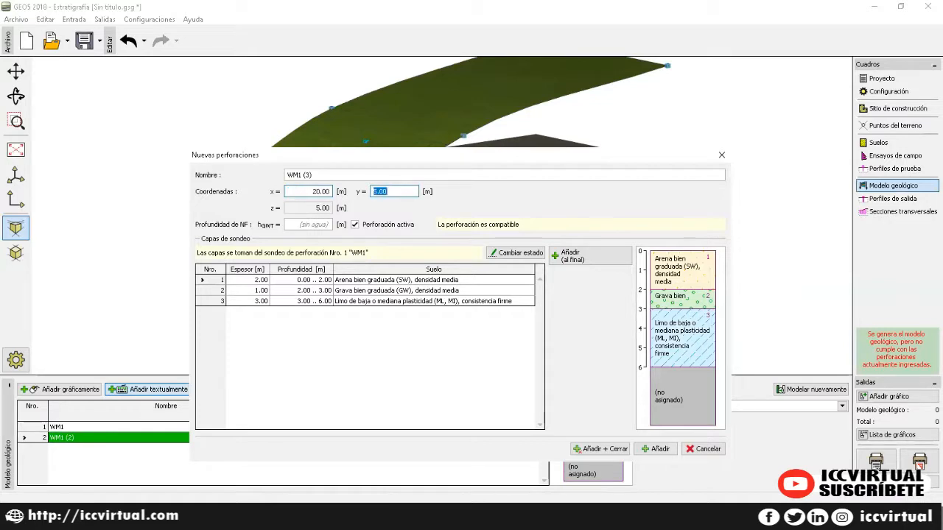
{"action": "key", "text": "Tab"}
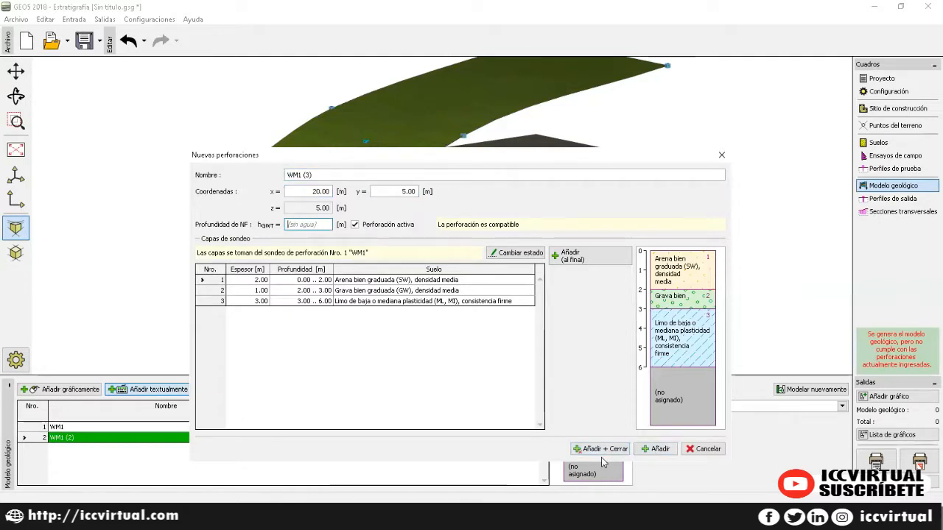
{"action": "left_click", "coordinate": [655, 449]}
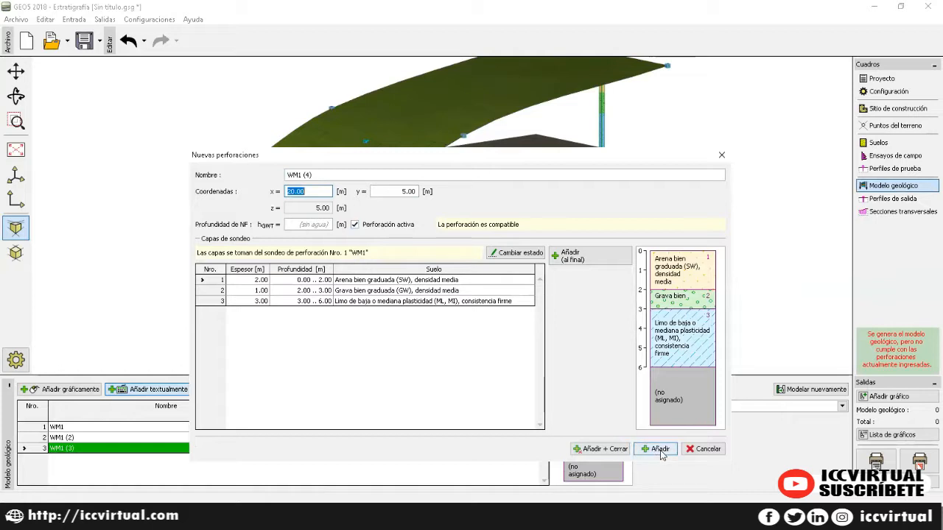
Step: Add boreholes WM1 (4) at (5, 0.50) and WM1 (5) at (5, 9.50)
{"action": "type", "text": "5"}
{"action": "key", "text": "Tab"}
{"action": "type", "text": "0.5"}
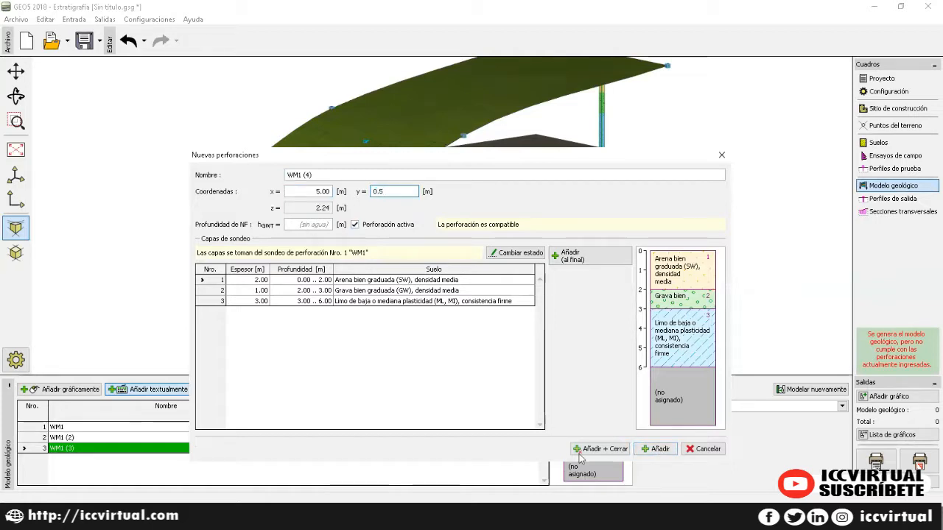
{"action": "key", "text": "Tab"}
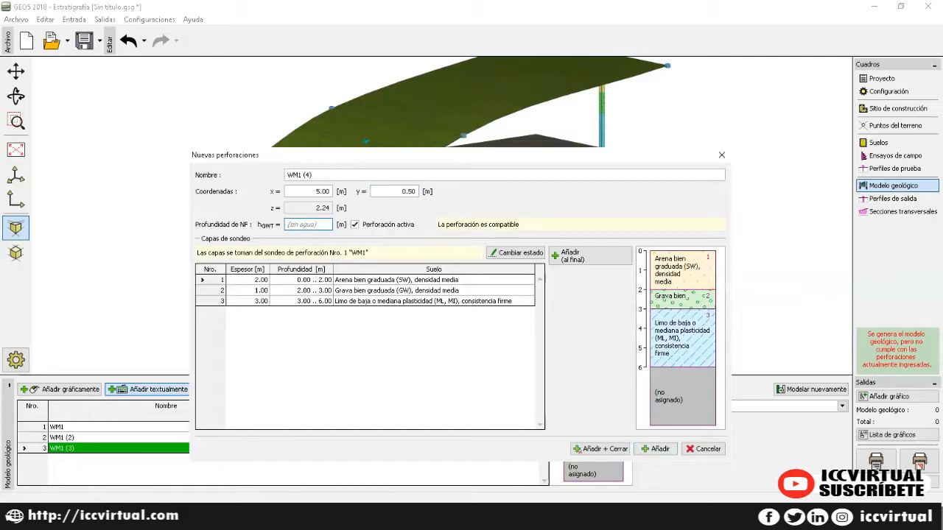
{"action": "left_click", "coordinate": [652, 450]}
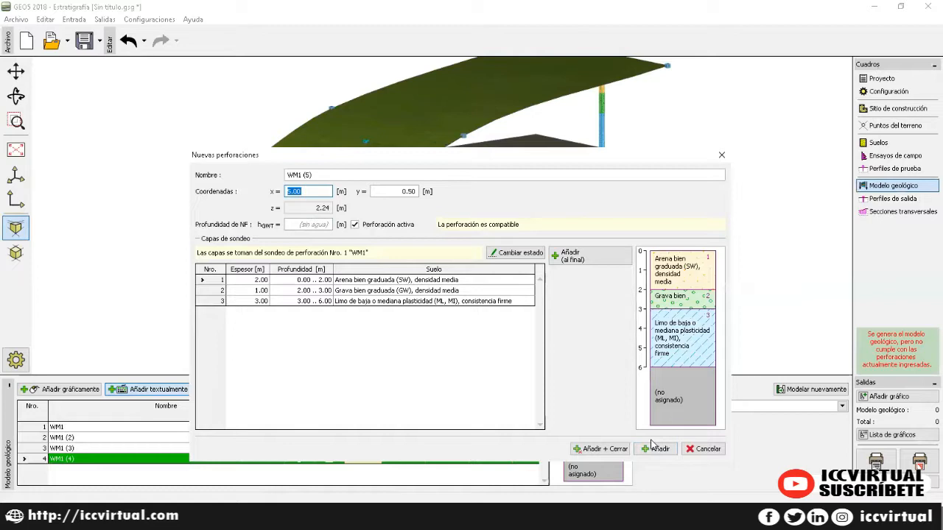
{"action": "key", "text": "Tab"}
{"action": "type", "text": "9."}
{"action": "key", "text": "Tab"}
{"action": "left_click", "coordinate": [602, 449]}
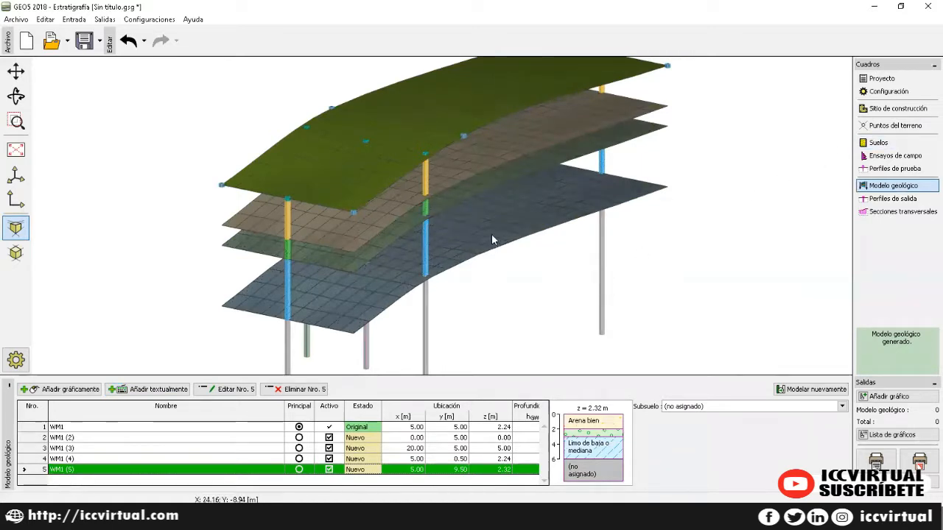
Step: Orbit the five-borehole model to inspect its layers, then open Secciones transversales
{"action": "left_click", "coordinate": [16, 96]}
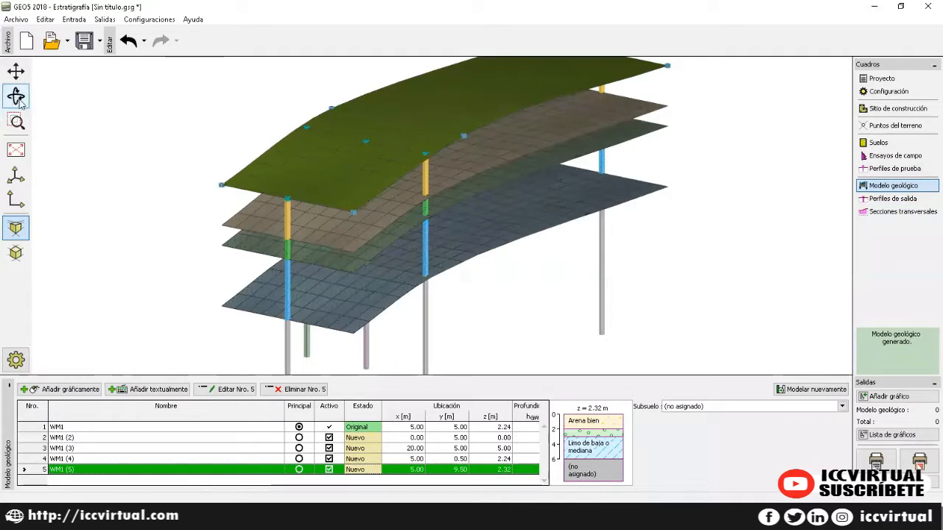
{"action": "left_click_drag", "start_coordinate": [694, 149], "coordinate": [550, 141]}
{"action": "mouse_move", "coordinate": [581, 298]}
{"action": "left_mouse_down"}
{"action": "mouse_move", "coordinate": [606, 295]}
{"action": "mouse_move", "coordinate": [586, 298]}
{"action": "left_mouse_up"}
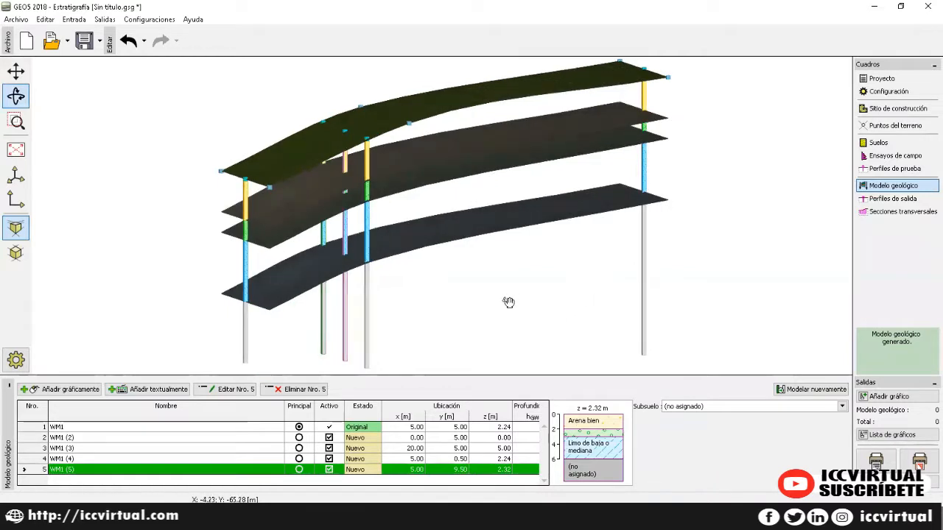
{"action": "left_click_drag", "start_coordinate": [507, 301], "coordinate": [516, 321]}
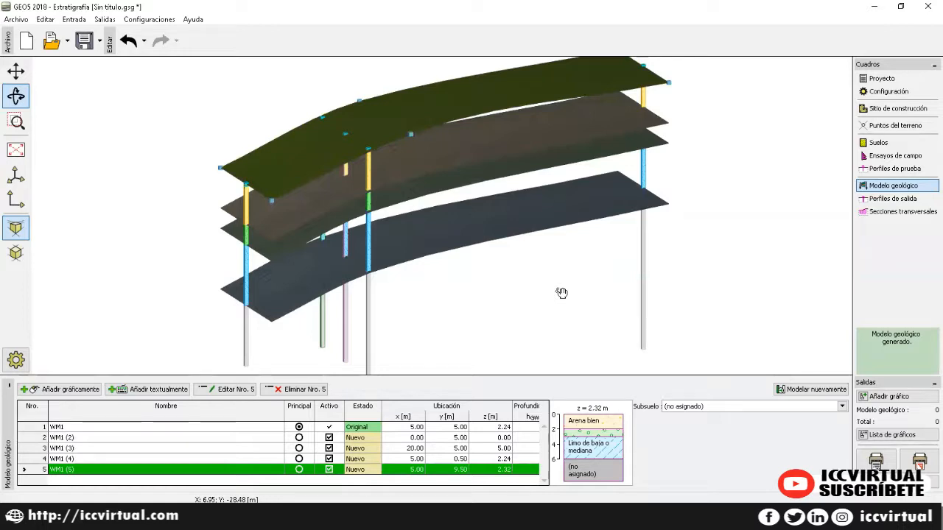
{"action": "left_click_drag", "start_coordinate": [572, 273], "coordinate": [534, 278]}
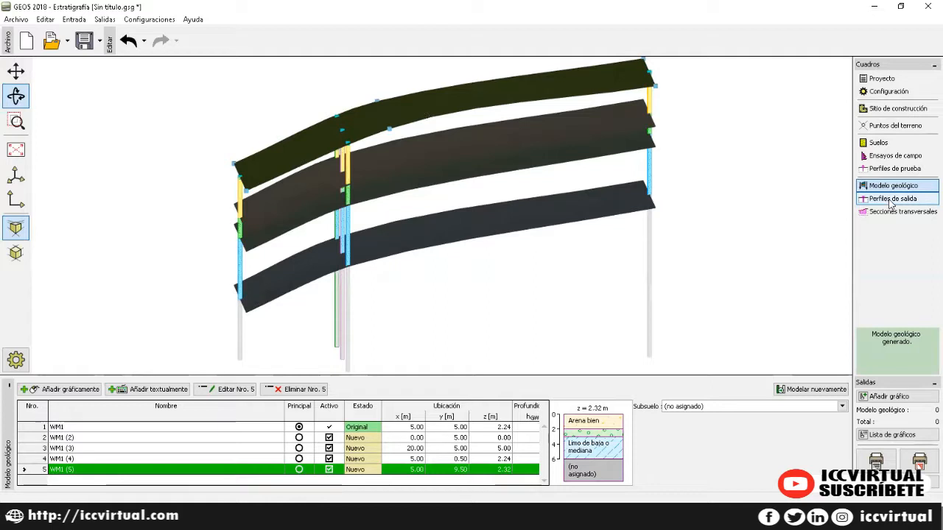
{"action": "left_click", "coordinate": [896, 212]}
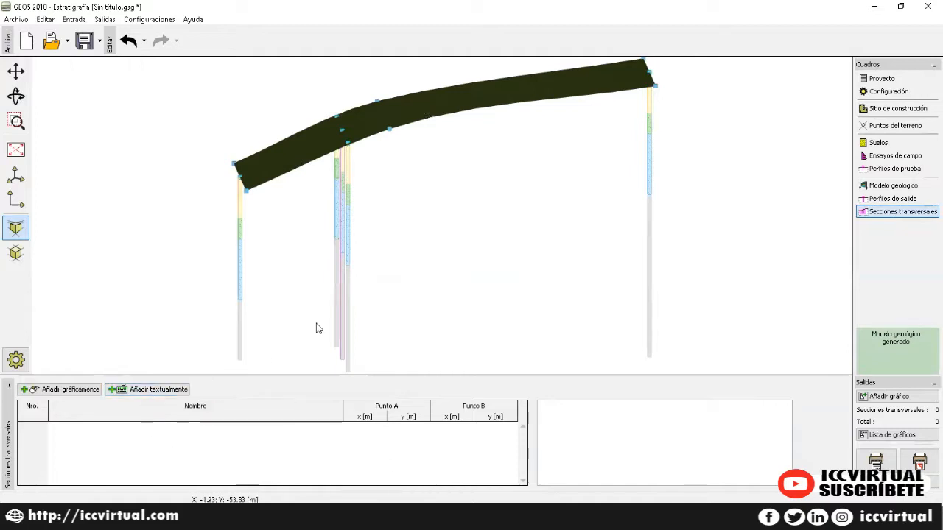
Step: Add cross-section ST1 with Punto A at (0, 5) and Punto B at (20, 5)
{"action": "left_click", "coordinate": [131, 391]}
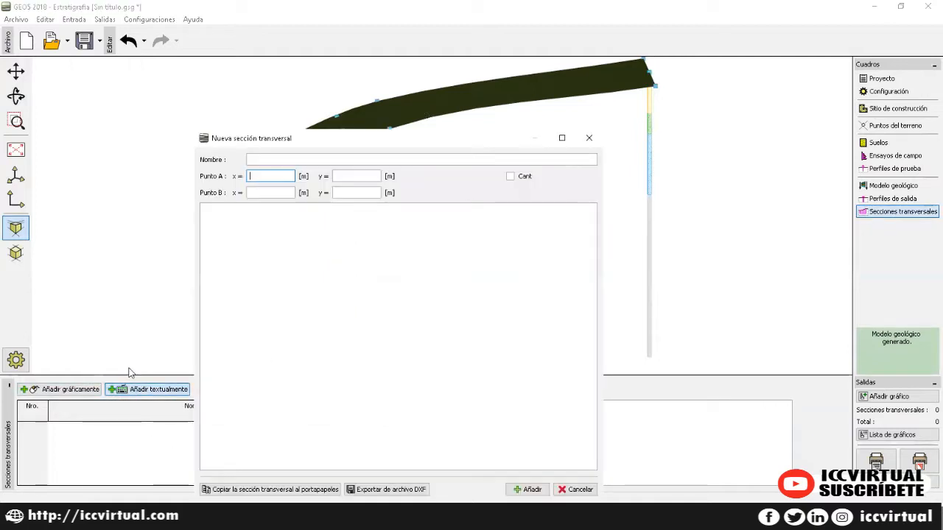
{"action": "left_click", "coordinate": [267, 159]}
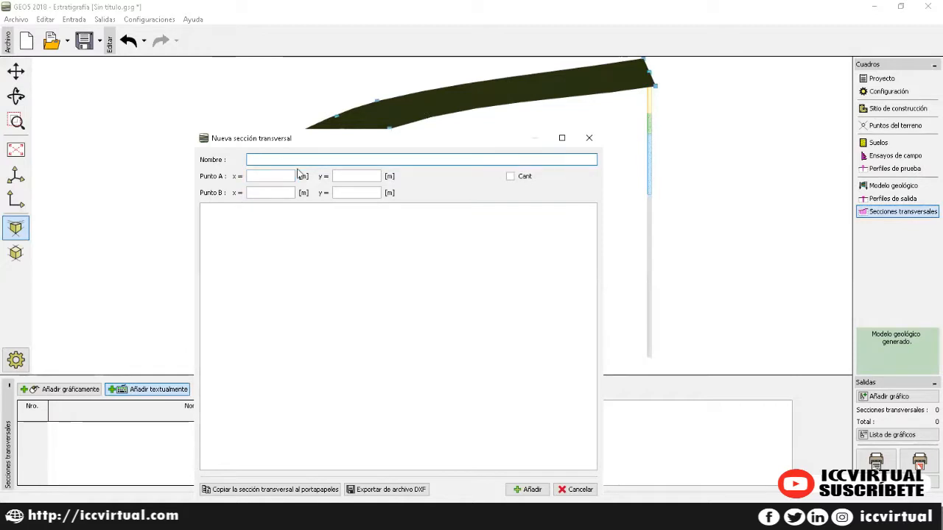
{"action": "type", "text": "ST1"}
{"action": "left_click", "coordinate": [269, 177]}
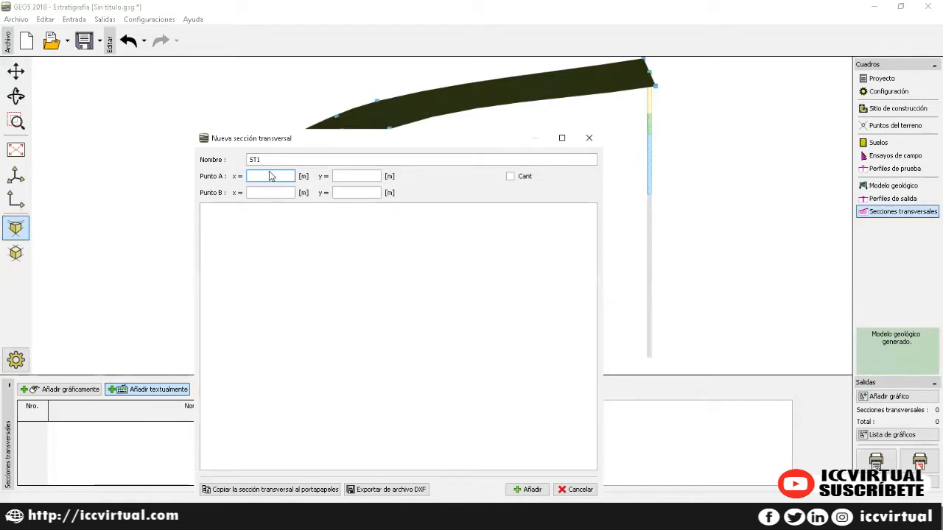
{"action": "type", "text": "0"}
{"action": "key", "text": "Tab"}
{"action": "key", "text": "Tab"}
{"action": "key", "text": "Tab"}
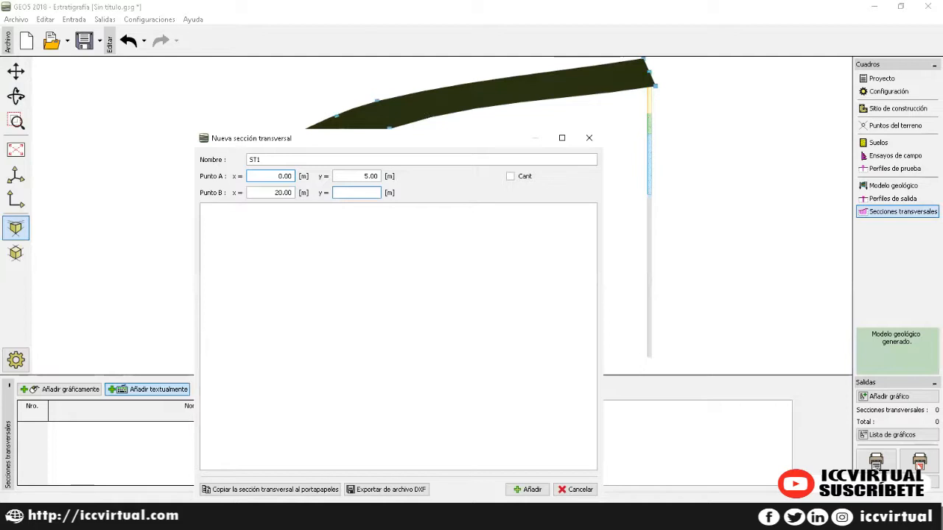
{"action": "type", "text": "5"}
{"action": "left_click", "coordinate": [527, 490]}
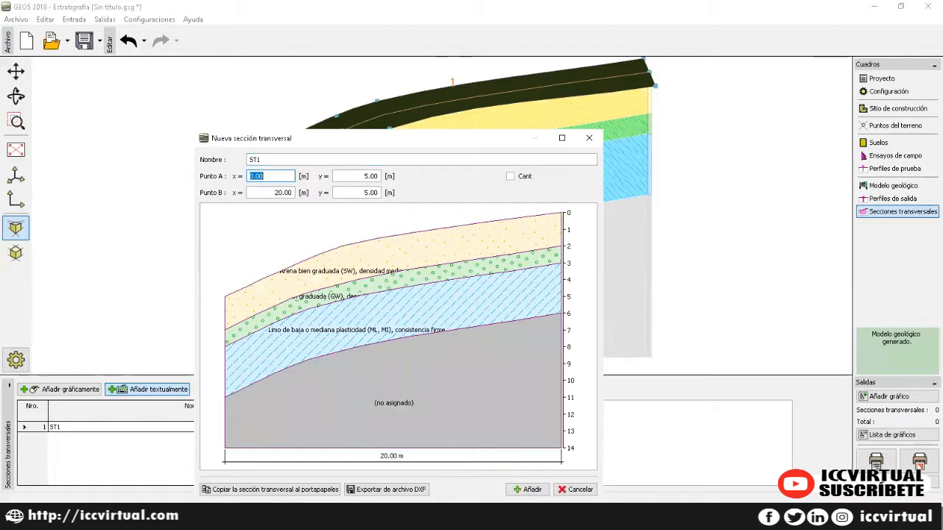
{"action": "left_click", "coordinate": [588, 138]}
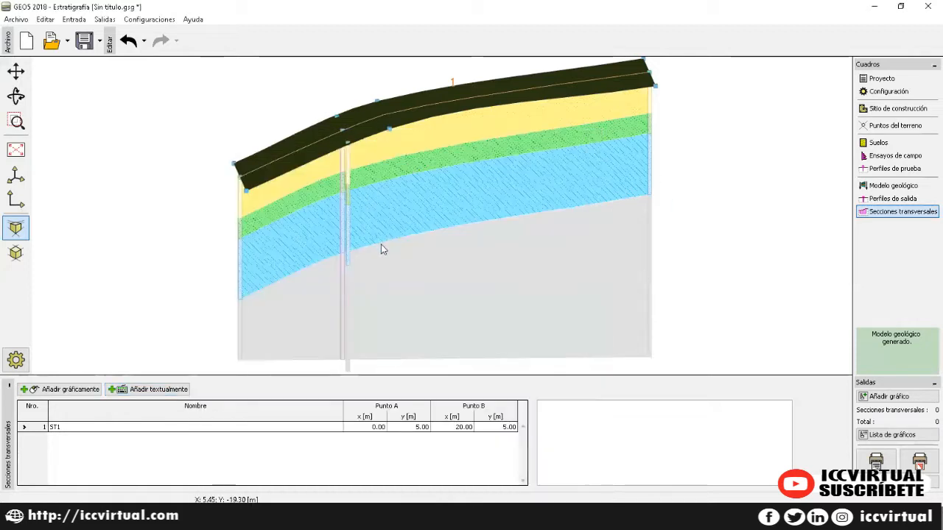
Step: Return to Modelo geológico and open borehole WM1 (2) for editing
{"action": "left_click", "coordinate": [888, 189]}
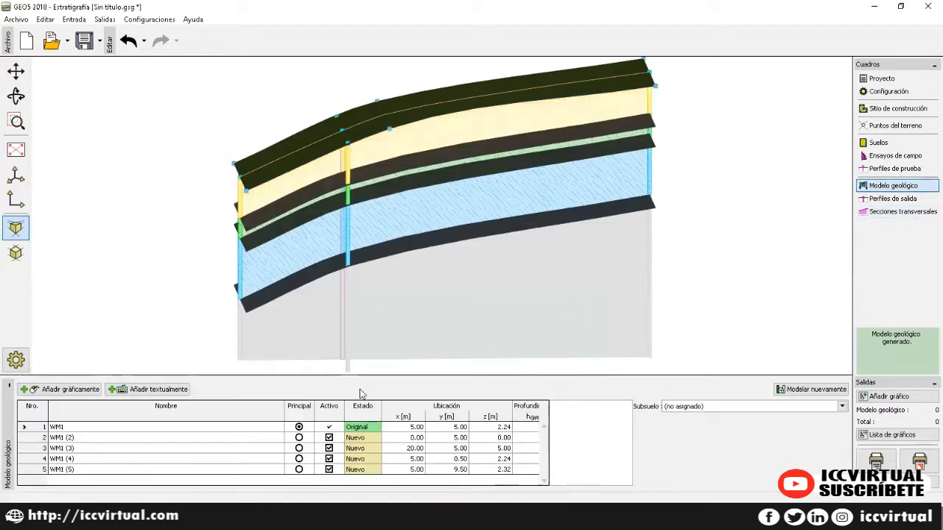
{"action": "left_click", "coordinate": [875, 200]}
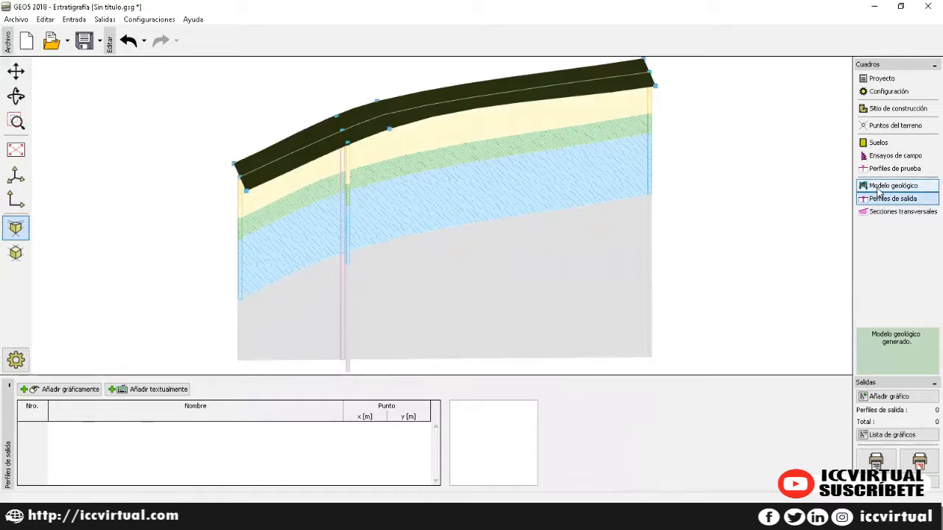
{"action": "left_click", "coordinate": [878, 190]}
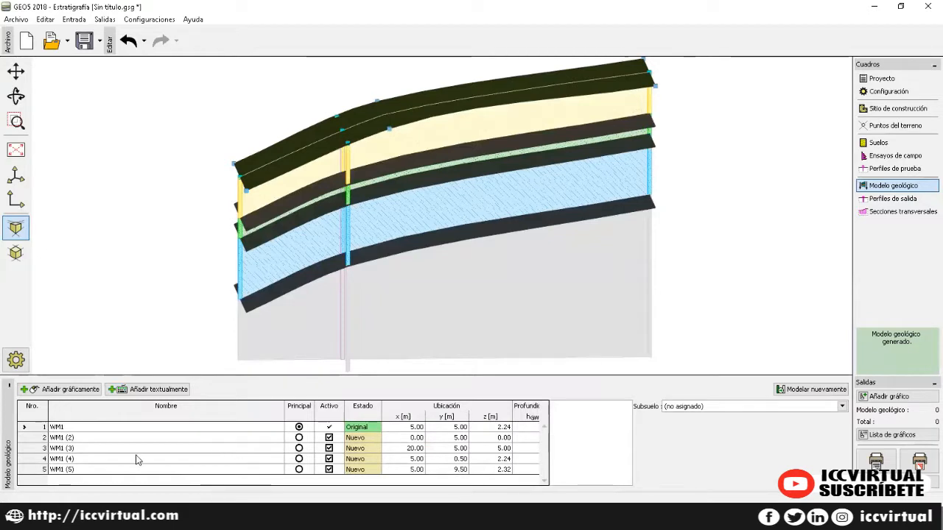
{"action": "left_click", "coordinate": [75, 439]}
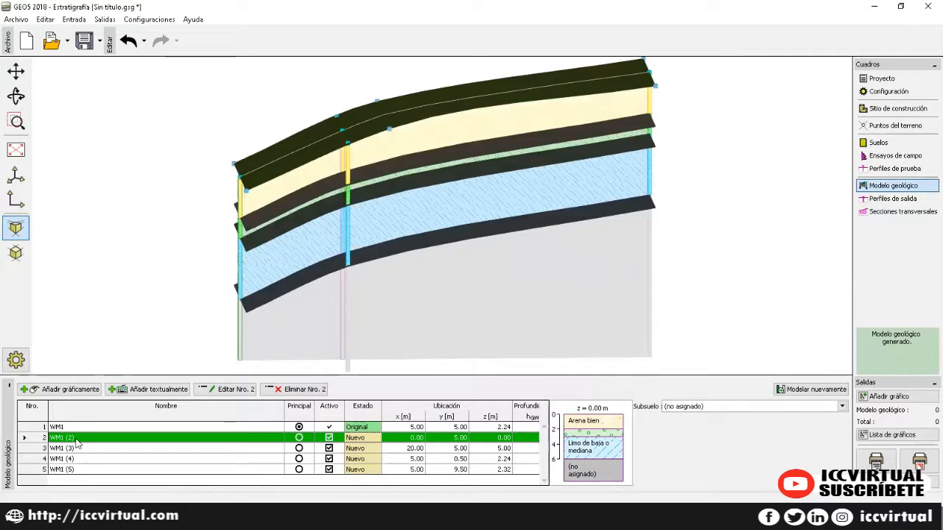
{"action": "left_click", "coordinate": [83, 448]}
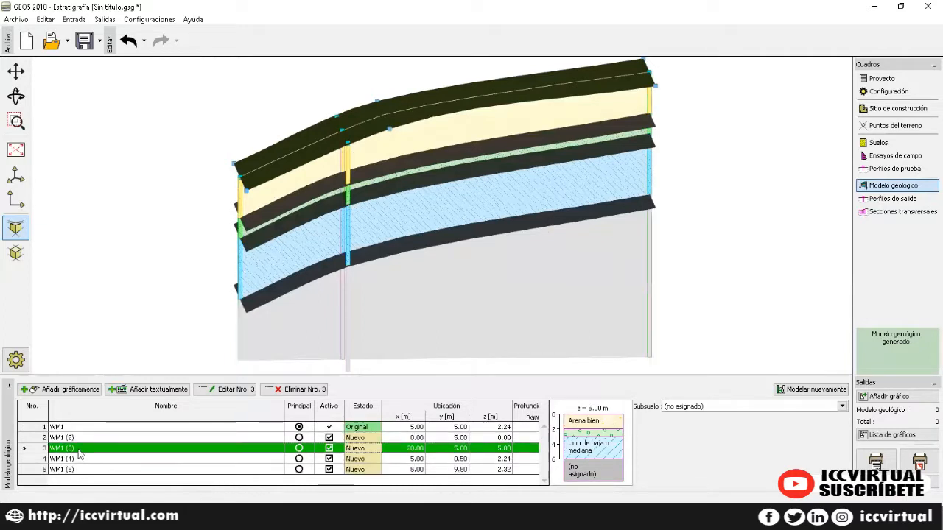
{"action": "left_click", "coordinate": [115, 438]}
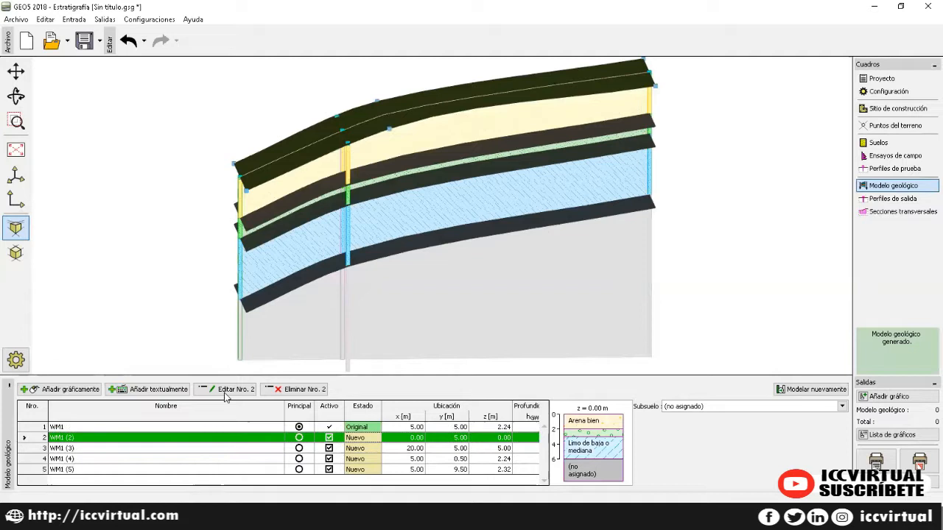
{"action": "left_click", "coordinate": [226, 390]}
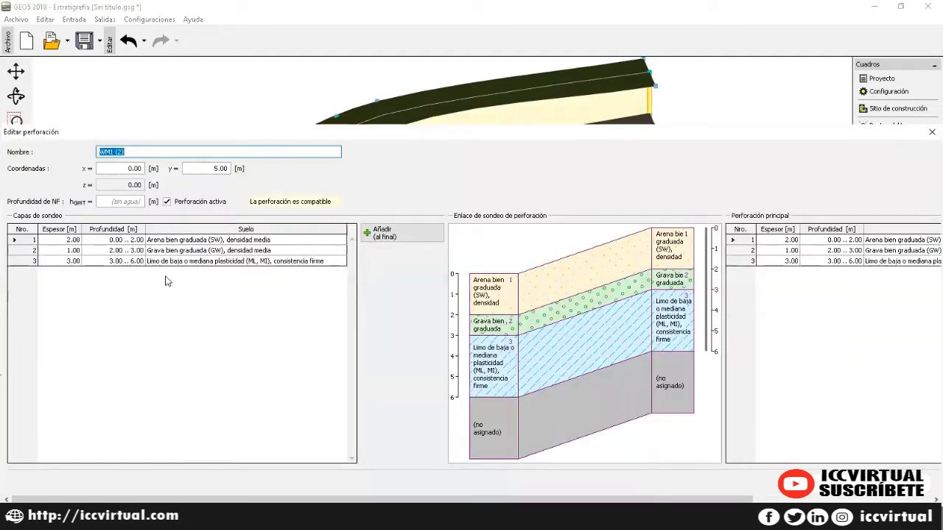
Step: Set the gravel layer of borehole WM1 (2) to 3 m thick
{"action": "left_click", "coordinate": [172, 252]}
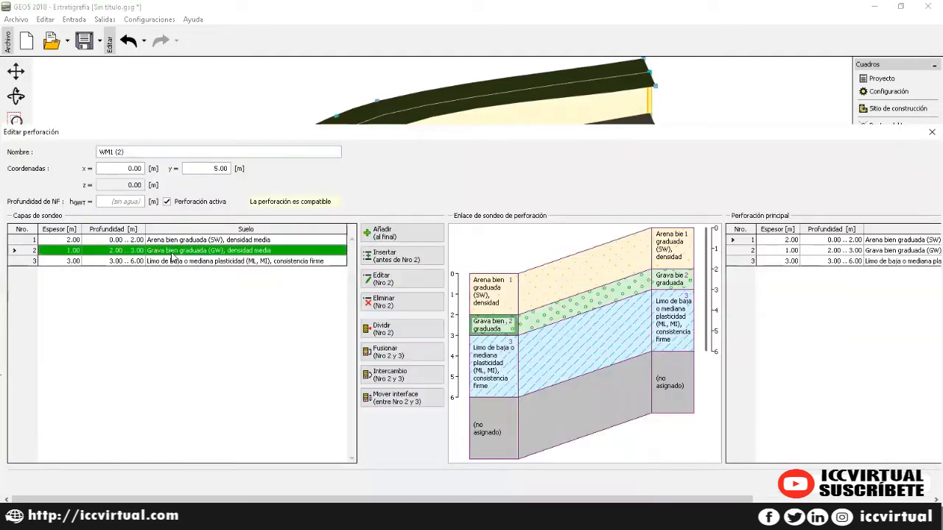
{"action": "left_click", "coordinate": [399, 280]}
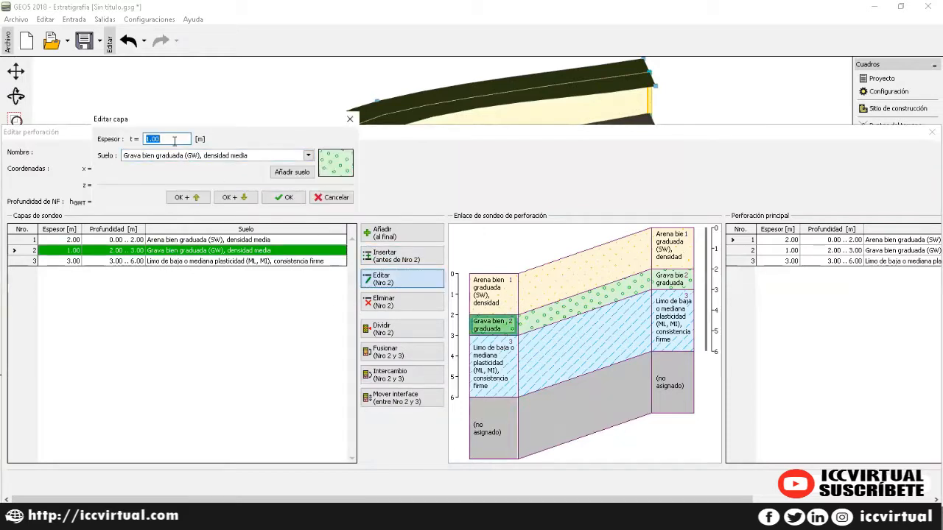
{"action": "type", "text": "3"}
{"action": "left_click", "coordinate": [278, 197]}
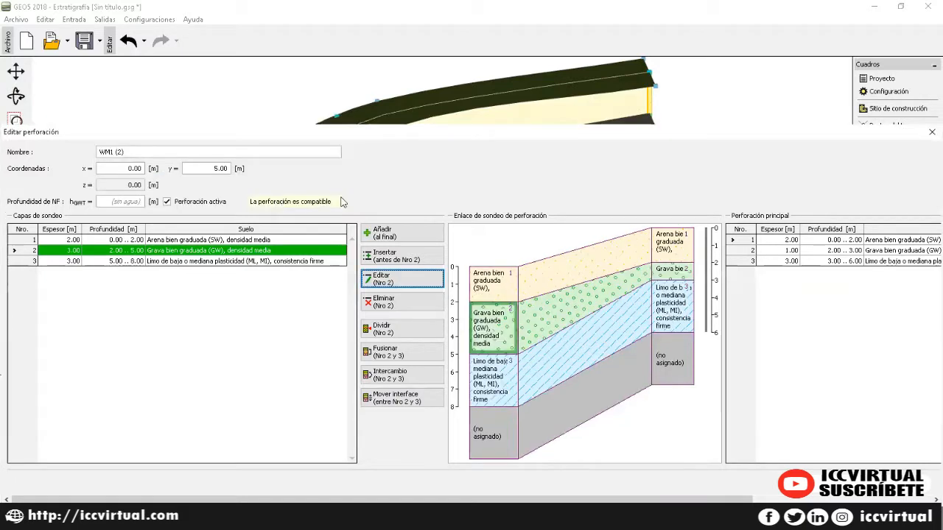
Step: Set WM1 (2)'s top sand layer to 1 m and apply the borehole edits
{"action": "left_click", "coordinate": [177, 242]}
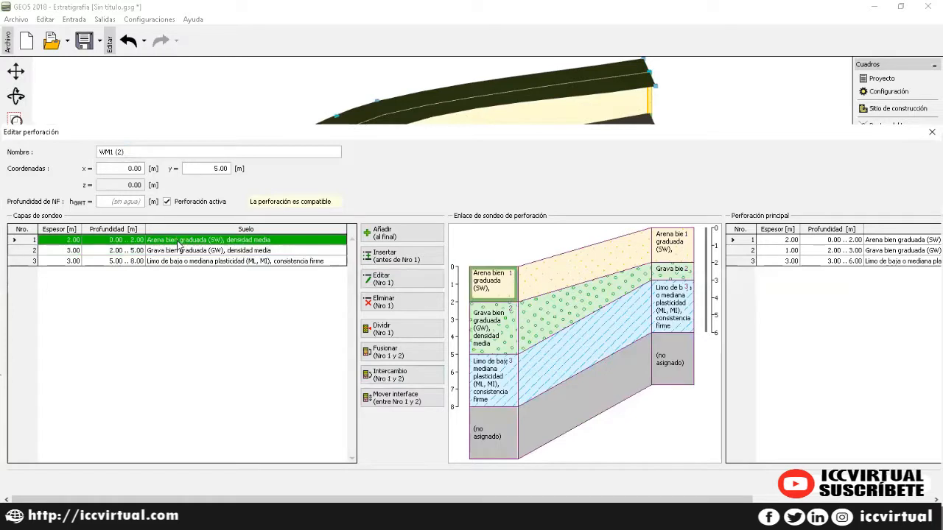
{"action": "left_click", "coordinate": [373, 277]}
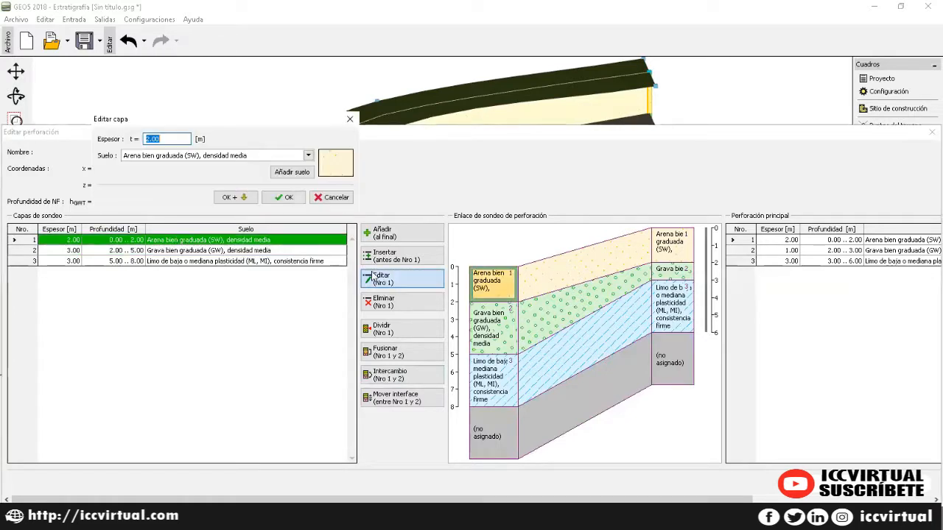
{"action": "type", "text": "1"}
{"action": "left_click", "coordinate": [283, 198]}
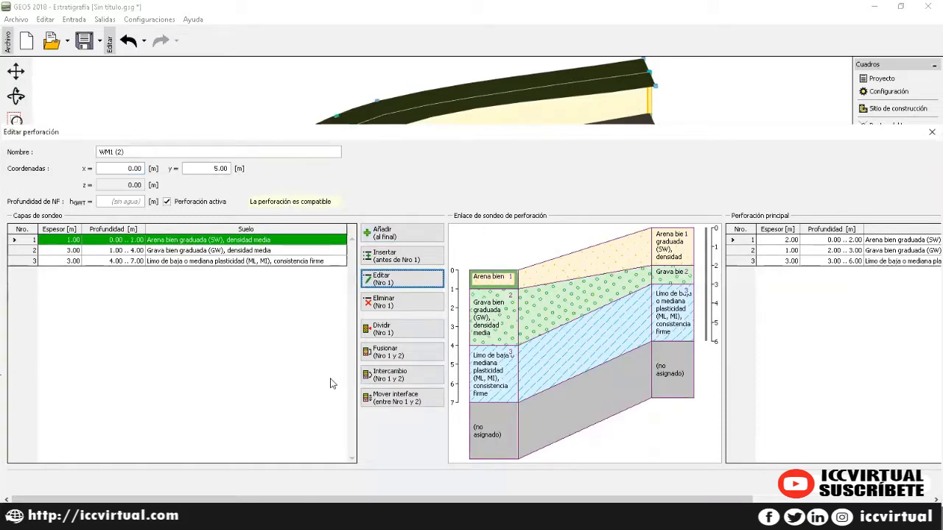
{"action": "left_click_drag", "start_coordinate": [692, 499], "coordinate": [867, 499]}
{"action": "left_click", "coordinate": [844, 482]}
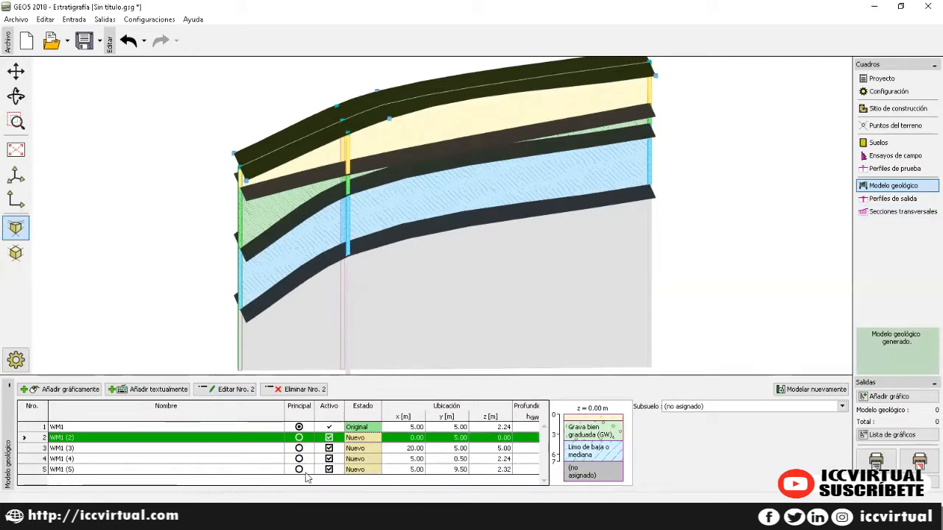
Step: Open borehole WM1 (3) and set its gravel layer to 3 m thick
{"action": "left_click", "coordinate": [58, 448]}
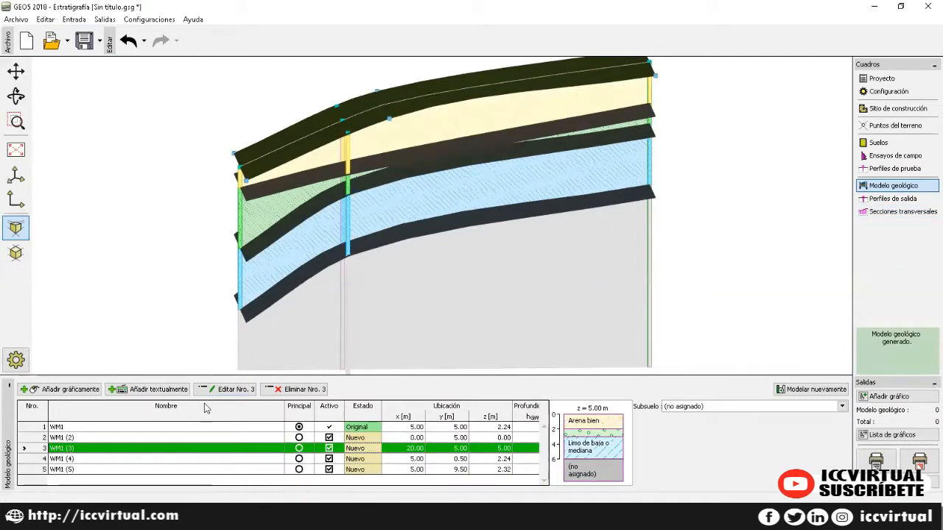
{"action": "left_click", "coordinate": [225, 390]}
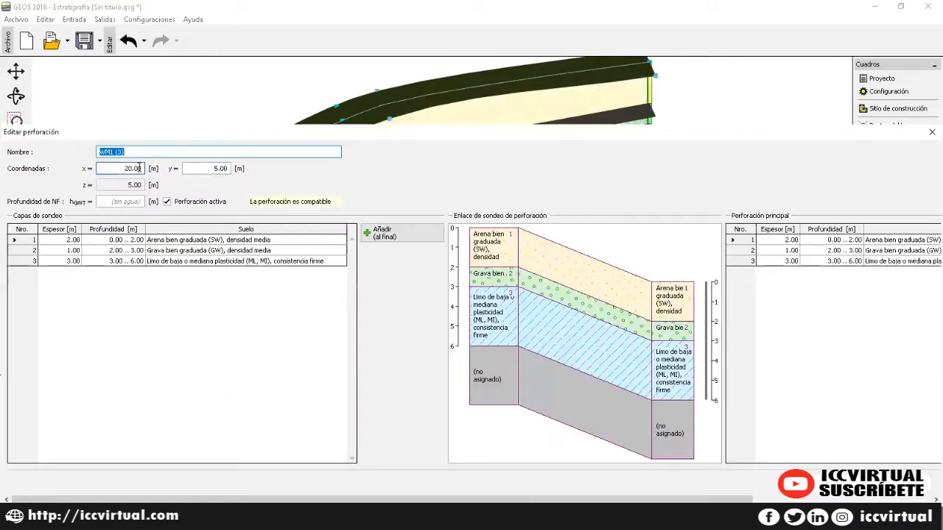
{"action": "left_click", "coordinate": [187, 254]}
{"action": "left_click", "coordinate": [405, 283]}
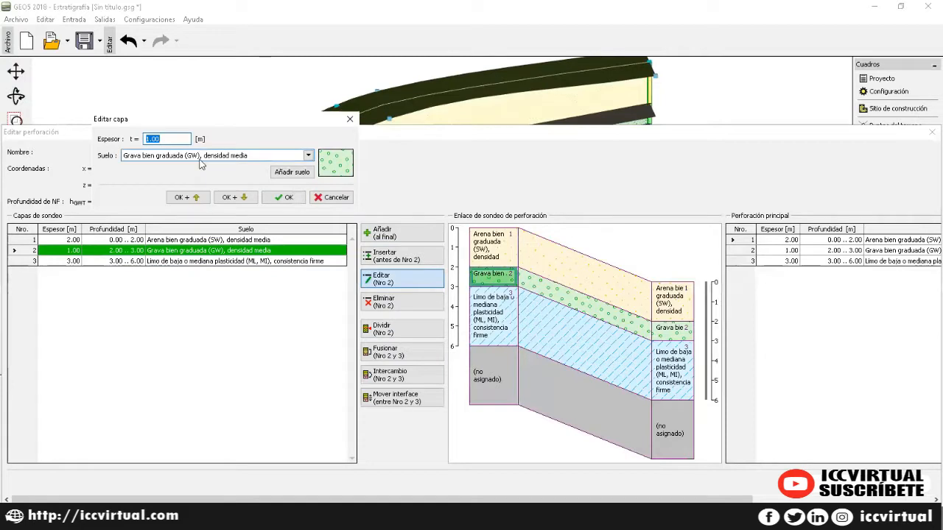
{"action": "type", "text": "3"}
{"action": "left_click", "coordinate": [273, 197]}
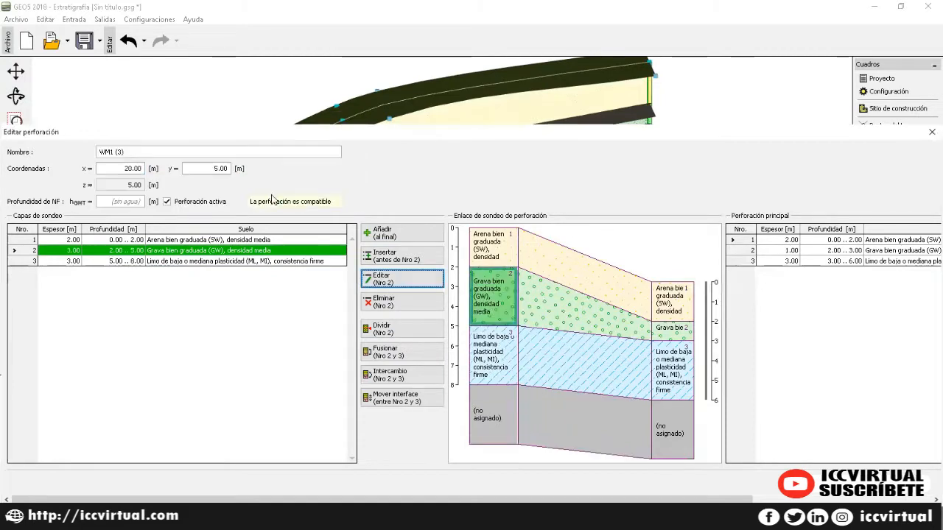
Step: Set WM1 (3)'s top sand layer to 1 m and apply the edits
{"action": "left_click", "coordinate": [205, 241]}
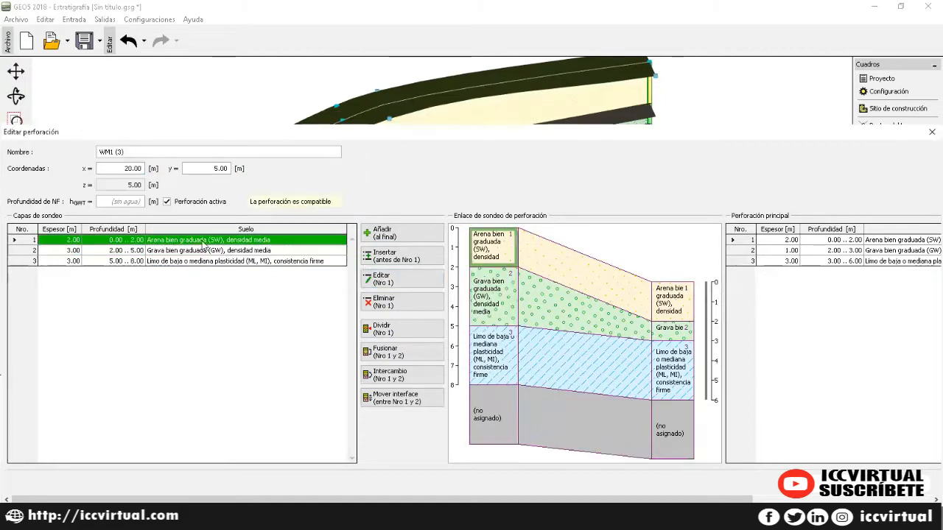
{"action": "left_click", "coordinate": [378, 281]}
{"action": "type", "text": "1"}
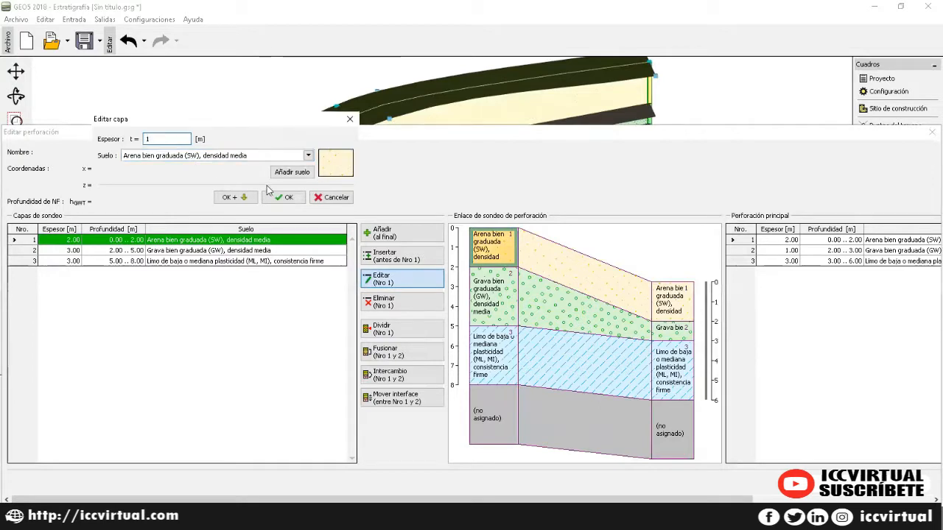
{"action": "left_click", "coordinate": [270, 196]}
{"action": "left_click_drag", "start_coordinate": [629, 500], "coordinate": [808, 499]}
{"action": "left_click", "coordinate": [764, 482]}
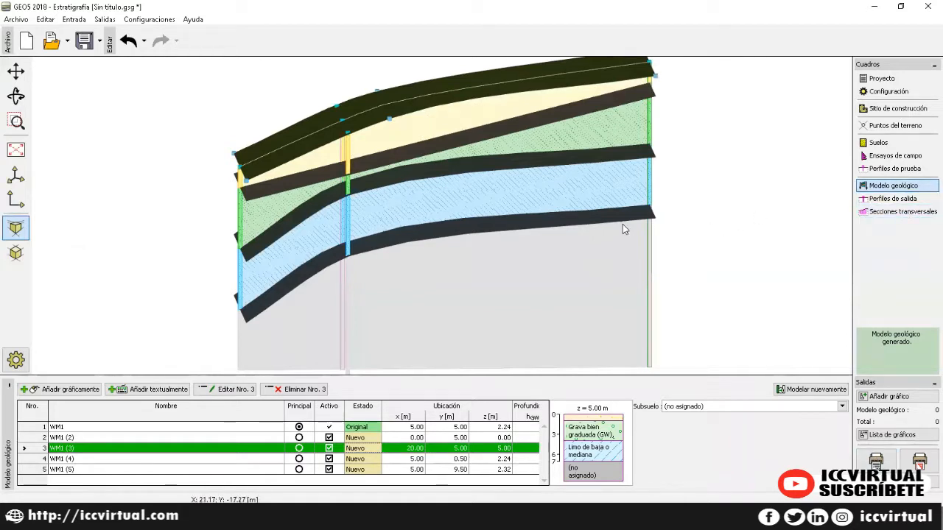
Step: Orbit the regenerated model to view the thickened gravel, then select borehole WM1
{"action": "left_click", "coordinate": [724, 221]}
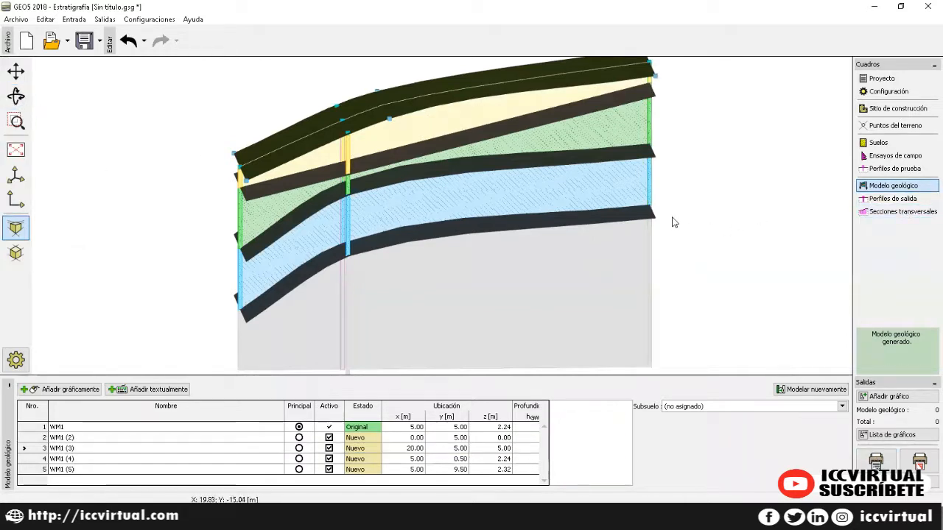
{"action": "left_click", "coordinate": [17, 96]}
{"action": "left_click_drag", "start_coordinate": [804, 217], "coordinate": [736, 210]}
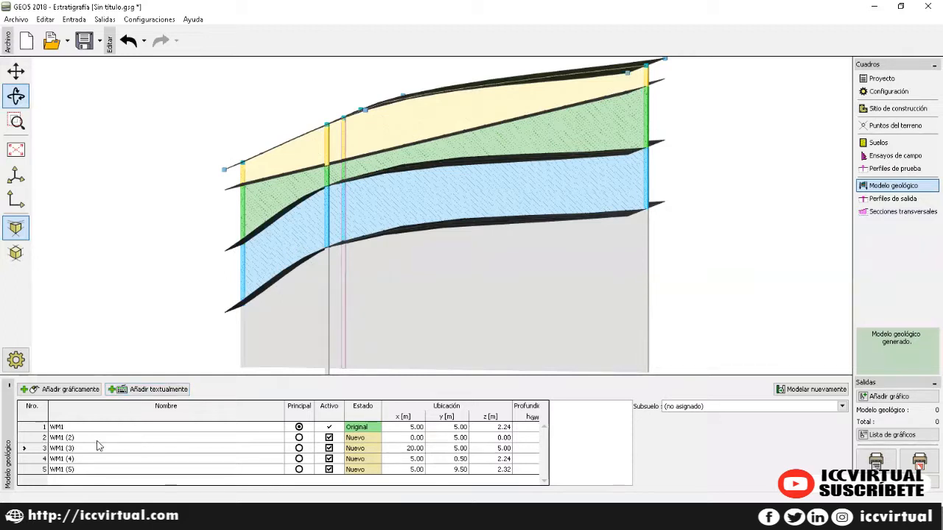
{"action": "left_click", "coordinate": [115, 426]}
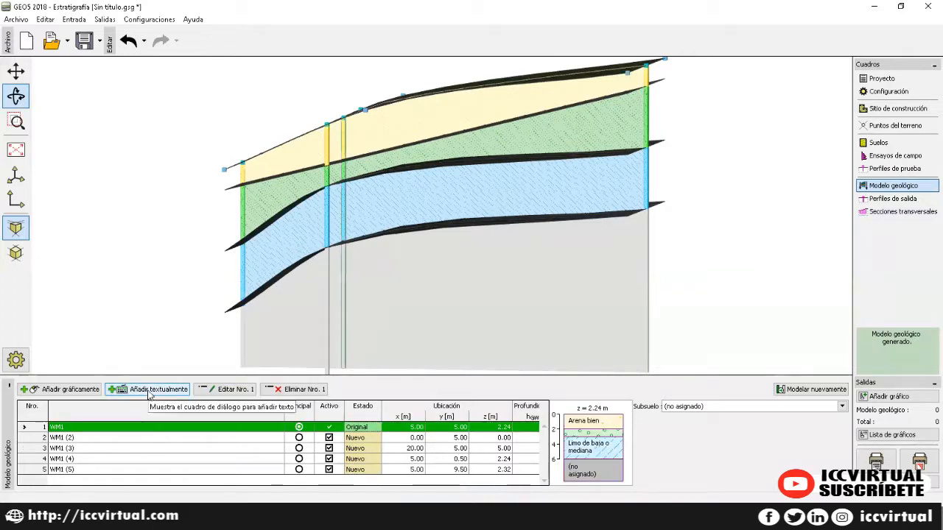
Step: Add borehole S at x 5.70, y 5.00 by coordinates
{"action": "left_click", "coordinate": [175, 395]}
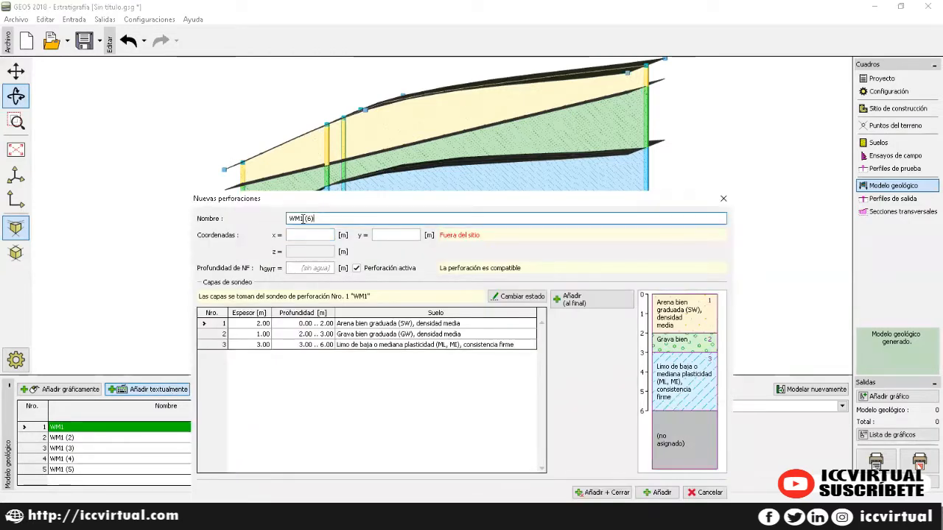
{"action": "key", "text": "BackSpace"}
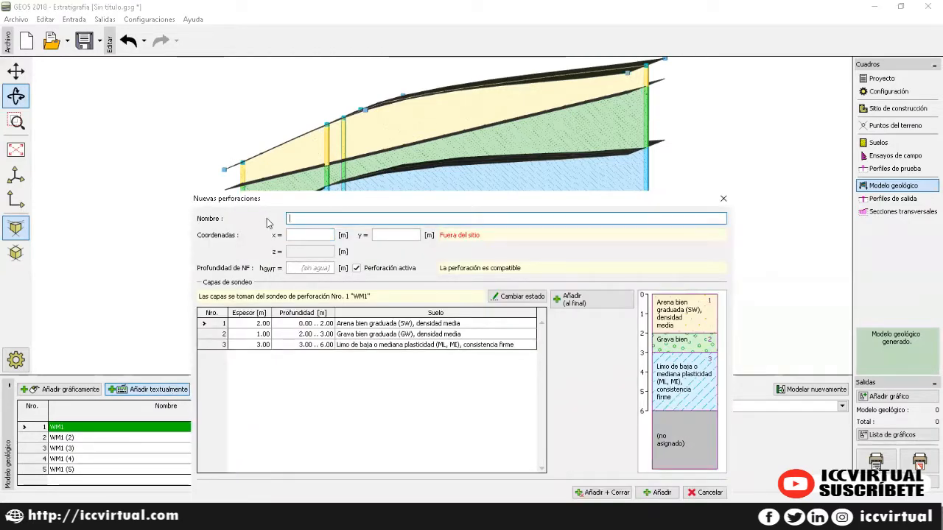
{"action": "type", "text": "S"}
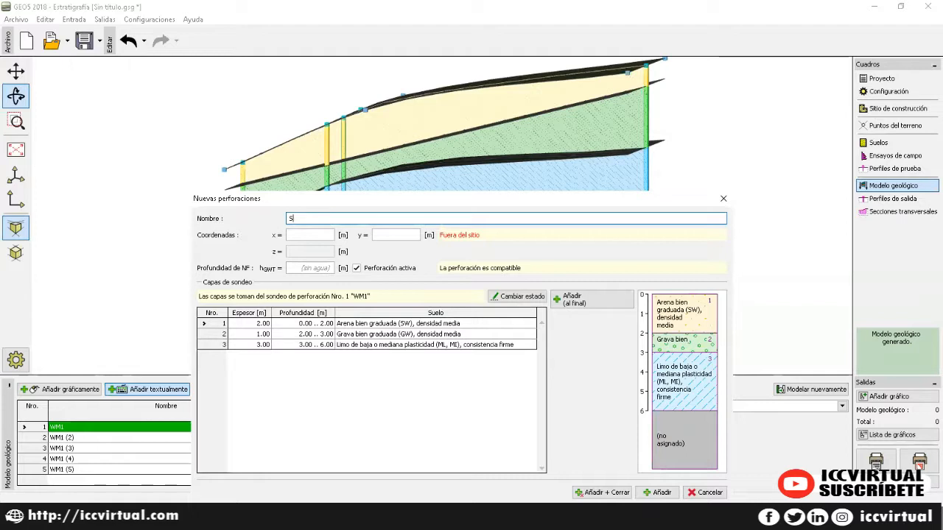
{"action": "left_click", "coordinate": [299, 234]}
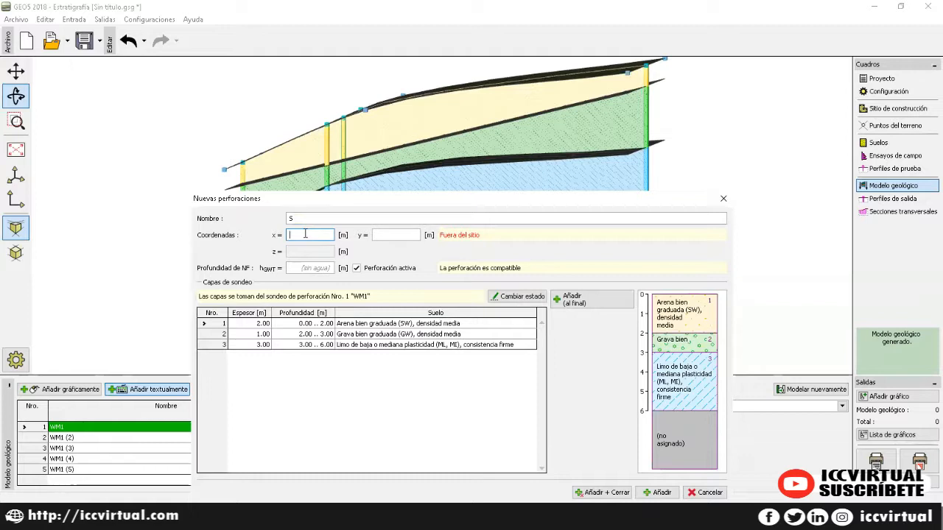
{"action": "type", "text": "5.70"}
{"action": "key", "text": "Tab"}
{"action": "type", "text": "5"}
{"action": "key", "text": "Tab"}
{"action": "left_click", "coordinate": [660, 492]}
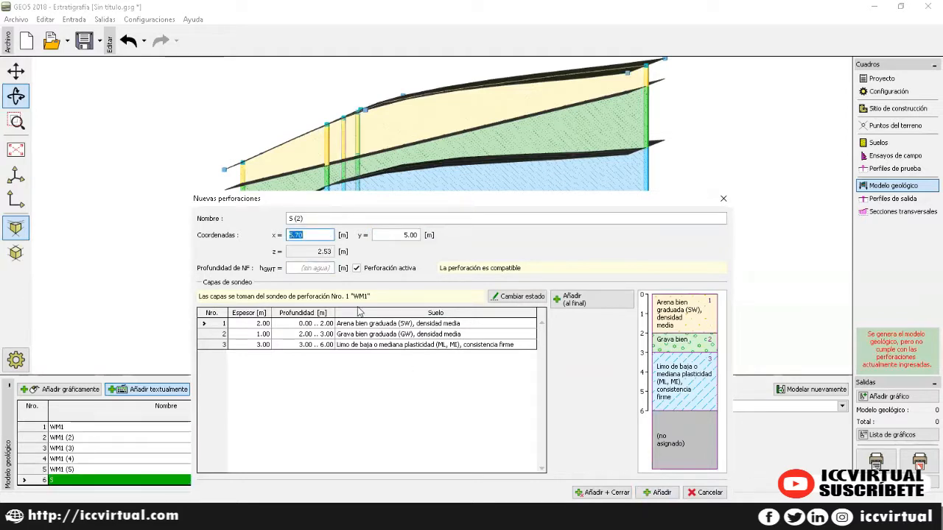
Step: Add boreholes S (2) at (9, 8), S (3) at (13, 8) and S (4) at (17, 5)
{"action": "type", "text": "9"}
{"action": "key", "text": "Tab"}
{"action": "type", "text": "8"}
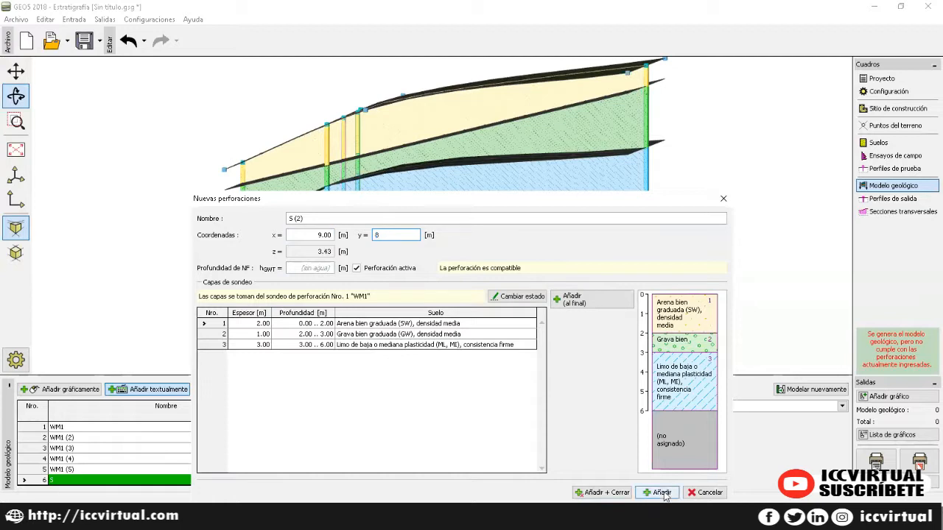
{"action": "left_click", "coordinate": [661, 493]}
{"action": "type", "text": "13"}
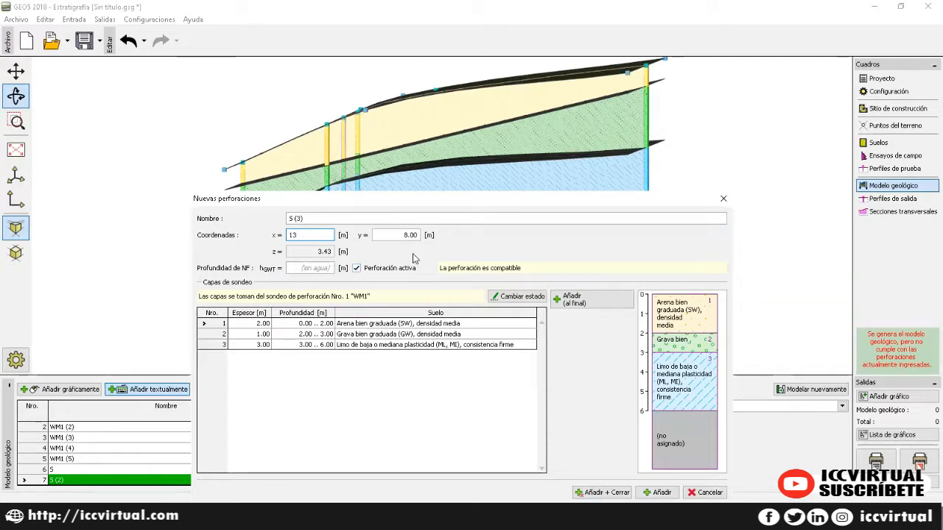
{"action": "left_click", "coordinate": [669, 496]}
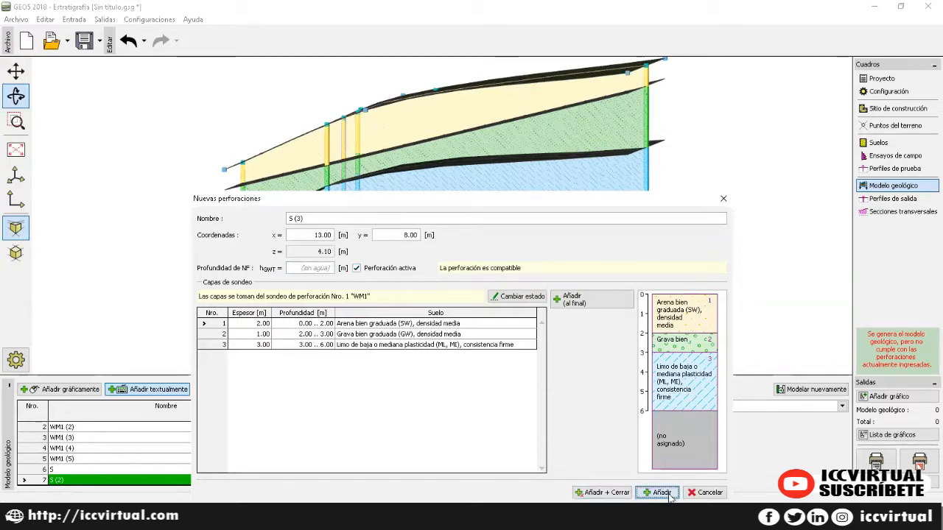
{"action": "type", "text": "17"}
{"action": "key", "text": "Tab"}
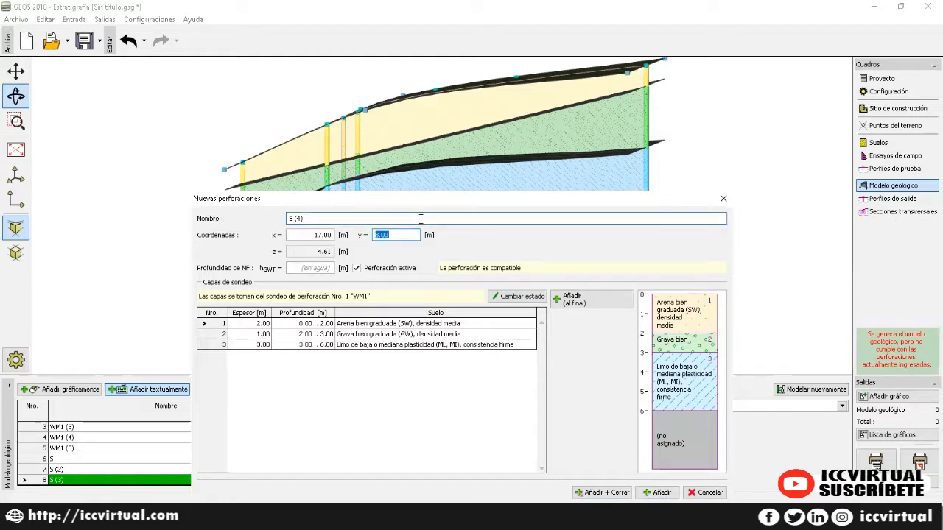
{"action": "type", "text": "5"}
{"action": "key", "text": "Tab"}
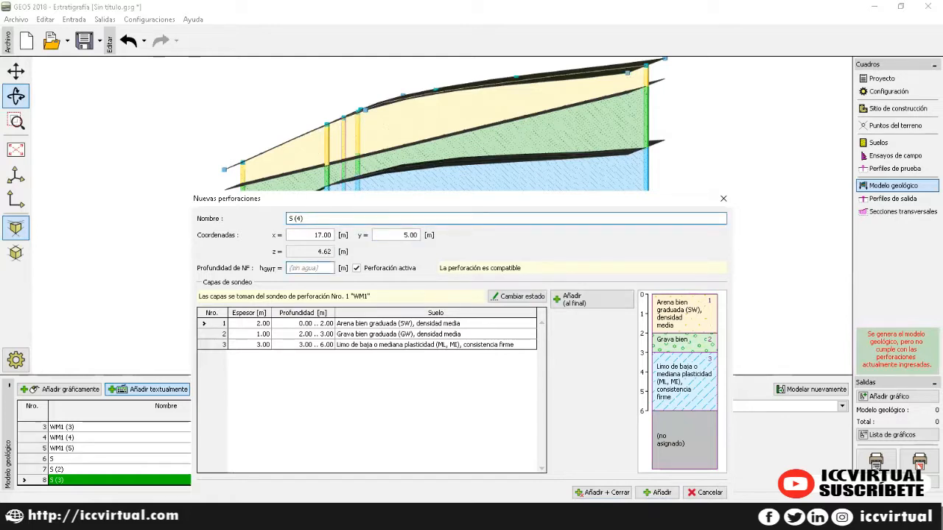
{"action": "left_click", "coordinate": [658, 491]}
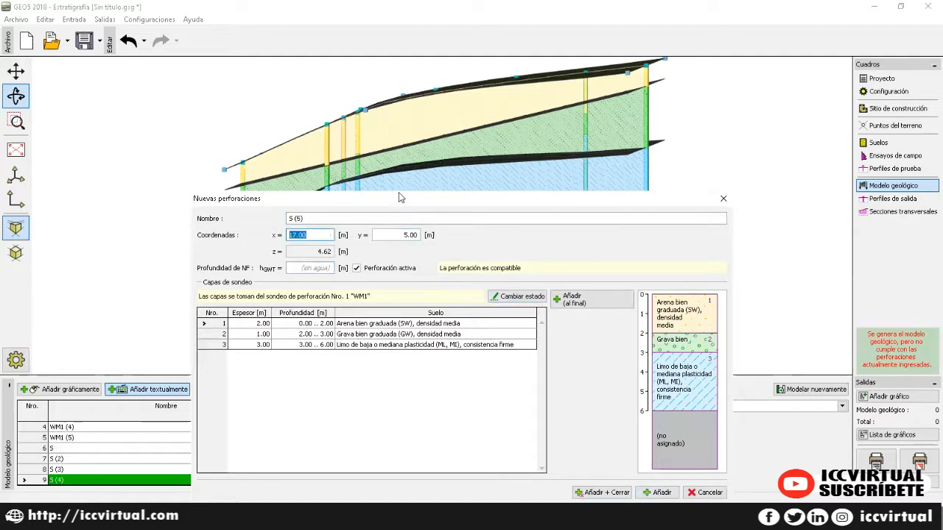
Step: Add boreholes S (5) at (13, 2) and S (6) at (9, 2), then close the dialog
{"action": "left_click_drag", "start_coordinate": [408, 200], "coordinate": [418, 146]}
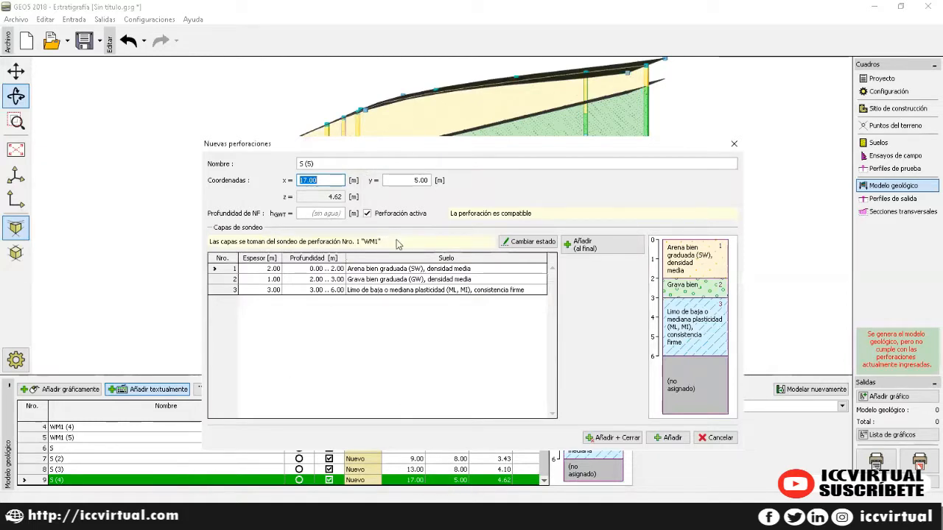
{"action": "type", "text": "13"}
{"action": "left_click", "coordinate": [414, 180]}
{"action": "left_click_drag", "start_coordinate": [415, 180], "coordinate": [386, 181]}
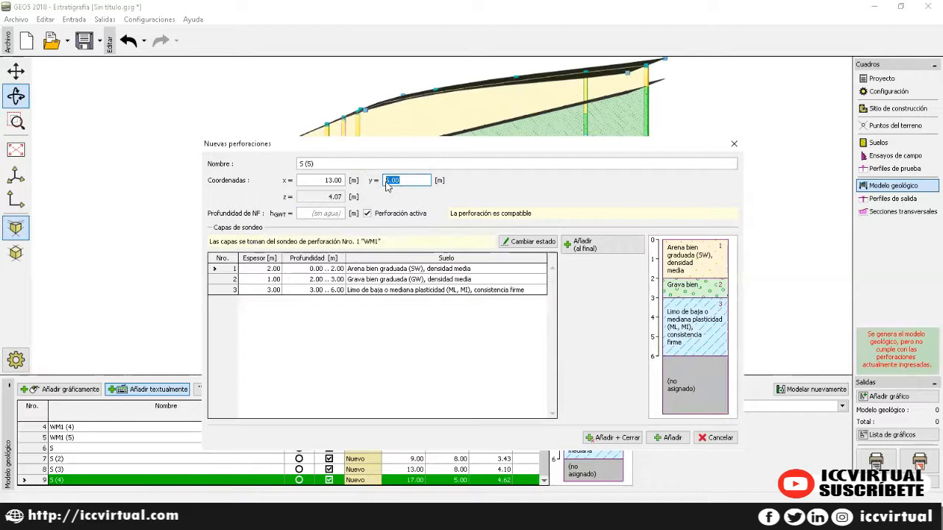
{"action": "type", "text": "2"}
{"action": "left_click", "coordinate": [670, 439]}
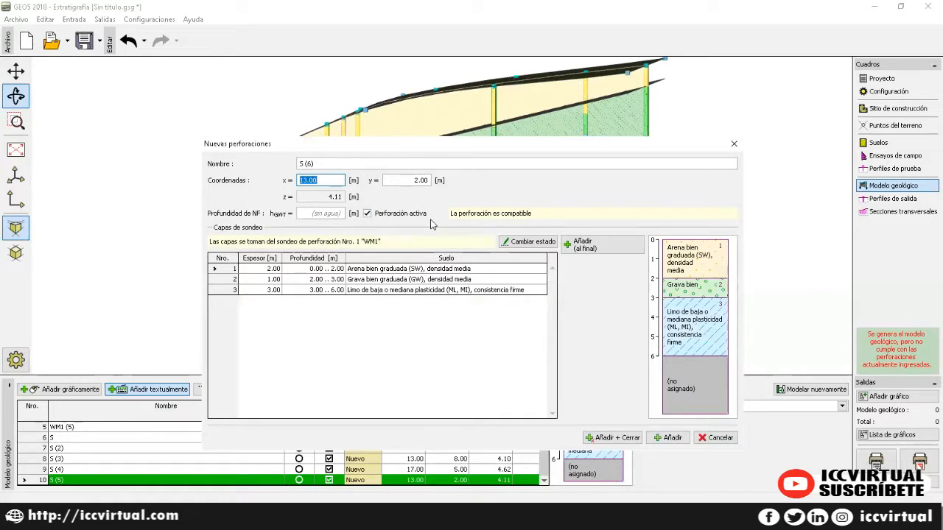
{"action": "type", "text": "9"}
{"action": "left_click", "coordinate": [667, 438]}
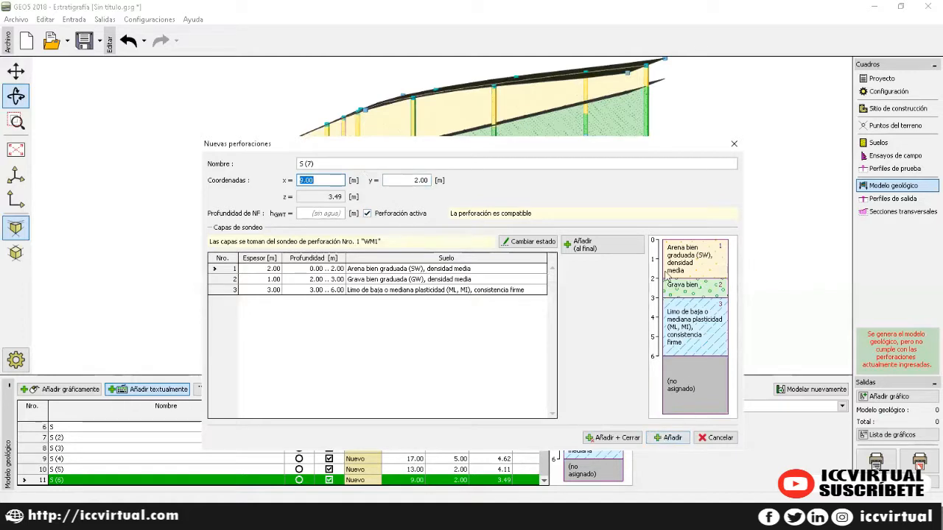
{"action": "left_click", "coordinate": [733, 144]}
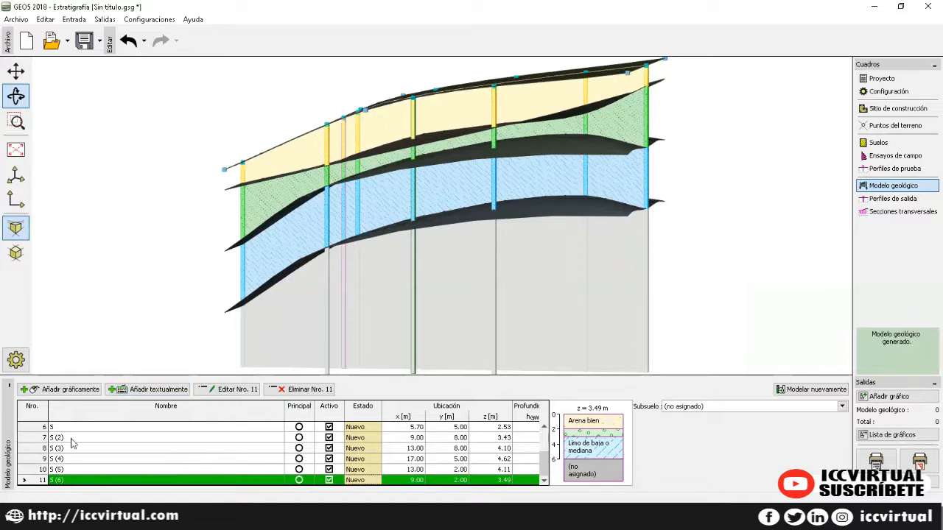
{"action": "scroll", "coordinate": [79, 464], "scroll_direction": "up", "scroll_amount": 1}
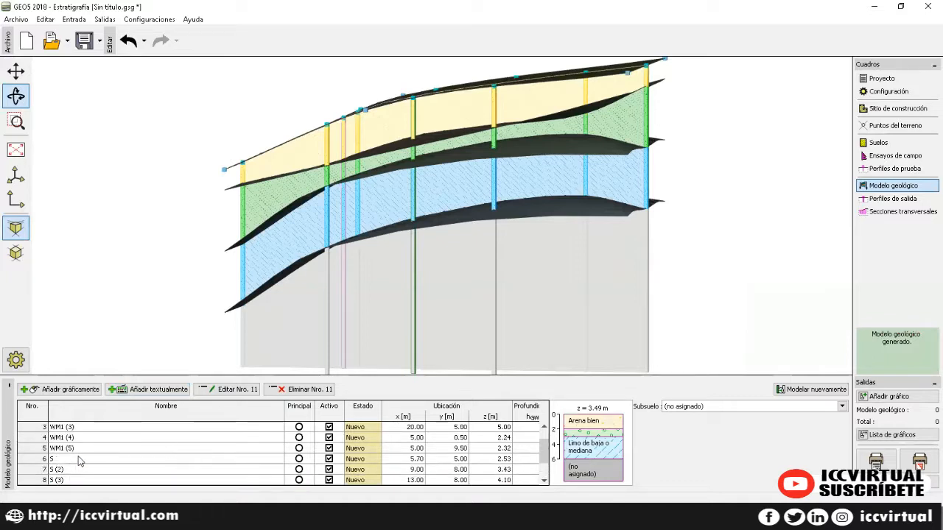
{"action": "scroll", "coordinate": [79, 460], "scroll_direction": "down", "scroll_amount": 1}
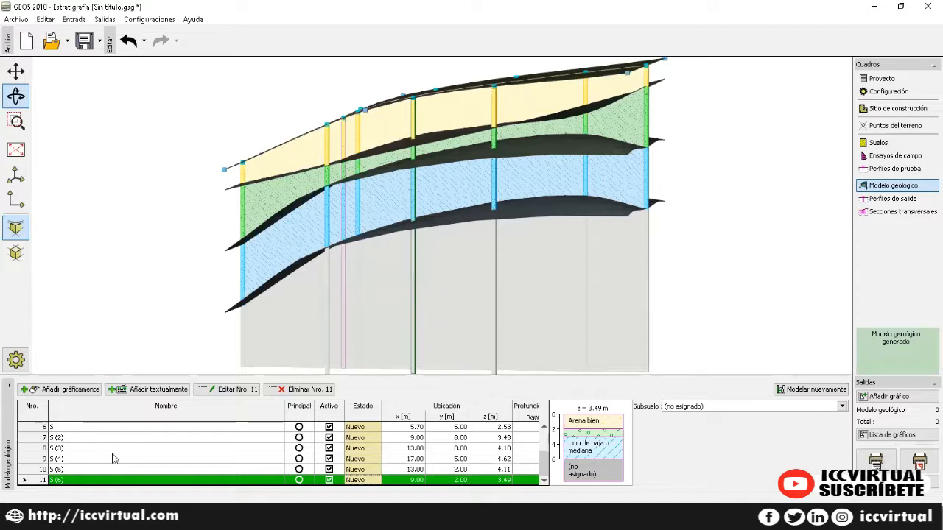
{"action": "scroll", "coordinate": [94, 455], "scroll_direction": "up", "scroll_amount": 1}
{"action": "scroll", "coordinate": [93, 455], "scroll_direction": "down", "scroll_amount": 1}
{"action": "scroll", "coordinate": [91, 455], "scroll_direction": "up", "scroll_amount": 1}
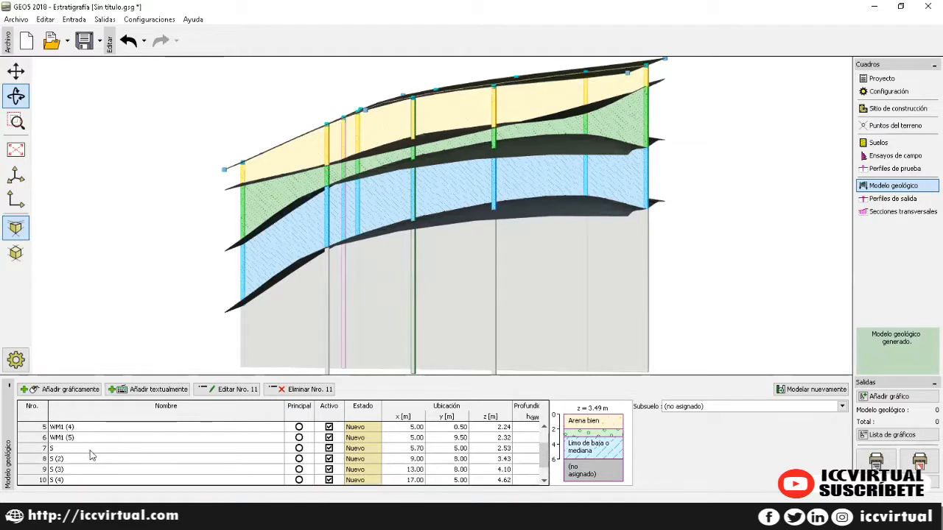
{"action": "scroll", "coordinate": [91, 455], "scroll_direction": "up", "scroll_amount": 2}
{"action": "scroll", "coordinate": [90, 455], "scroll_direction": "down", "scroll_amount": 1}
{"action": "scroll", "coordinate": [90, 445], "scroll_direction": "up", "scroll_amount": 1}
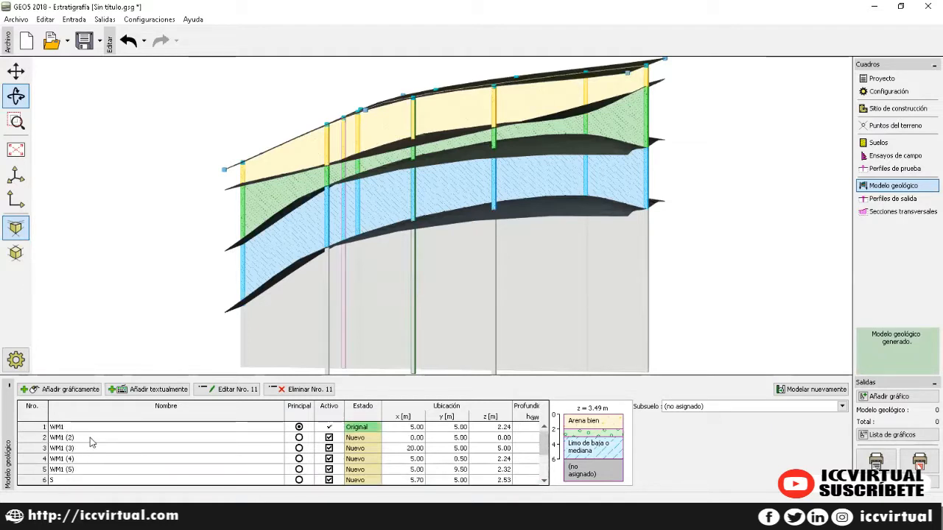
{"action": "left_click", "coordinate": [89, 428]}
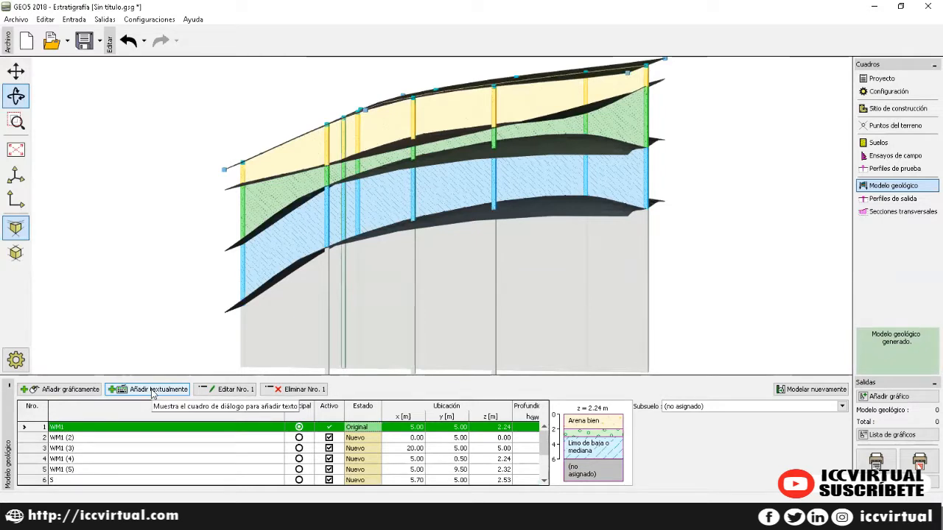
Step: Add borehole LENTE at x 11.00, y 5.00 and close the new-borehole dialog
{"action": "left_click", "coordinate": [149, 389]}
{"action": "left_click_drag", "start_coordinate": [321, 217], "coordinate": [287, 218]}
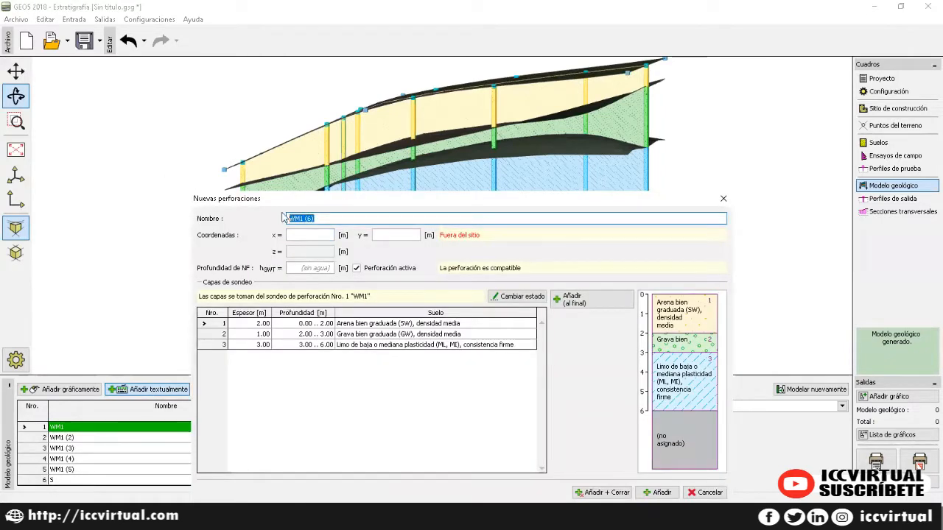
{"action": "type", "text": "LENTE"}
{"action": "left_click", "coordinate": [313, 235]}
{"action": "type", "text": "11"}
{"action": "key", "text": "Tab"}
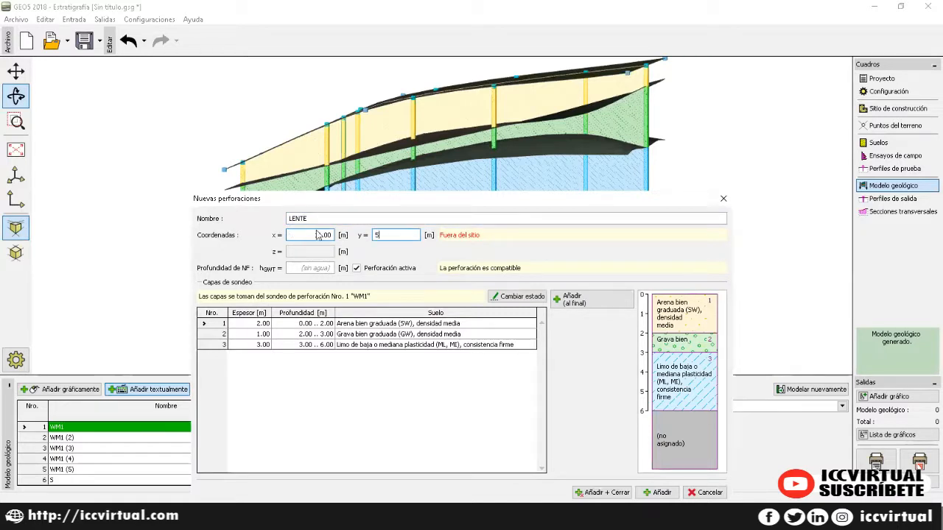
{"action": "left_click", "coordinate": [368, 388]}
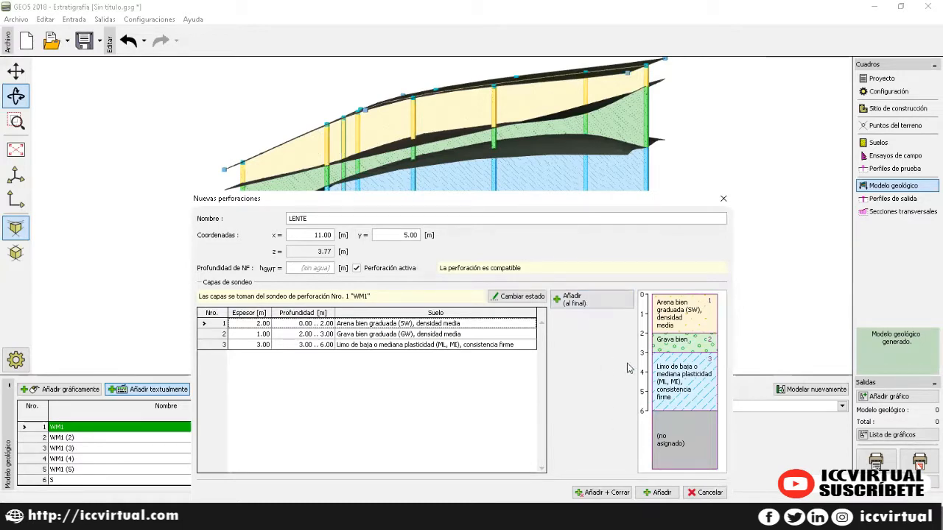
{"action": "left_click", "coordinate": [662, 492]}
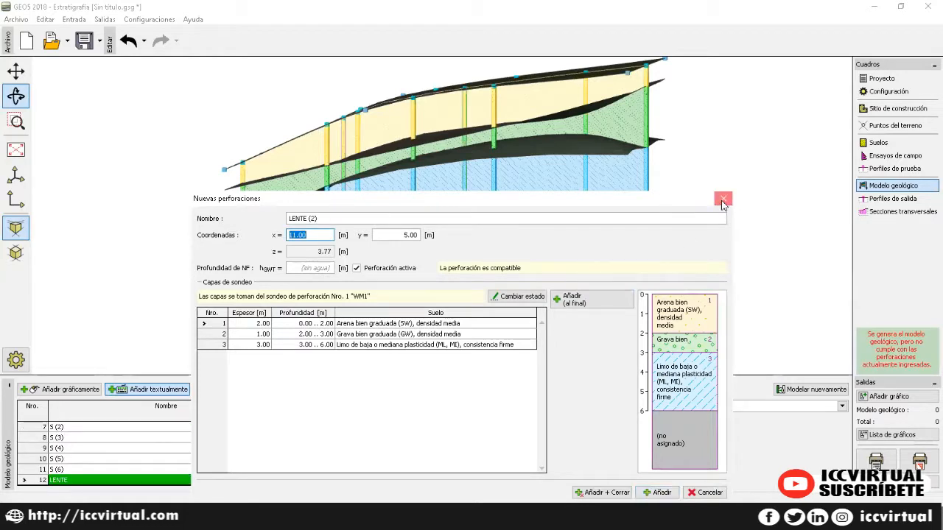
{"action": "left_click", "coordinate": [722, 199]}
Step: In borehole LENTE, insert a 0.50 m layer above layer 3 (silt)
{"action": "double_click", "coordinate": [185, 480]}
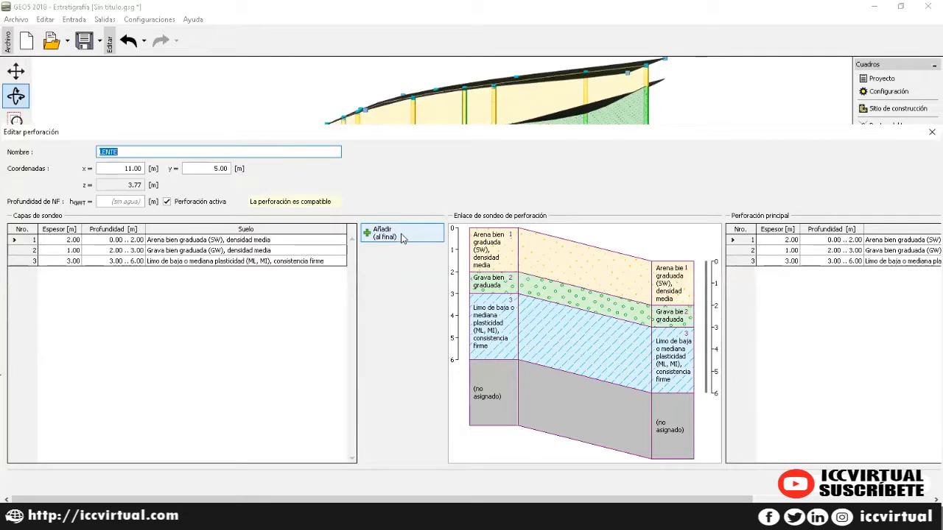
{"action": "left_click", "coordinate": [179, 241]}
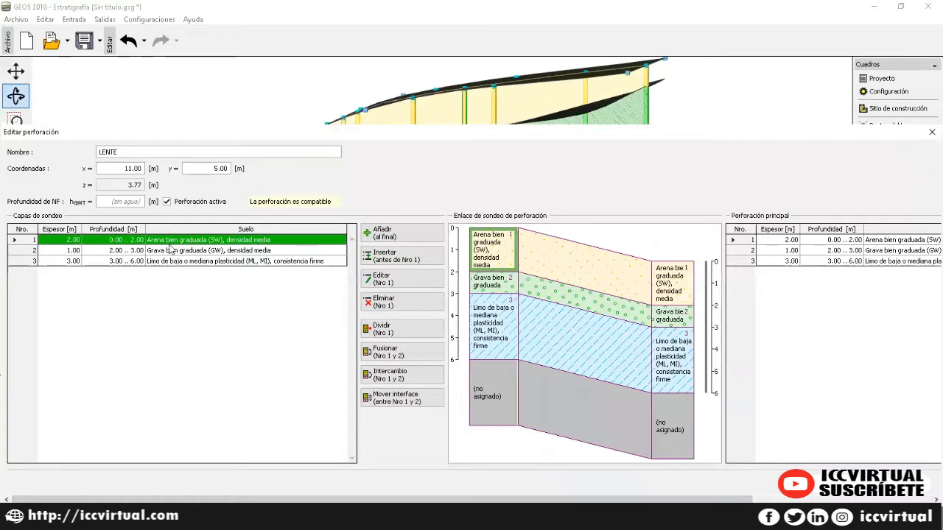
{"action": "left_click", "coordinate": [159, 252]}
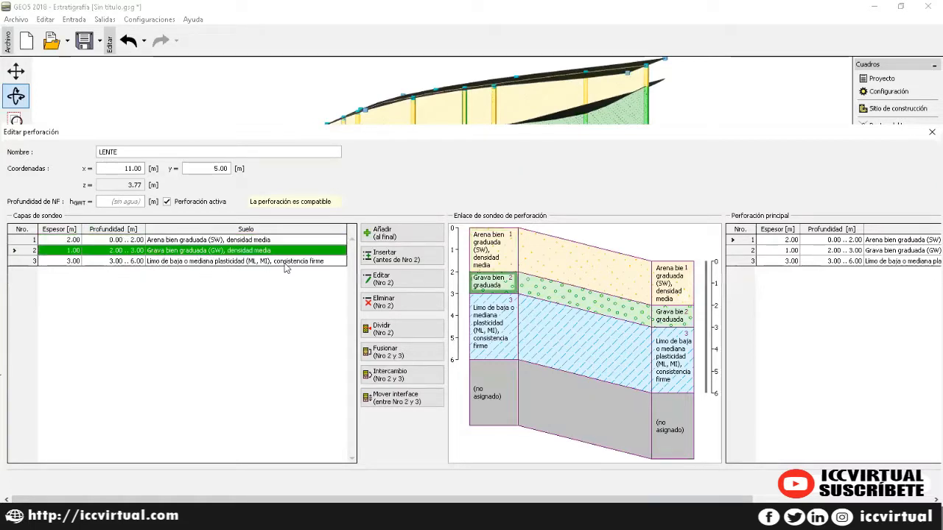
{"action": "left_click", "coordinate": [401, 261]}
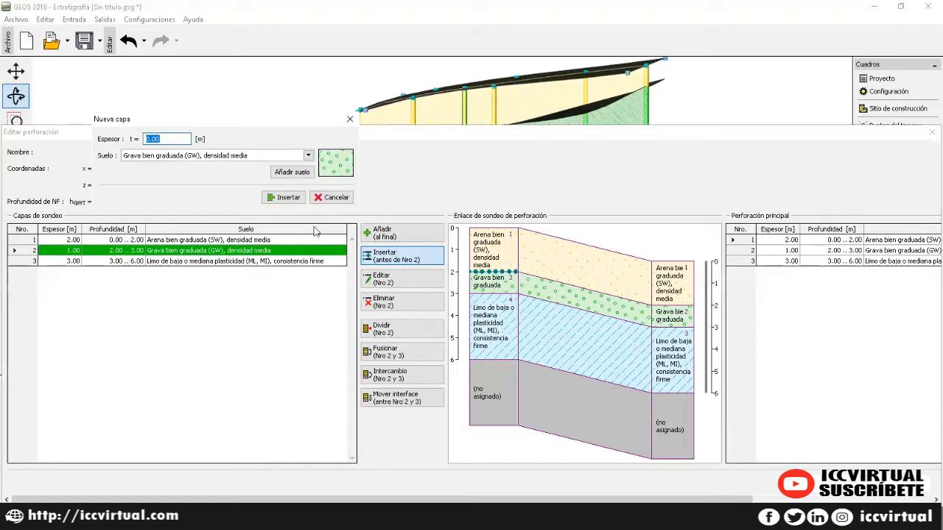
{"action": "left_click", "coordinate": [333, 198]}
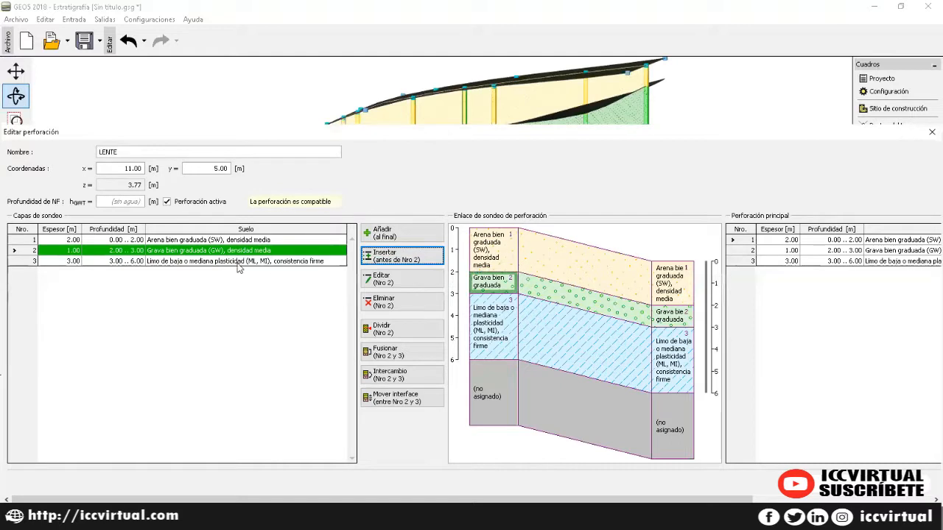
{"action": "left_click", "coordinate": [197, 262]}
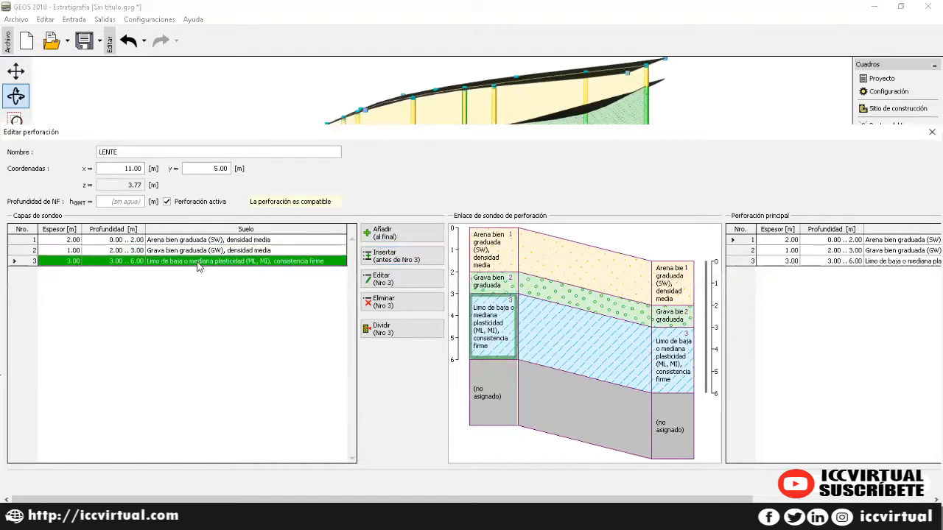
{"action": "left_click", "coordinate": [398, 256]}
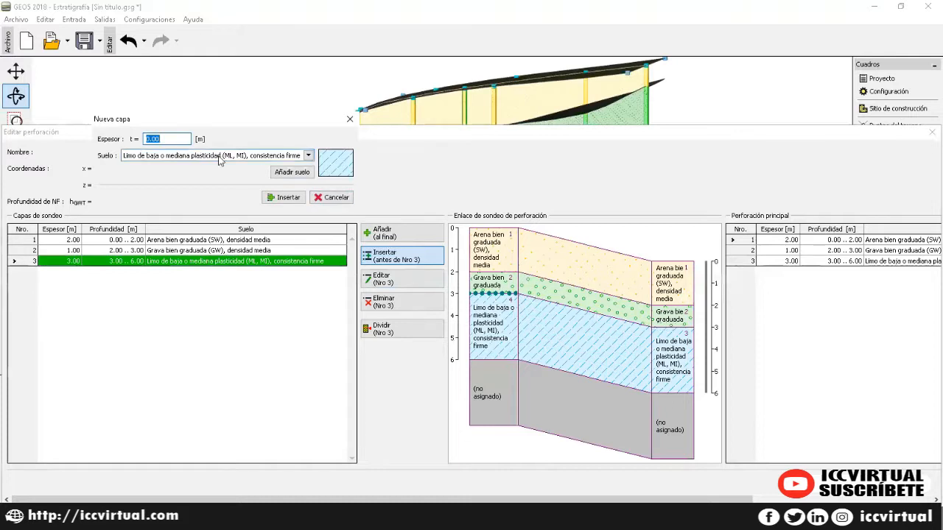
{"action": "type", "text": "0.5"}
{"action": "key", "text": "Tab"}
Step: Leave the new layer's soil unassigned and start defining a new soil for it
{"action": "left_click", "coordinate": [221, 155]}
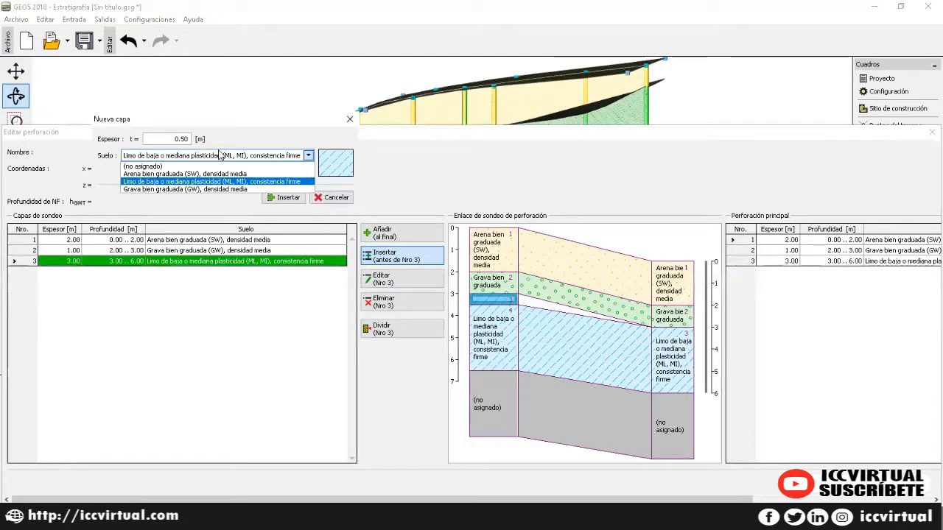
{"action": "left_click", "coordinate": [220, 154]}
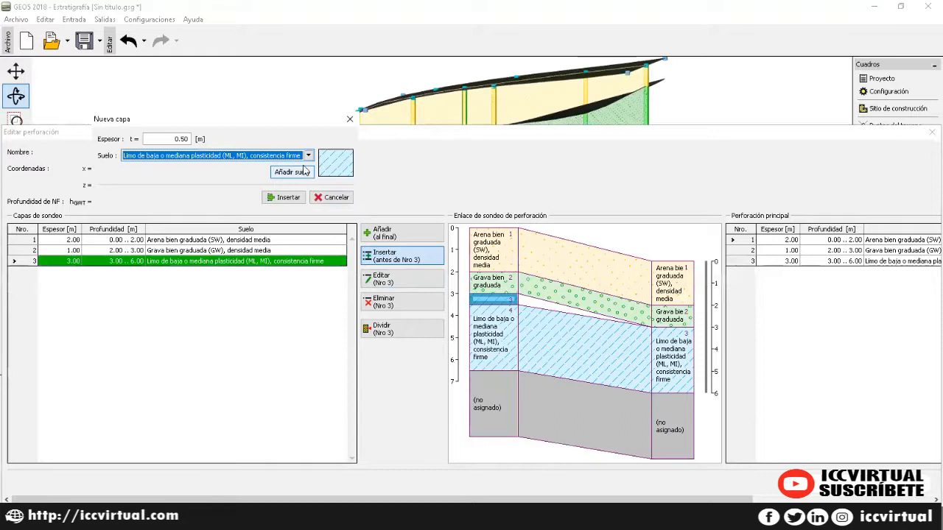
{"action": "left_click", "coordinate": [308, 156]}
{"action": "left_click", "coordinate": [291, 167]}
{"action": "left_click", "coordinate": [291, 172]}
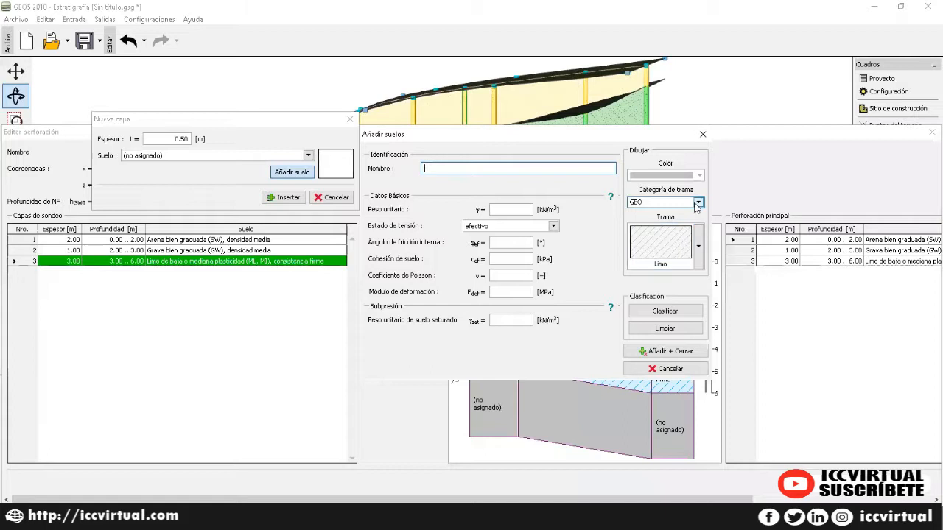
Step: Create soil ROJO with a full-colour red pattern and add it to the layer
{"action": "left_click", "coordinate": [697, 203]}
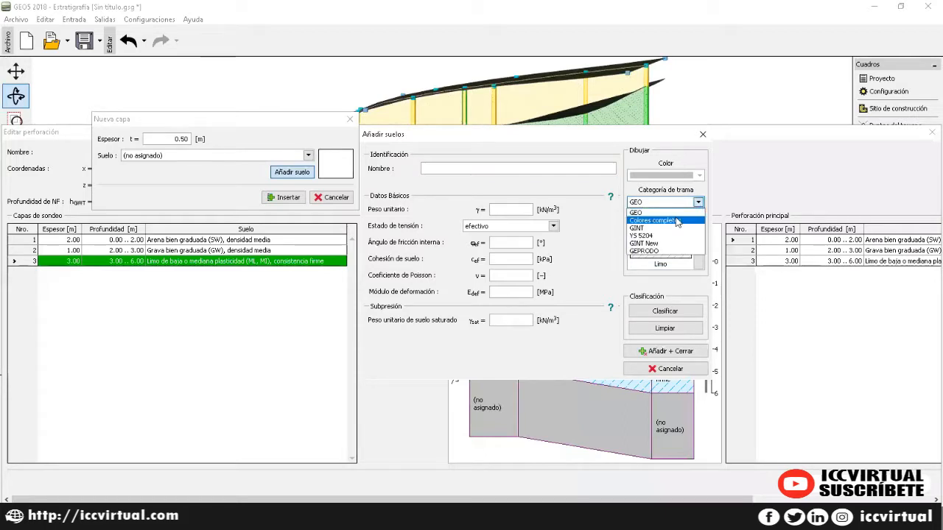
{"action": "left_click", "coordinate": [676, 221]}
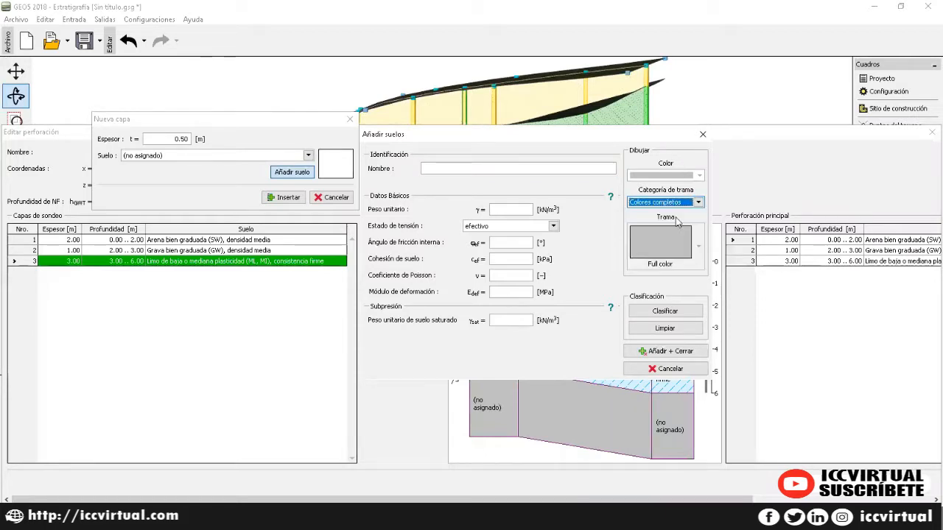
{"action": "left_click", "coordinate": [696, 177]}
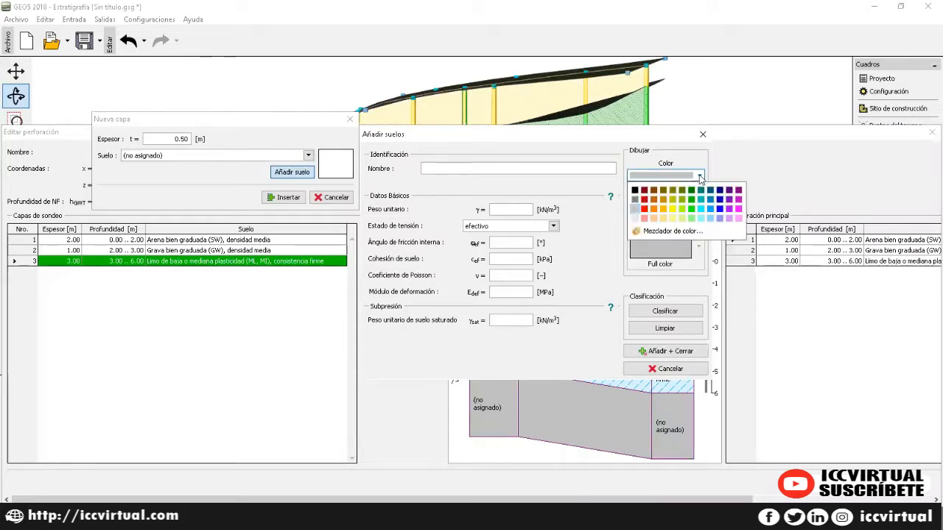
{"action": "left_click", "coordinate": [648, 209]}
{"action": "left_click", "coordinate": [501, 168]}
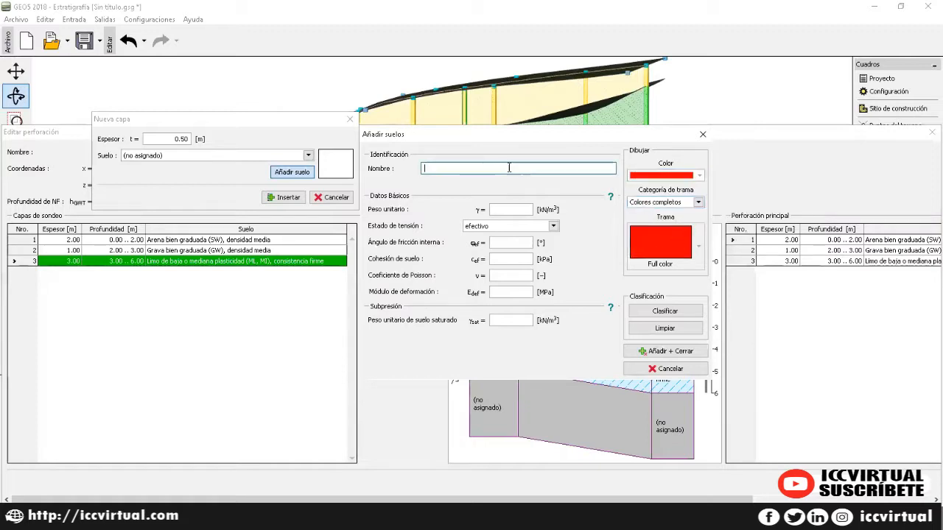
{"action": "type", "text": "ROJO"}
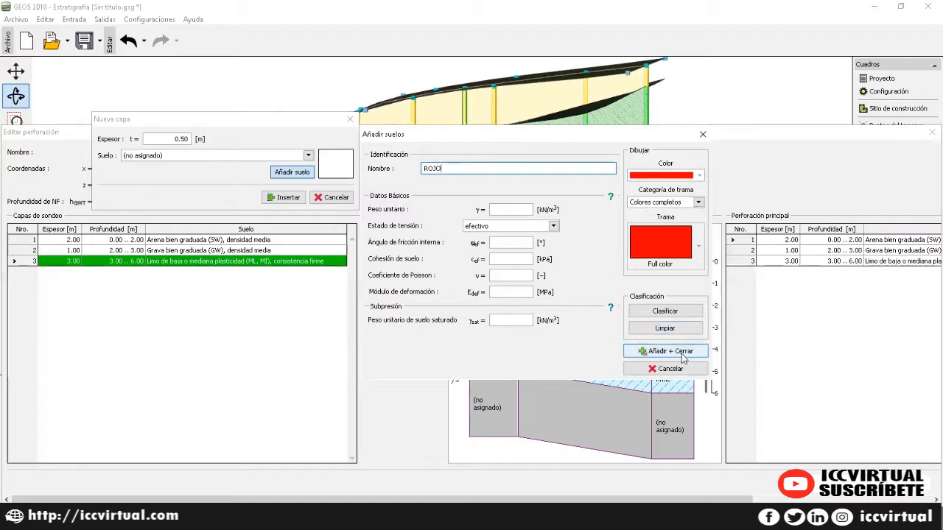
{"action": "left_click_drag", "start_coordinate": [403, 136], "coordinate": [271, 125]}
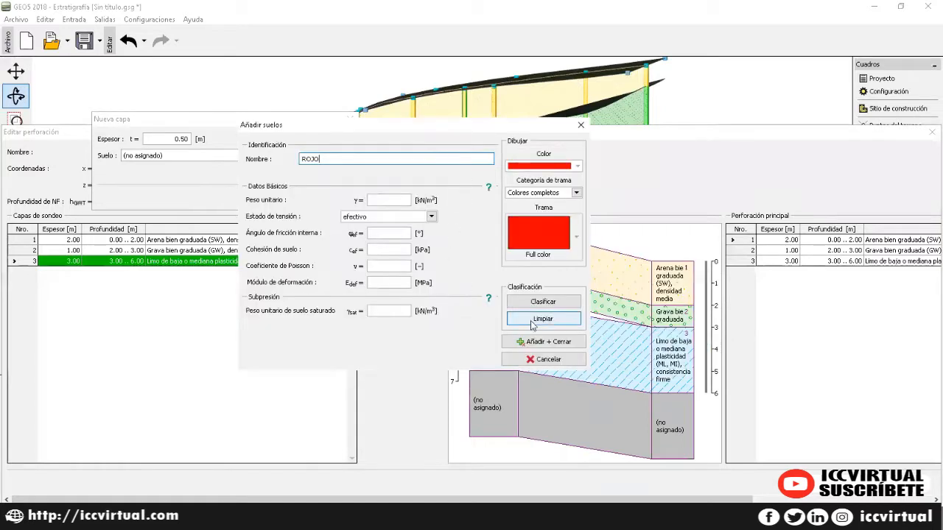
{"action": "left_click", "coordinate": [547, 343]}
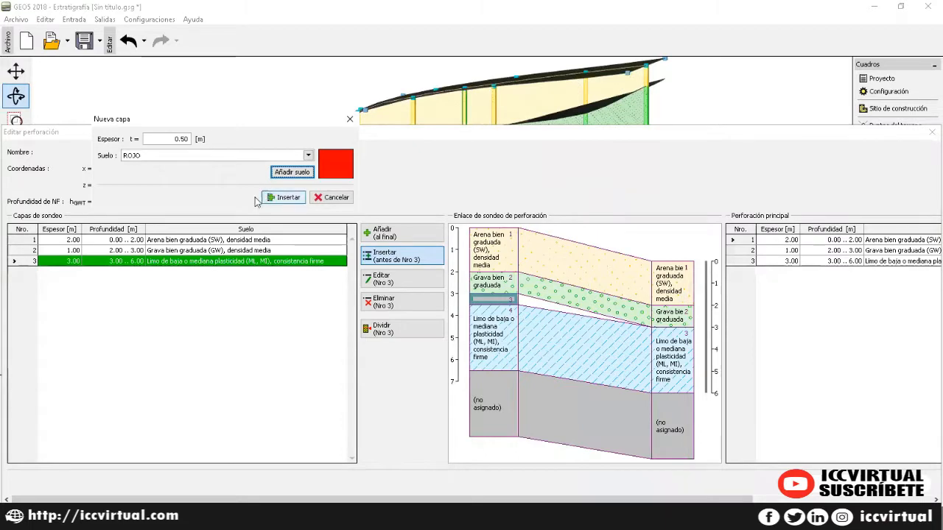
Step: Insert the 0.50 m ROJO layer into LENTE without adding further layers
{"action": "left_click", "coordinate": [284, 198]}
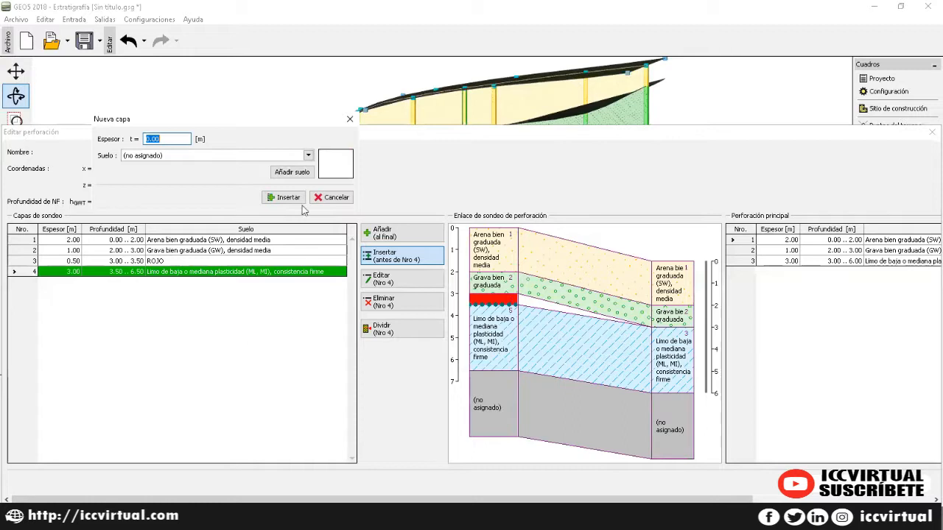
{"action": "left_click", "coordinate": [350, 118]}
{"action": "left_click_drag", "start_coordinate": [412, 502], "coordinate": [592, 502]}
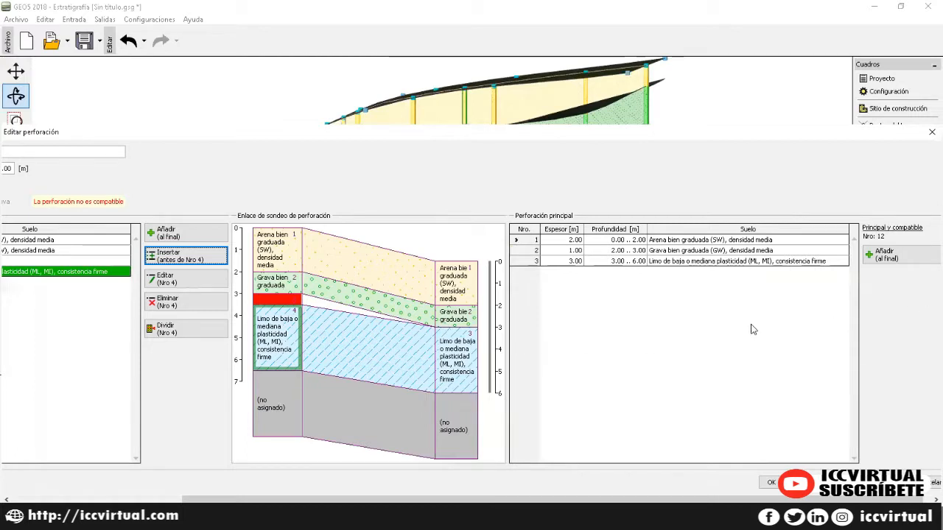
Step: Add a 0.00 m ROJO layer before layer 3 of the main borehole and accept the LENTE edits
{"action": "left_click", "coordinate": [618, 262]}
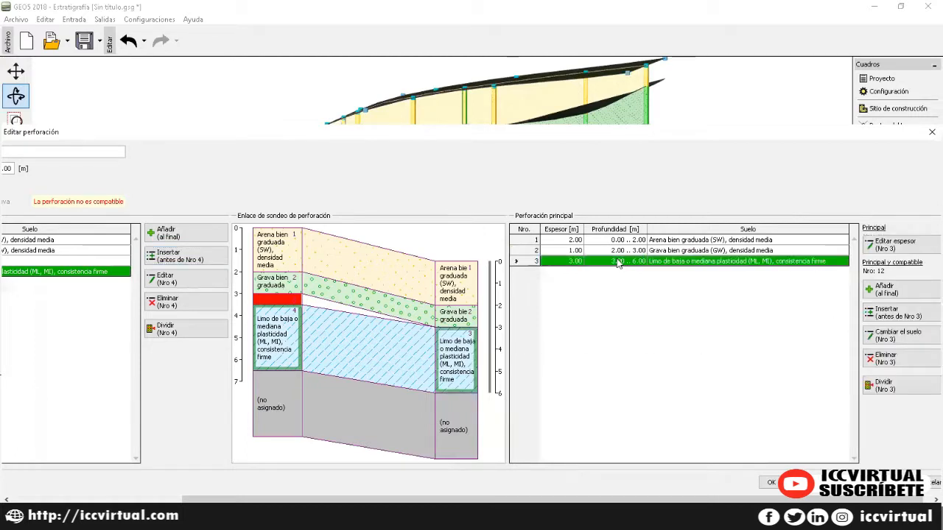
{"action": "left_click", "coordinate": [908, 317]}
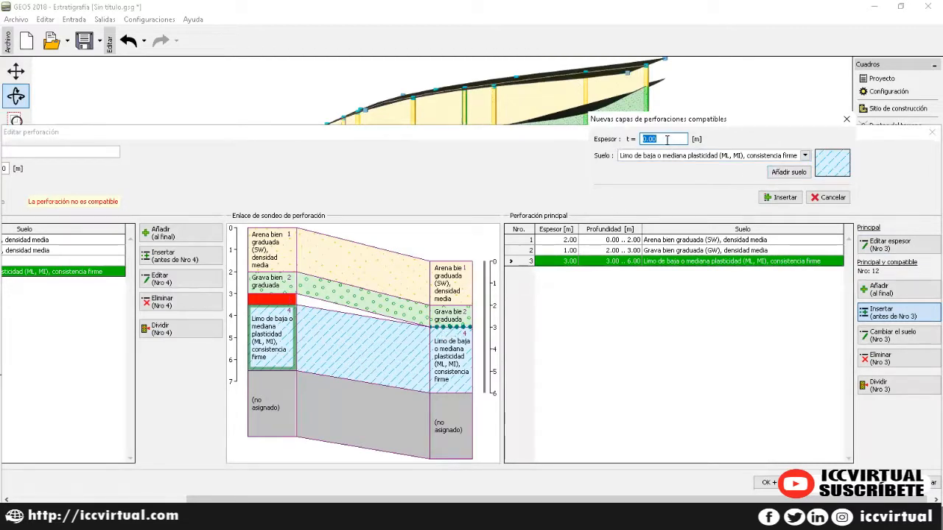
{"action": "left_click", "coordinate": [804, 155]}
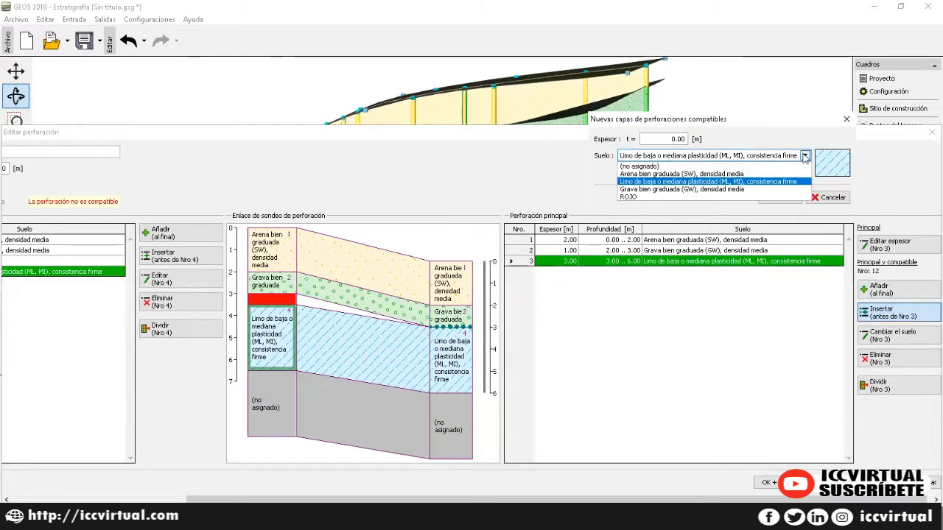
{"action": "left_click", "coordinate": [676, 198]}
{"action": "left_click", "coordinate": [782, 198]}
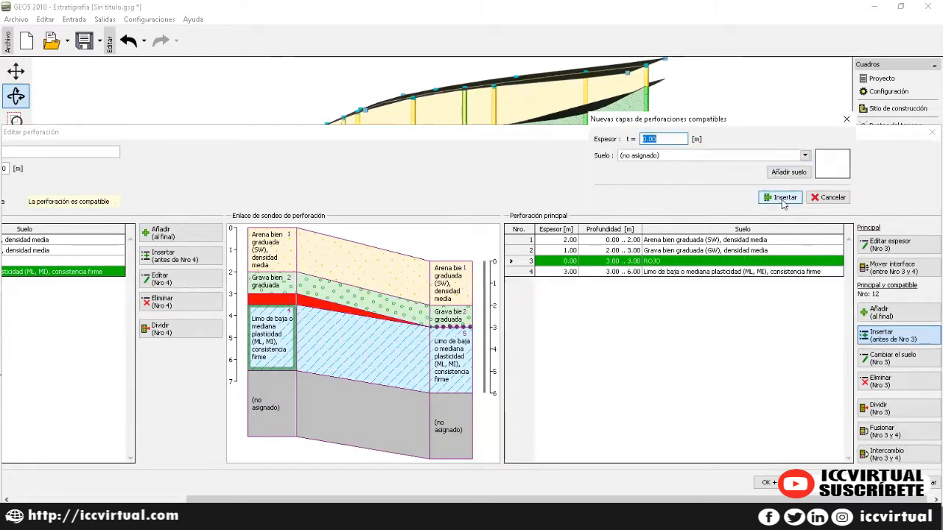
{"action": "left_click", "coordinate": [846, 118]}
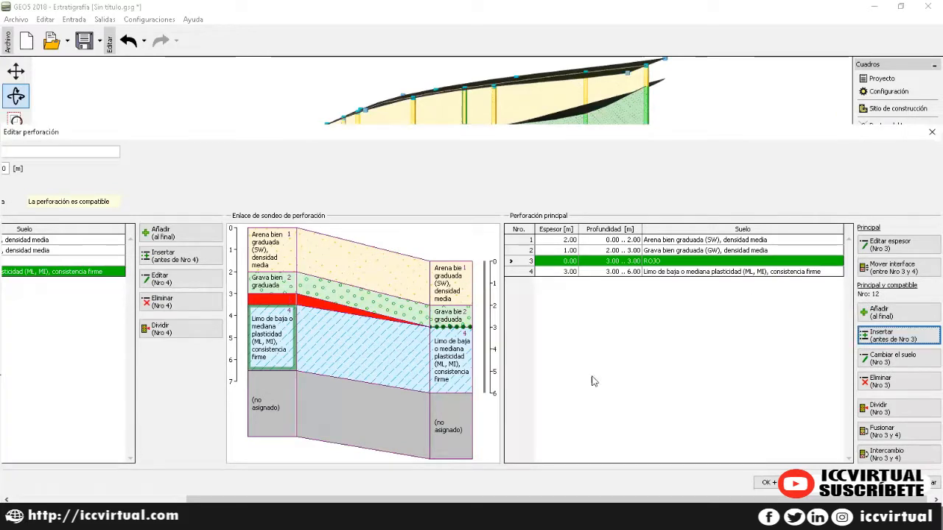
{"action": "left_click", "coordinate": [864, 483]}
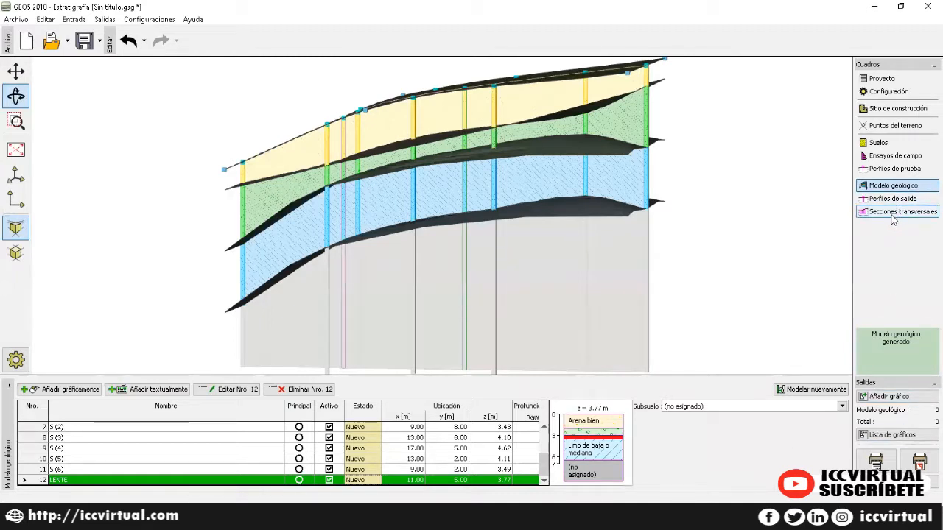
Step: Check the red lens in cross-section ST1, then go back to the geological model
{"action": "left_click", "coordinate": [893, 215]}
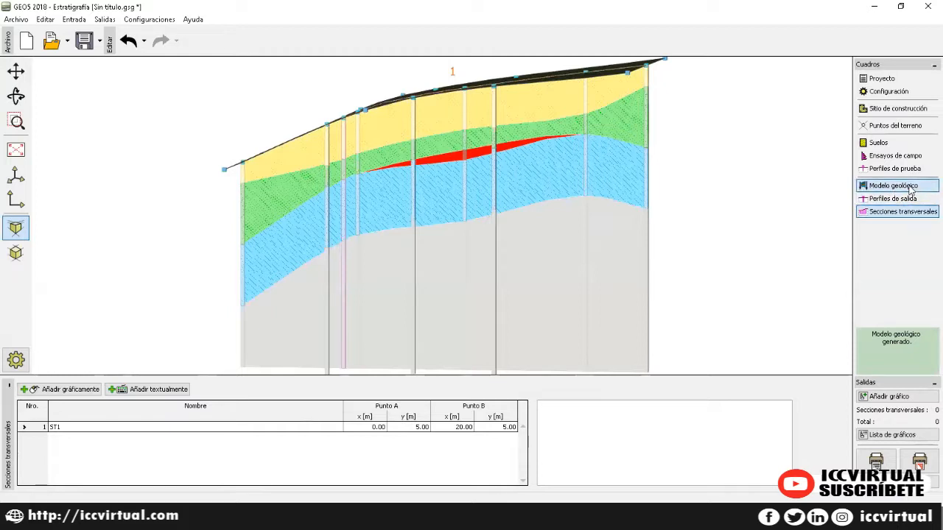
{"action": "left_click", "coordinate": [909, 189]}
{"action": "scroll", "coordinate": [492, 460], "scroll_direction": "up", "scroll_amount": 1}
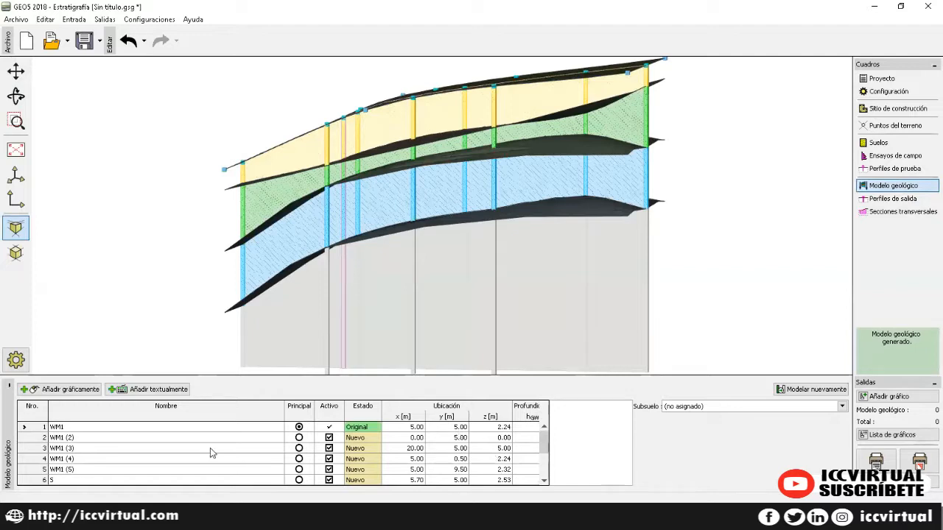
Step: Split WM1's top 2.00 m sand layer at 50 % into two 1.00 m layers
{"action": "left_click", "coordinate": [97, 430]}
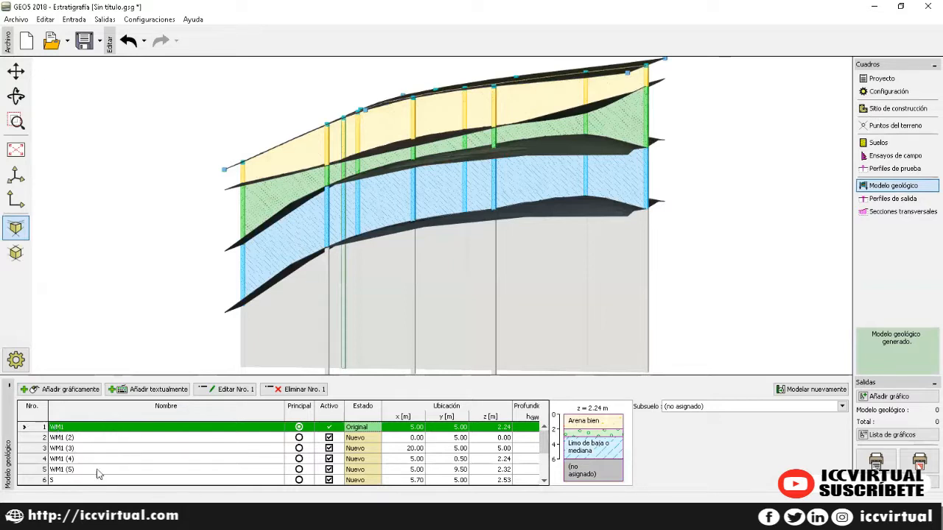
{"action": "left_click", "coordinate": [196, 393]}
{"action": "left_click_drag", "start_coordinate": [441, 139], "coordinate": [382, 106]}
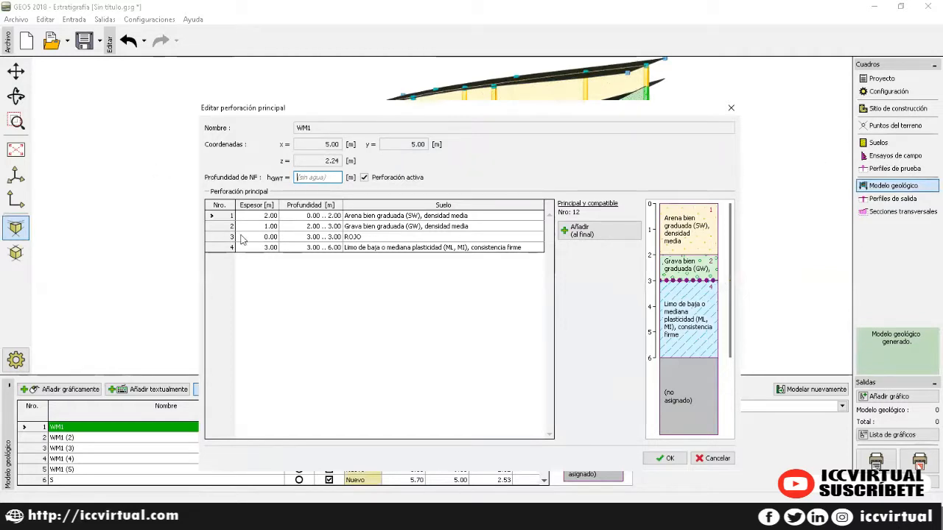
{"action": "left_click", "coordinate": [364, 218]}
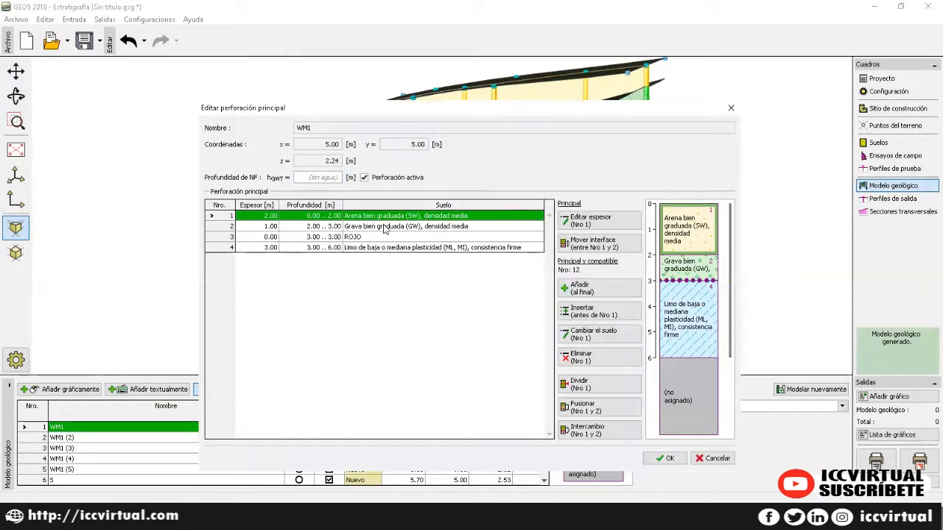
{"action": "left_click", "coordinate": [598, 389]}
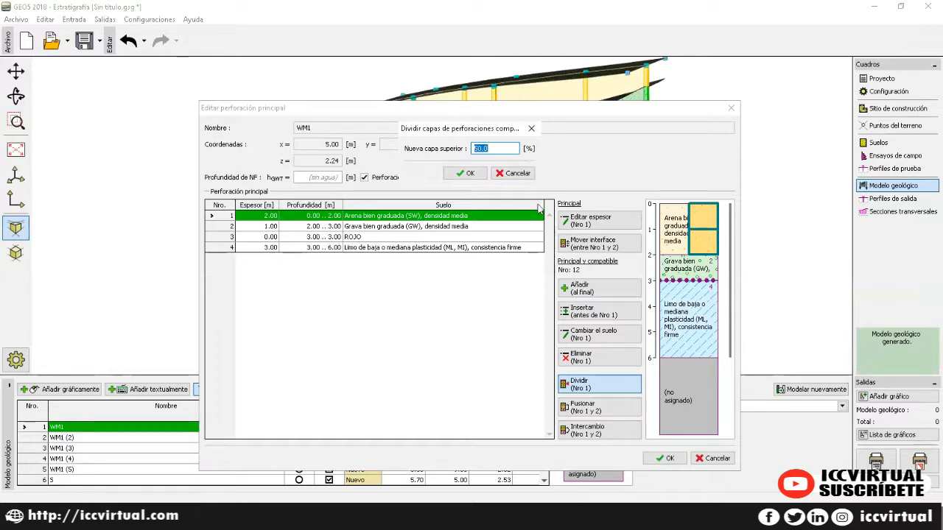
{"action": "left_click", "coordinate": [471, 173]}
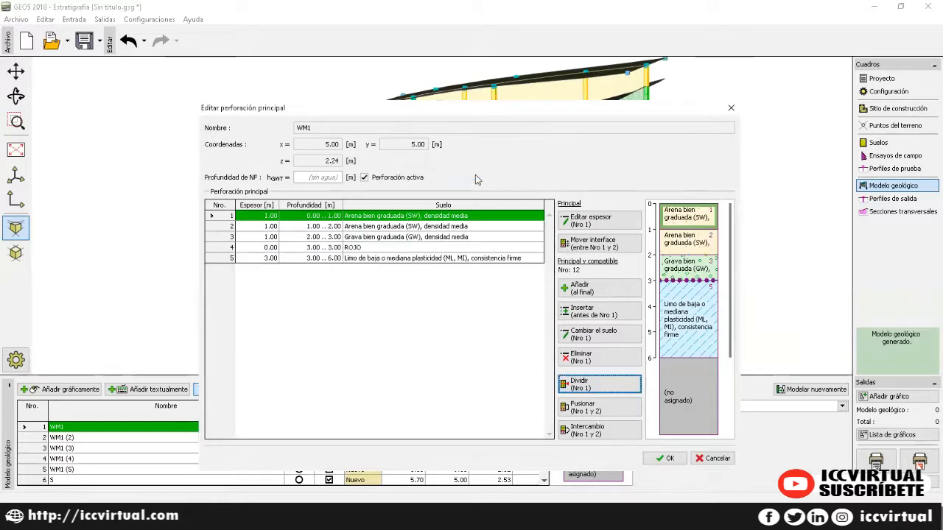
{"action": "left_click", "coordinate": [439, 228]}
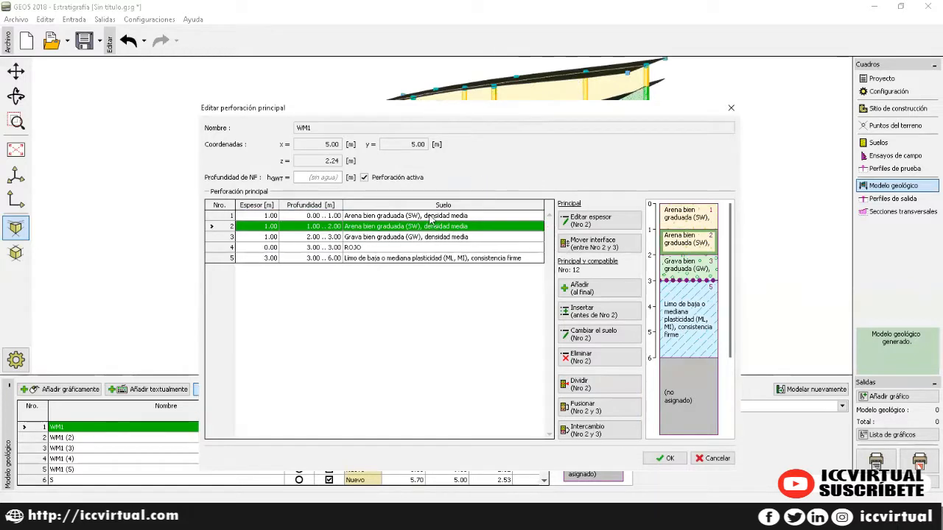
{"action": "left_click", "coordinate": [432, 216]}
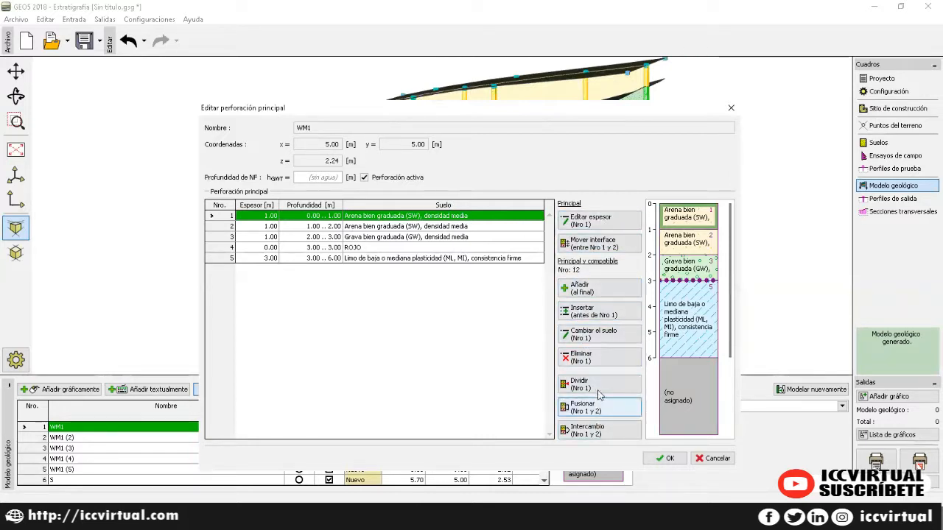
Step: Start a new soil for WM1's top layer with a full-colour light-purple pattern
{"action": "left_click", "coordinate": [598, 339]}
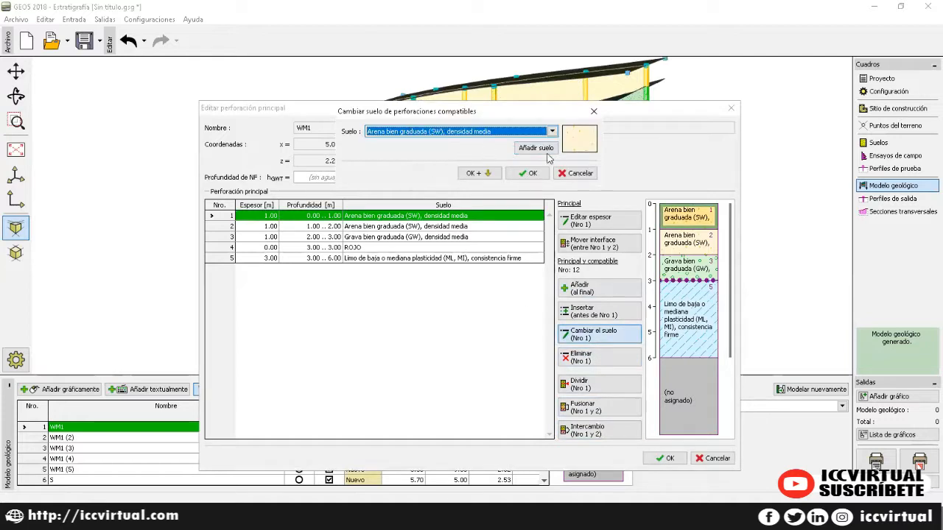
{"action": "left_click", "coordinate": [535, 147]}
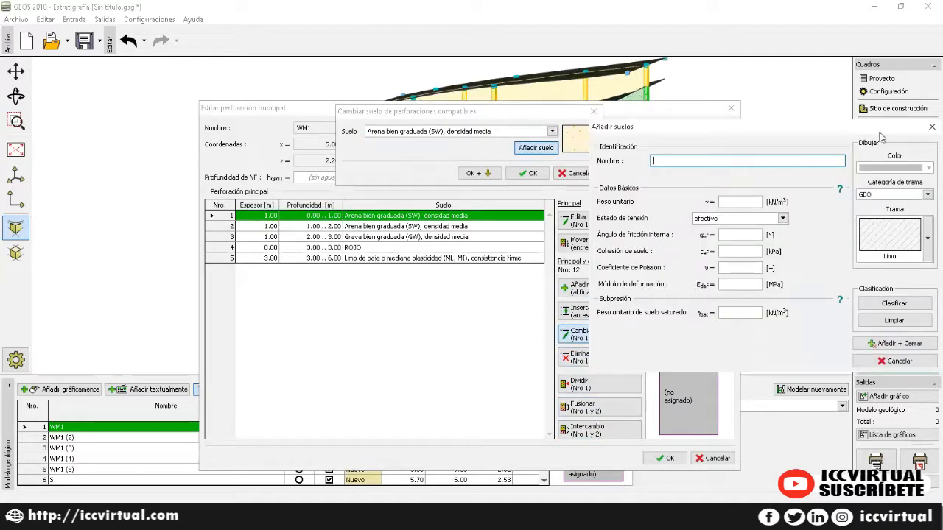
{"action": "left_click", "coordinate": [932, 127]}
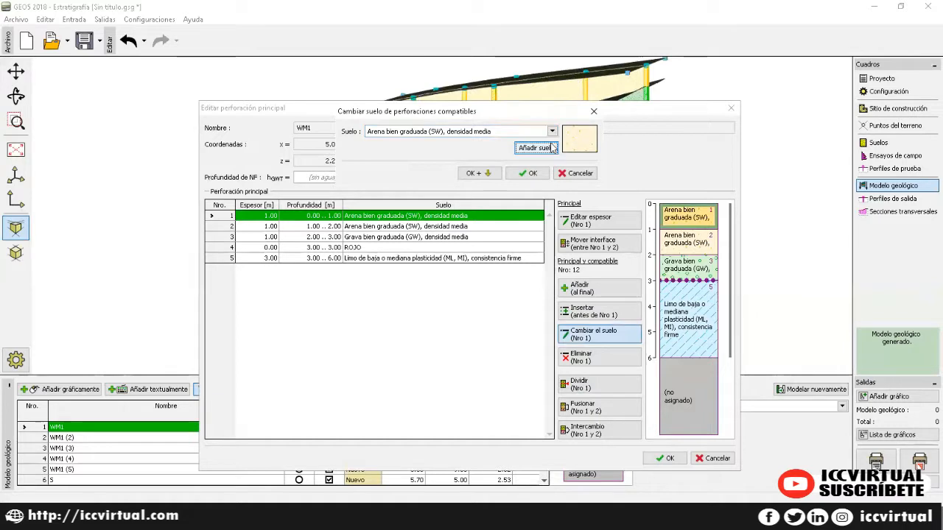
{"action": "left_click", "coordinate": [536, 147]}
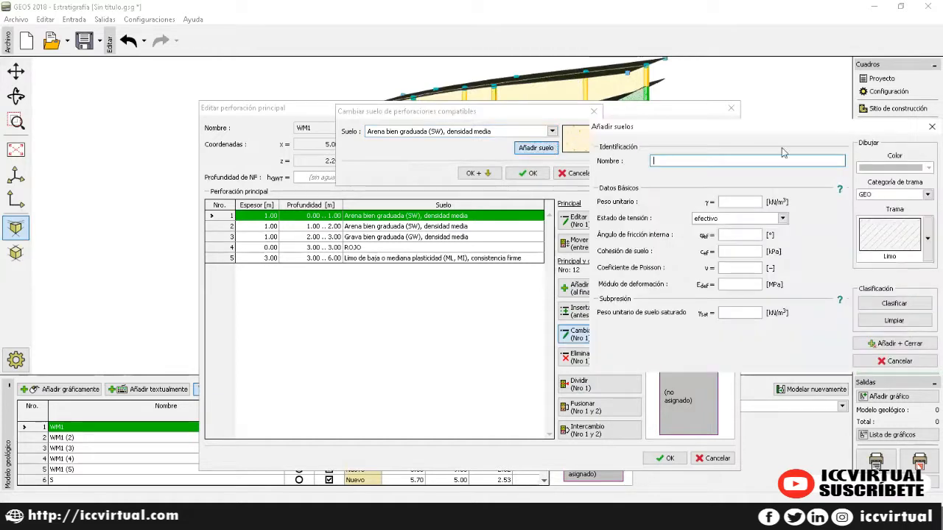
{"action": "left_click", "coordinate": [927, 194]}
{"action": "left_click", "coordinate": [903, 213]}
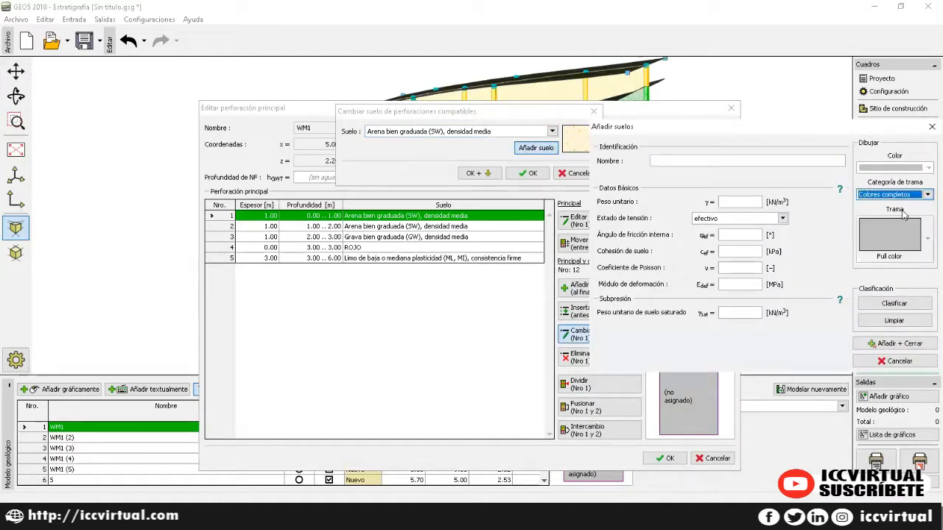
{"action": "left_click", "coordinate": [927, 168]}
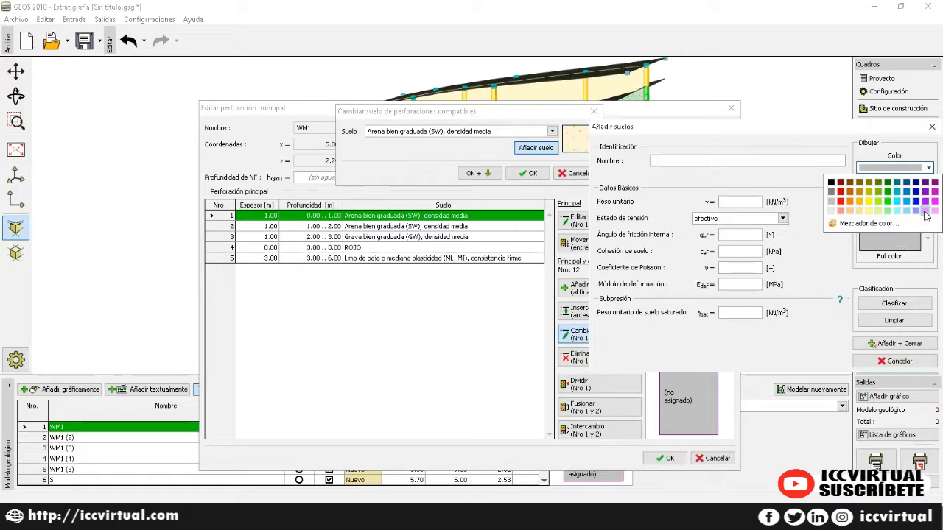
{"action": "left_click", "coordinate": [925, 211]}
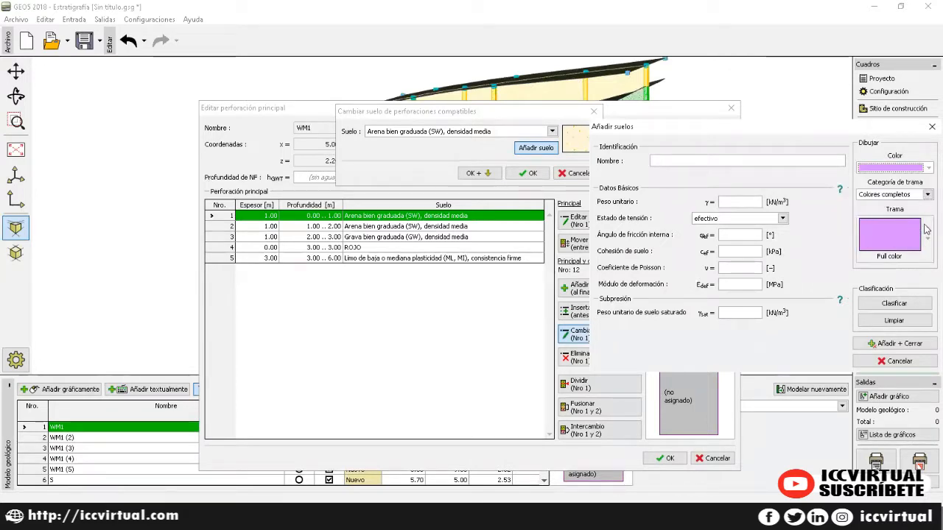
Step: Classify the soil as CS Arcilla arenosa, add it and assign it to the top layer
{"action": "left_click", "coordinate": [903, 305]}
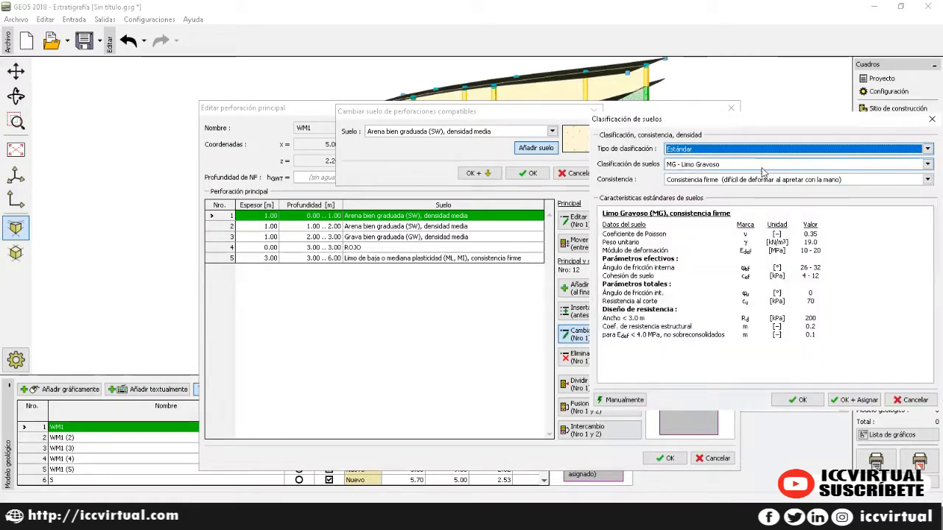
{"action": "left_click", "coordinate": [764, 165]}
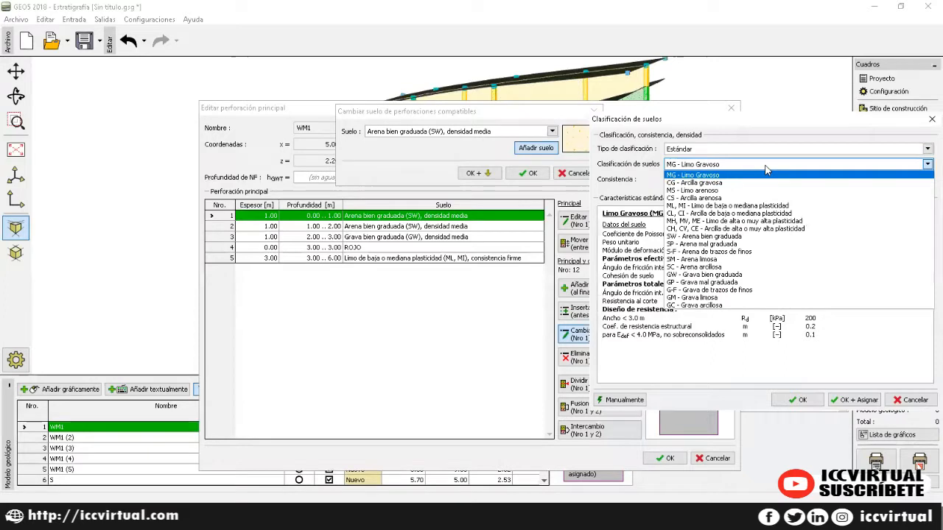
{"action": "left_click", "coordinate": [726, 199]}
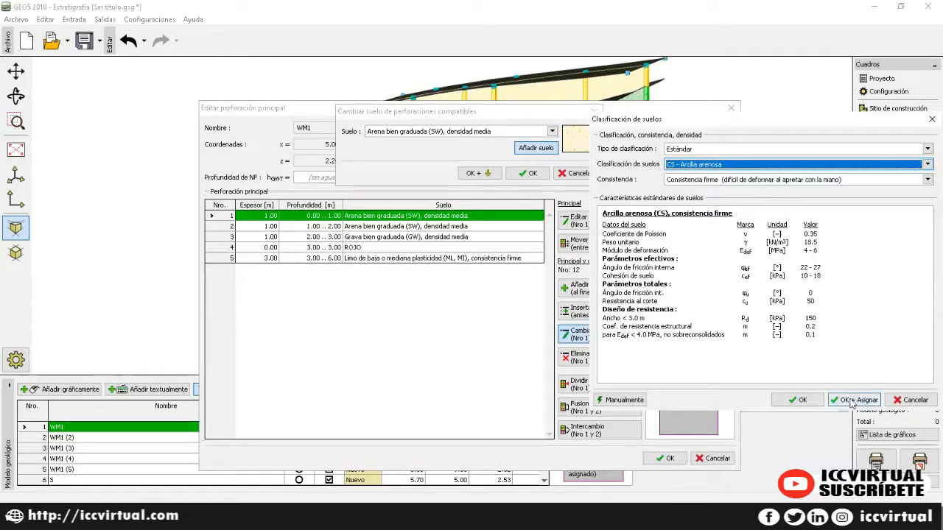
{"action": "left_click", "coordinate": [846, 399]}
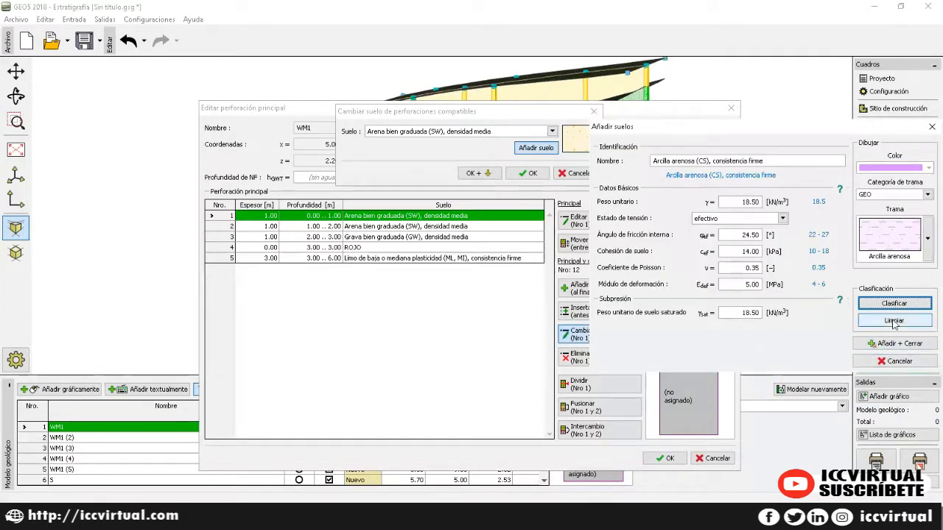
{"action": "left_click", "coordinate": [895, 346]}
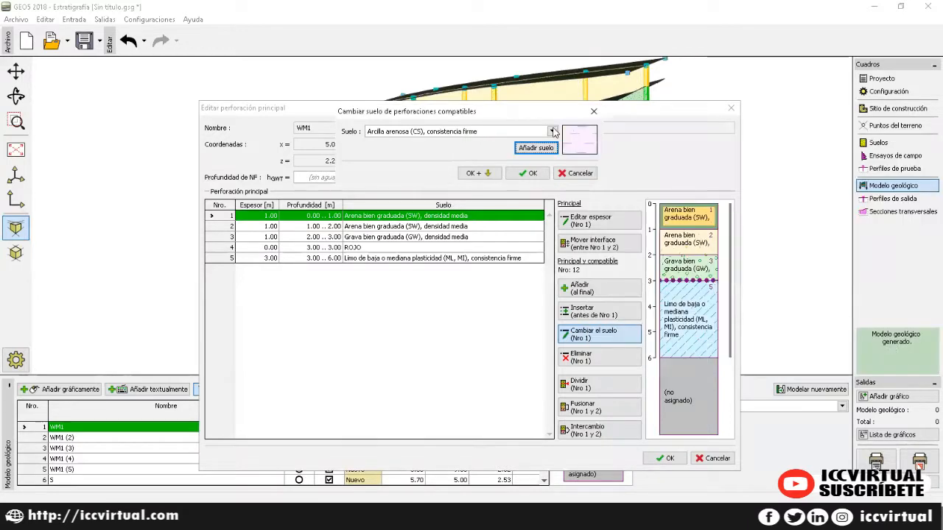
{"action": "left_click", "coordinate": [532, 174]}
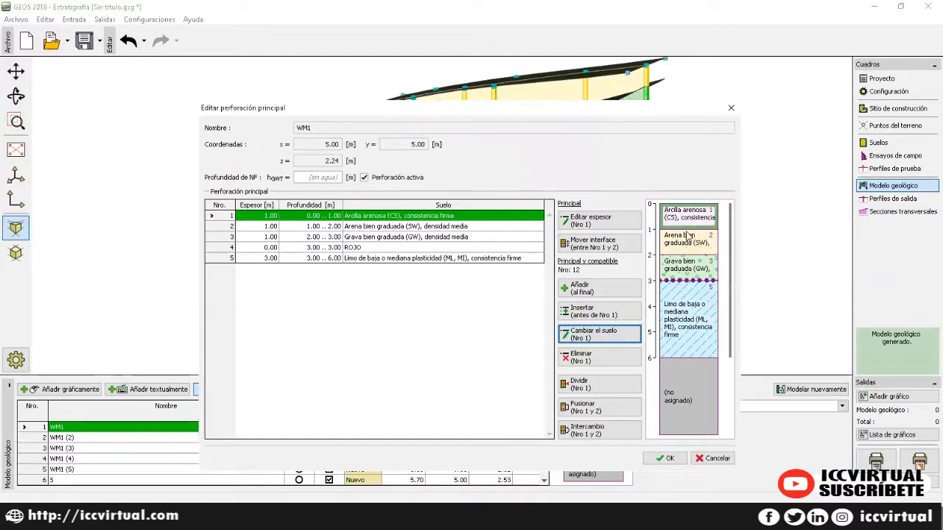
{"action": "left_click", "coordinate": [393, 226]}
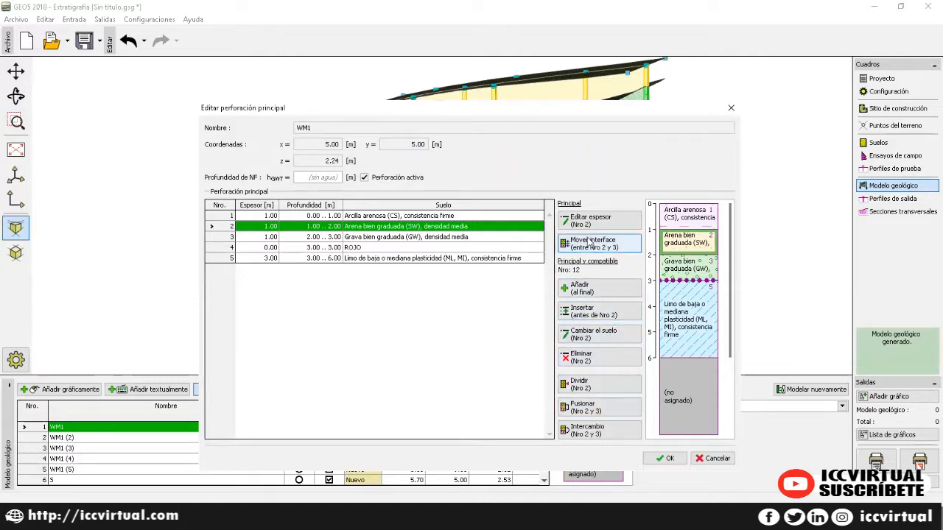
{"action": "left_click", "coordinate": [480, 216]}
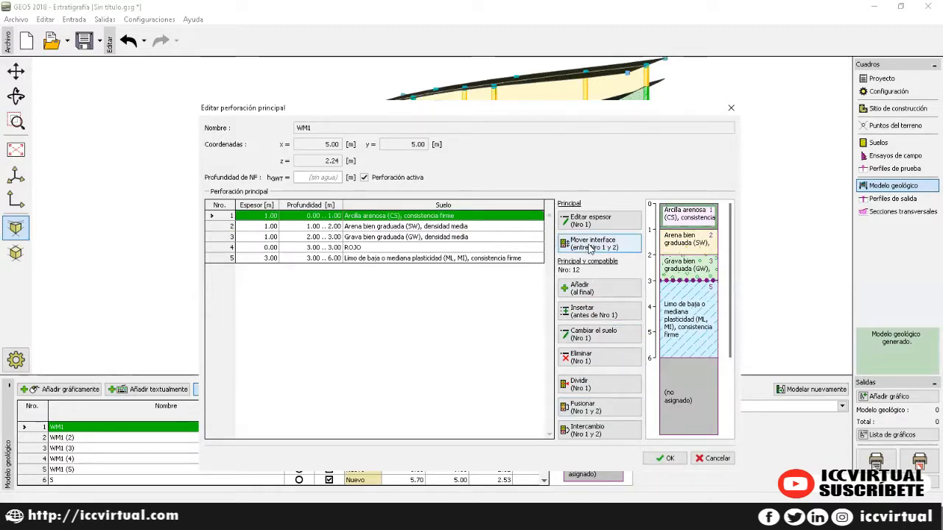
{"action": "left_click", "coordinate": [588, 247]}
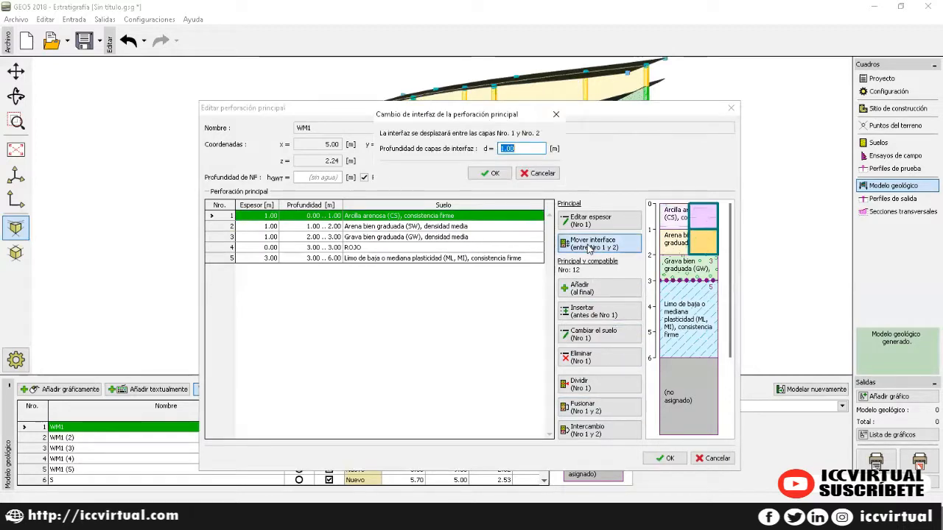
{"action": "left_click", "coordinate": [493, 174]}
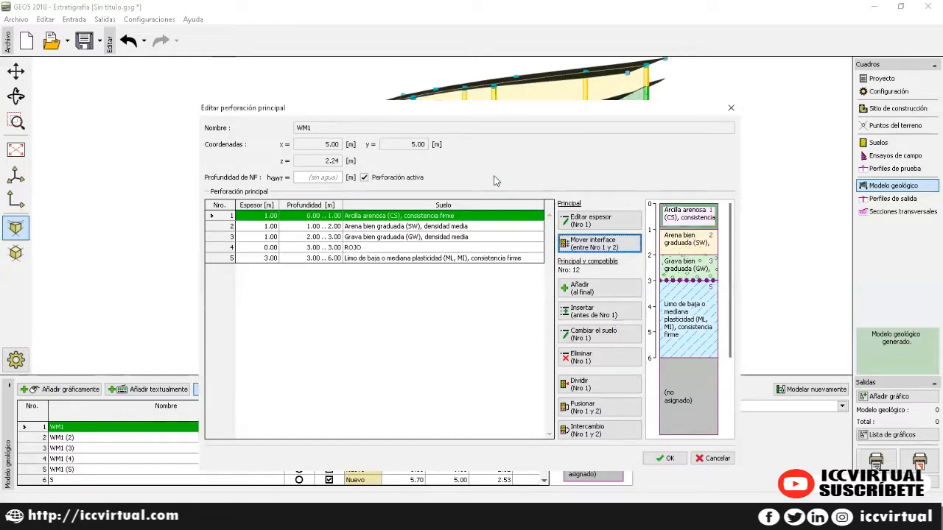
{"action": "left_click", "coordinate": [441, 316]}
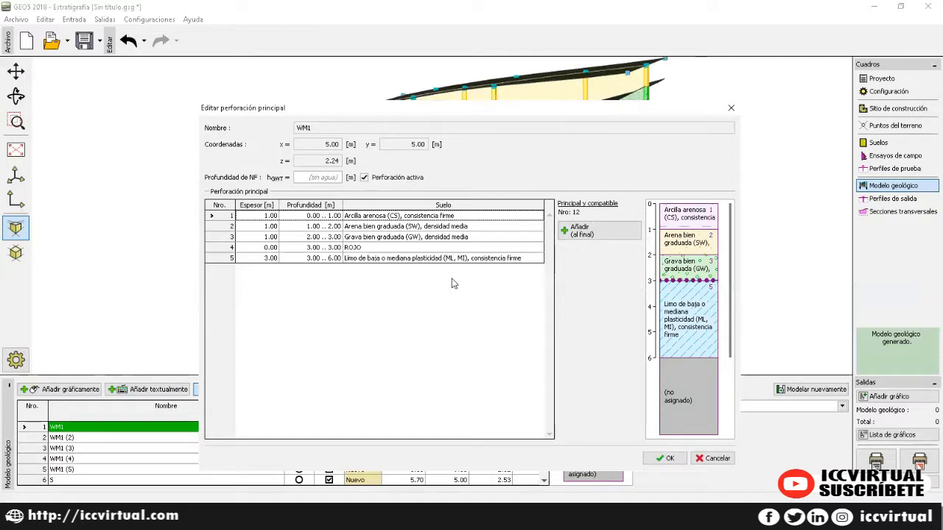
Step: Apply WM1's edits, return to the geological model and start a new borehole from WM1
{"action": "left_click", "coordinate": [673, 458]}
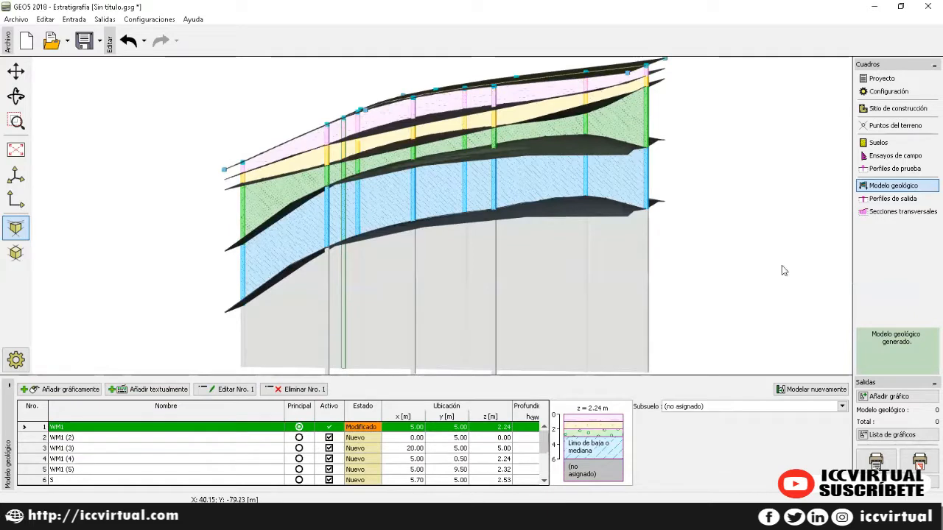
{"action": "left_click", "coordinate": [887, 213]}
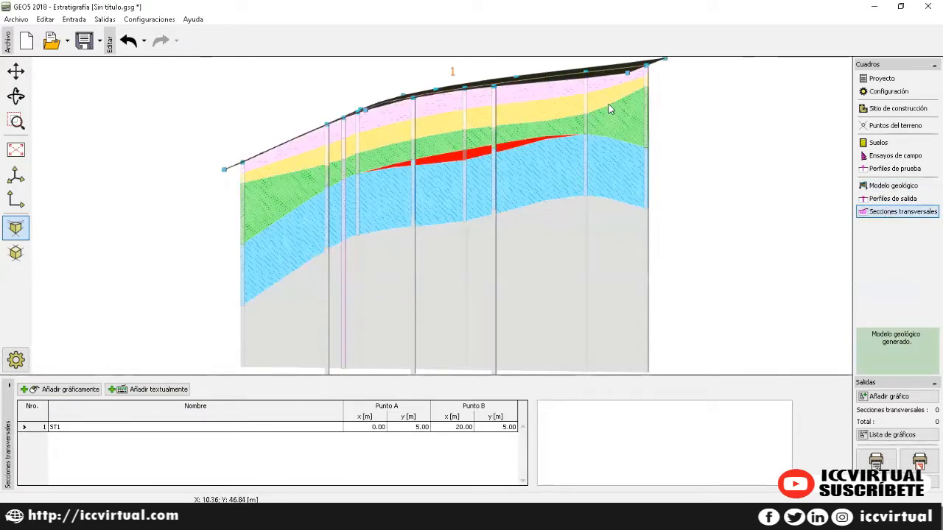
{"action": "left_click", "coordinate": [901, 190]}
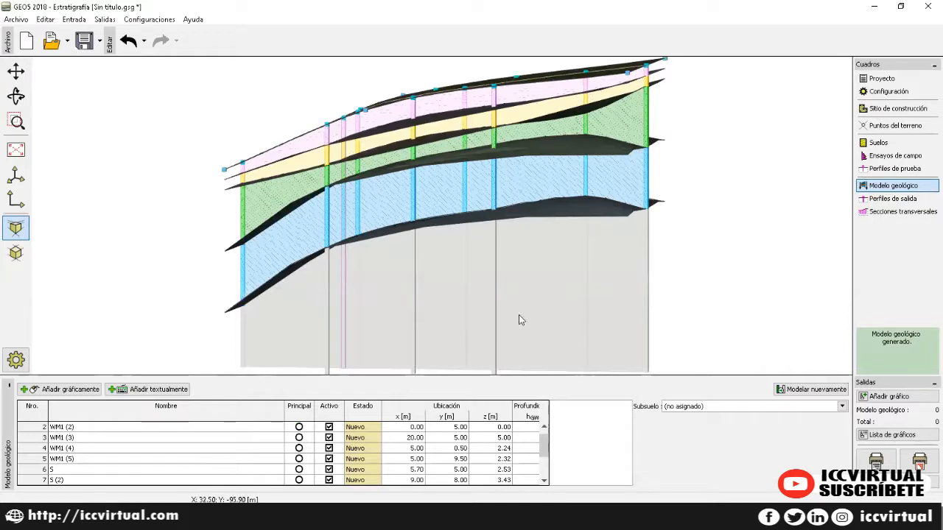
{"action": "scroll", "coordinate": [149, 446], "scroll_direction": "up", "scroll_amount": 1}
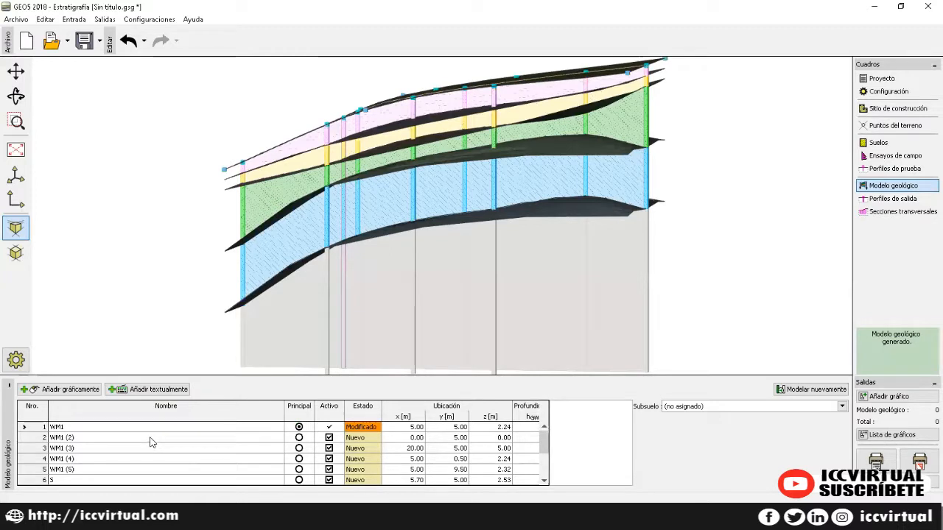
{"action": "left_click", "coordinate": [96, 431]}
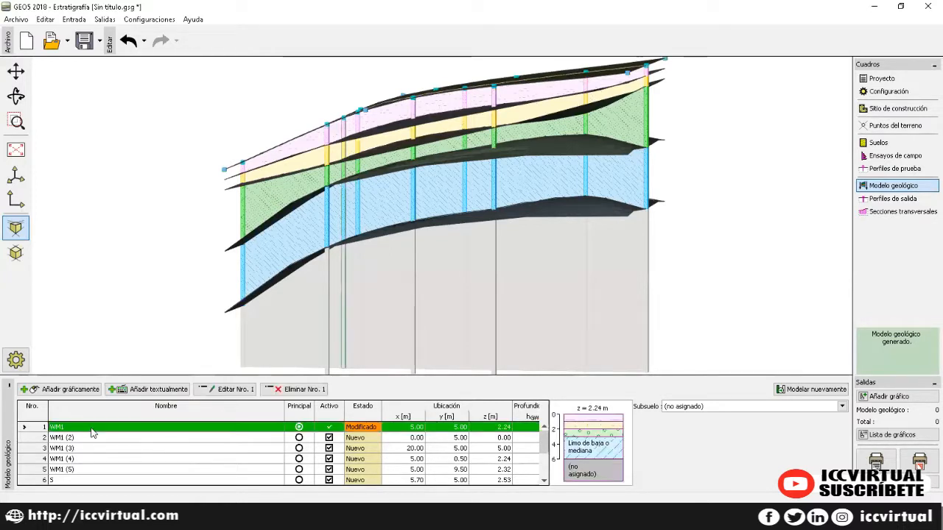
{"action": "left_click", "coordinate": [162, 393]}
Step: Name the borehole ZZ and add it at x 3.30, y 5.00
{"action": "left_click_drag", "start_coordinate": [316, 218], "coordinate": [282, 221]}
{"action": "type", "text": "ZZ"}
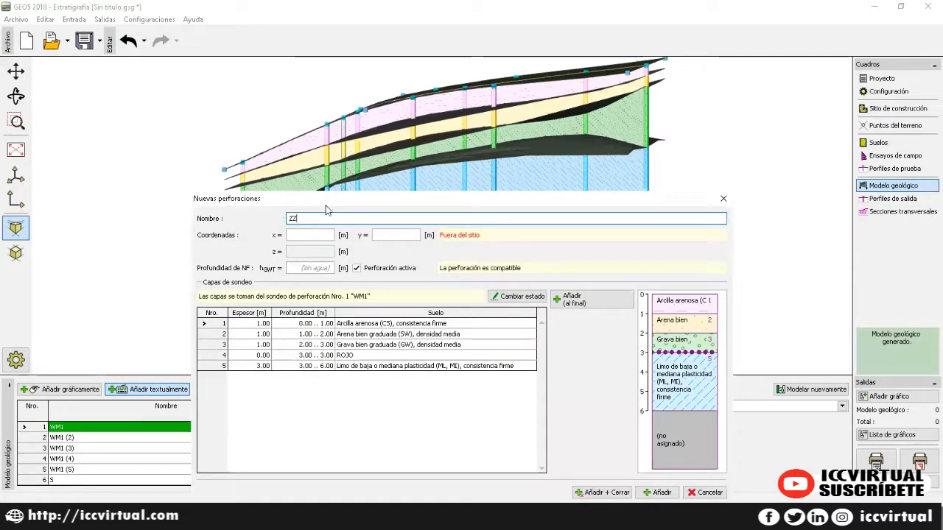
{"action": "left_click", "coordinate": [311, 234]}
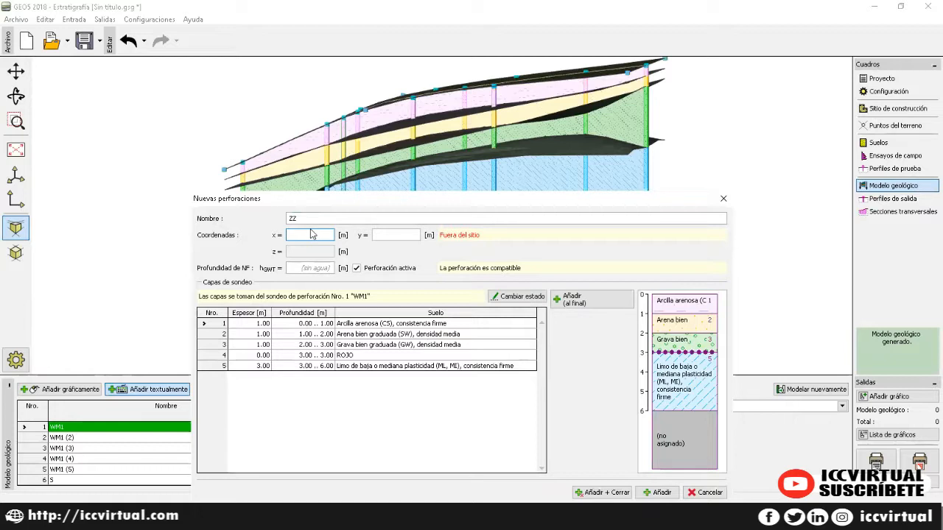
{"action": "type", "text": "3.3"}
{"action": "key", "text": "Tab"}
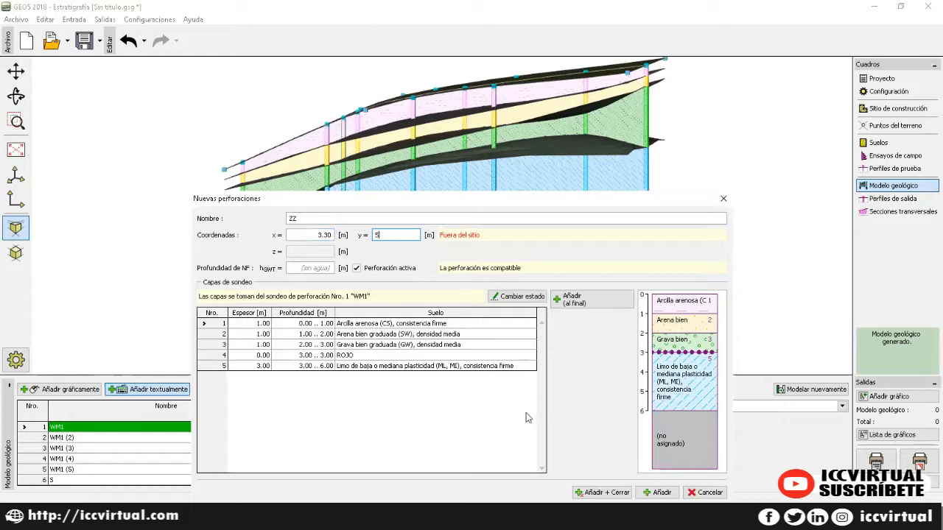
{"action": "type", "text": "5"}
{"action": "key", "text": "Tab"}
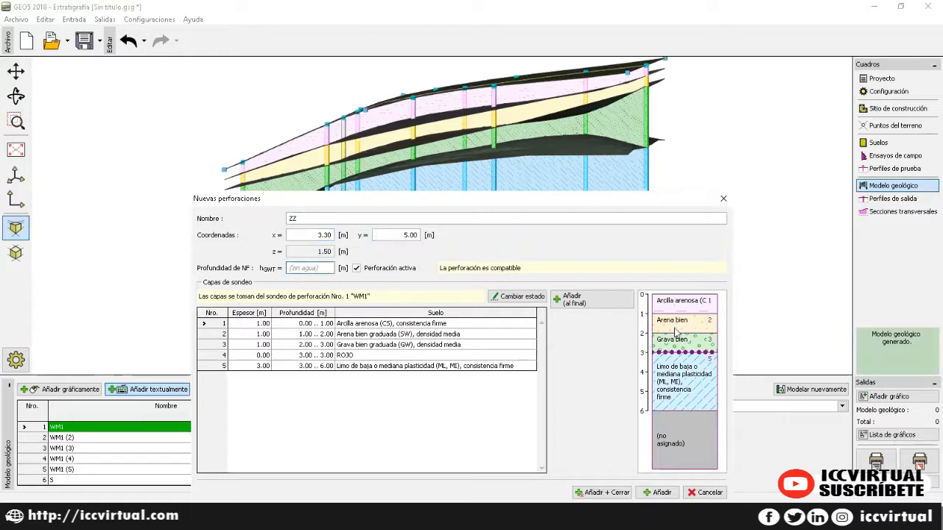
{"action": "left_click", "coordinate": [661, 492]}
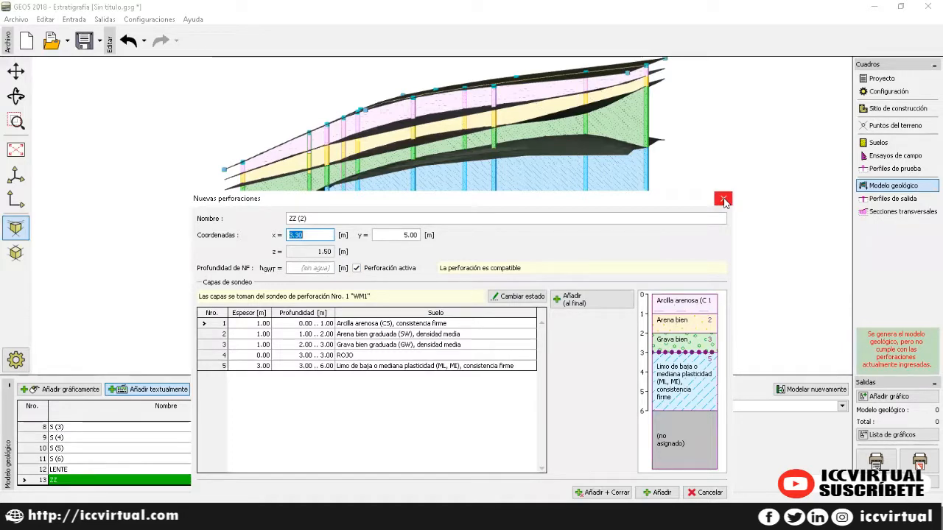
Step: Add ZZ (2) at x 3.00, y 0.70 and ZZ (3) at x 3.10, y 3.00
{"action": "type", "text": "3"}
{"action": "key", "text": "Tab"}
{"action": "type", "text": "0.7"}
{"action": "key", "text": "Tab"}
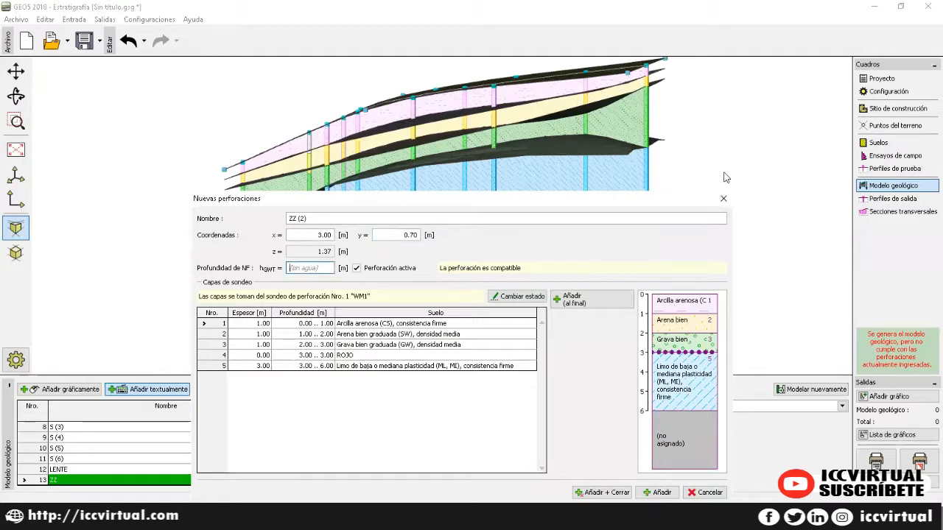
{"action": "left_click", "coordinate": [657, 492]}
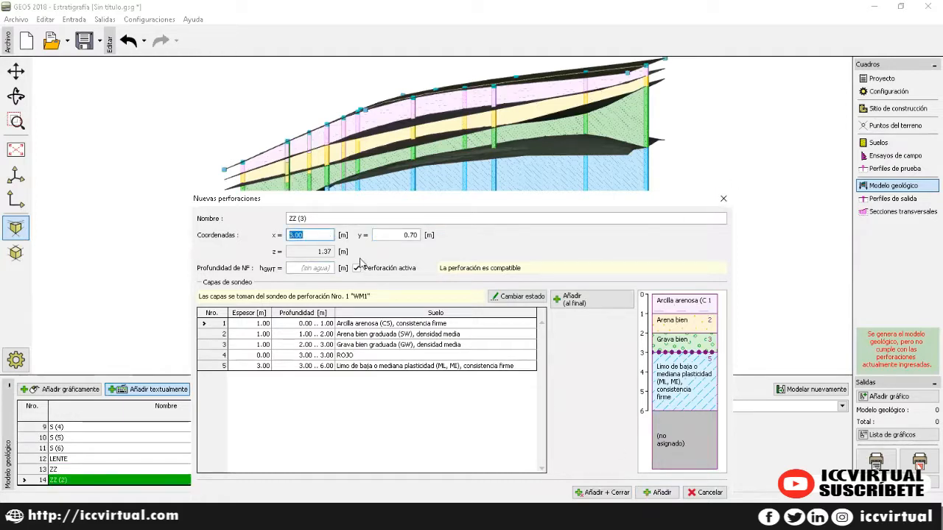
{"action": "type", "text": "3.1"}
{"action": "key", "text": "Tab"}
{"action": "type", "text": "3"}
{"action": "key", "text": "Tab"}
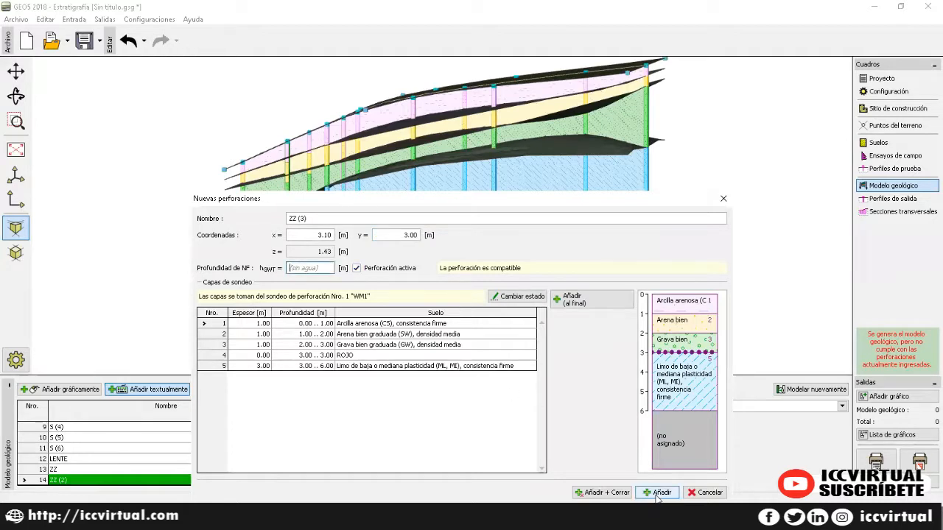
{"action": "left_click", "coordinate": [648, 493]}
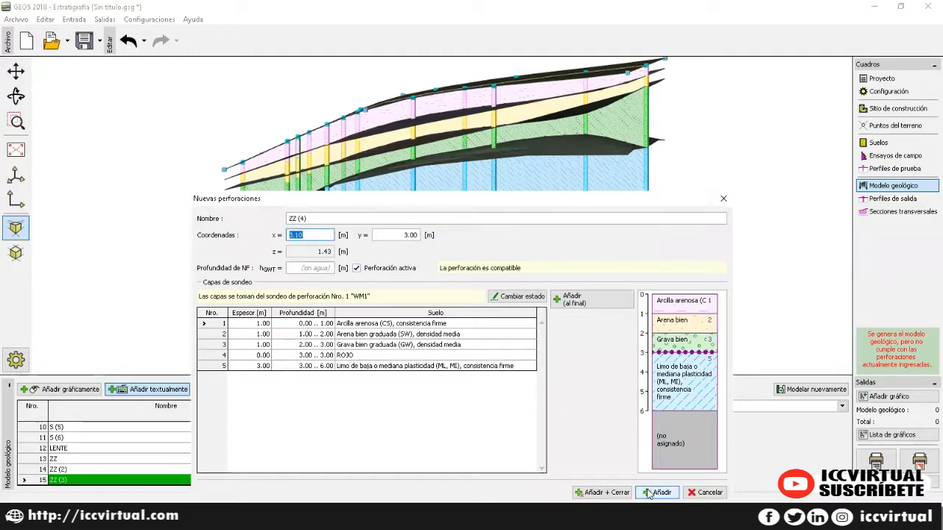
Step: Add ZZ (4) at x 3.40, y 7.30 and ZZ (5) at x 3.50, y 9.60, then close the form
{"action": "type", "text": "3.4"}
{"action": "key", "text": "Tab"}
{"action": "type", "text": "7"}
{"action": "key", "text": "Tab"}
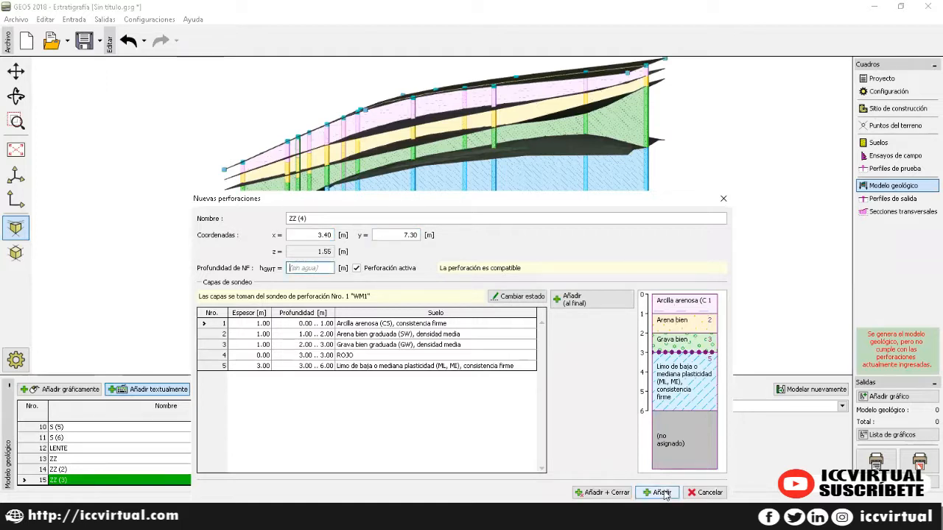
{"action": "left_click", "coordinate": [659, 492]}
{"action": "type", "text": "3."}
{"action": "key", "text": "Tab"}
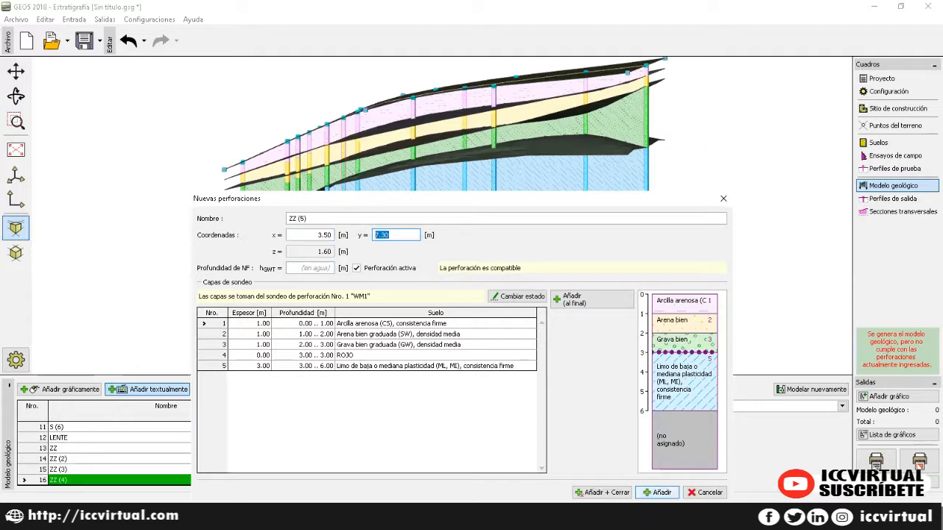
{"action": "type", "text": "9.6"}
{"action": "left_click", "coordinate": [668, 492]}
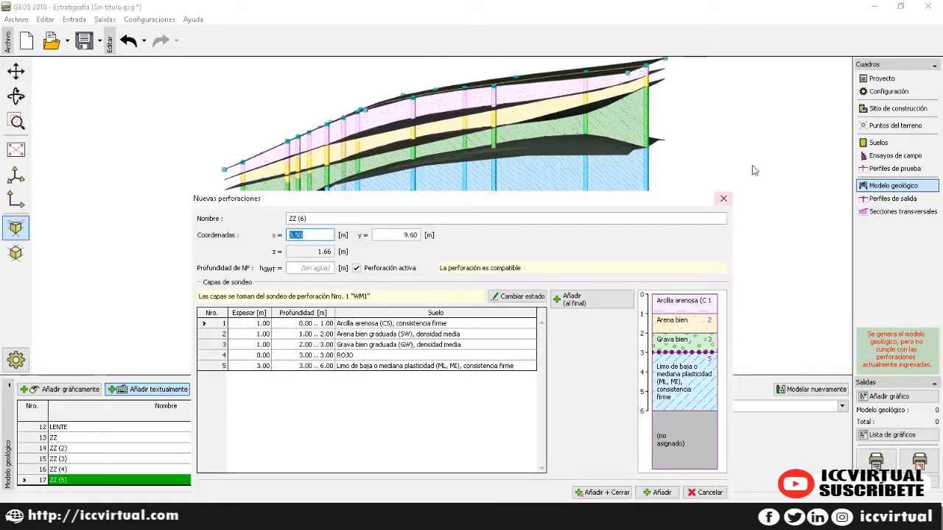
{"action": "left_click", "coordinate": [722, 198]}
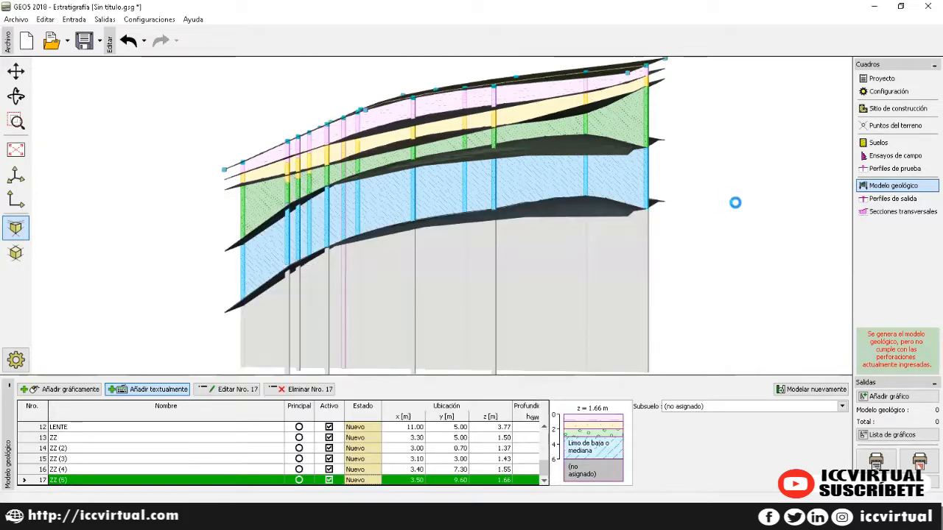
{"action": "left_click", "coordinate": [69, 440]}
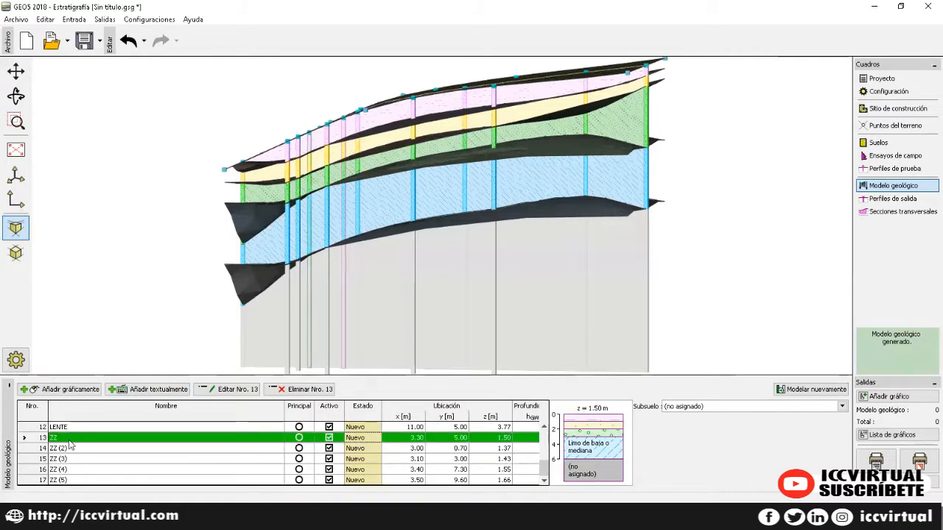
{"action": "left_click", "coordinate": [911, 215]}
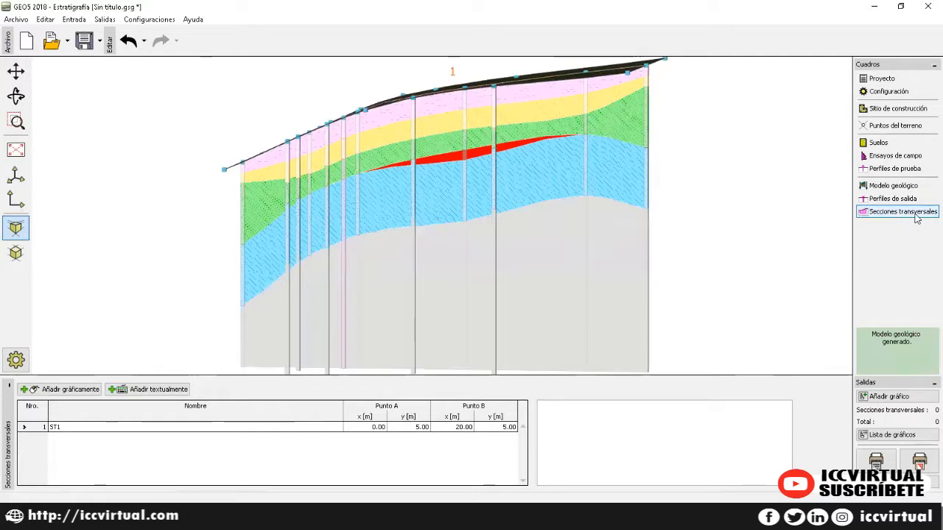
{"action": "left_click", "coordinate": [899, 199]}
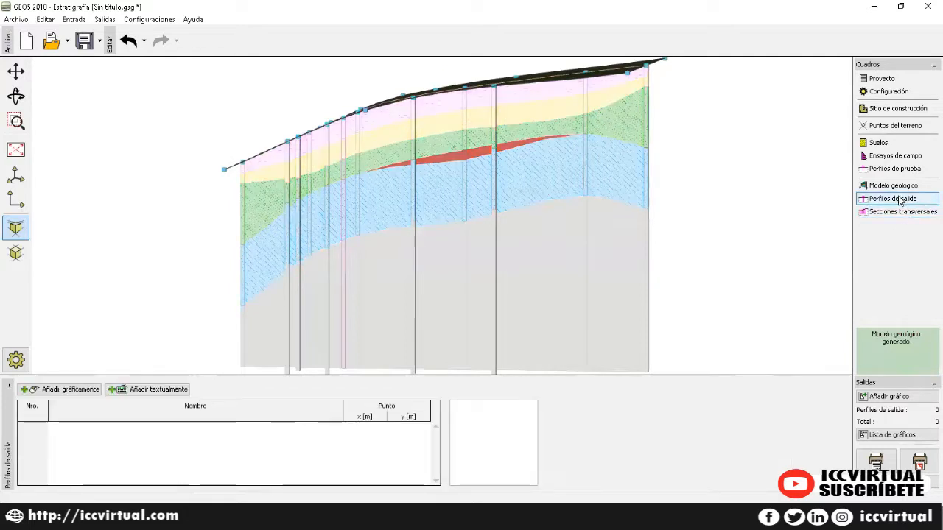
{"action": "left_click", "coordinate": [893, 187]}
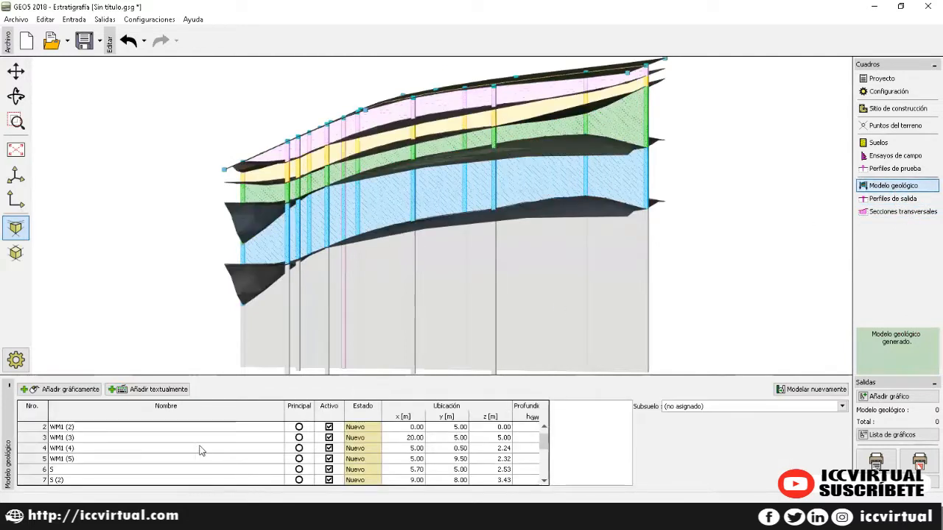
{"action": "scroll", "coordinate": [199, 444], "scroll_direction": "down", "scroll_amount": 4}
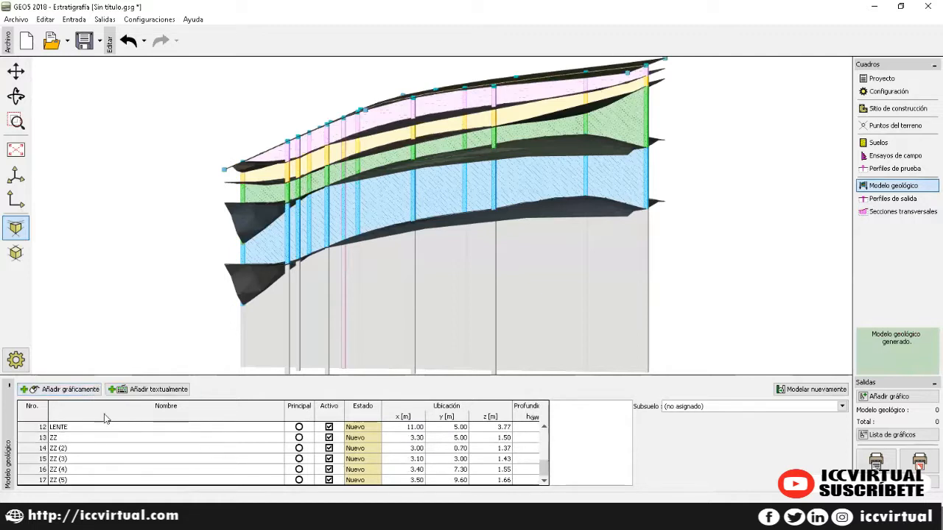
{"action": "scroll", "coordinate": [99, 449], "scroll_direction": "up", "scroll_amount": 3}
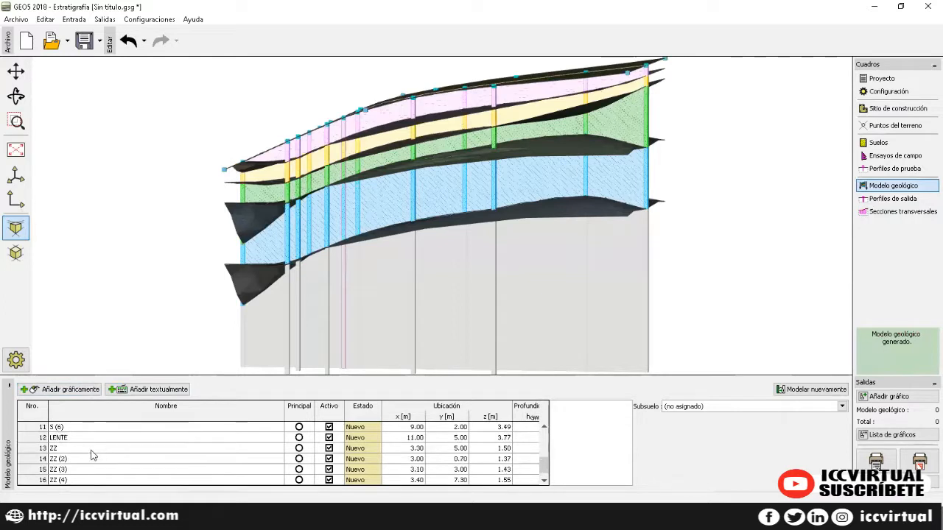
{"action": "scroll", "coordinate": [100, 449], "scroll_direction": "up", "scroll_amount": 2}
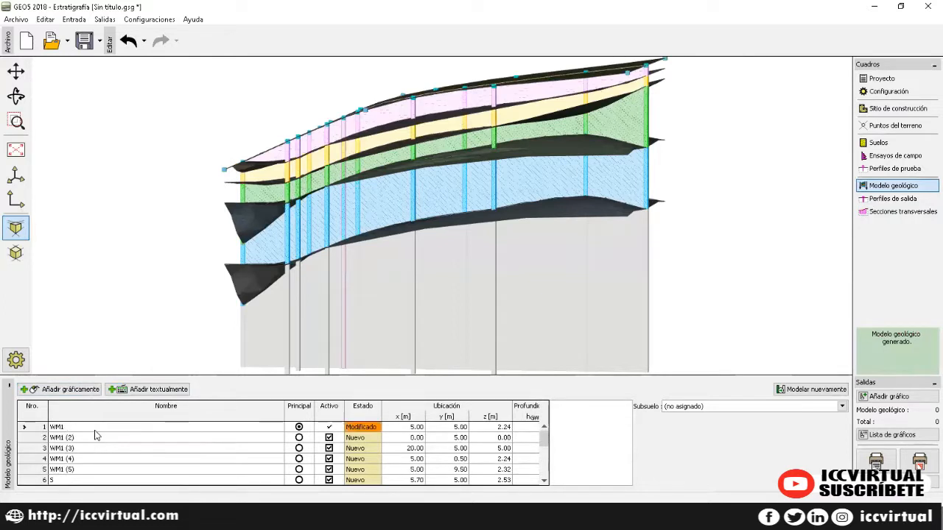
{"action": "left_click", "coordinate": [98, 430]}
Step: Start another borehole named VV and add it at x 3.10
{"action": "left_click", "coordinate": [135, 392]}
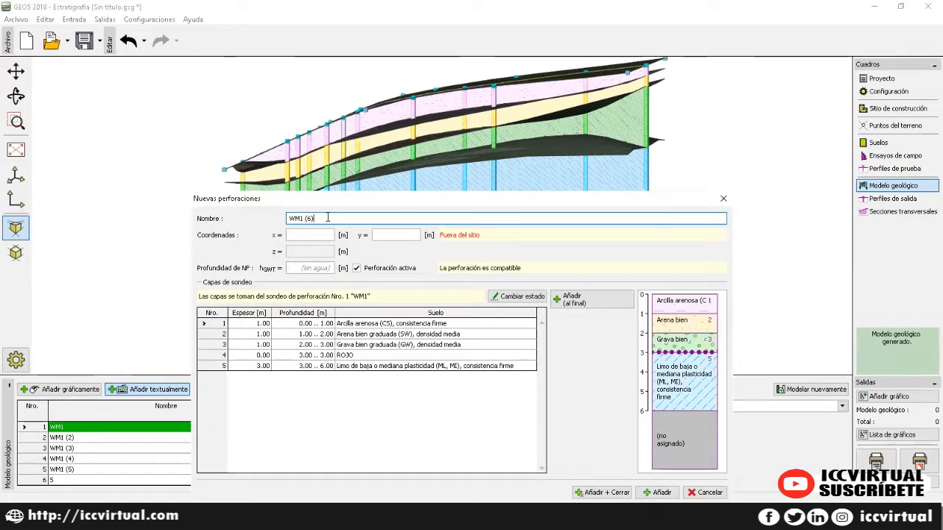
{"action": "key", "text": "BackSpace"}
{"action": "key", "text": "BackSpace"}
{"action": "key", "text": "BackSpace"}
{"action": "key", "text": "BackSpace"}
{"action": "key", "text": "BackSpace"}
{"action": "key", "text": "BackSpace"}
{"action": "key", "text": "BackSpace"}
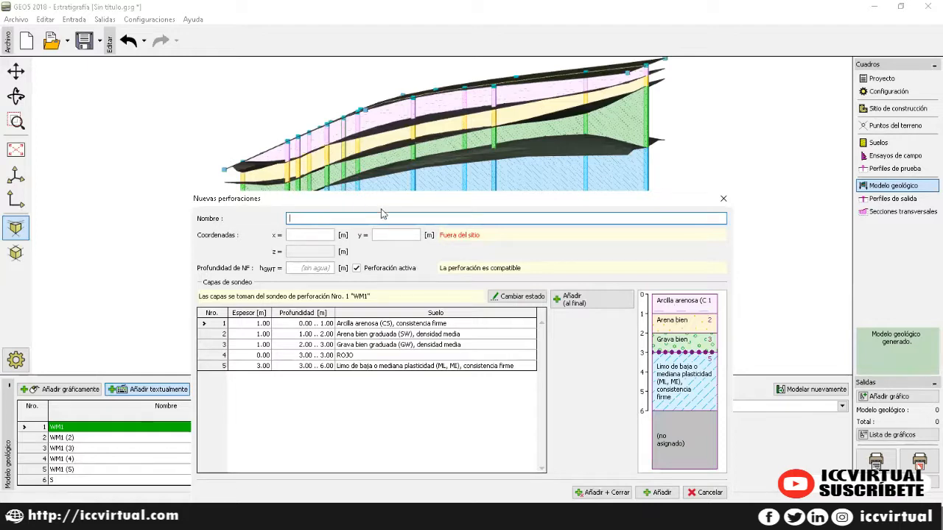
{"action": "type", "text": "W"}
{"action": "left_click", "coordinate": [308, 234]}
{"action": "key", "text": "Tab"}
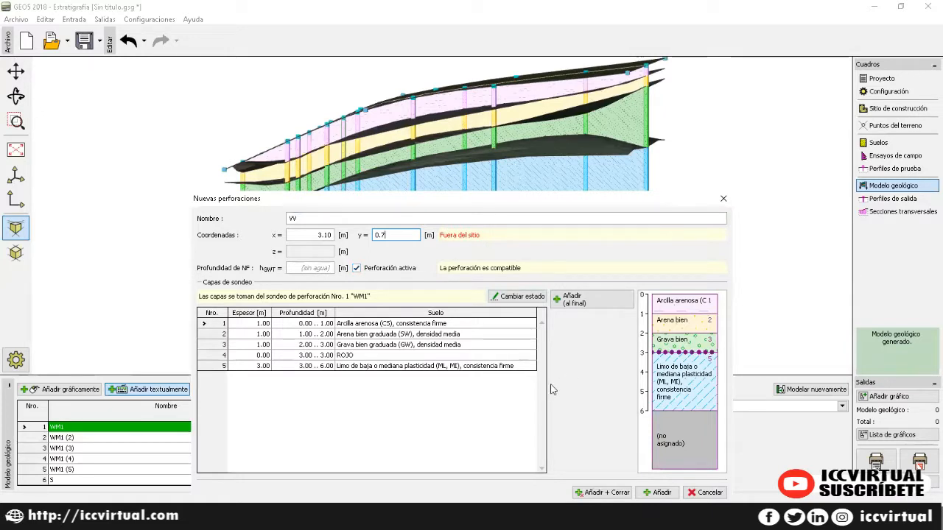
{"action": "left_click", "coordinate": [660, 492]}
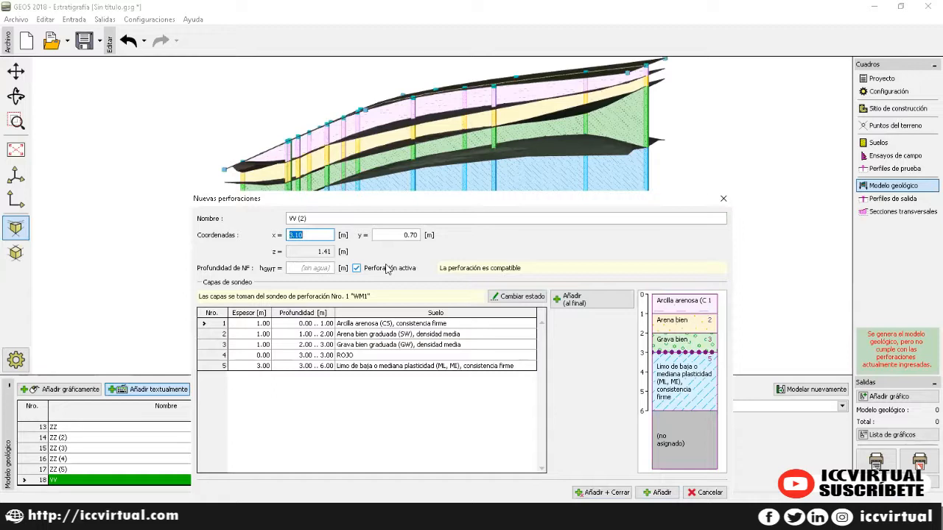
Step: Add VV (2) at x 3.20, y 3.00 and VV (3) at x 3.40
{"action": "type", "text": "3"}
{"action": "key", "text": "Tab"}
{"action": "type", "text": "3"}
{"action": "key", "text": "Tab"}
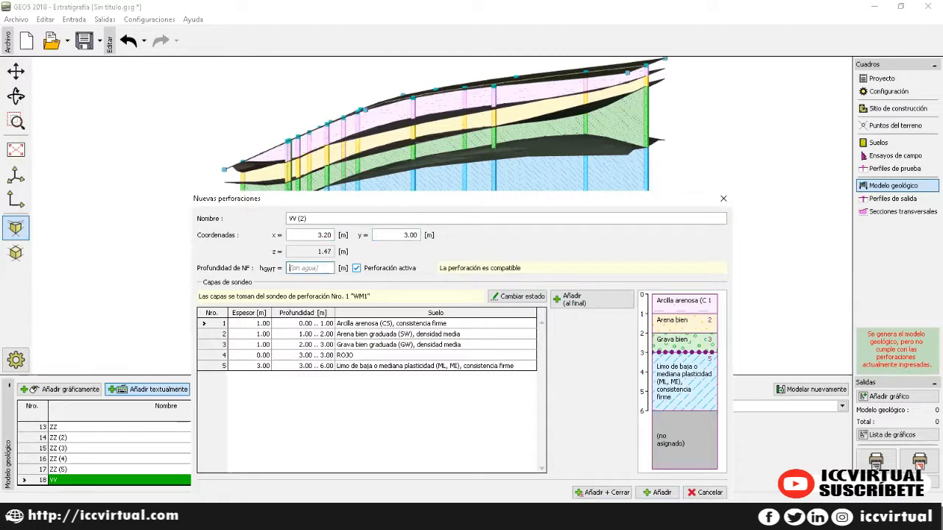
{"action": "left_click", "coordinate": [657, 492]}
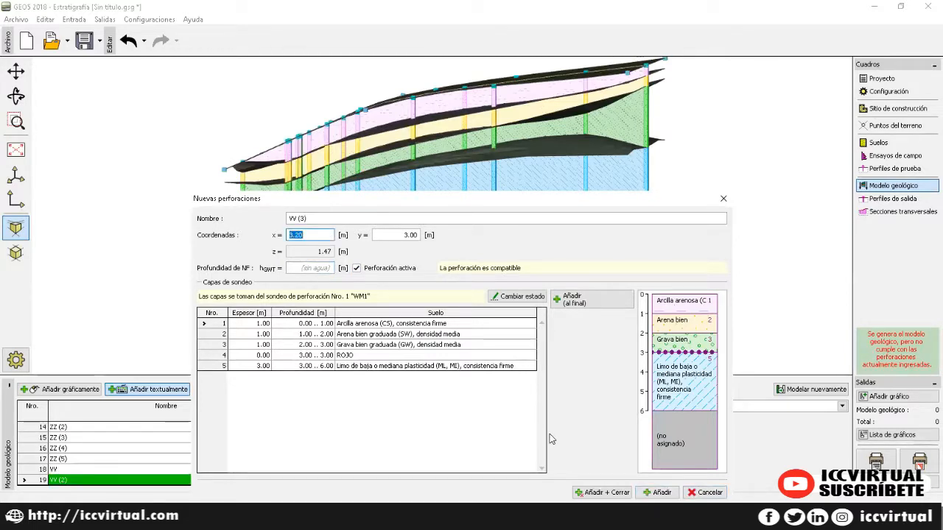
{"action": "type", "text": "3.4"}
{"action": "key", "text": "Tab"}
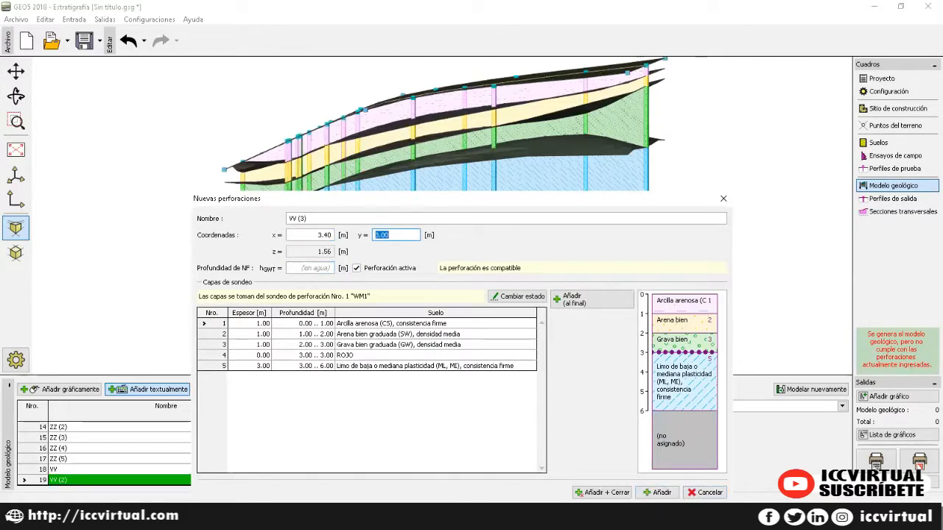
{"action": "type", "text": "5"}
{"action": "left_click", "coordinate": [667, 492]}
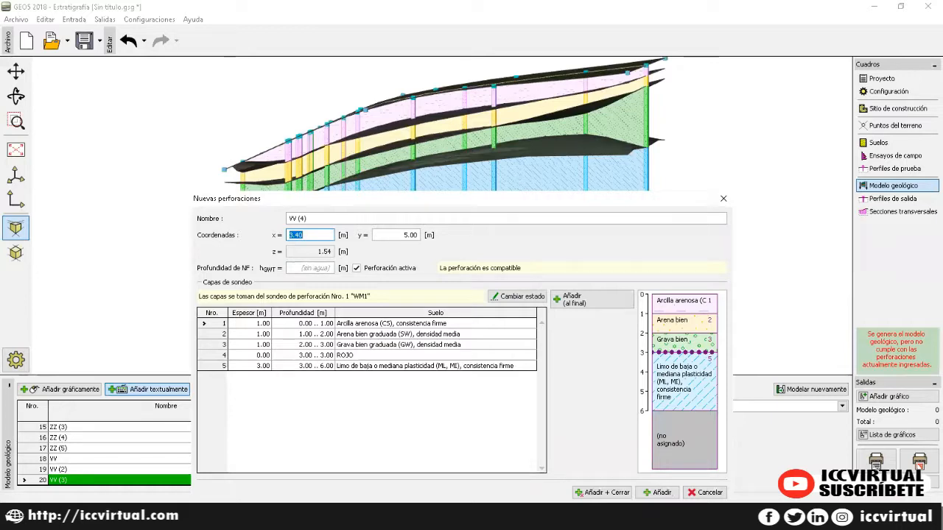
Step: Add VV (4) at x 3.50, y 7.30 and VV (5) at x 3.60, y 9.60
{"action": "type", "text": "3.5"}
{"action": "key", "text": "Tab"}
{"action": "type", "text": "7.3"}
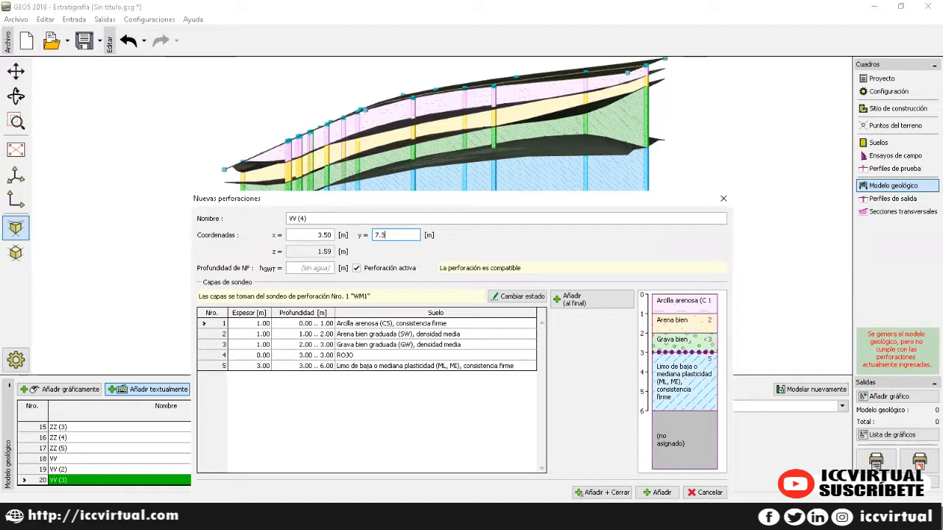
{"action": "key", "text": "Tab"}
{"action": "left_click", "coordinate": [661, 493]}
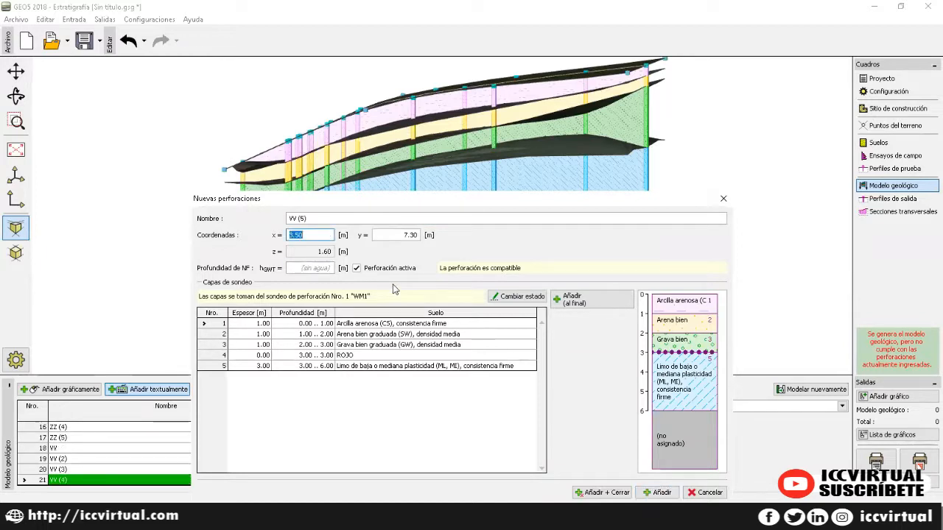
{"action": "key", "text": "Tab"}
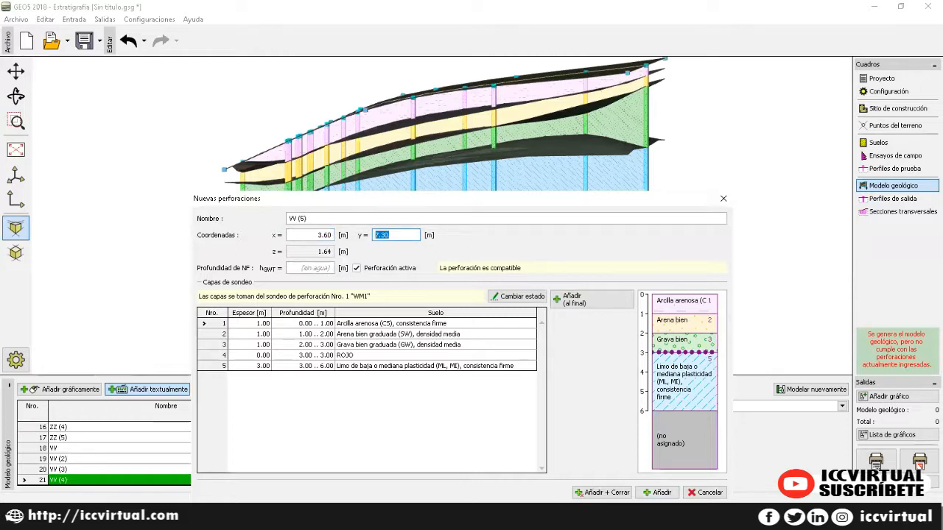
{"action": "type", "text": "9.6"}
{"action": "key", "text": "Tab"}
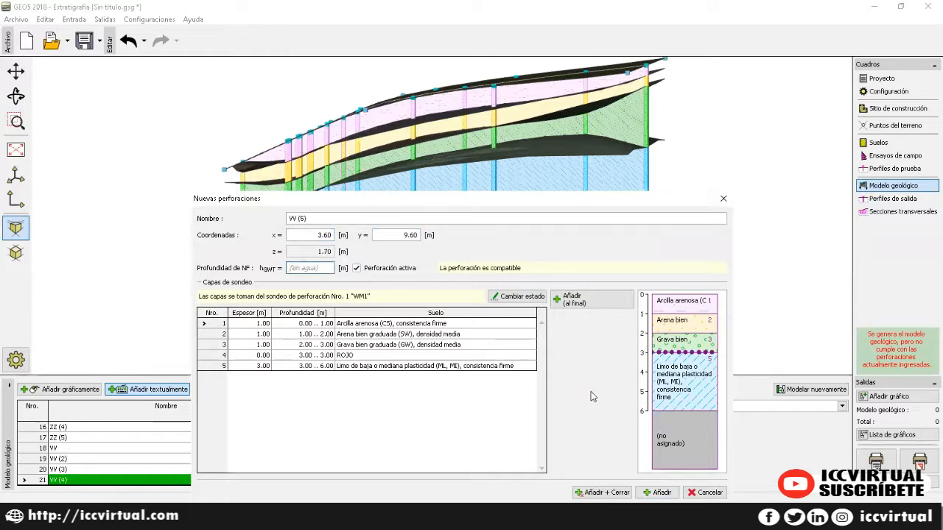
{"action": "left_click", "coordinate": [655, 493]}
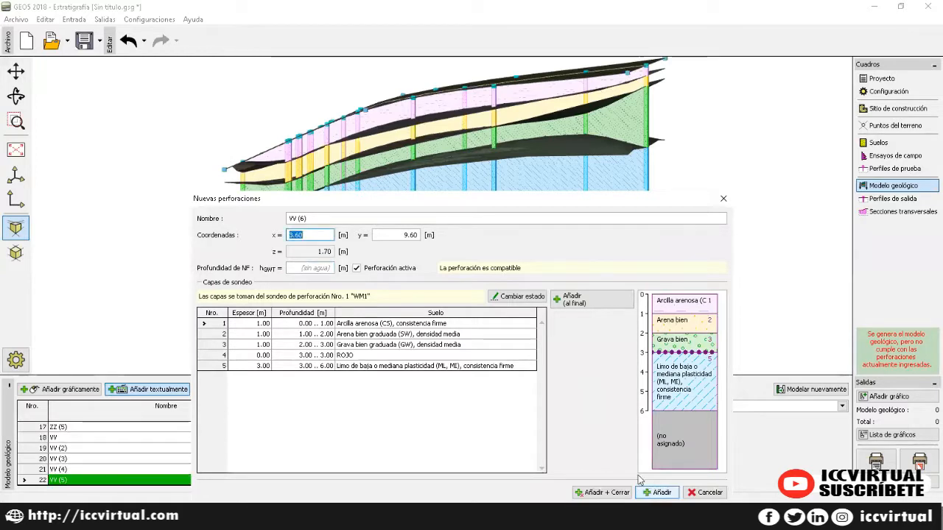
Step: Close the borehole form to regenerate the model, then show the cross-sections list with ST1
{"action": "left_click", "coordinate": [723, 200]}
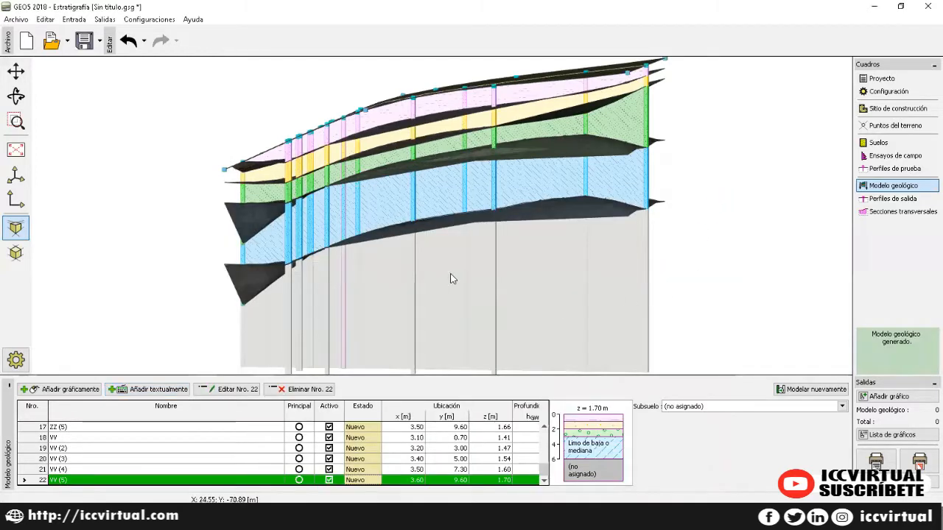
{"action": "left_click", "coordinate": [887, 199]}
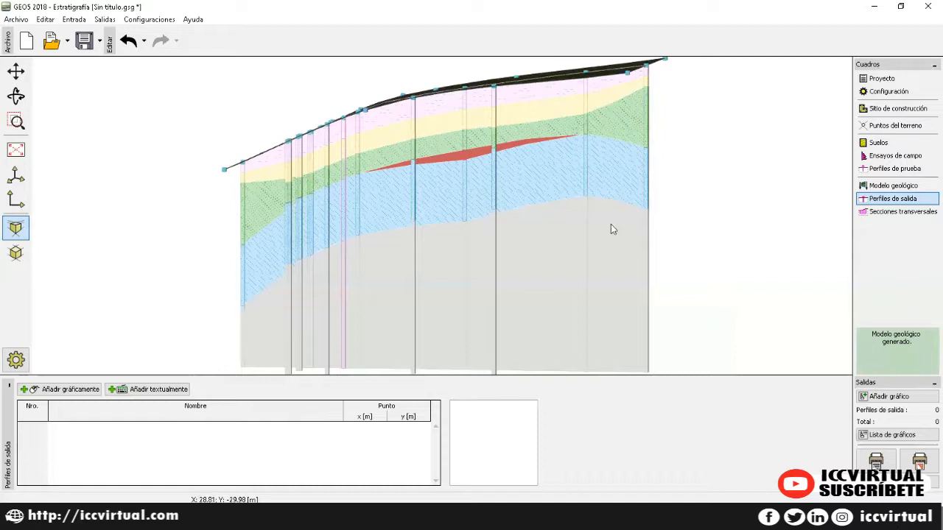
{"action": "left_click", "coordinate": [923, 213]}
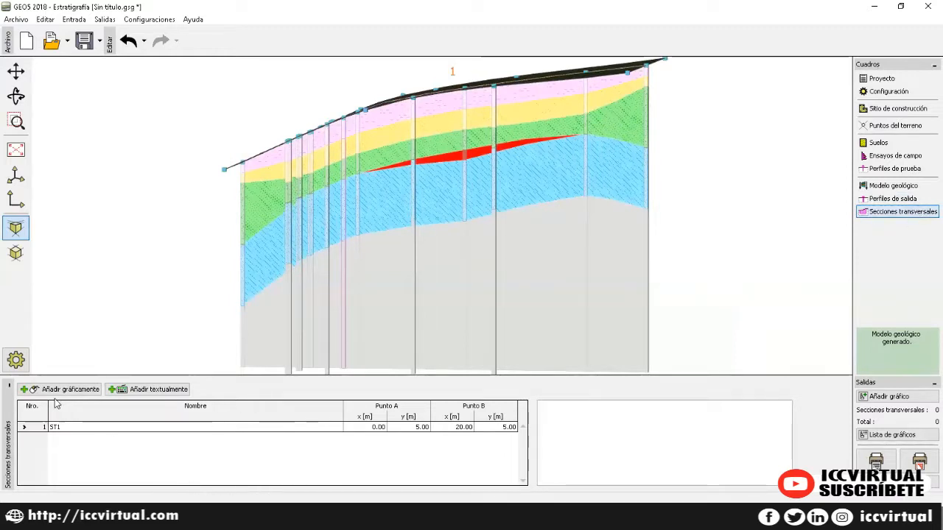
Step: Add cross-section ST2 from Point A (10, 0) to Point B (10, 10) using typed coordinates
{"action": "left_click", "coordinate": [150, 389]}
{"action": "left_click", "coordinate": [284, 162]}
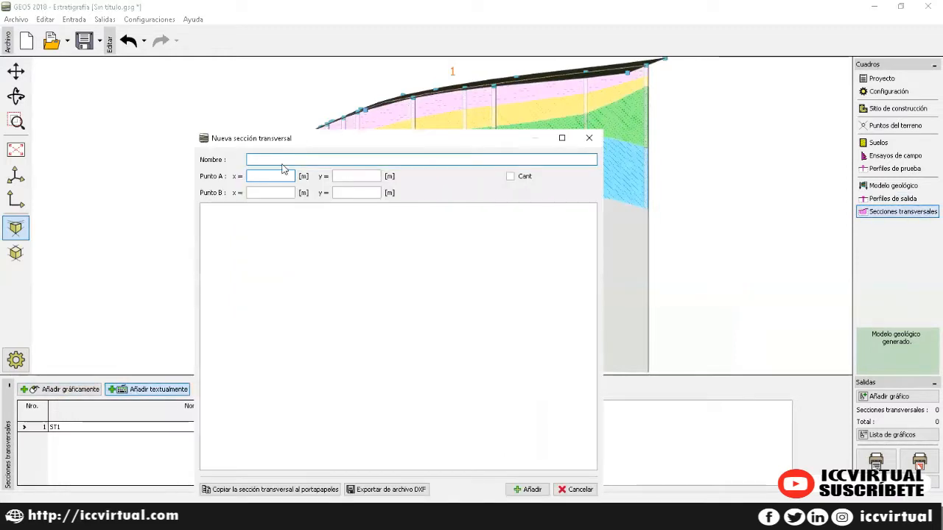
{"action": "type", "text": "ST2"}
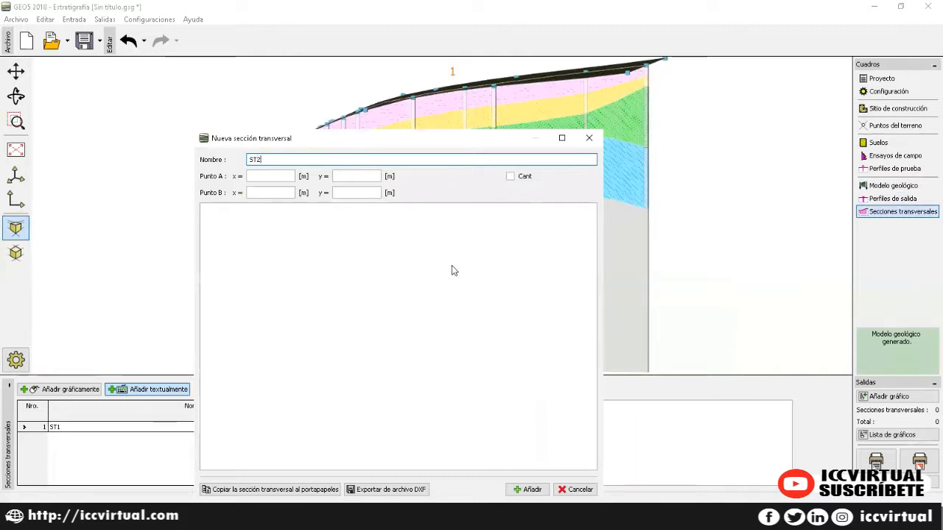
{"action": "left_click", "coordinate": [266, 176]}
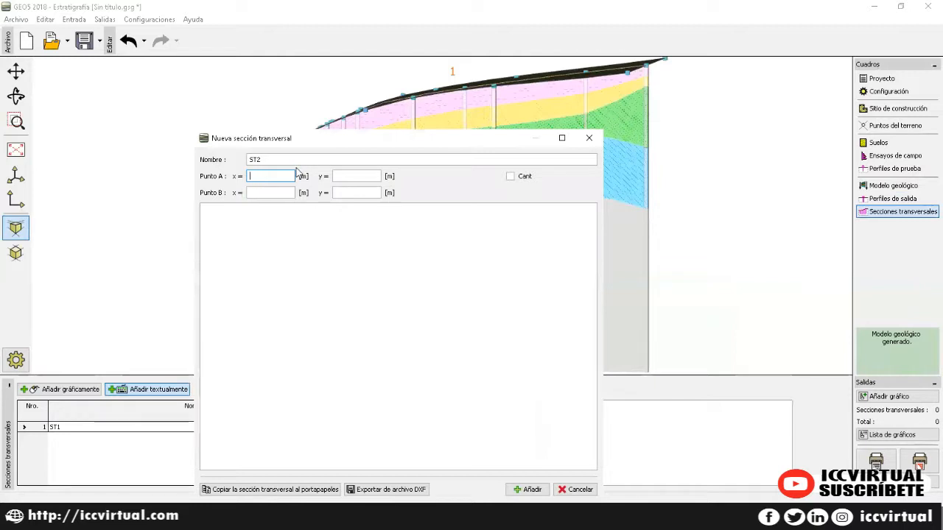
{"action": "key", "text": "Tab"}
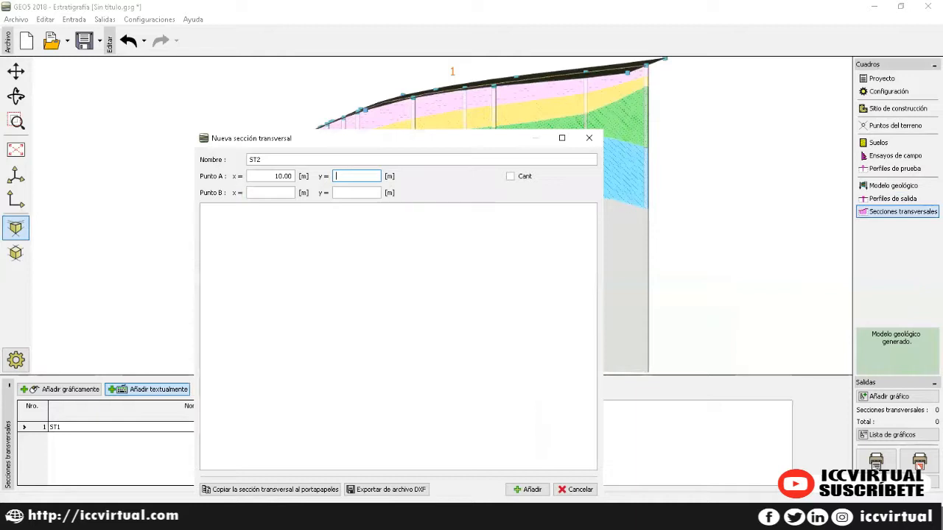
{"action": "key", "text": "Tab"}
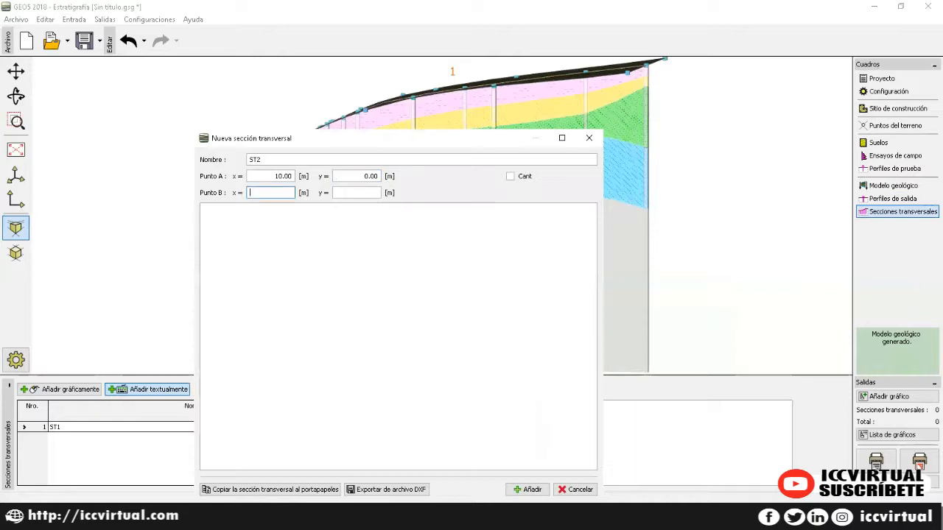
{"action": "key", "text": "Tab"}
{"action": "type", "text": "10"}
{"action": "key", "text": "Tab"}
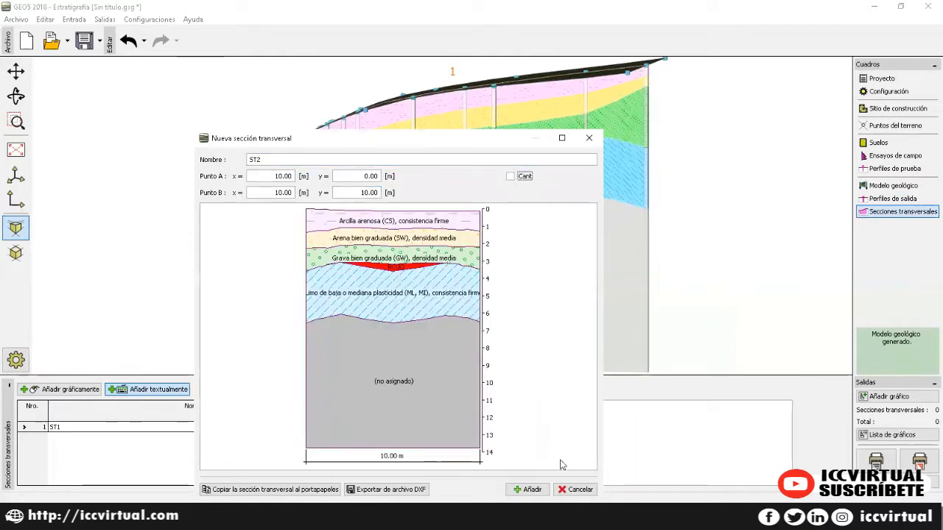
{"action": "left_click", "coordinate": [528, 489]}
{"action": "left_click", "coordinate": [589, 139]}
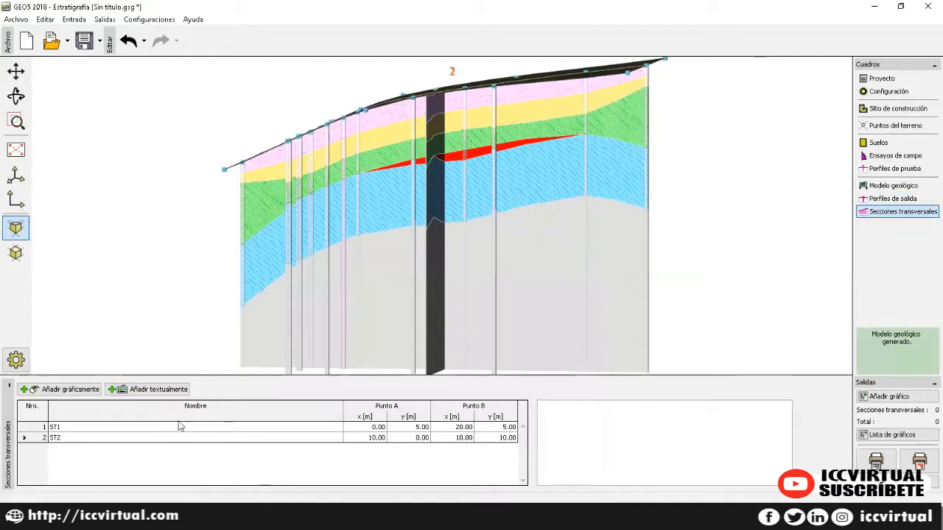
Step: Select cross-section ST1 and rotate the 3D model to view it from above
{"action": "left_click", "coordinate": [141, 427]}
{"action": "left_click", "coordinate": [17, 96]}
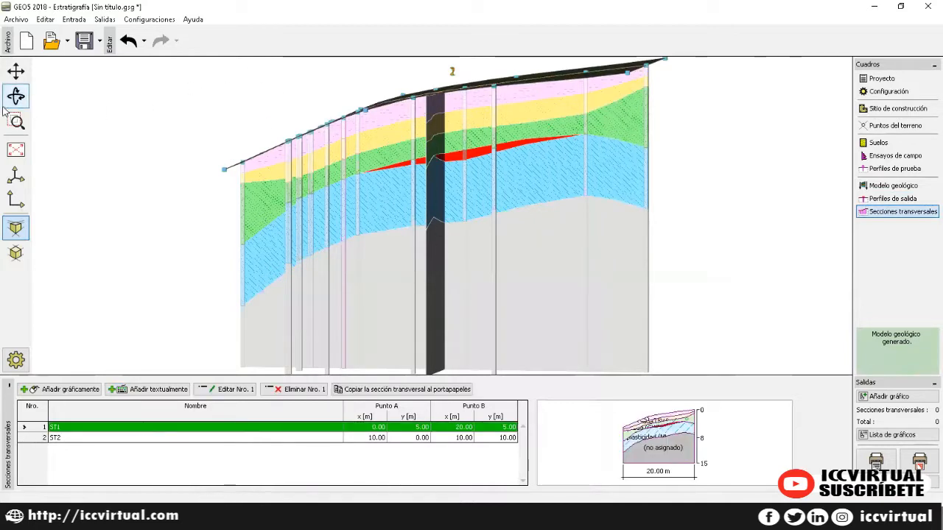
{"action": "left_click_drag", "start_coordinate": [209, 127], "coordinate": [340, 160]}
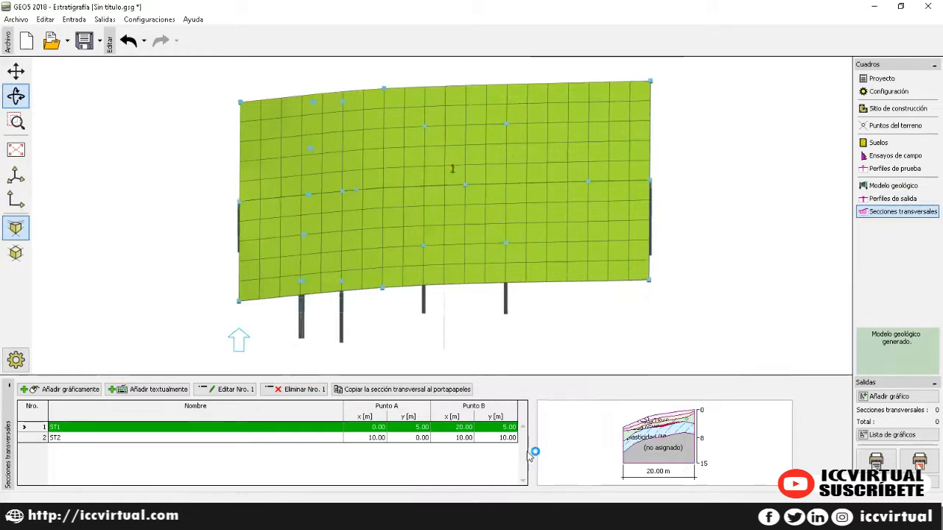
{"action": "double_click", "coordinate": [354, 427]}
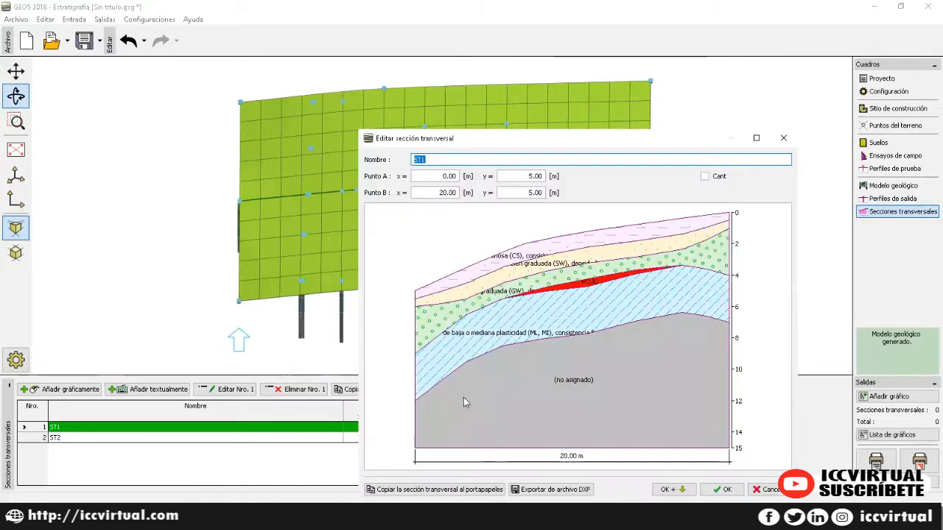
{"action": "left_click", "coordinate": [783, 138]}
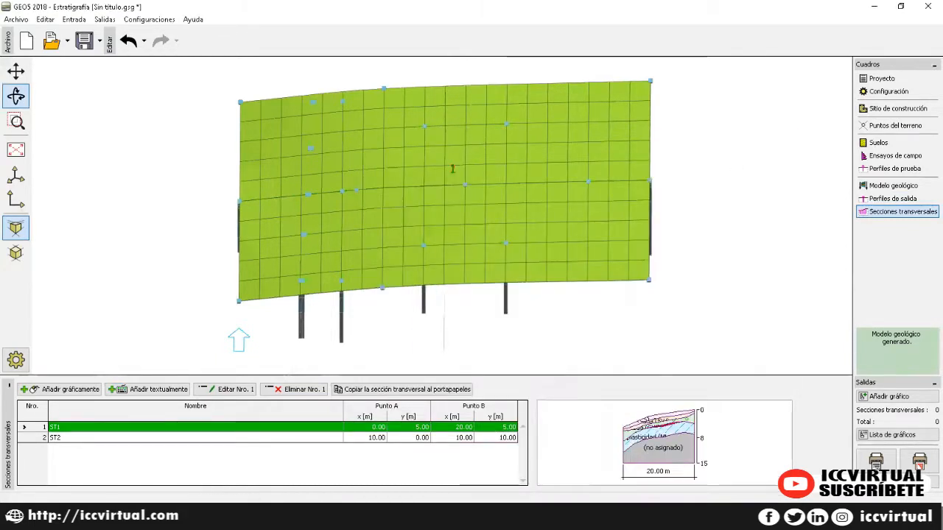
{"action": "left_click", "coordinate": [228, 441]}
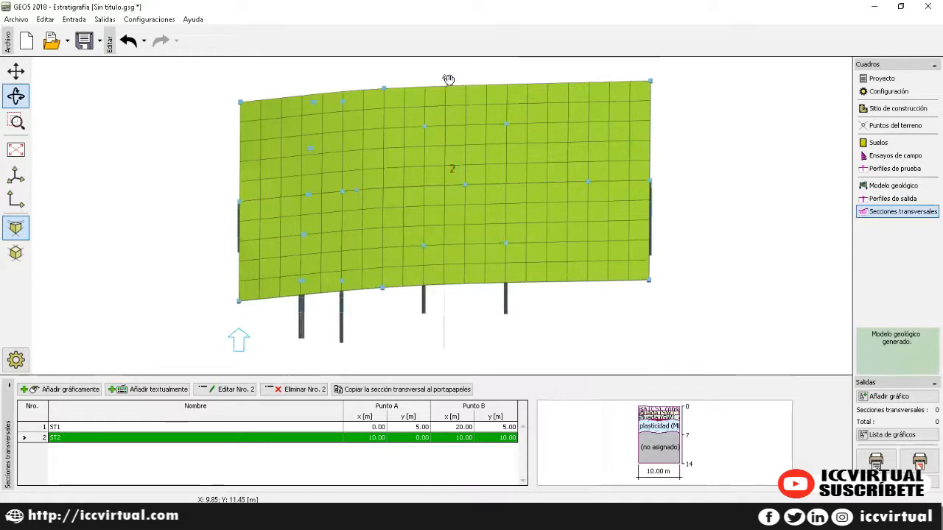
{"action": "double_click", "coordinate": [359, 440]}
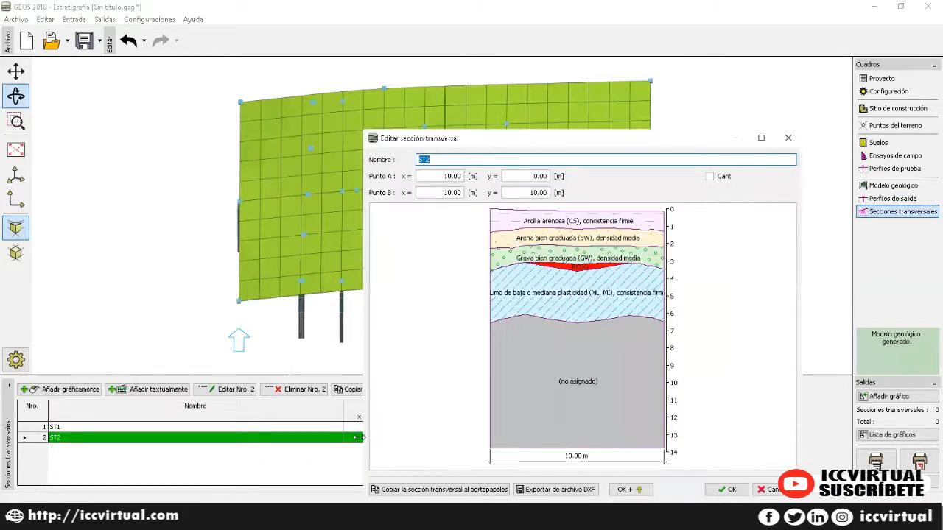
{"action": "left_click", "coordinate": [787, 138]}
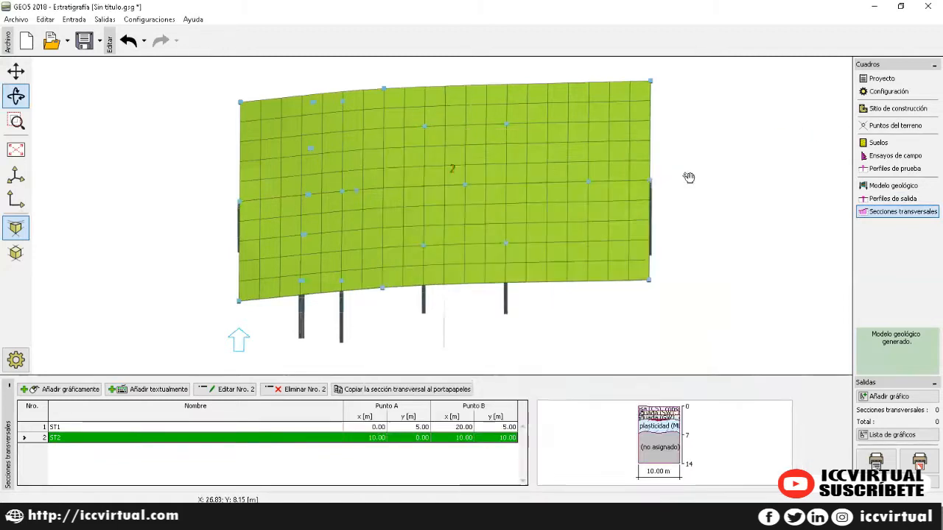
{"action": "left_click_drag", "start_coordinate": [170, 228], "coordinate": [196, 162]}
Step: Orbit the 3D model, go back to Modelo geológico, and zoom to fit the whole model
{"action": "left_click_drag", "start_coordinate": [770, 202], "coordinate": [554, 144]}
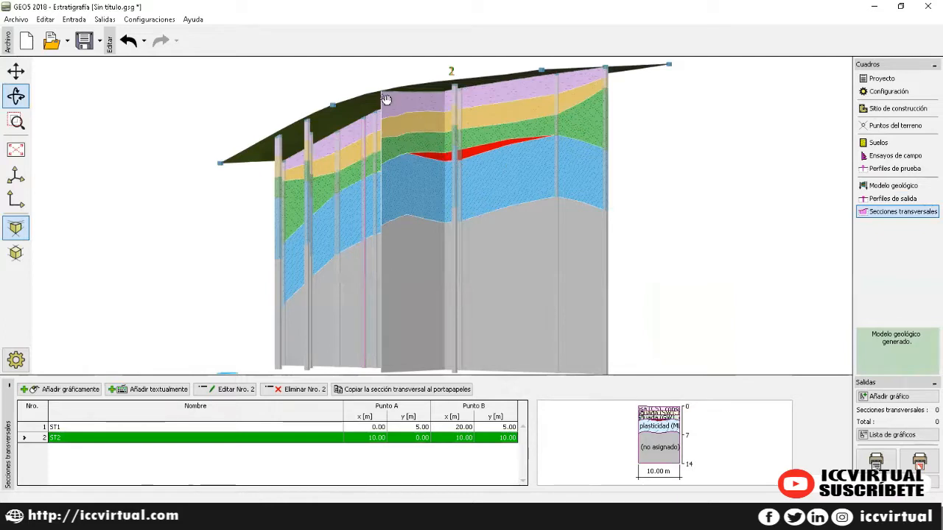
{"action": "left_click_drag", "start_coordinate": [530, 258], "coordinate": [625, 285]}
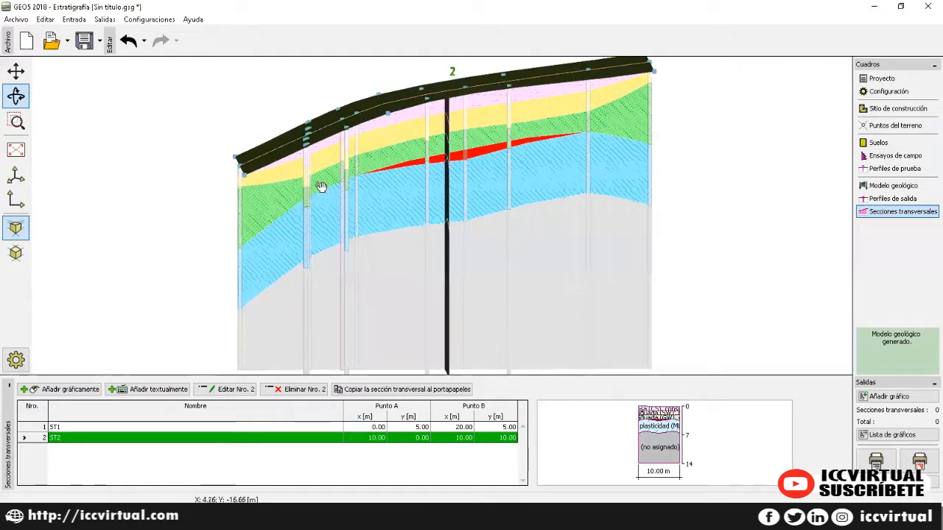
{"action": "left_click", "coordinate": [891, 200]}
{"action": "left_click", "coordinate": [888, 187]}
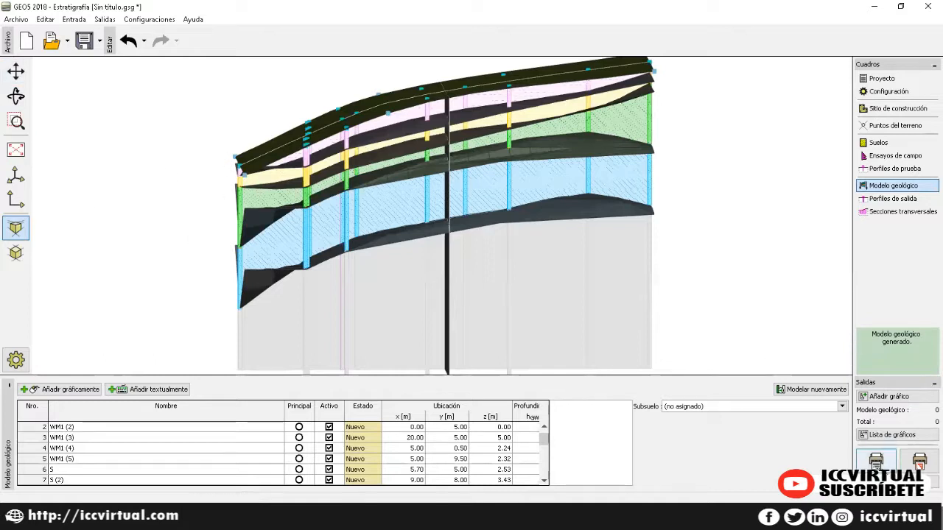
{"action": "left_click", "coordinate": [15, 152]}
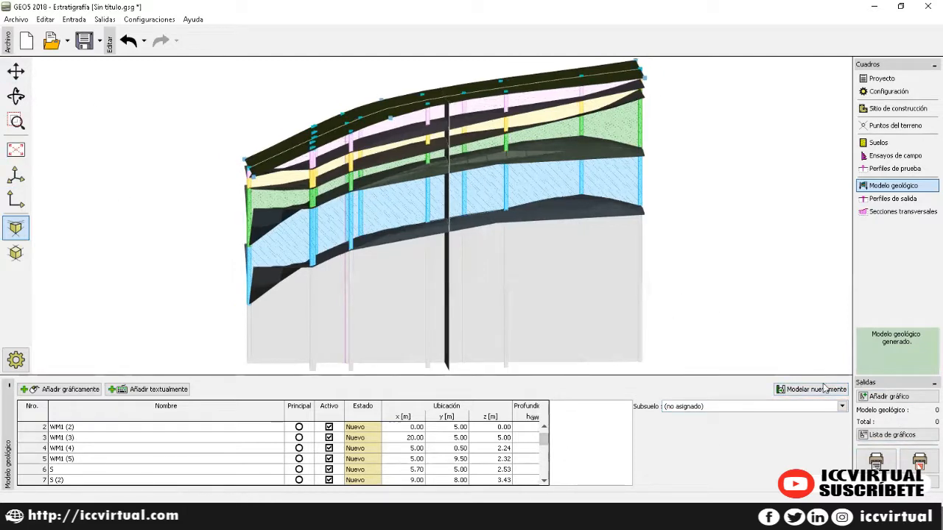
Step: Preview the printable report, scroll through its pages, then close the preview
{"action": "left_click", "coordinate": [875, 461]}
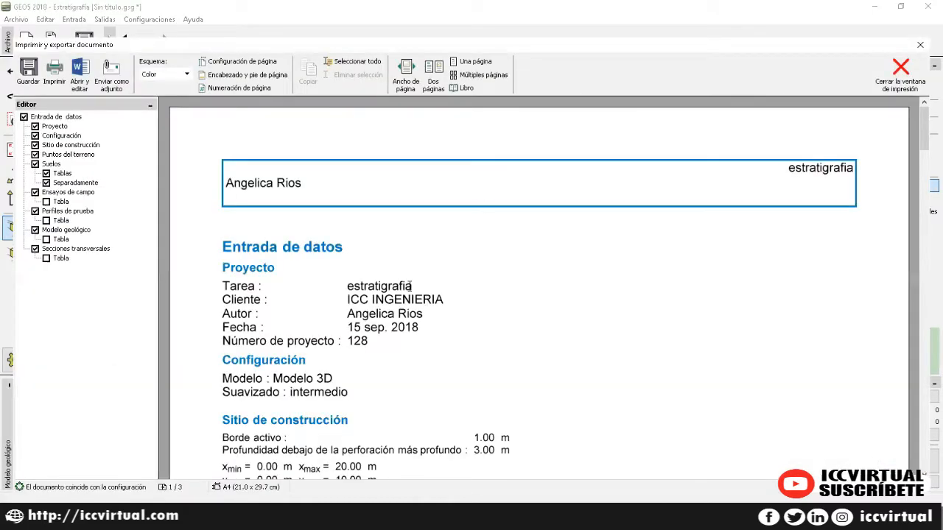
{"action": "scroll", "coordinate": [380, 254], "scroll_direction": "down", "scroll_amount": 6}
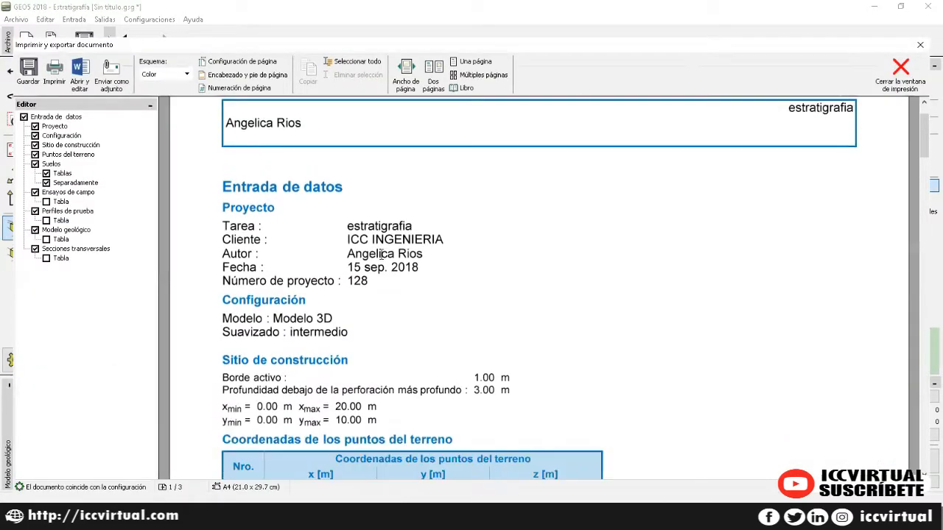
{"action": "scroll", "coordinate": [382, 262], "scroll_direction": "up", "scroll_amount": 4}
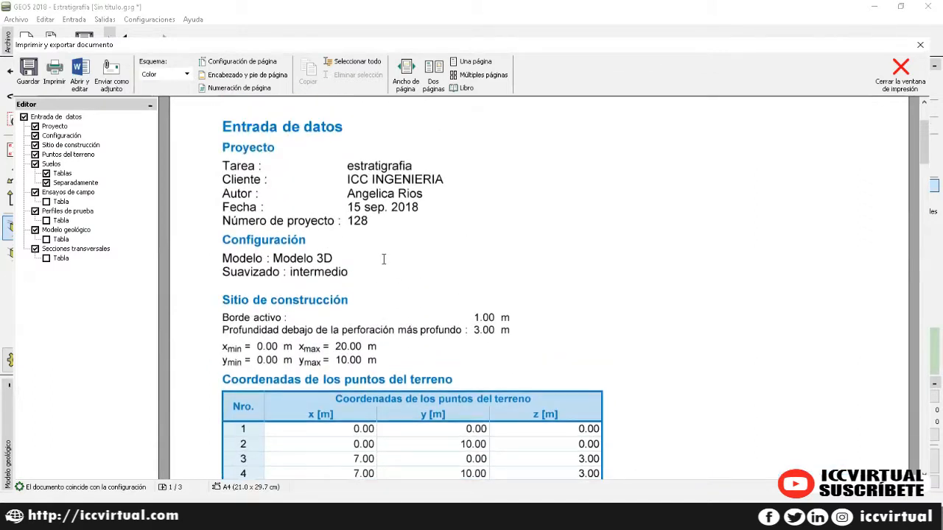
{"action": "scroll", "coordinate": [331, 232], "scroll_direction": "down", "scroll_amount": 10}
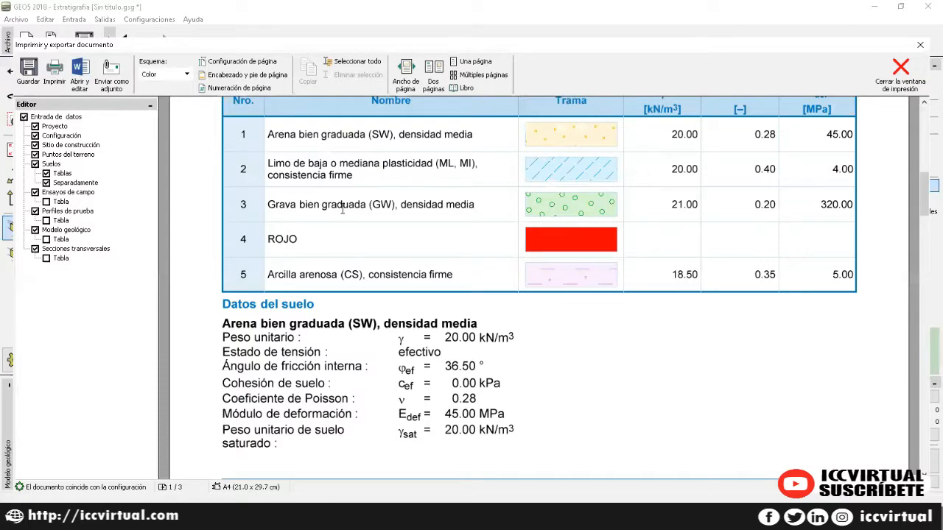
{"action": "scroll", "coordinate": [341, 212], "scroll_direction": "down", "scroll_amount": 6}
{"action": "scroll", "coordinate": [341, 212], "scroll_direction": "down", "scroll_amount": 12}
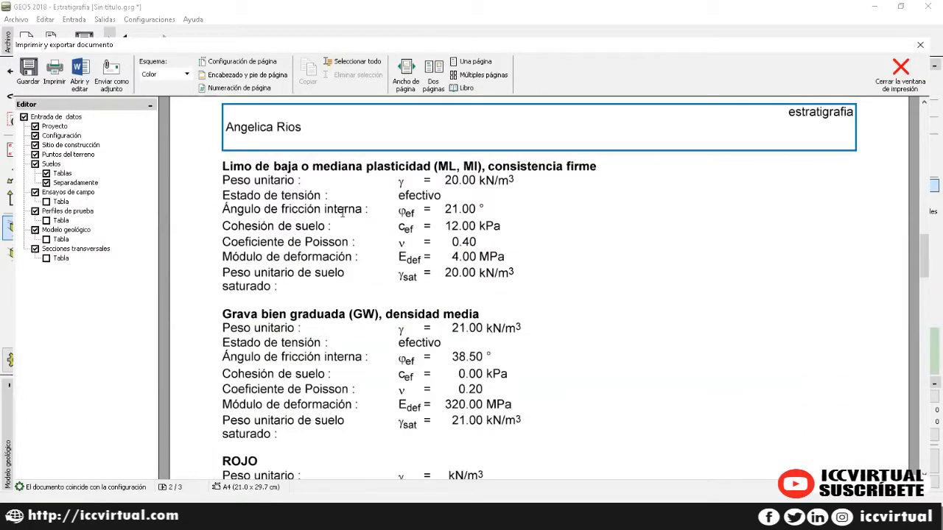
{"action": "scroll", "coordinate": [341, 214], "scroll_direction": "up", "scroll_amount": 14}
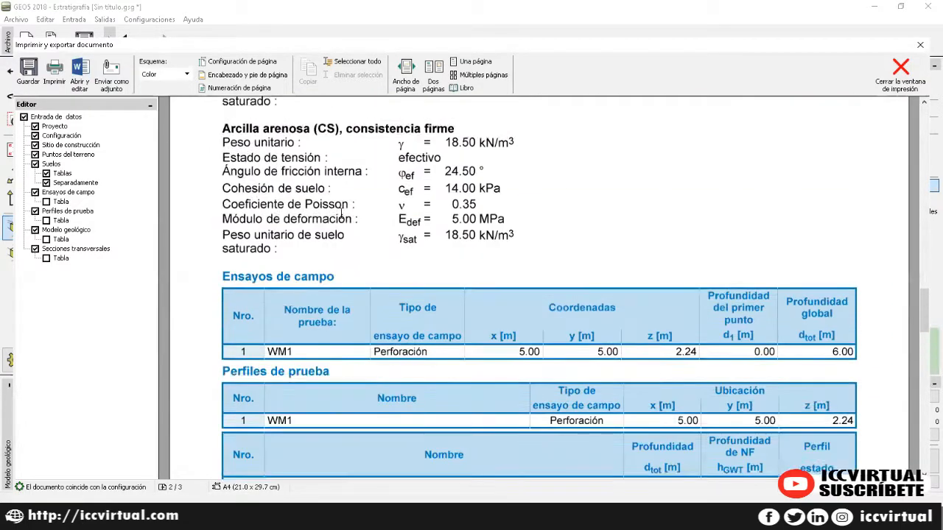
{"action": "scroll", "coordinate": [347, 206], "scroll_direction": "up", "scroll_amount": 5}
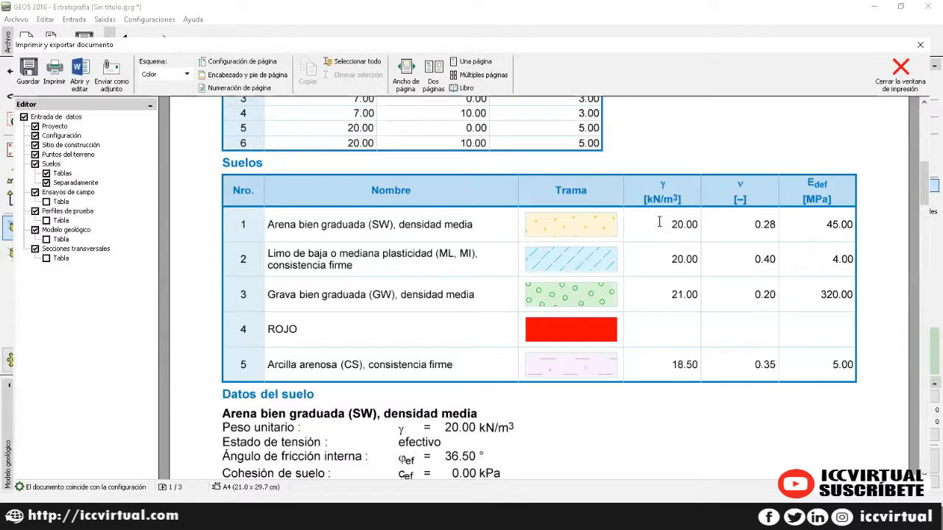
{"action": "left_click", "coordinate": [884, 82]}
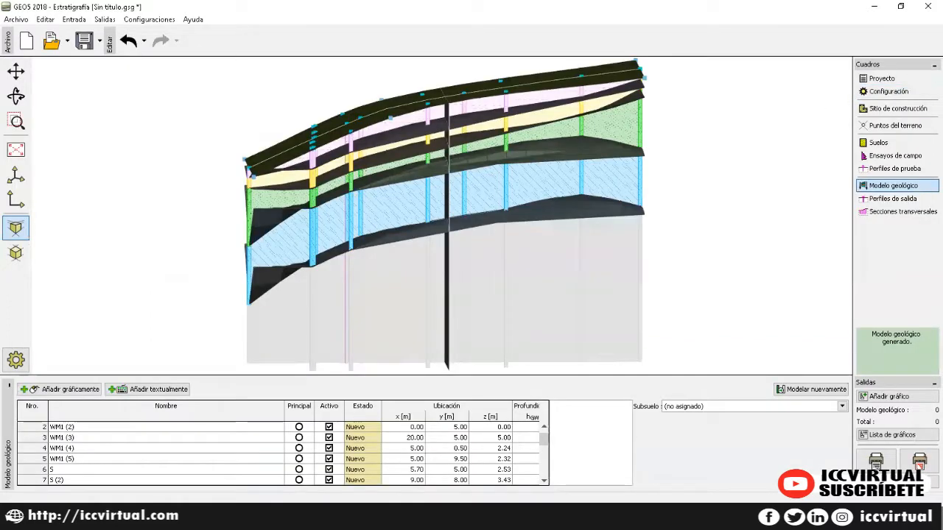
Step: Show cross-sections ST1 and ST2, preview their drawing for printing, then quit the program
{"action": "left_click", "coordinate": [900, 211]}
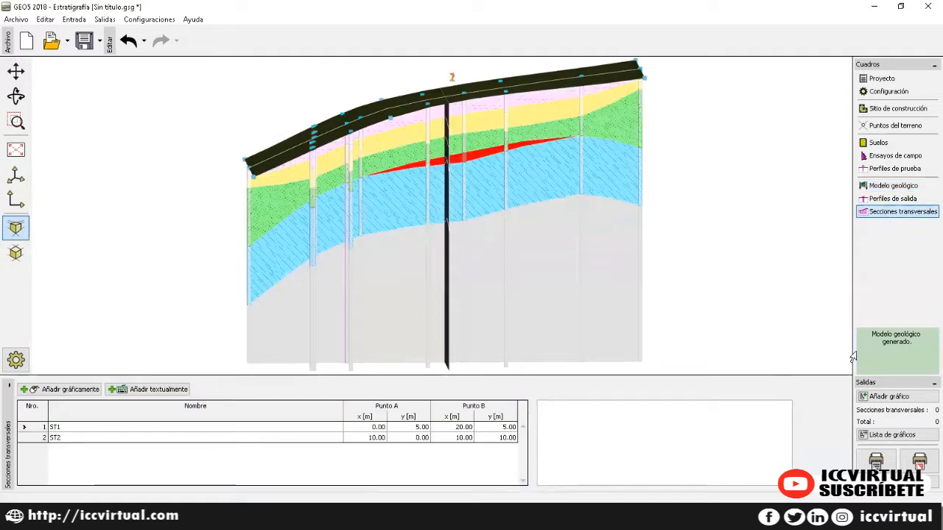
{"action": "left_click", "coordinate": [919, 460]}
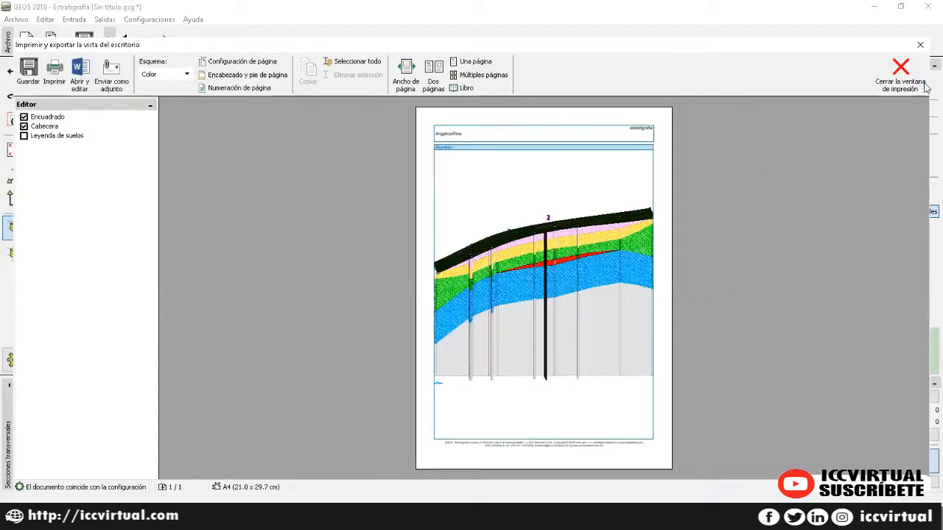
{"action": "left_click", "coordinate": [898, 78]}
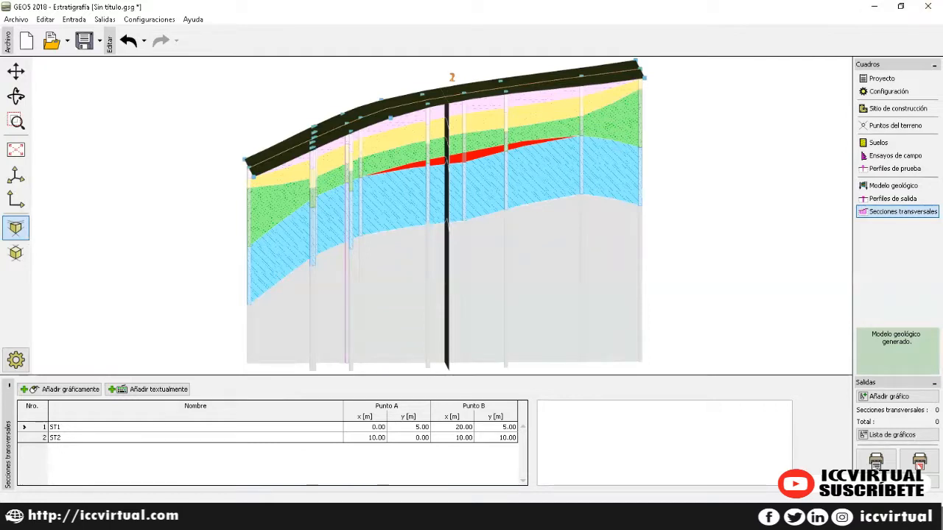
{"action": "left_click", "coordinate": [927, 6]}
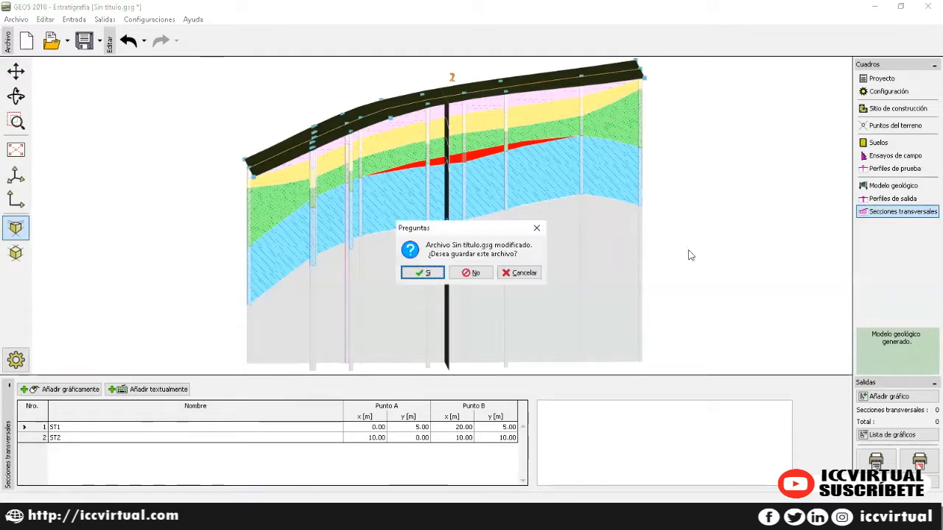
Step: Discard changes to Sin titulo.gsg and launch Pilote Anti-Deslizante from the GEO5 2018 ES folder
{"action": "left_click", "coordinate": [475, 274]}
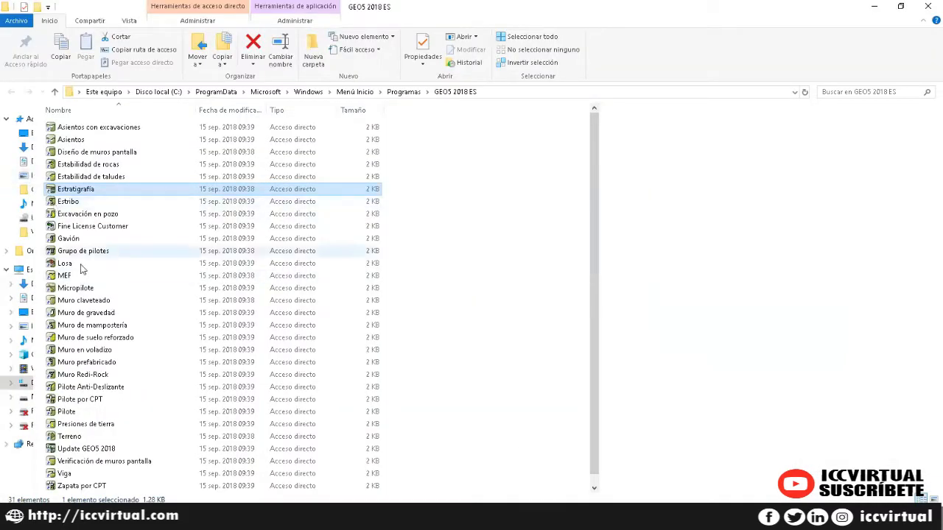
{"action": "scroll", "coordinate": [81, 274], "scroll_direction": "down", "scroll_amount": 1}
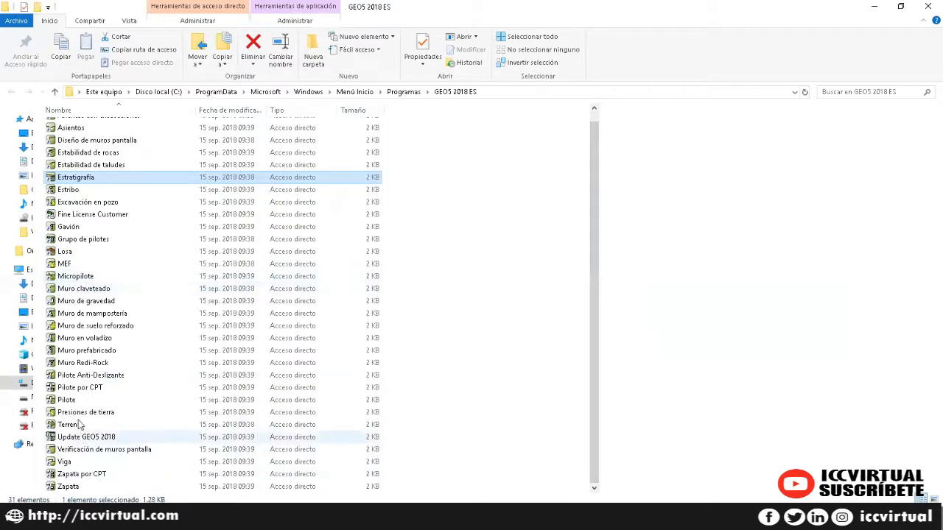
{"action": "left_click", "coordinate": [77, 377]}
{"action": "double_click", "coordinate": [78, 377]}
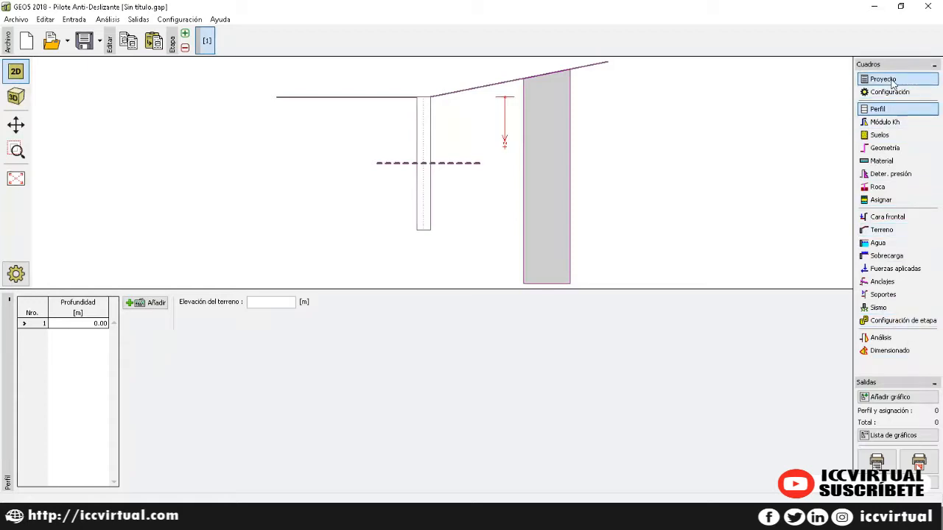
Step: Enter the author's name in the Proyecto details and keep the métrico unit system
{"action": "left_click", "coordinate": [887, 79]}
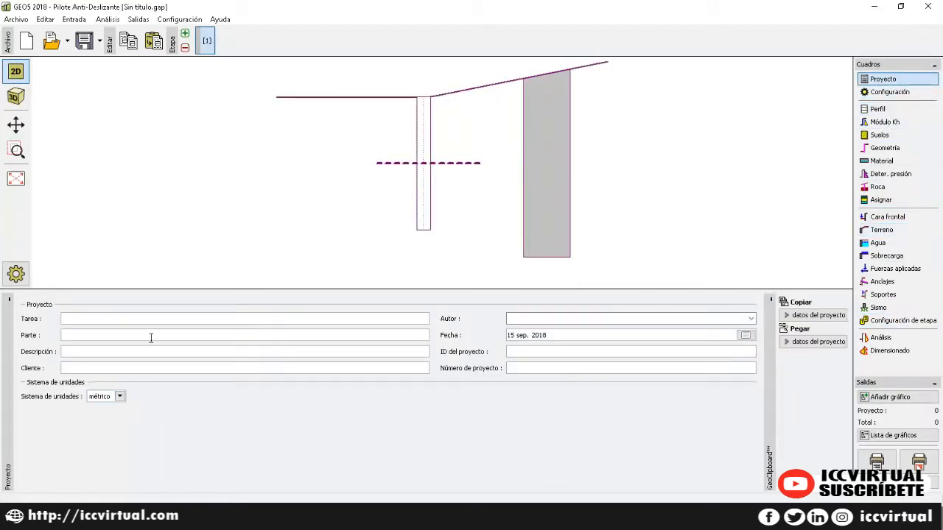
{"action": "left_click", "coordinate": [506, 320]}
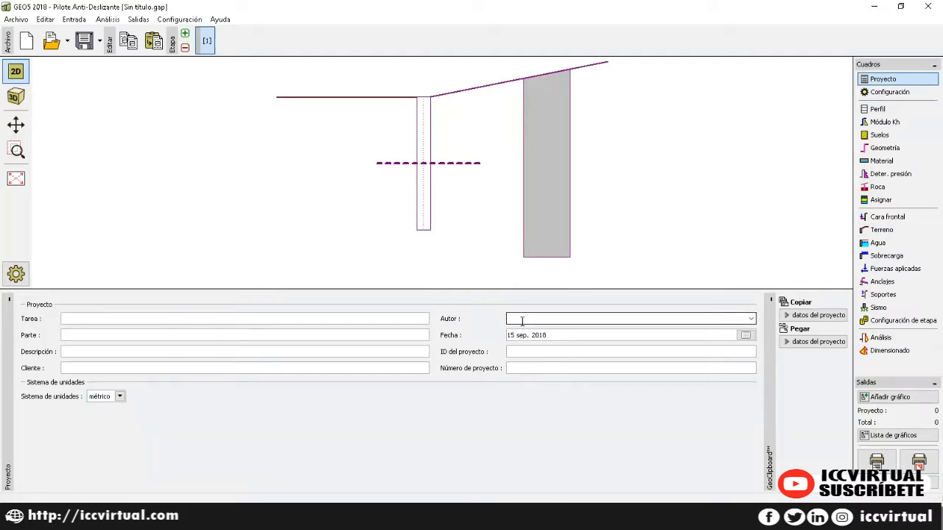
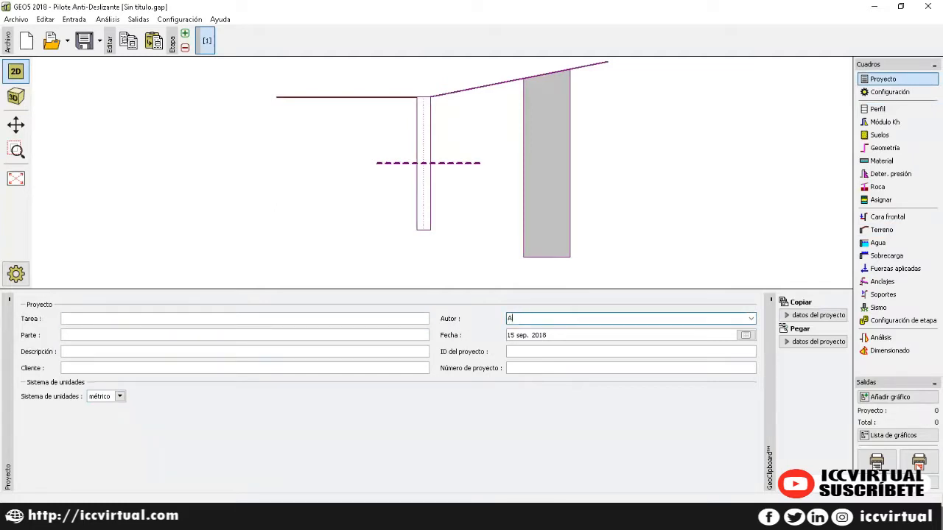
{"action": "left_click", "coordinate": [120, 396]}
{"action": "left_click", "coordinate": [121, 405]}
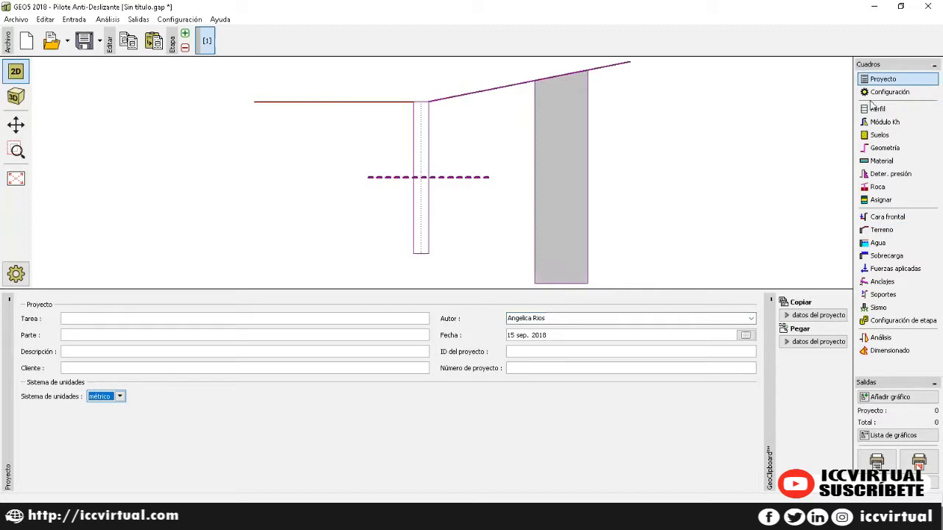
{"action": "left_click", "coordinate": [875, 96]}
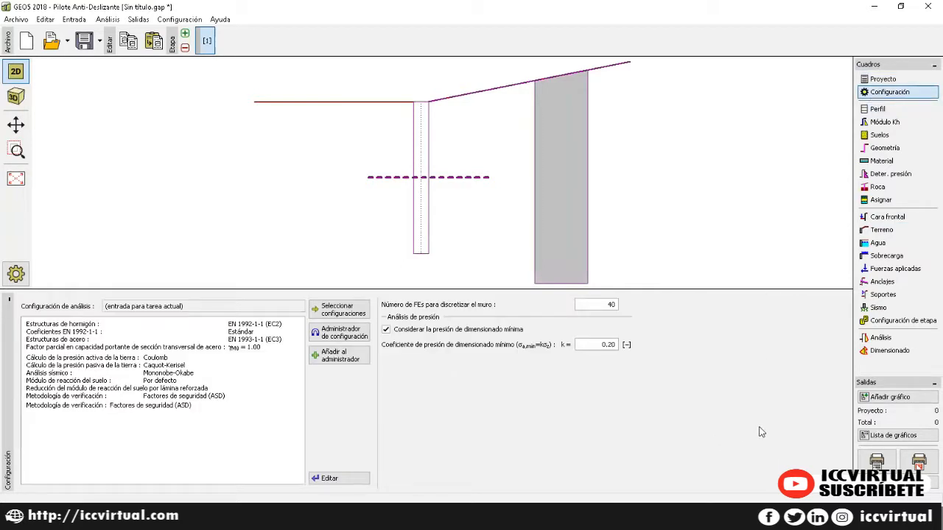
Step: Apply Estándar - Factor de seguridad settings, confirming 40 FEs for the wall and k = 0.20
{"action": "left_click", "coordinate": [356, 310]}
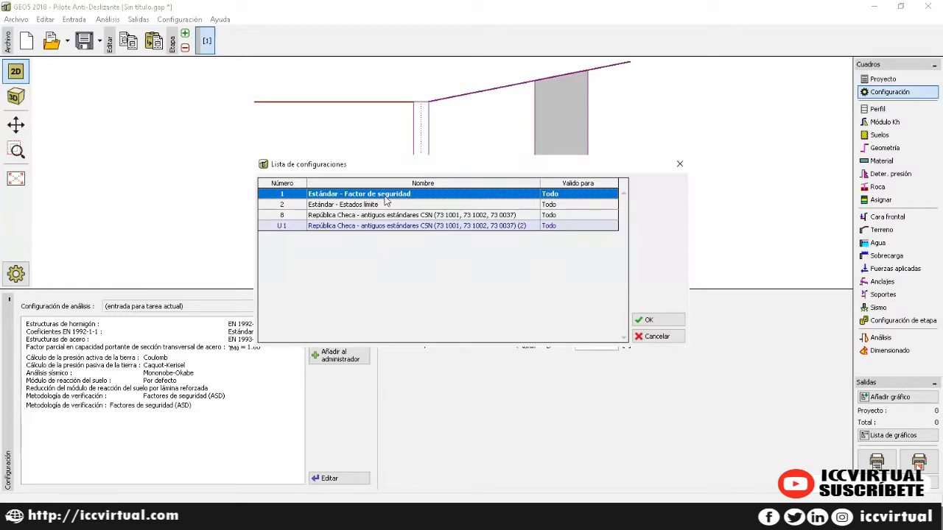
{"action": "left_click", "coordinate": [643, 320]}
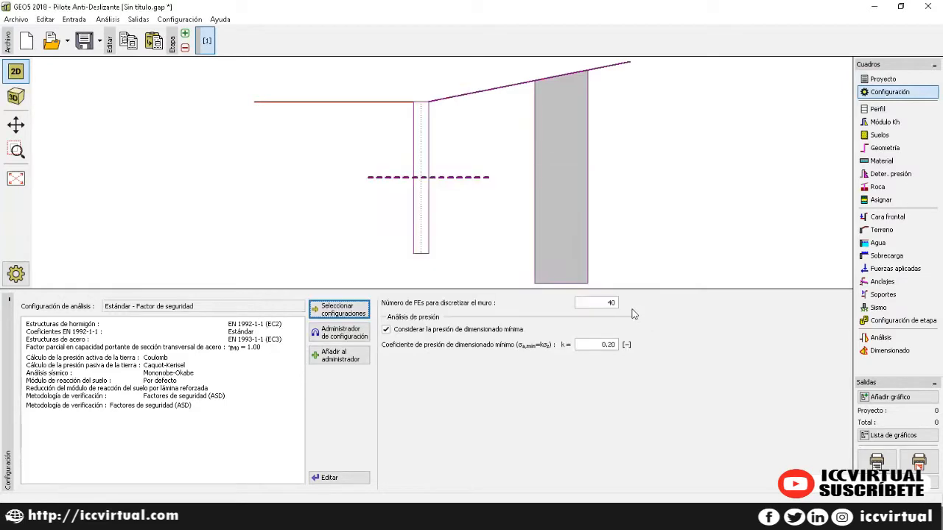
{"action": "left_click", "coordinate": [340, 478]}
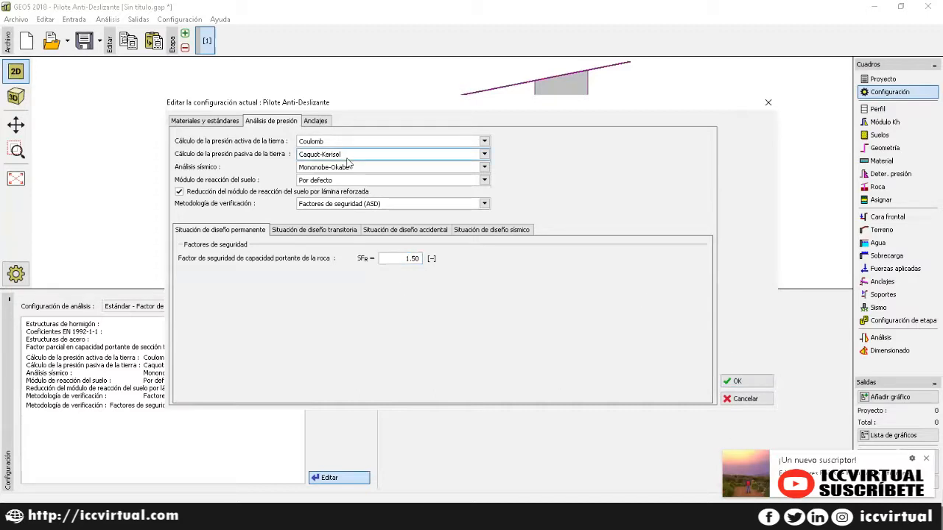
{"action": "left_click", "coordinate": [737, 381]}
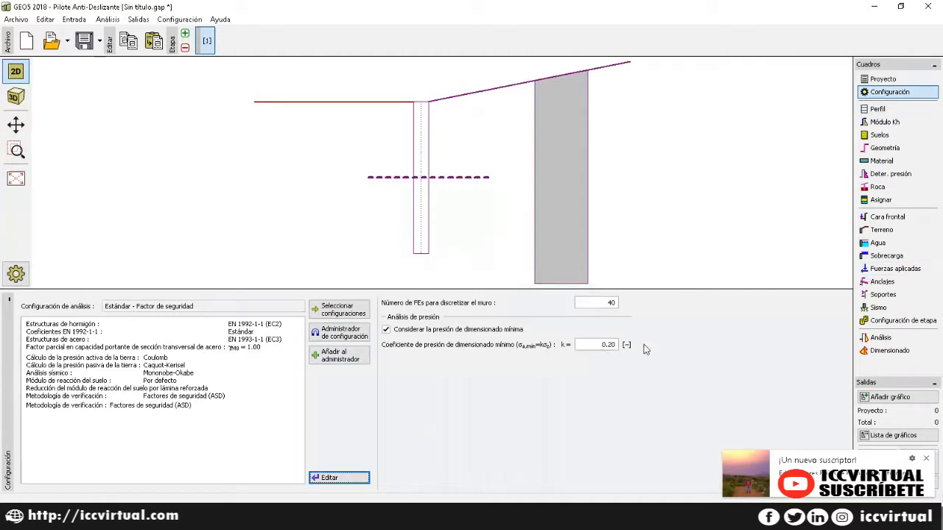
{"action": "left_click", "coordinate": [601, 302]}
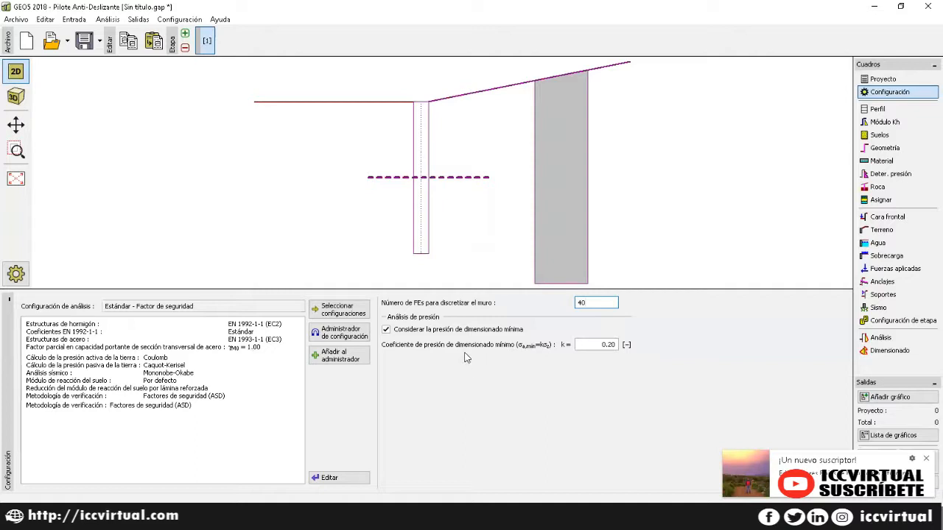
{"action": "left_click", "coordinate": [598, 344]}
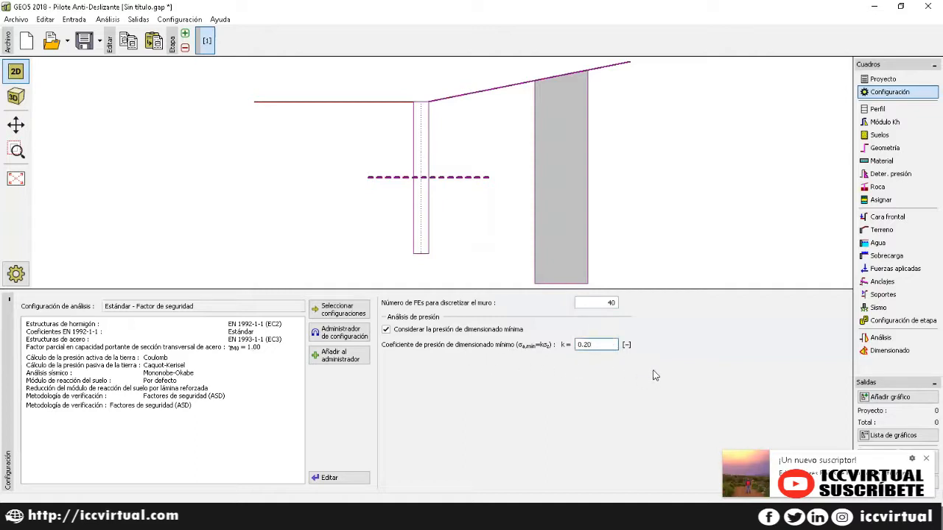
{"action": "left_click", "coordinate": [877, 111]}
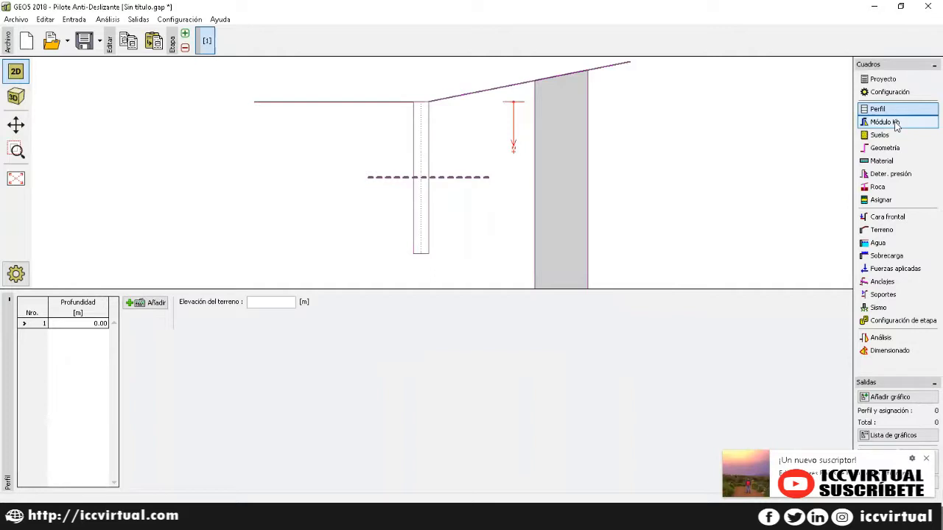
Step: Add a new soil profile interface at depth Z = 4.00 m
{"action": "left_click", "coordinate": [898, 112]}
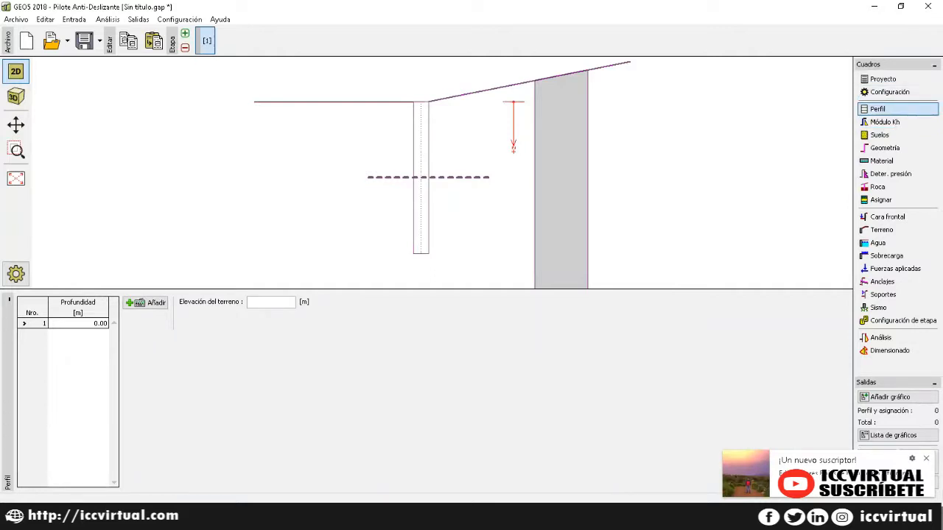
{"action": "left_click", "coordinate": [133, 307]}
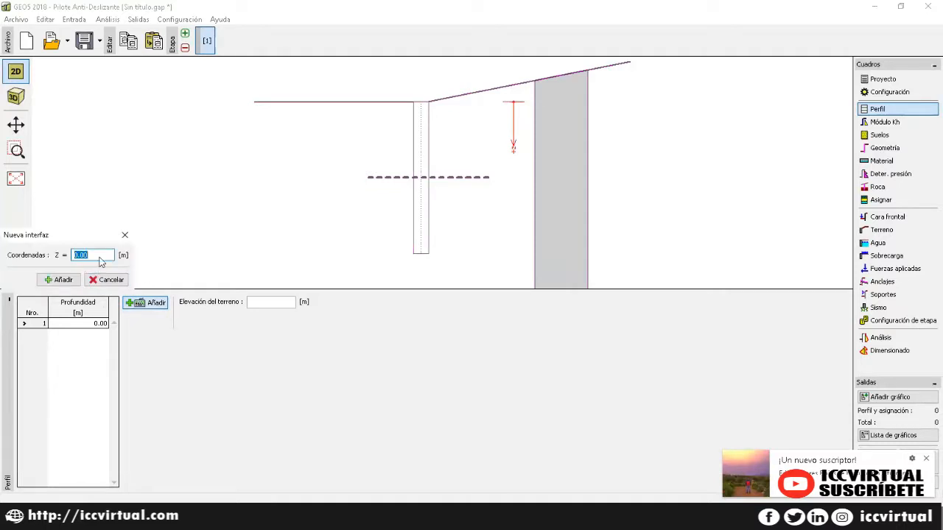
{"action": "type", "text": "4"}
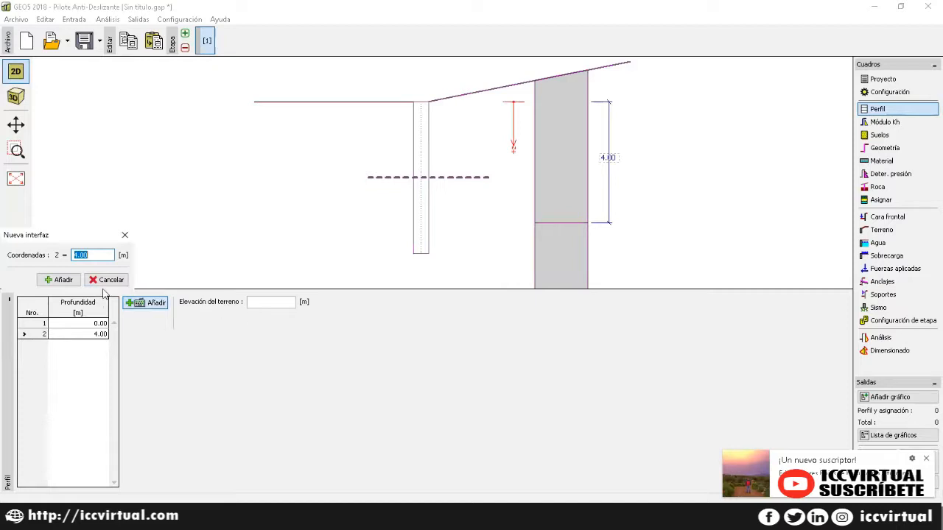
{"action": "left_click", "coordinate": [124, 235]}
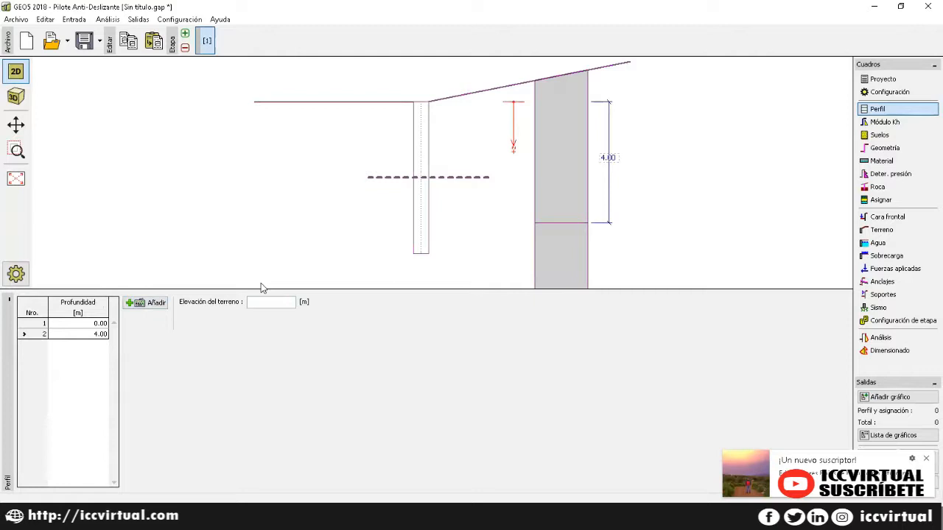
Step: Open the Módulo Kh subgrade reaction modulus input
{"action": "left_click", "coordinate": [889, 123]}
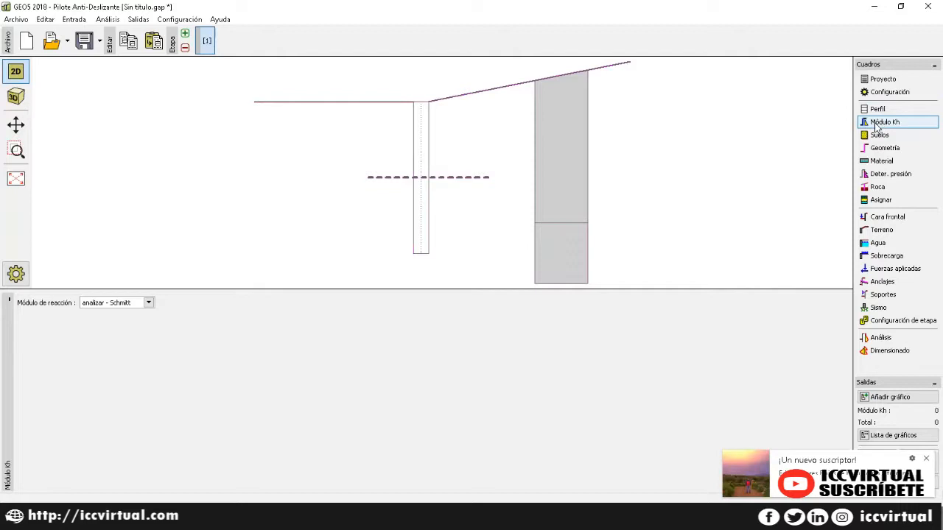
Step: Keep 'analizar - Schmitt' as the subgrade reaction modulus method
{"action": "left_click", "coordinate": [149, 303]}
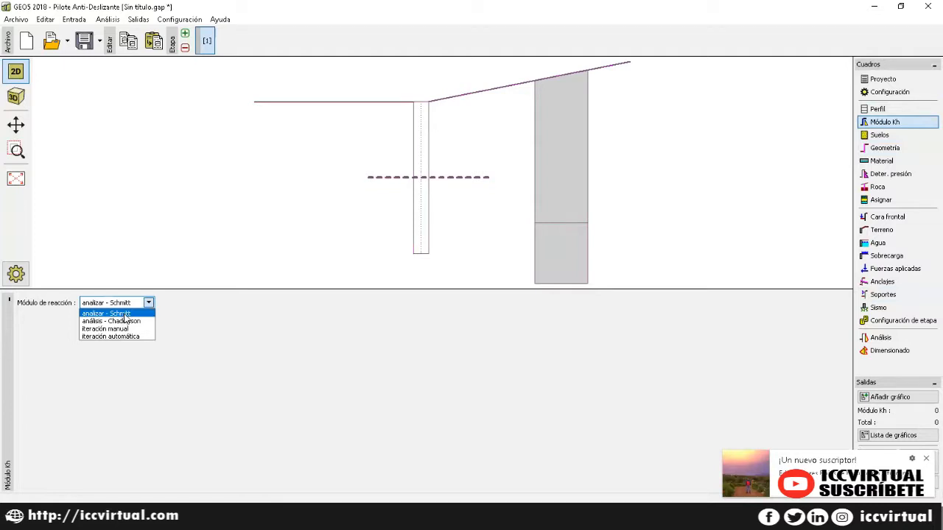
{"action": "left_click", "coordinate": [126, 315]}
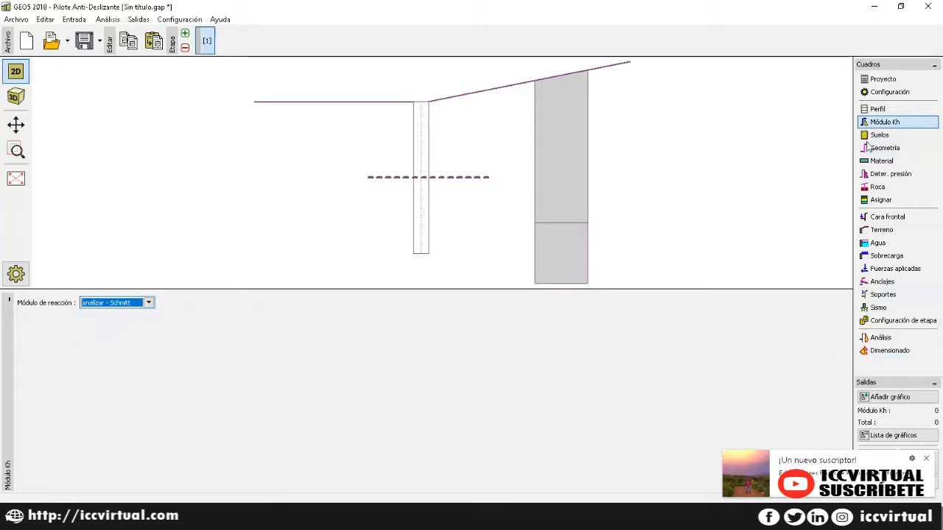
{"action": "left_click", "coordinate": [869, 136]}
Step: Start a new soil and fill it with firm Limo Gravoso (MG) classification values
{"action": "left_click", "coordinate": [50, 302]}
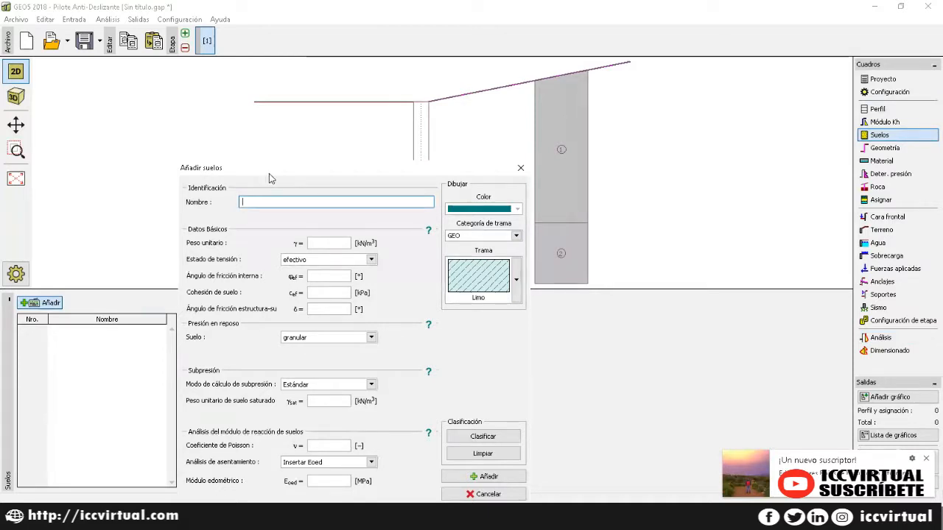
{"action": "left_click_drag", "start_coordinate": [276, 168], "coordinate": [278, 107]}
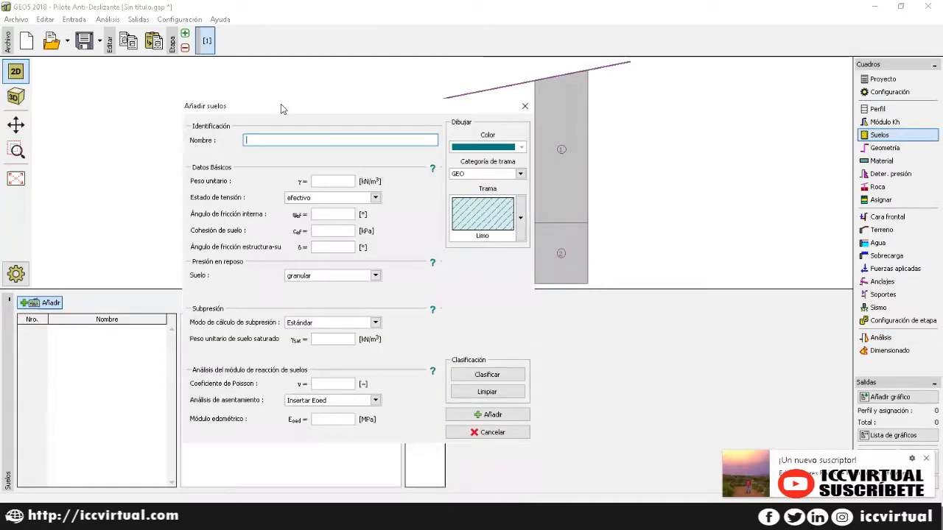
{"action": "left_click", "coordinate": [487, 375]}
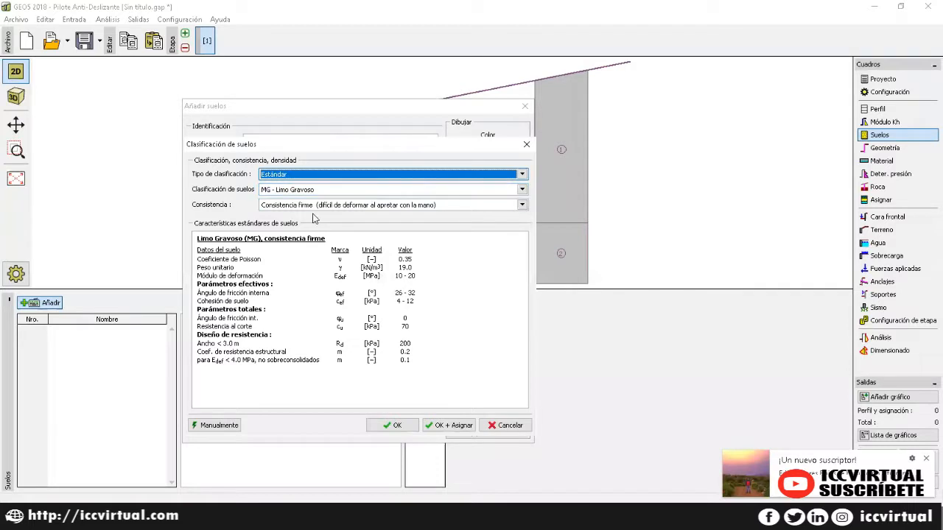
{"action": "left_click", "coordinate": [447, 425]}
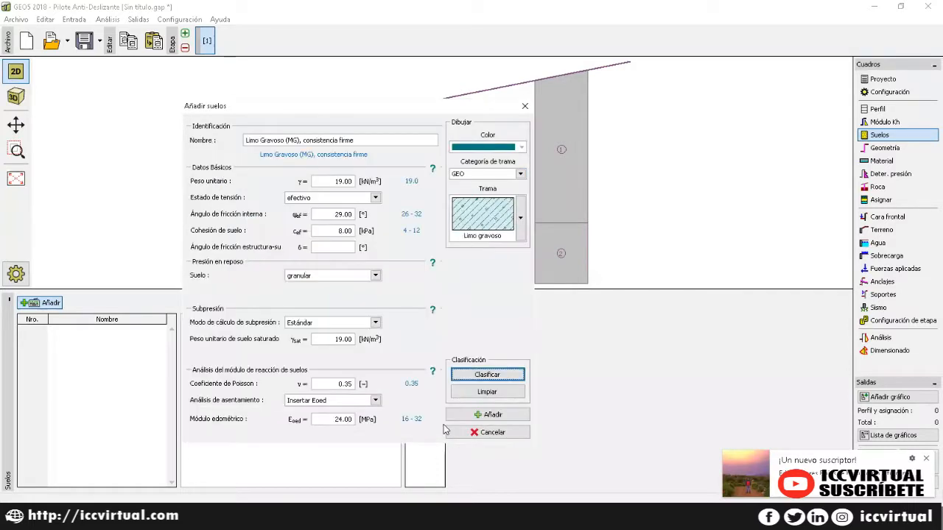
Step: Colour the soil dark gold, attempt adding it, dismiss the blank-value error, and view Datos Básicos help
{"action": "left_click", "coordinate": [522, 147]}
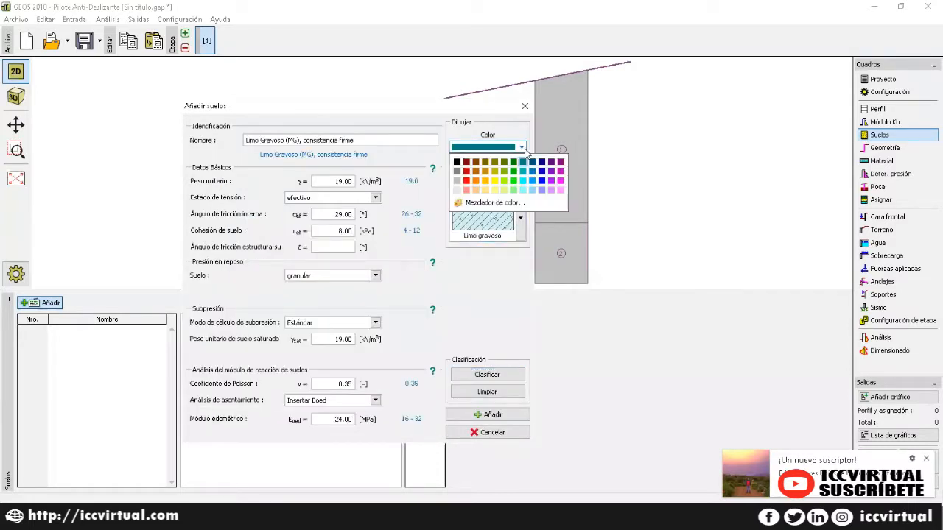
{"action": "left_click", "coordinate": [486, 172]}
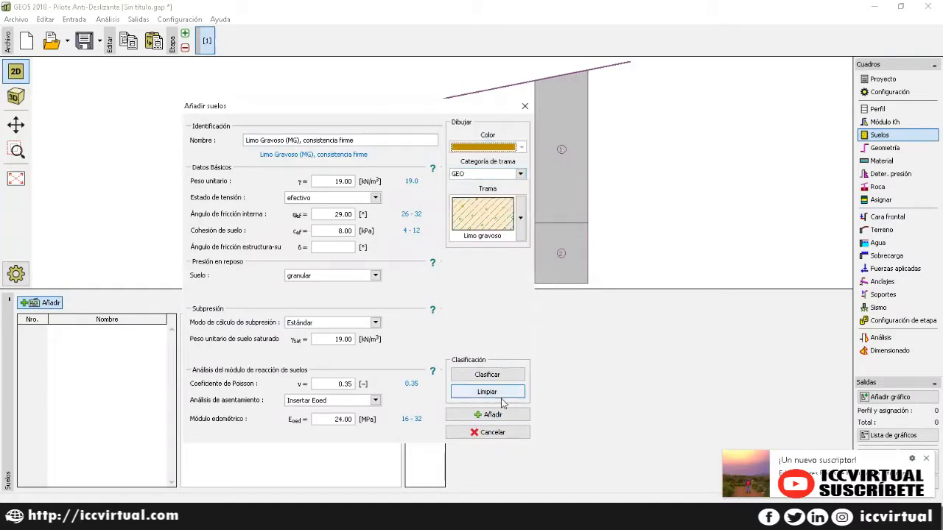
{"action": "left_click", "coordinate": [500, 417]}
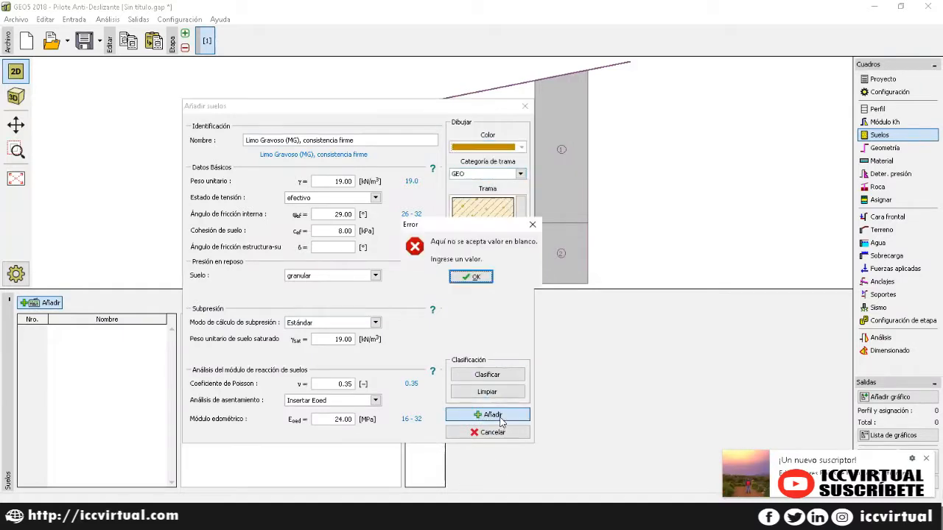
{"action": "left_click", "coordinate": [472, 280]}
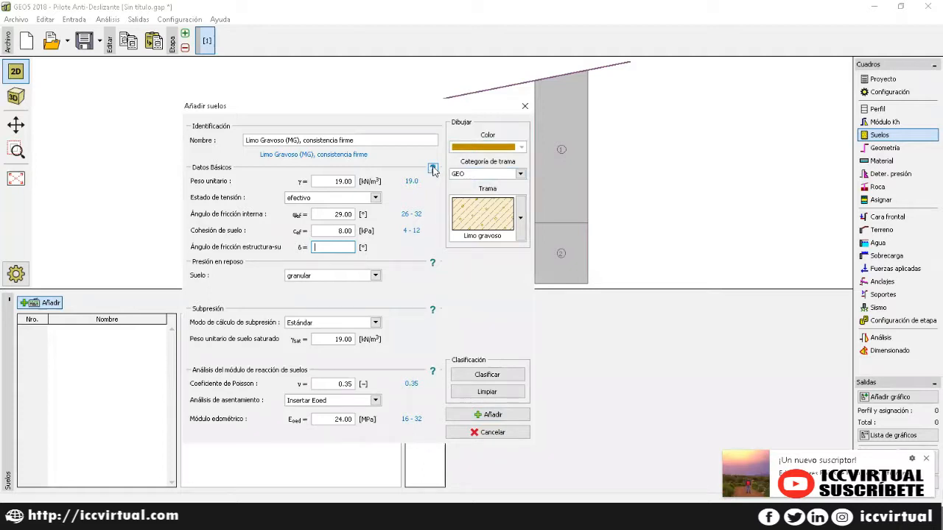
{"action": "left_click", "coordinate": [433, 169]}
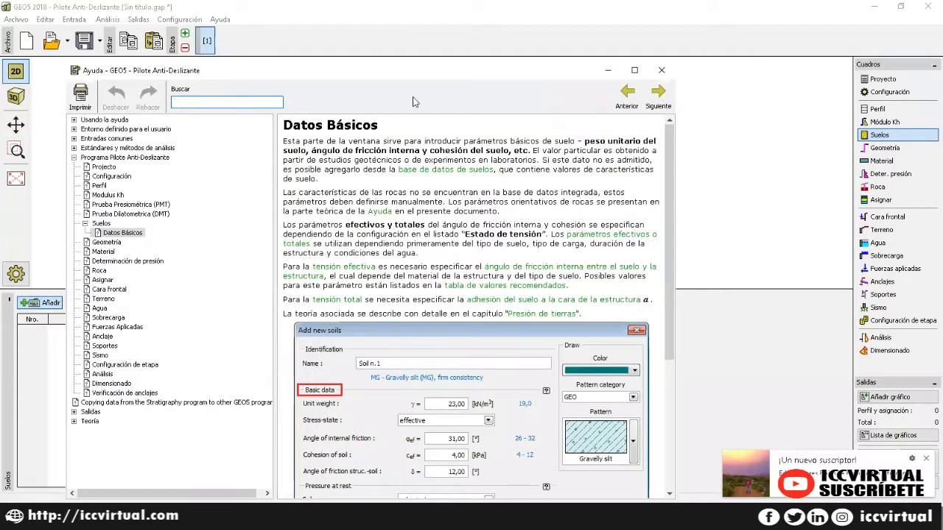
{"action": "left_click_drag", "start_coordinate": [423, 70], "coordinate": [480, 21]}
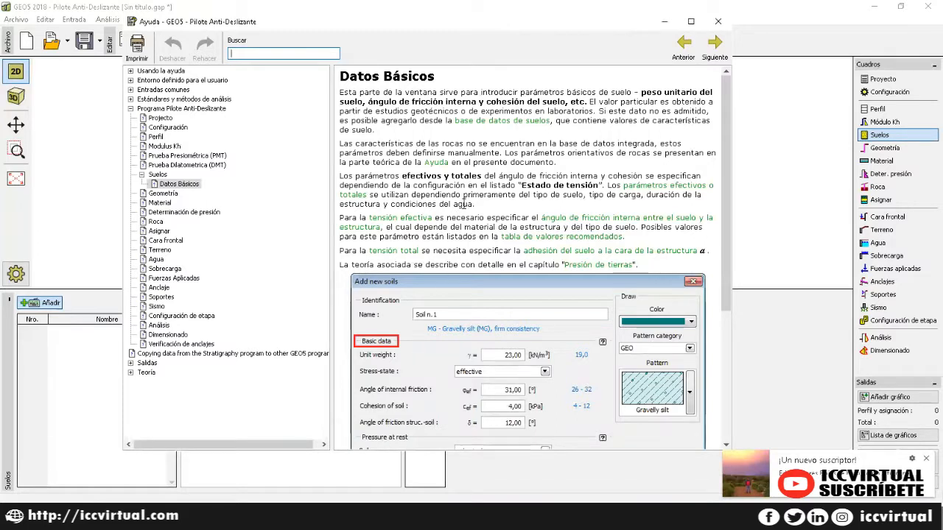
{"action": "left_click", "coordinate": [718, 22]}
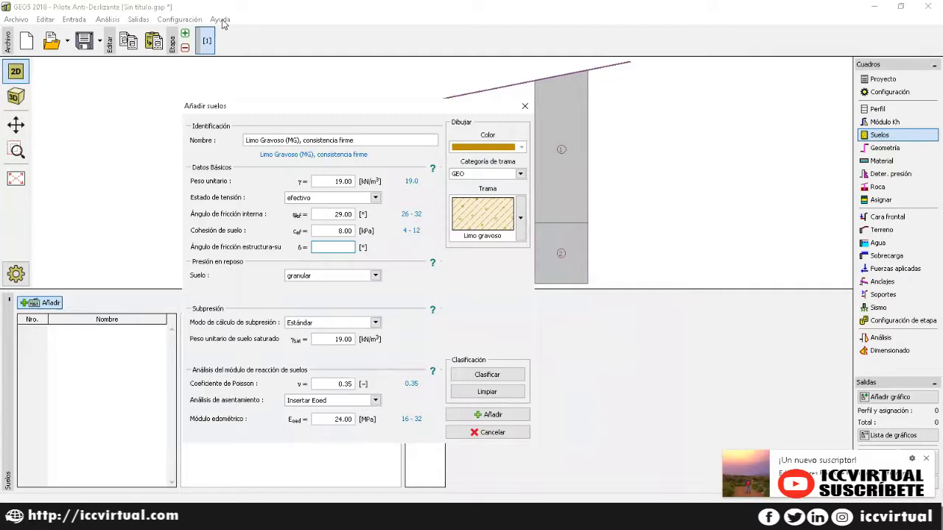
{"action": "left_click", "coordinate": [432, 168]}
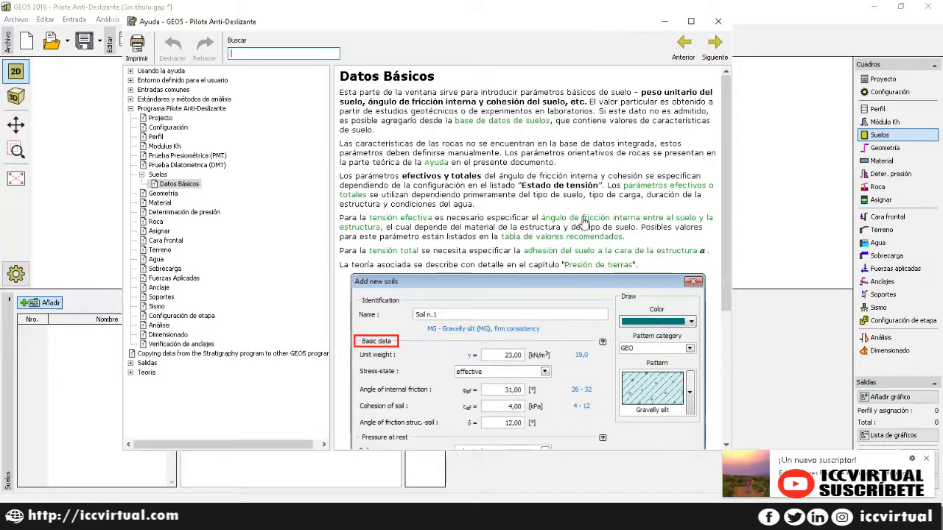
{"action": "left_click", "coordinate": [582, 221]}
{"action": "scroll", "coordinate": [582, 217], "scroll_direction": "down", "scroll_amount": 5}
{"action": "scroll", "coordinate": [582, 217], "scroll_direction": "down", "scroll_amount": 4}
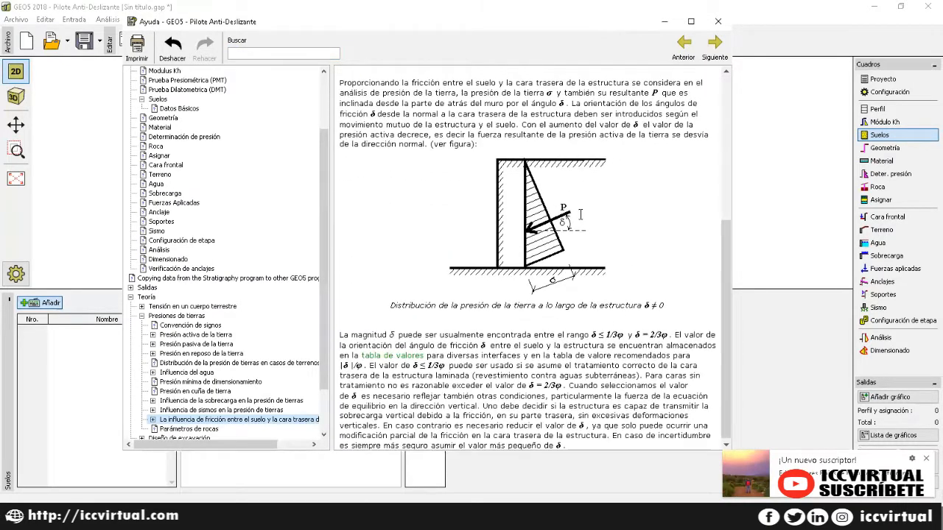
{"action": "left_click", "coordinate": [385, 355]}
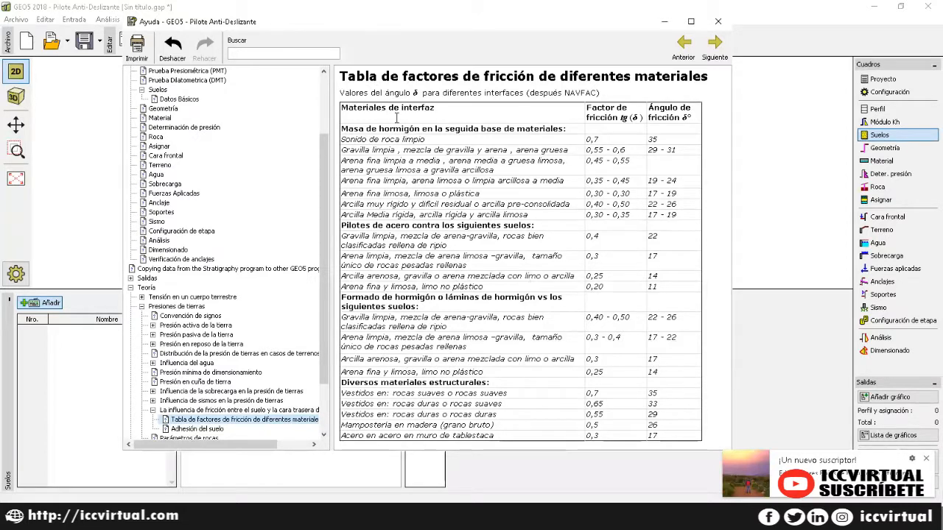
{"action": "left_click", "coordinate": [718, 25]}
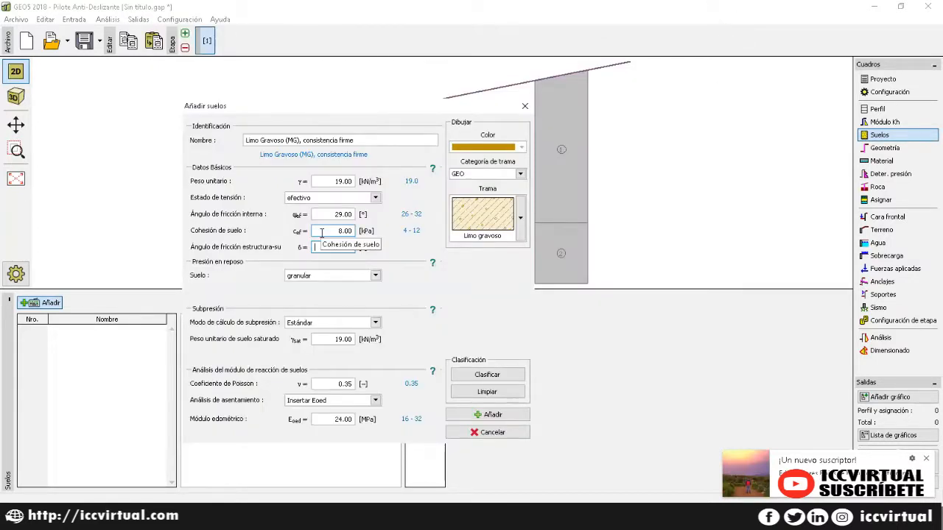
Step: Set δ to 12° and add Limo Gravoso (MG) as soil 1
{"action": "left_click", "coordinate": [320, 247]}
{"action": "type", "text": "12"}
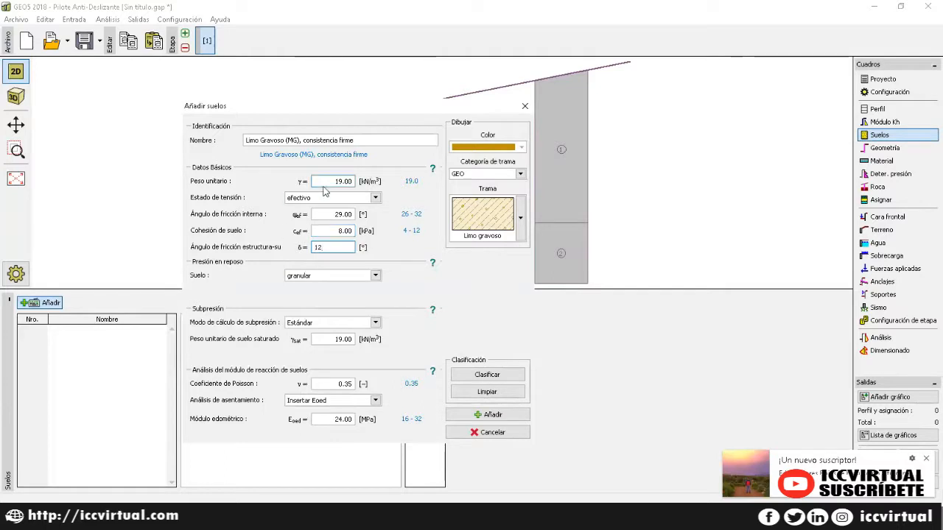
{"action": "left_click", "coordinate": [492, 417]}
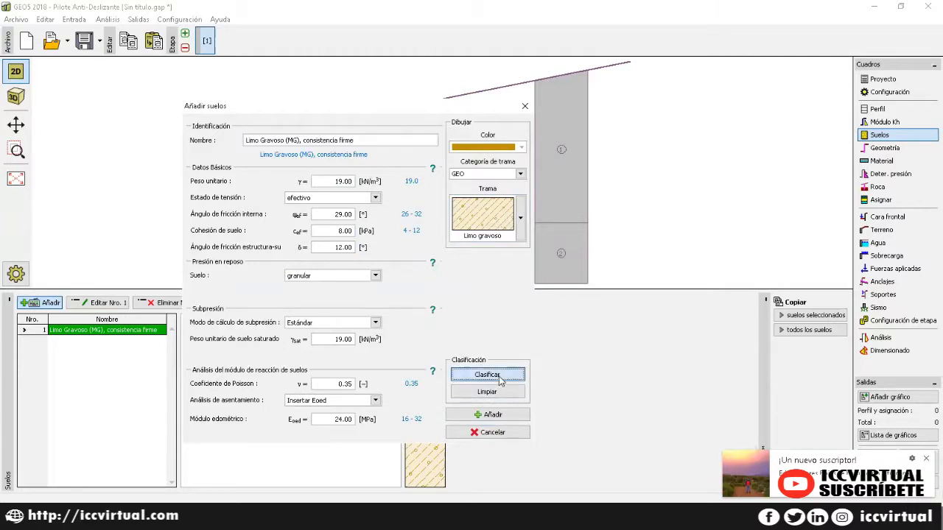
Step: Classify and add Arcilla arenosa (CS), consistencia firme, as soil 2, then close the soil form
{"action": "left_click", "coordinate": [489, 374]}
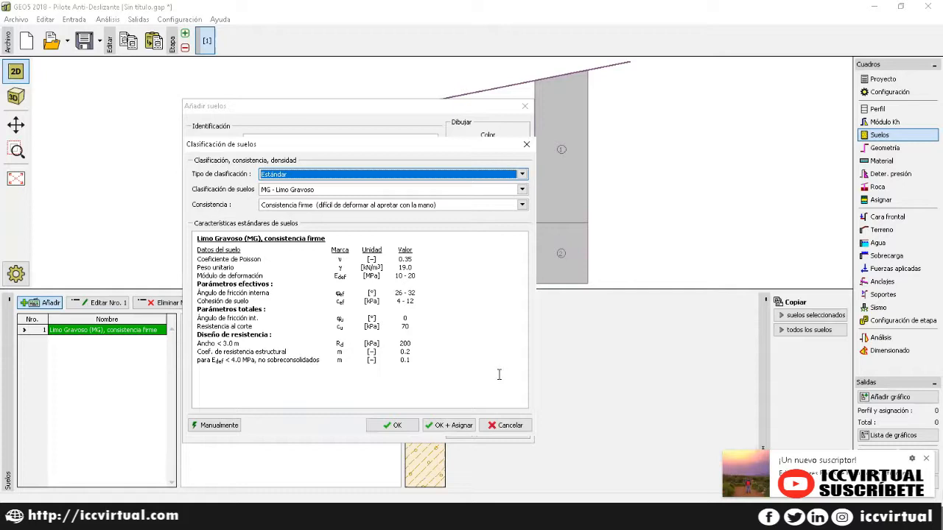
{"action": "left_click", "coordinate": [332, 189]}
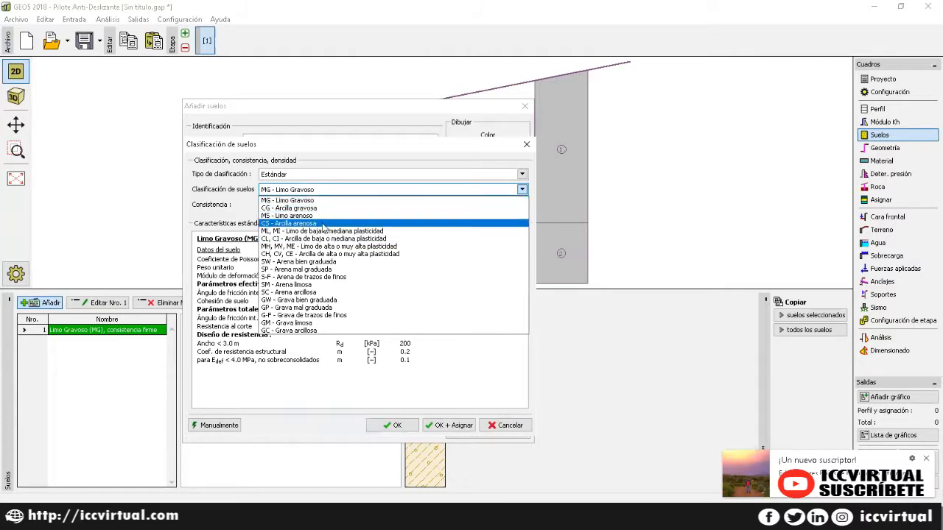
{"action": "left_click", "coordinate": [325, 223]}
{"action": "left_click", "coordinate": [446, 427]}
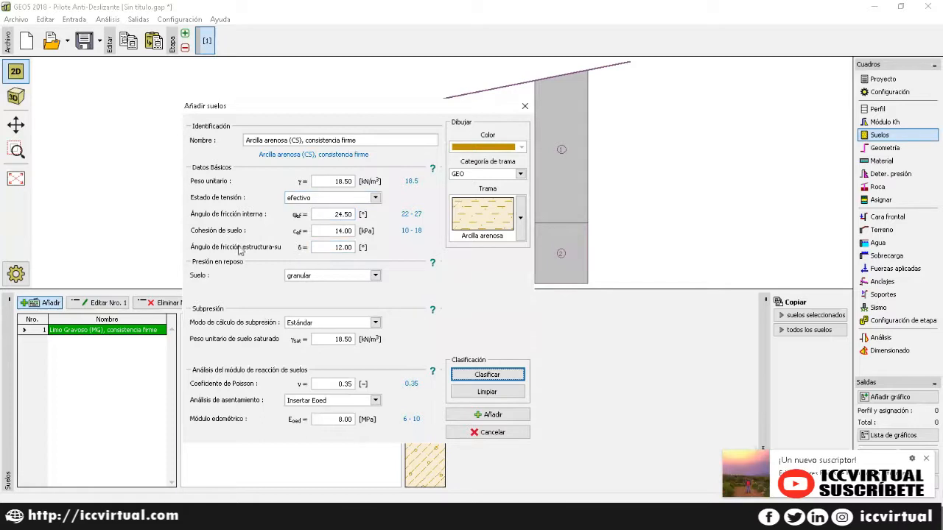
{"action": "left_click", "coordinate": [487, 415]}
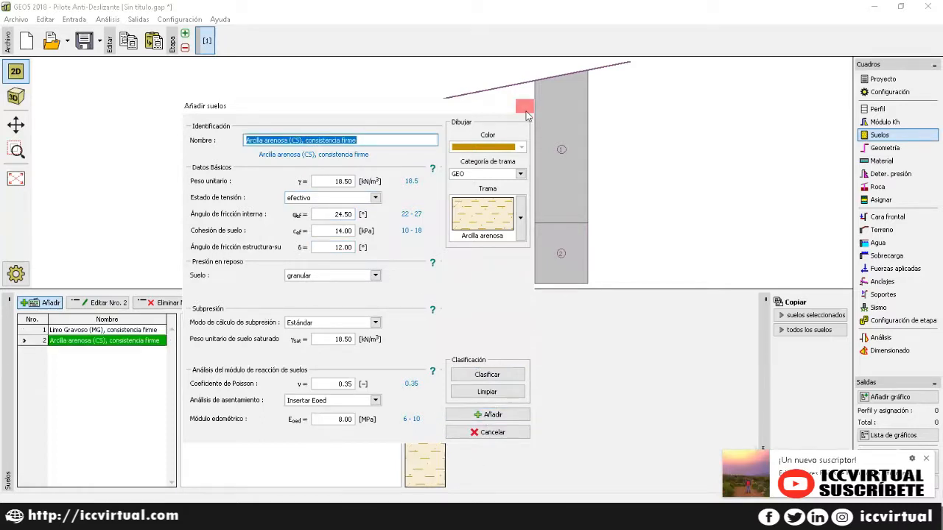
{"action": "left_click", "coordinate": [524, 106]}
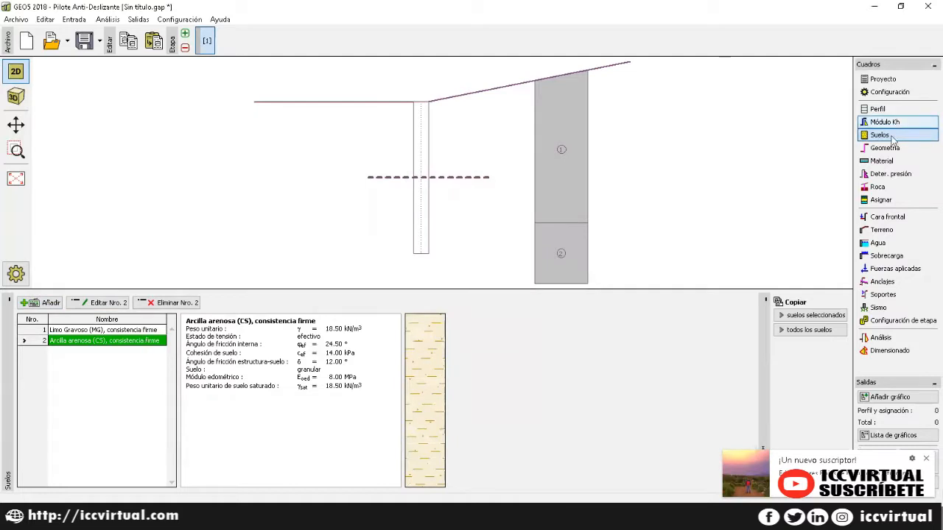
{"action": "left_click", "coordinate": [886, 150]}
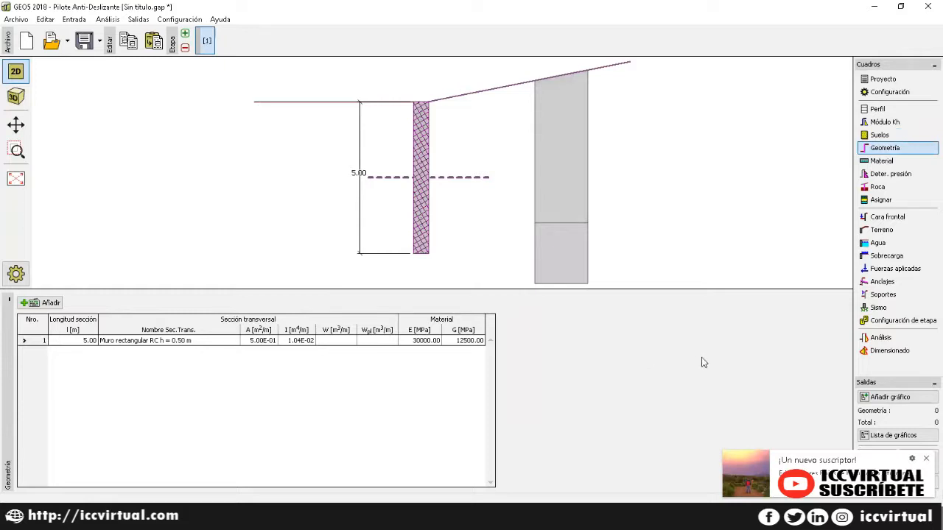
Step: Attempt to delete cross-section 1 and dismiss the cannot-delete warning
{"action": "left_click", "coordinate": [151, 341]}
{"action": "left_click", "coordinate": [167, 303]}
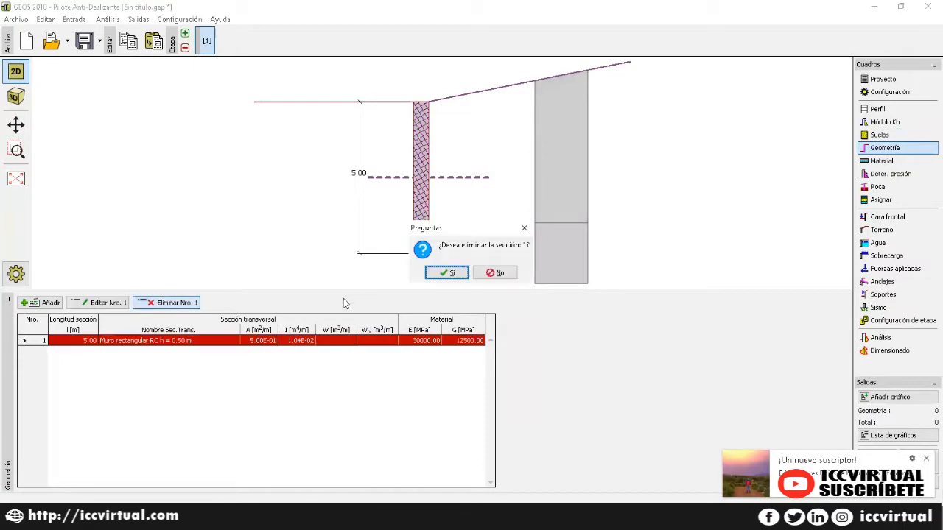
{"action": "left_click", "coordinate": [446, 272]}
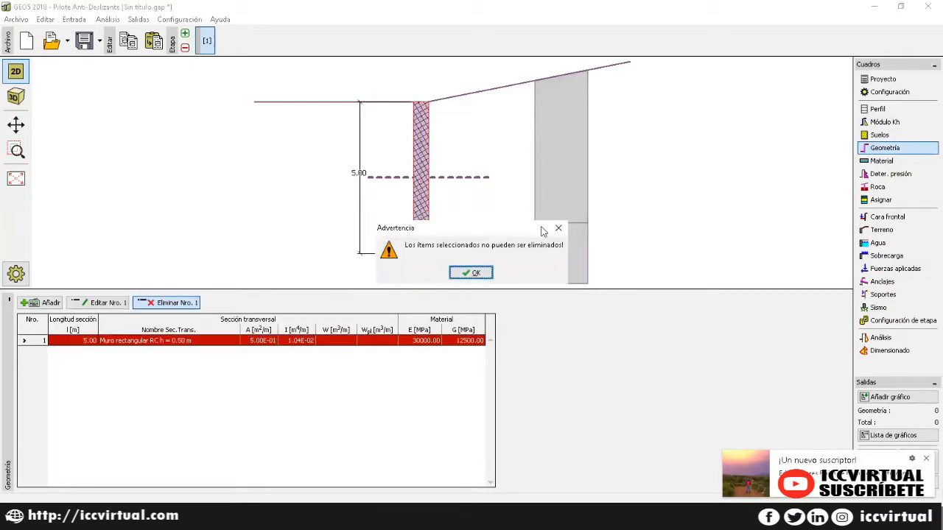
{"action": "left_click", "coordinate": [558, 228]}
Step: Edit cross-section 1 and set its wall type to Telón del pilote
{"action": "left_click", "coordinate": [93, 305]}
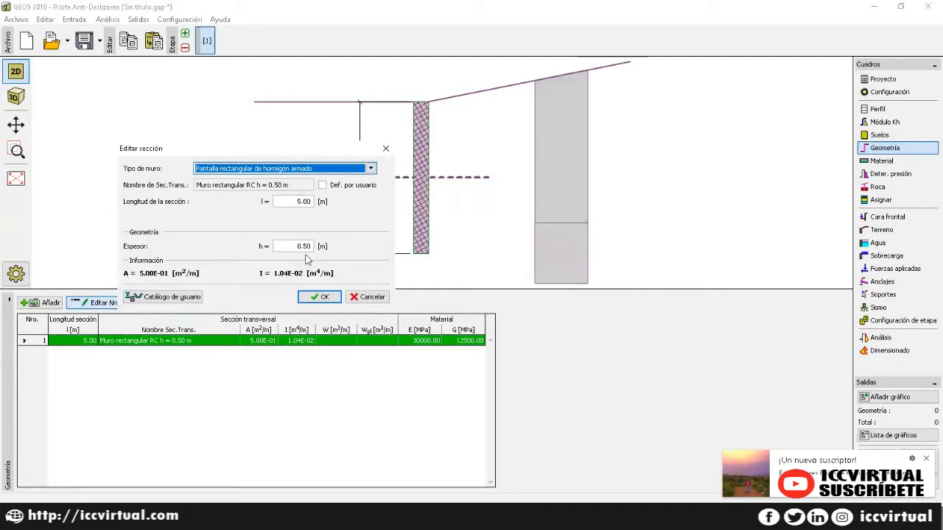
{"action": "left_click", "coordinate": [370, 169]}
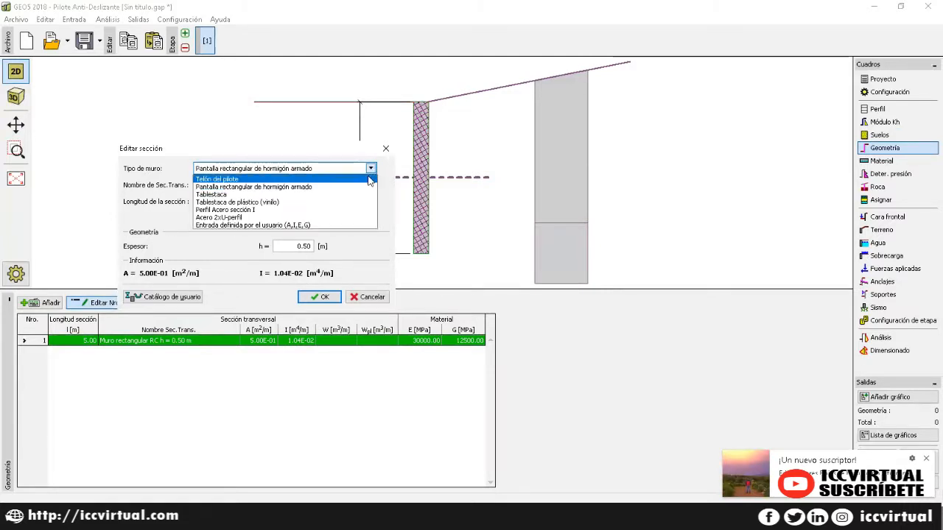
{"action": "key", "text": "alt+Tab"}
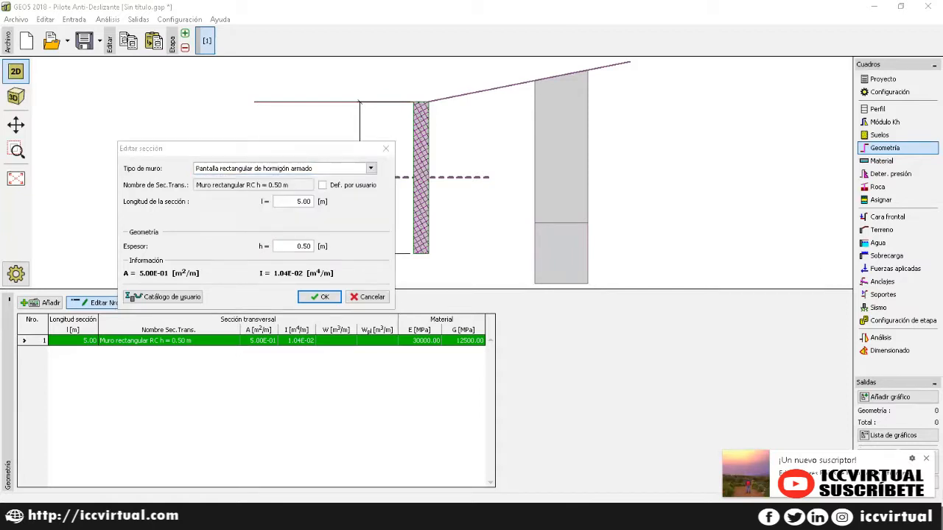
{"action": "key", "text": "alt+Tab"}
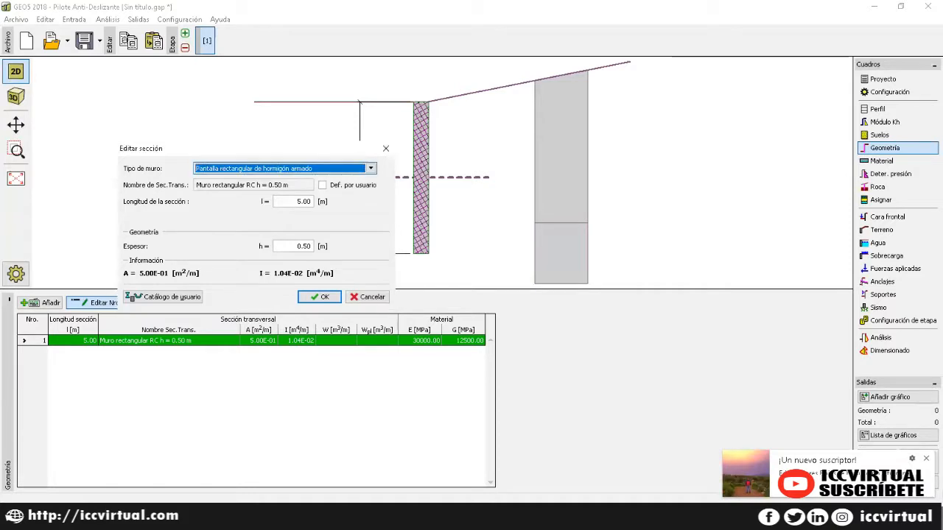
{"action": "left_click", "coordinate": [370, 168]}
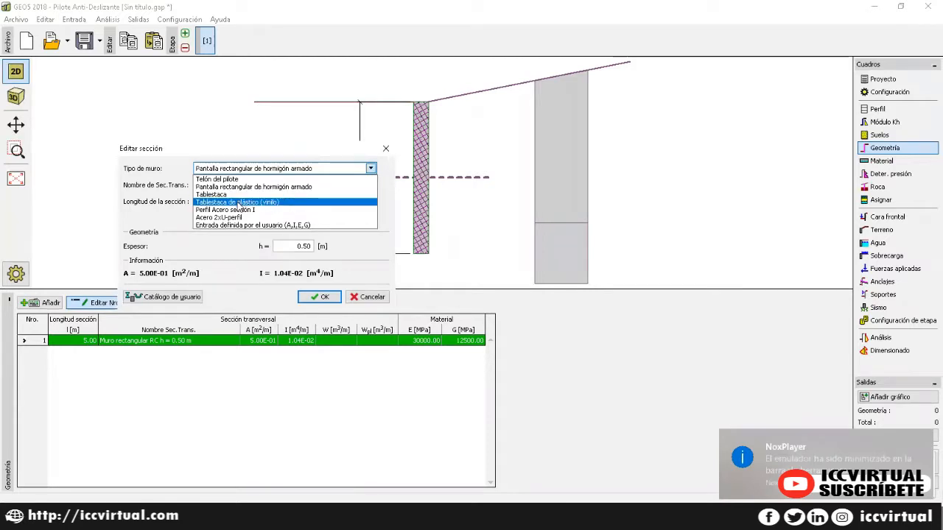
{"action": "left_click", "coordinate": [225, 179]}
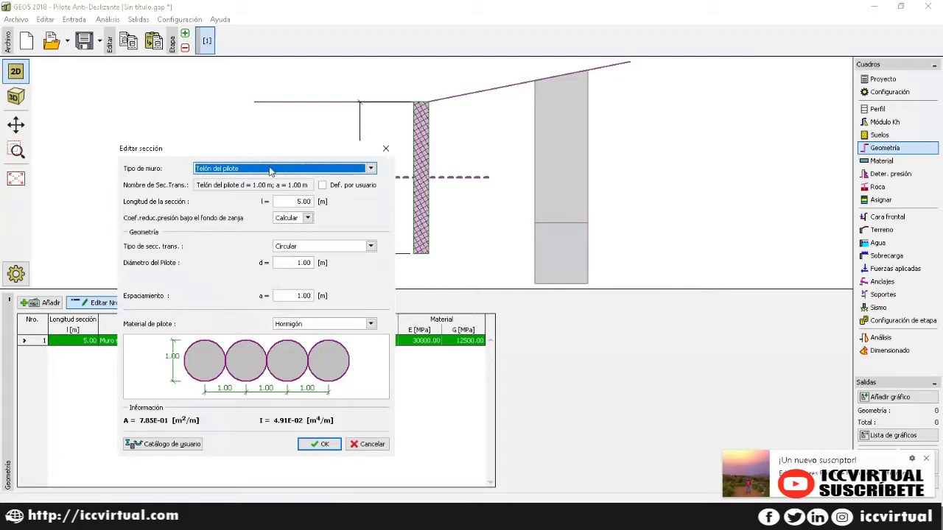
{"action": "left_click", "coordinate": [264, 170]}
{"action": "left_click", "coordinate": [254, 187]}
{"action": "left_click", "coordinate": [265, 170]}
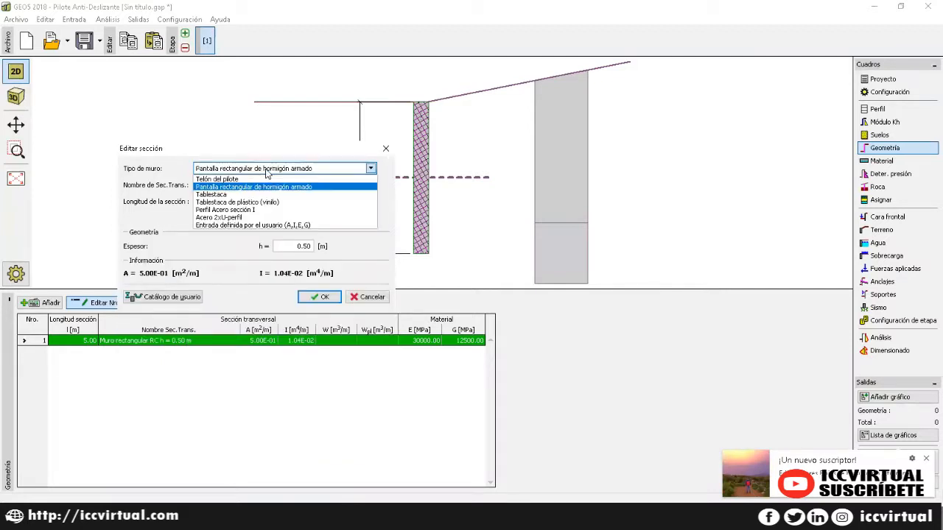
{"action": "left_click", "coordinate": [236, 209]}
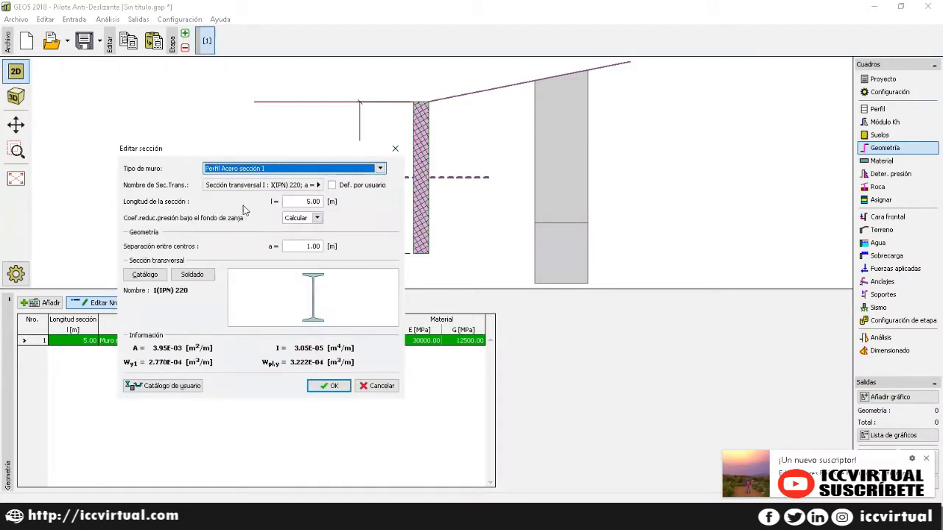
{"action": "left_click", "coordinate": [265, 170]}
{"action": "left_click", "coordinate": [263, 179]}
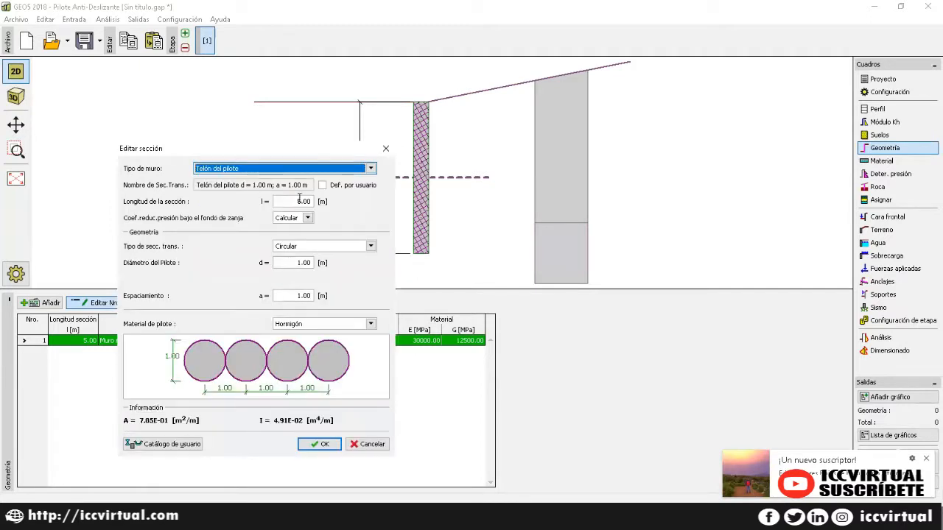
Step: Set the section length to 8.00 m with circular piles of 0.70 m diameter
{"action": "key", "text": "ctrl+a"}
{"action": "key", "text": "BackSpace"}
{"action": "type", "text": "8"}
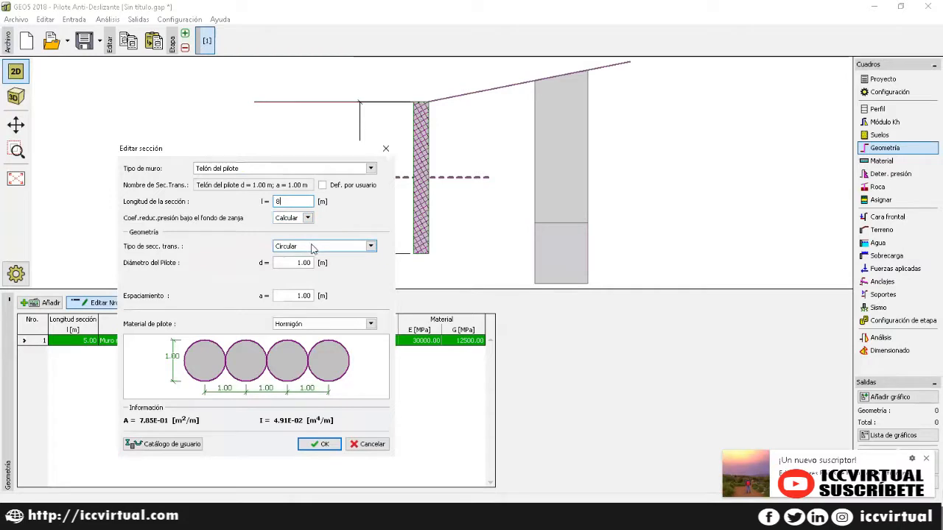
{"action": "left_click", "coordinate": [311, 248]}
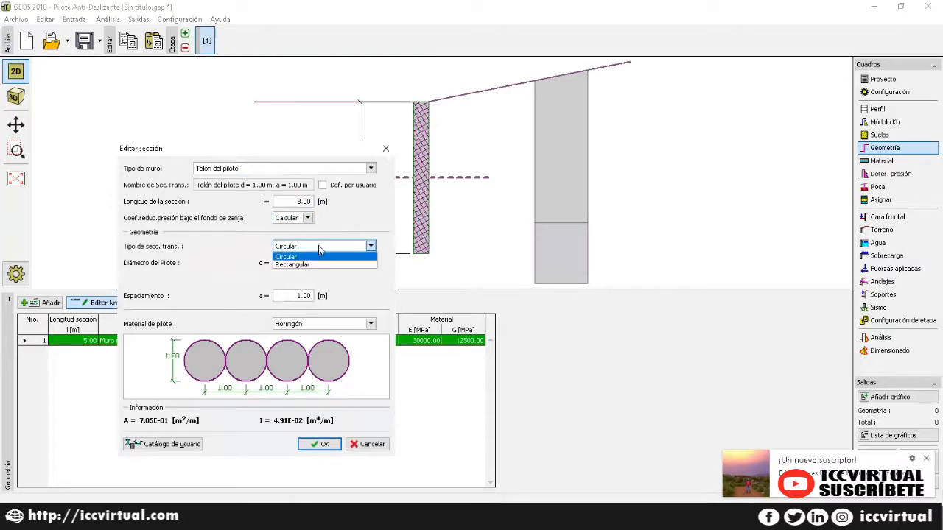
{"action": "left_click", "coordinate": [312, 256]}
{"action": "left_click", "coordinate": [301, 263]}
{"action": "double_click", "coordinate": [278, 263]}
{"action": "key", "text": "BackSpace"}
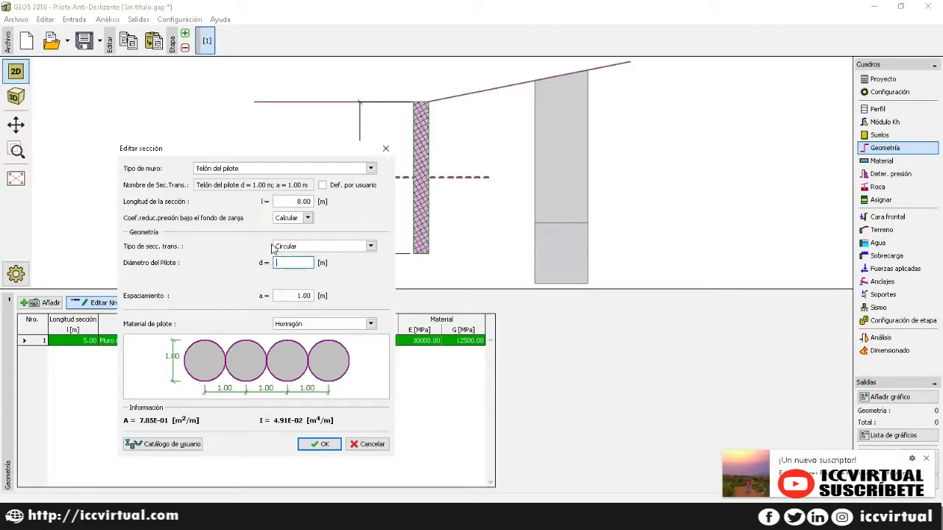
{"action": "type", "text": "0.70"}
{"action": "left_click", "coordinate": [291, 295]}
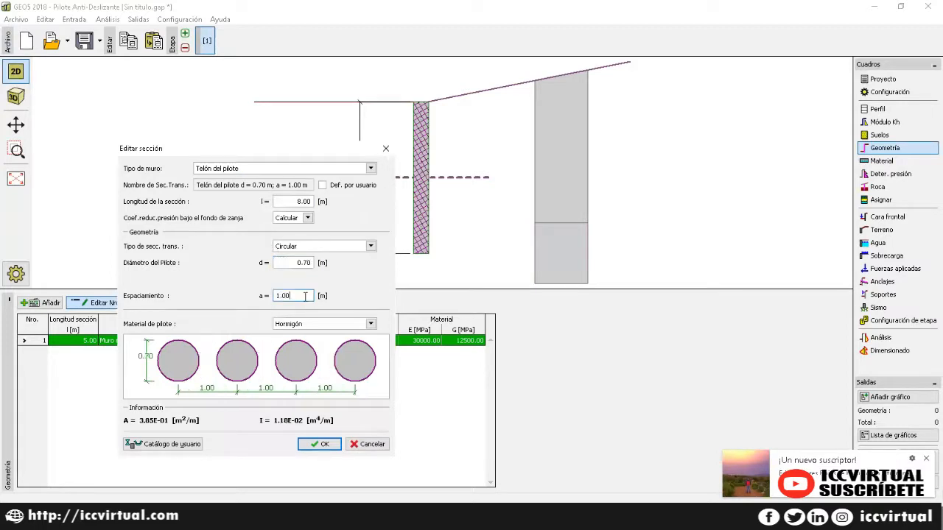
Step: Set pile spacing to 2.00 m, keep Hormigón as material, and confirm the section
{"action": "double_click", "coordinate": [270, 295]}
{"action": "type", "text": "2"}
{"action": "left_click", "coordinate": [309, 325]}
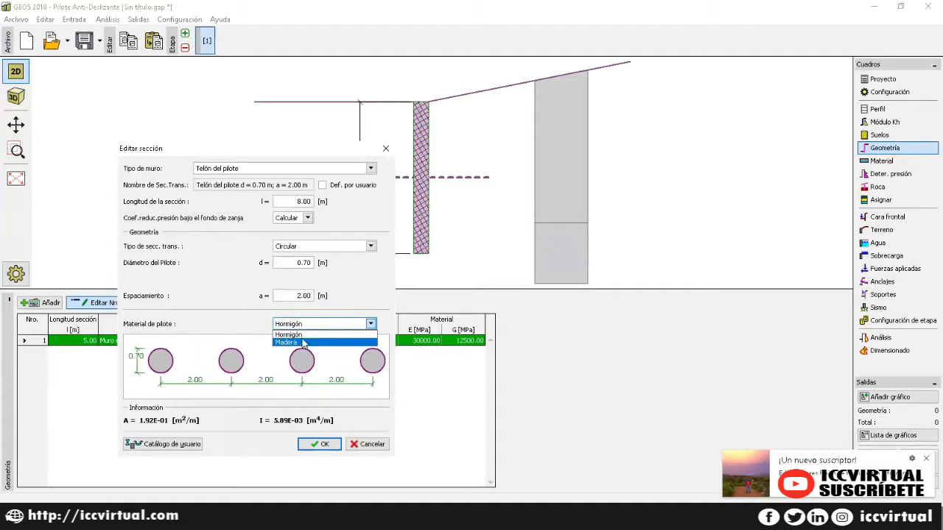
{"action": "left_click", "coordinate": [304, 336]}
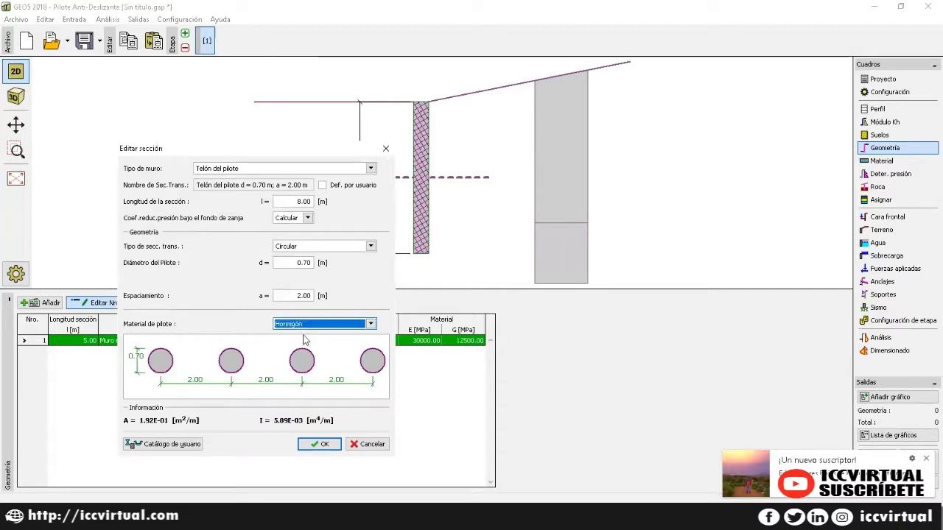
{"action": "left_click", "coordinate": [321, 445]}
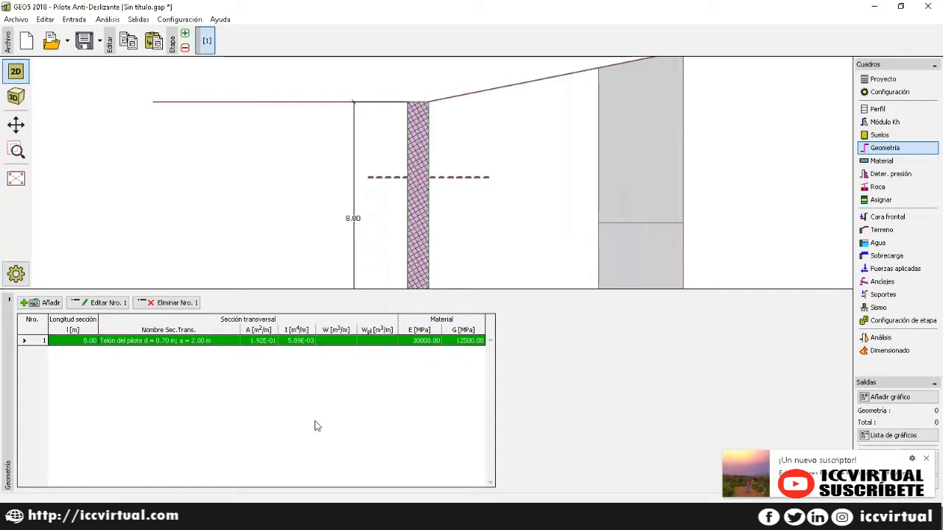
{"action": "left_click", "coordinate": [895, 161]}
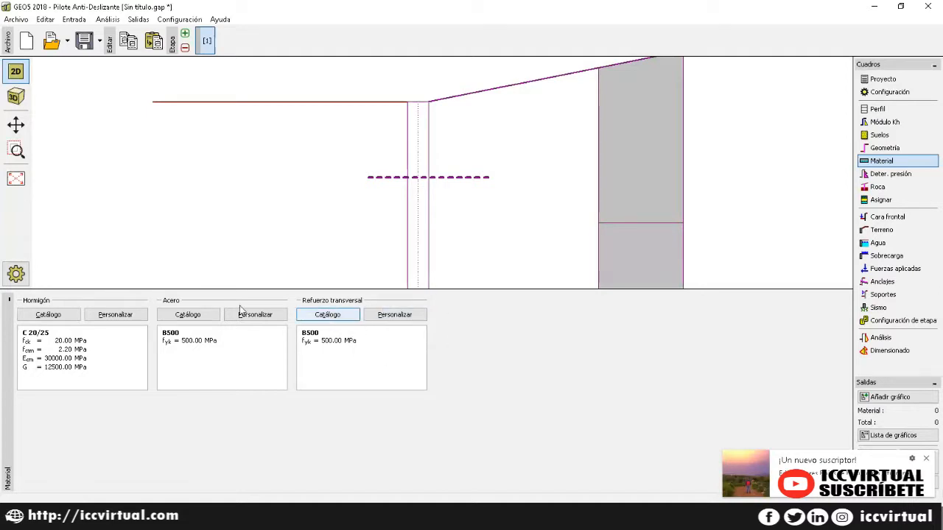
Step: Select C 25/30 concrete from the Hormigón catalogue
{"action": "left_click", "coordinate": [46, 316]}
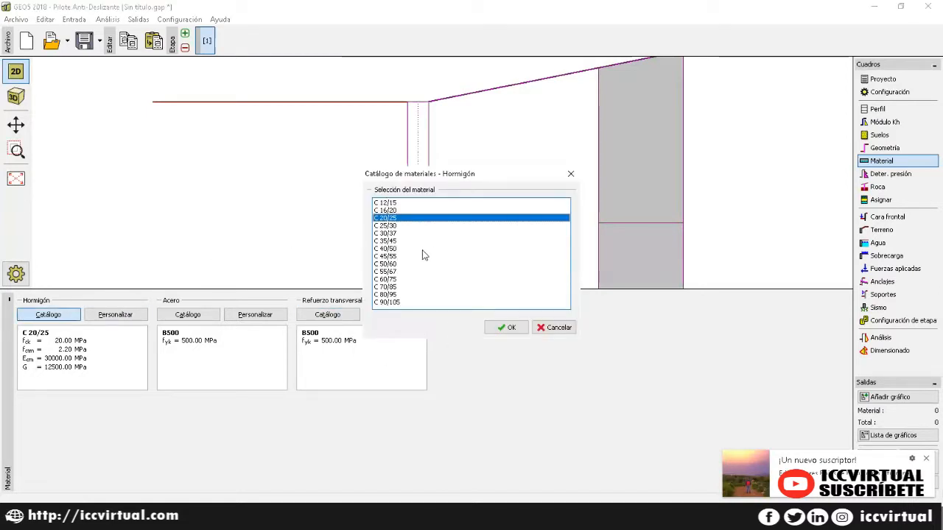
{"action": "left_click", "coordinate": [555, 327]}
{"action": "left_click", "coordinate": [117, 316]}
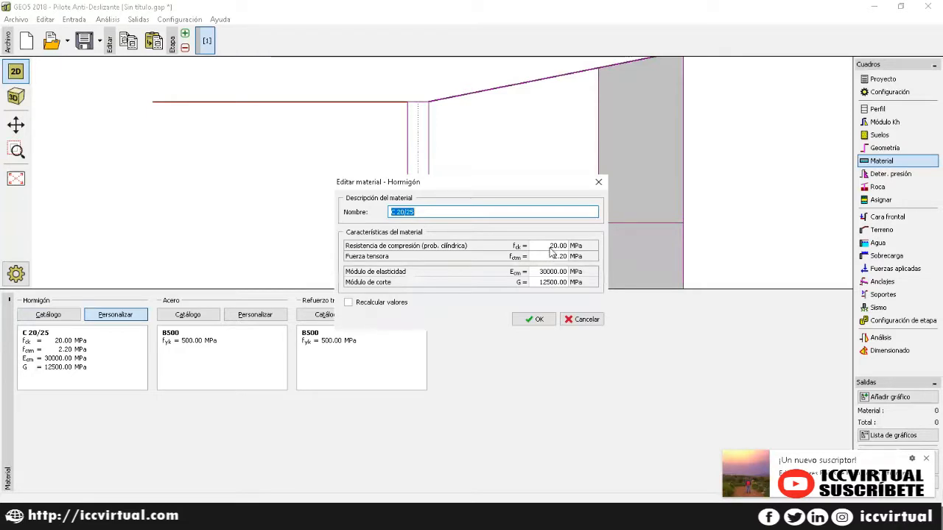
{"action": "left_click", "coordinate": [582, 318]}
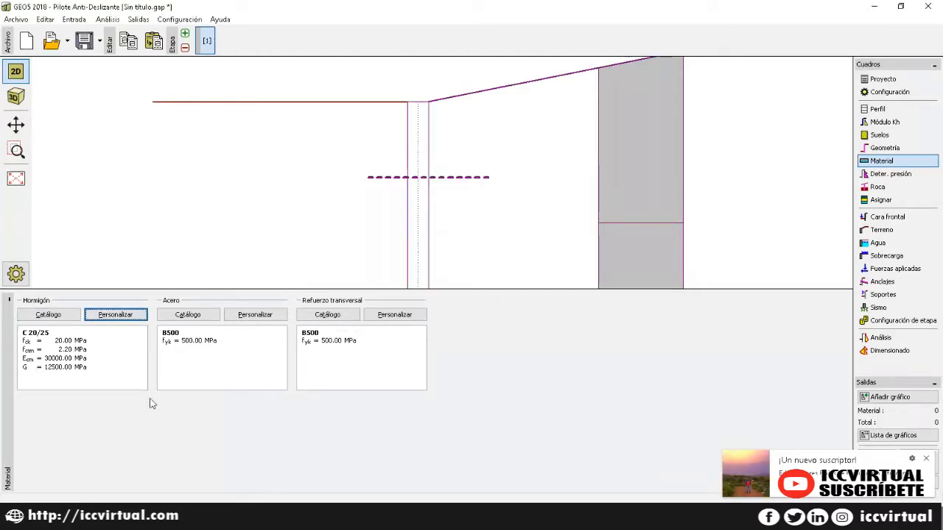
{"action": "left_click", "coordinate": [44, 318]}
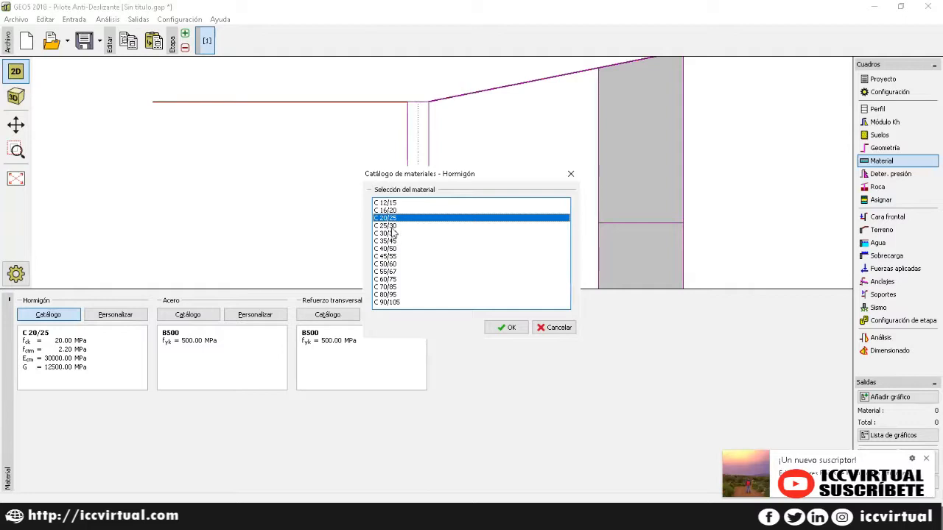
{"action": "left_click", "coordinate": [395, 225]}
{"action": "left_click", "coordinate": [503, 328]}
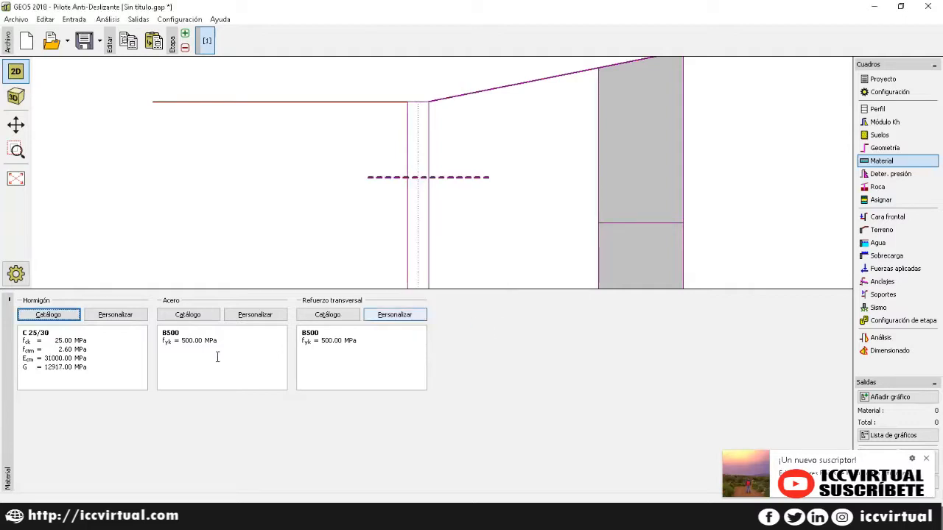
Step: Choose B420 steel for both the main and transverse reinforcement
{"action": "left_click", "coordinate": [194, 315]}
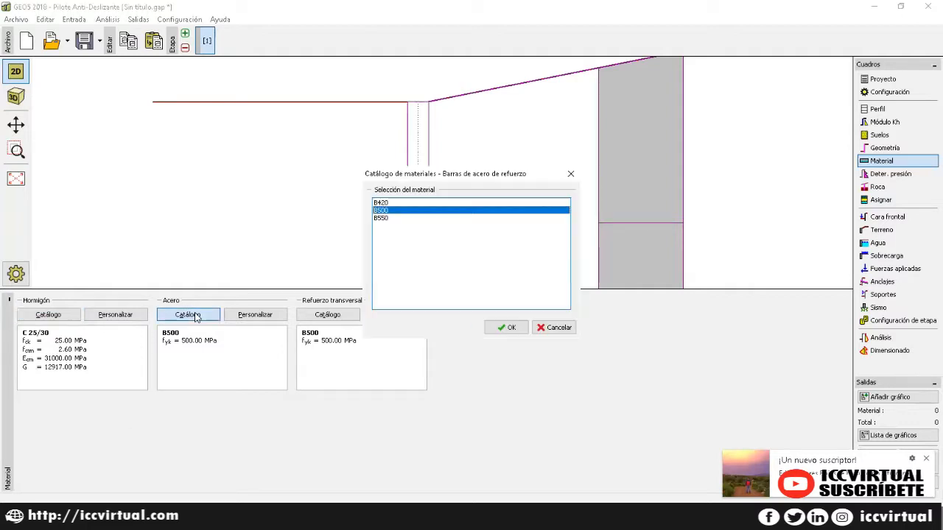
{"action": "left_click", "coordinate": [384, 203]}
{"action": "left_click", "coordinate": [502, 327]}
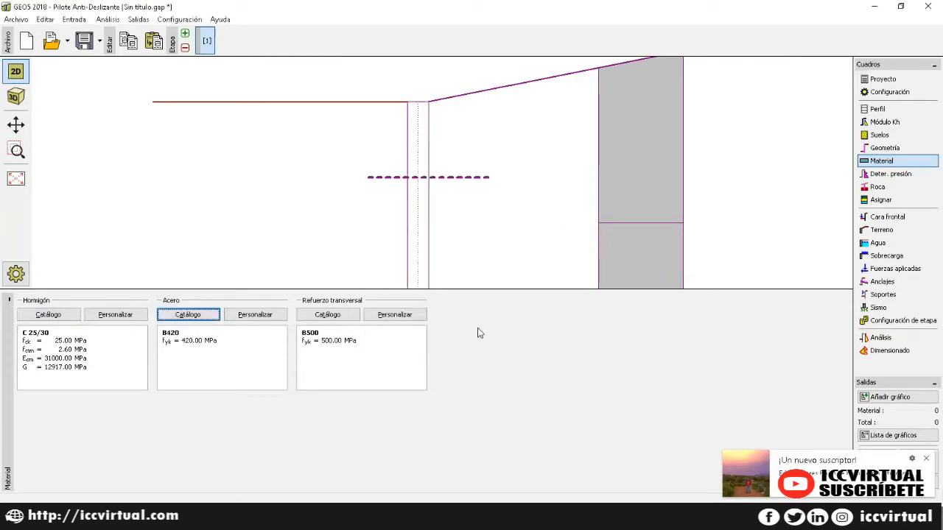
{"action": "left_click", "coordinate": [331, 317]}
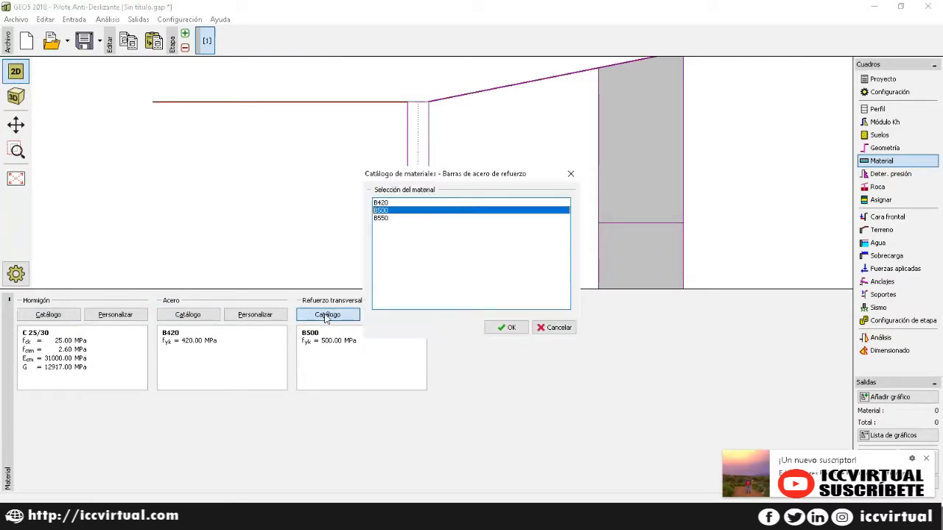
{"action": "left_click", "coordinate": [381, 203]}
{"action": "left_click", "coordinate": [498, 329]}
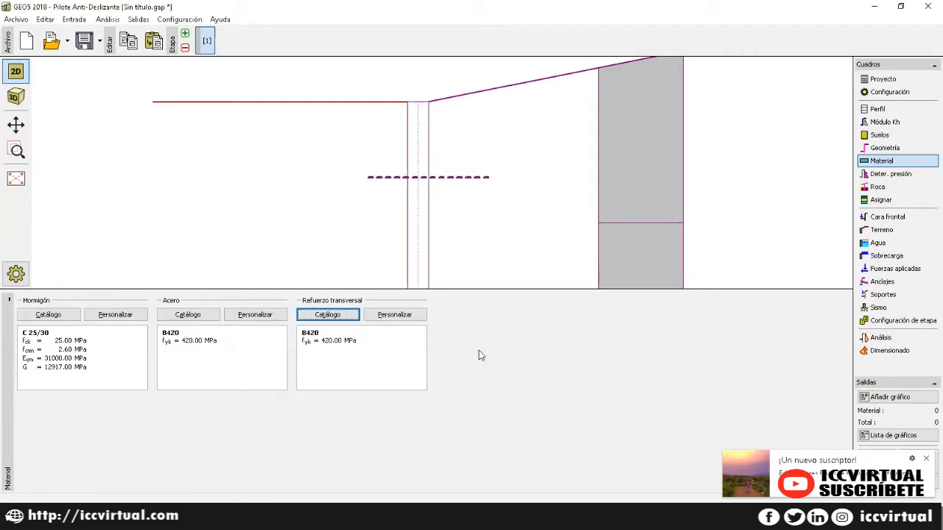
{"action": "left_click", "coordinate": [889, 179]}
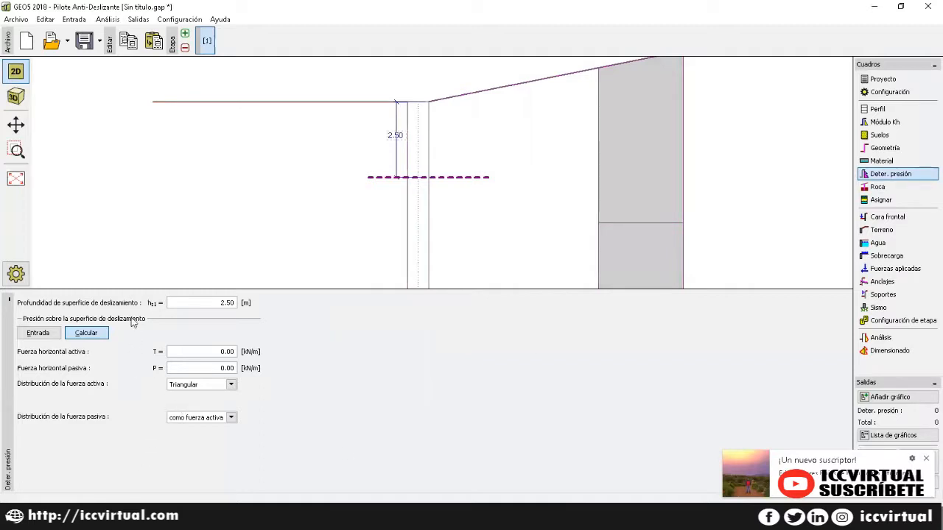
Step: Enter h_s1 3.40 m, T 50.00 kN/m and P 24.15 kN/m, keeping triangular and 'como fuerza activa' distributions
{"action": "left_click", "coordinate": [195, 303]}
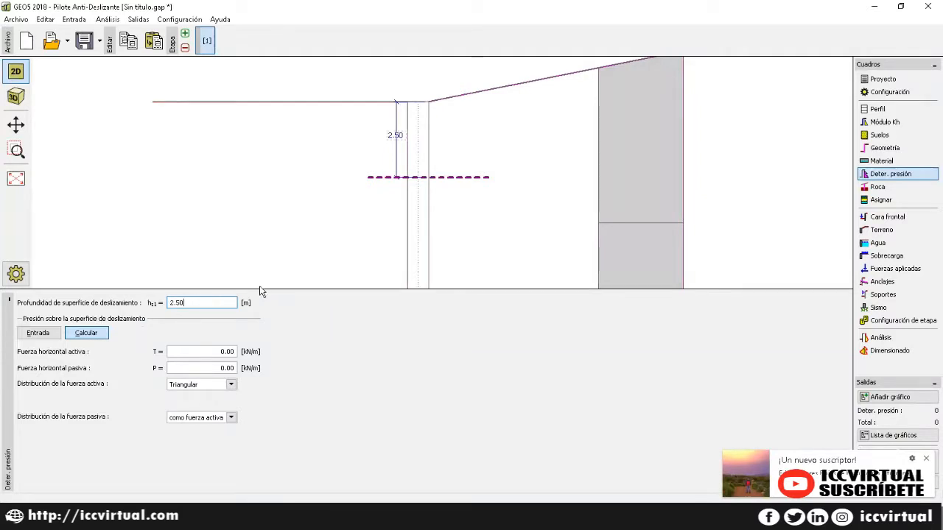
{"action": "key", "text": "ctrl+a"}
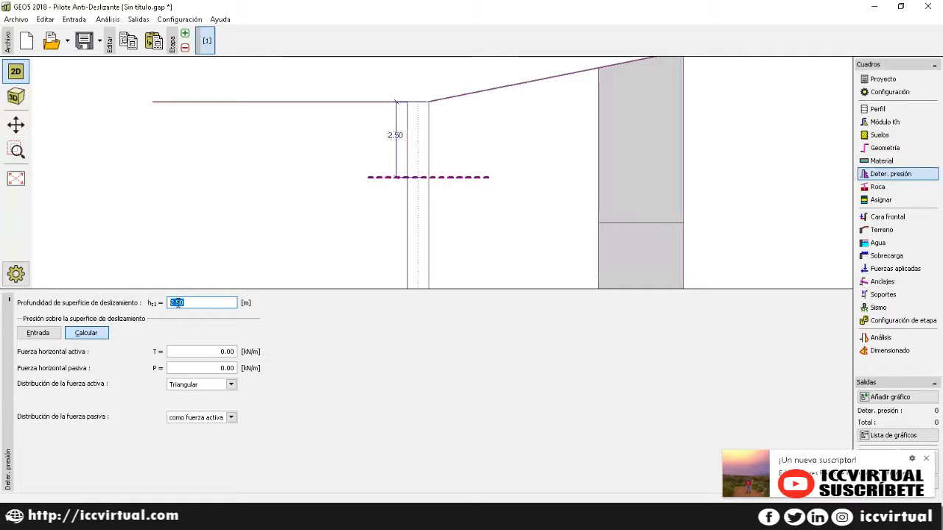
{"action": "type", "text": "3."}
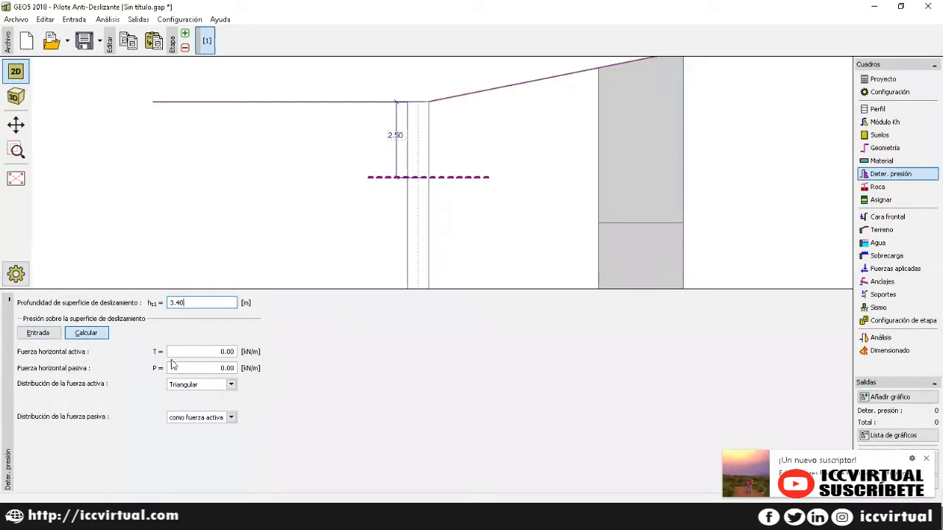
{"action": "left_click", "coordinate": [173, 352]}
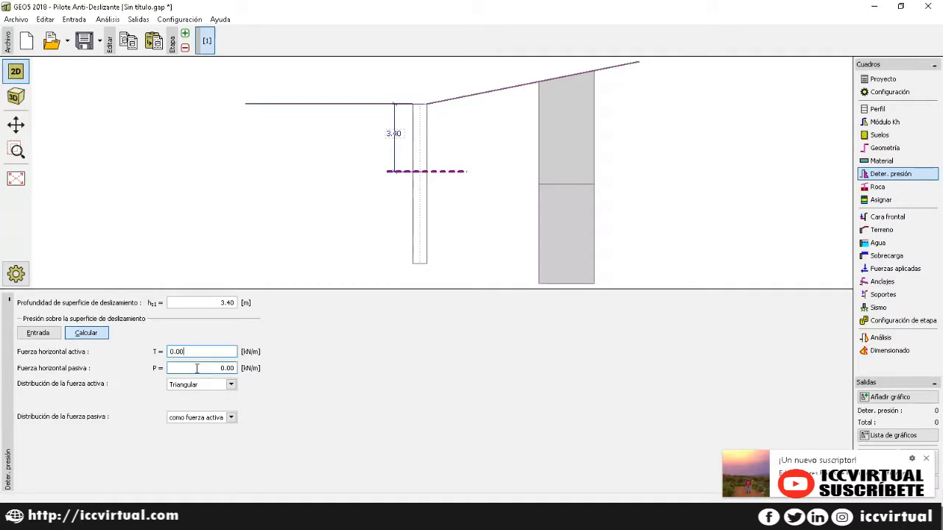
{"action": "left_click_drag", "start_coordinate": [187, 351], "coordinate": [165, 352]}
{"action": "key", "text": "BackSpace"}
{"action": "left_click_drag", "start_coordinate": [215, 369], "coordinate": [168, 374]}
{"action": "key", "text": "BackSpace"}
{"action": "left_click", "coordinate": [187, 388]}
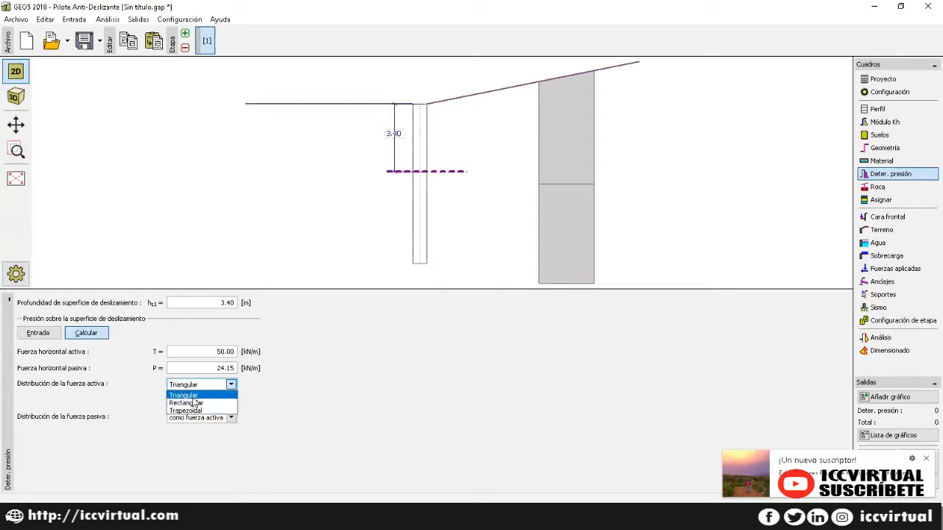
{"action": "left_click", "coordinate": [193, 399]}
{"action": "left_click", "coordinate": [230, 417]}
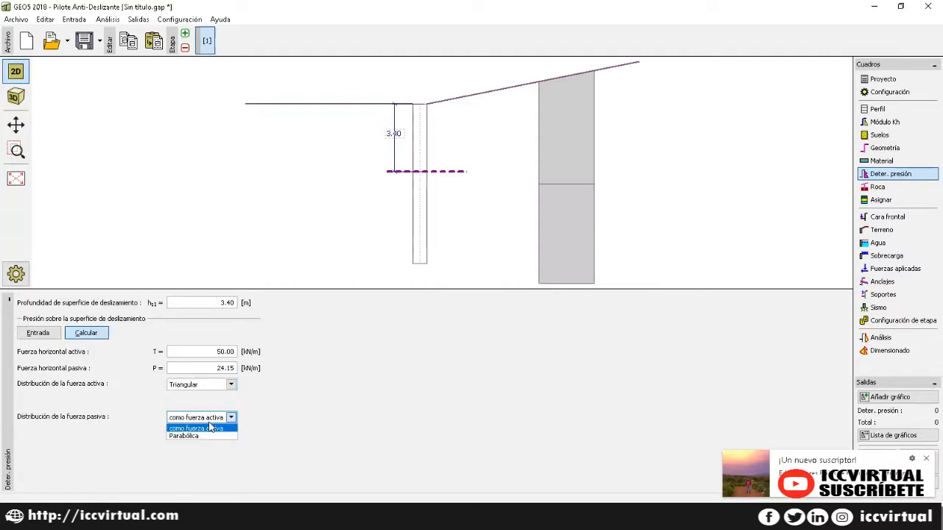
{"action": "left_click", "coordinate": [196, 429]}
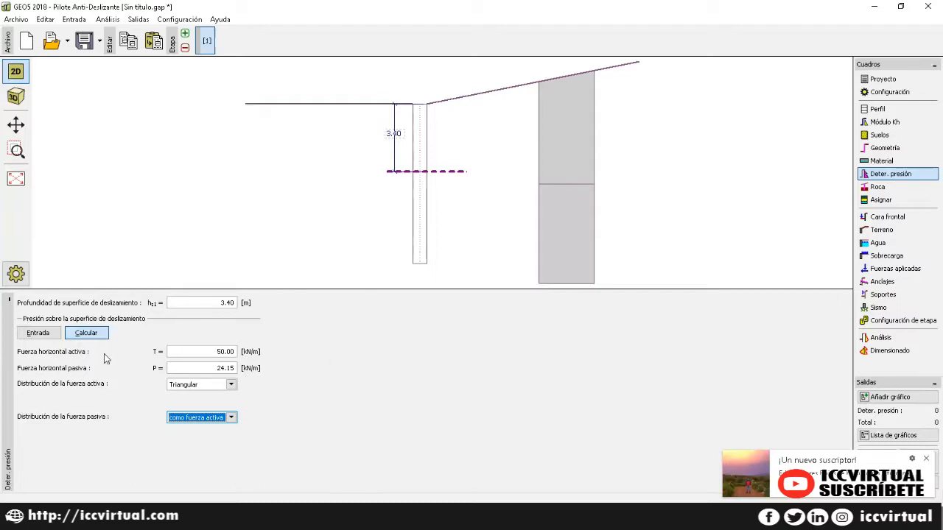
Step: Tick 'Pilote fijado en la roca' with embedded length l = 1.30 m and R = 87 kPa
{"action": "left_click", "coordinate": [902, 193]}
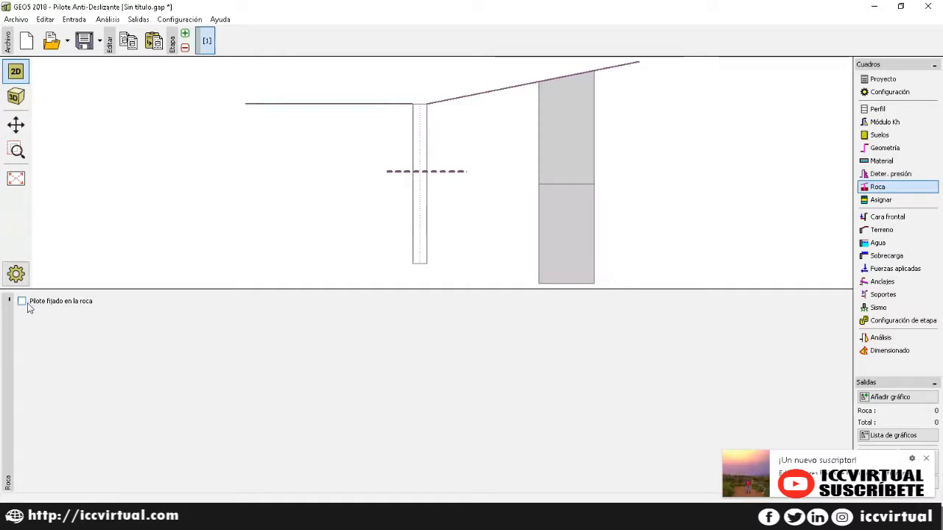
{"action": "left_click", "coordinate": [22, 302]}
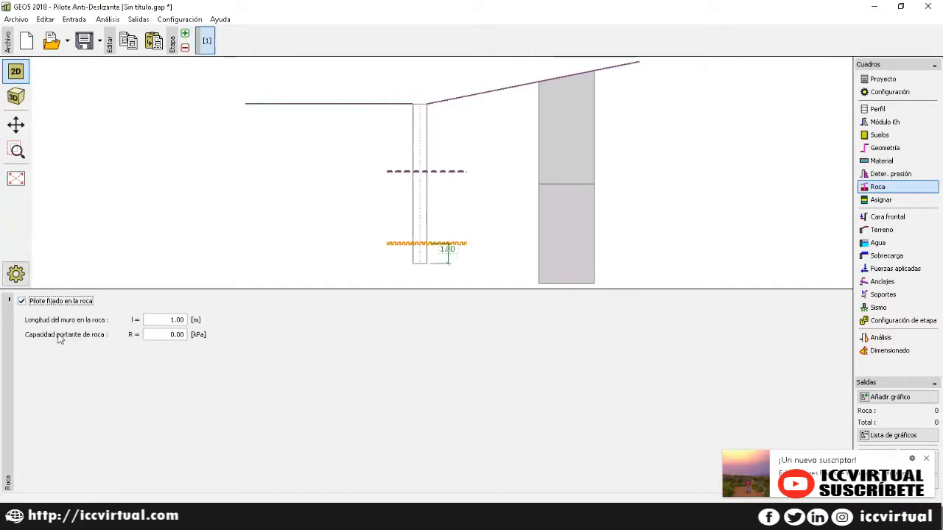
{"action": "left_click", "coordinate": [169, 318]}
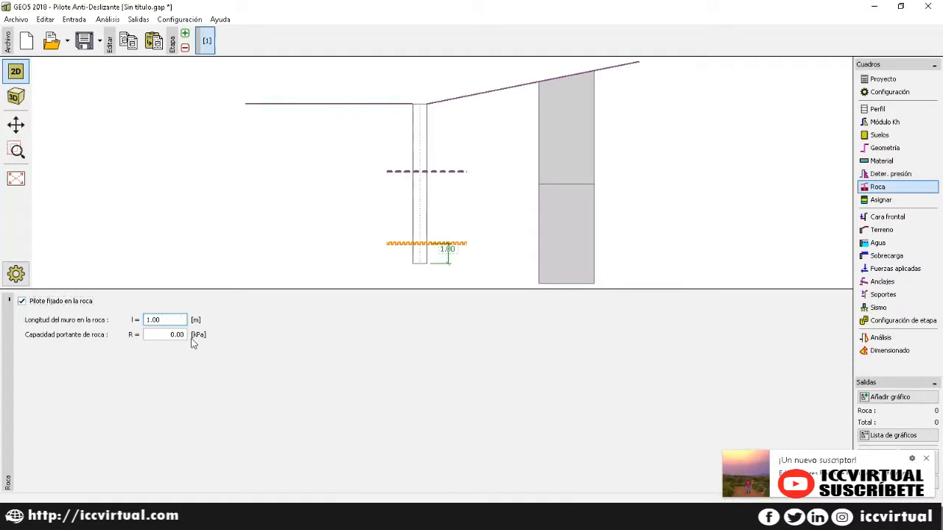
{"action": "left_click", "coordinate": [23, 305]}
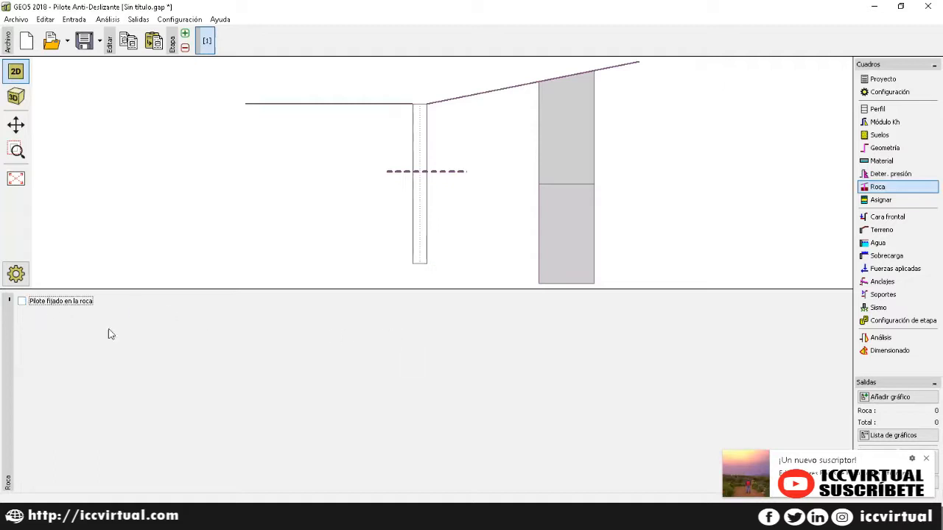
{"action": "left_click", "coordinate": [26, 309]}
{"action": "left_click", "coordinate": [177, 320]}
{"action": "left_click_drag", "start_coordinate": [176, 320], "coordinate": [147, 321]}
{"action": "key", "text": "BackSpace"}
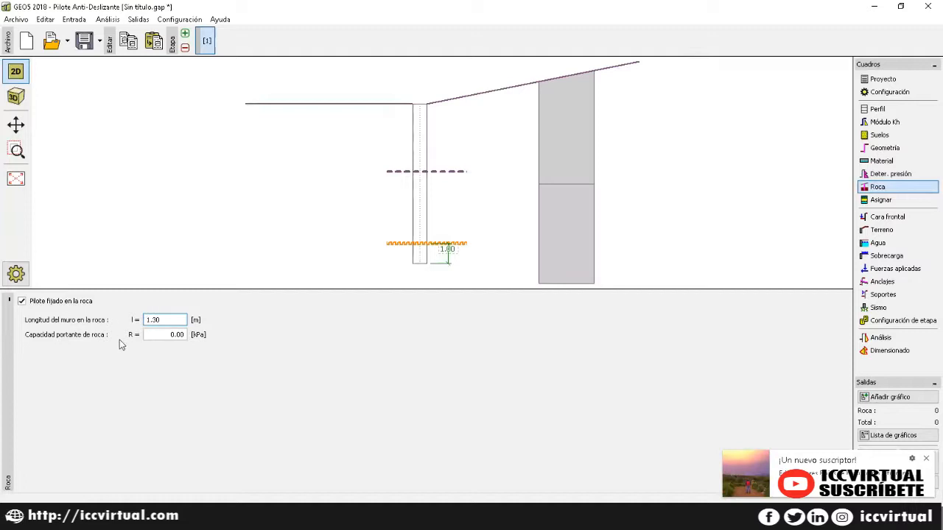
{"action": "left_click", "coordinate": [167, 338]}
{"action": "left_click_drag", "start_coordinate": [177, 335], "coordinate": [154, 341]}
{"action": "key", "text": "BackSpace"}
{"action": "type", "text": "87"}
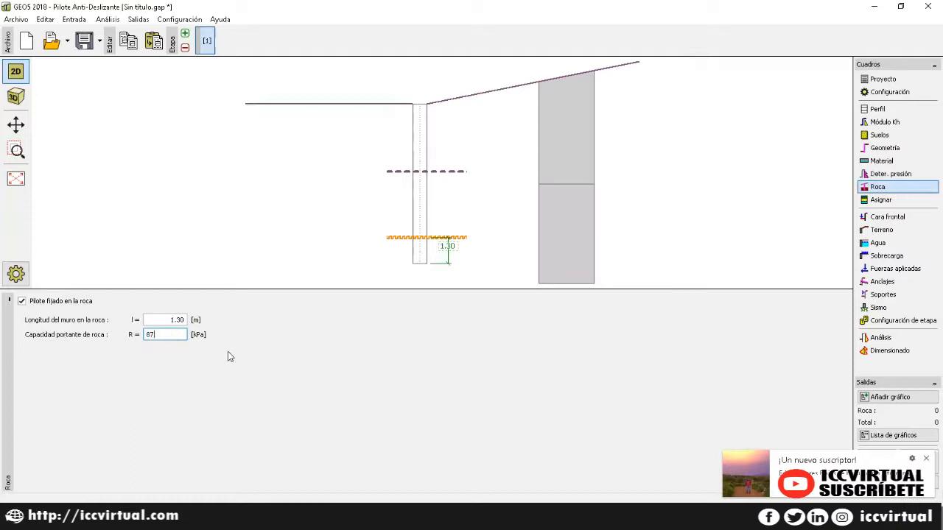
{"action": "left_click", "coordinate": [175, 319]}
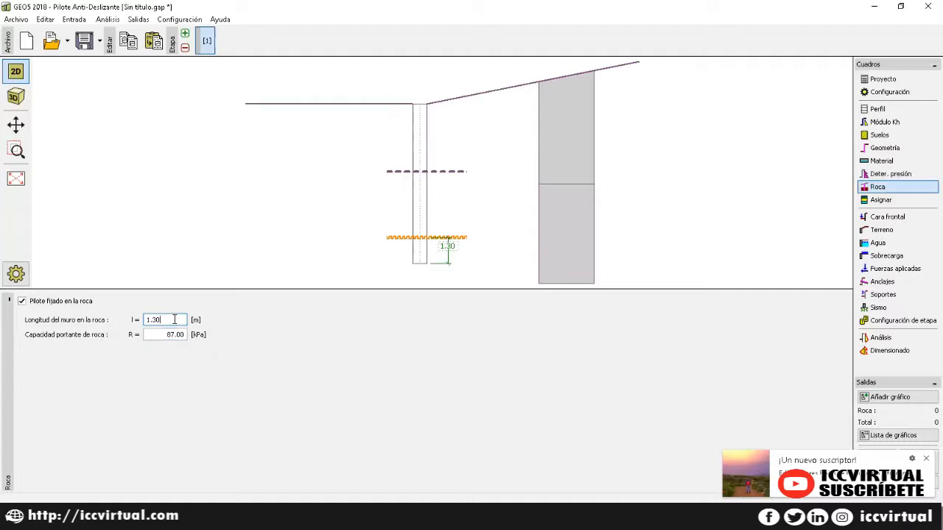
Step: Assign Limo Gravoso (MG) to layer 1 and Arcilla arenosa (CS) to layer 2
{"action": "left_click", "coordinate": [876, 200]}
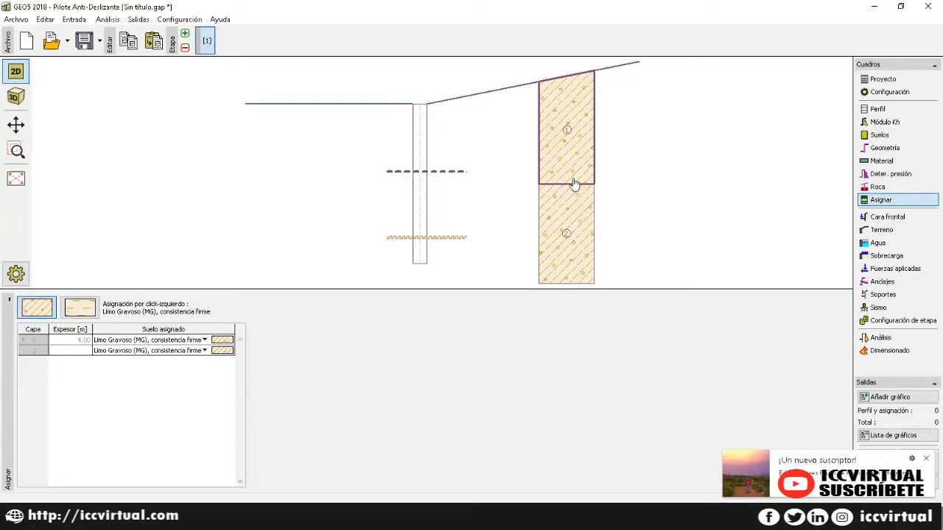
{"action": "left_click", "coordinate": [165, 343]}
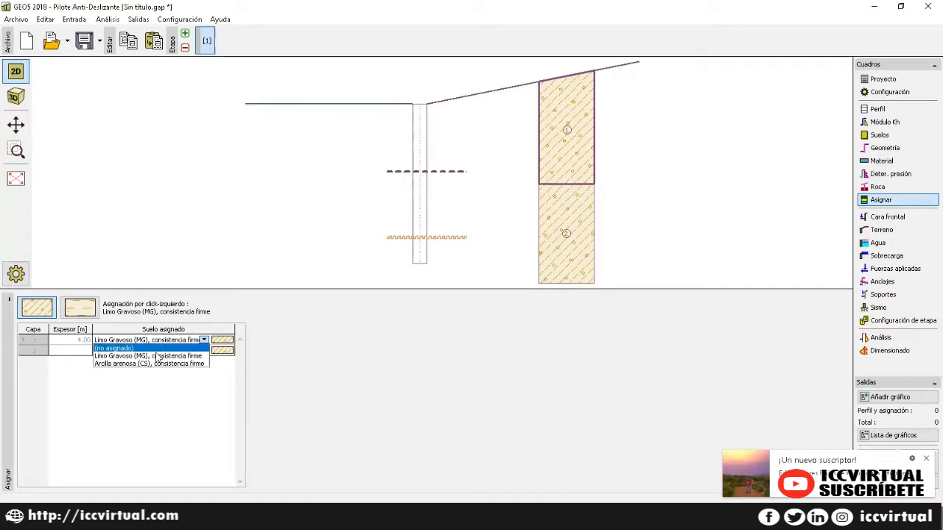
{"action": "left_click", "coordinate": [156, 358]}
{"action": "left_click", "coordinate": [155, 350]}
{"action": "left_click", "coordinate": [149, 374]}
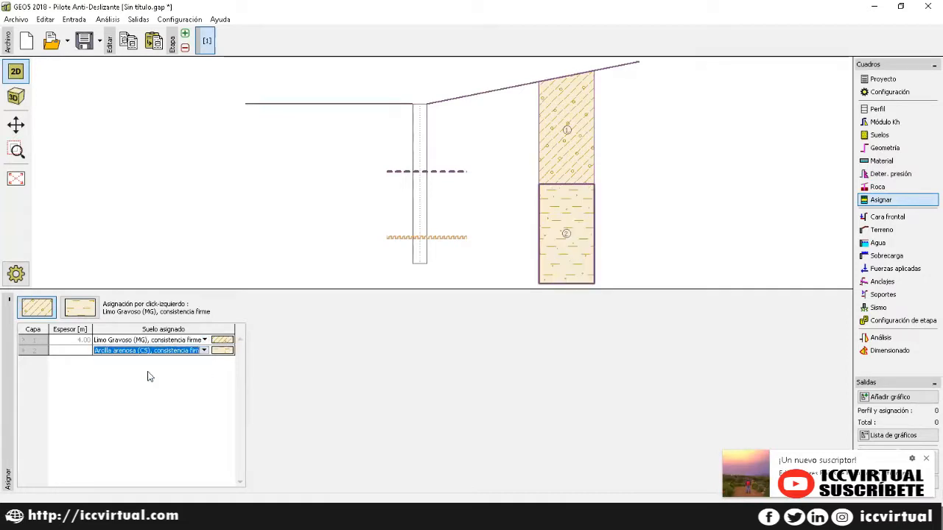
{"action": "left_click", "coordinate": [883, 221]}
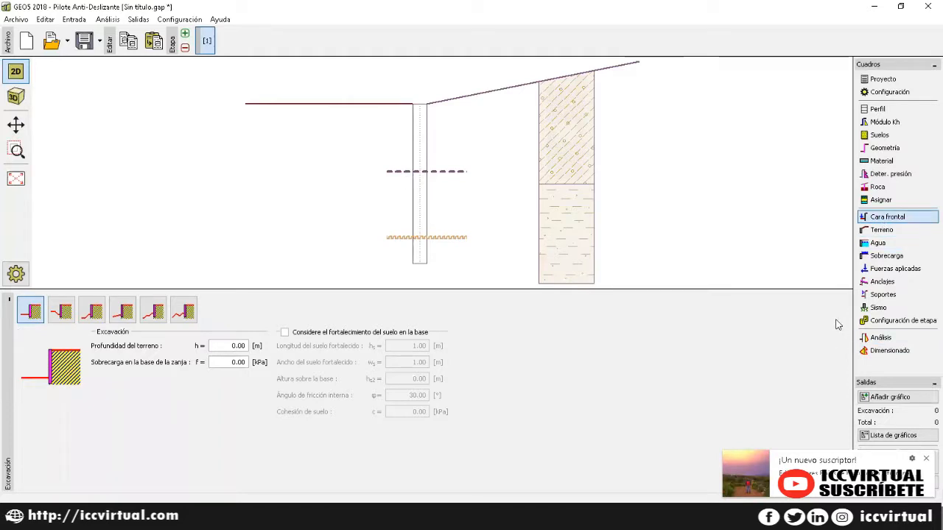
Step: Compare the excavation shapes and settle on the third, stepped-slope type
{"action": "left_click", "coordinate": [61, 312]}
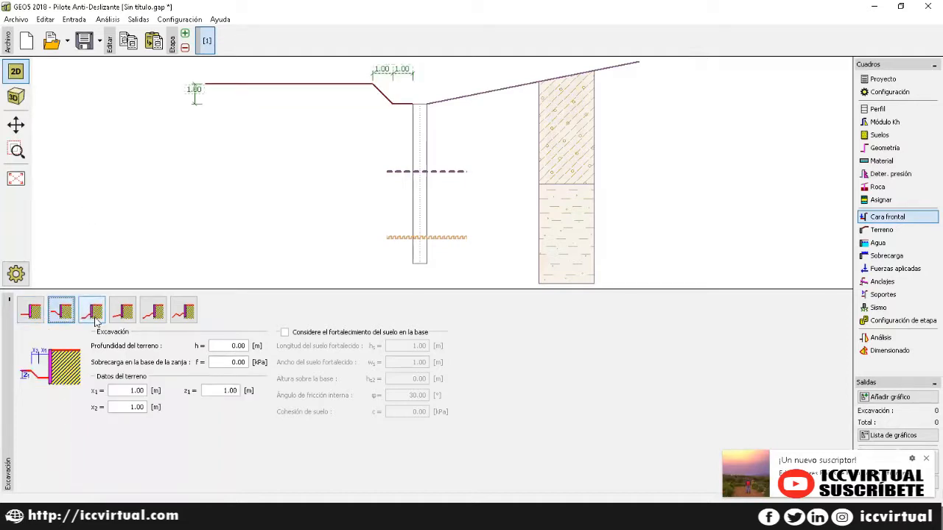
{"action": "left_click", "coordinate": [94, 315]}
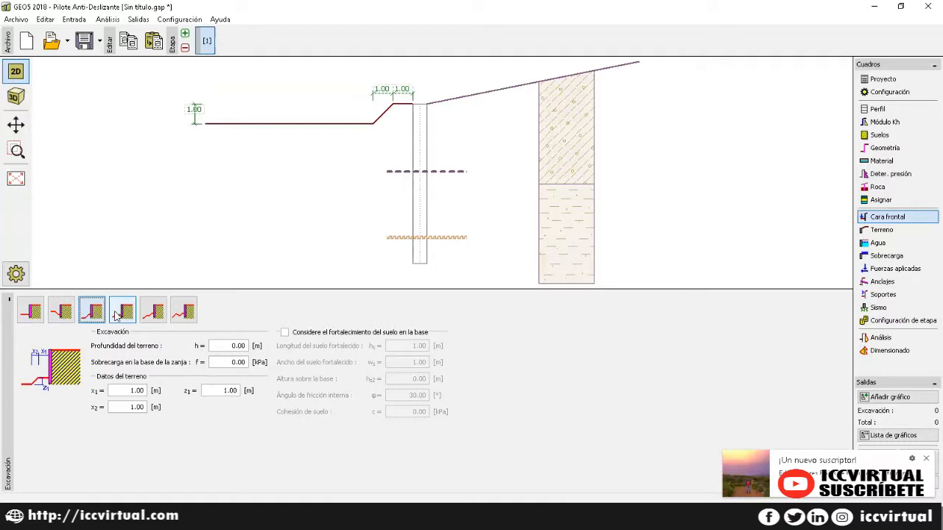
{"action": "left_click", "coordinate": [127, 313]}
{"action": "left_click", "coordinate": [182, 313]}
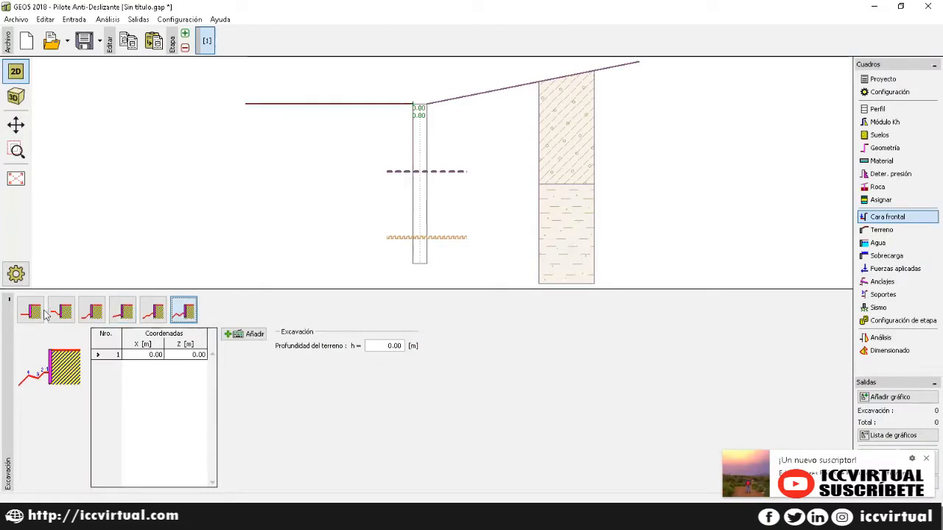
{"action": "left_click", "coordinate": [89, 314]}
{"action": "left_click", "coordinate": [223, 345]}
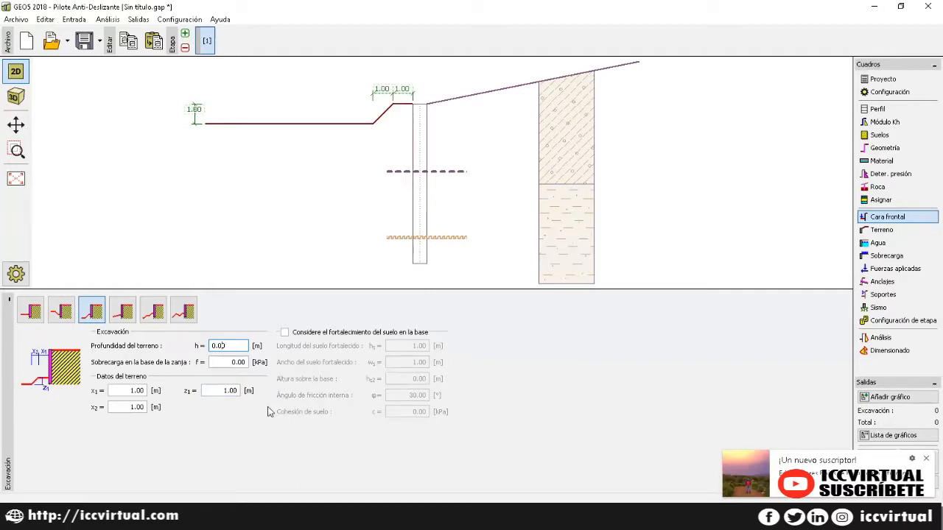
{"action": "left_click", "coordinate": [225, 361]}
Step: Enter x1 0.10 m, x2 5.00 m, z1 2.89 m and enable base soil strengthening
{"action": "left_click", "coordinate": [131, 390]}
{"action": "double_click", "coordinate": [136, 390]}
{"action": "key", "text": "BackSpace"}
{"action": "type", "text": "0."}
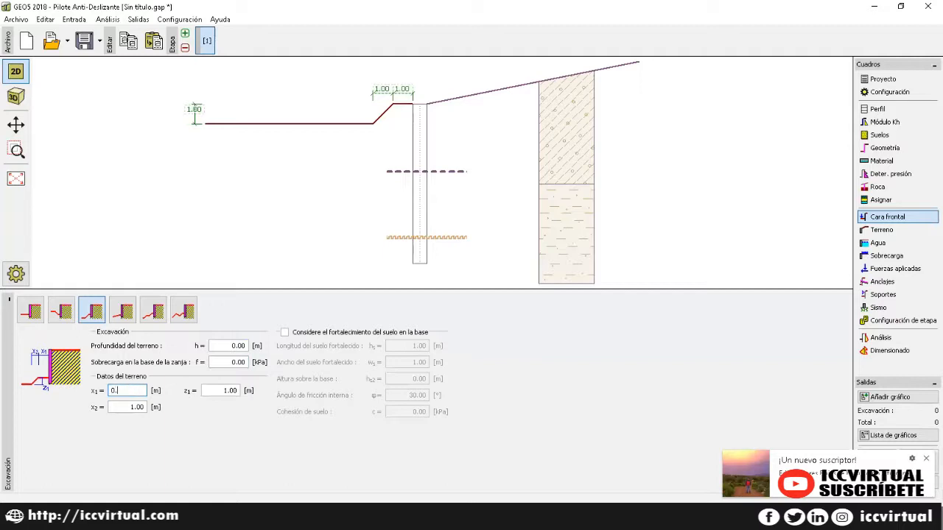
{"action": "left_click_drag", "start_coordinate": [139, 408], "coordinate": [96, 409]}
{"action": "key", "text": "BackSpace"}
{"action": "type", "text": "5"}
{"action": "left_click", "coordinate": [220, 391]}
{"action": "double_click", "coordinate": [219, 390]}
{"action": "key", "text": "BackSpace"}
{"action": "type", "text": "2.89"}
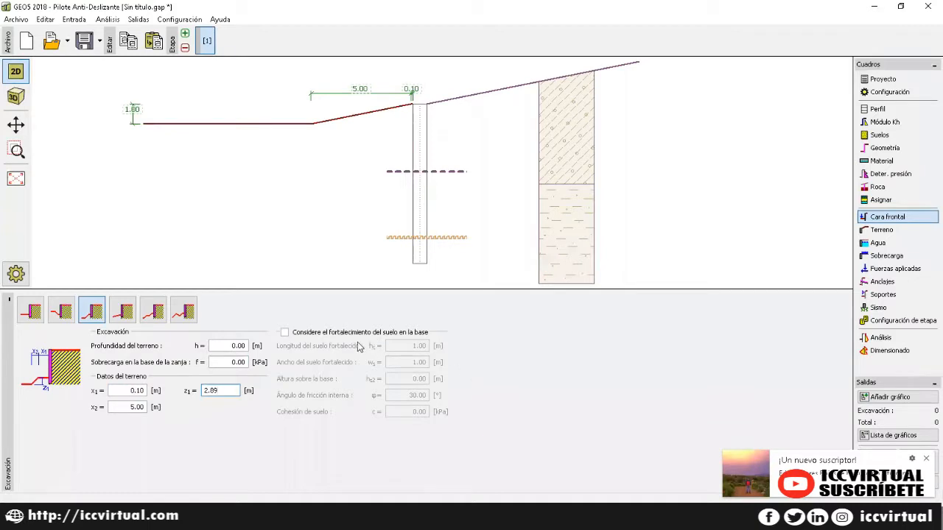
{"action": "left_click", "coordinate": [285, 332]}
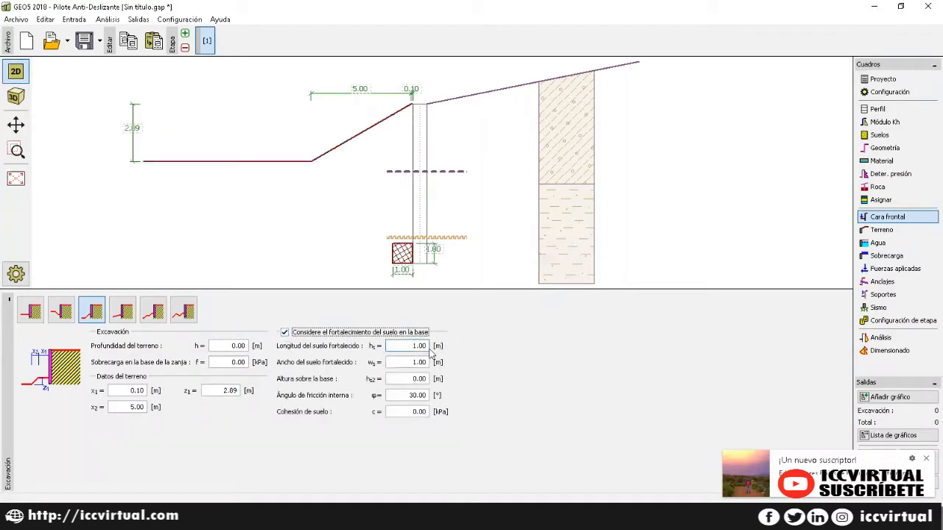
Step: Enter the strengthened base soil: length 1.43 m, width 1.20 m, 1.00 m above base, φ 30°, c 0
{"action": "left_click_drag", "start_coordinate": [422, 346], "coordinate": [387, 346]}
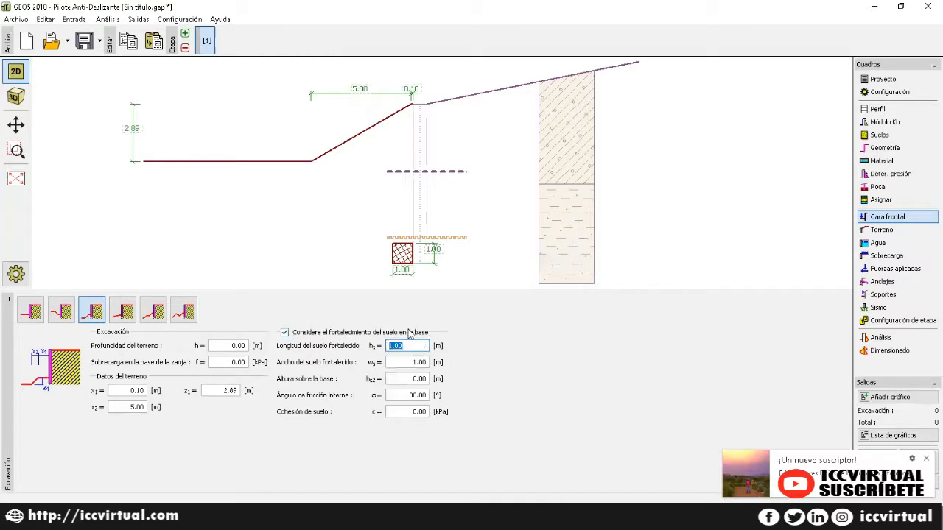
{"action": "key", "text": "Delete"}
{"action": "type", "text": "1"}
{"action": "key", "text": "Tab"}
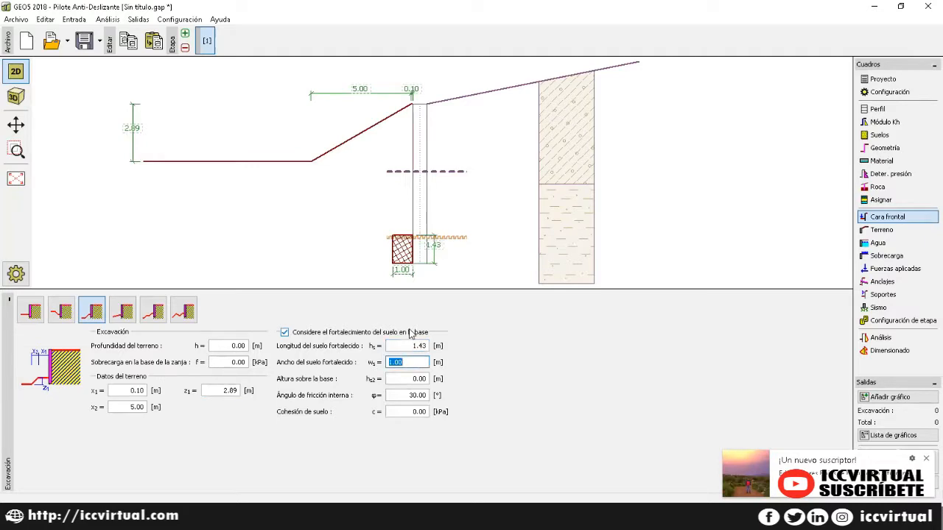
{"action": "type", "text": "1"}
{"action": "key", "text": "Tab"}
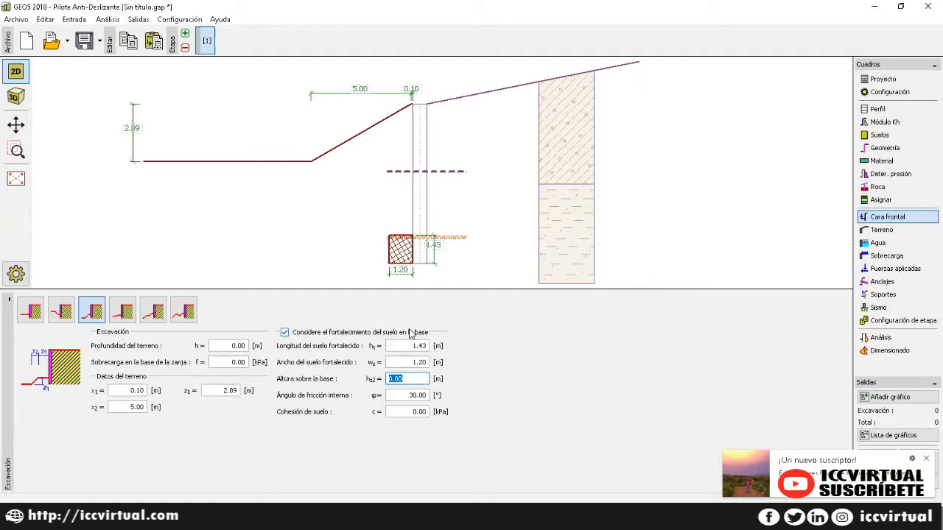
{"action": "type", "text": "1"}
{"action": "key", "text": "Tab"}
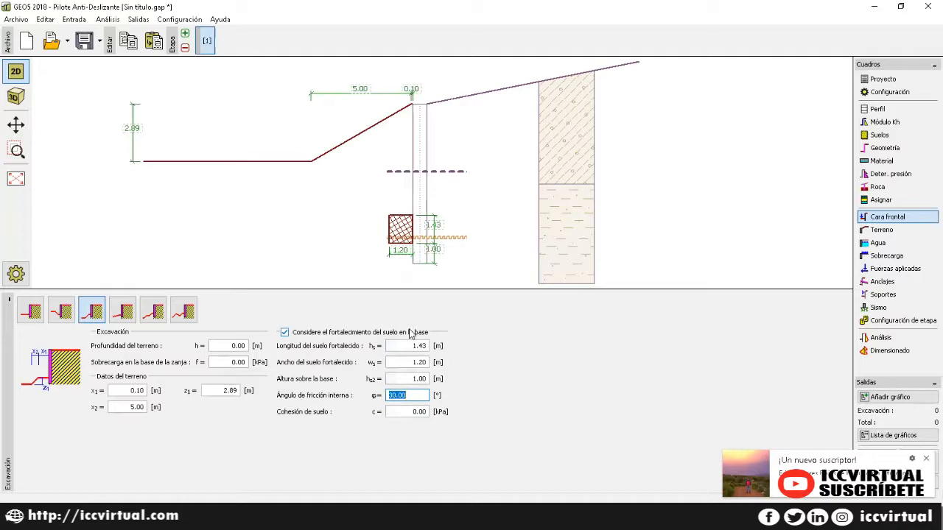
{"action": "key", "text": "Tab"}
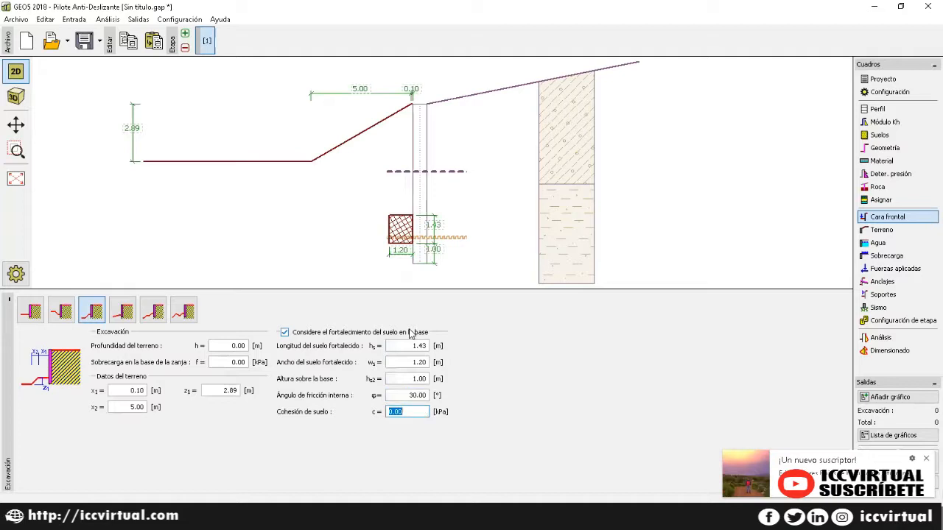
{"action": "key", "text": "Tab"}
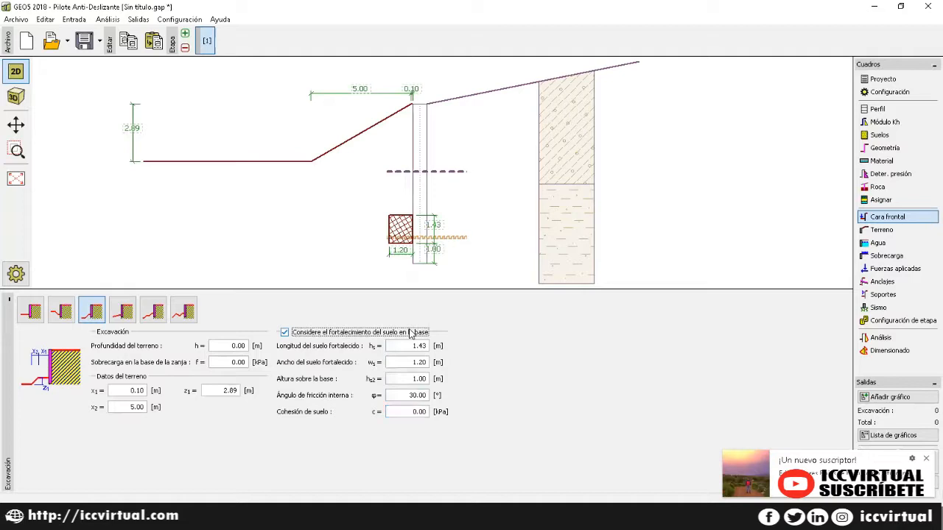
Step: Try several terrain shapes behind the pile and settle on the berm shape
{"action": "left_click", "coordinate": [883, 230]}
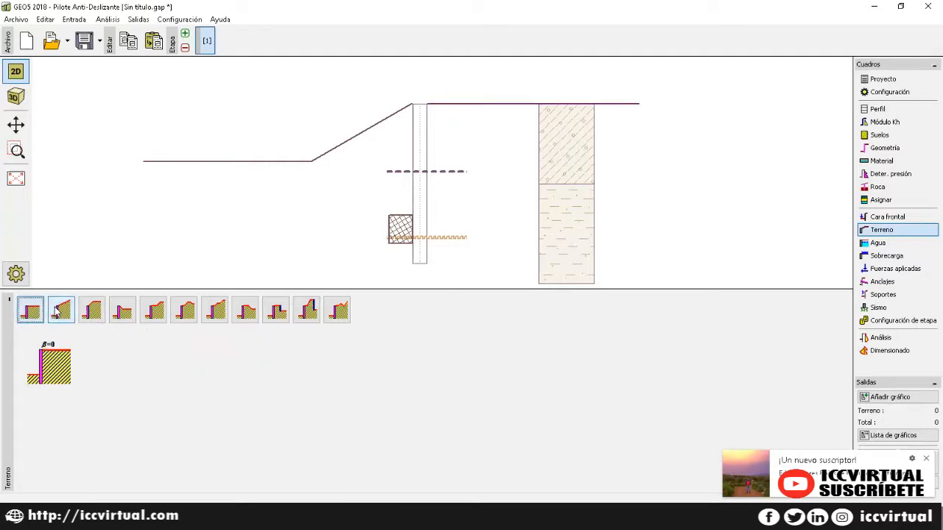
{"action": "left_click", "coordinate": [92, 311]}
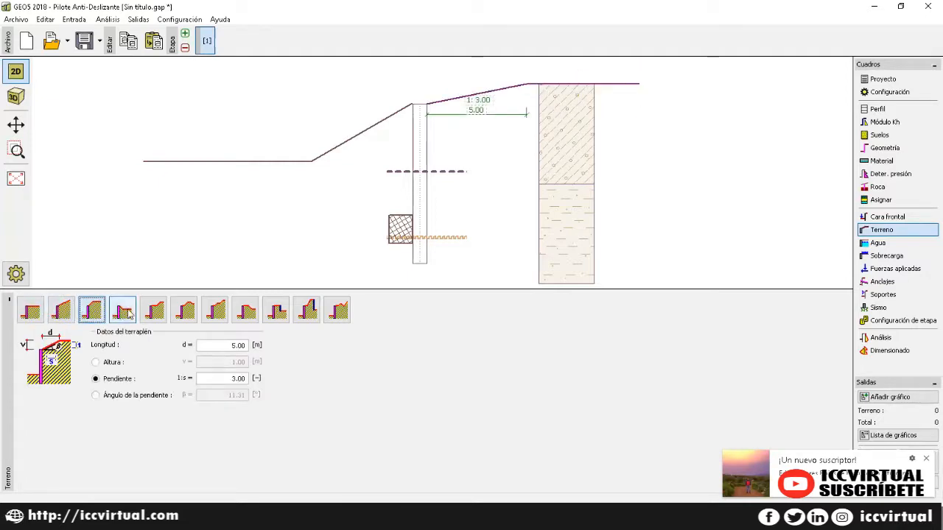
{"action": "left_click", "coordinate": [123, 310]}
{"action": "left_click", "coordinate": [154, 311]}
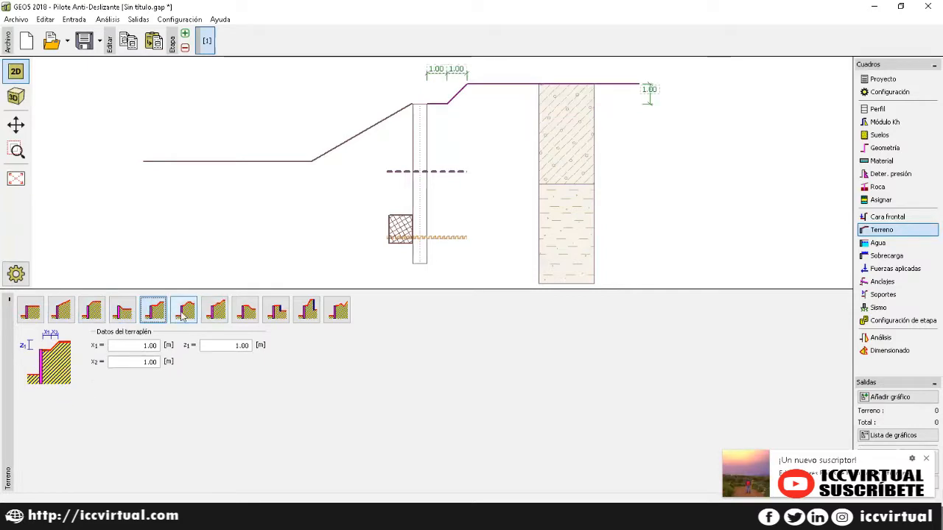
{"action": "left_click", "coordinate": [186, 313]}
{"action": "left_click", "coordinate": [338, 312]}
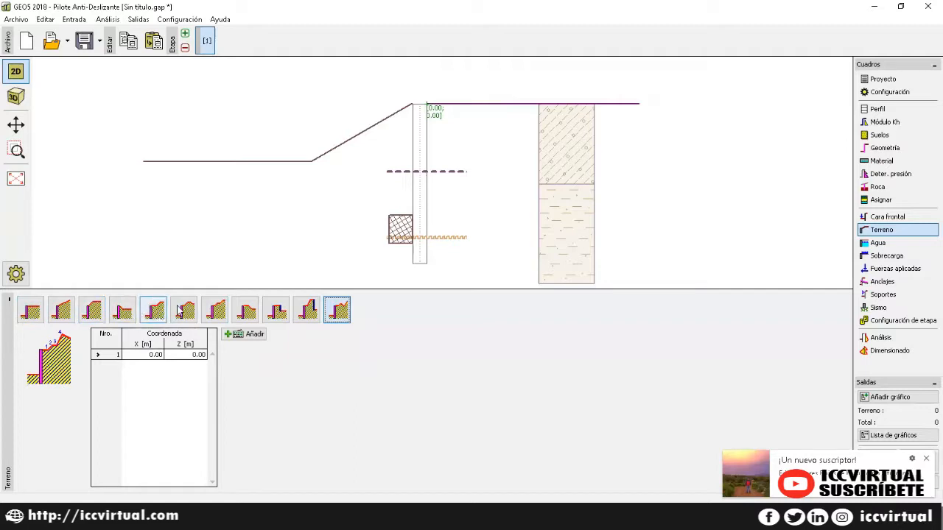
{"action": "left_click", "coordinate": [184, 310]}
Step: Set berm dimensions x1, x2 and x3 to 5.00 m
{"action": "left_click", "coordinate": [136, 345]}
{"action": "left_click_drag", "start_coordinate": [137, 345], "coordinate": [116, 344]}
{"action": "key", "text": "BackSpace"}
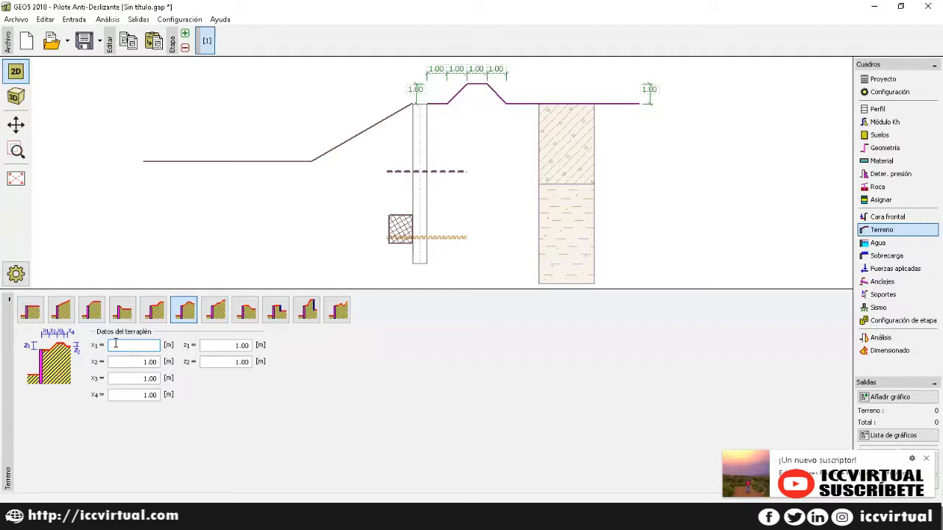
{"action": "type", "text": "5"}
{"action": "key", "text": "Tab"}
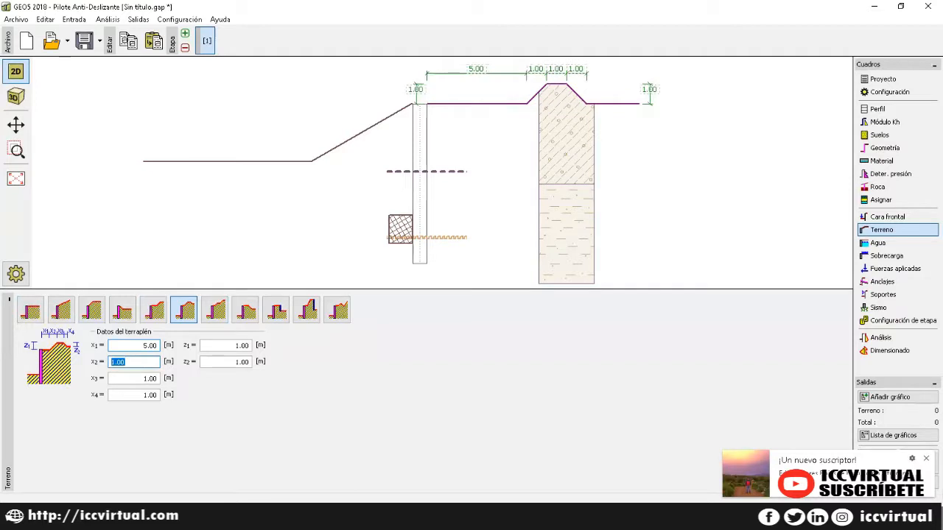
{"action": "type", "text": "5"}
{"action": "key", "text": "Tab"}
{"action": "type", "text": "5"}
{"action": "key", "text": "Tab"}
Step: Set x4 to 0.01 m, z1 to 2.89 m and z2 to 0.01 m
{"action": "type", "text": "0.01"}
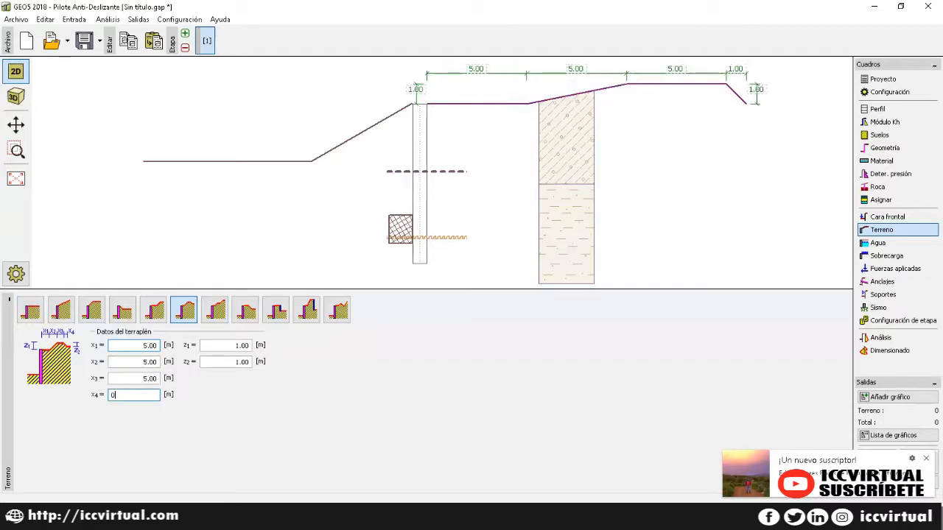
{"action": "key", "text": "Tab"}
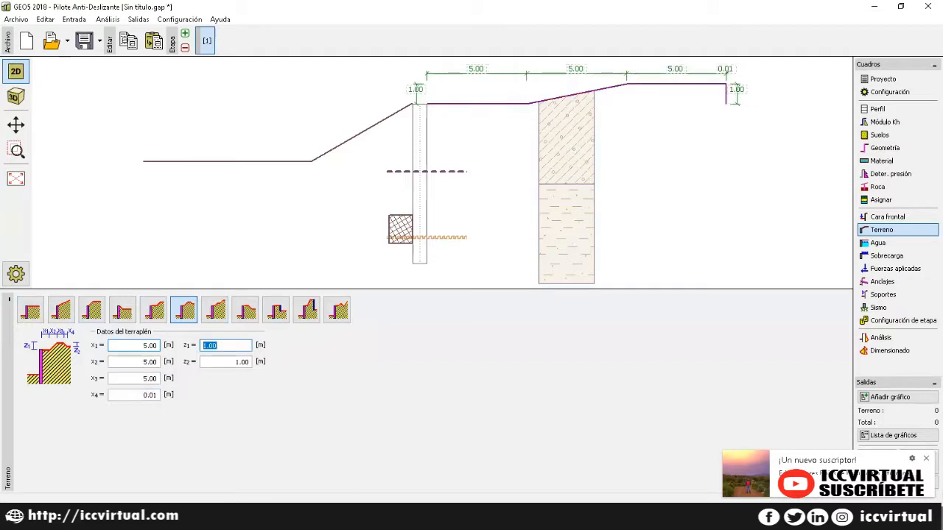
{"action": "type", "text": "2.89"}
{"action": "key", "text": "Tab"}
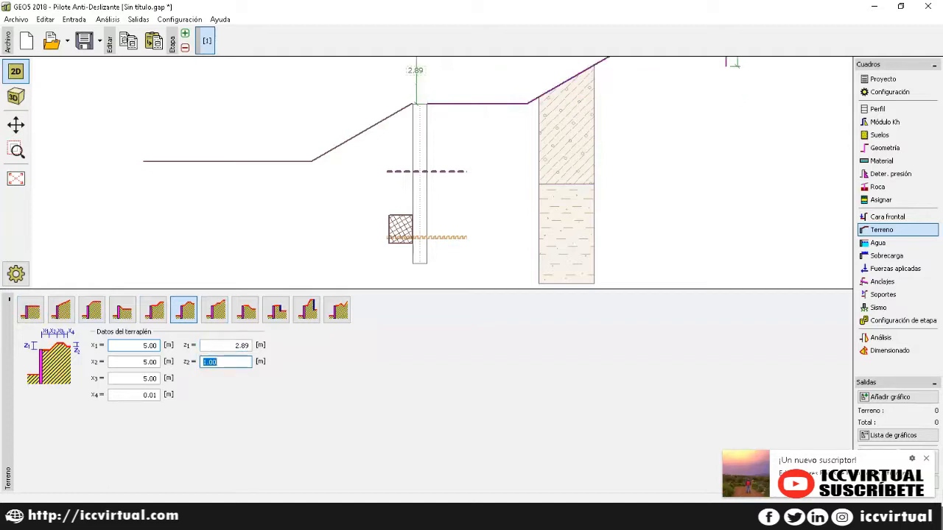
{"action": "type", "text": "0.01"}
{"action": "left_click", "coordinate": [886, 245]}
{"action": "left_click", "coordinate": [883, 231]}
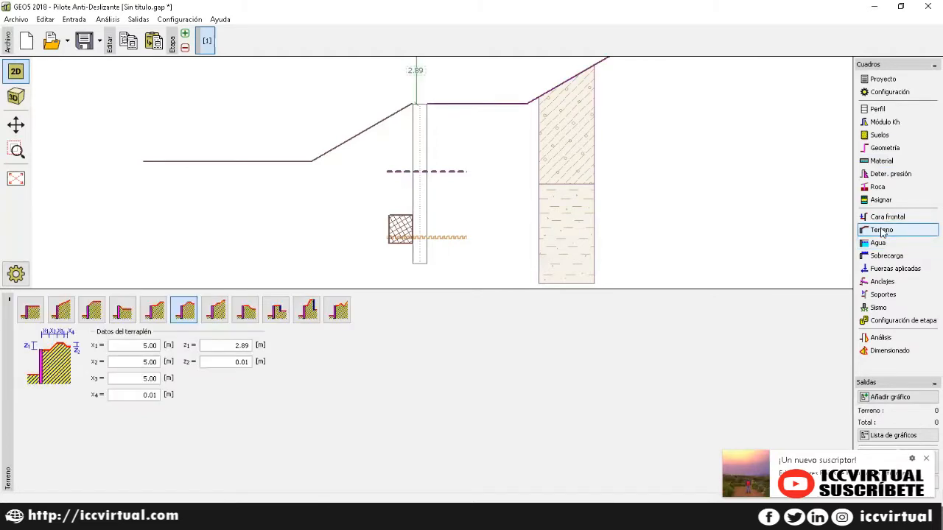
Step: Show the groundwater input and read the help topic on water influence
{"action": "left_click", "coordinate": [884, 243]}
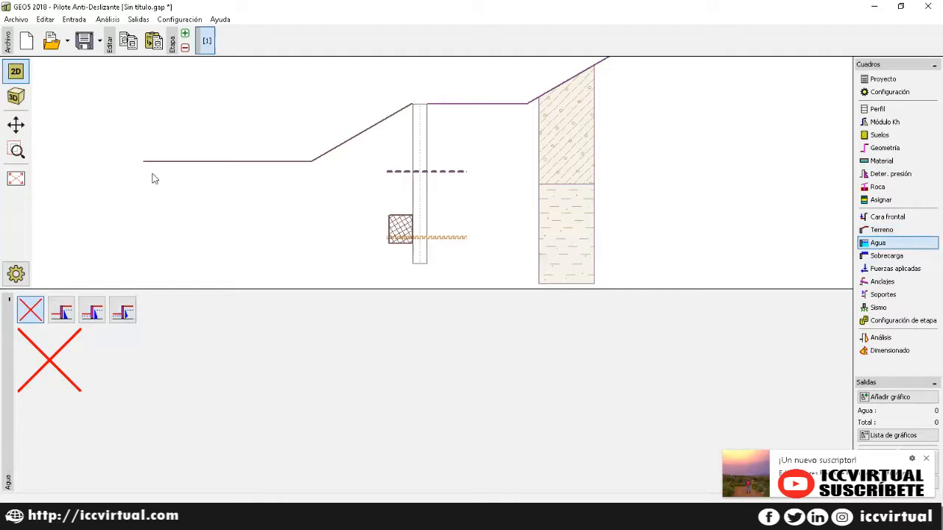
{"action": "key", "text": "F1"}
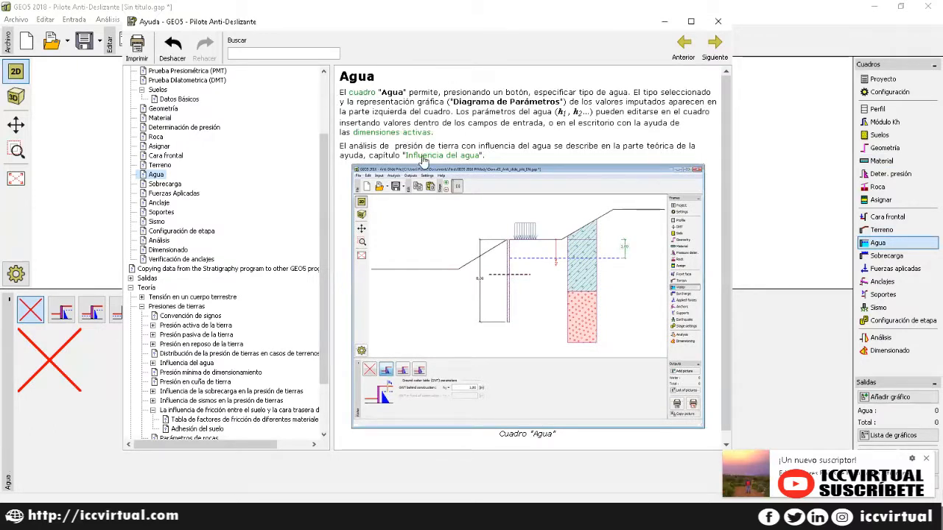
{"action": "left_click", "coordinate": [418, 156]}
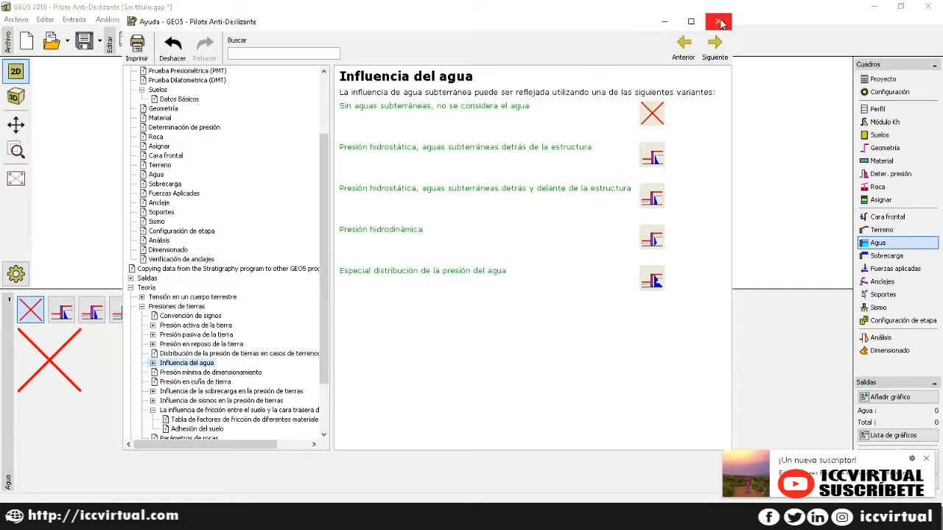
{"action": "left_click", "coordinate": [720, 23]}
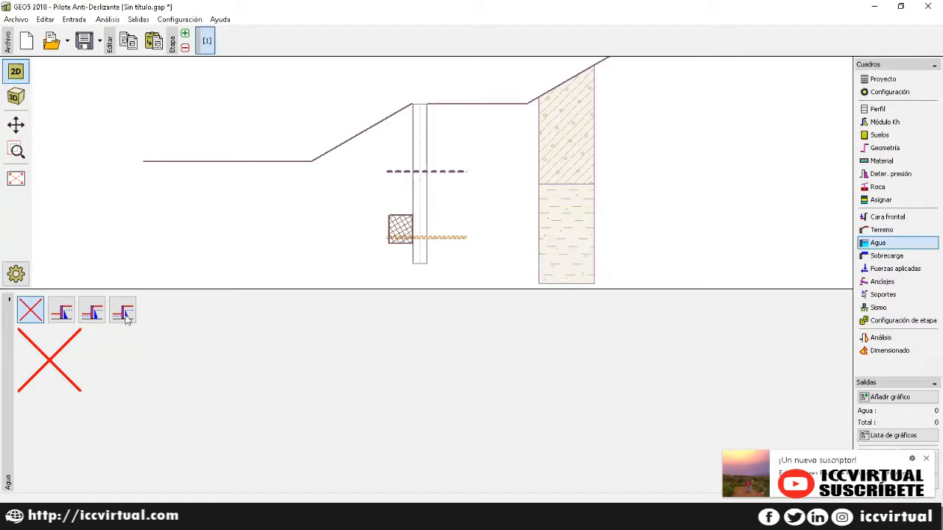
Step: Define hydrostatic groundwater behind the structure with level h1 = 1.80 m
{"action": "left_click", "coordinate": [63, 312]}
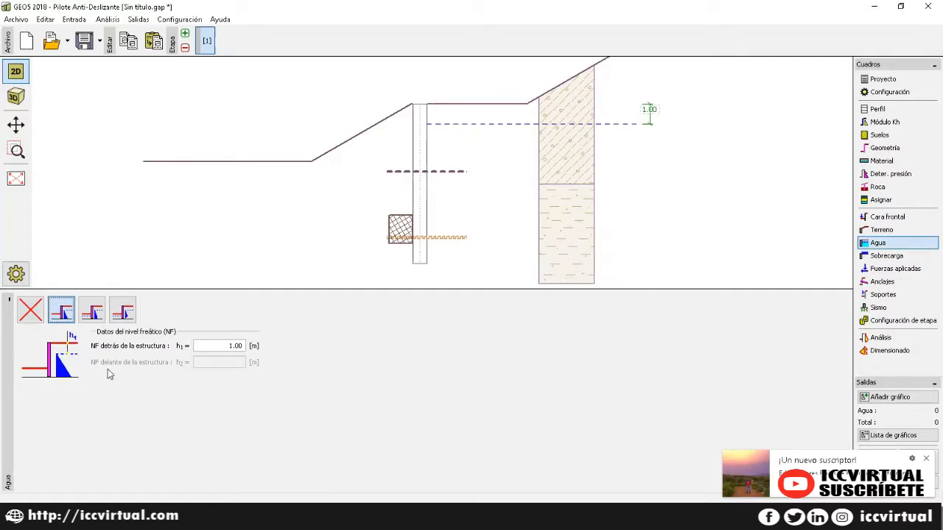
{"action": "left_click", "coordinate": [207, 348]}
{"action": "left_click_drag", "start_coordinate": [220, 347], "coordinate": [190, 346]}
{"action": "key", "text": "BackSpace"}
{"action": "type", "text": "1.80"}
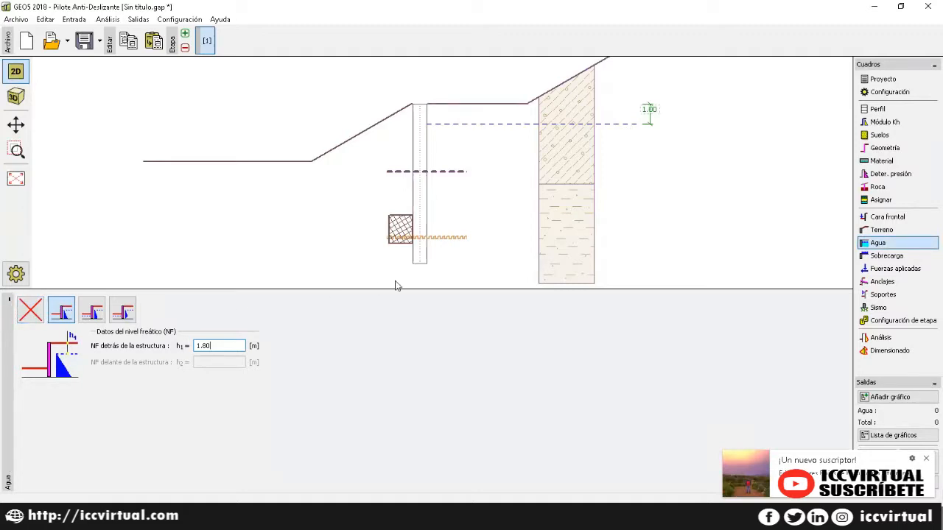
{"action": "left_click", "coordinate": [906, 256]}
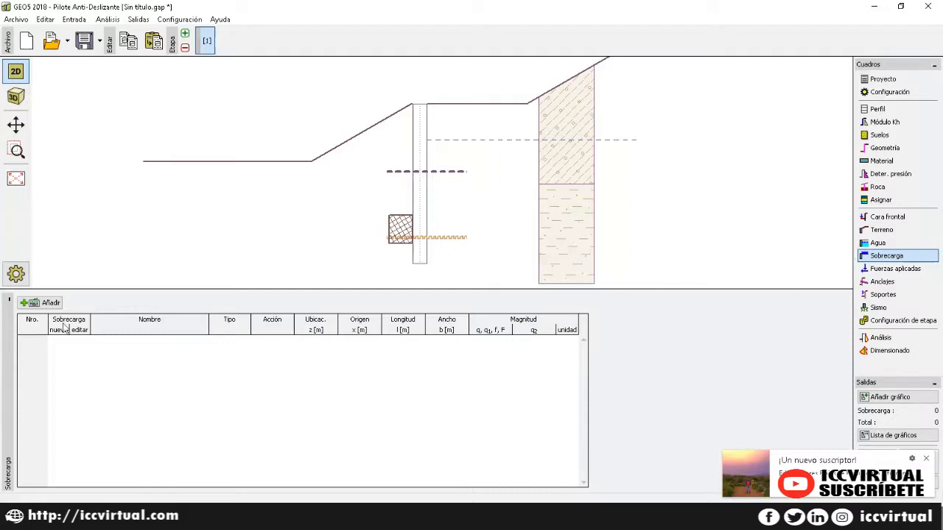
Step: Create surcharge 'SOBRECARGA 1' as a permanent strip load
{"action": "left_click", "coordinate": [45, 303]}
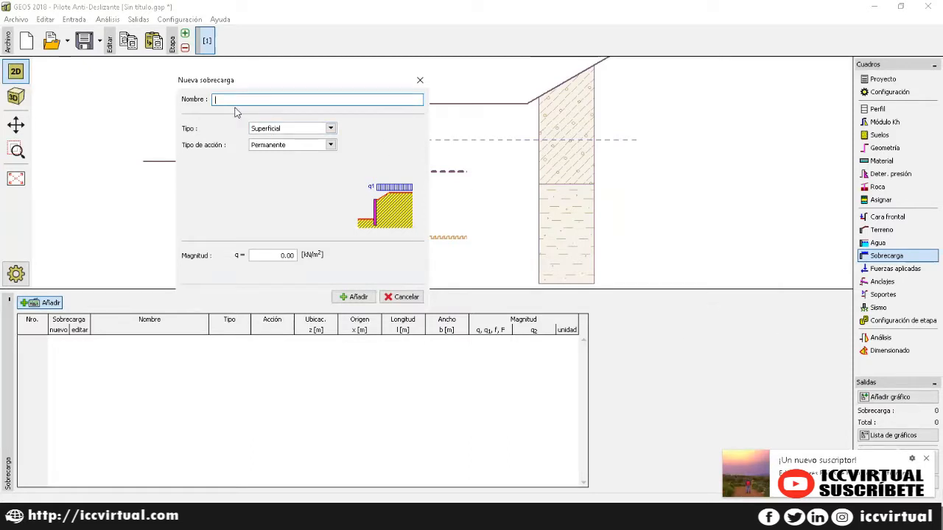
{"action": "type", "text": "sow"}
{"action": "key", "text": "BackSpace"}
{"action": "type", "text": "BRECARGA 1"}
{"action": "left_click", "coordinate": [330, 129]}
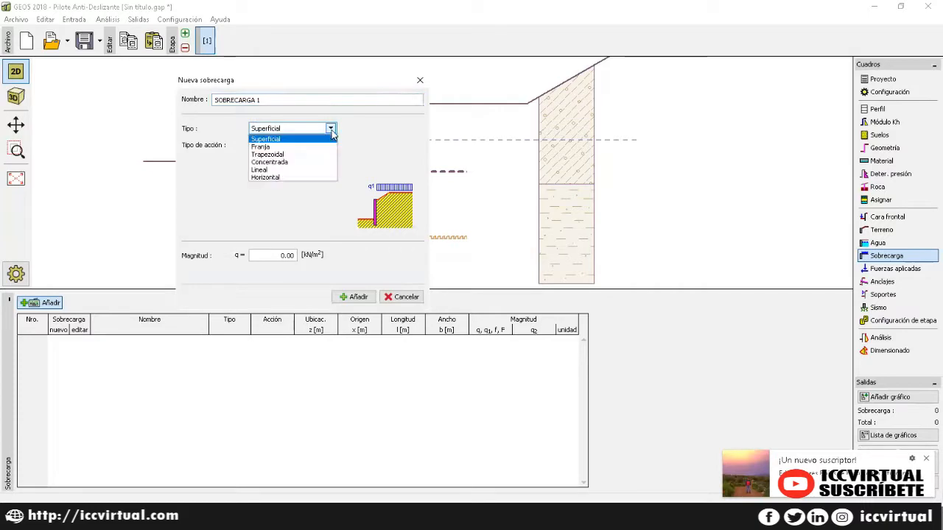
{"action": "left_click", "coordinate": [271, 146]}
{"action": "left_click", "coordinate": [271, 146]}
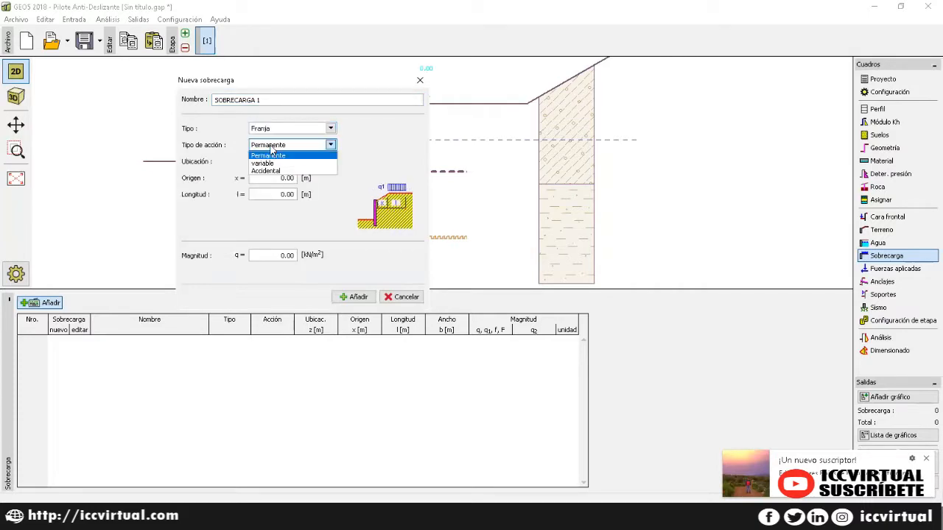
{"action": "left_click", "coordinate": [271, 155]}
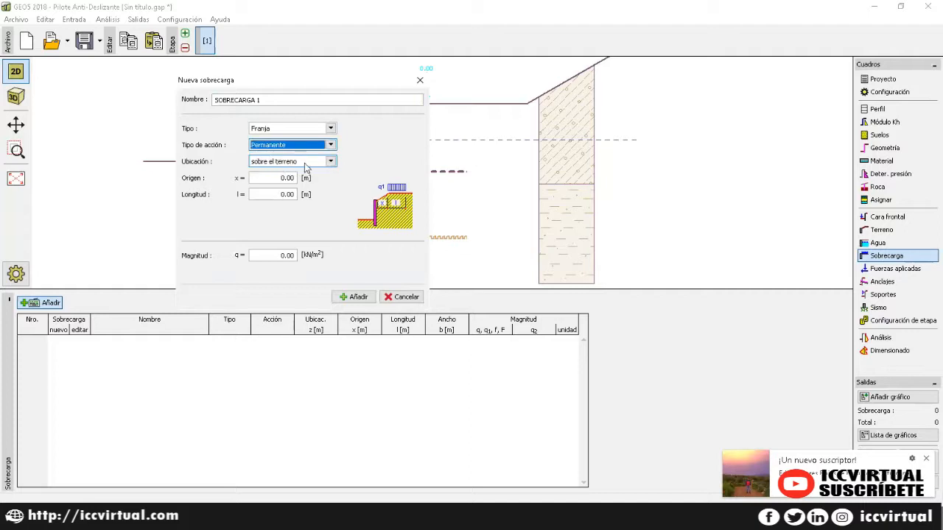
Step: Place the strip at x 0.50 m, 2.00 m long, 10 kN/m², and add it
{"action": "left_click", "coordinate": [277, 178]}
{"action": "left_click_drag", "start_coordinate": [277, 179], "coordinate": [244, 179]}
{"action": "type", "text": "0.5"}
{"action": "left_click", "coordinate": [278, 196]}
{"action": "left_click_drag", "start_coordinate": [278, 196], "coordinate": [240, 197]}
{"action": "type", "text": "2"}
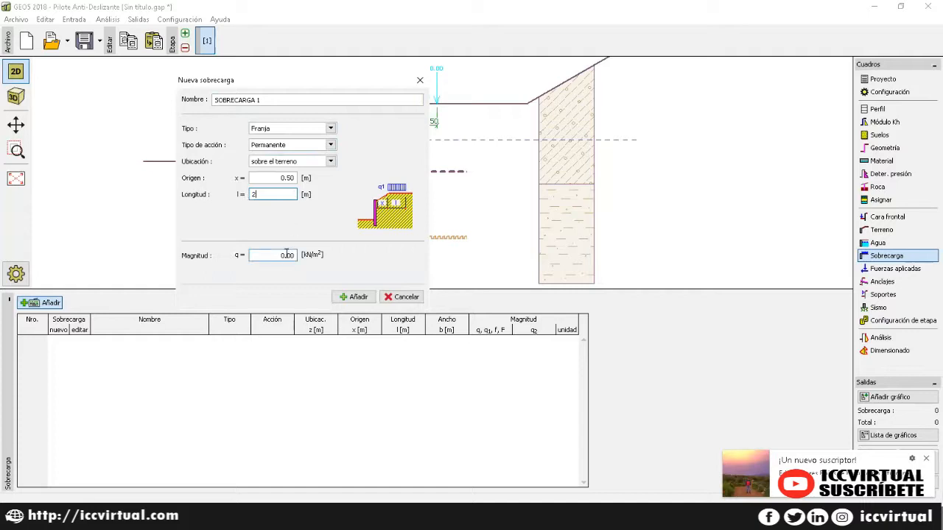
{"action": "left_click", "coordinate": [287, 254]}
{"action": "left_click_drag", "start_coordinate": [280, 255], "coordinate": [246, 254]}
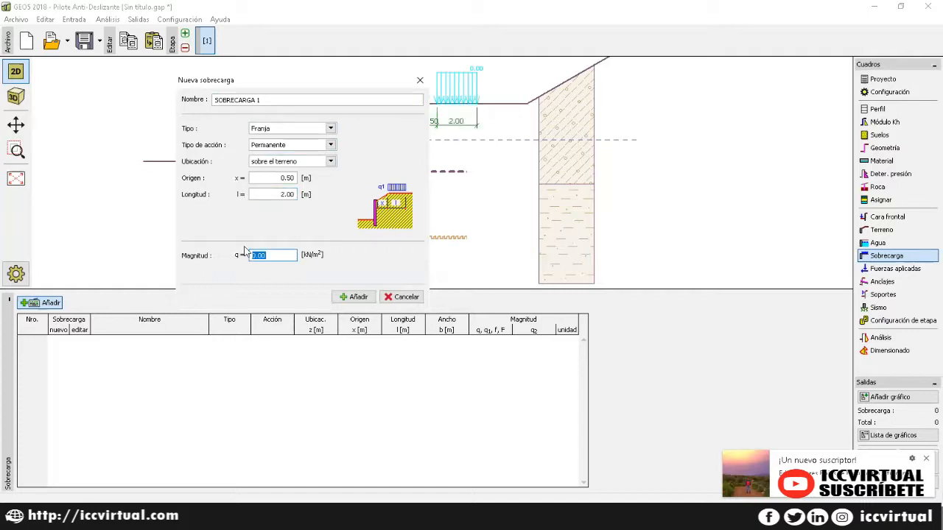
{"action": "type", "text": "10"}
{"action": "left_click", "coordinate": [343, 297]}
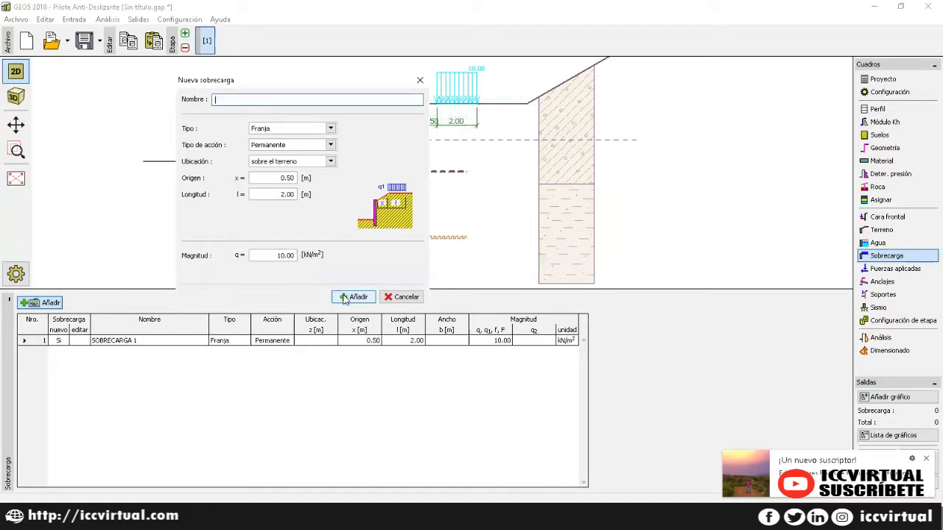
{"action": "left_click", "coordinate": [419, 81]}
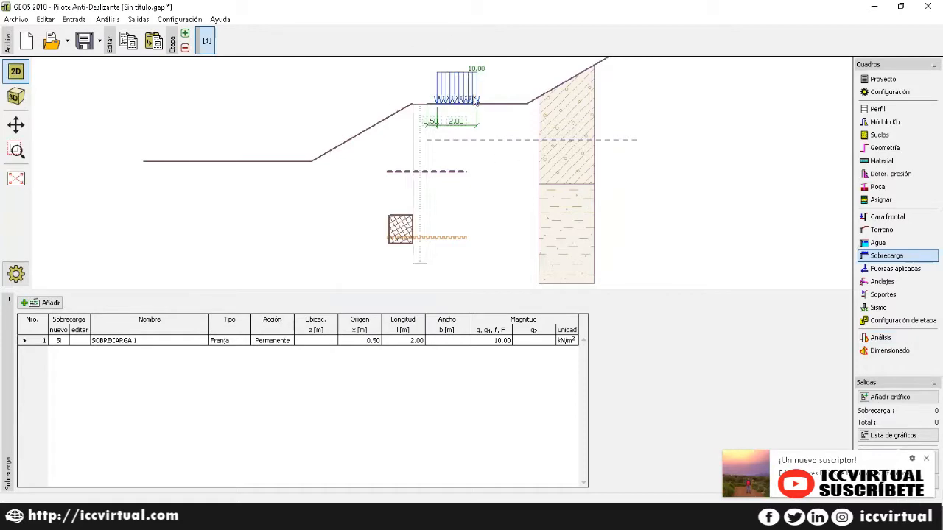
{"action": "left_click", "coordinate": [889, 270]}
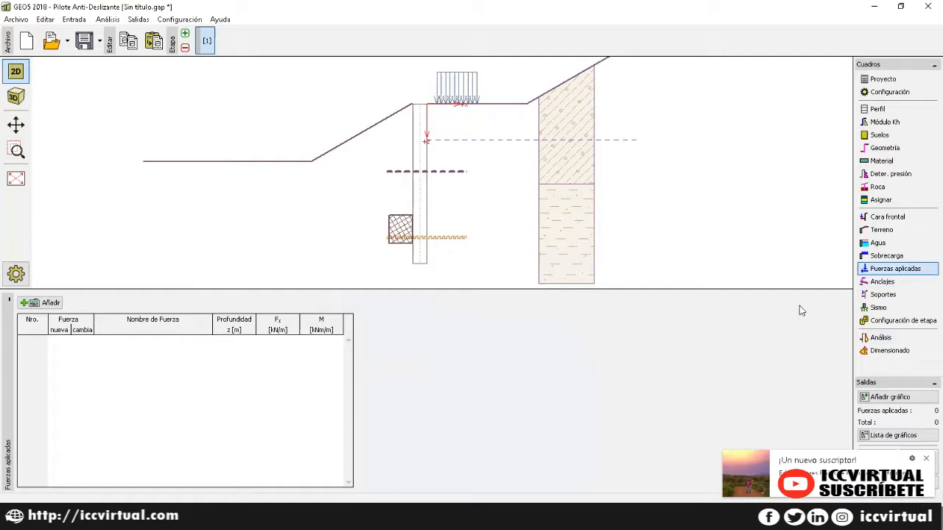
{"action": "left_click", "coordinate": [35, 307]}
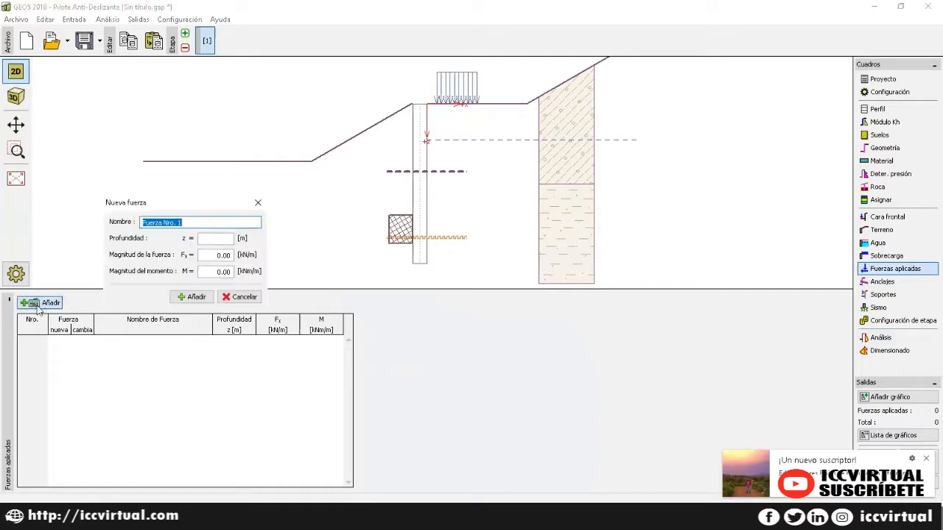
Step: Add Fuerza 1 acting on the pile at 1.60 m depth with Fx = 15 kN/m
{"action": "left_click", "coordinate": [178, 223]}
{"action": "key", "text": "BackSpace"}
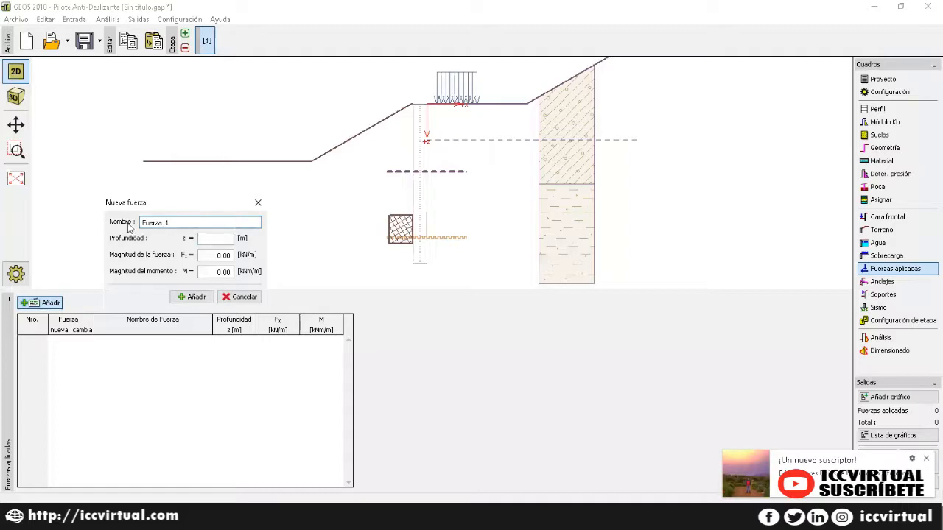
{"action": "left_click", "coordinate": [215, 237]}
{"action": "type", "text": "1.60"}
{"action": "key", "text": "Tab"}
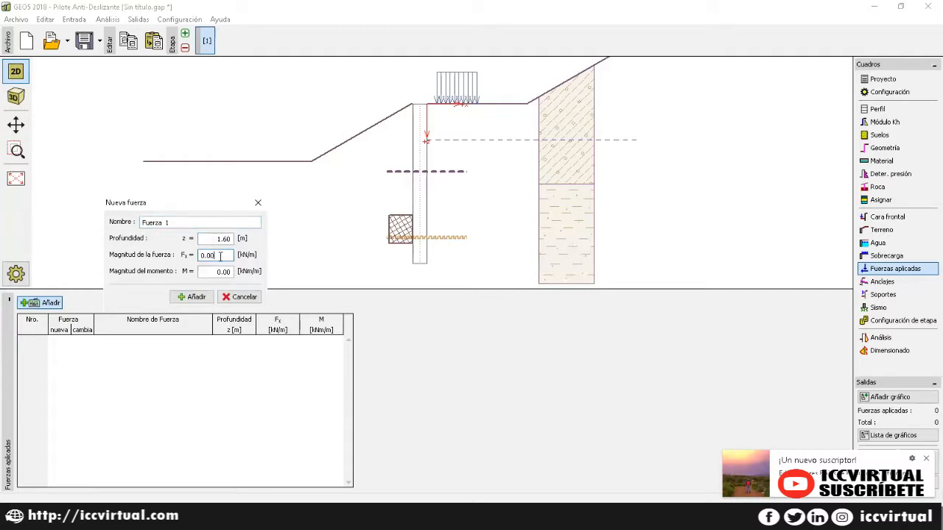
{"action": "key", "text": "BackSpace"}
{"action": "type", "text": "15"}
{"action": "left_click", "coordinate": [192, 297]}
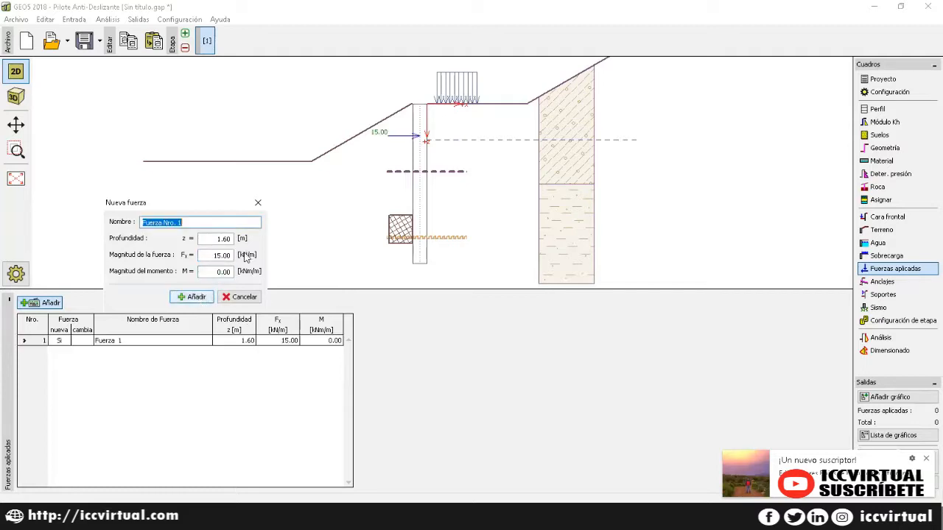
{"action": "left_click", "coordinate": [258, 203]}
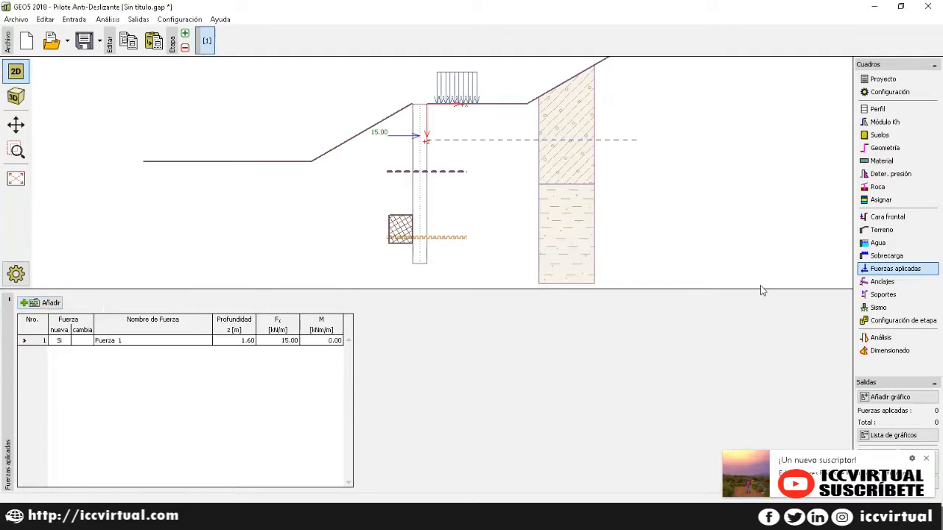
{"action": "left_click", "coordinate": [889, 284]}
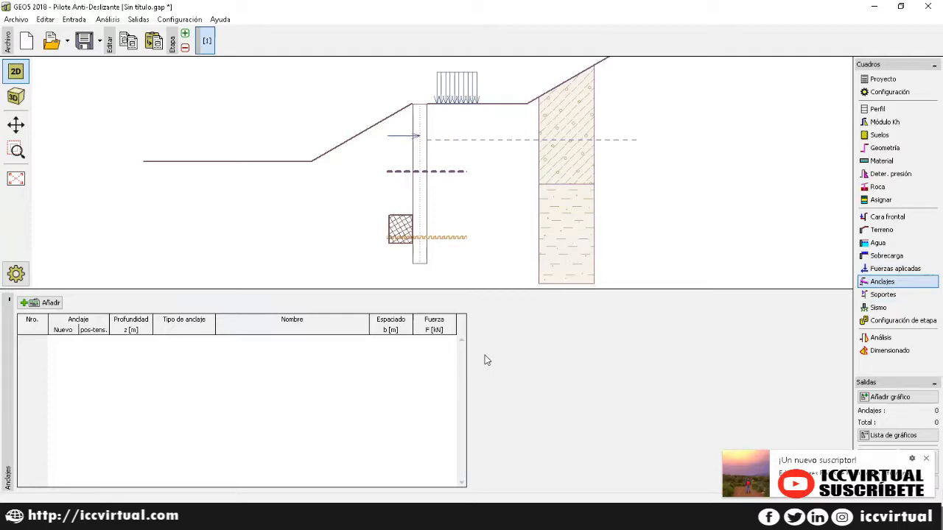
Step: Start a new anchor named ANCLAJE 1 with free length 7.20 m
{"action": "left_click", "coordinate": [42, 304]}
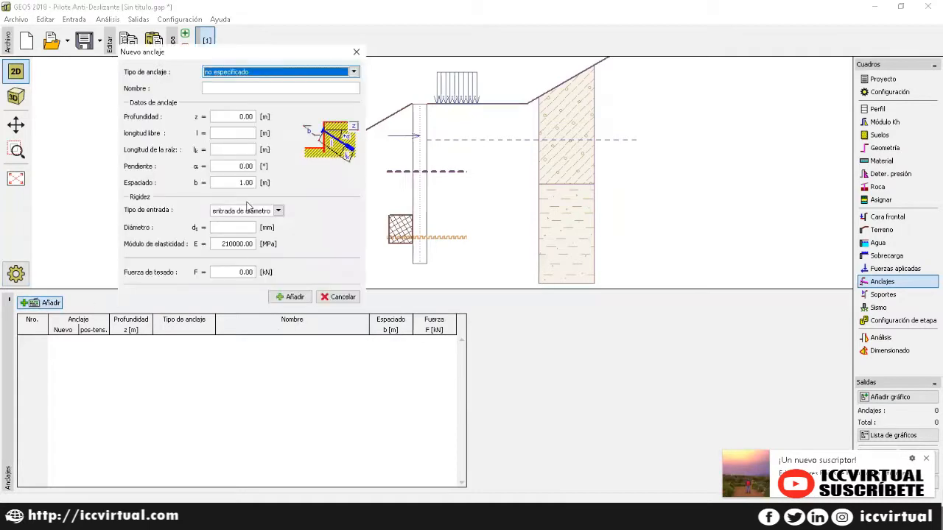
{"action": "left_click", "coordinate": [353, 72]}
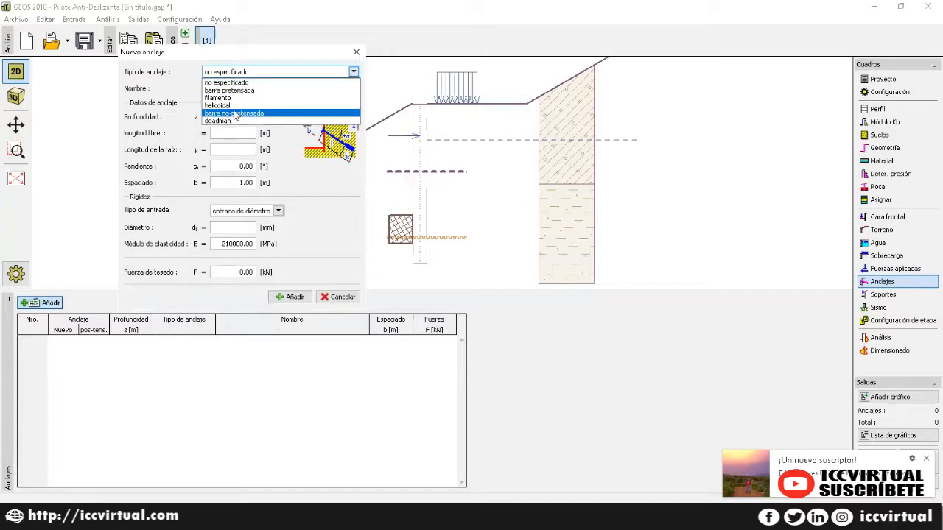
{"action": "left_click", "coordinate": [250, 83]}
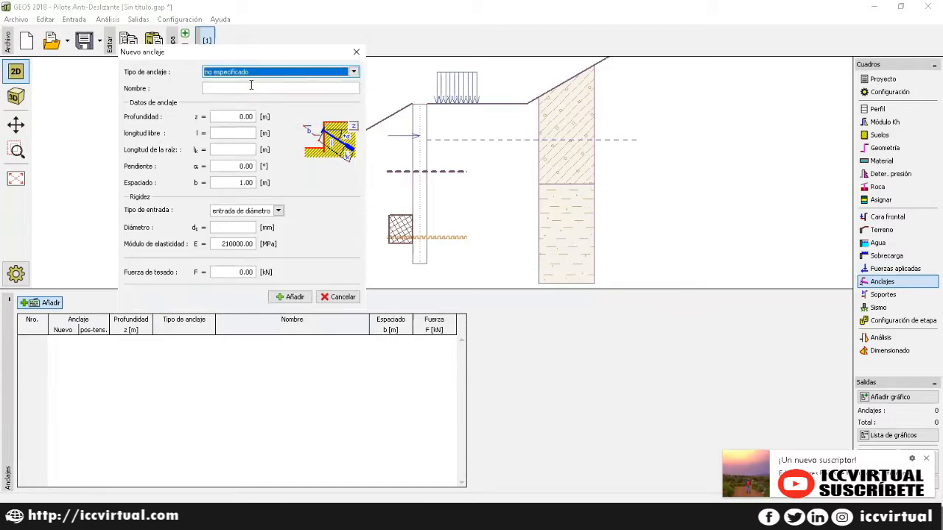
{"action": "left_click", "coordinate": [250, 87]}
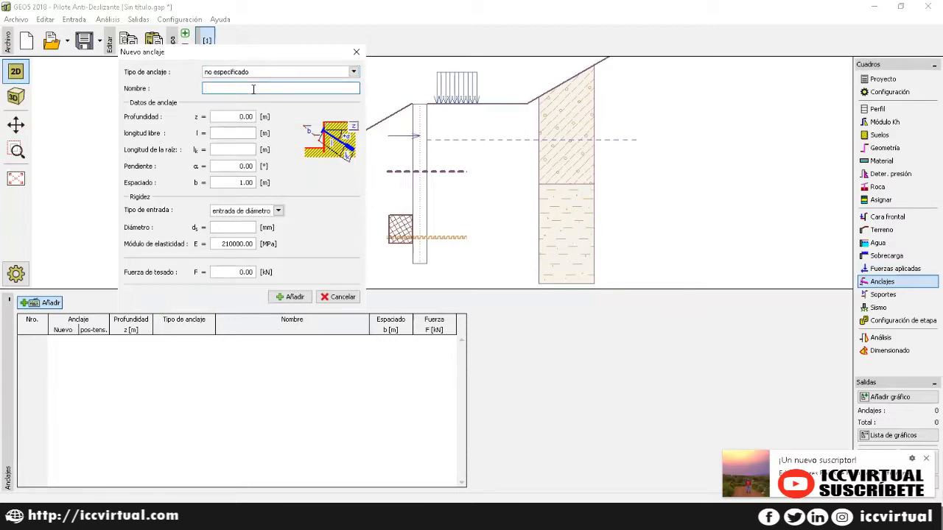
{"action": "type", "text": "ANCLAJE 1"}
{"action": "left_click", "coordinate": [248, 133]}
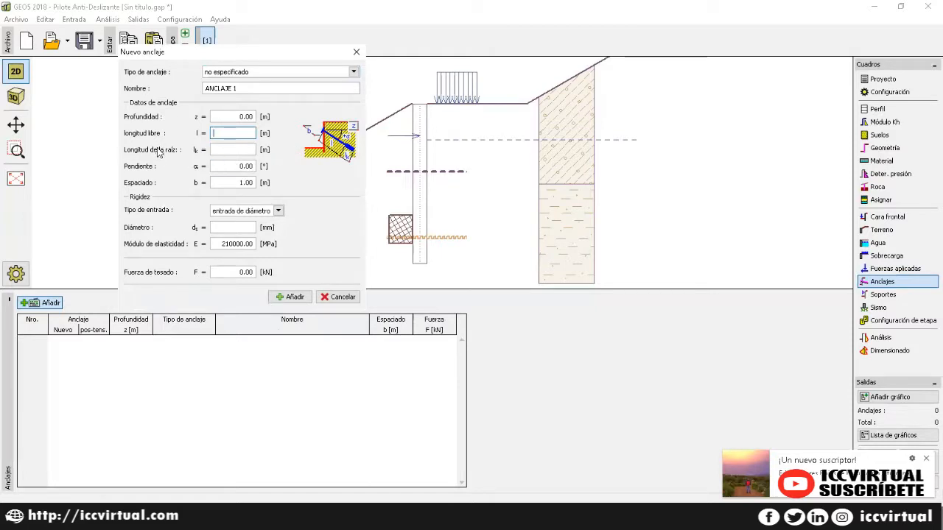
{"action": "type", "text": "7.20"}
{"action": "left_click", "coordinate": [240, 150]}
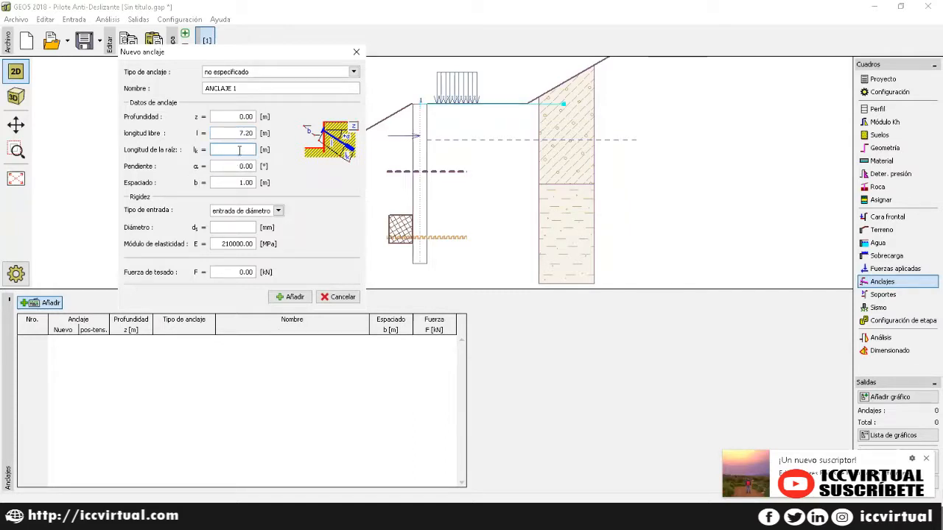
Step: Give the anchor a 15° slope and a 2.0 mm diameter
{"action": "left_click_drag", "start_coordinate": [244, 166], "coordinate": [219, 167]}
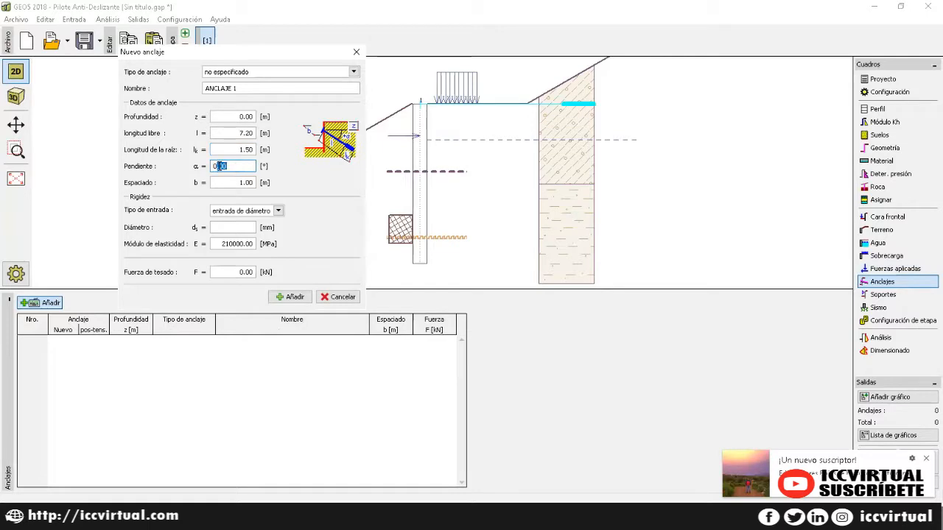
{"action": "key", "text": "BackSpace"}
{"action": "key", "text": "BackSpace"}
{"action": "left_click", "coordinate": [244, 182]}
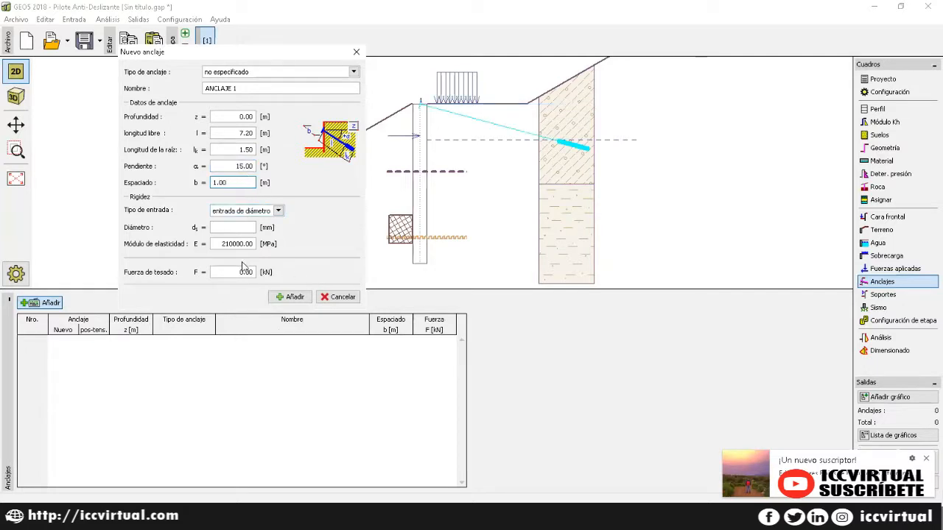
{"action": "left_click", "coordinate": [276, 212]}
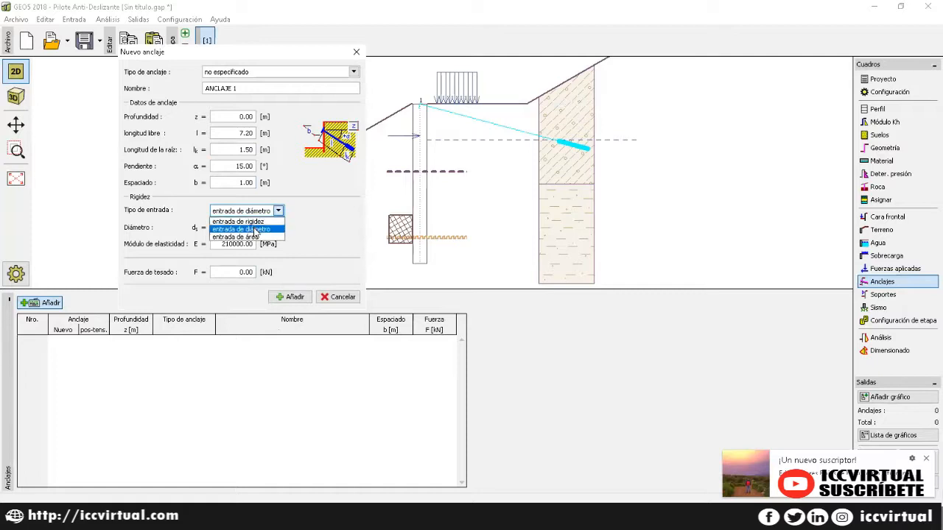
{"action": "left_click", "coordinate": [255, 230]}
{"action": "left_click", "coordinate": [242, 227]}
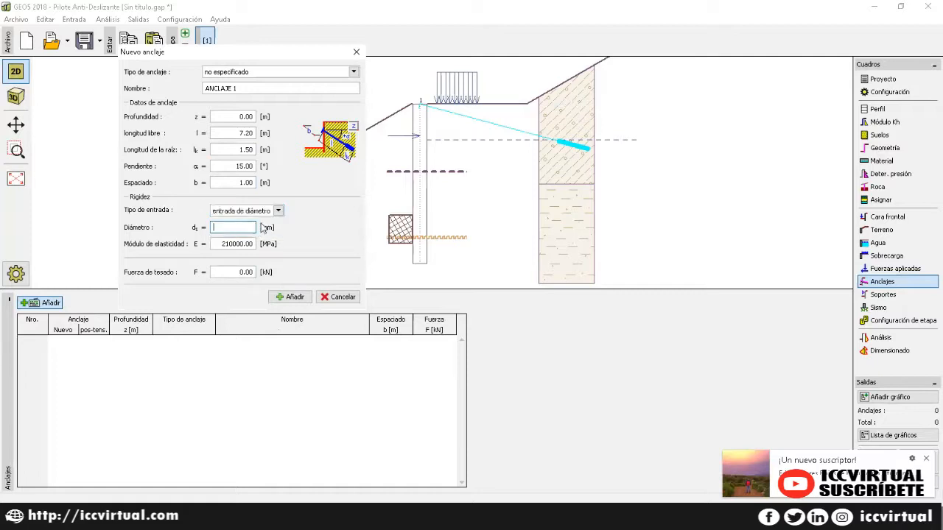
{"action": "type", "text": "2"}
{"action": "left_click", "coordinate": [240, 245]}
Step: Set the anchor prestress force to 50 kN and add ANCLAJE 1 to the model
{"action": "left_click", "coordinate": [233, 273]}
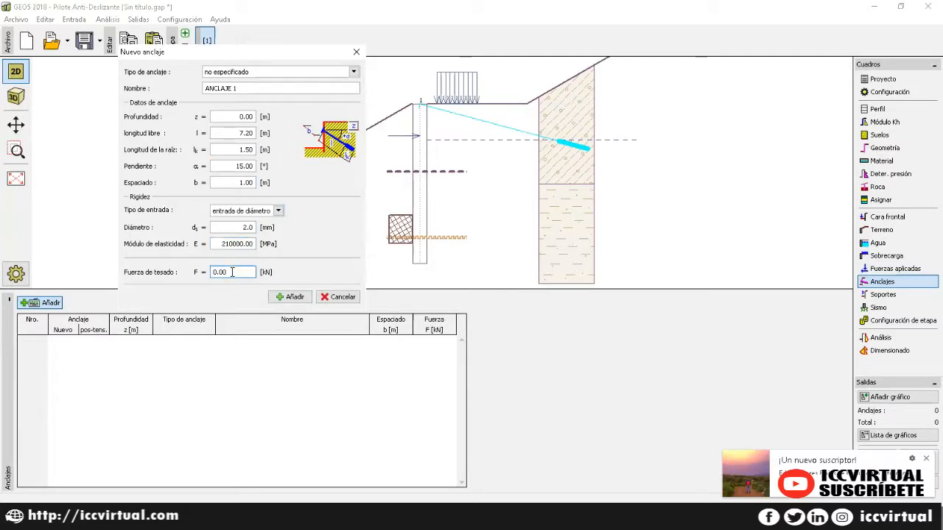
{"action": "left_click_drag", "start_coordinate": [231, 272], "coordinate": [196, 272]}
{"action": "type", "text": "50"}
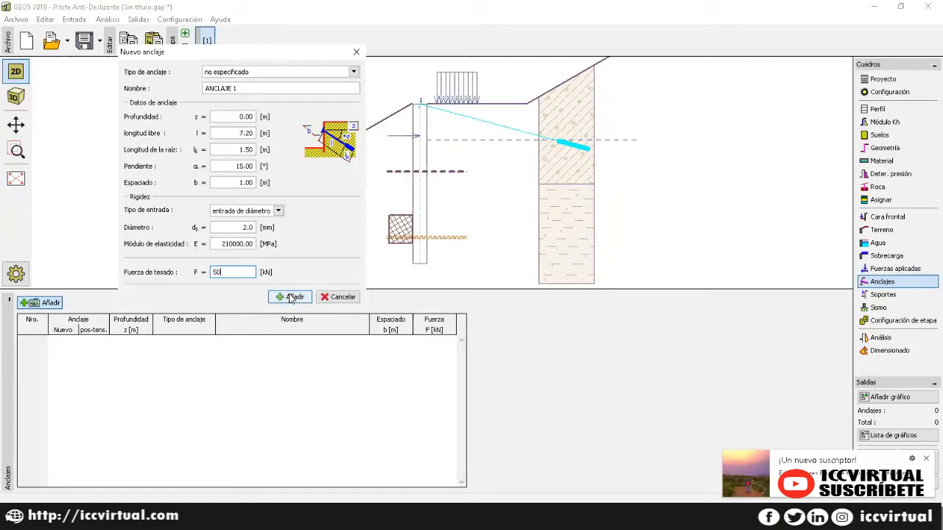
{"action": "left_click", "coordinate": [292, 298]}
{"action": "left_click", "coordinate": [357, 51]}
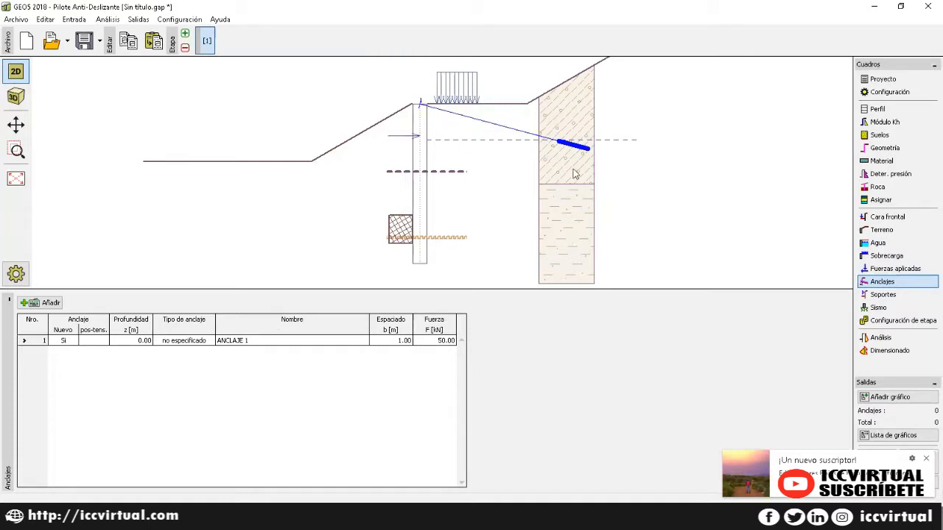
{"action": "left_click", "coordinate": [876, 297]}
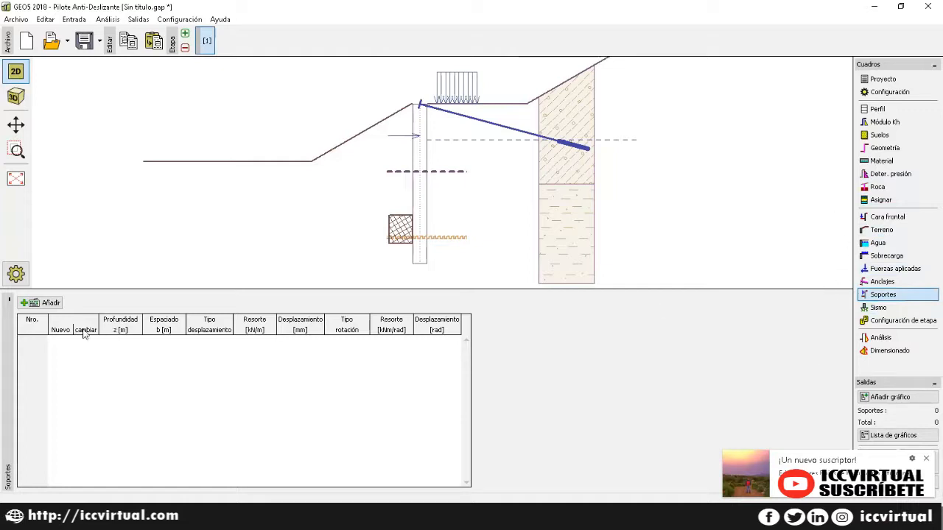
Step: Add a support at 1.30 m depth with fixed displacement and fixed rotation
{"action": "left_click", "coordinate": [49, 304]}
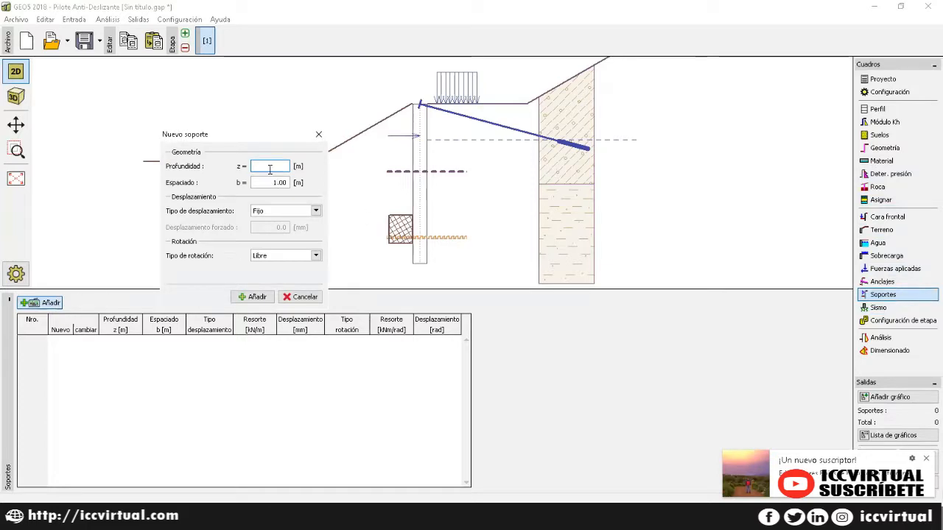
{"action": "type", "text": "1.30"}
{"action": "key", "text": "Tab"}
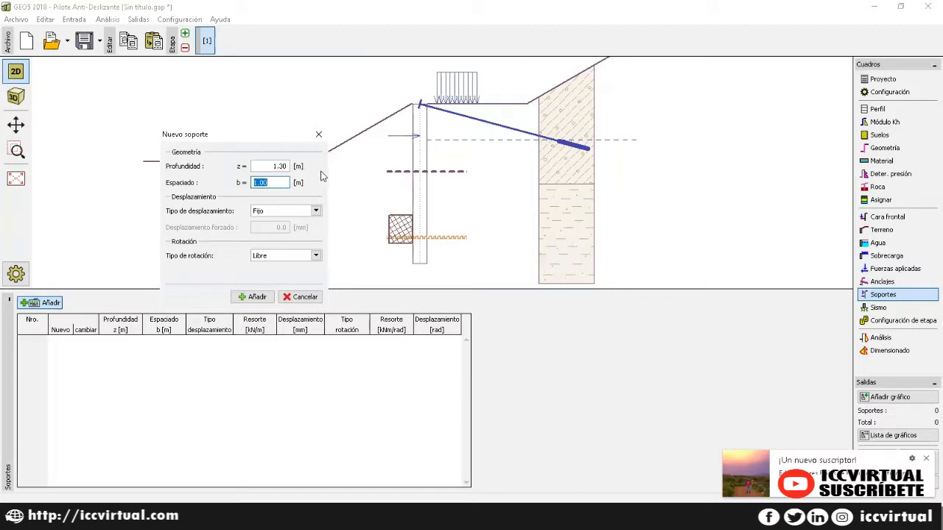
{"action": "key", "text": "Tab"}
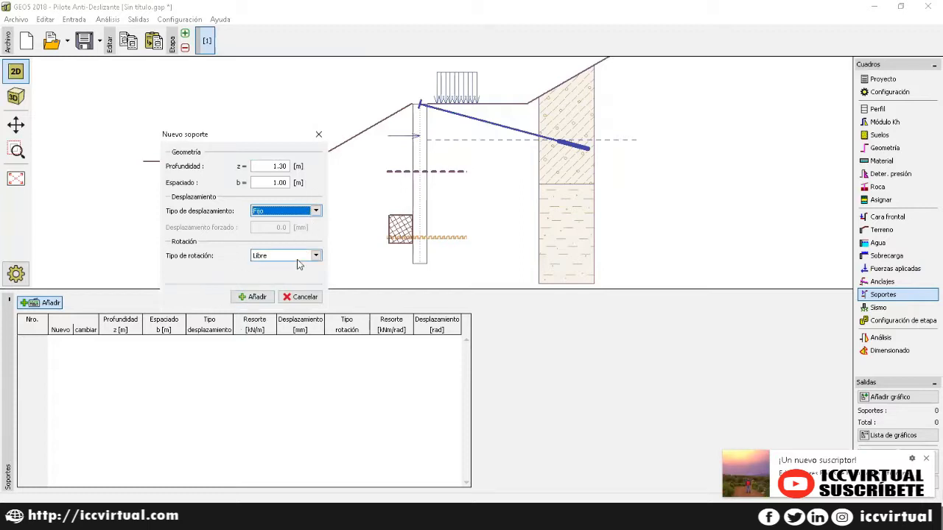
{"action": "left_click", "coordinate": [305, 255]}
{"action": "left_click", "coordinate": [272, 267]}
{"action": "left_click", "coordinate": [260, 297]}
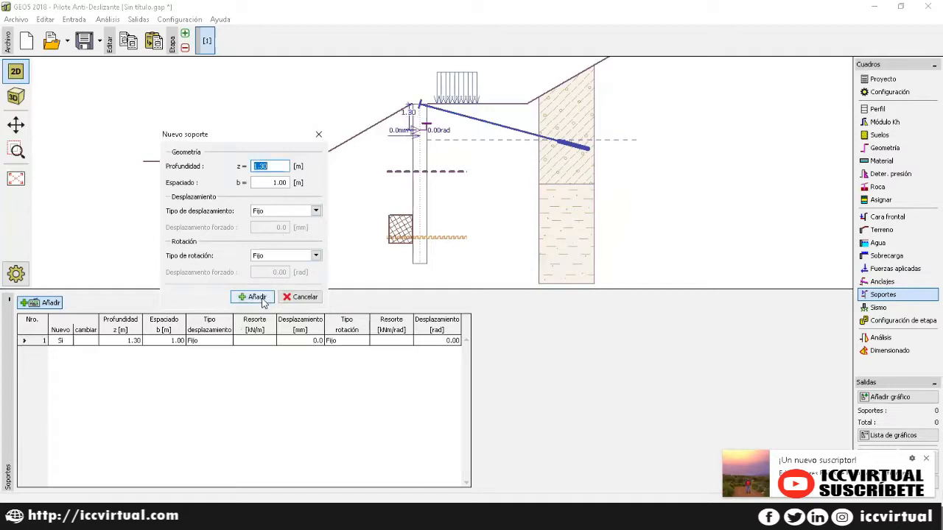
{"action": "left_click", "coordinate": [319, 135]}
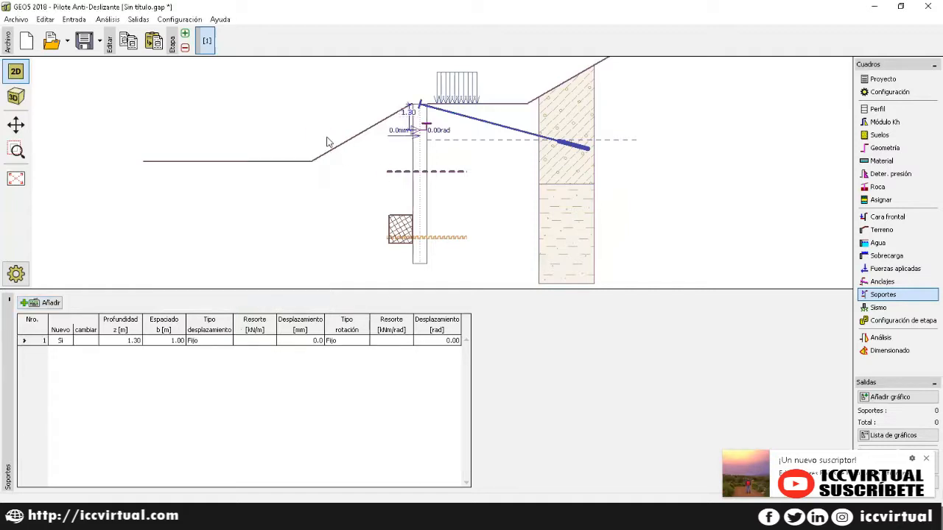
{"action": "left_click", "coordinate": [889, 310]}
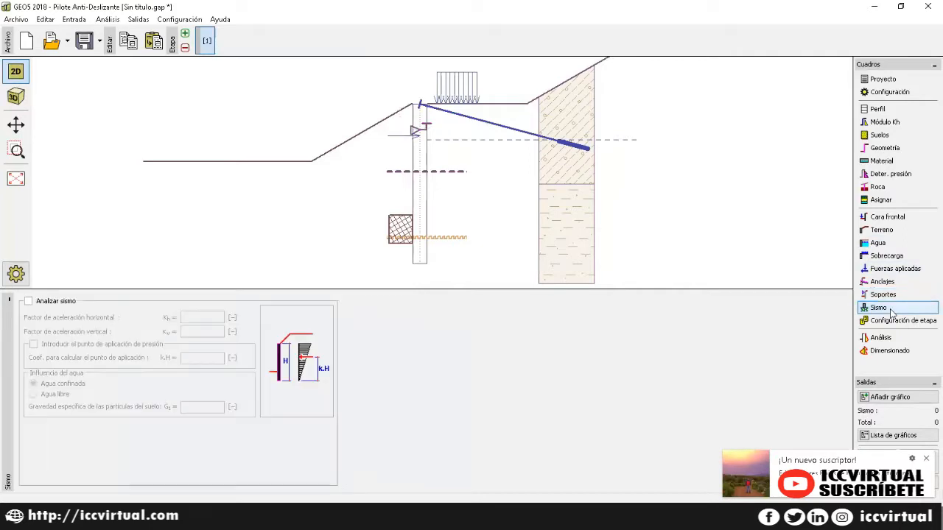
Step: Toggle earthquake analysis on and back off, leaving it disabled
{"action": "left_click", "coordinate": [28, 302]}
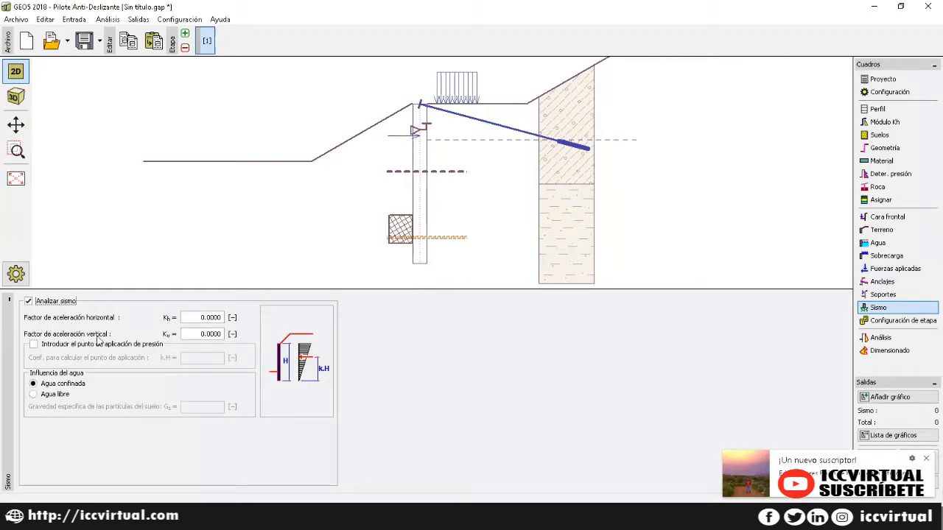
{"action": "left_click", "coordinate": [221, 317]}
{"action": "left_click", "coordinate": [29, 303]}
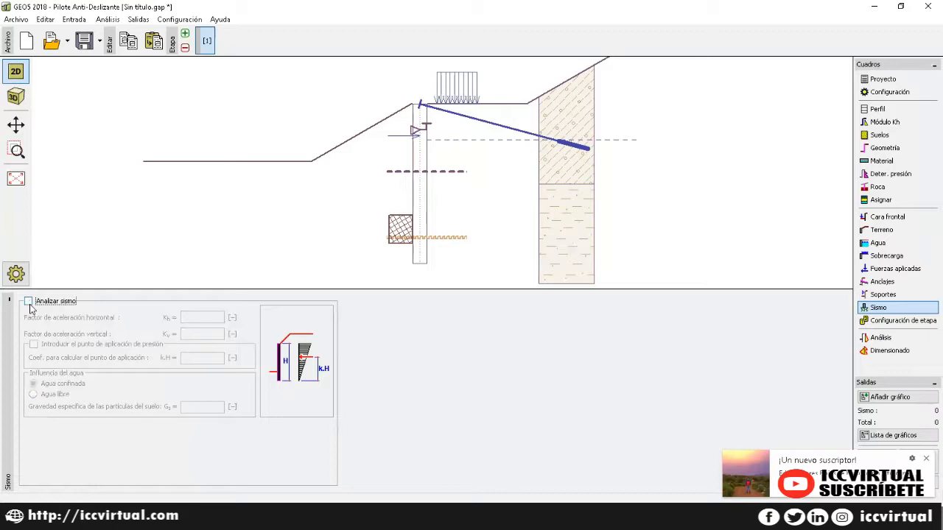
Step: Set the stage design situation to Transitorio
{"action": "left_click", "coordinate": [885, 322]}
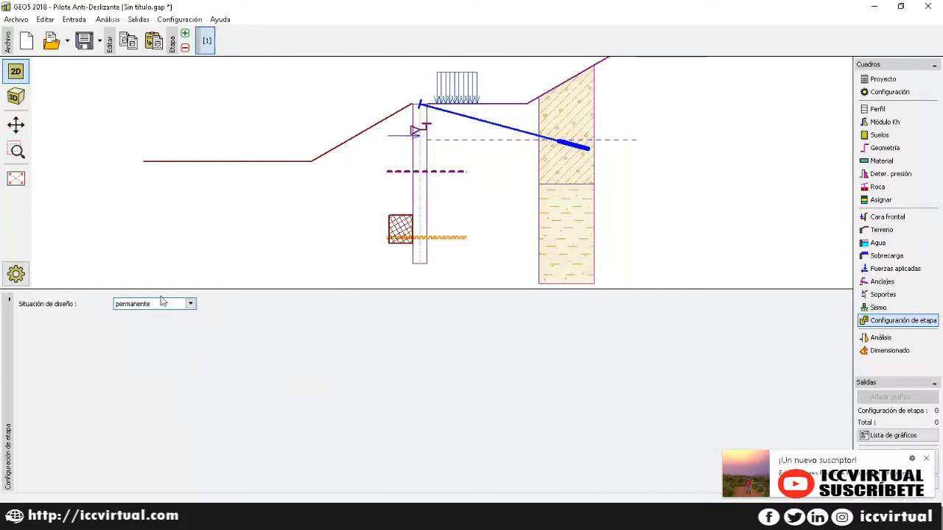
{"action": "left_click", "coordinate": [167, 308]}
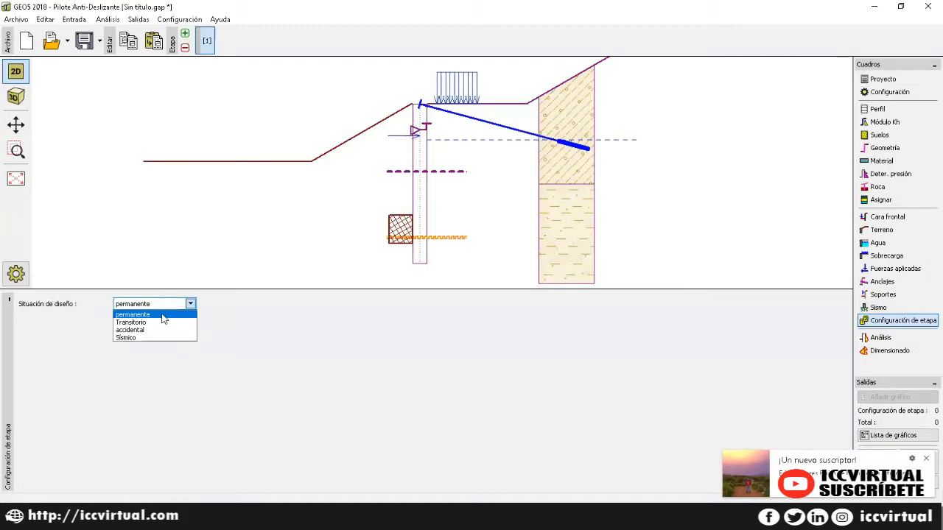
{"action": "left_click", "coordinate": [156, 328]}
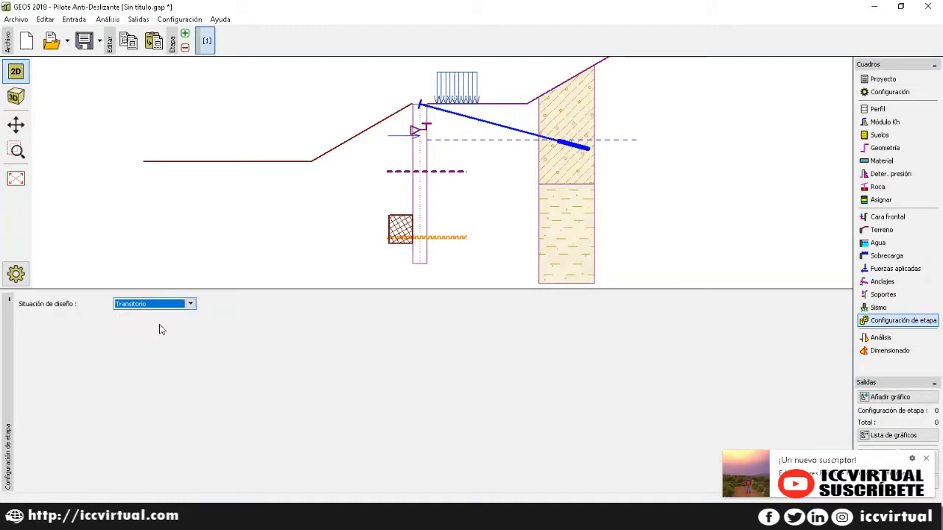
Step: Run the analysis and display the internal-force and displacement-plus-pressure diagrams
{"action": "left_click", "coordinate": [880, 339]}
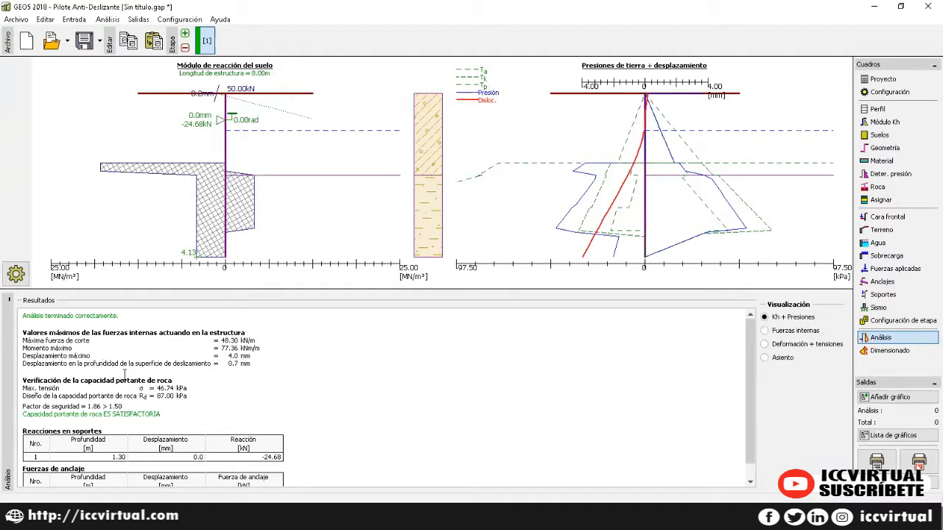
{"action": "scroll", "coordinate": [124, 374], "scroll_direction": "down", "scroll_amount": 1}
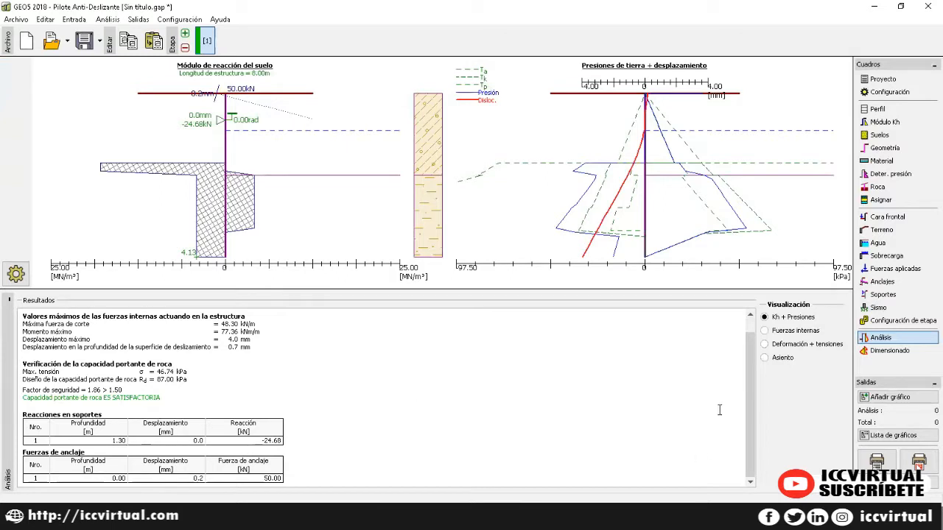
{"action": "left_click", "coordinate": [765, 331]}
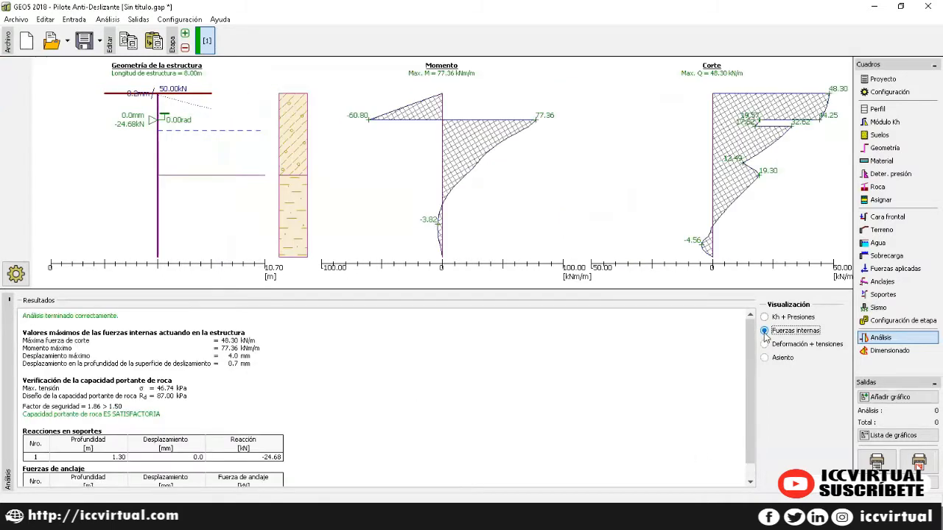
{"action": "scroll", "coordinate": [214, 396], "scroll_direction": "down", "scroll_amount": 1}
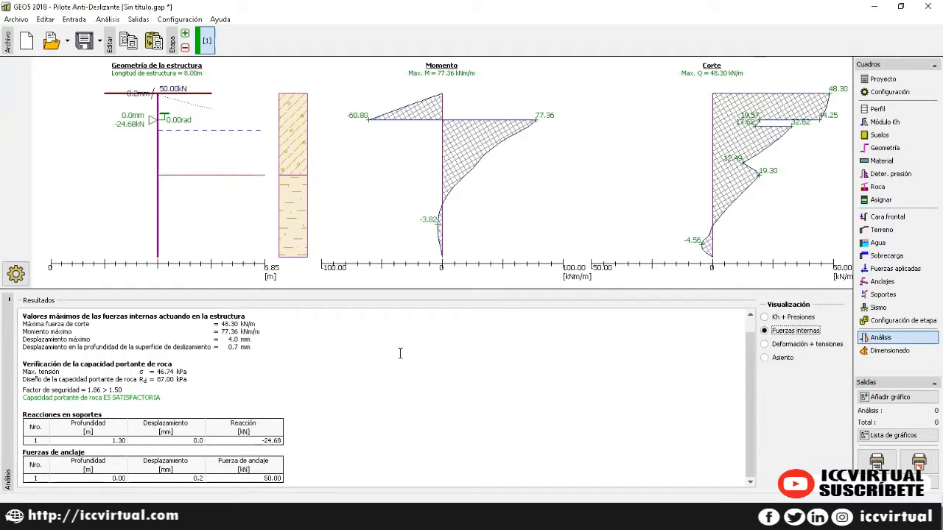
{"action": "left_click", "coordinate": [765, 344]}
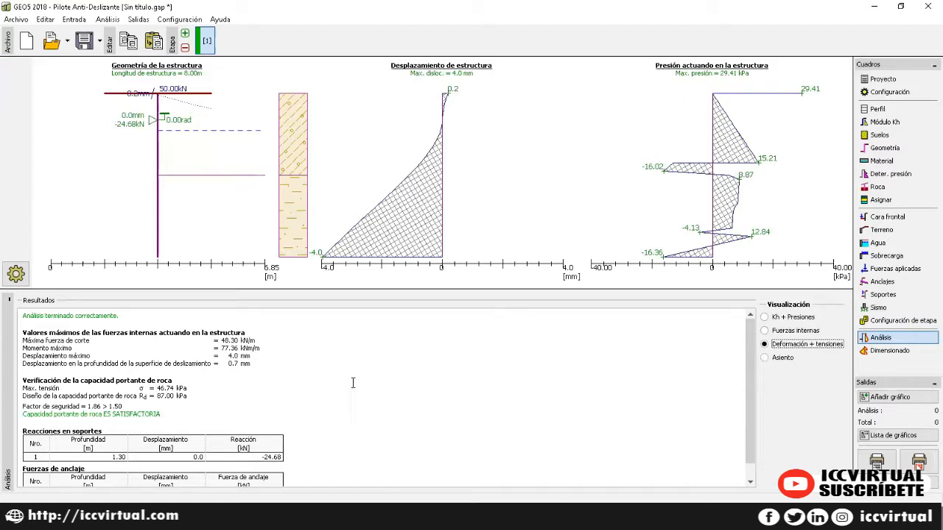
{"action": "scroll", "coordinate": [353, 389], "scroll_direction": "down", "scroll_amount": 1}
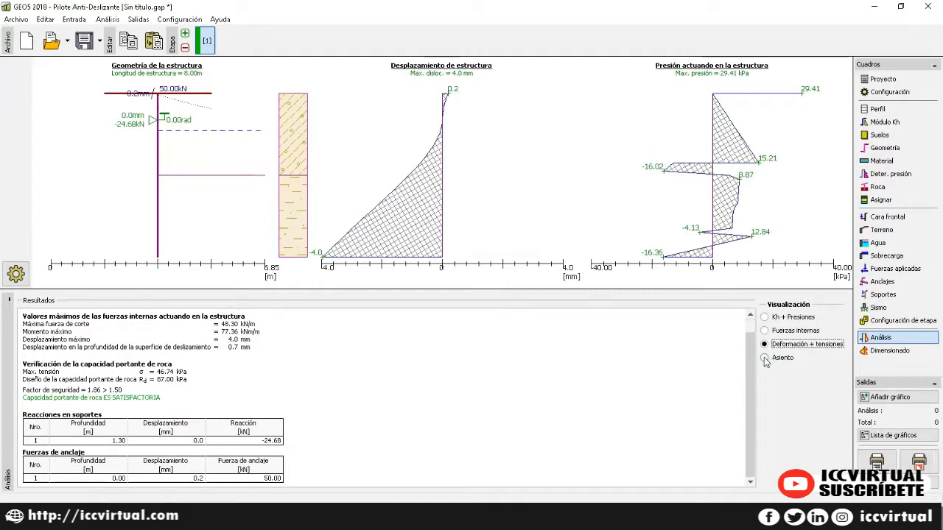
Step: Display the ground settlement behind the pile (Smax 2.2 mm) and scroll to its settlement table
{"action": "left_click", "coordinate": [765, 358]}
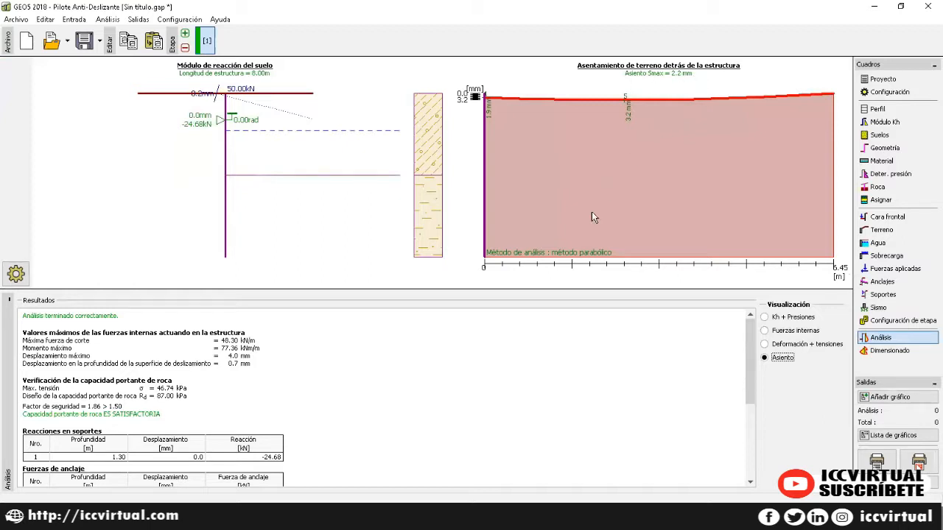
{"action": "scroll", "coordinate": [499, 361], "scroll_direction": "down", "scroll_amount": 5}
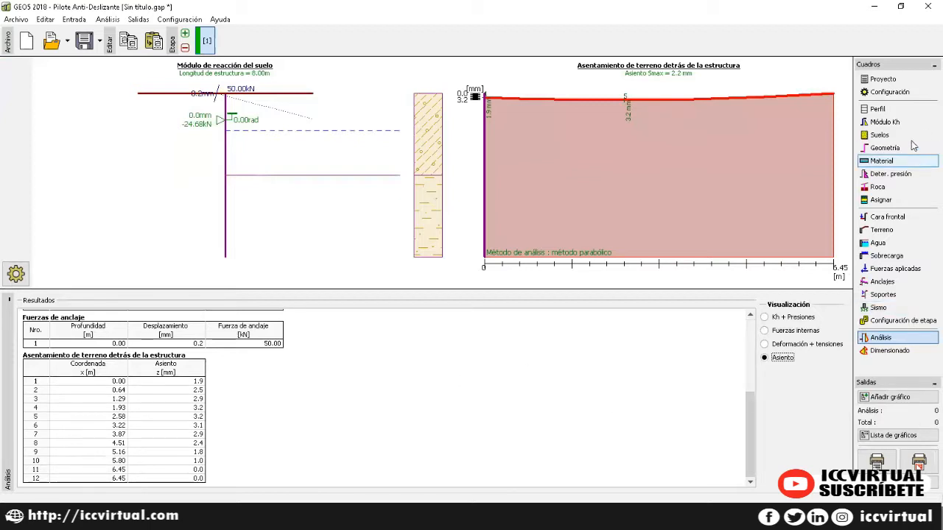
{"action": "scroll", "coordinate": [364, 459], "scroll_direction": "up", "scroll_amount": 1}
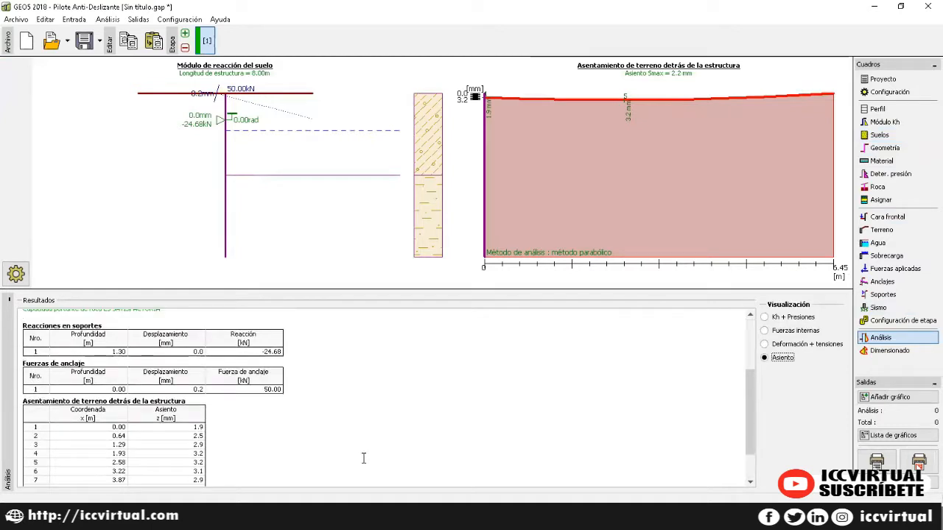
{"action": "scroll", "coordinate": [361, 451], "scroll_direction": "down", "scroll_amount": 1}
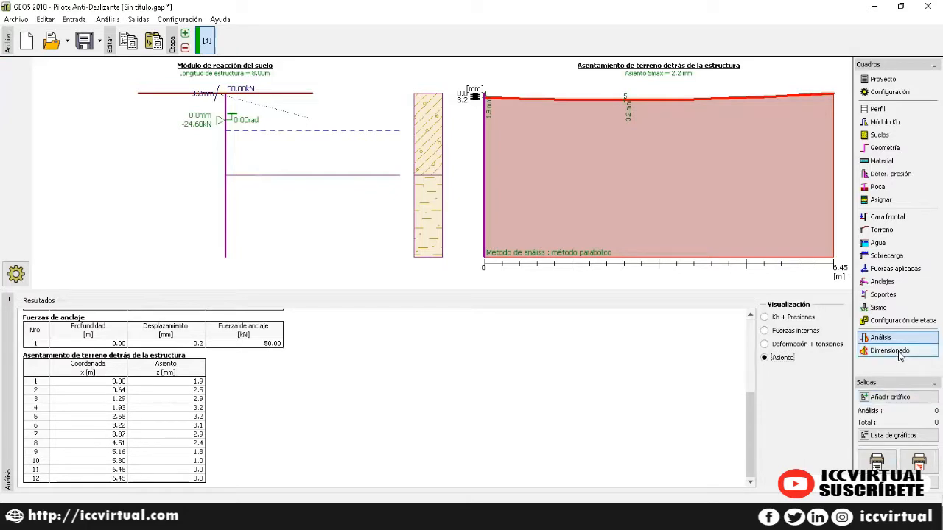
Step: Show pile dimensioning results (shear 70.0%, bending 38.1%) and bring up the construction-stage selection
{"action": "left_click", "coordinate": [898, 353]}
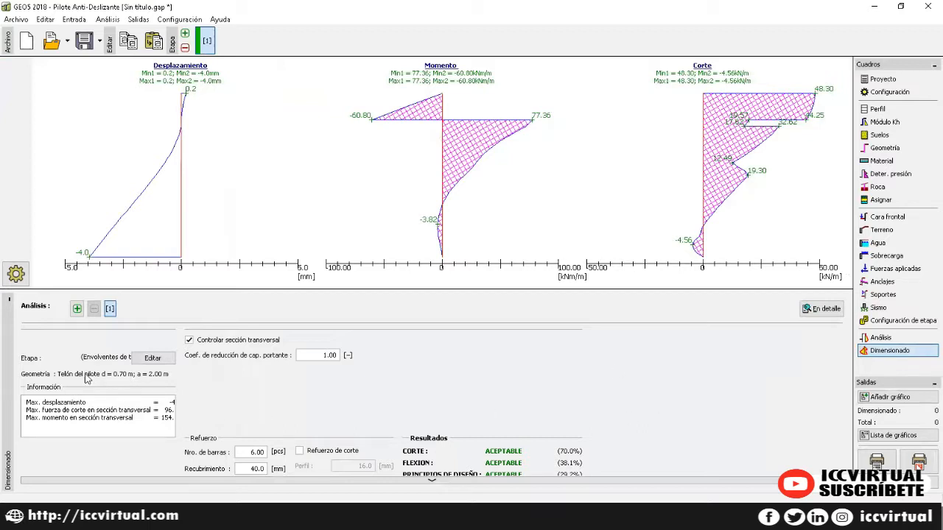
{"action": "left_click", "coordinate": [137, 361]}
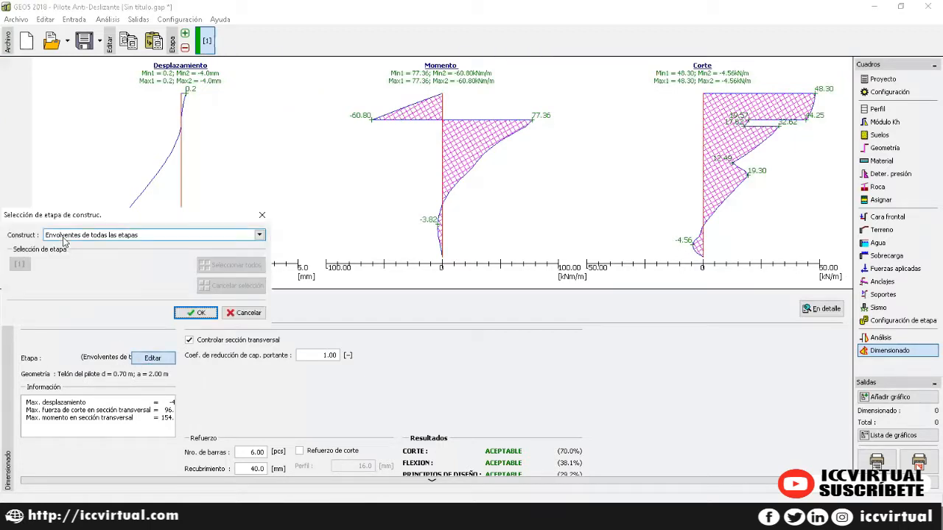
Step: Keep 'Envolventes de todas las etapas' as the stage basis for dimensioning and confirm
{"action": "left_click", "coordinate": [101, 238]}
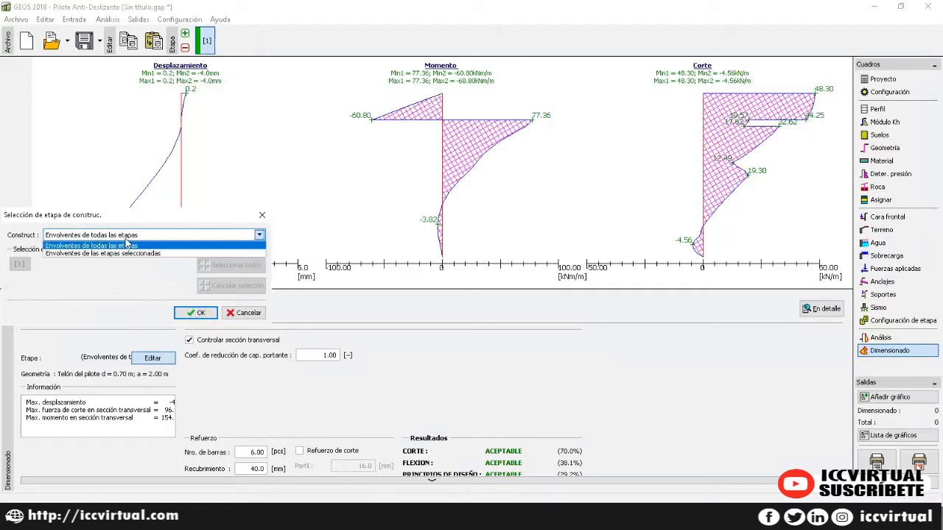
{"action": "left_click", "coordinate": [81, 245]}
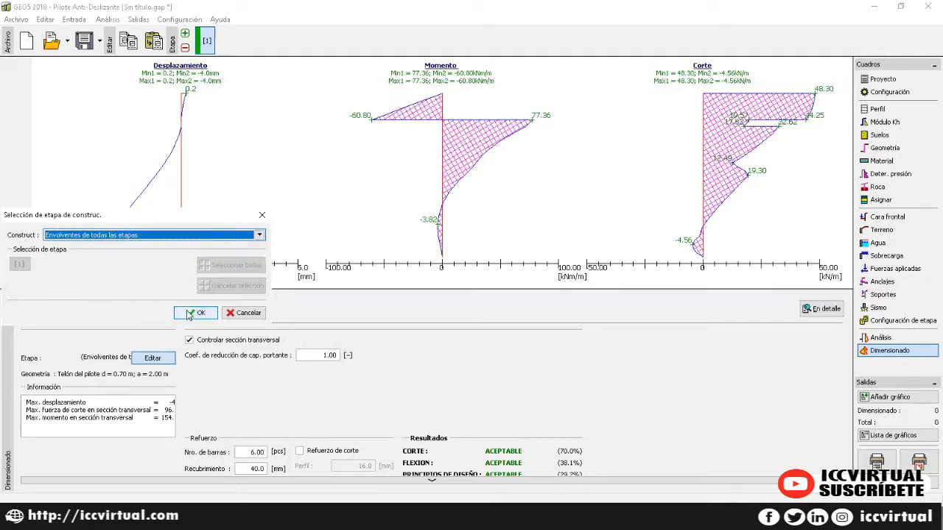
{"action": "left_click", "coordinate": [189, 315]}
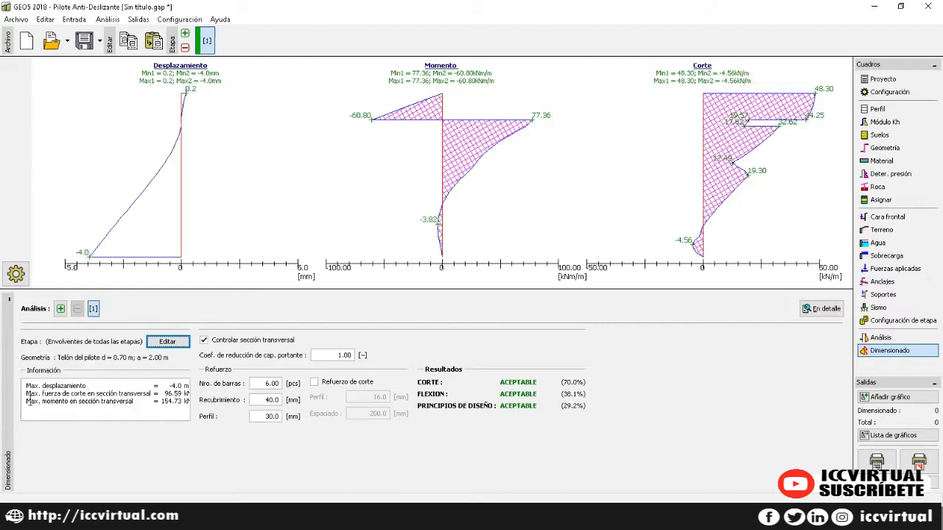
Step: Review the 6 bars, 40.0 mm cover and reduction coefficient, then return to the analysis settlement results
{"action": "left_click", "coordinate": [266, 384]}
{"action": "left_click", "coordinate": [269, 400]}
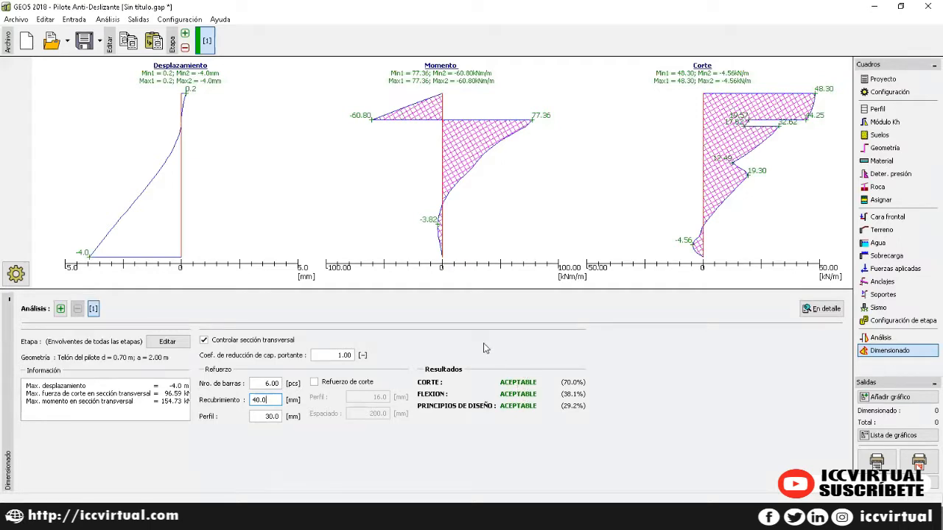
{"action": "left_click", "coordinate": [323, 358]}
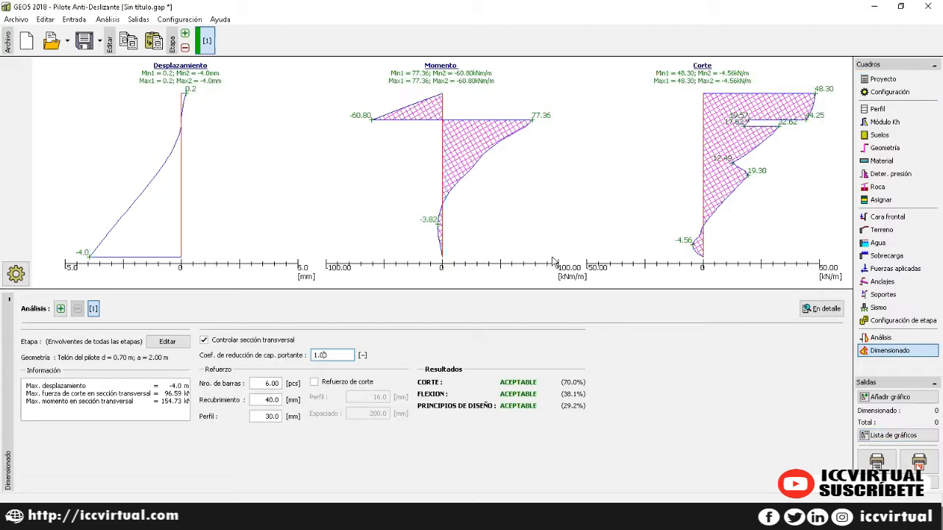
{"action": "left_click", "coordinate": [880, 337]}
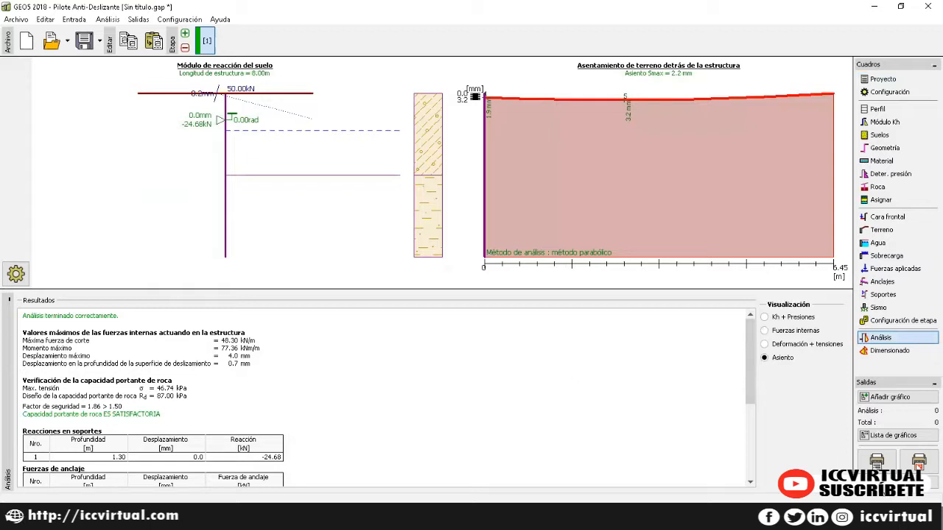
Step: Preview the full analysis report and page through it before closing
{"action": "left_click", "coordinate": [877, 464]}
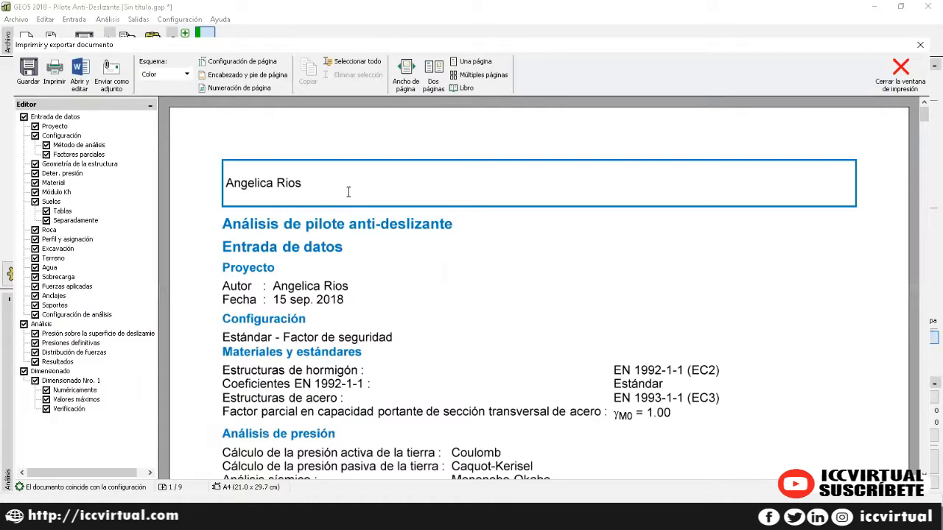
{"action": "scroll", "coordinate": [349, 192], "scroll_direction": "down", "scroll_amount": 15}
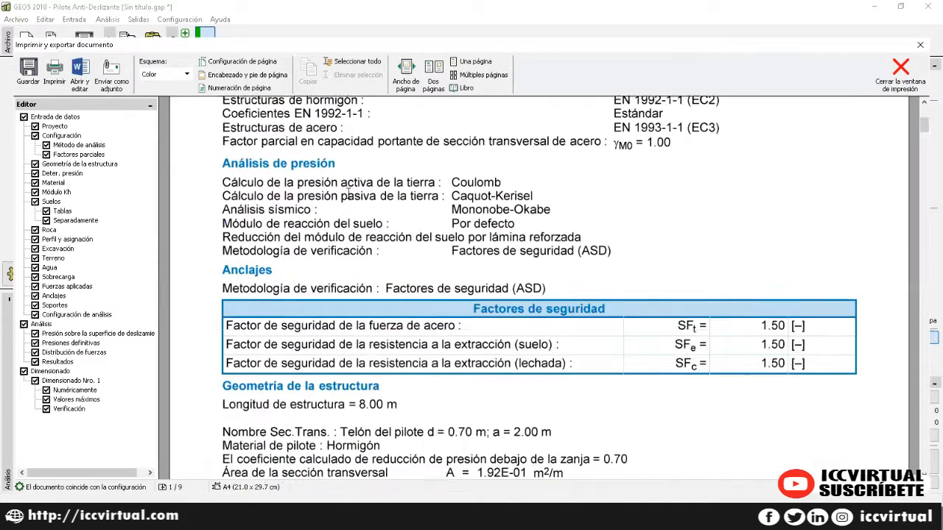
{"action": "scroll", "coordinate": [353, 194], "scroll_direction": "down", "scroll_amount": 10}
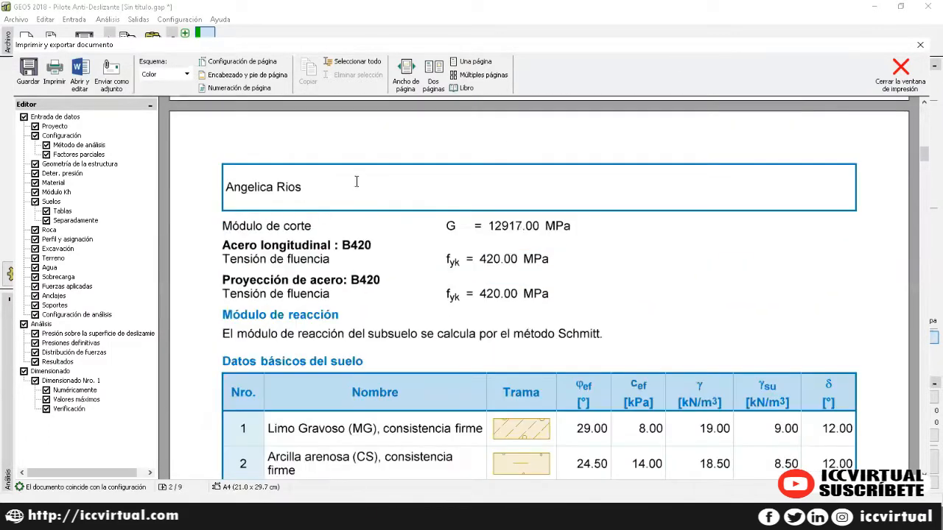
{"action": "left_click", "coordinate": [901, 73]}
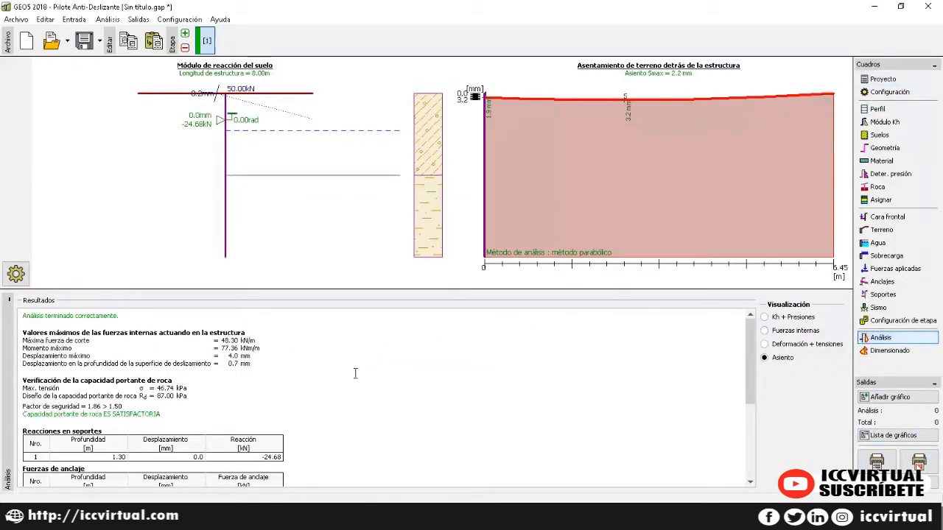
Step: Print-preview the 'Deformación + tensiones' diagrams, then switch to the 'Kh + Presiones' diagrams
{"action": "left_click", "coordinate": [765, 344]}
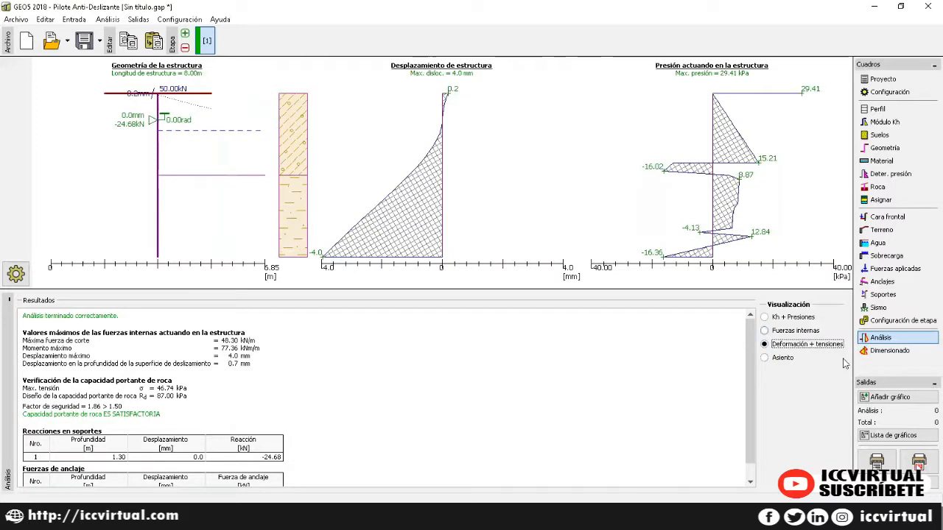
{"action": "left_click", "coordinate": [919, 463]}
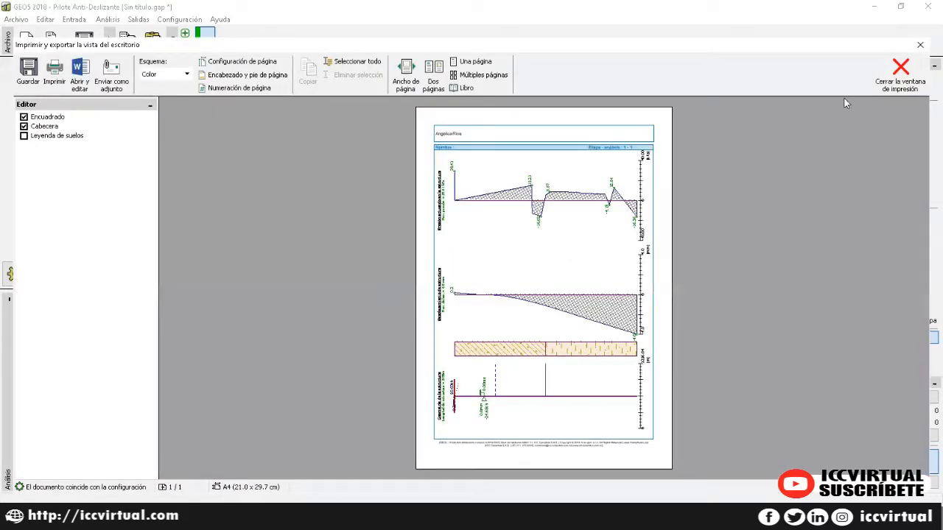
{"action": "left_click", "coordinate": [900, 74]}
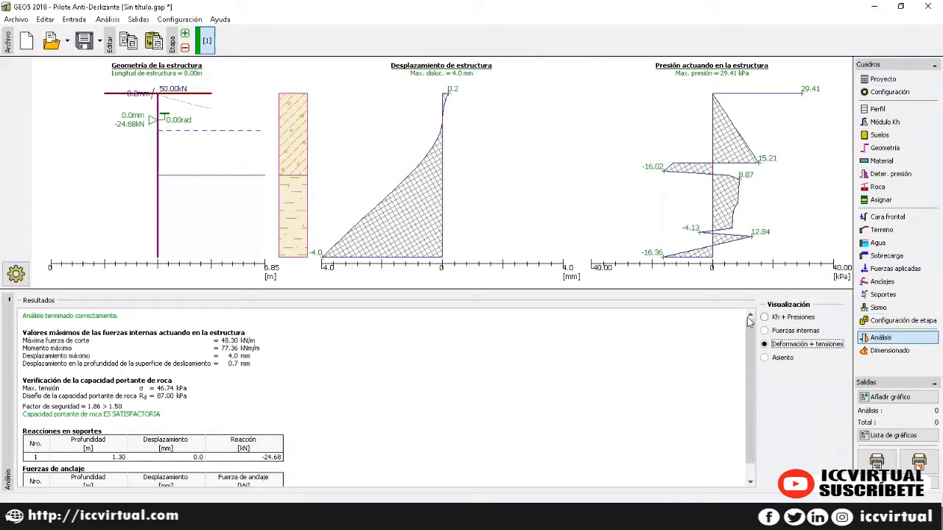
{"action": "left_click", "coordinate": [764, 317]}
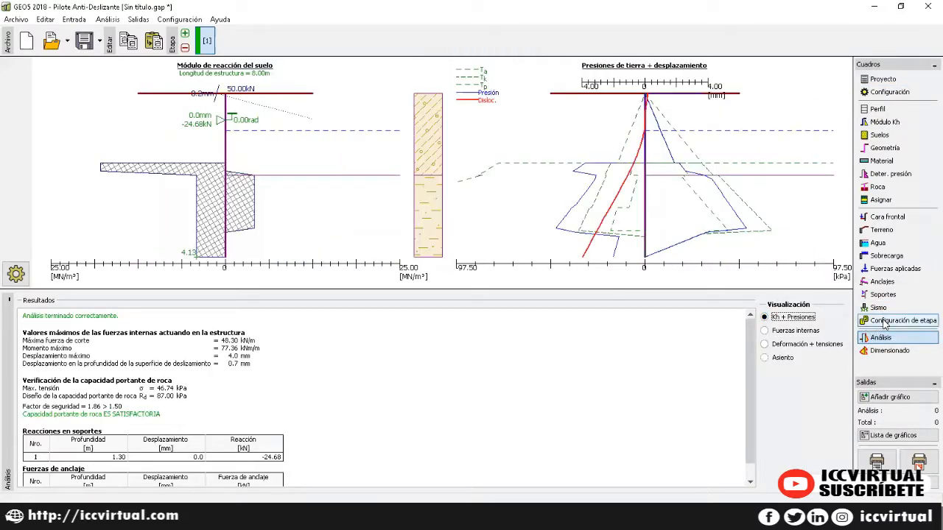
Step: Switch to the stage configuration, enlarge and fit the drawing area, and show the model in 3D
{"action": "left_click", "coordinate": [873, 321]}
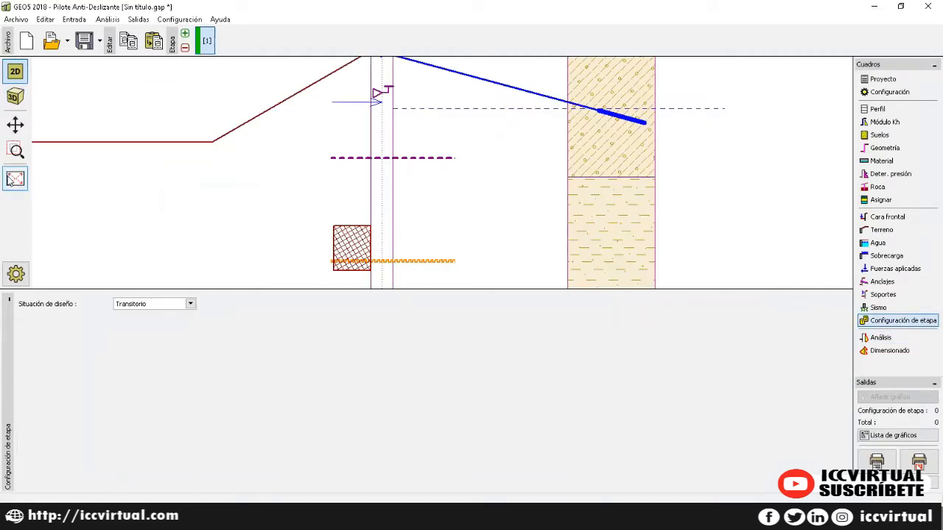
{"action": "left_click", "coordinate": [15, 179]}
{"action": "left_click_drag", "start_coordinate": [53, 289], "coordinate": [55, 375]}
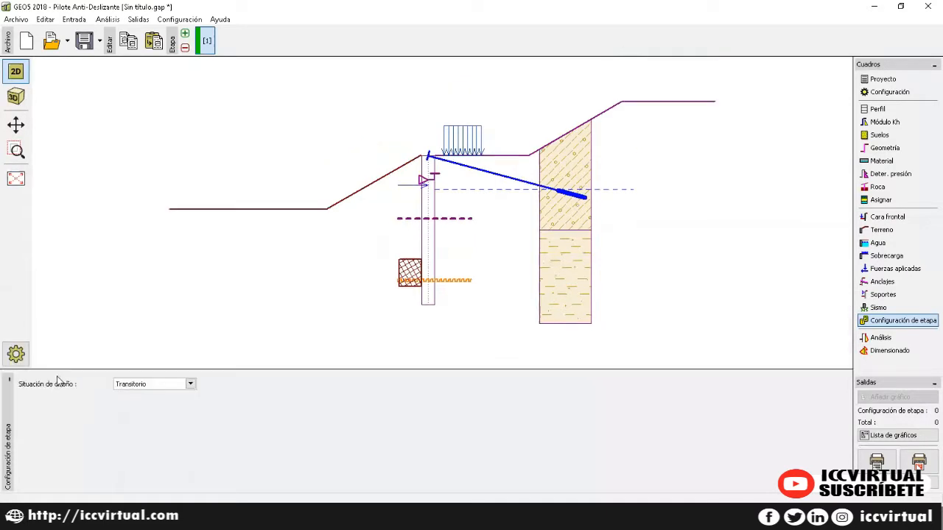
{"action": "left_click", "coordinate": [15, 178]}
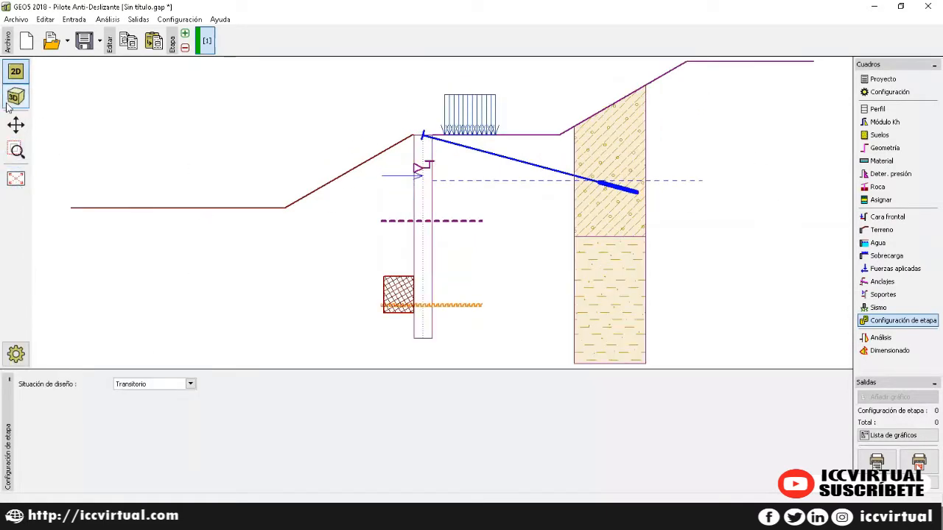
{"action": "left_click", "coordinate": [16, 96]}
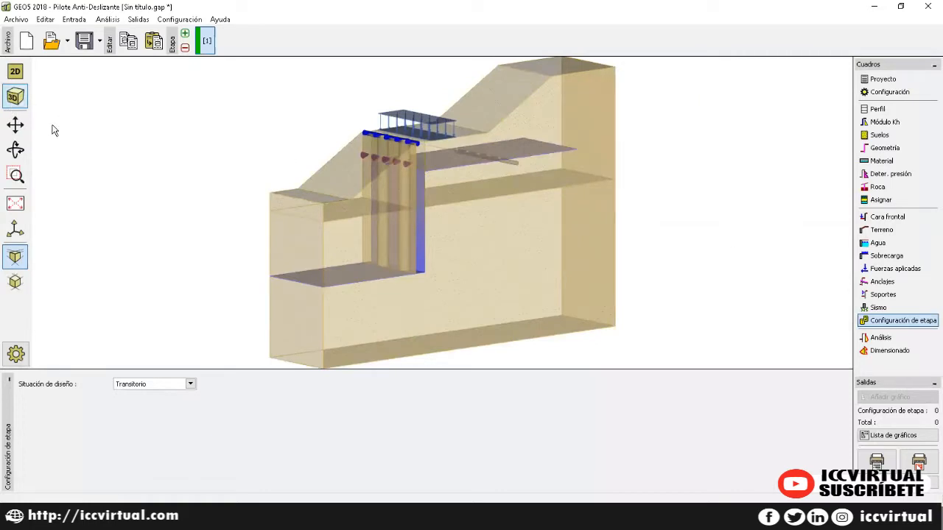
Step: Orbit the 3D pile model to a more frontal angle and preview it as a printable page
{"action": "left_click", "coordinate": [16, 150]}
{"action": "left_click_drag", "start_coordinate": [656, 174], "coordinate": [688, 192]}
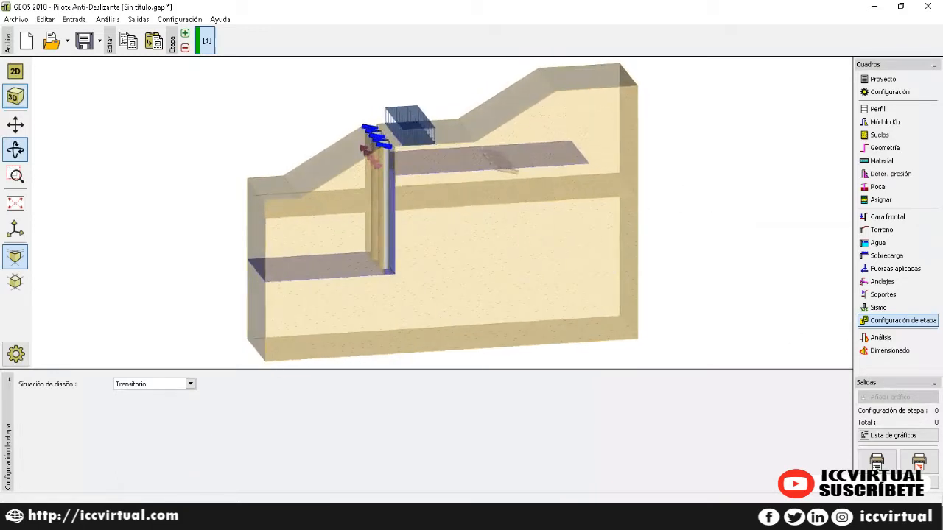
{"action": "left_click", "coordinate": [919, 461]}
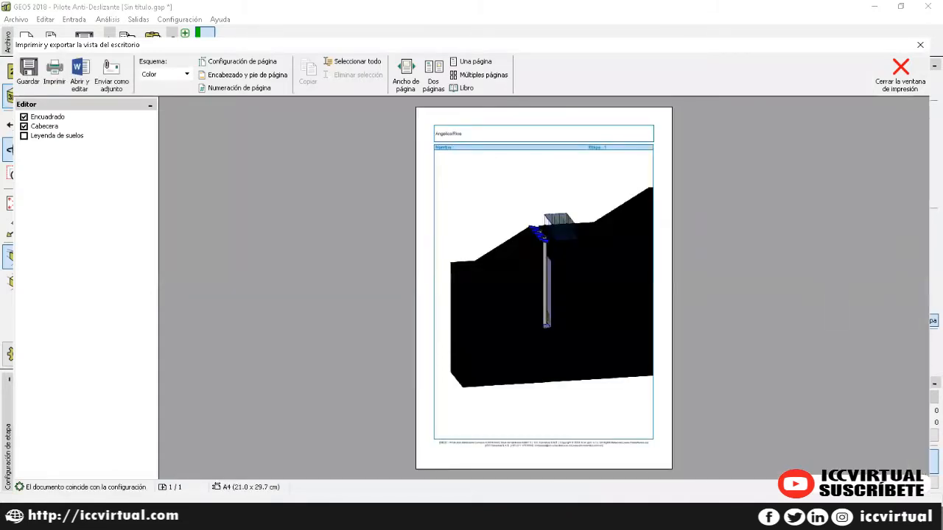
{"action": "left_click", "coordinate": [899, 72]}
{"action": "left_click", "coordinate": [918, 461]}
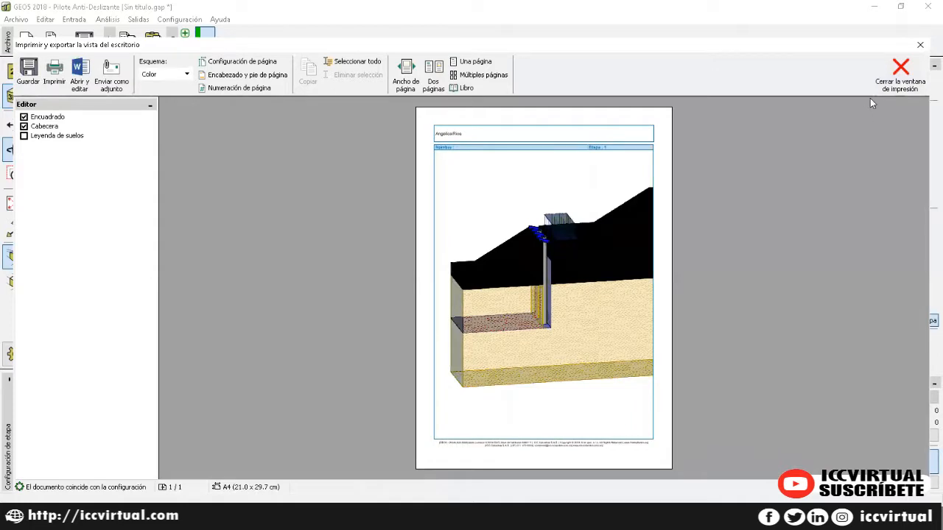
{"action": "left_click", "coordinate": [900, 73]}
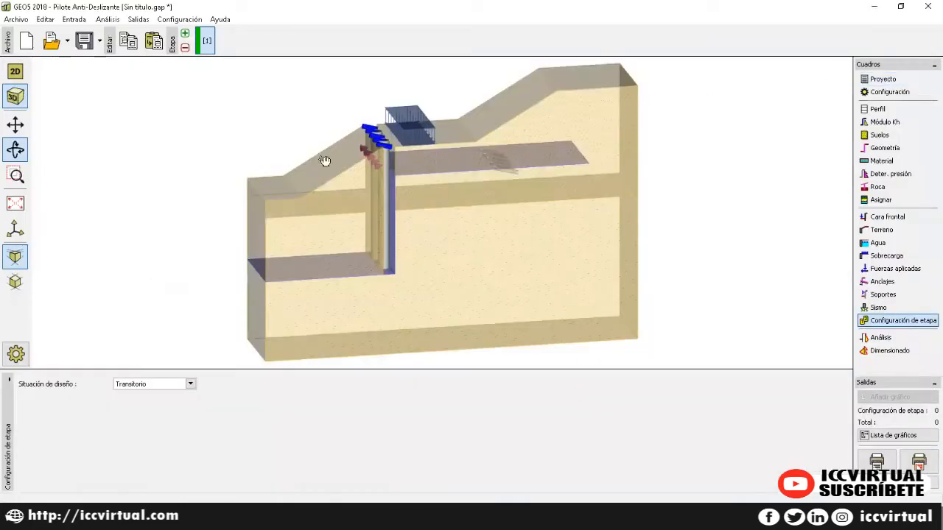
Step: Orbit the model to a new angle, preview it for printing, and collapse the stage settings panel
{"action": "left_click_drag", "start_coordinate": [105, 156], "coordinate": [155, 168]}
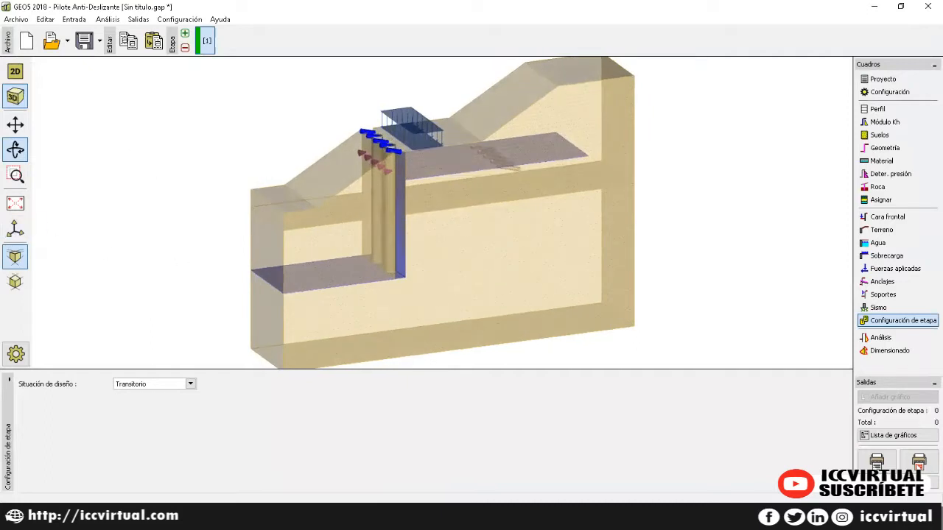
{"action": "left_click", "coordinate": [919, 462]}
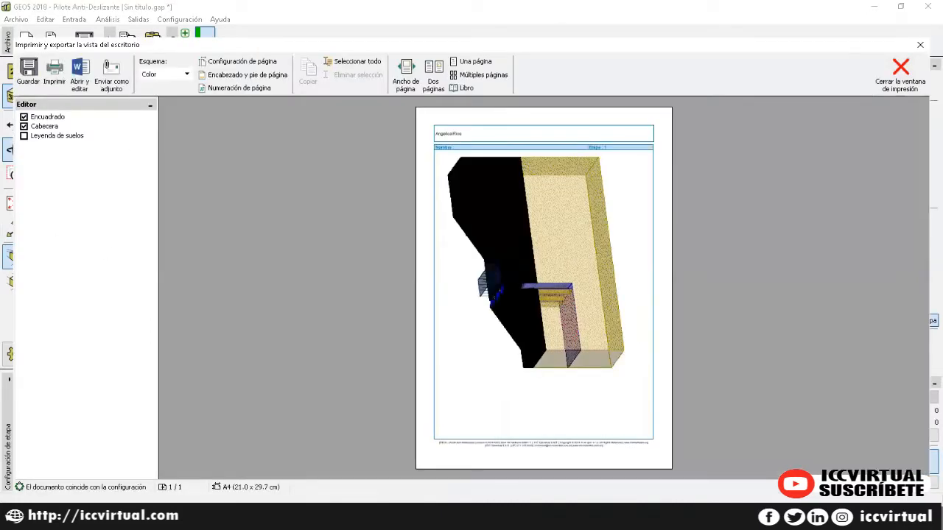
{"action": "left_click", "coordinate": [899, 69]}
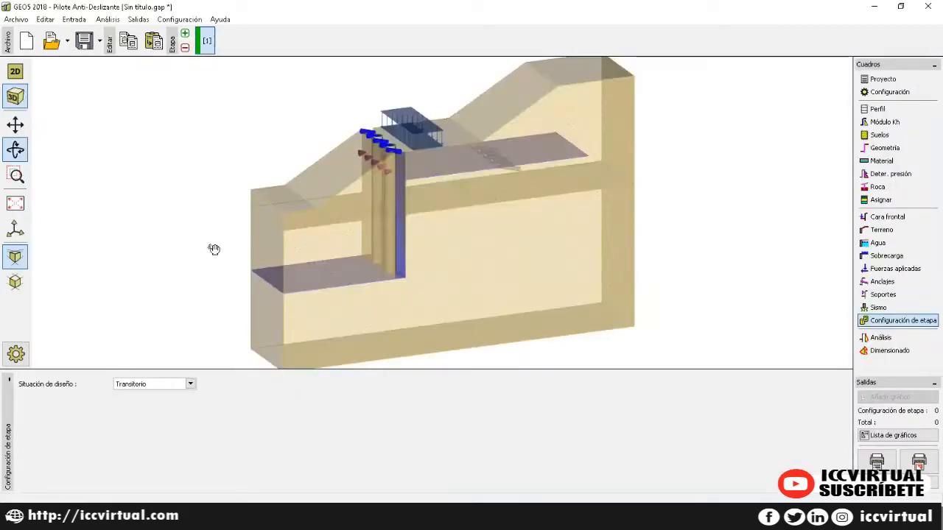
{"action": "left_click", "coordinate": [10, 380]}
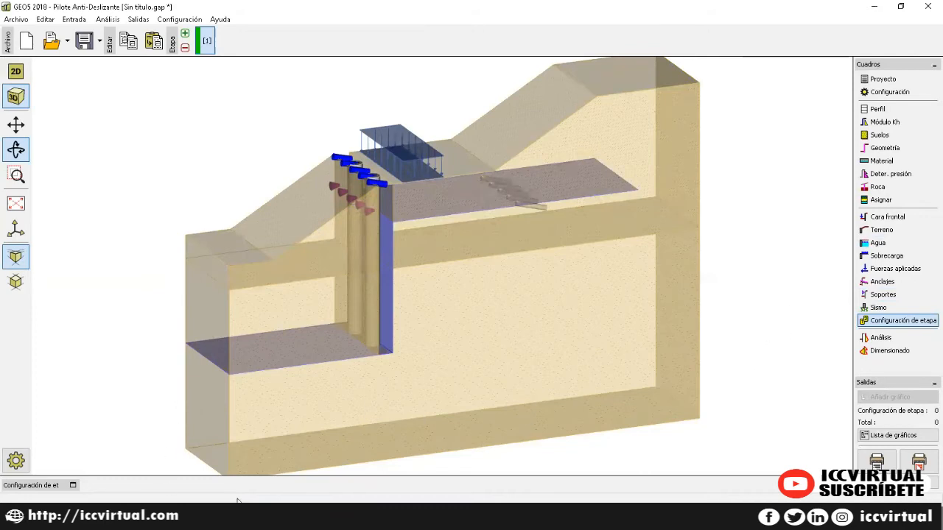
{"action": "mouse_move", "coordinate": [217, 515]}
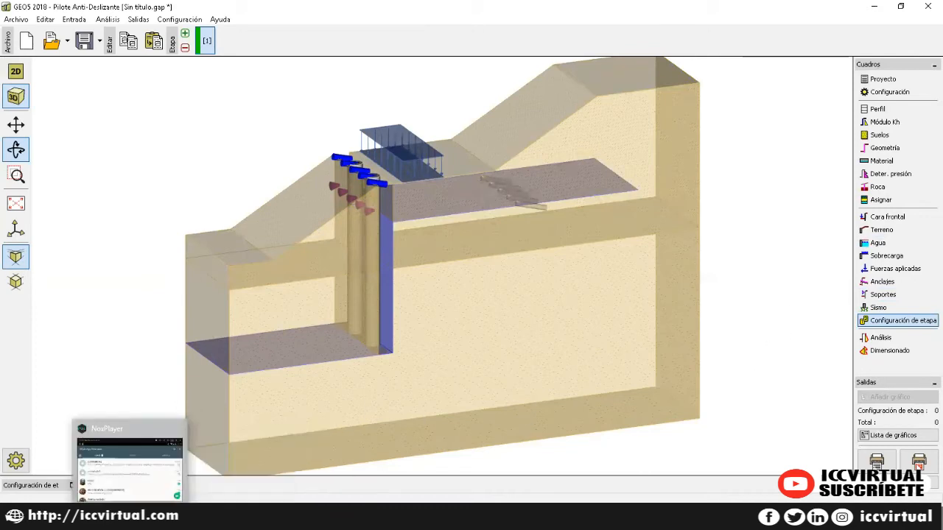